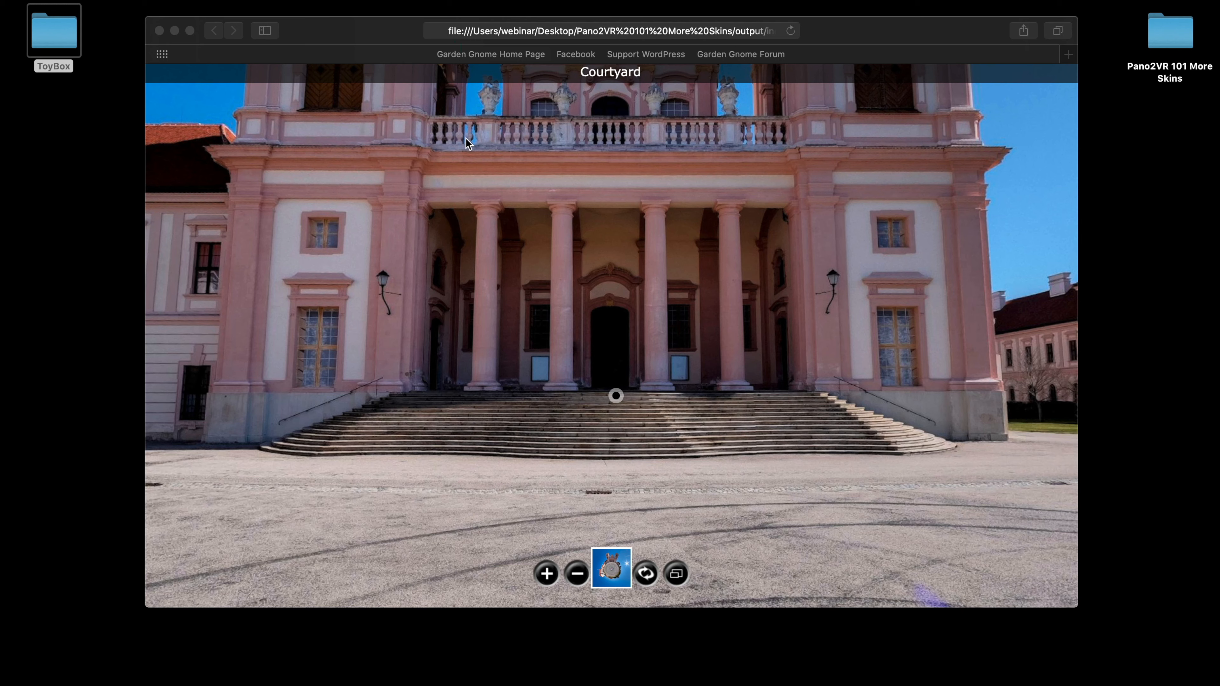
- Close the Courtyard tour preview, view the QandA.png image and close it again
key(super+w)
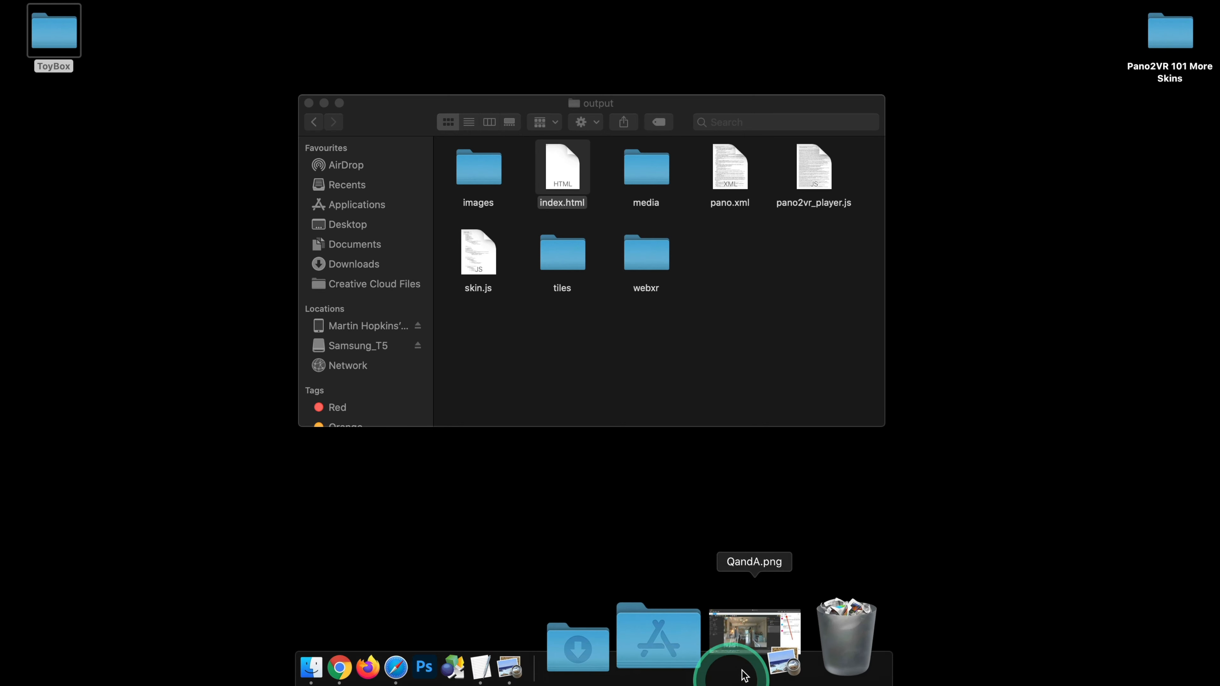
click(735, 639)
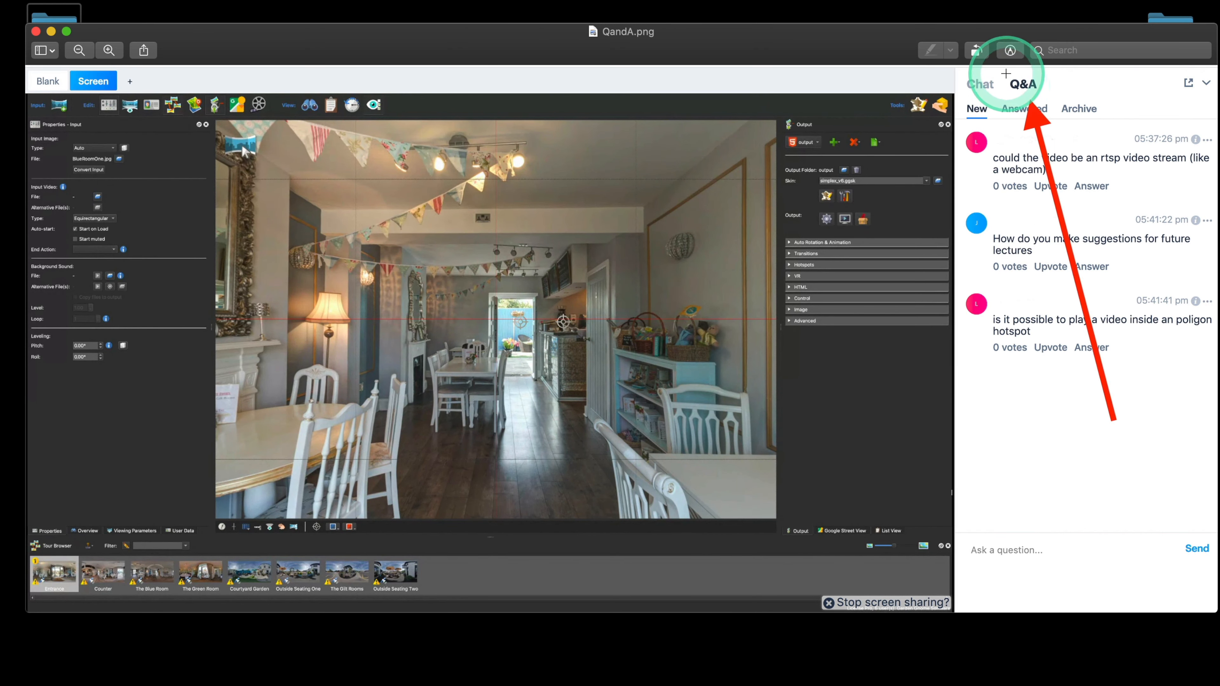
drag(1007, 73, 1090, 131)
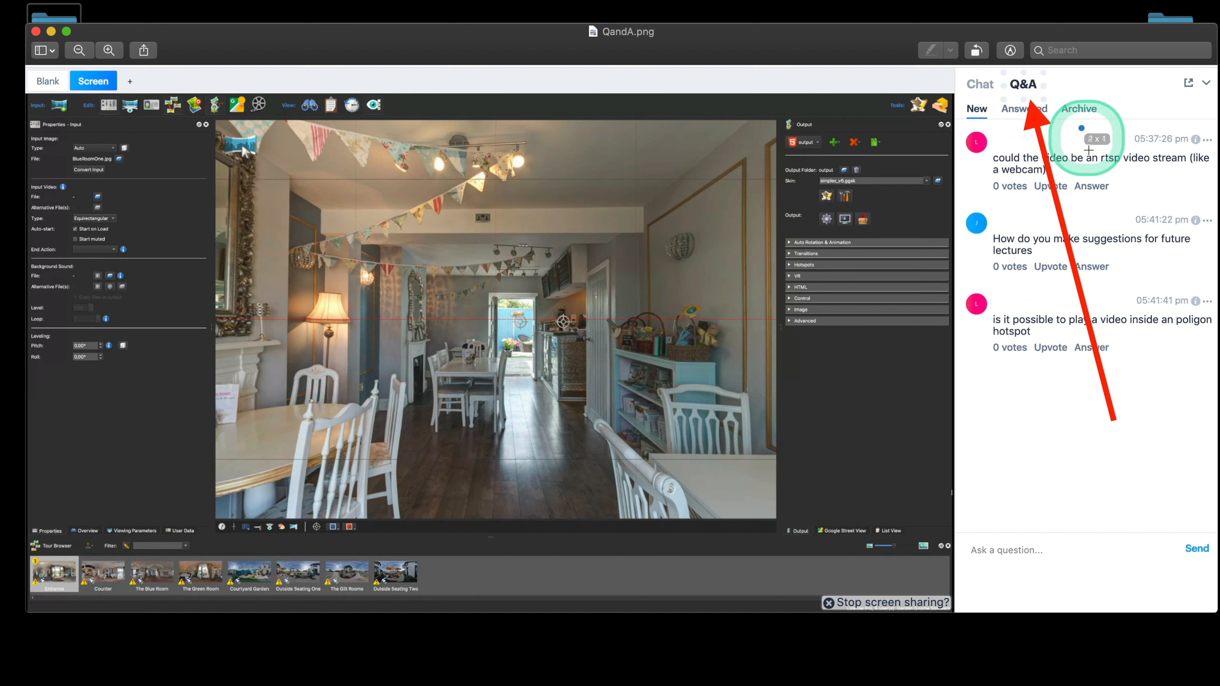
click(35, 31)
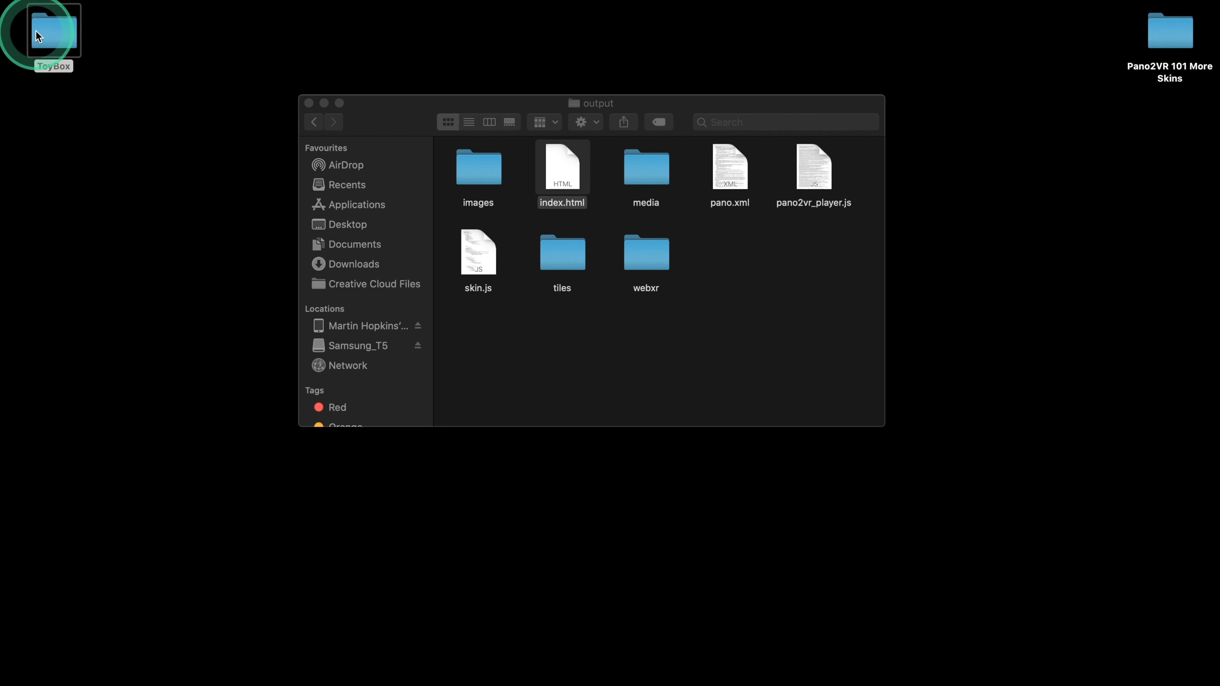
- Go back to the Pano2VR 101 More Skins folder and open the Tour GPS.p2vr project in Pano2VR
click(315, 123)
drag(408, 103, 418, 84)
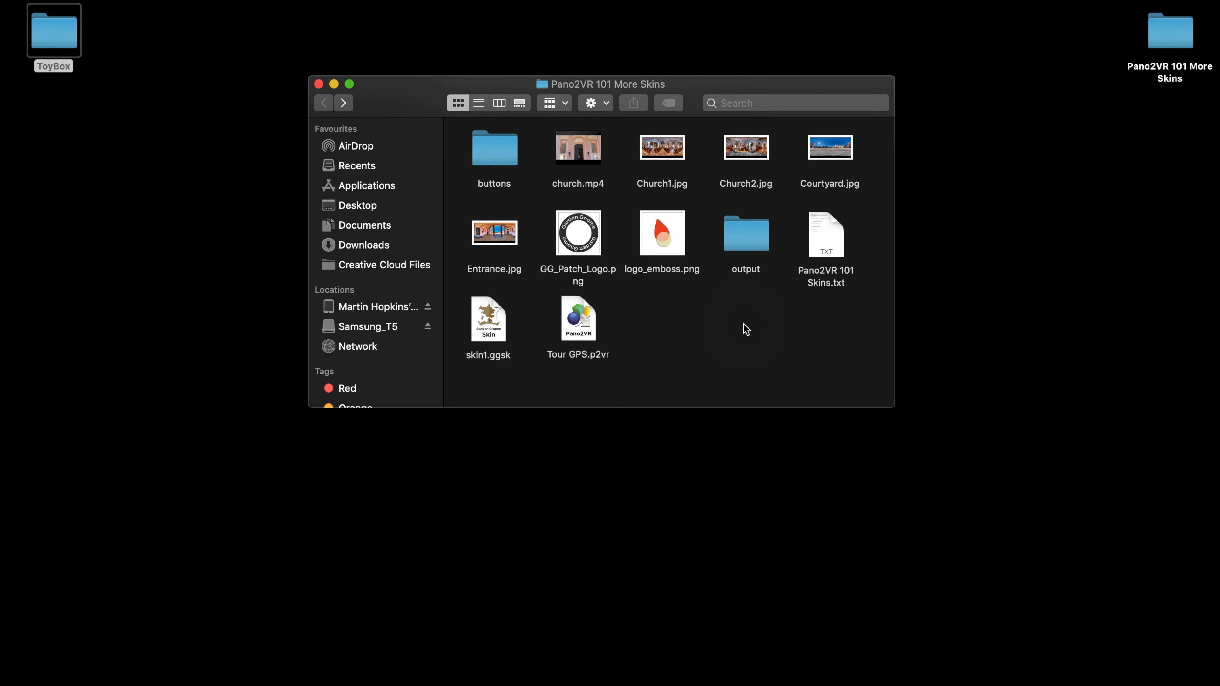
click(744, 330)
click(696, 329)
double_click(581, 325)
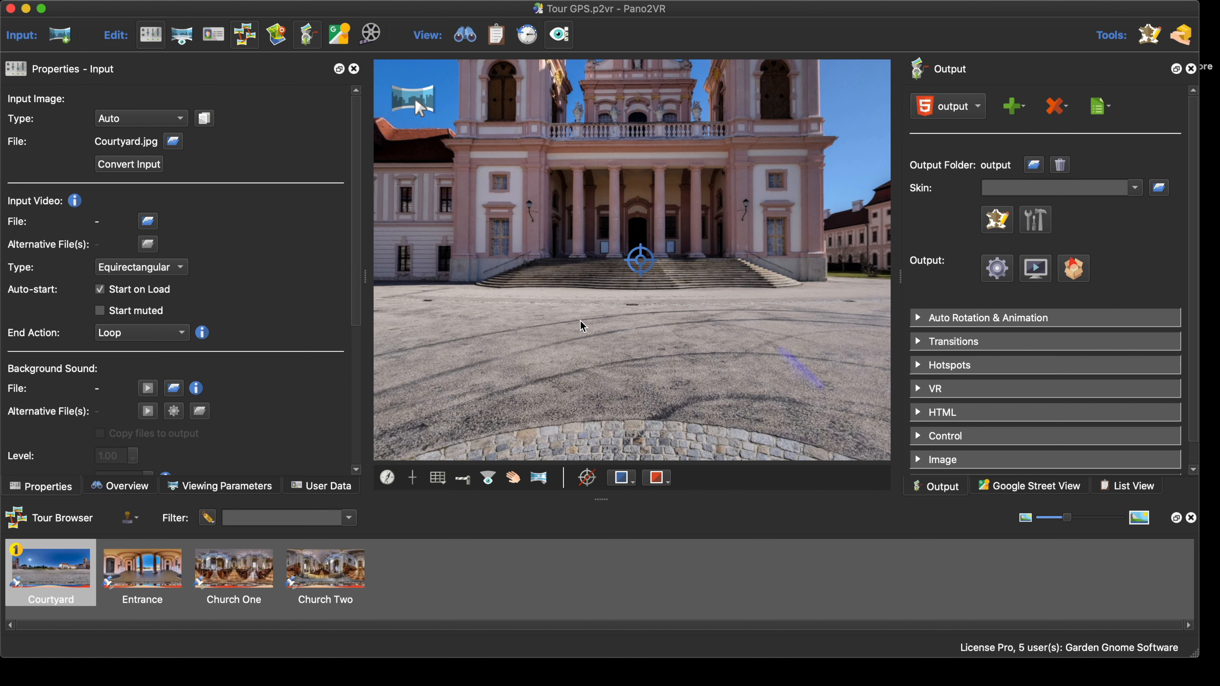
- Check the list of available skins, leave the output's skin blank, and open the Skin Editor with an empty skin
click(779, 306)
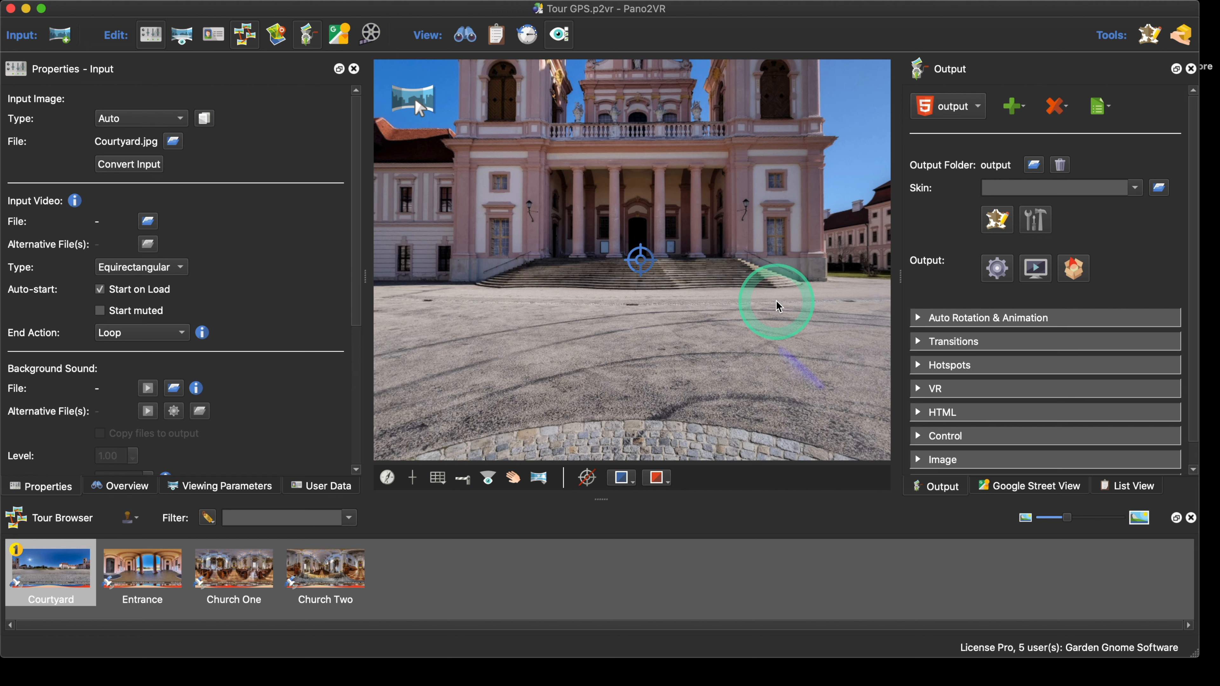
click(998, 222)
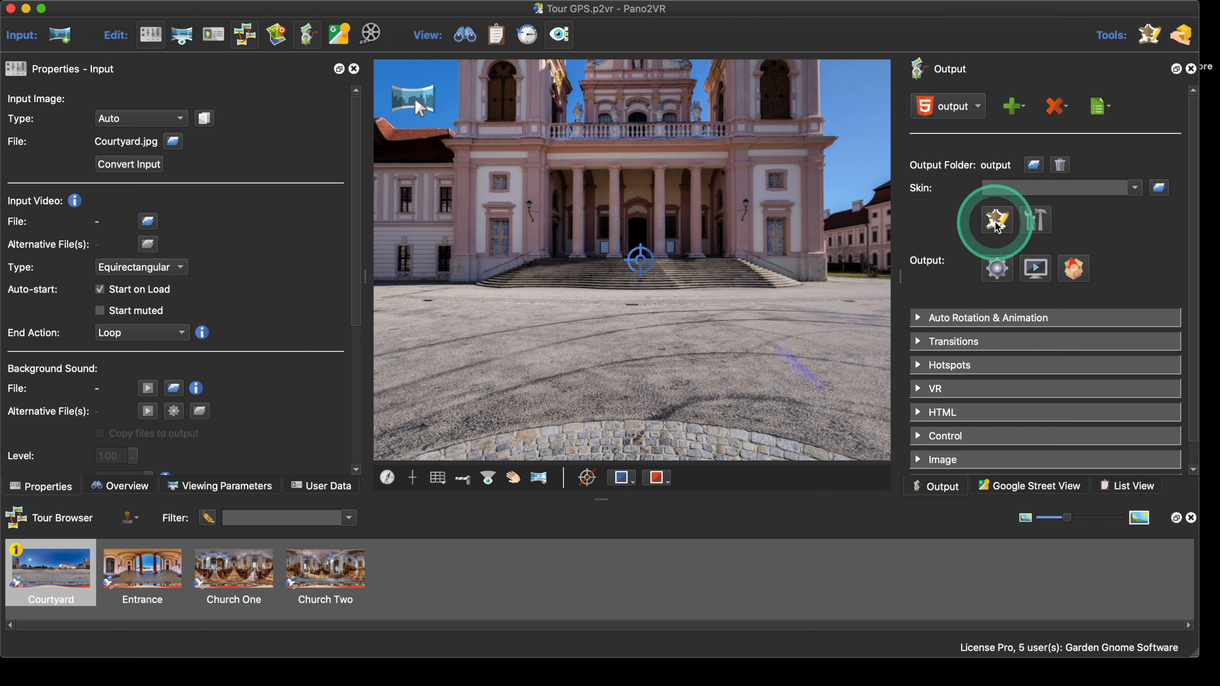
click(984, 228)
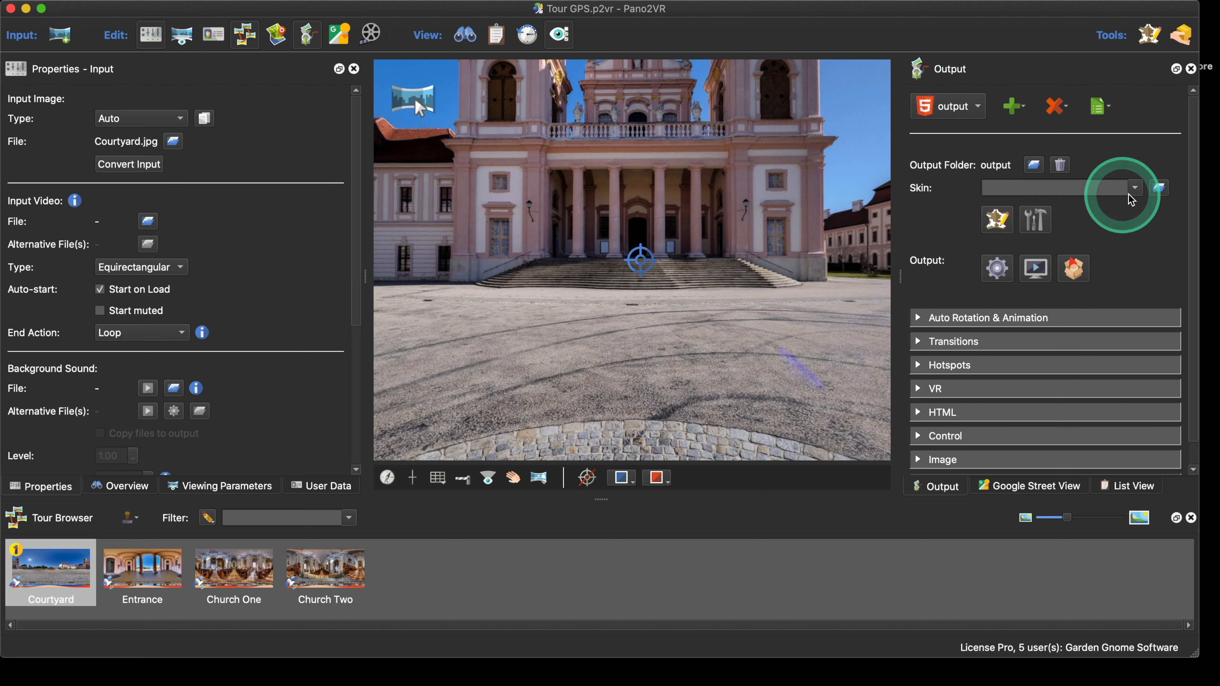
click(1135, 188)
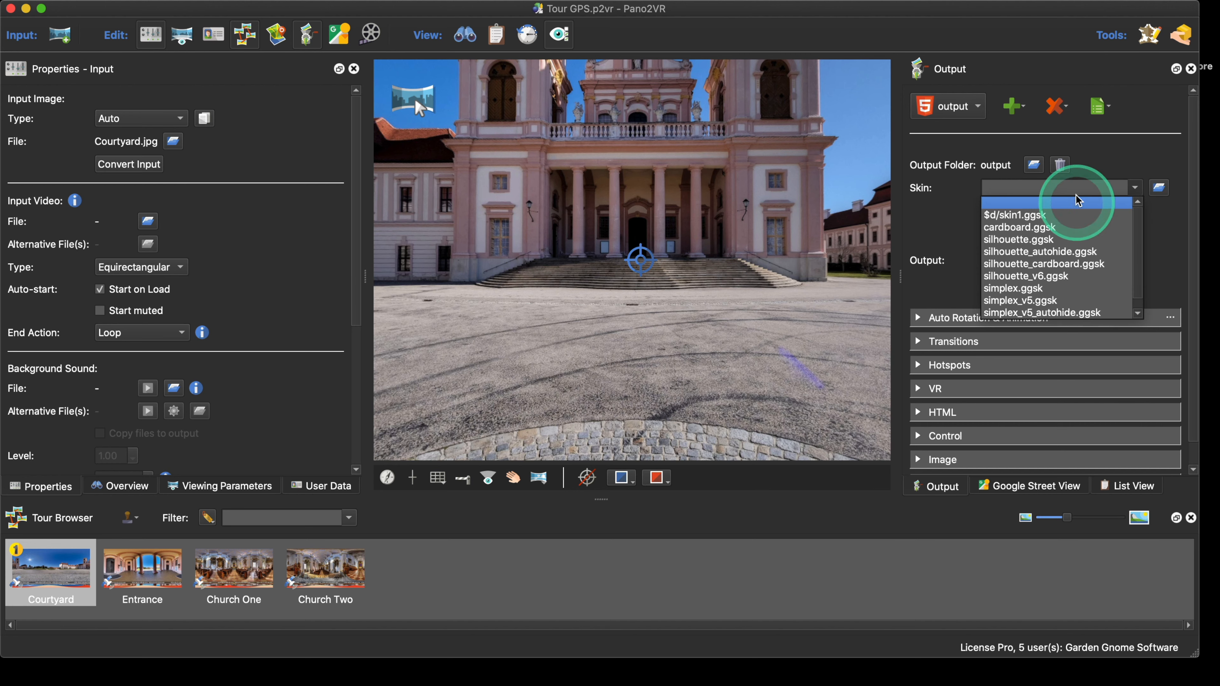
click(1069, 188)
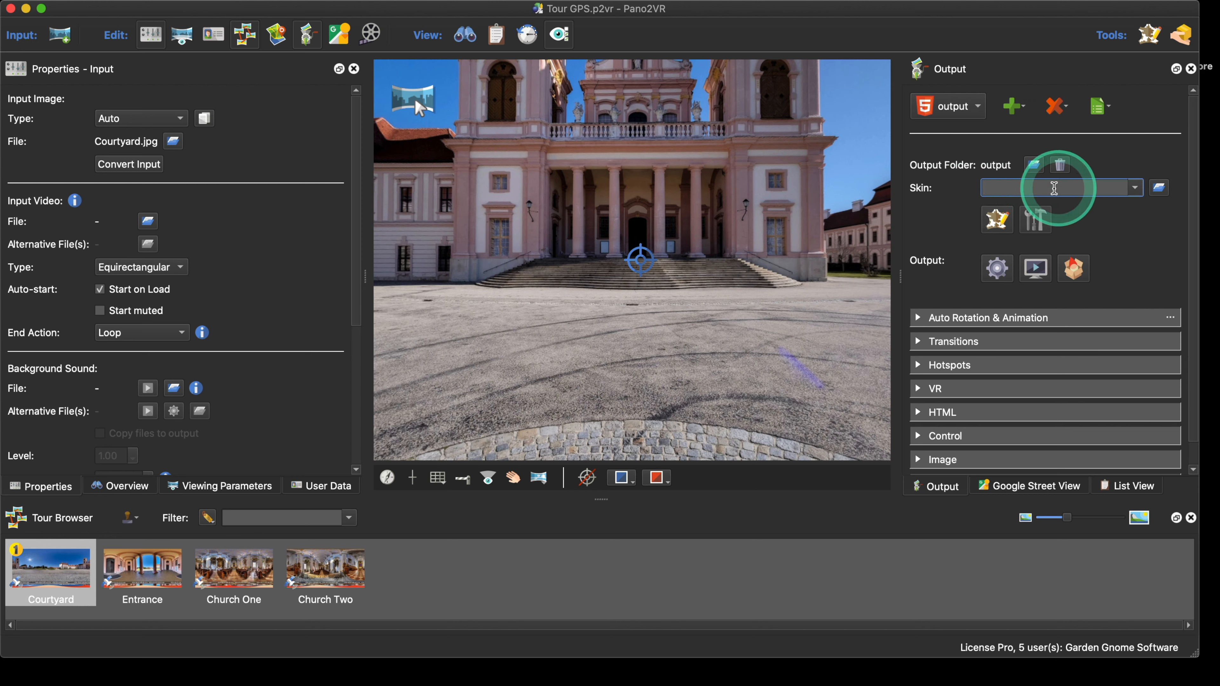
click(991, 225)
drag(730, 22, 772, 25)
click(508, 165)
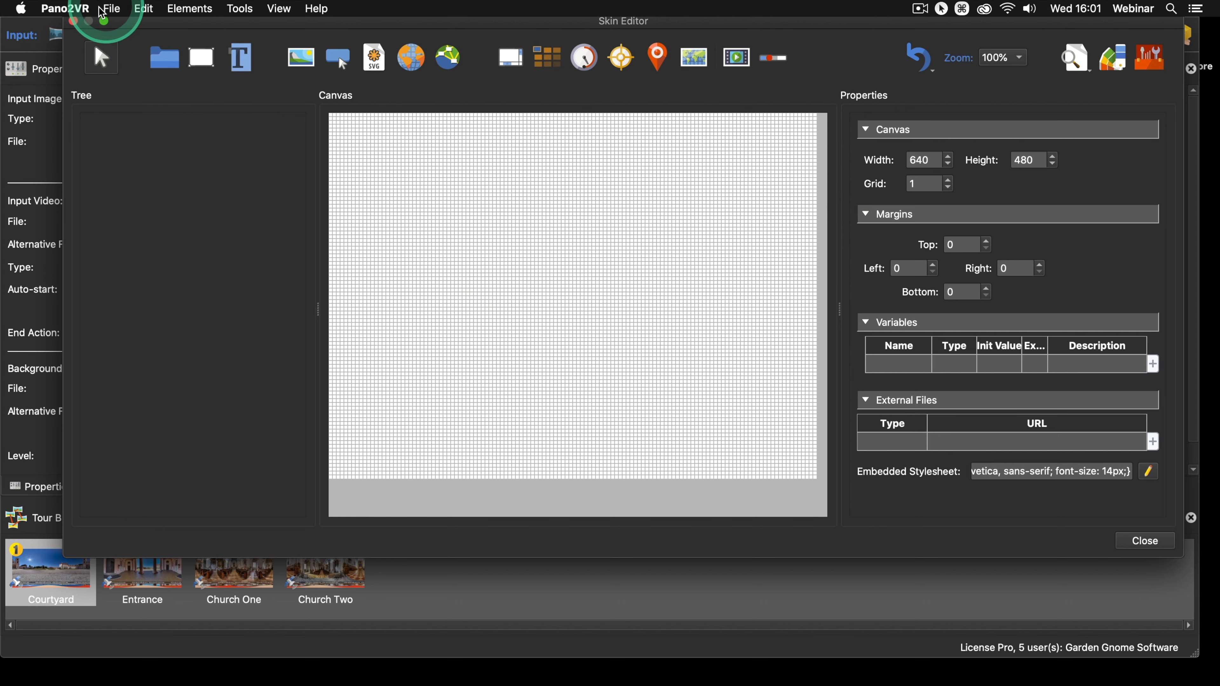
- Save the new skin as "skin" in the Pano2VR 101 More Skins folder on the Desktop
click(112, 8)
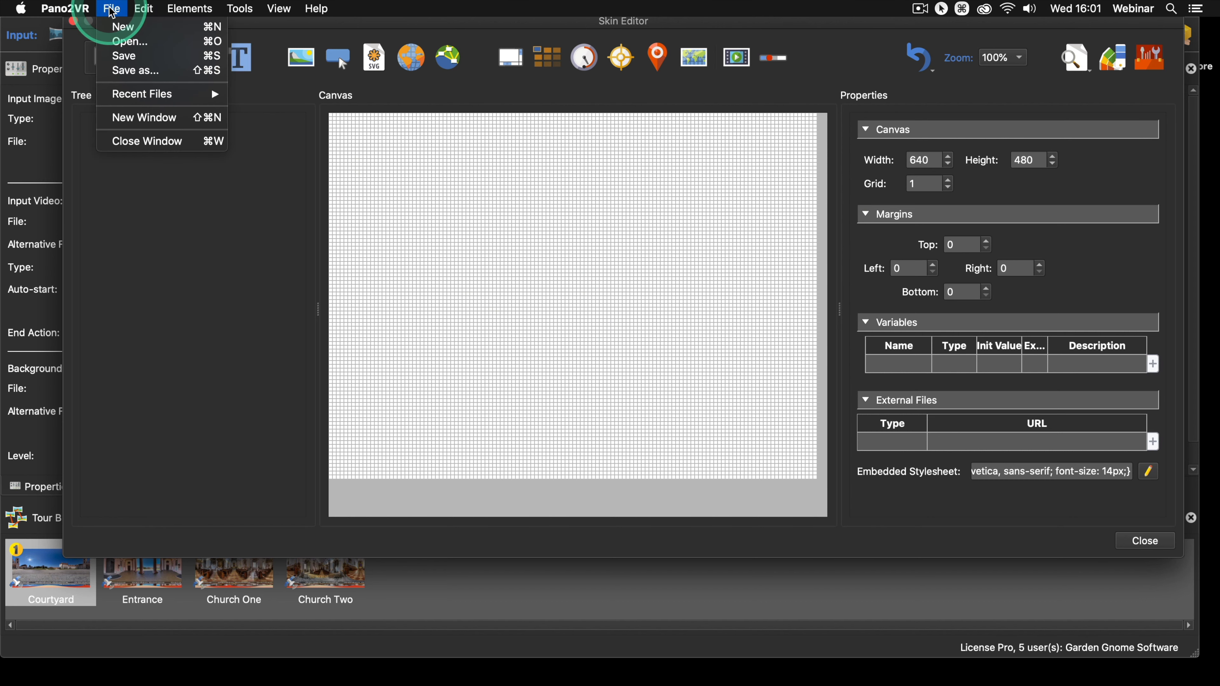
click(122, 57)
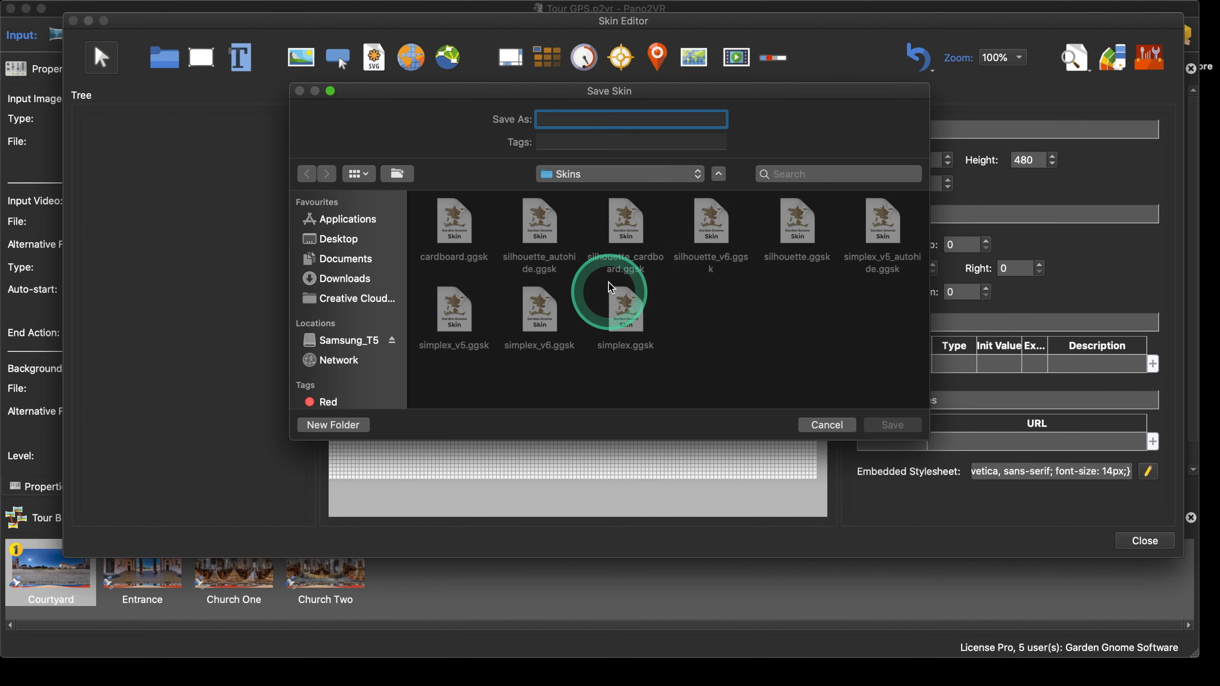
click(351, 244)
double_click(454, 222)
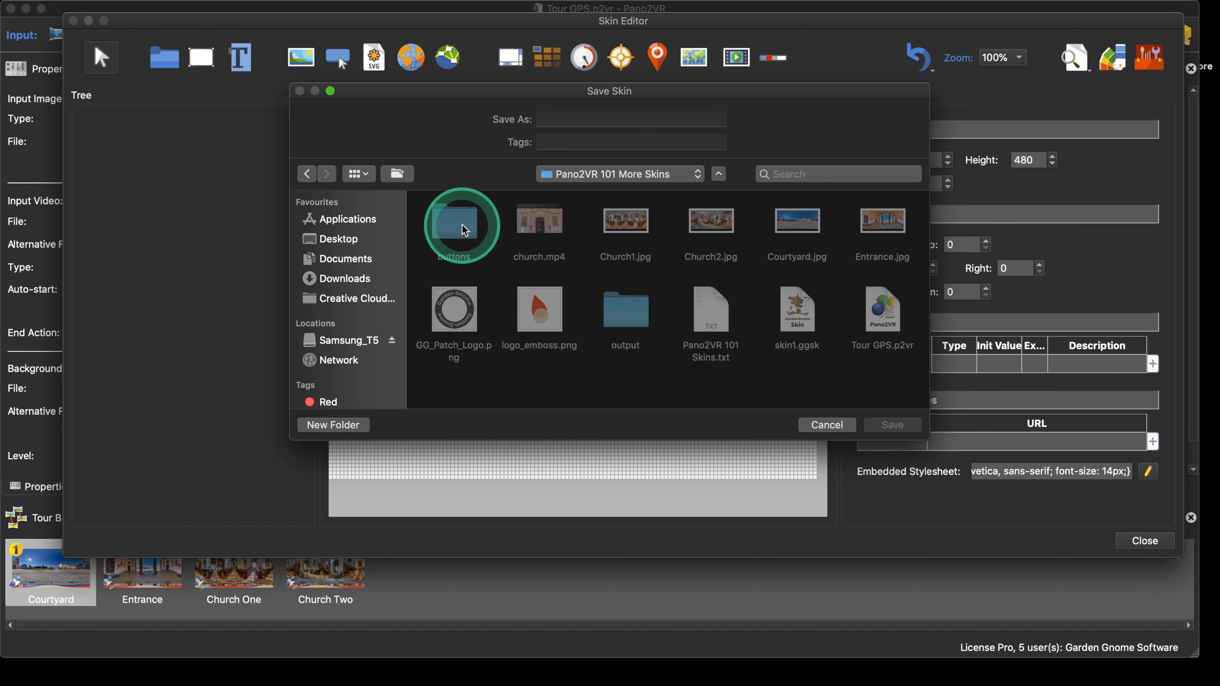
click(579, 121)
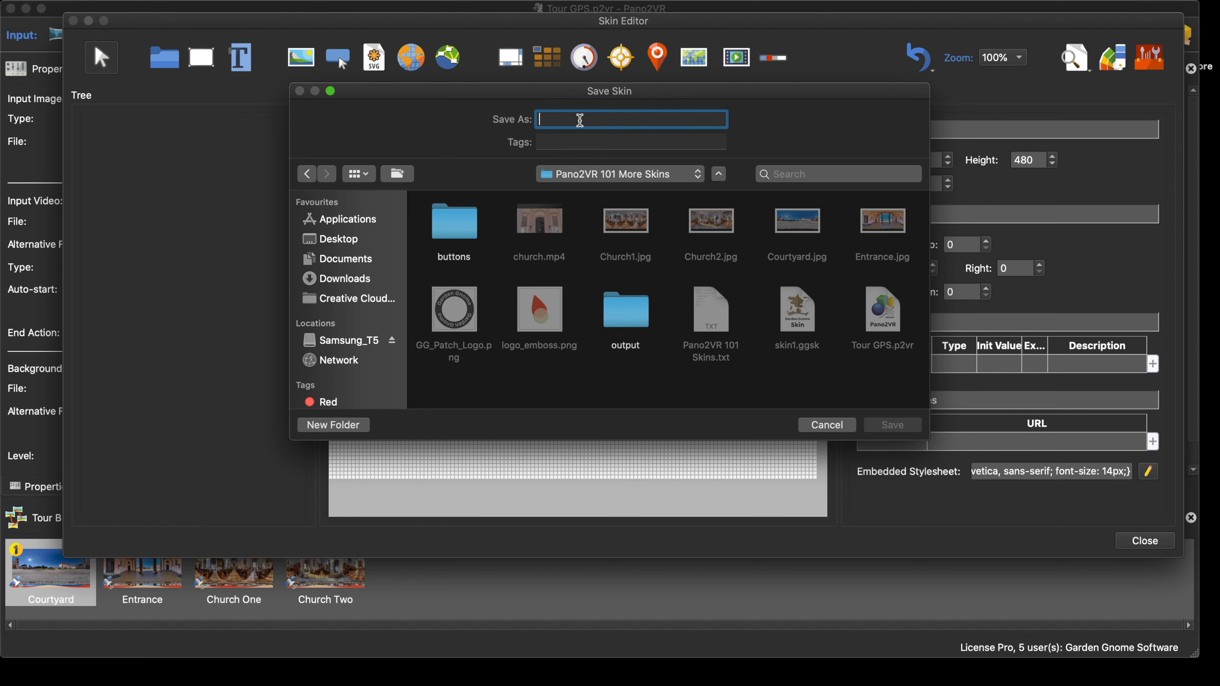
text(s)
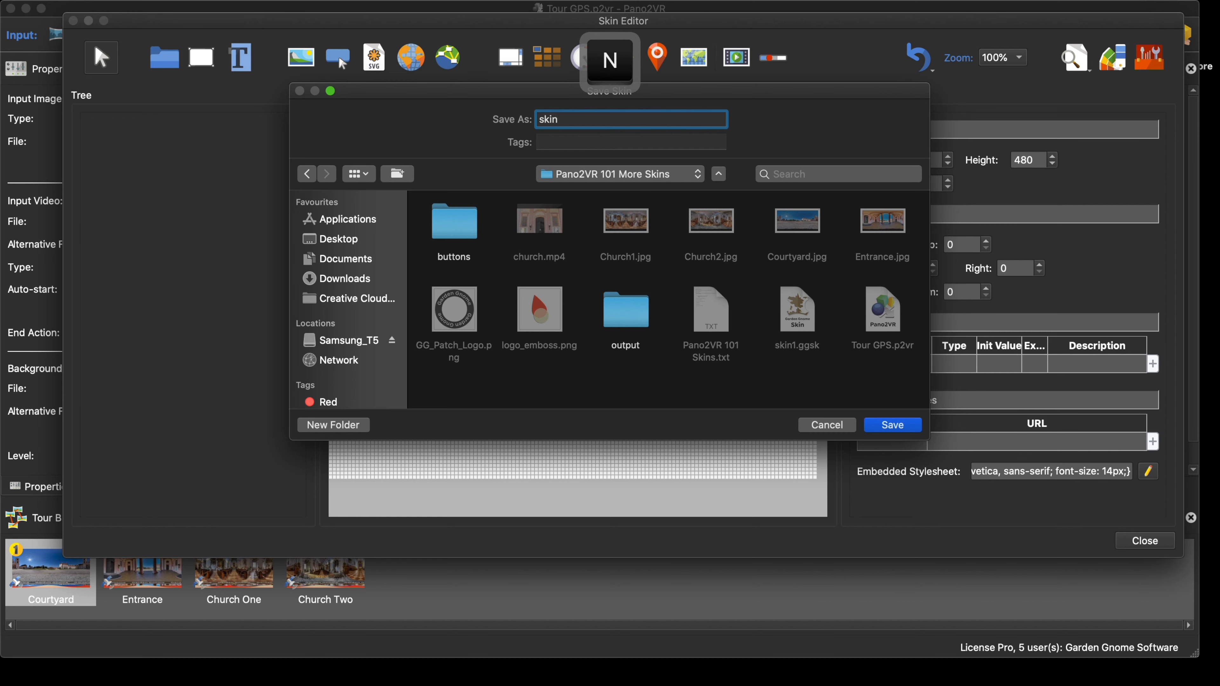
text(kin)
click(893, 425)
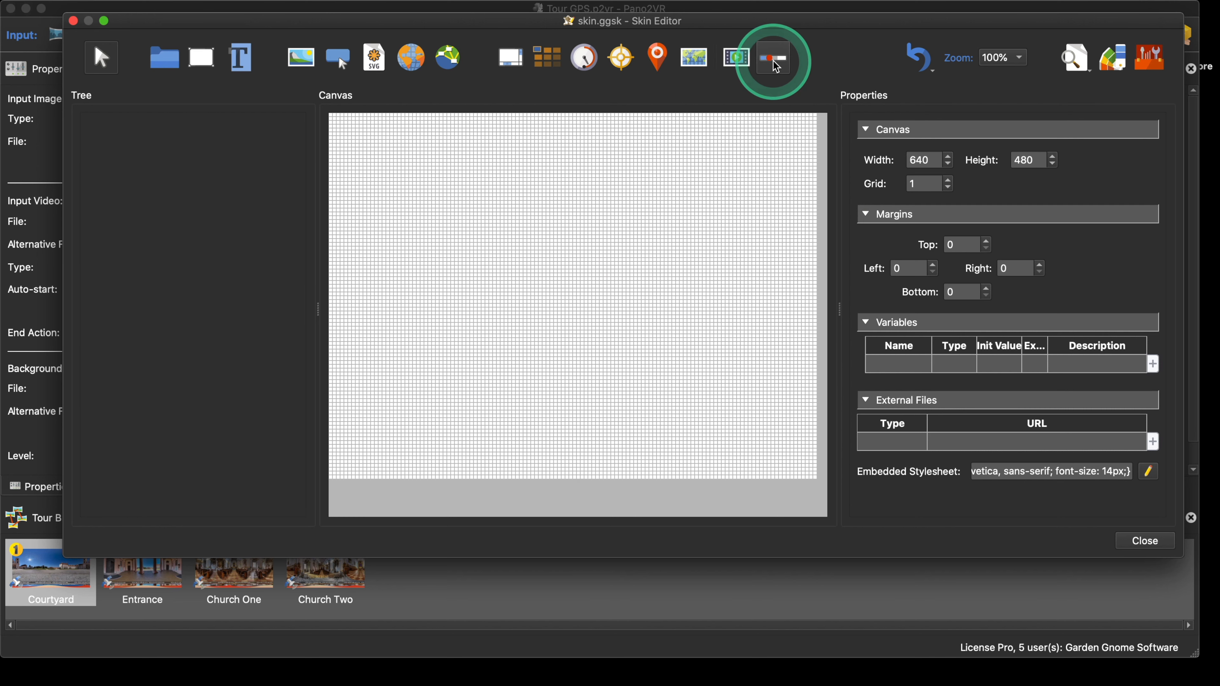
mouse_move(291, 5)
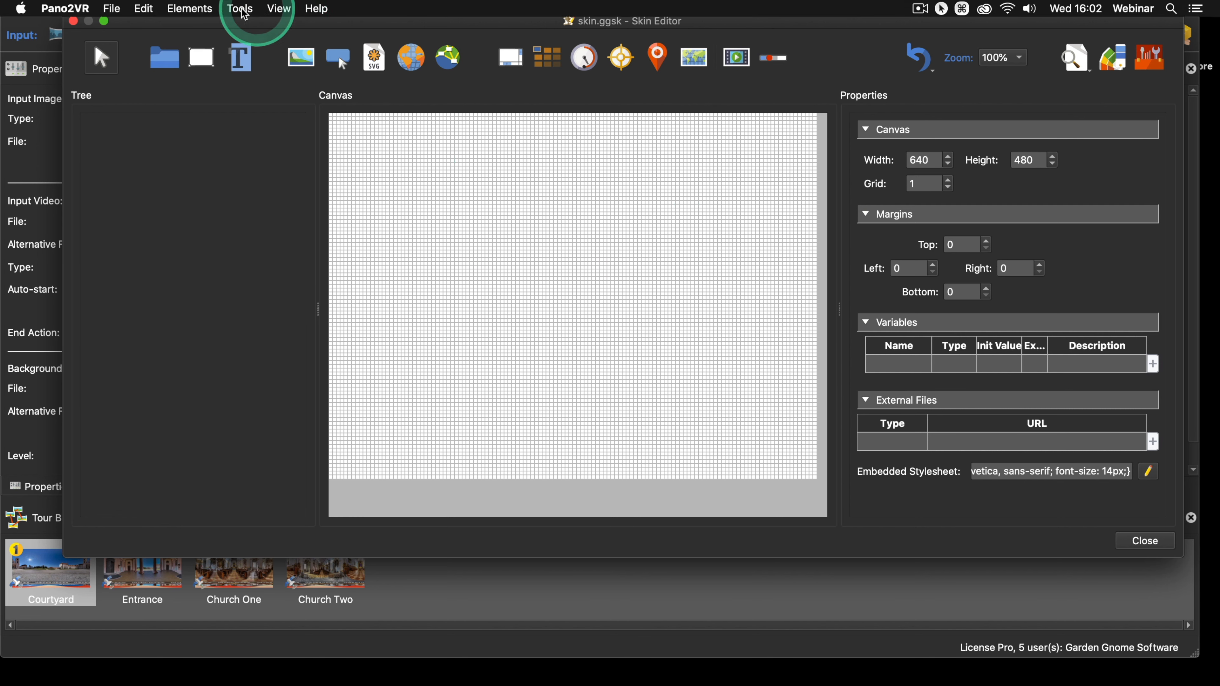
click(287, 8)
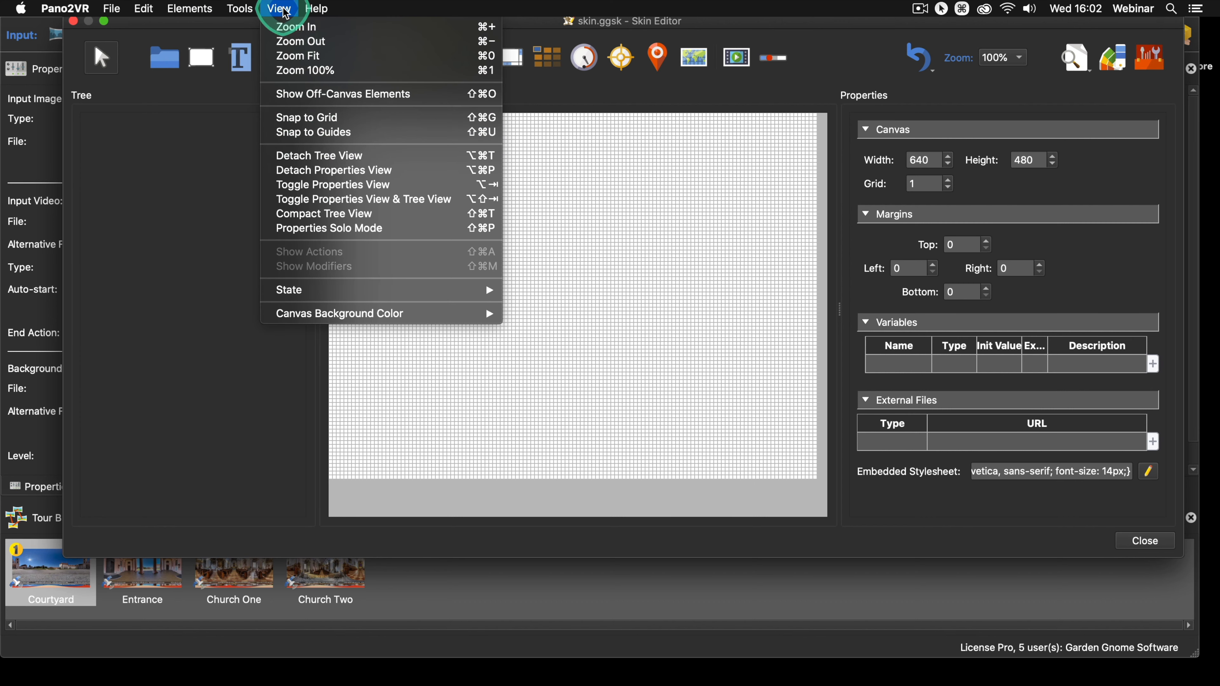
click(283, 11)
right_click(384, 160)
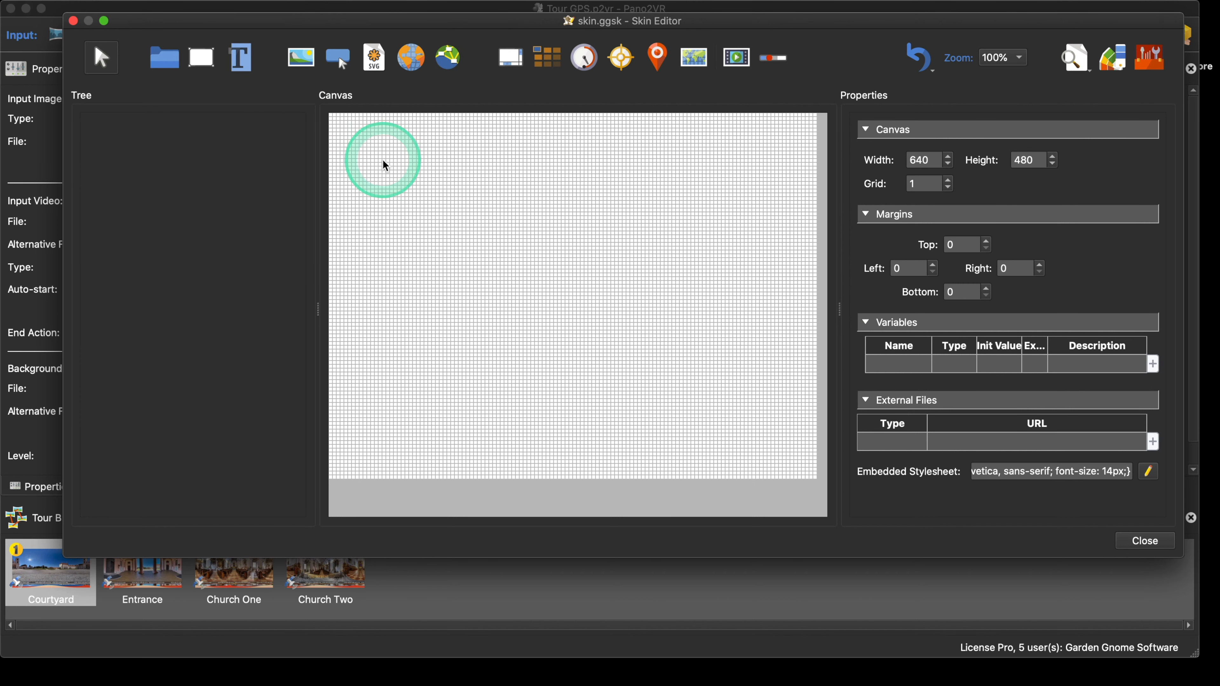
drag(419, 26, 411, 39)
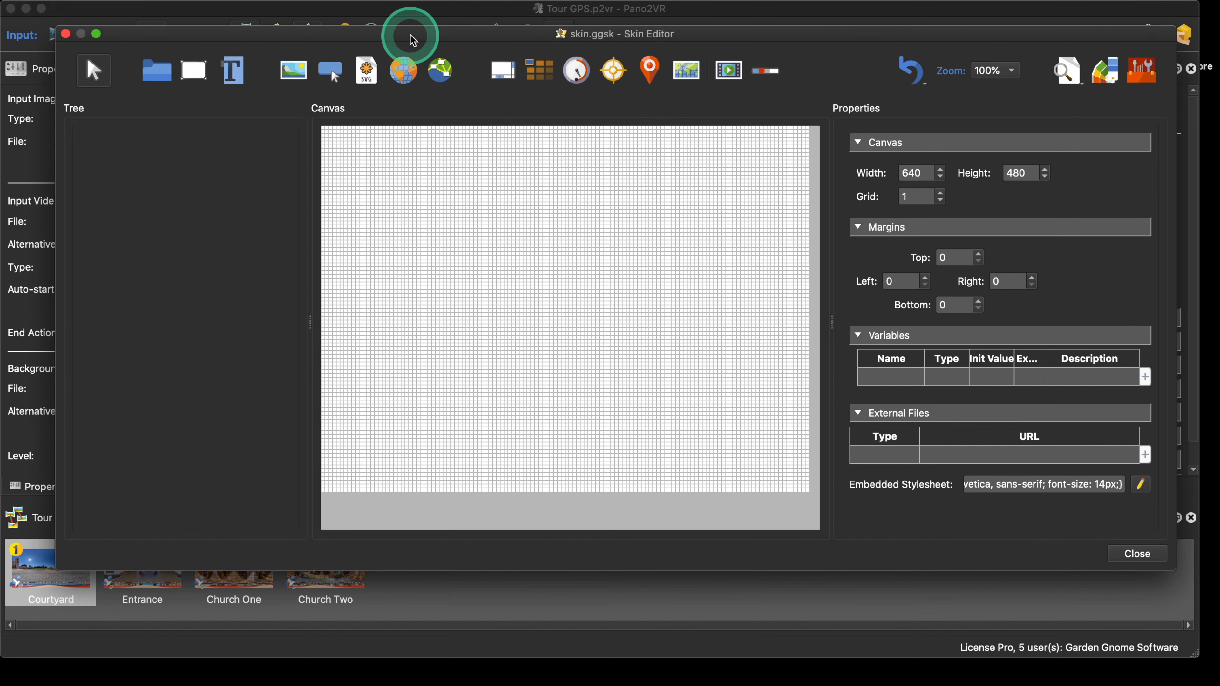
- Open the online Skin Editor documentation, examine its overview and topic list, and close the page
mouse_move(275, 4)
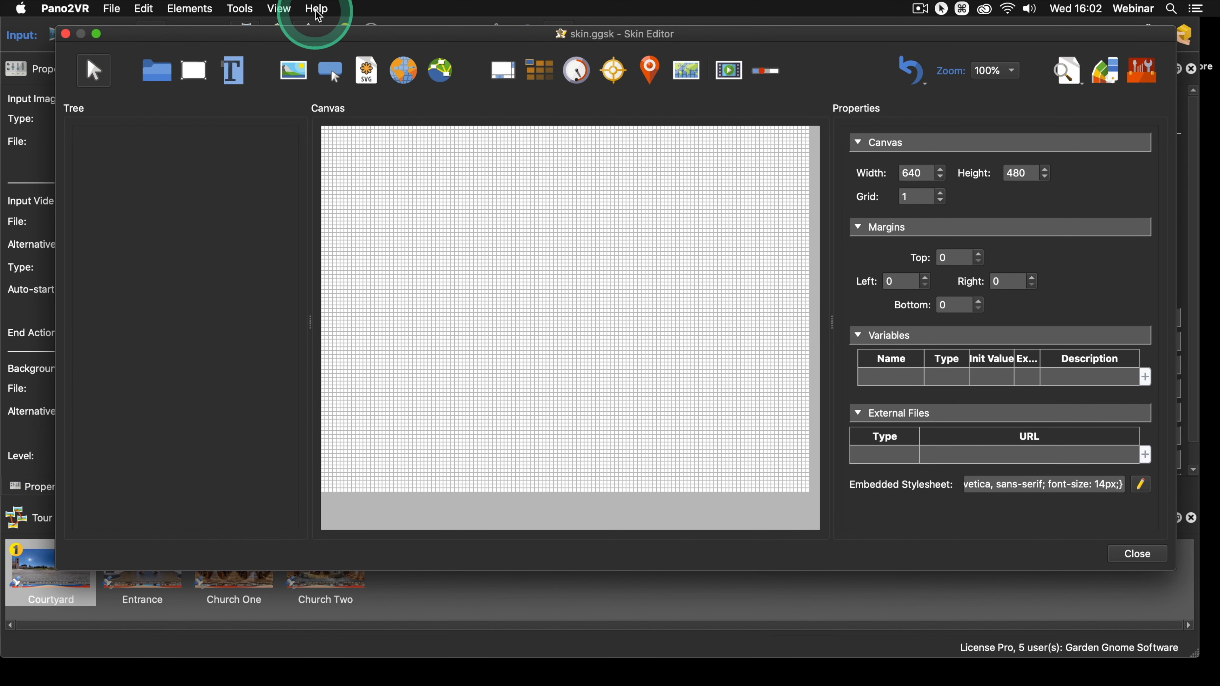
click(316, 8)
click(330, 56)
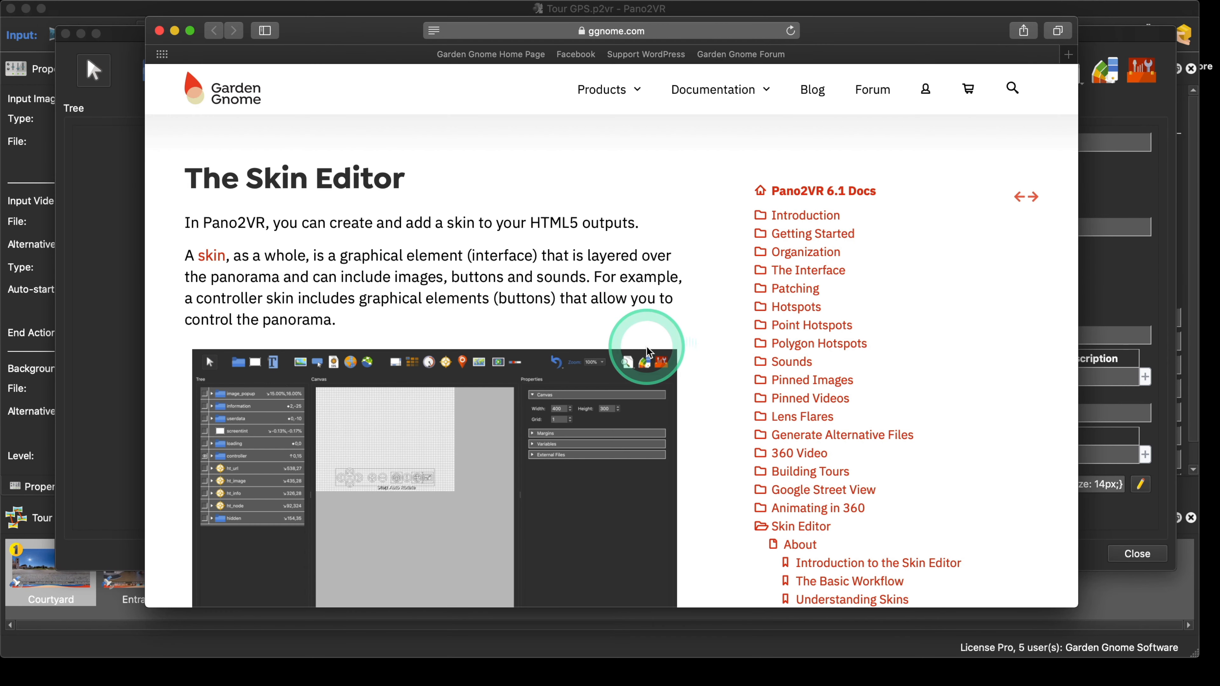
scroll(673, 355, down, 5)
scroll(648, 353, up, 5)
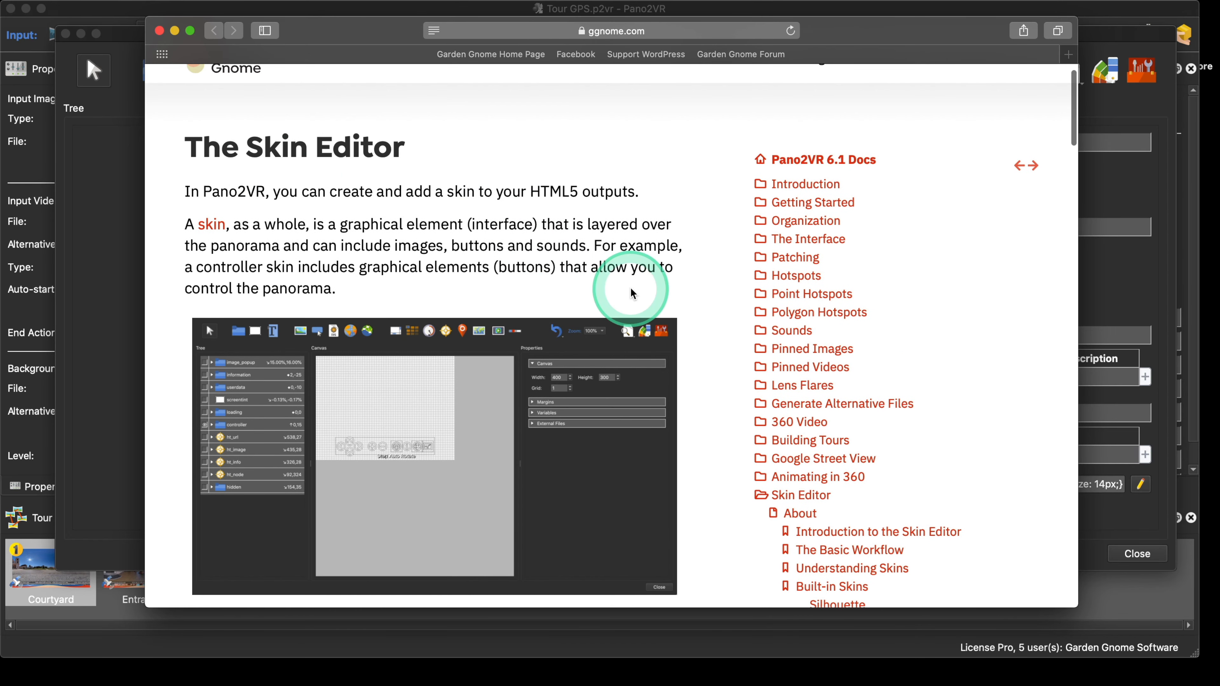
scroll(630, 291, down, 10)
scroll(913, 368, down, 6)
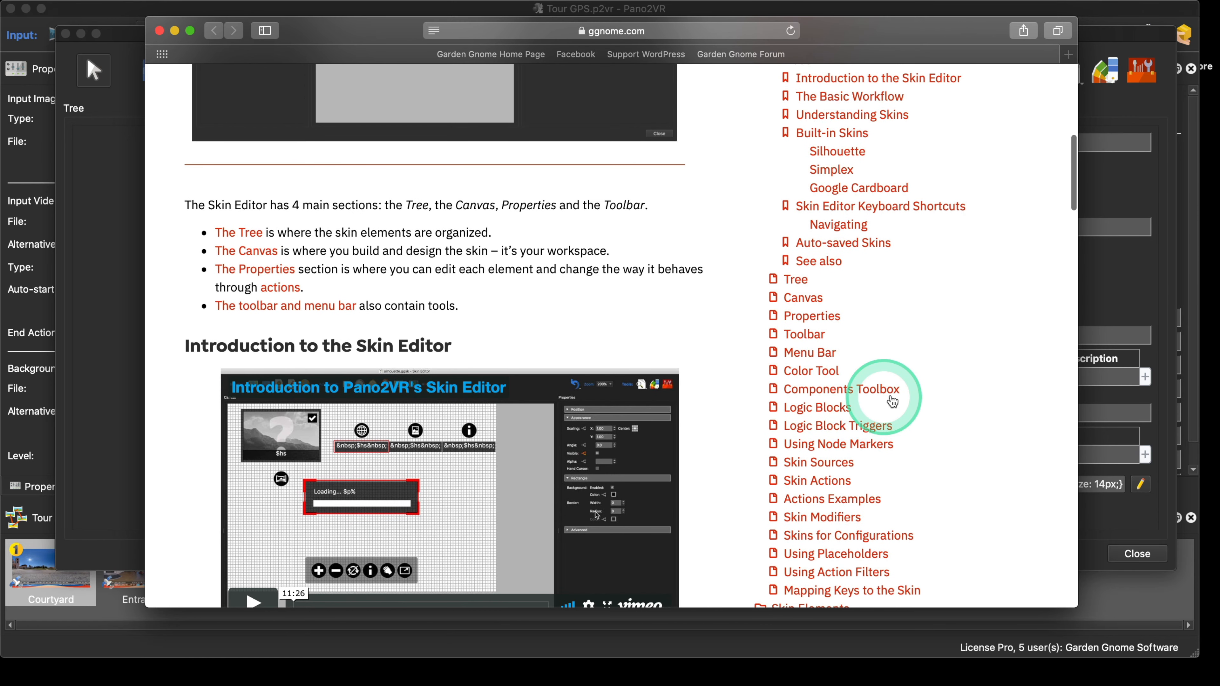
scroll(891, 404, down, 2)
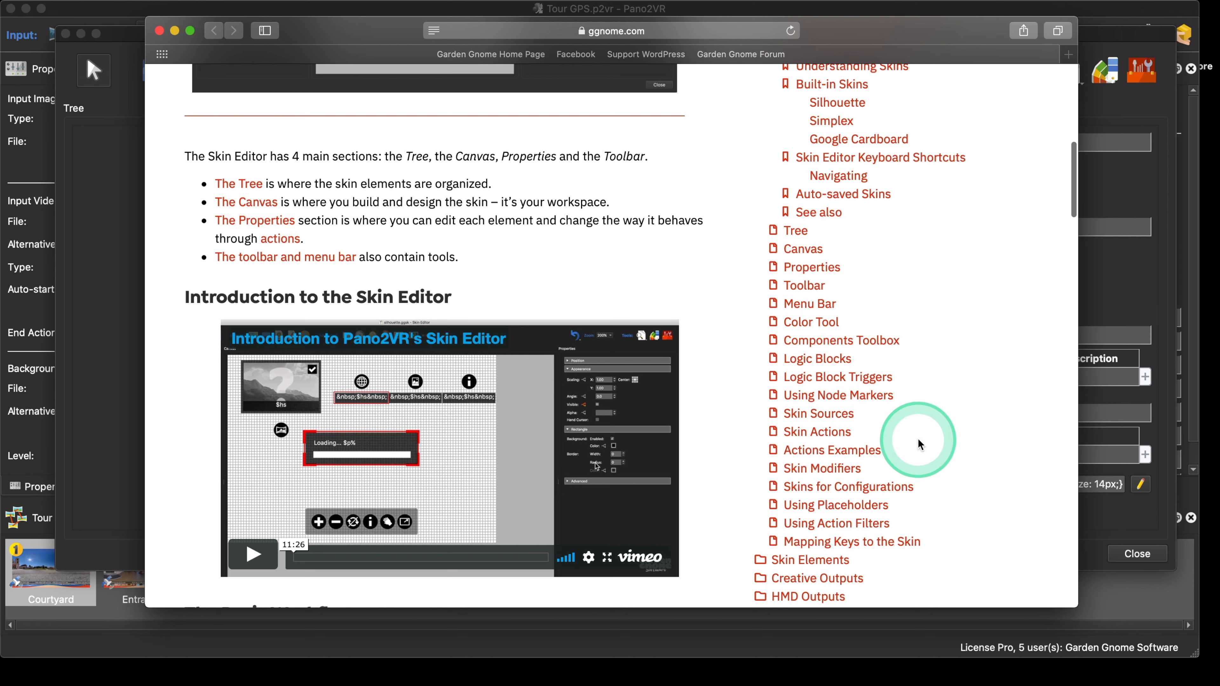
scroll(903, 411, down, 2)
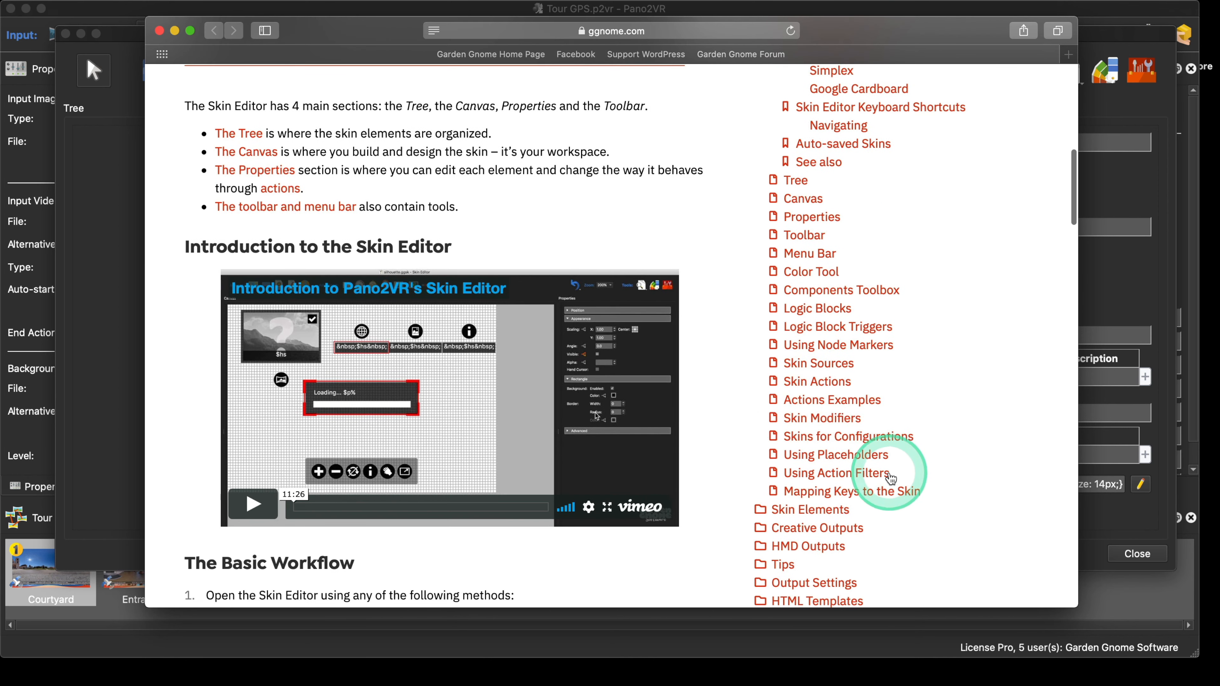
scroll(880, 423, up, 5)
scroll(806, 309, up, 3)
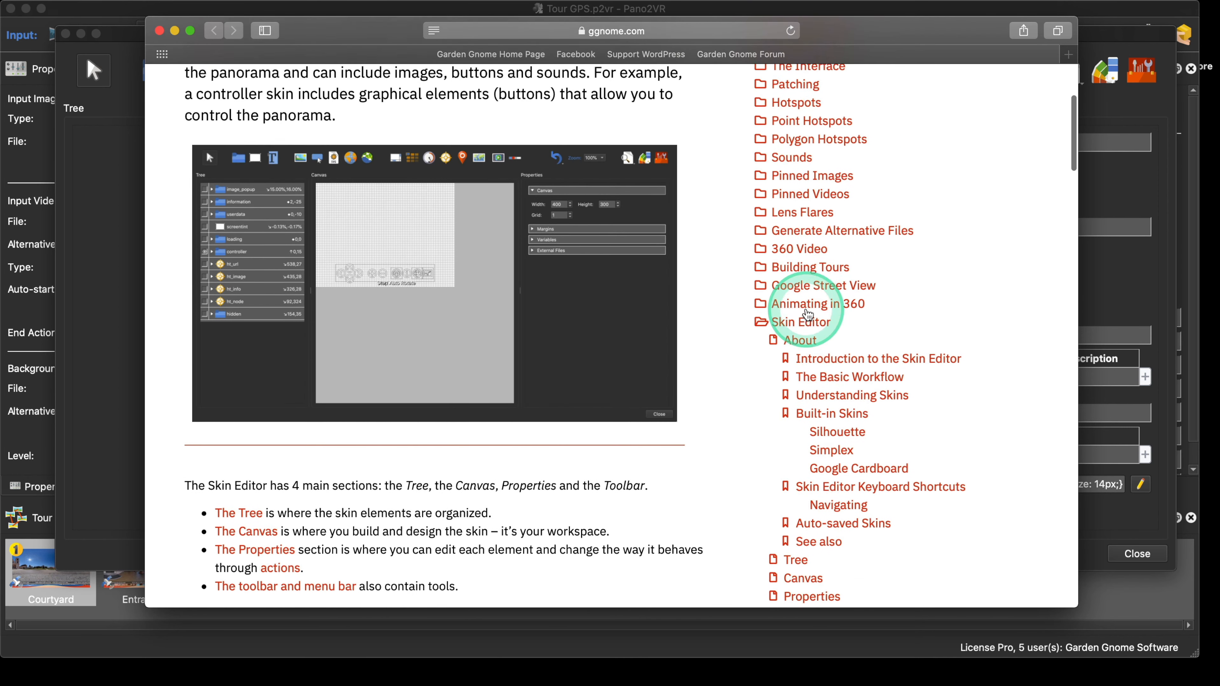
click(160, 32)
- Try a larger canvas grid size such as 5 and set the grid back to 1
click(461, 239)
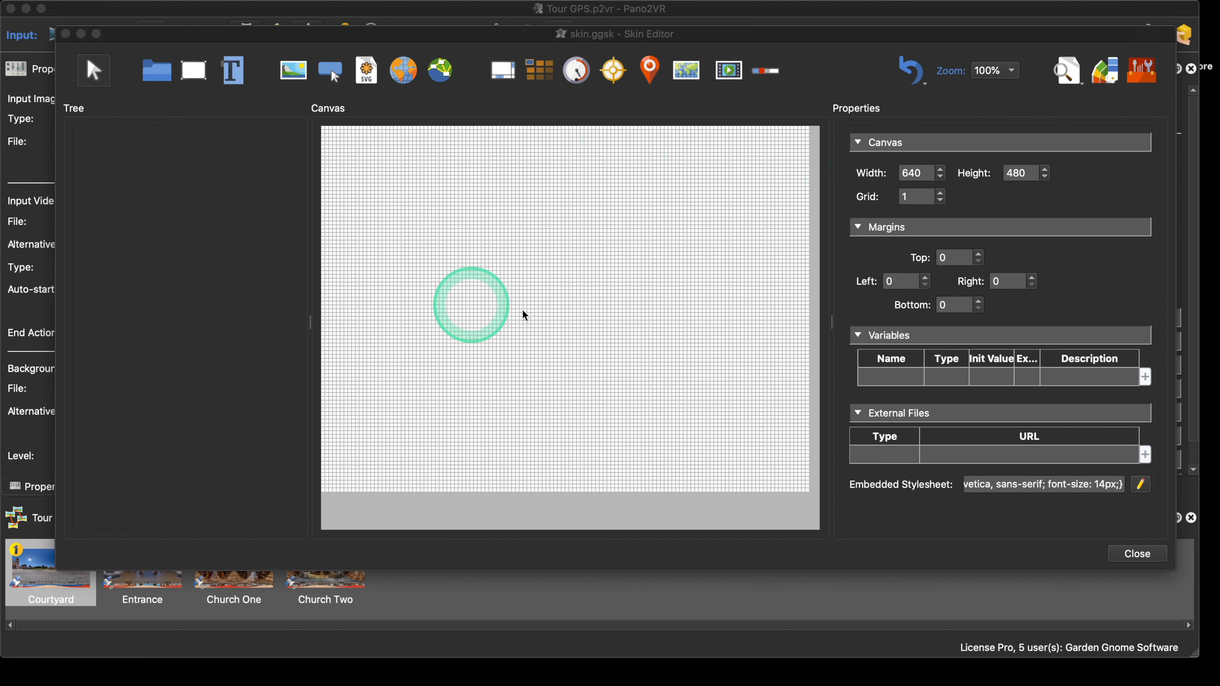
click(561, 230)
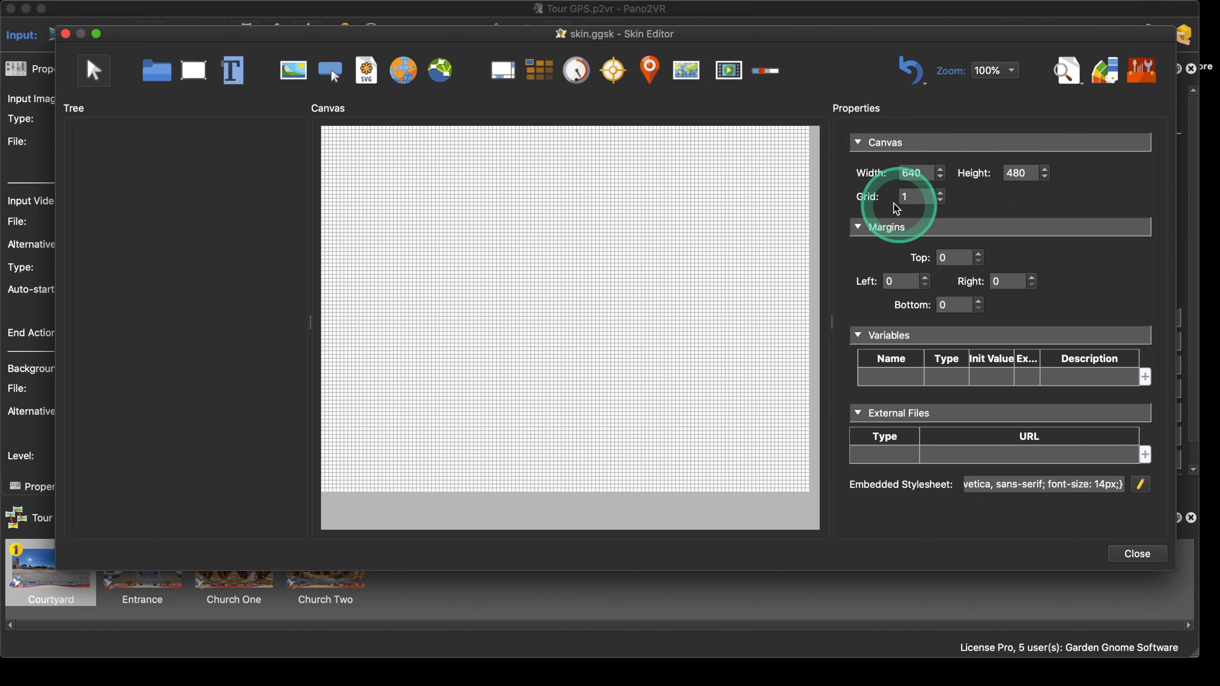
click(941, 193)
click(940, 193)
click(941, 193)
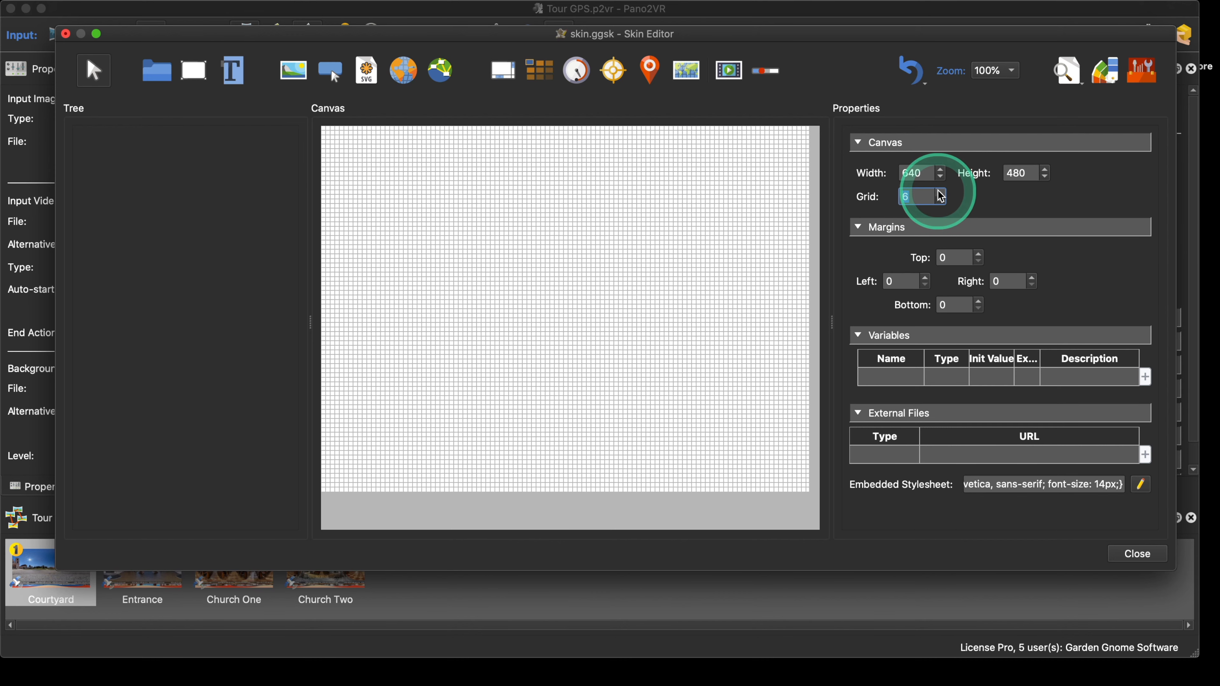
click(940, 193)
click(941, 193)
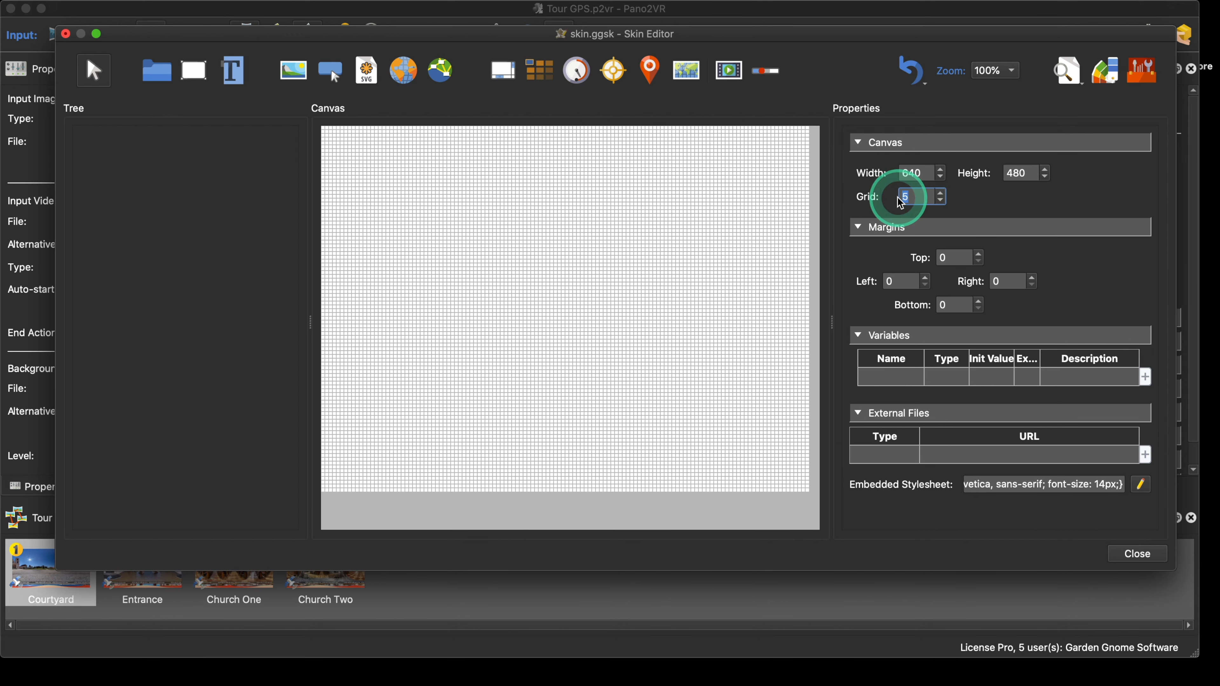
text(1)
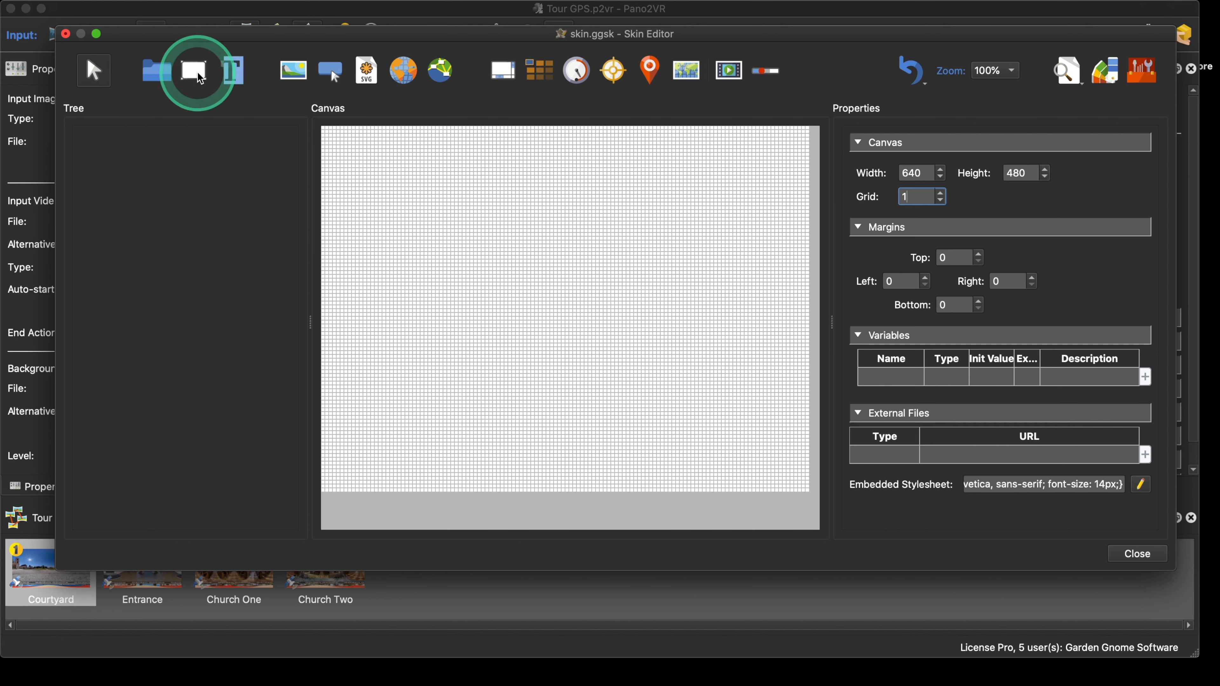
key(Return)
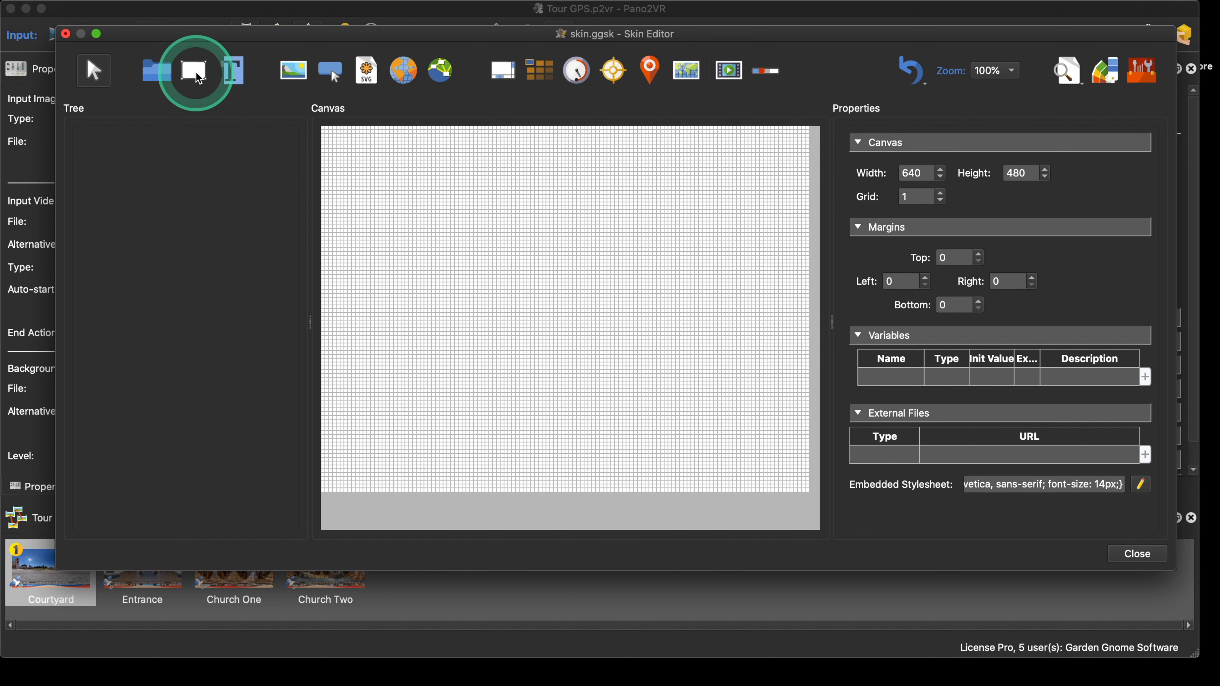
- Draw a rectangle about 68 by 56 pixels on the canvas, anchored at bottom centre with position X 0 and Y 0
click(196, 72)
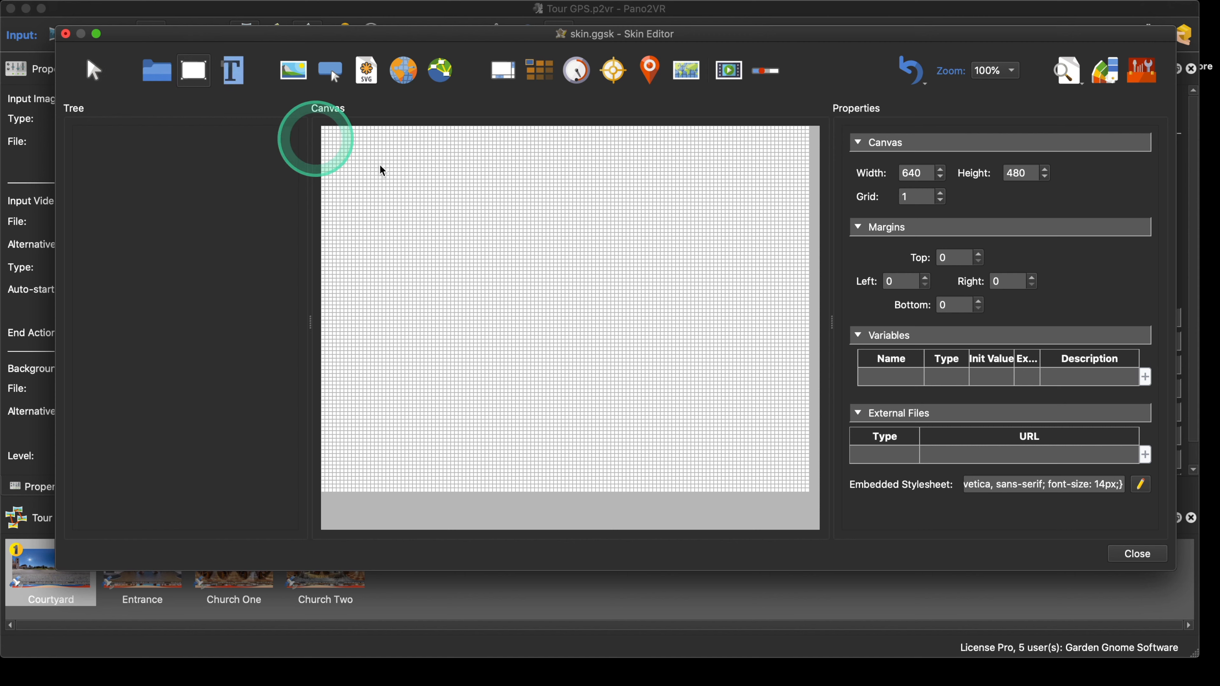
mouse_move(379, 160)
mouse_down()
mouse_move(436, 206)
mouse_move(621, 197)
mouse_move(579, 266)
mouse_move(785, 156)
mouse_move(654, 228)
mouse_move(571, 251)
mouse_up()
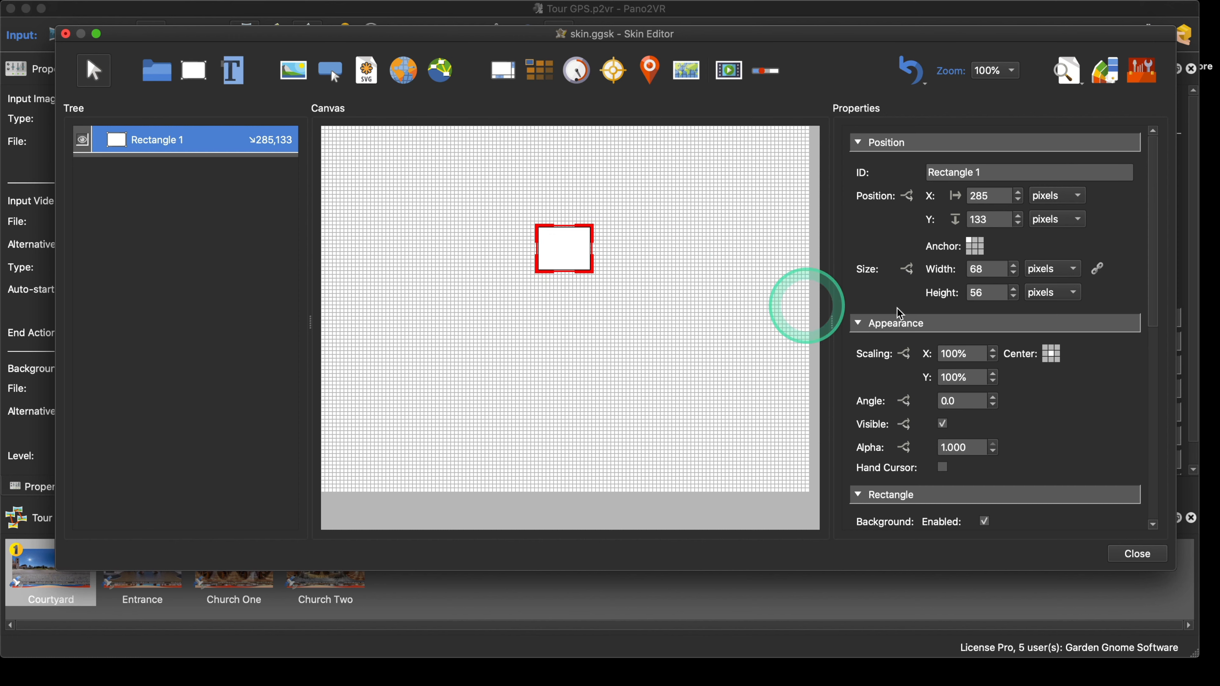
click(975, 251)
drag(556, 255, 561, 469)
double_click(979, 219)
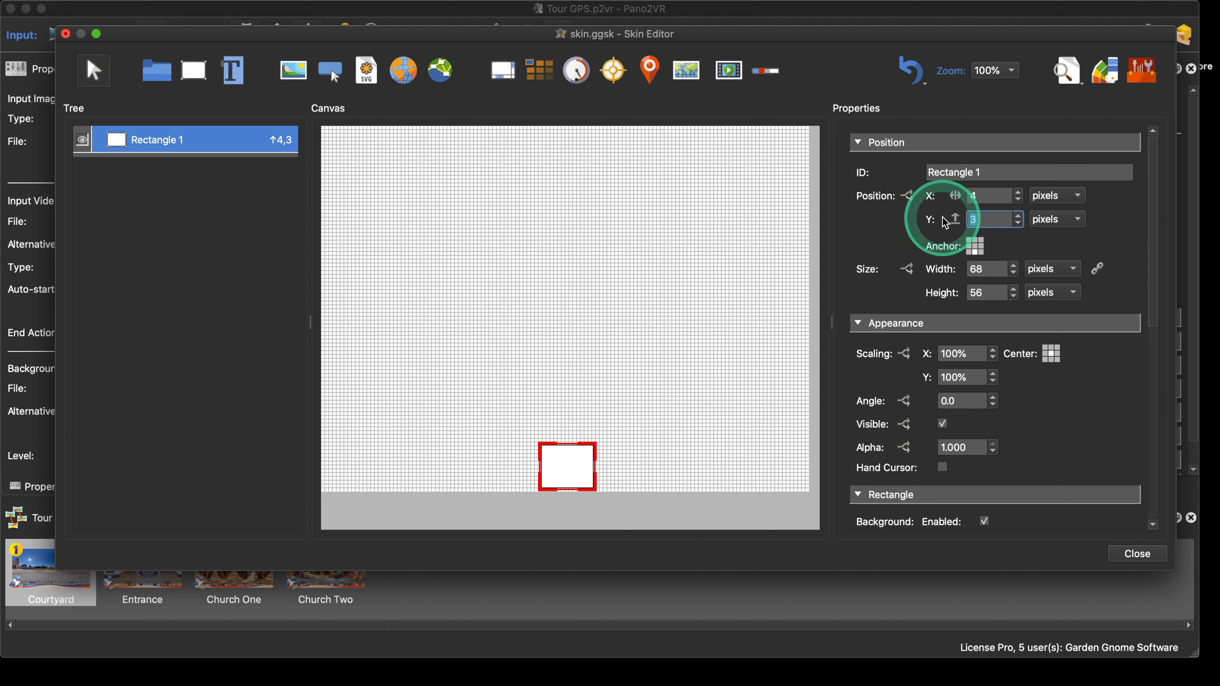
text(0)
double_click(971, 196)
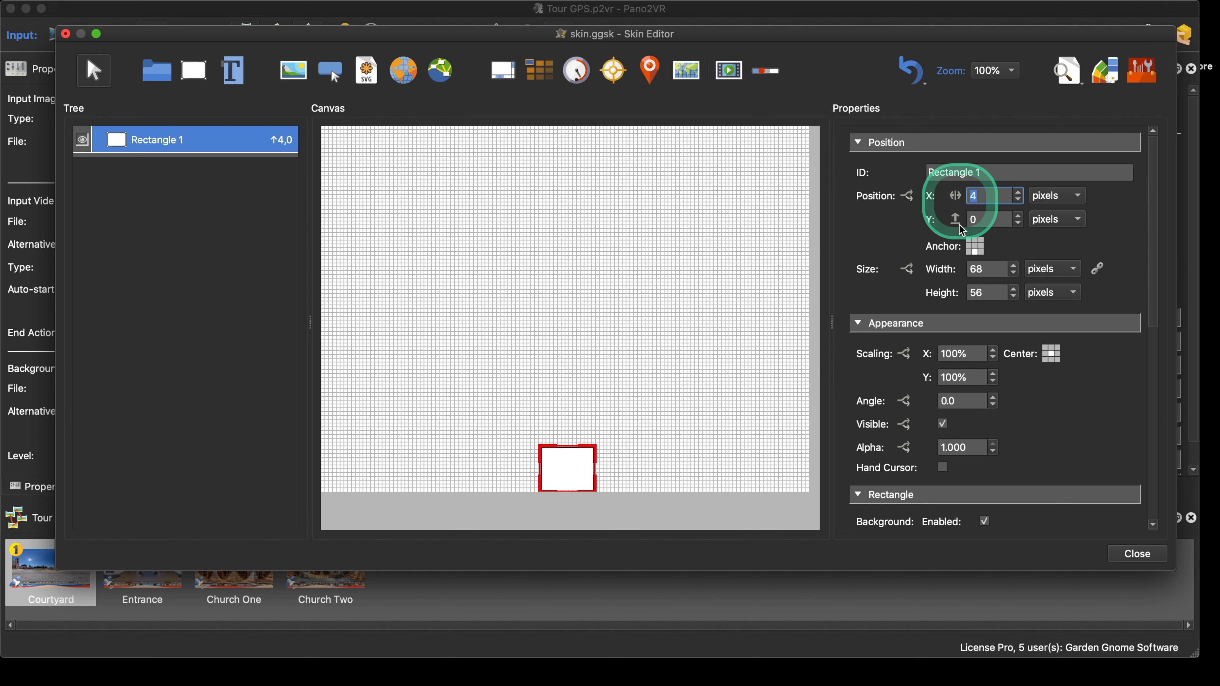
text(0)
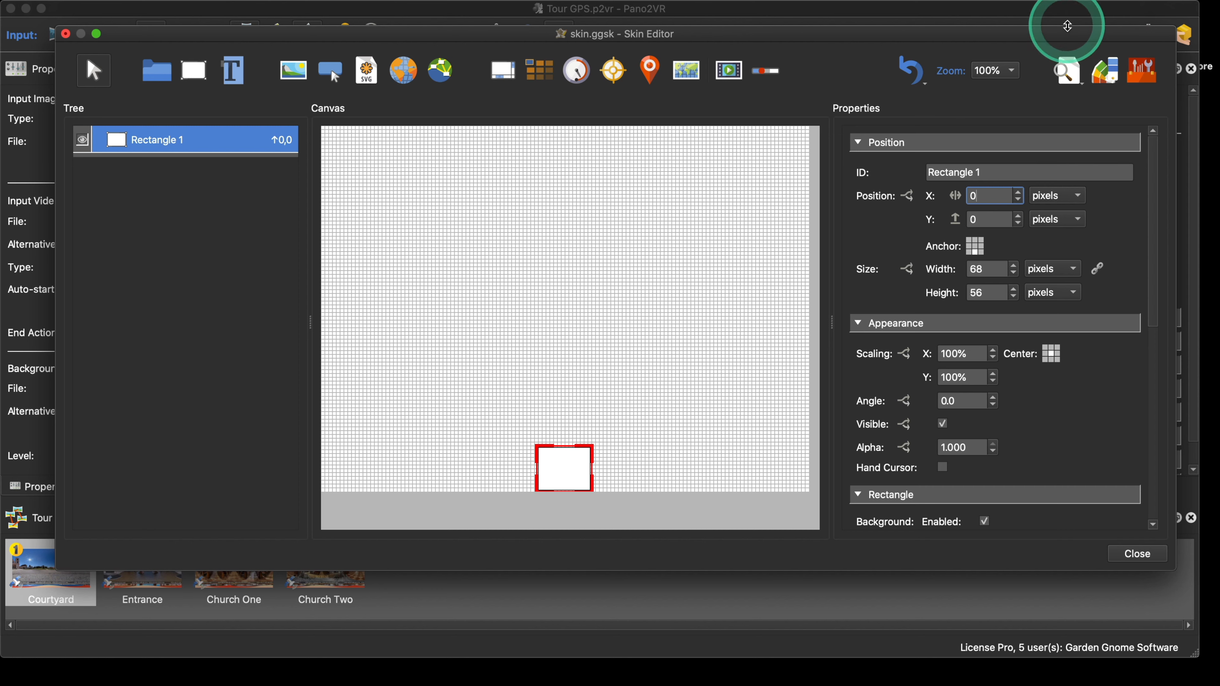
- Open the skin's live preview and enlarge its window to about 652 by 513 to examine how the rectangle is anchored
click(1072, 73)
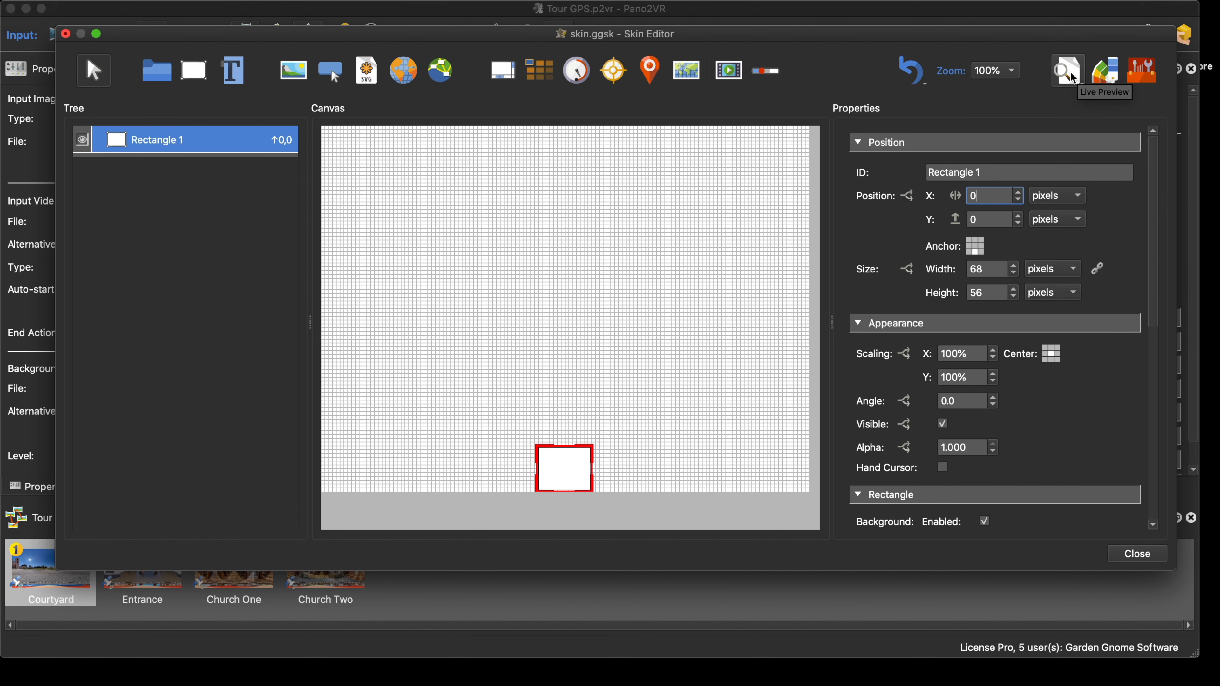
drag(743, 68, 517, 60)
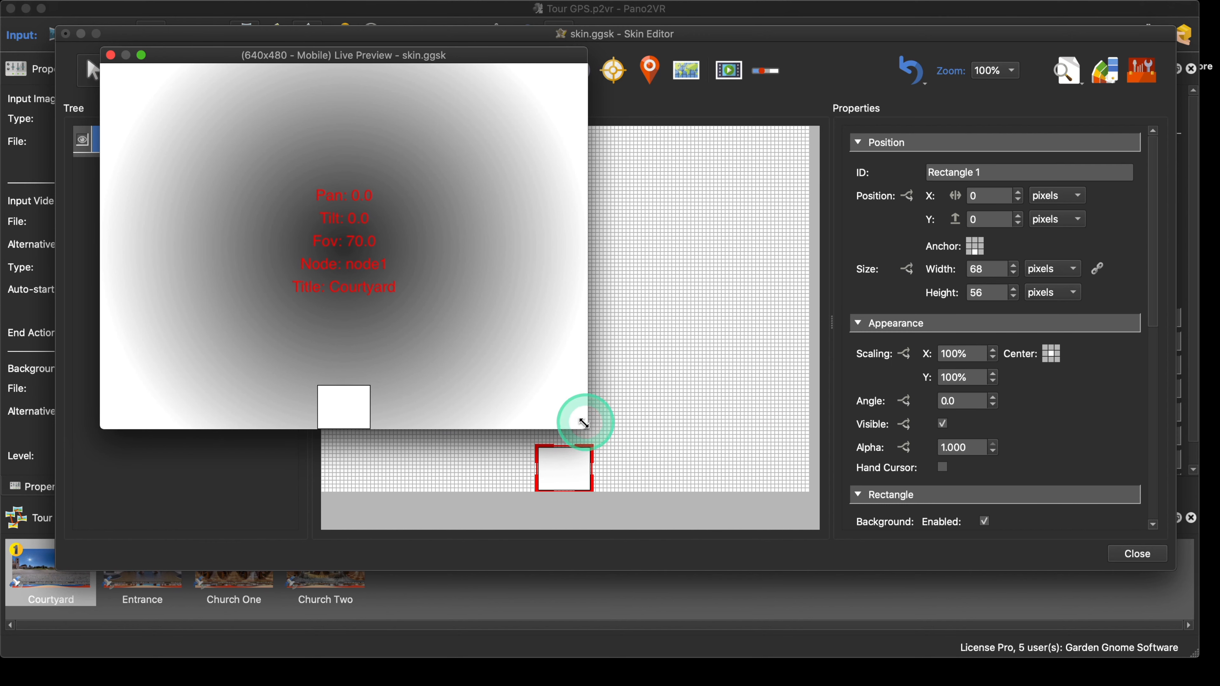
drag(585, 427, 595, 454)
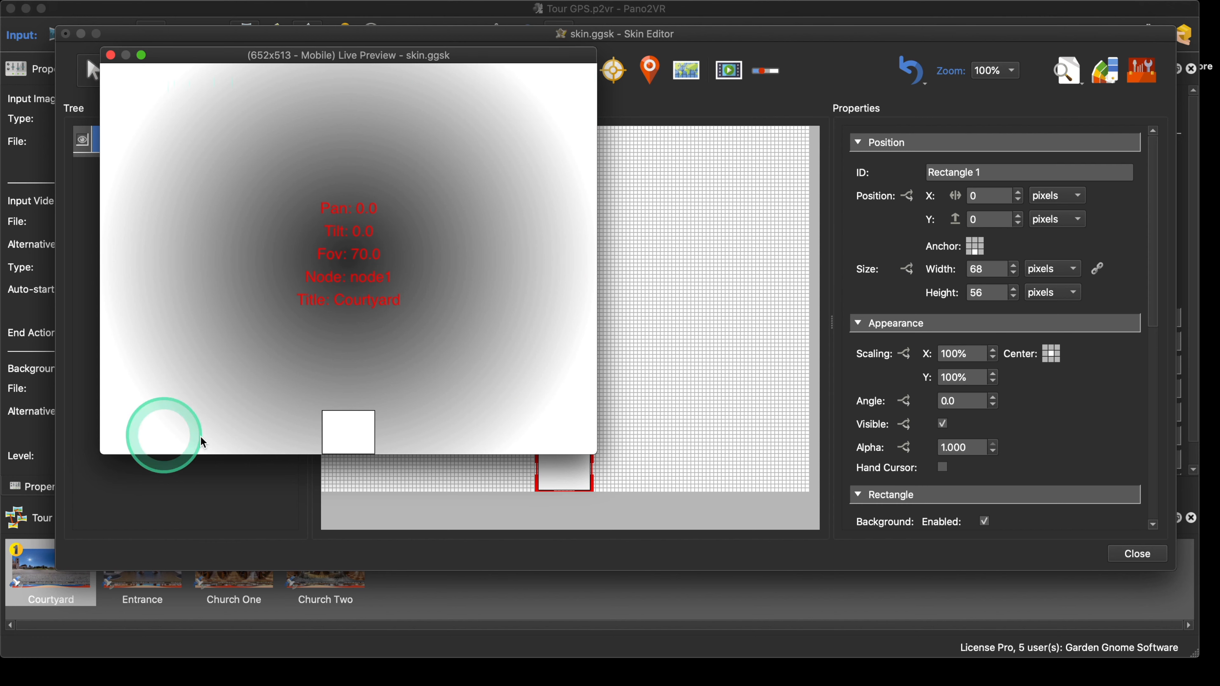
- Set the canvas's bottom margin to 60, check it in the live preview, and close the preview
click(668, 396)
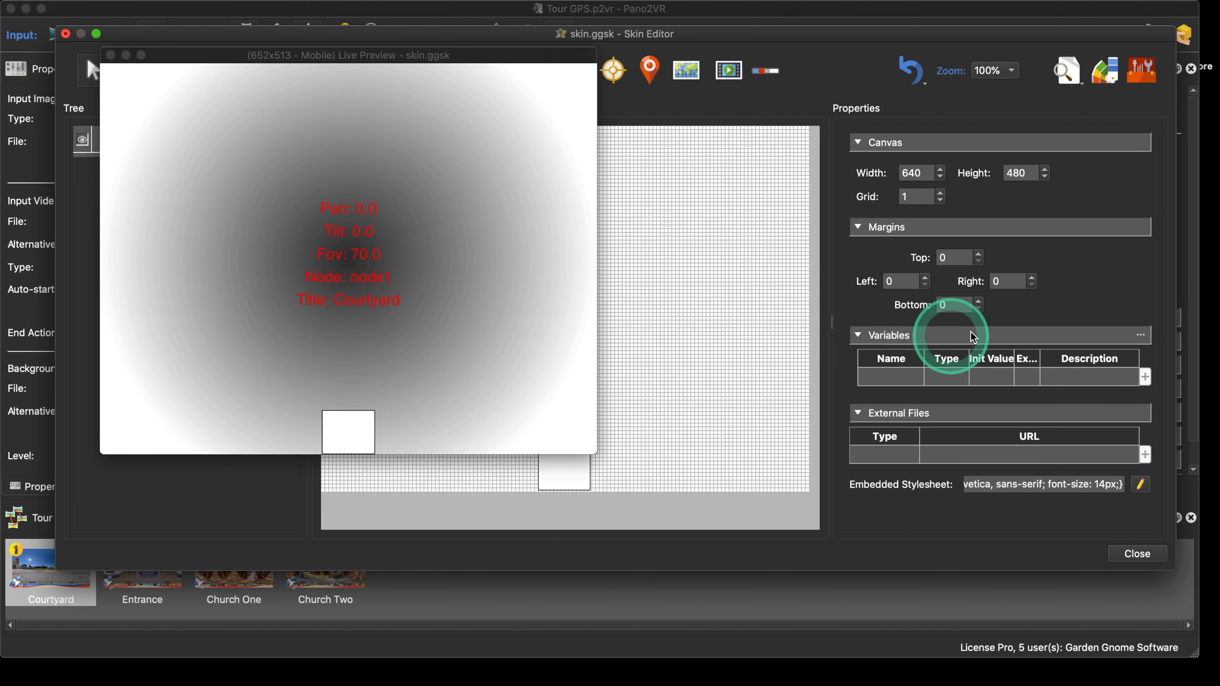
double_click(954, 304)
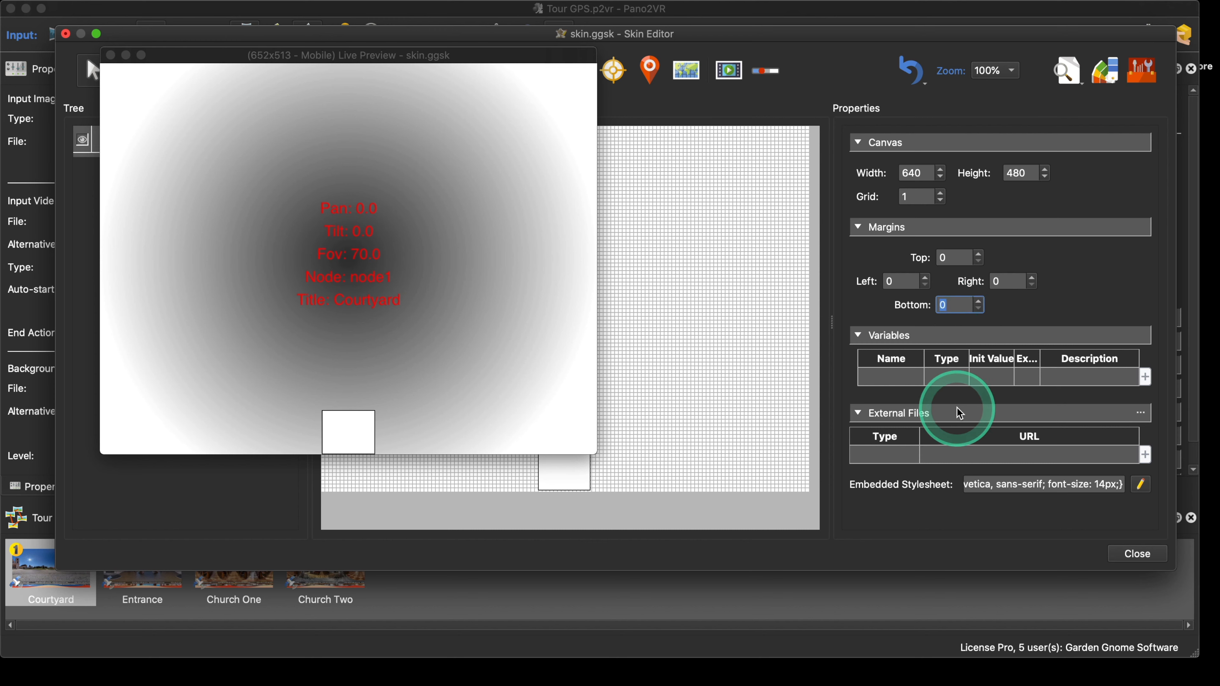
click(580, 478)
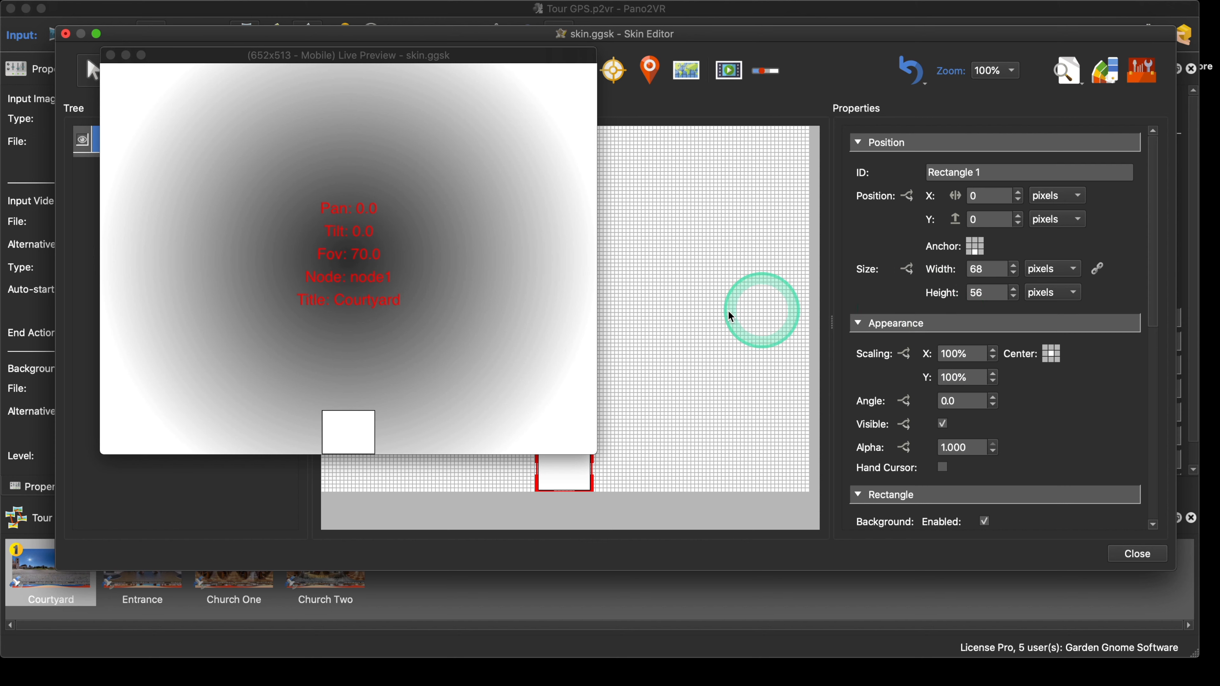
click(811, 344)
double_click(953, 305)
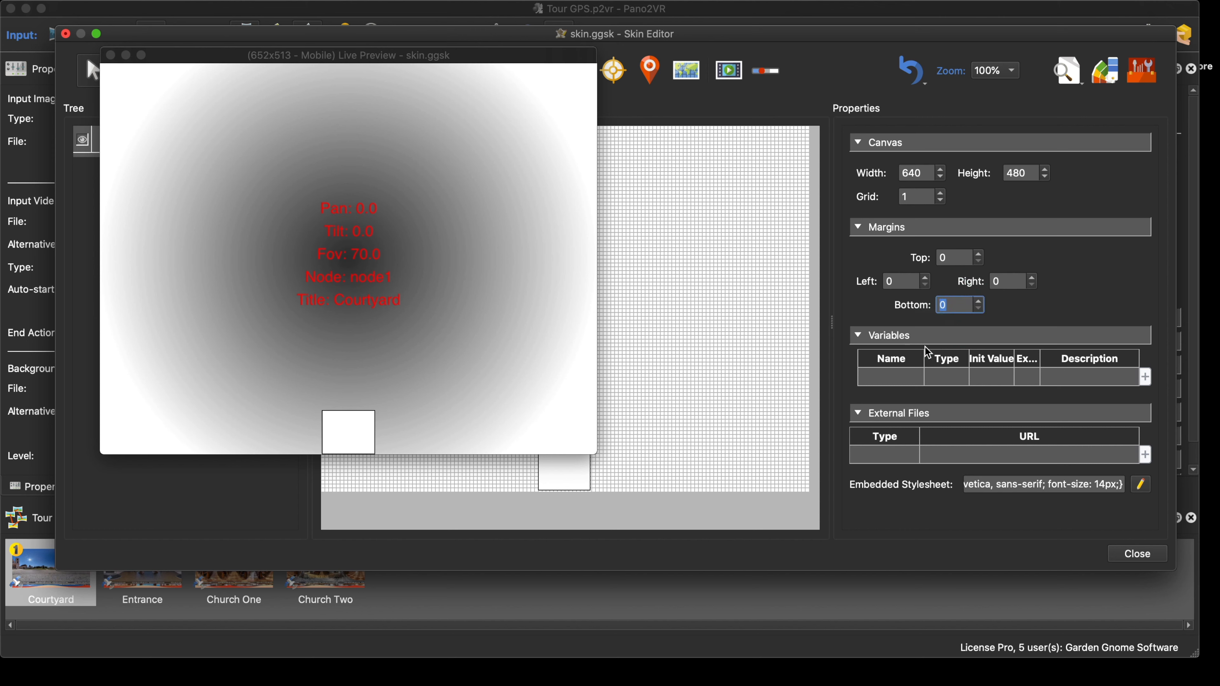
text(60)
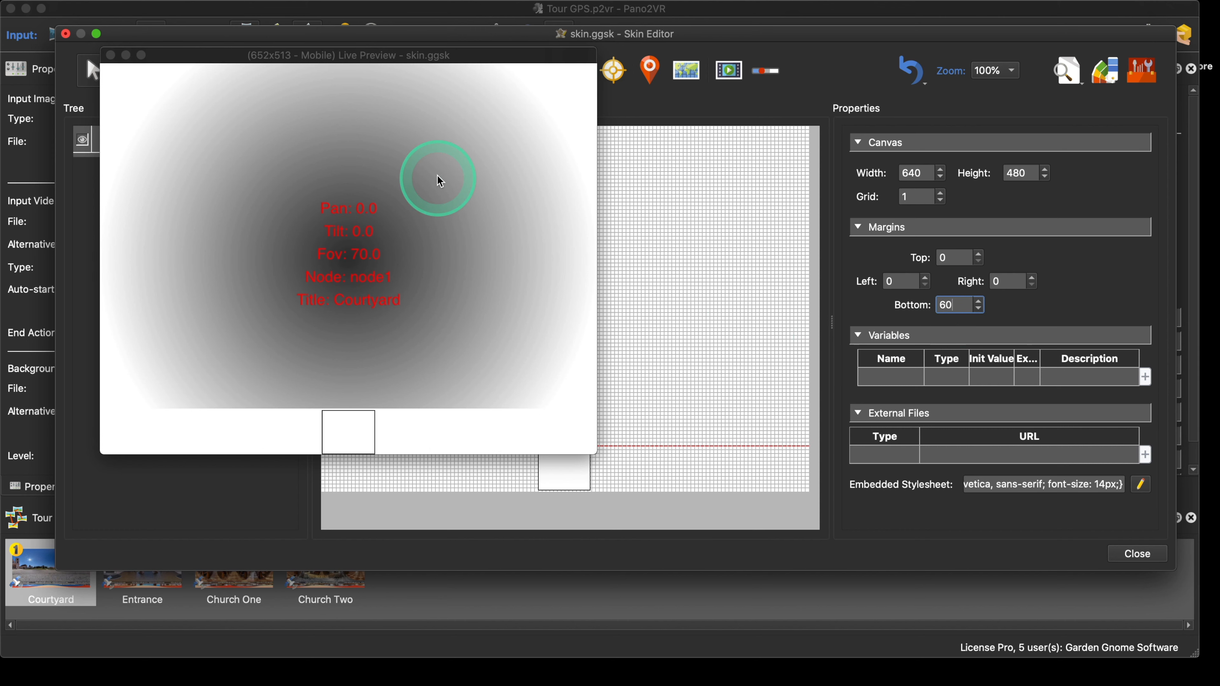
drag(163, 54, 100, 29)
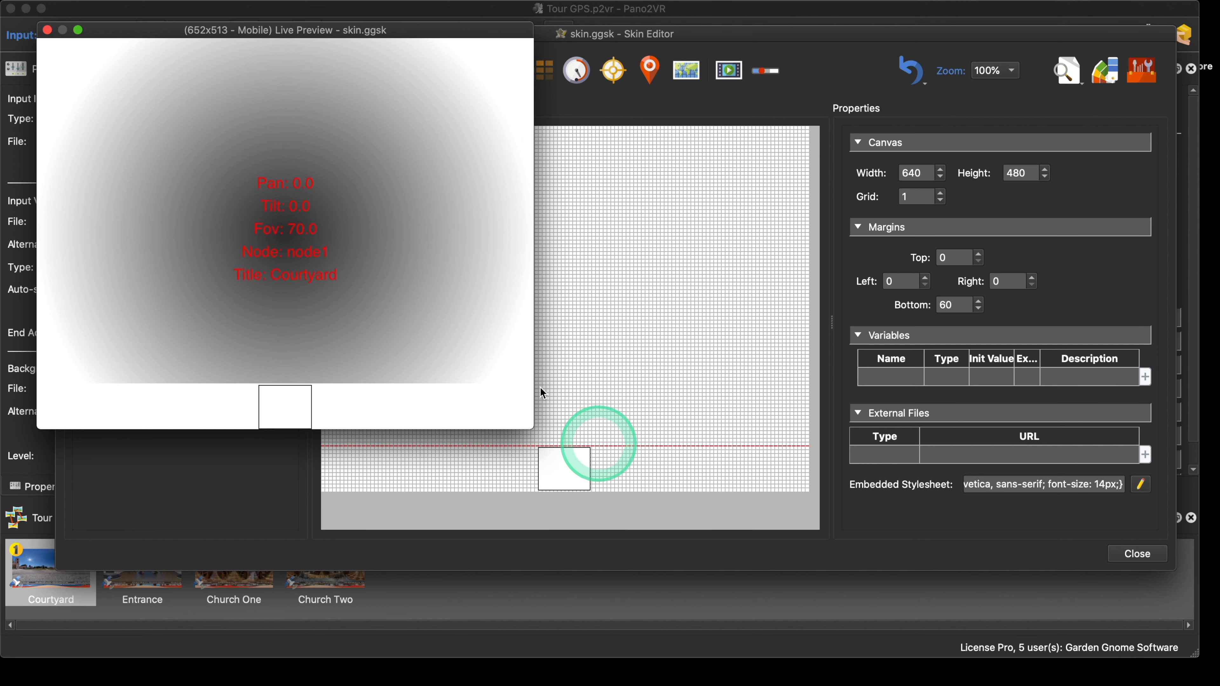
click(47, 30)
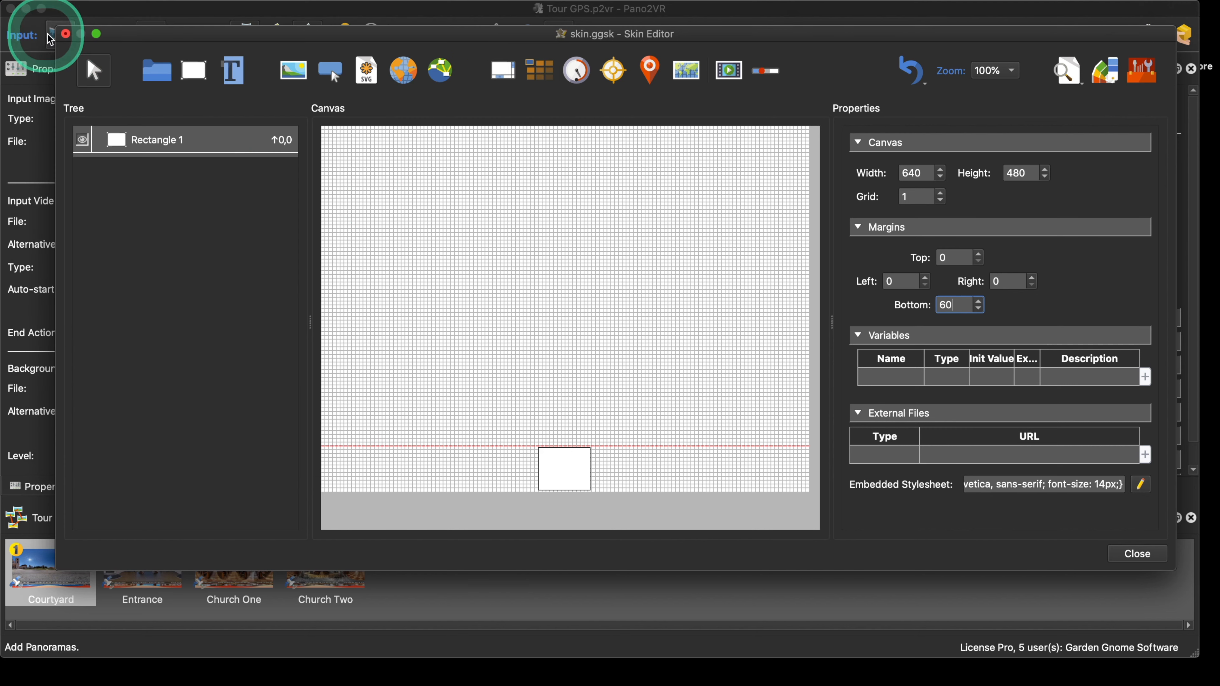
- Close the Skin Editor, keeping the changes to the skin, and generate the project's HTML5 output
click(1146, 557)
click(707, 311)
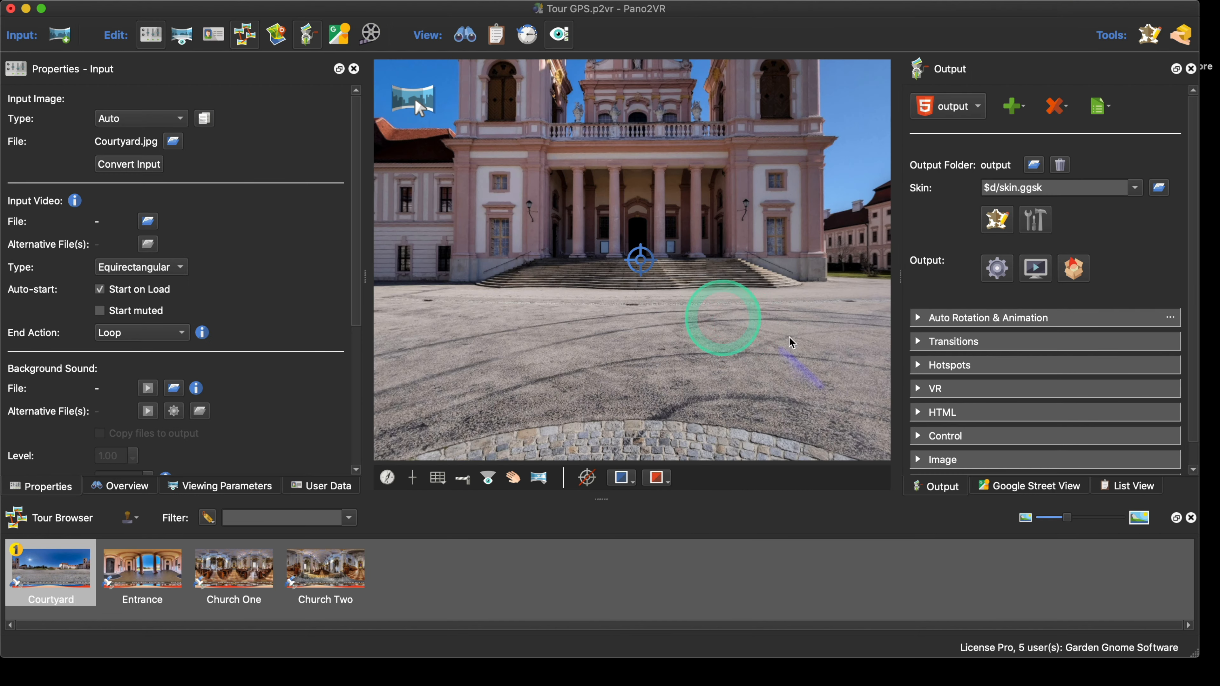
click(997, 268)
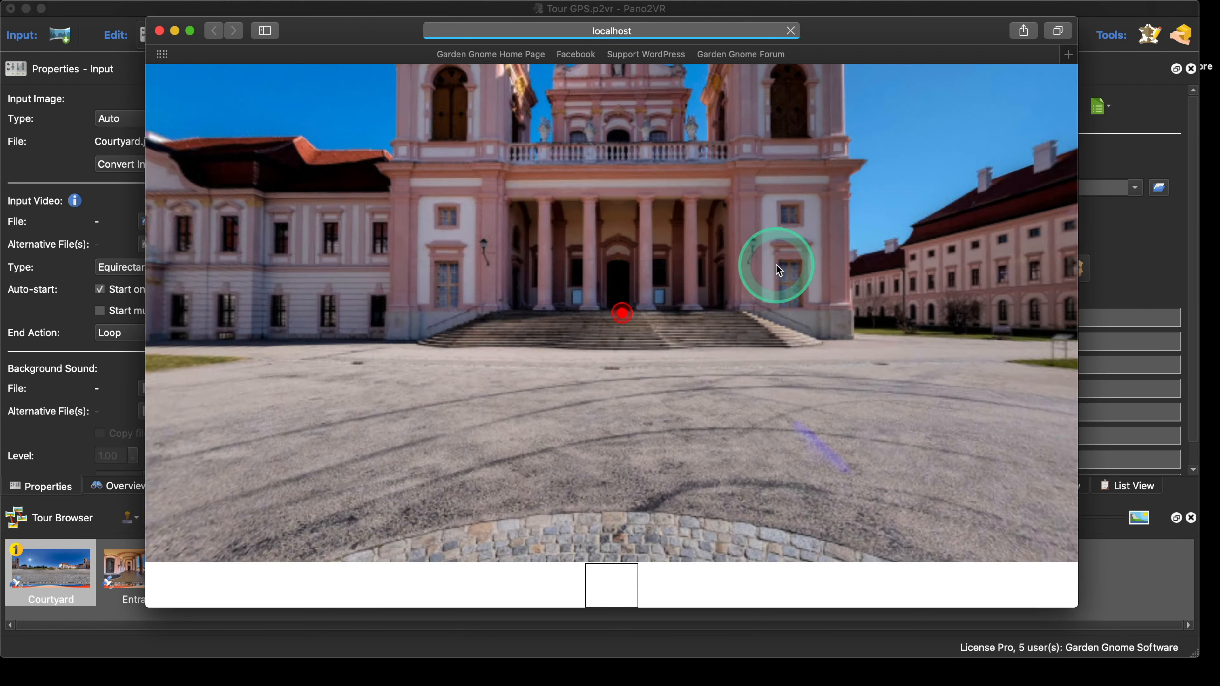
- Pan around the Courtyard panorama in the browser, examine the margin strip holding the rectangle, and close the browser window
drag(809, 464, 752, 545)
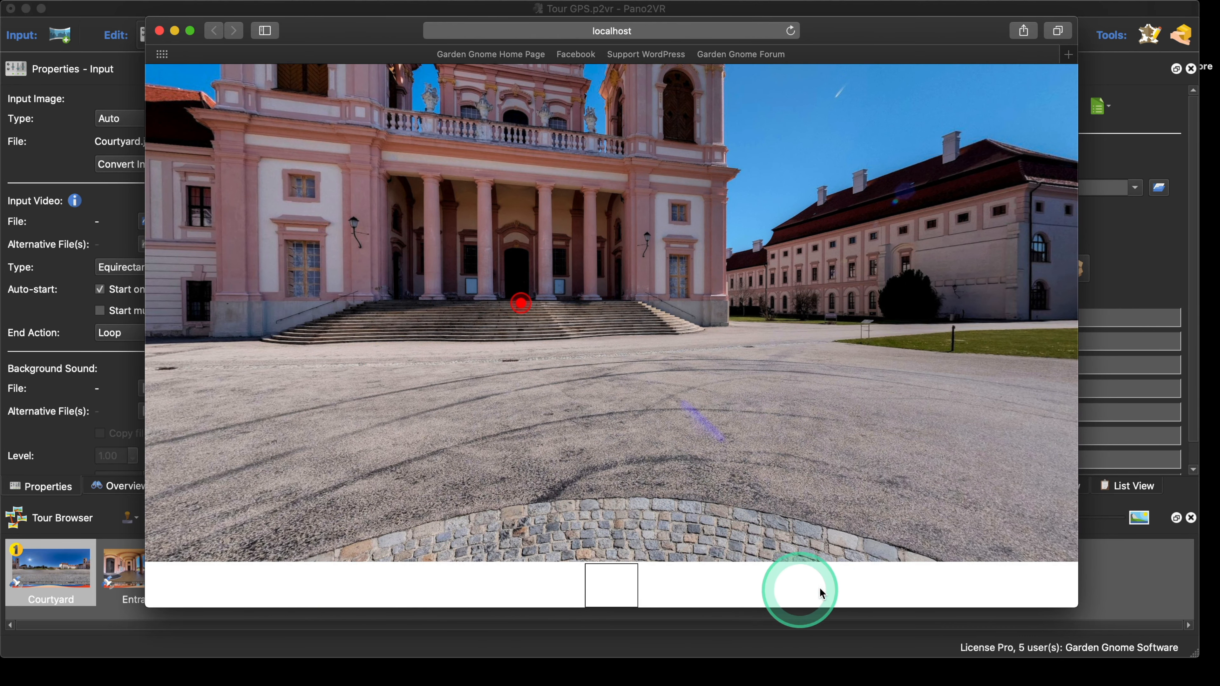
drag(863, 593, 830, 586)
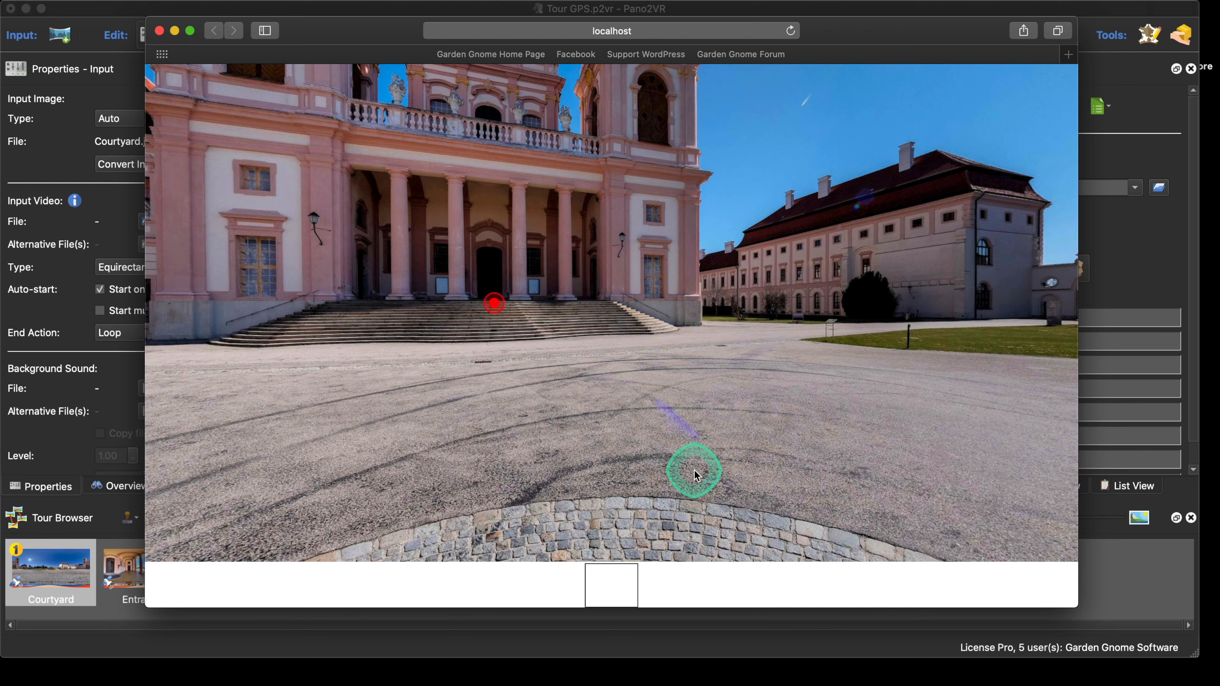
drag(694, 472, 835, 504)
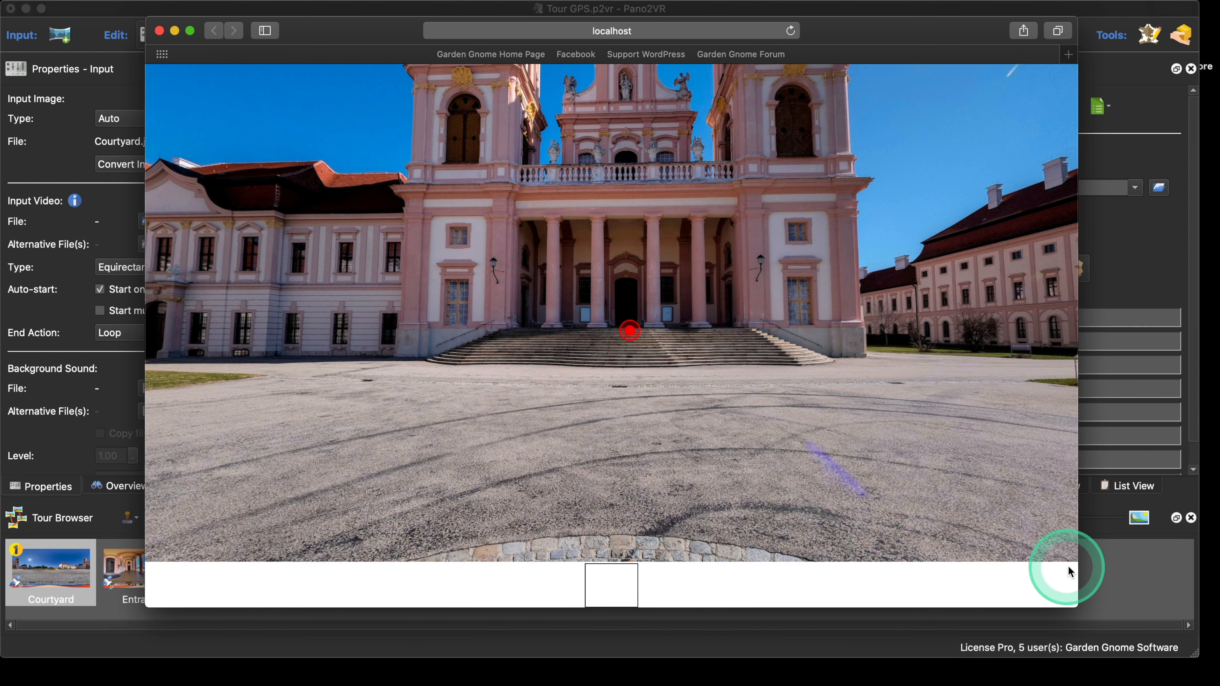
click(159, 31)
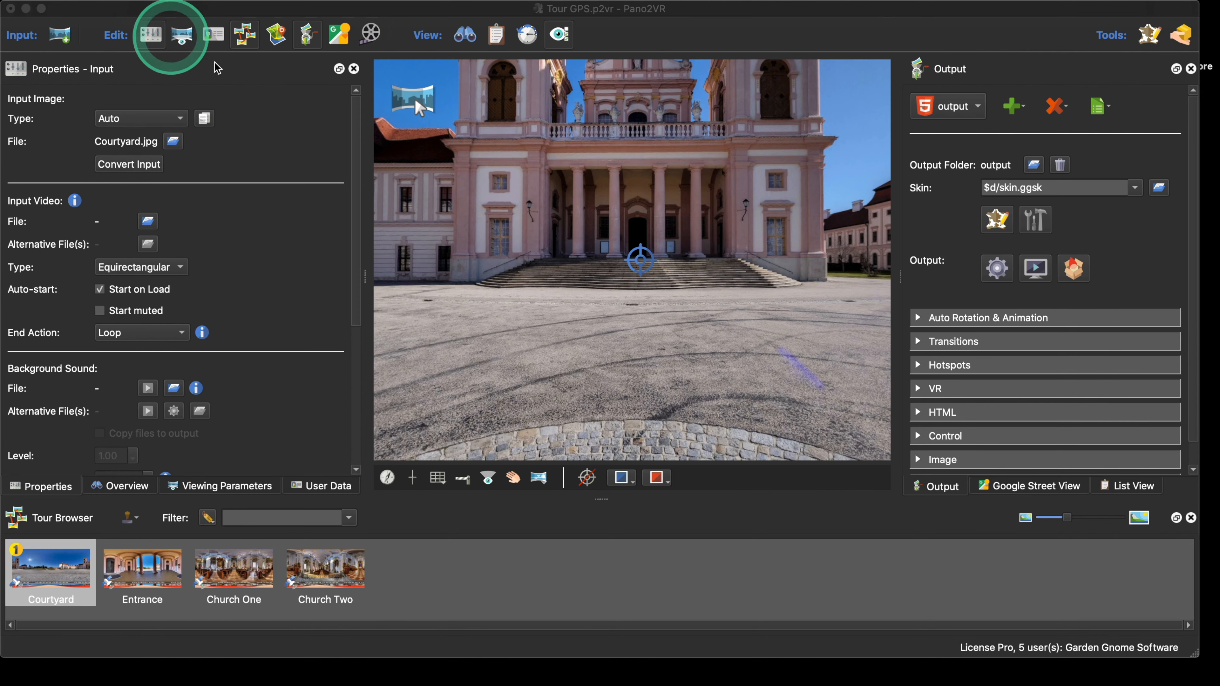
- Reopen the skin in the Skin Editor, set the bottom margin to 0, and delete the rectangle
click(998, 219)
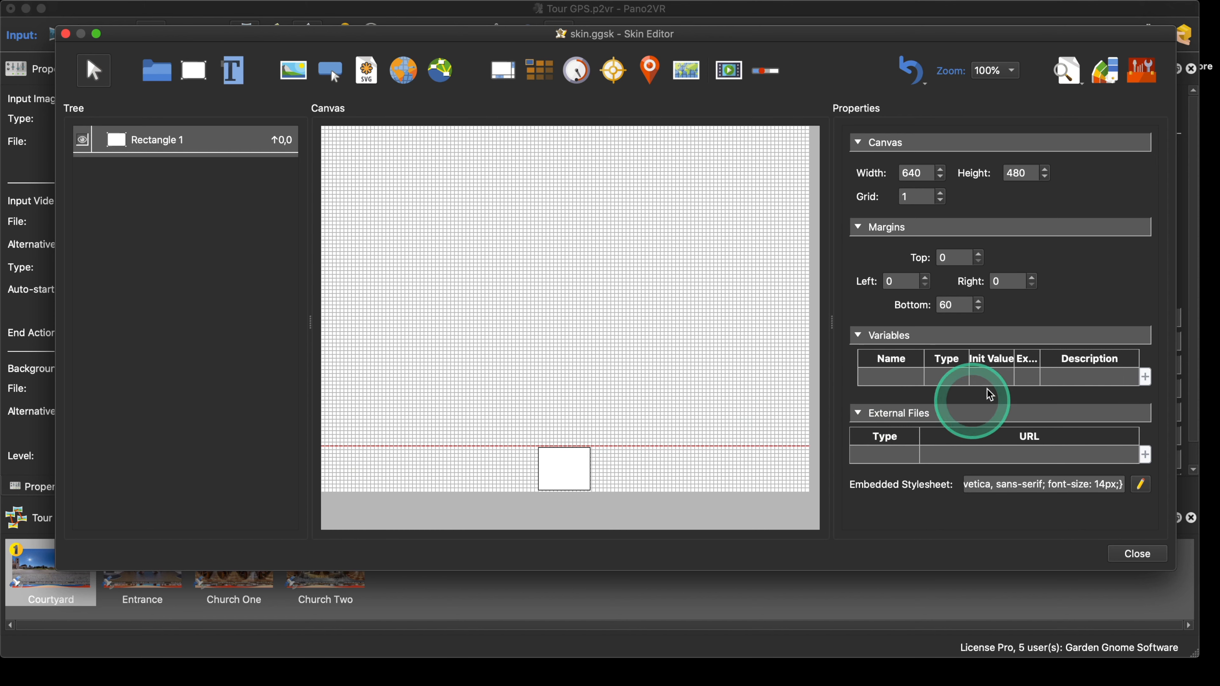
drag(952, 306, 917, 319)
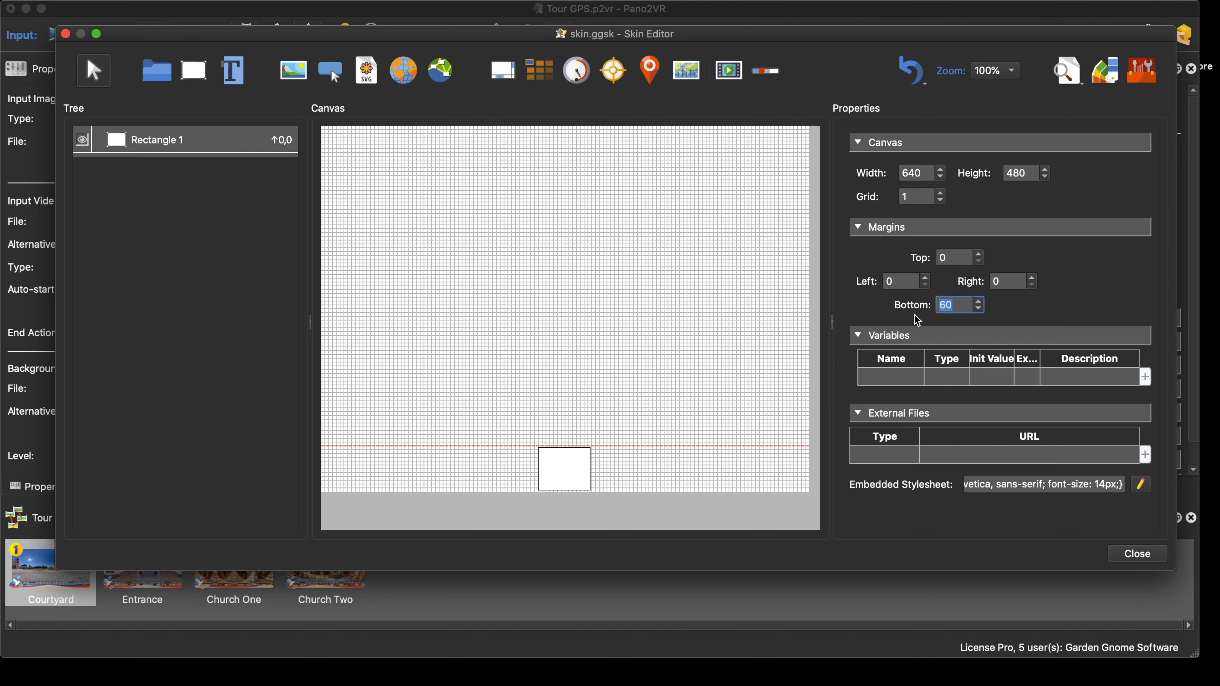
text(0)
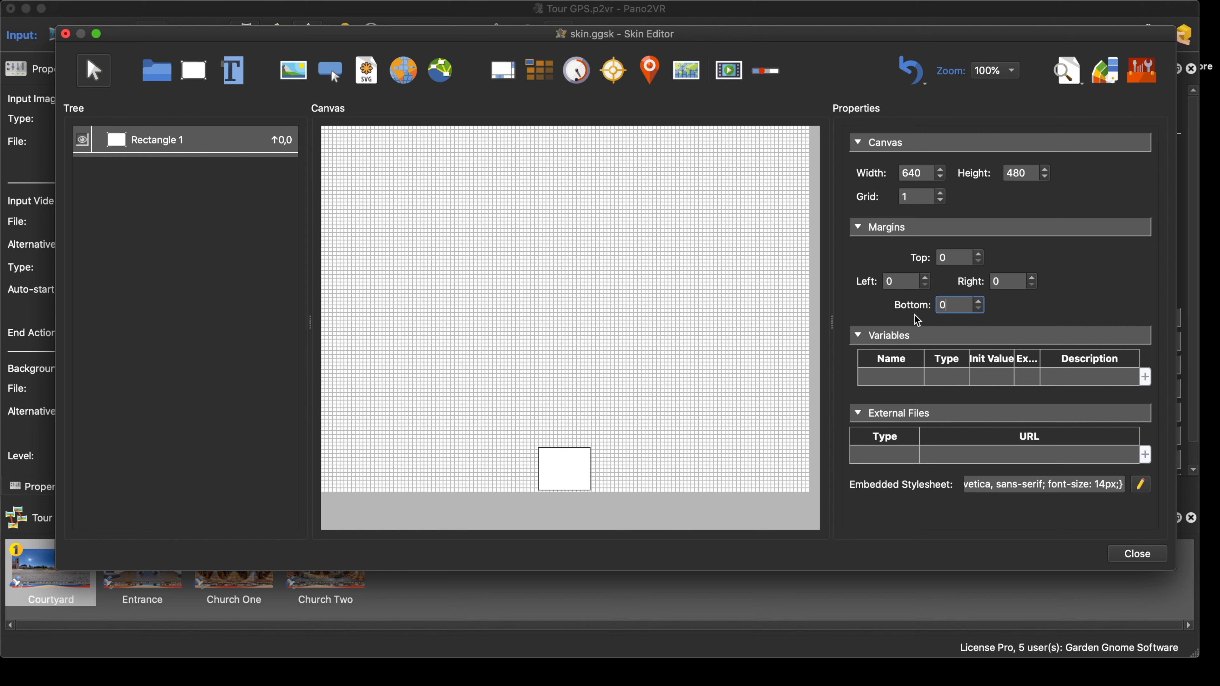
click(582, 468)
key(Delete)
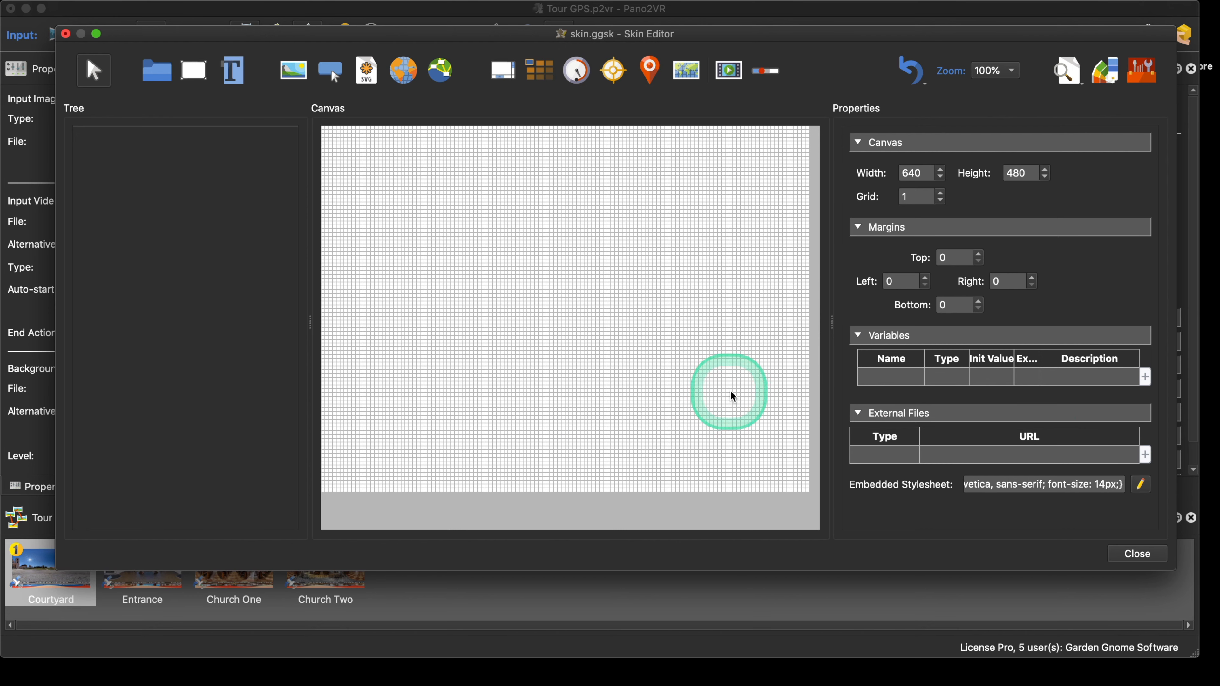
- Try drawing a container about 73 by 73 pixels near the canvas's upper-left corner and delete it
drag(456, 42, 453, 49)
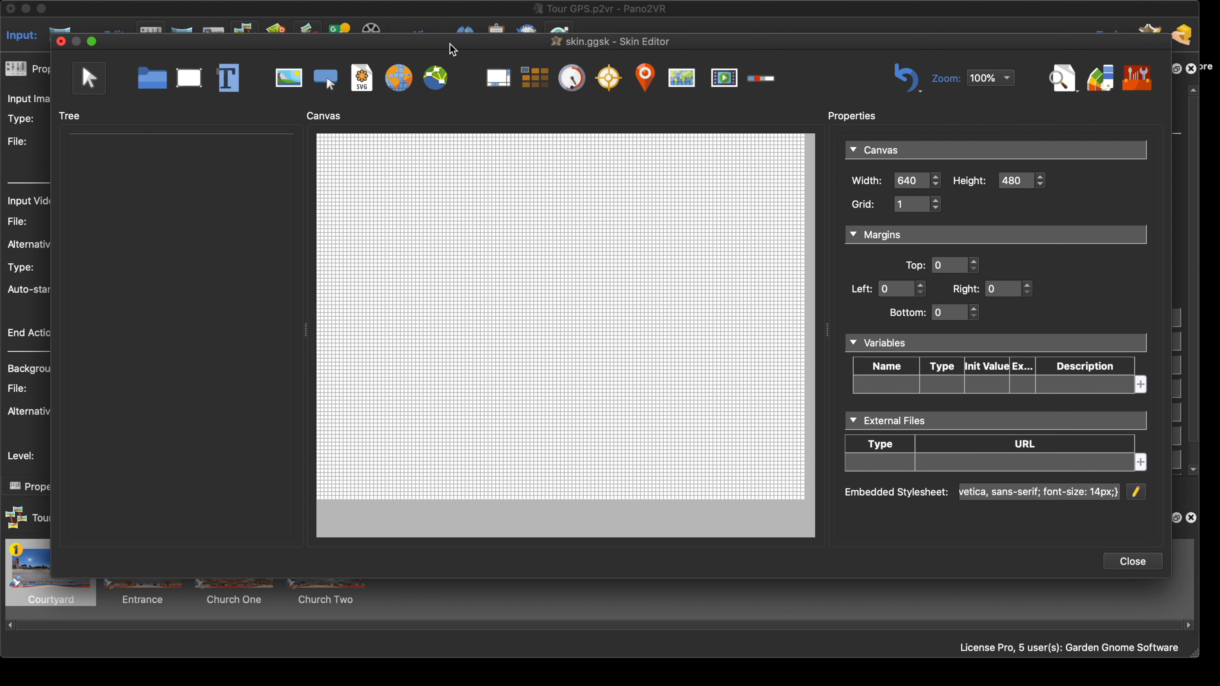
click(185, 78)
drag(343, 155, 403, 214)
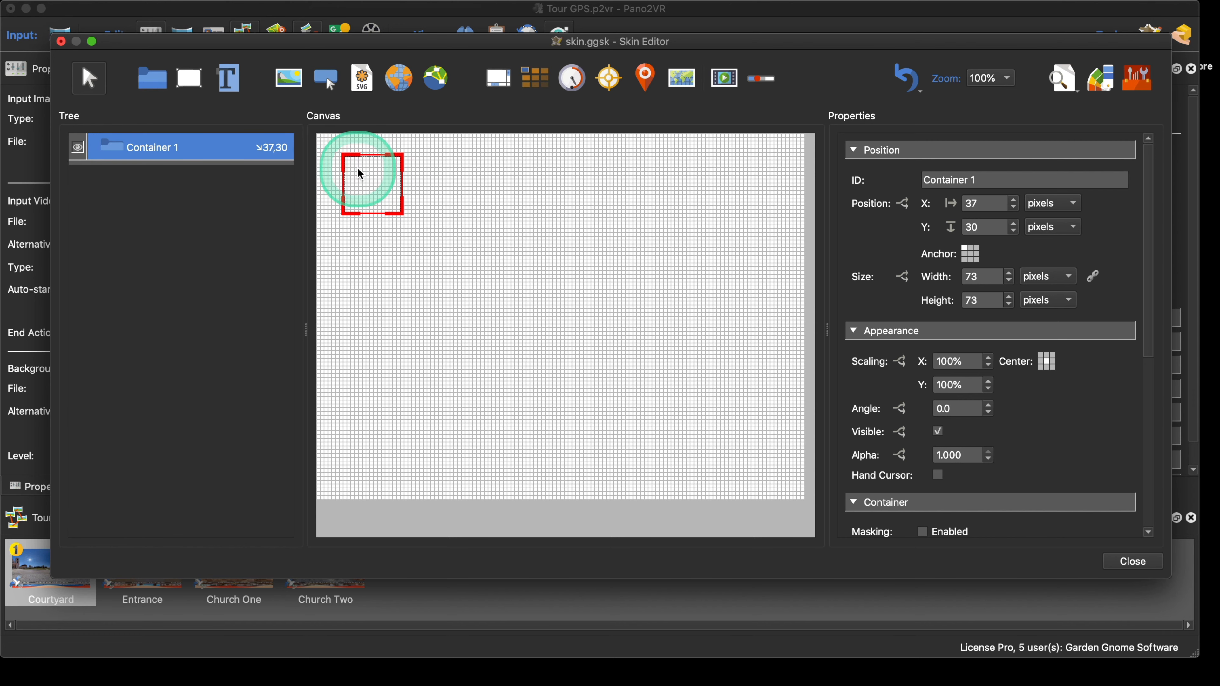
key(BackSpace)
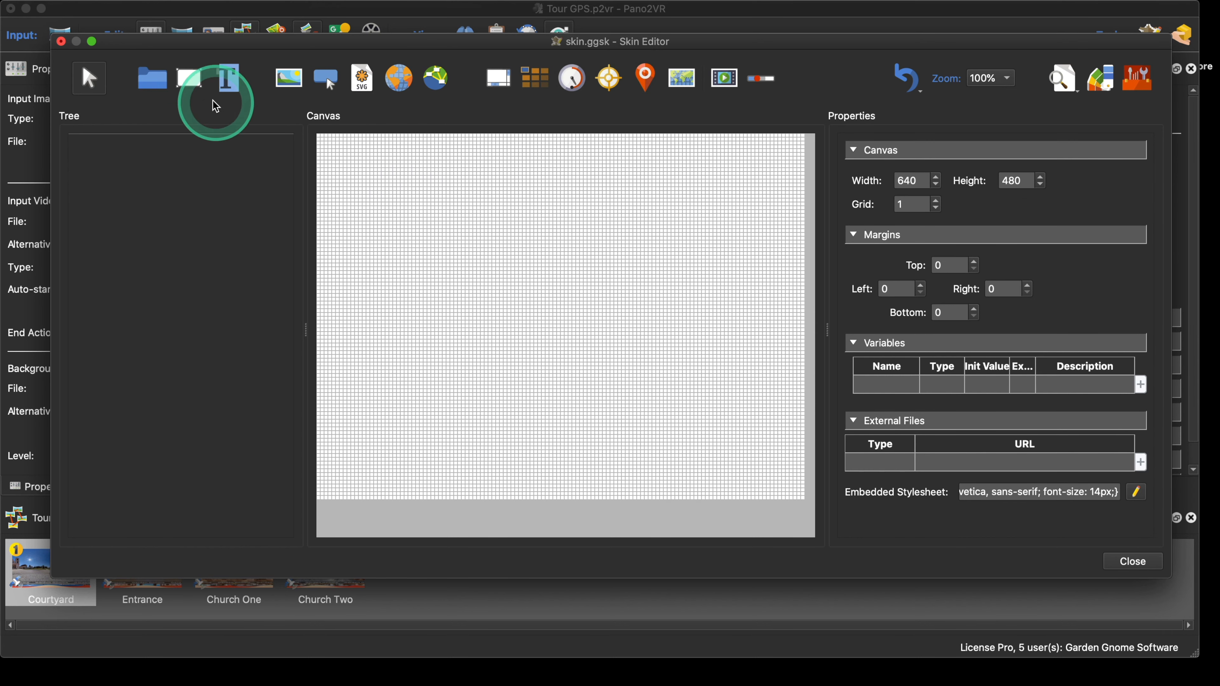
- Try drawing a text element about 127 by 23 pixels in the upper part of the canvas and delete it
click(191, 81)
drag(374, 168, 472, 186)
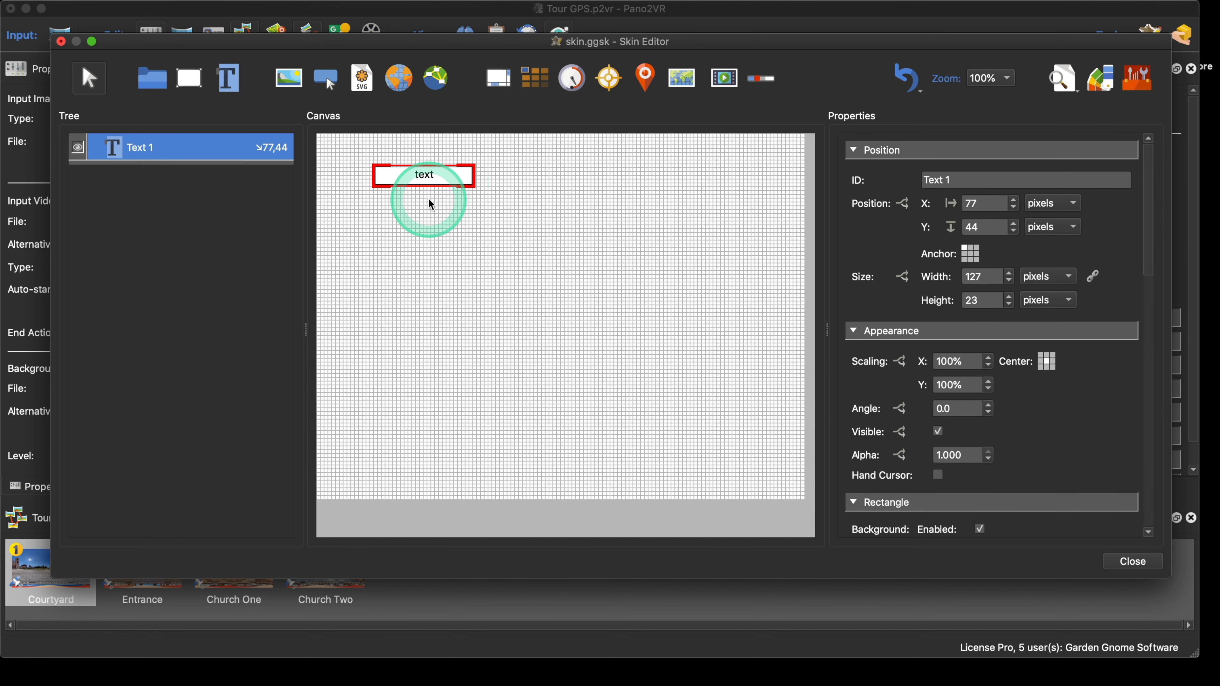
key(BackSpace)
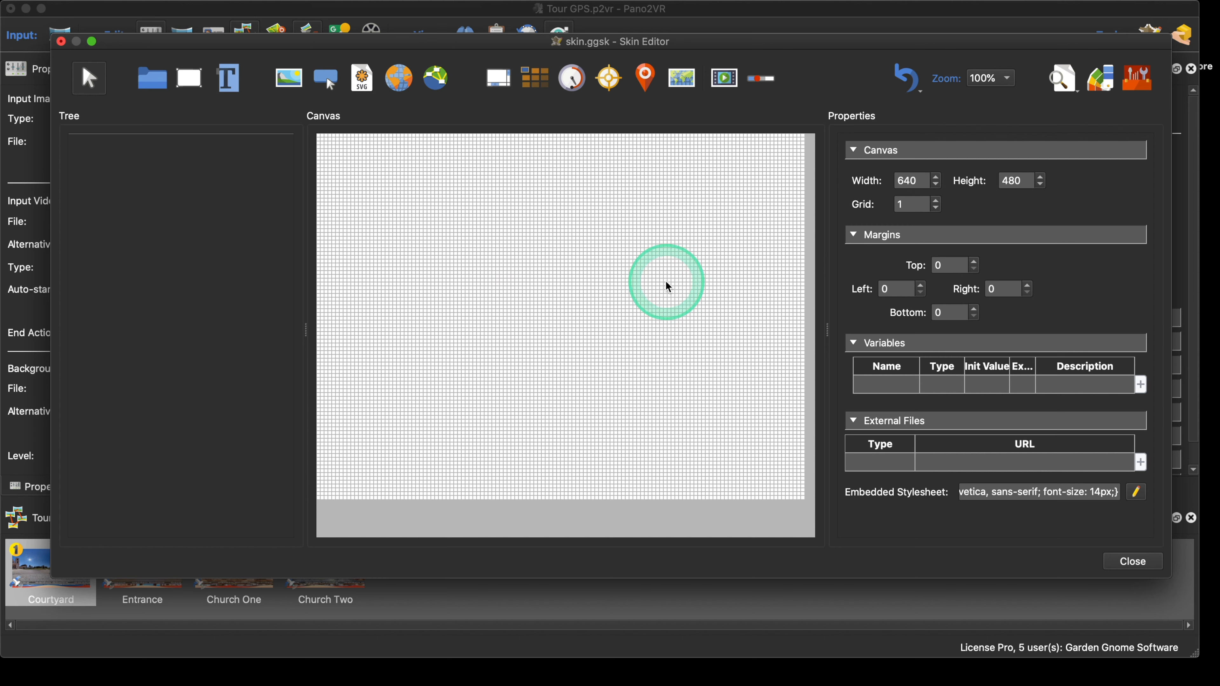
- Add a container about 61 by 43 pixels and move it to about X 51, Y 54
click(153, 78)
click(383, 200)
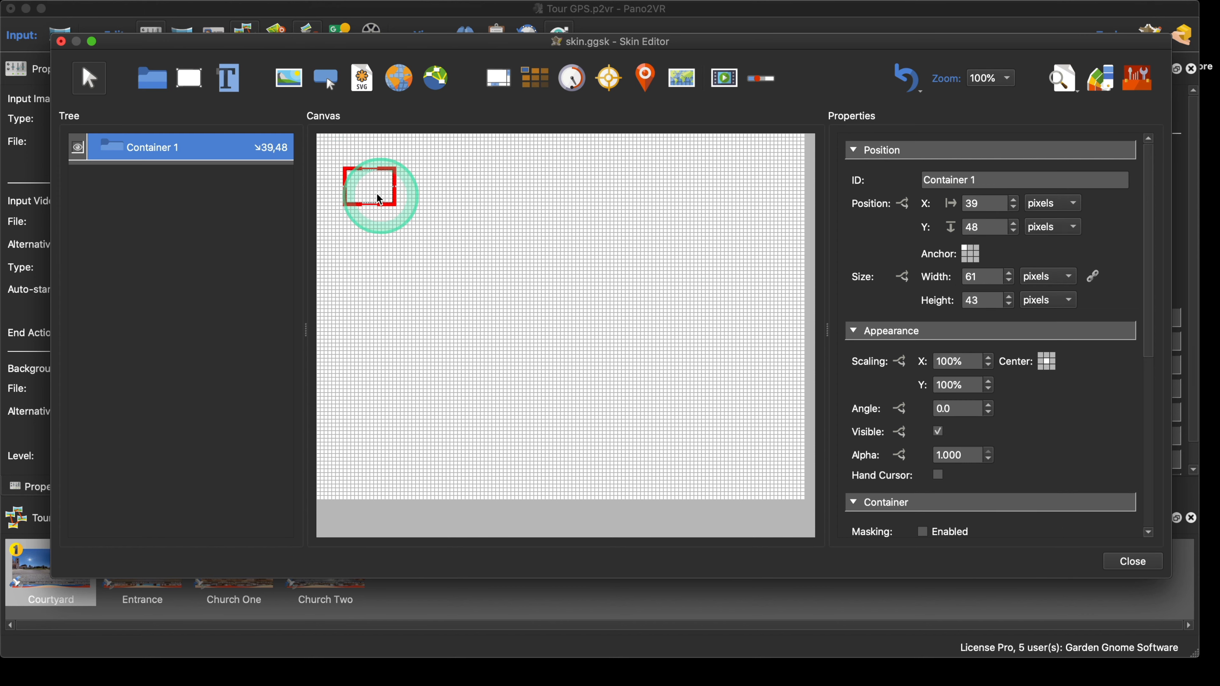
drag(349, 169, 379, 195)
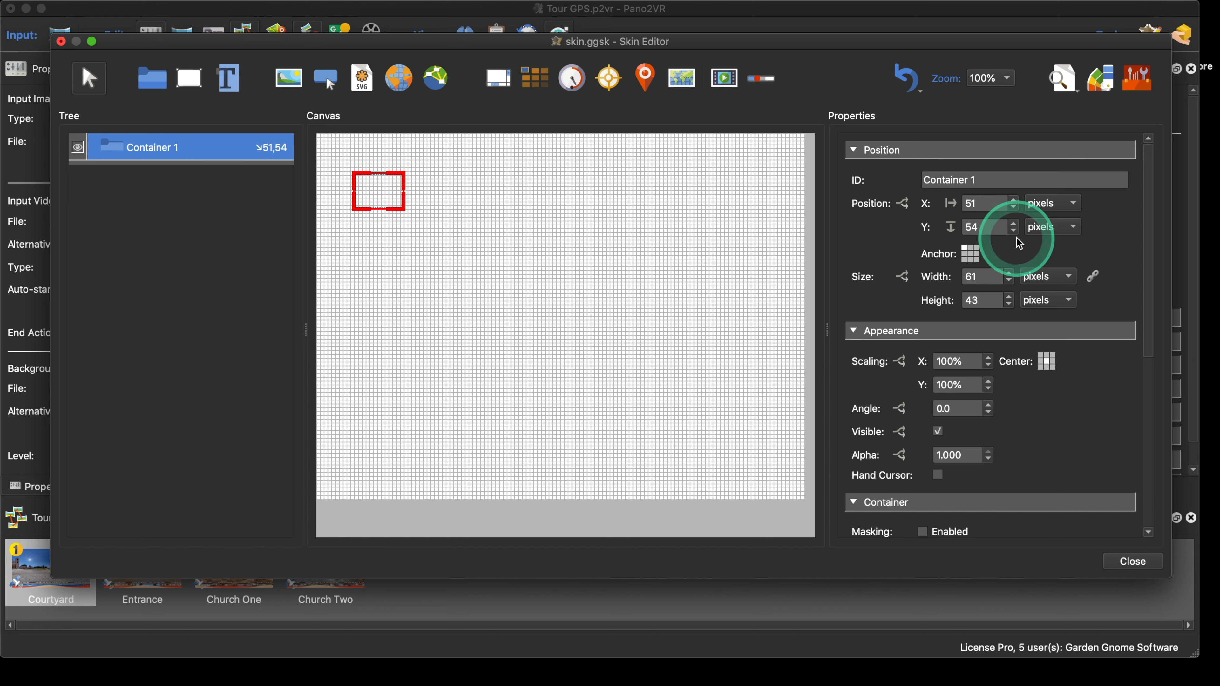
- Examine the container's properties, including Appearance, Container masking, Advanced, Actions and Modifiers
scroll(942, 268, down, 2)
scroll(941, 268, down, 1)
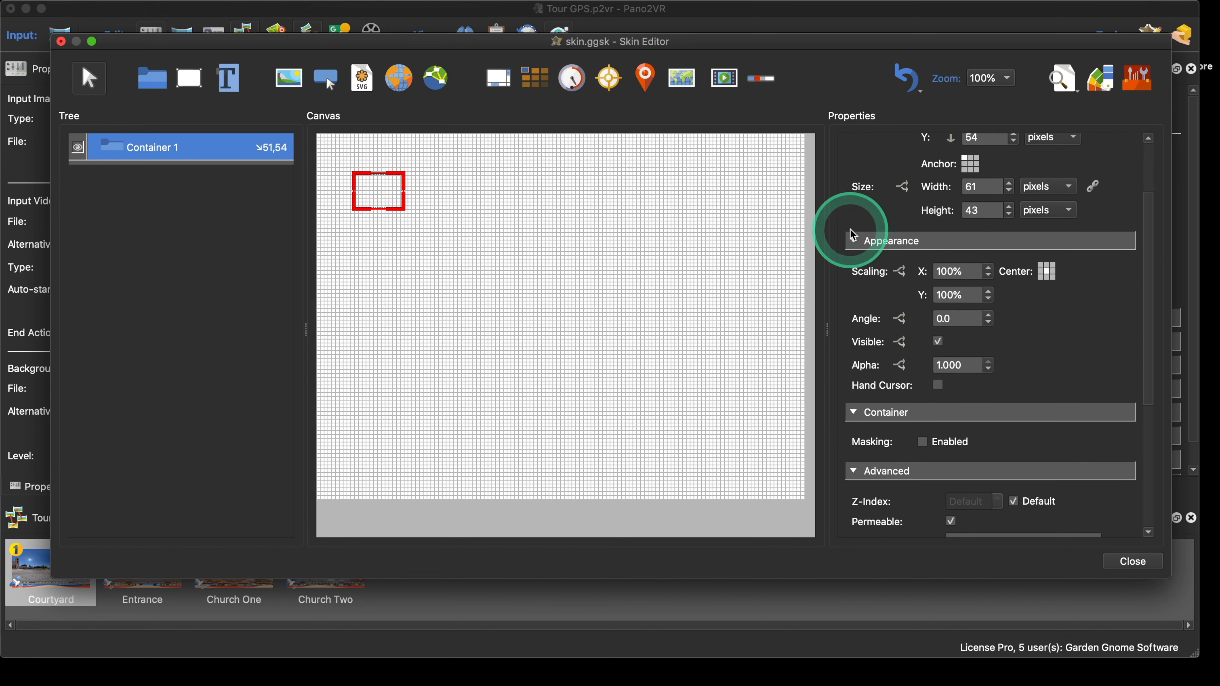
scroll(1033, 277, down, 5)
scroll(957, 433, down, 3)
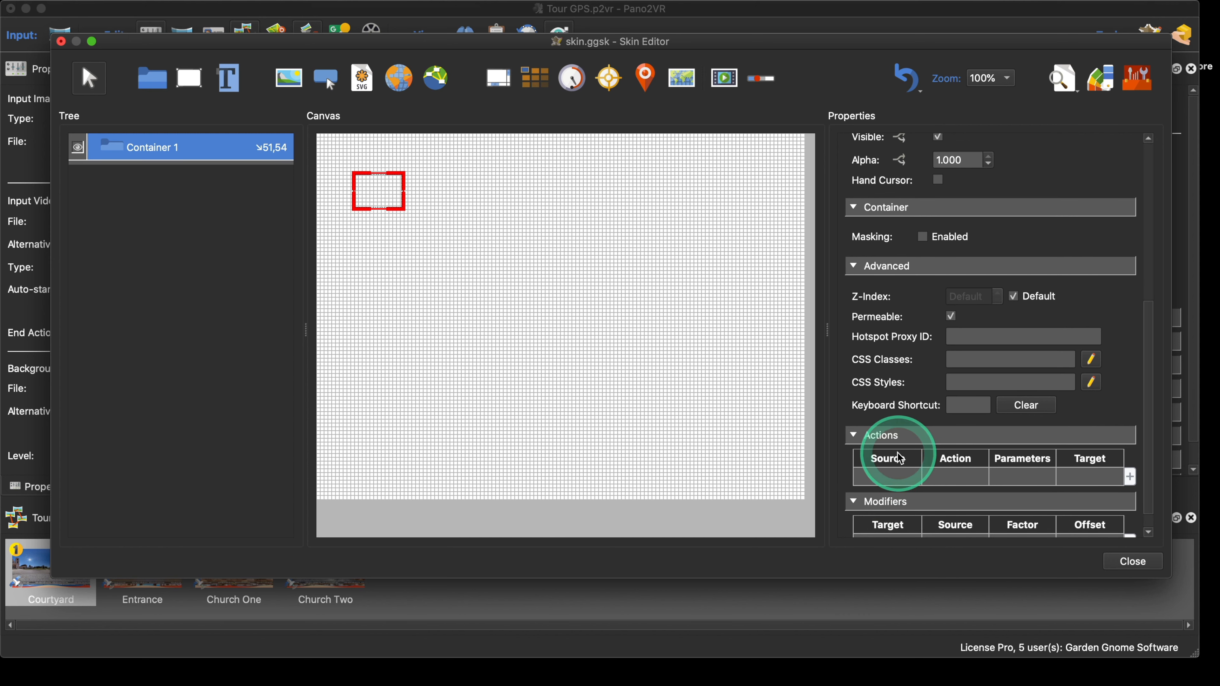
scroll(899, 447, up, 3)
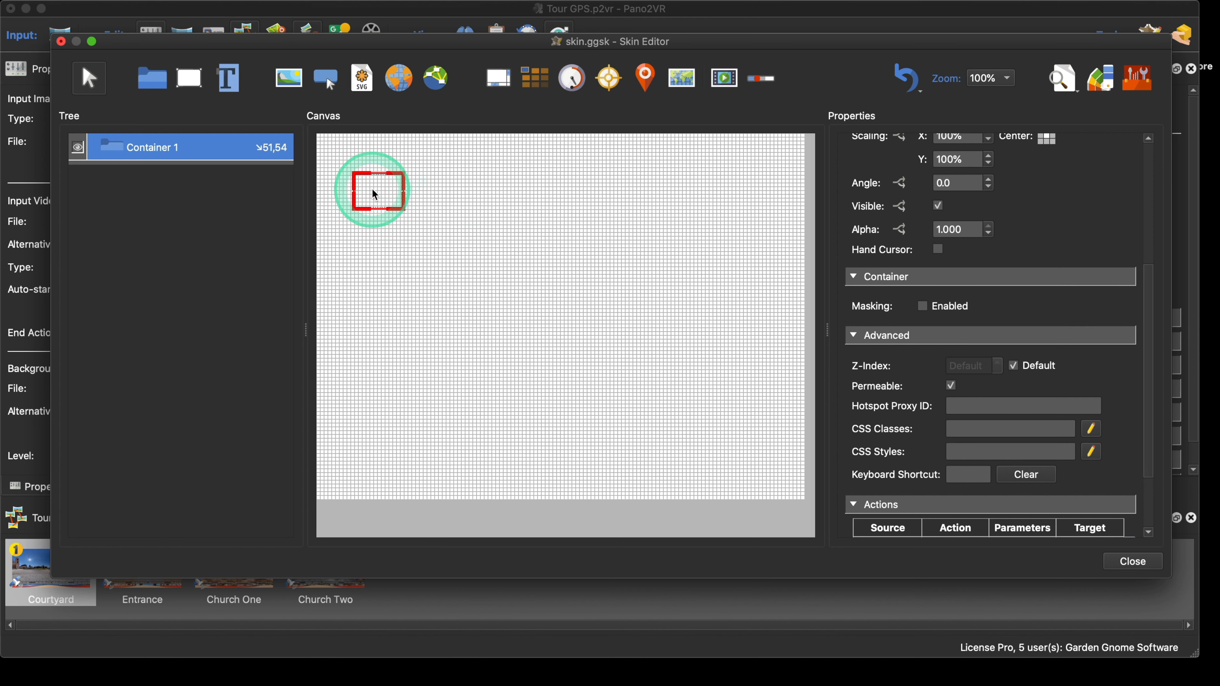
- Add a text element about 72 by 31 pixels at about X 164, Y 67, beside the container
click(227, 78)
drag(441, 184, 496, 208)
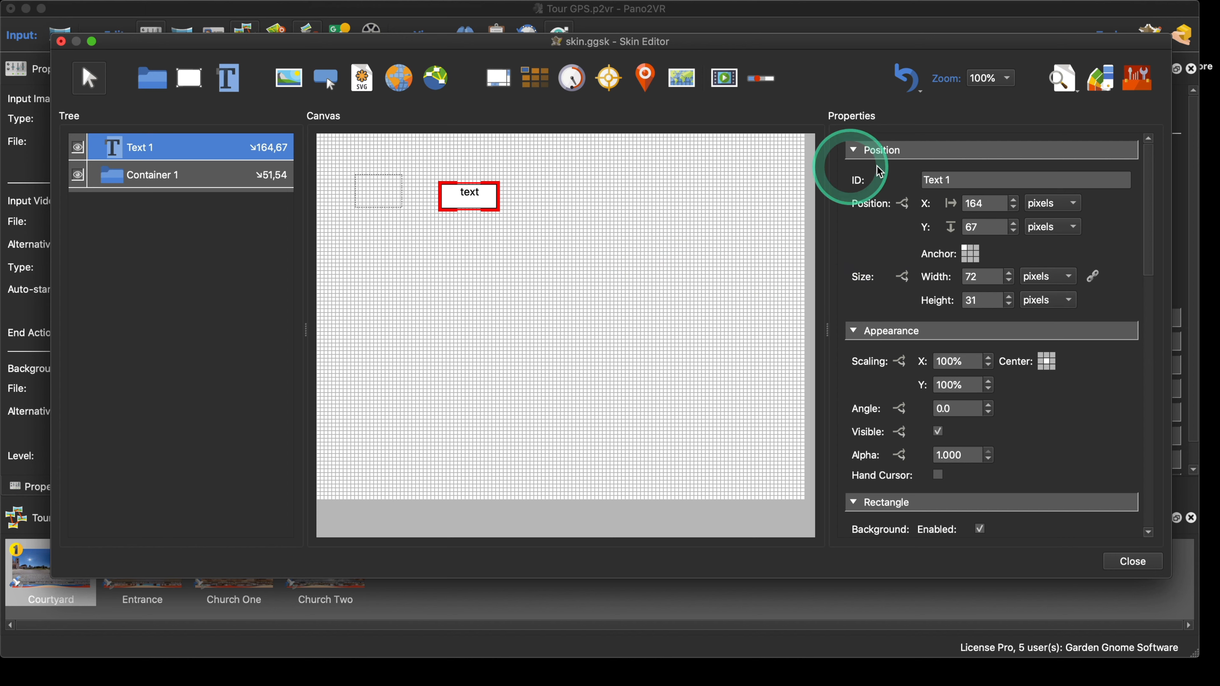
- Examine the text element's Rectangle, Text, Font, Padding, Advanced, Actions and Modifiers properties, toggling the default font setting off and back on
scroll(970, 349, down, 10)
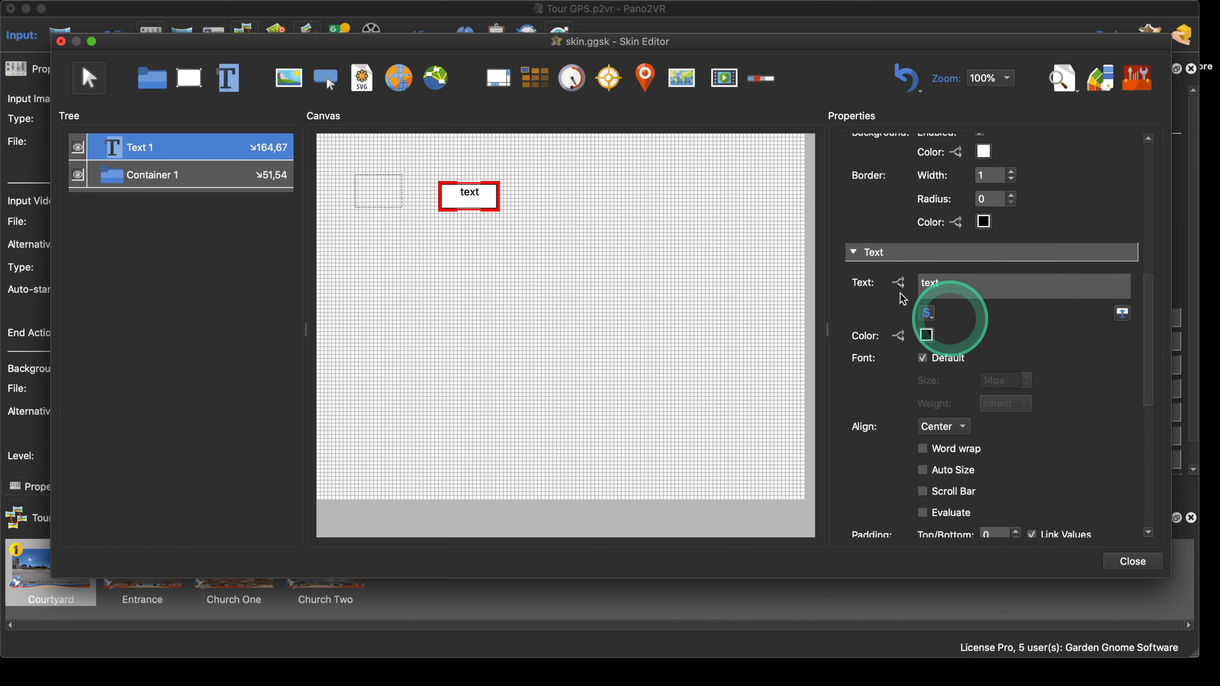
scroll(884, 307, up, 2)
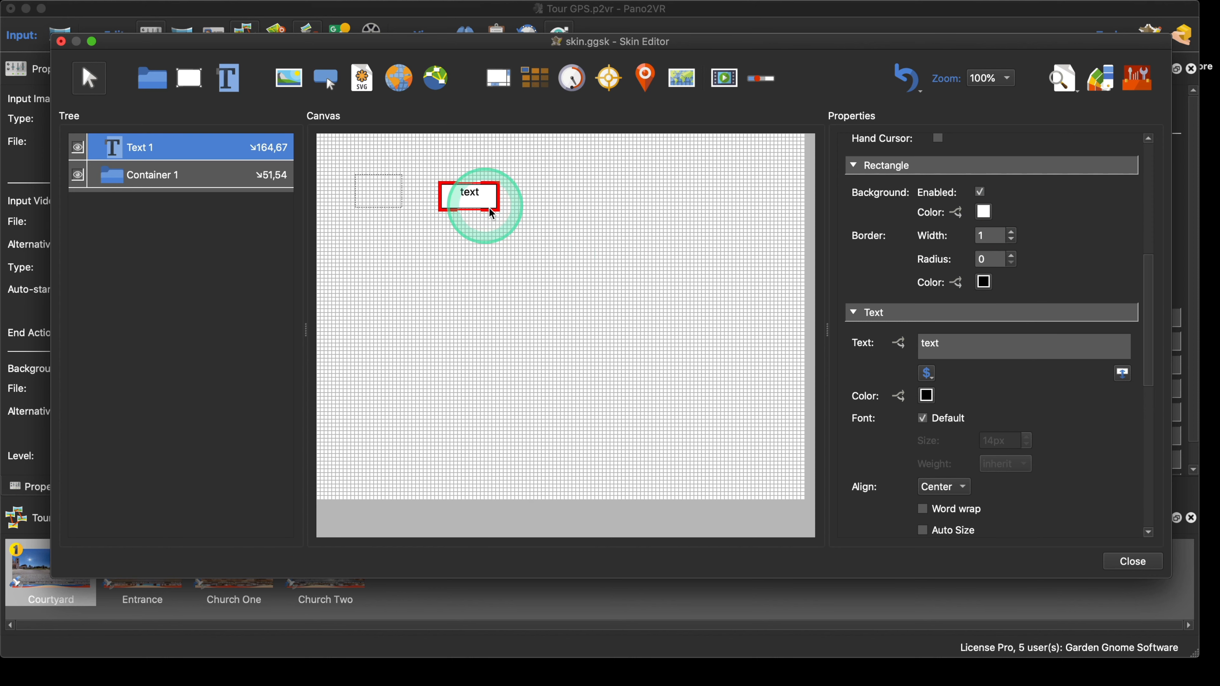
scroll(992, 312, down, 2)
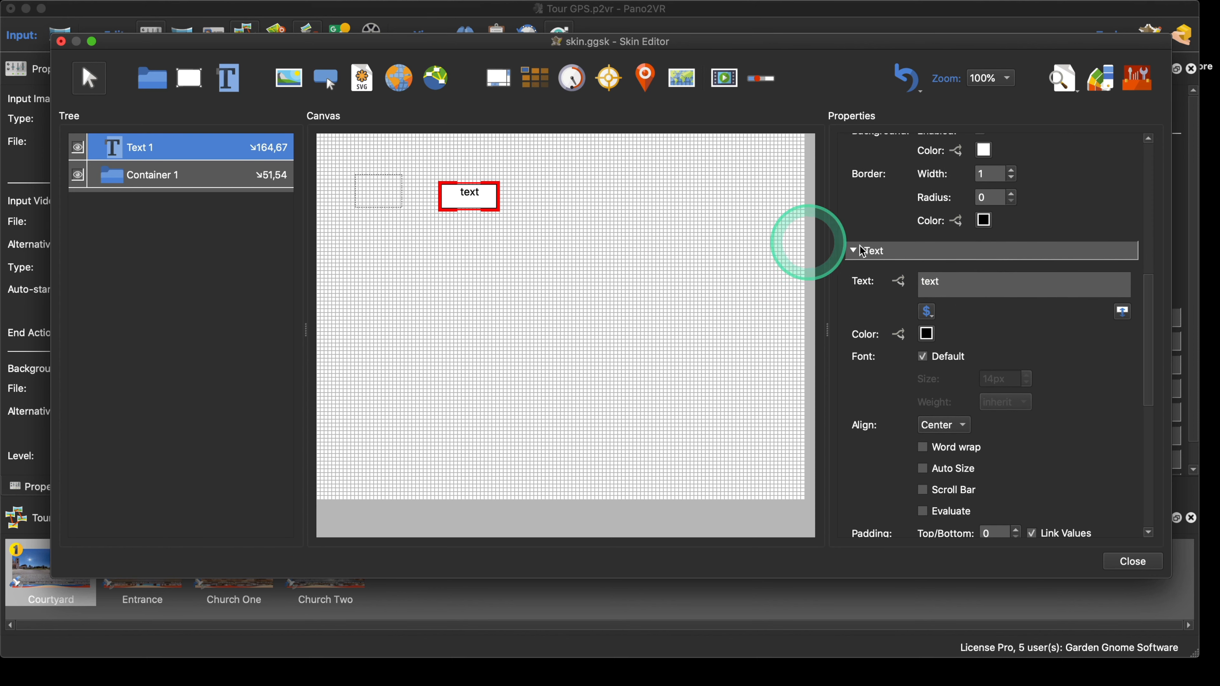
scroll(1044, 331, down, 2)
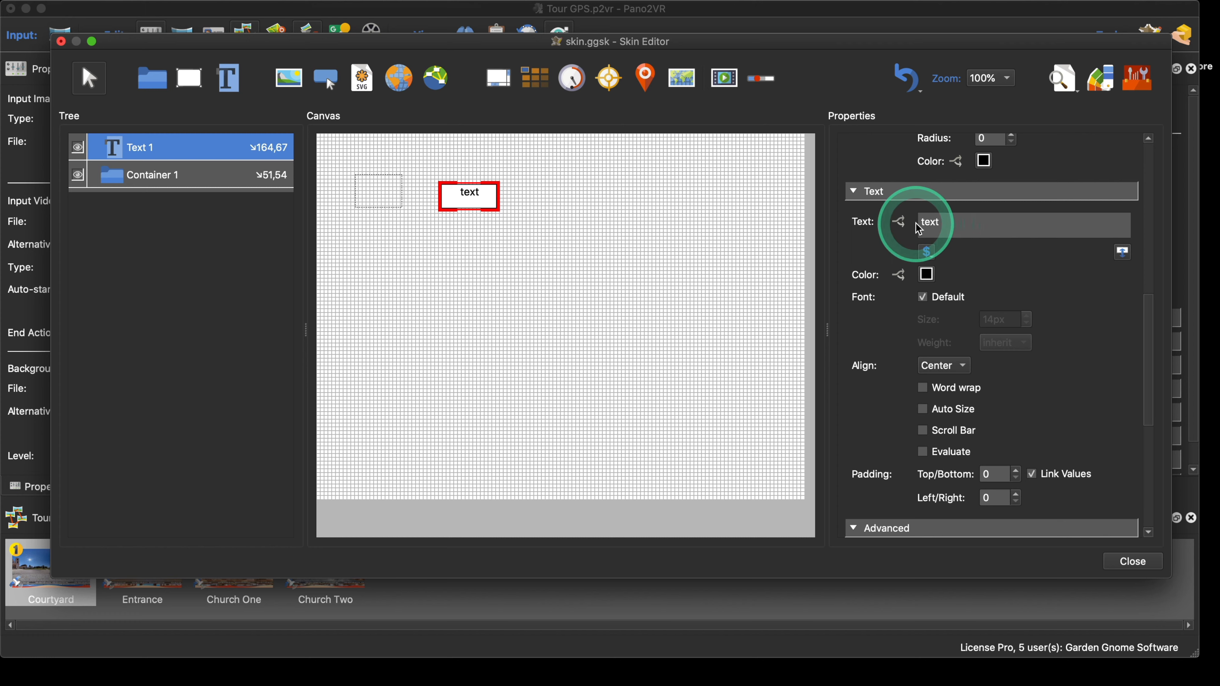
scroll(1025, 265, down, 2)
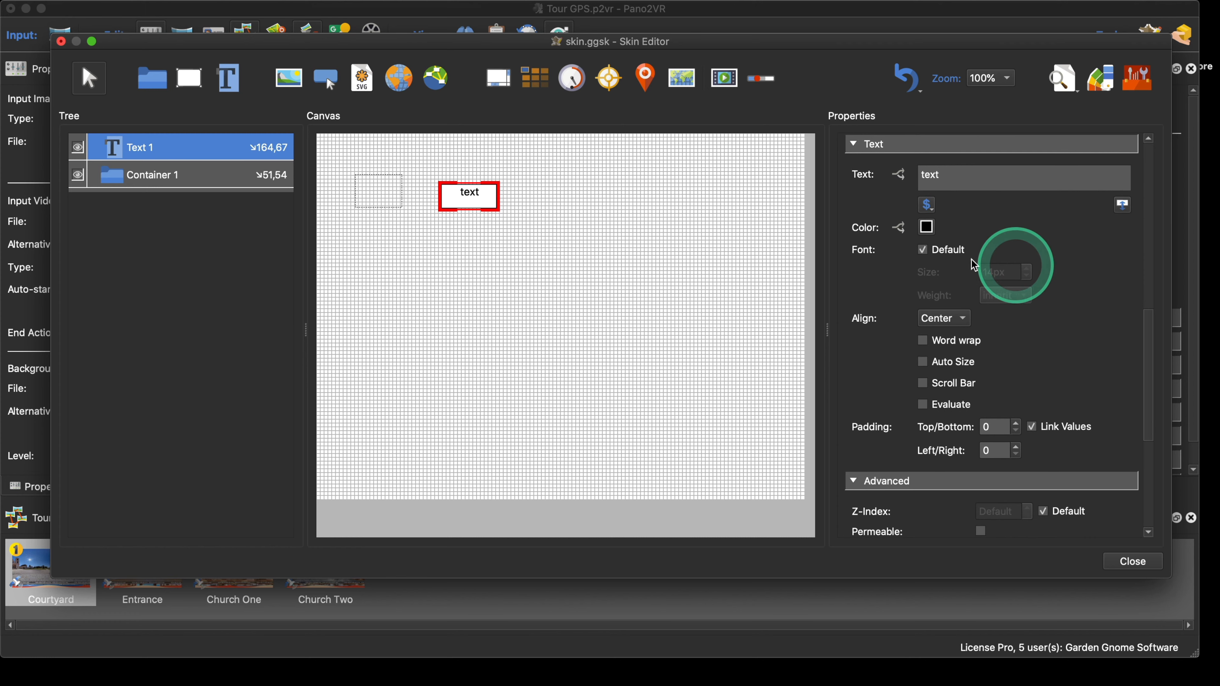
click(922, 250)
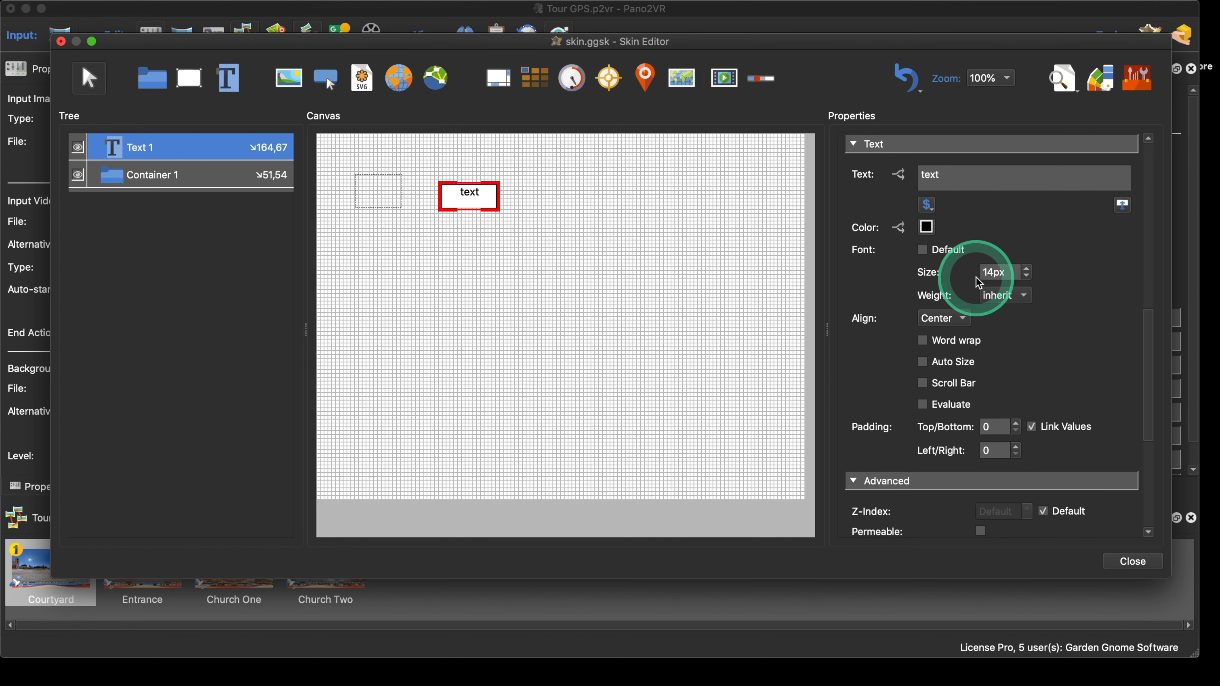
click(927, 252)
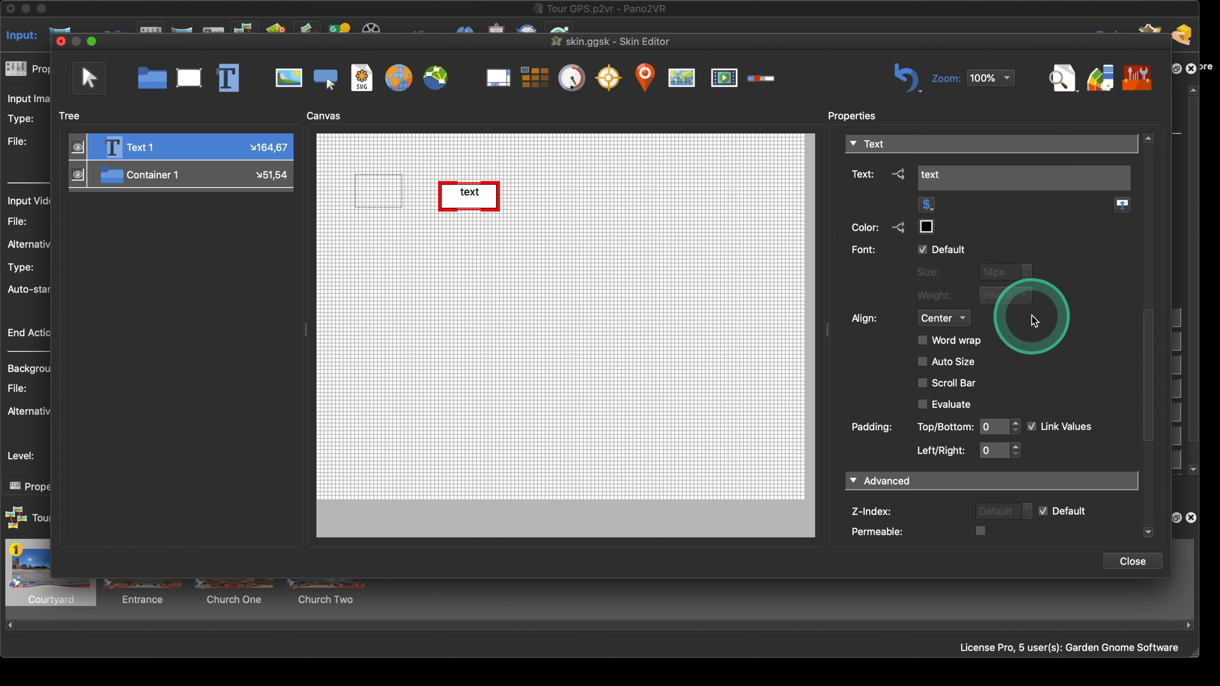
scroll(981, 312, down, 3)
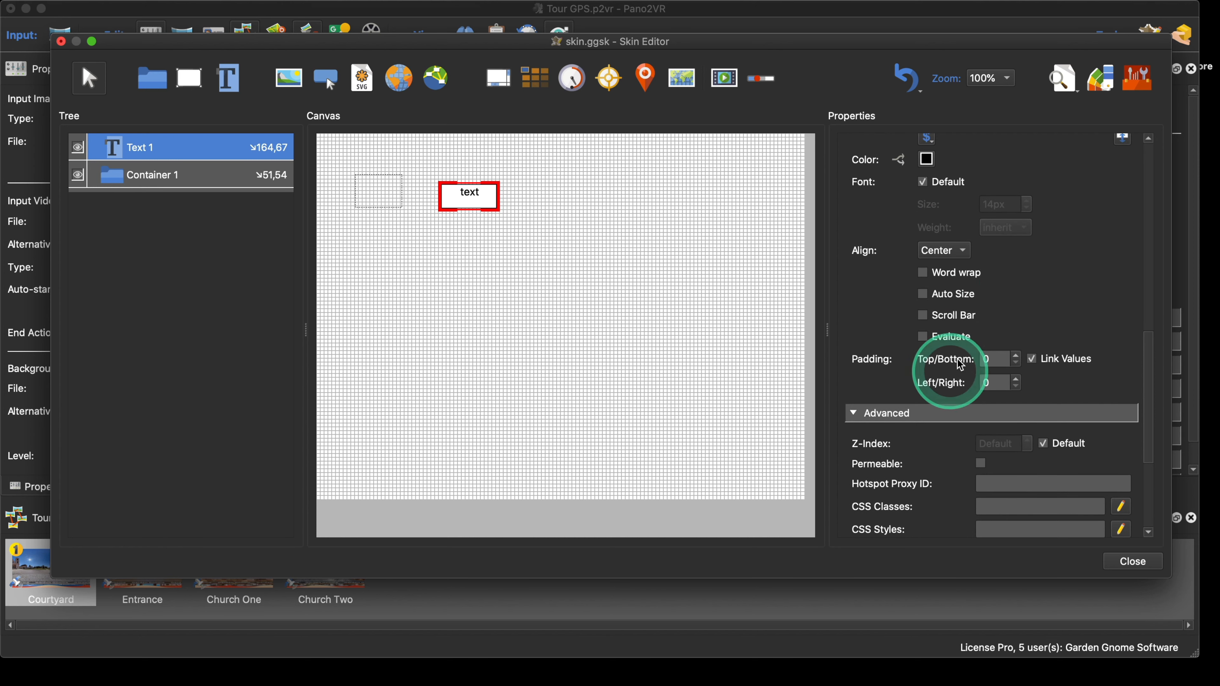
scroll(1056, 399, down, 8)
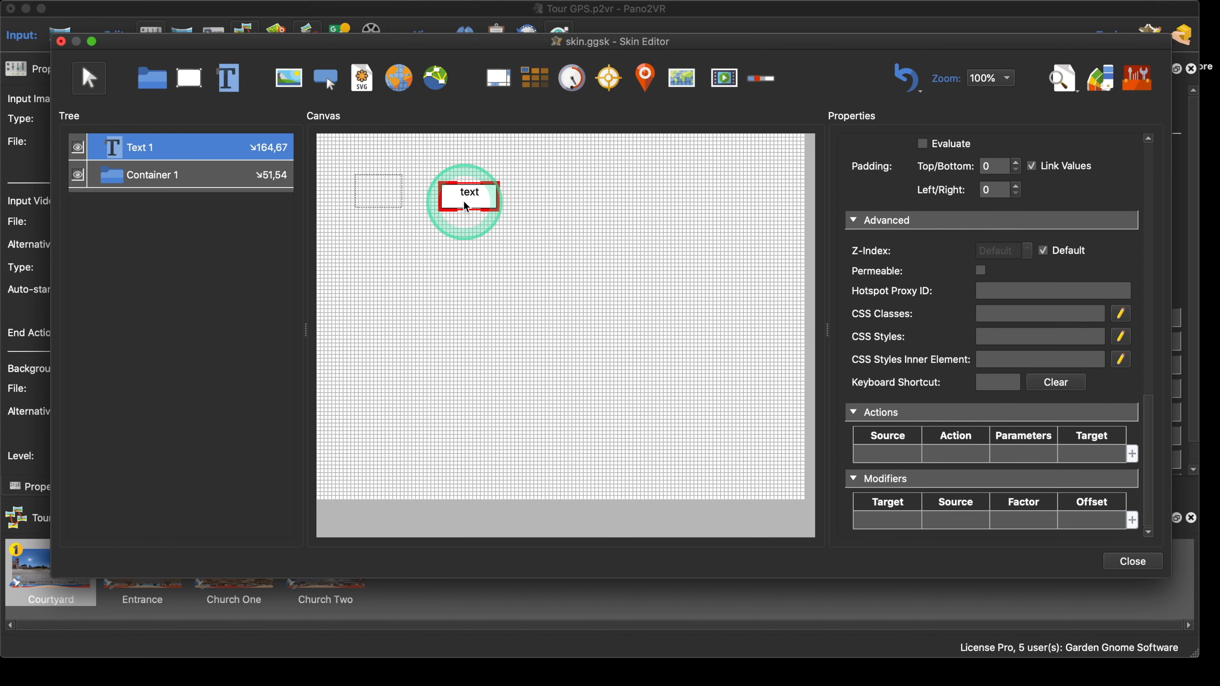
- Delete the text element and the container from the canvas
key(BackSpace)
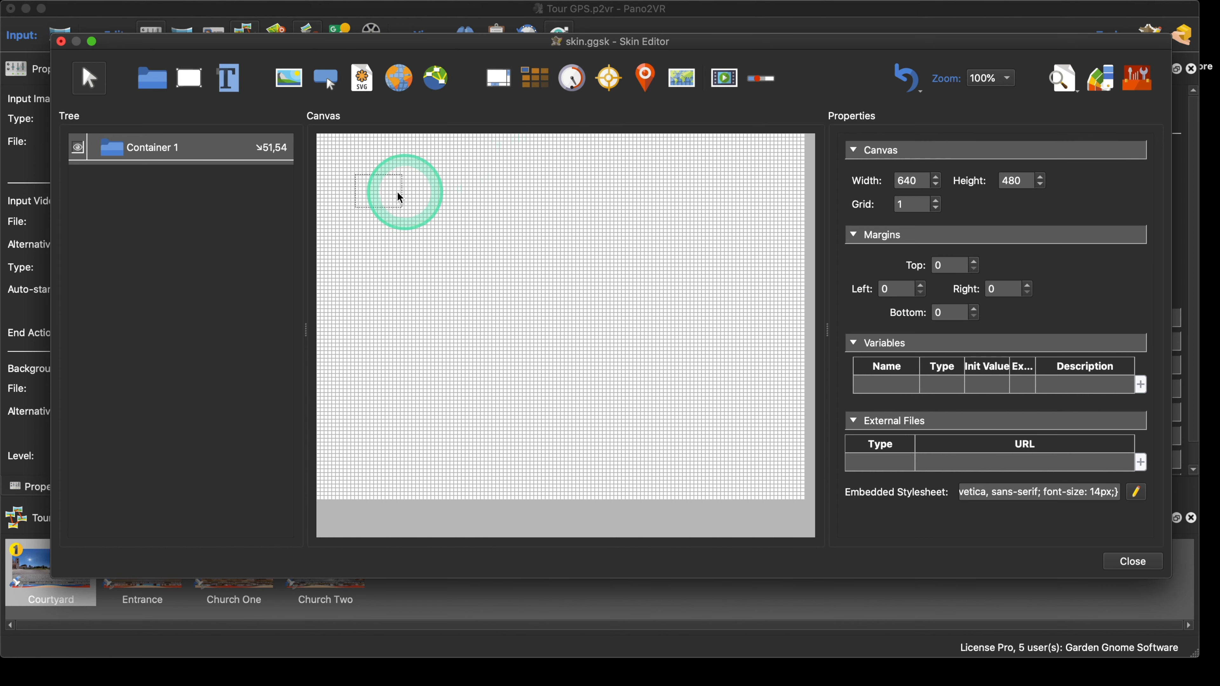
click(391, 197)
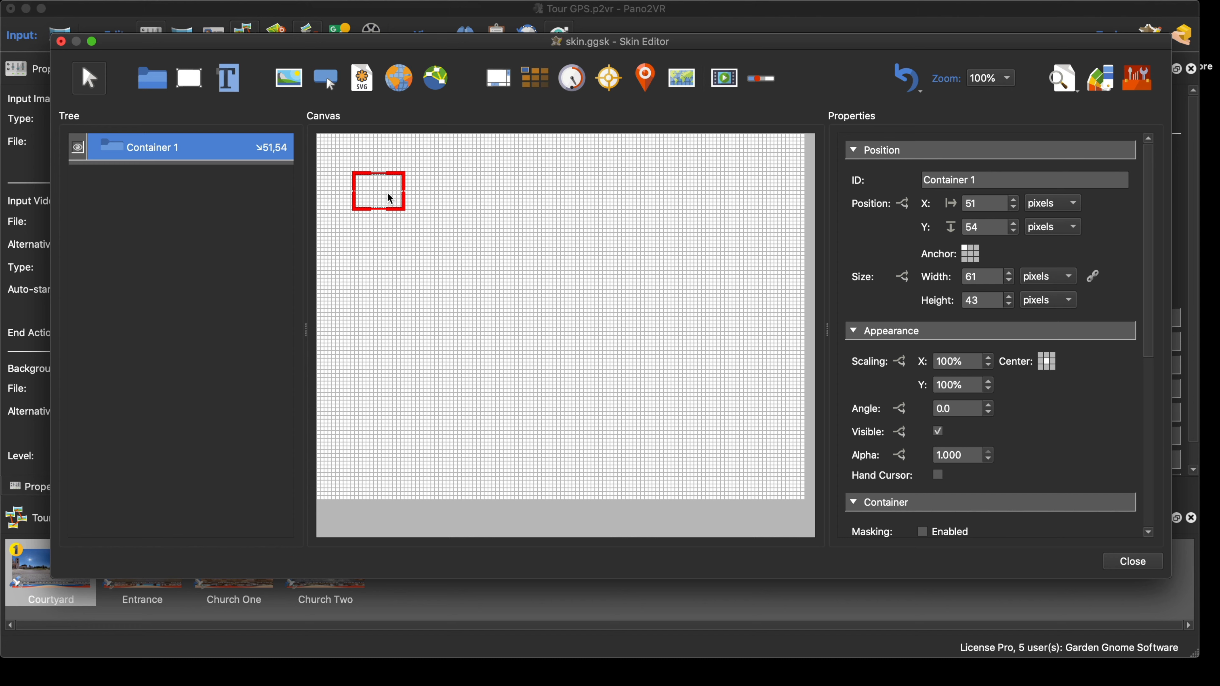
key(BackSpace)
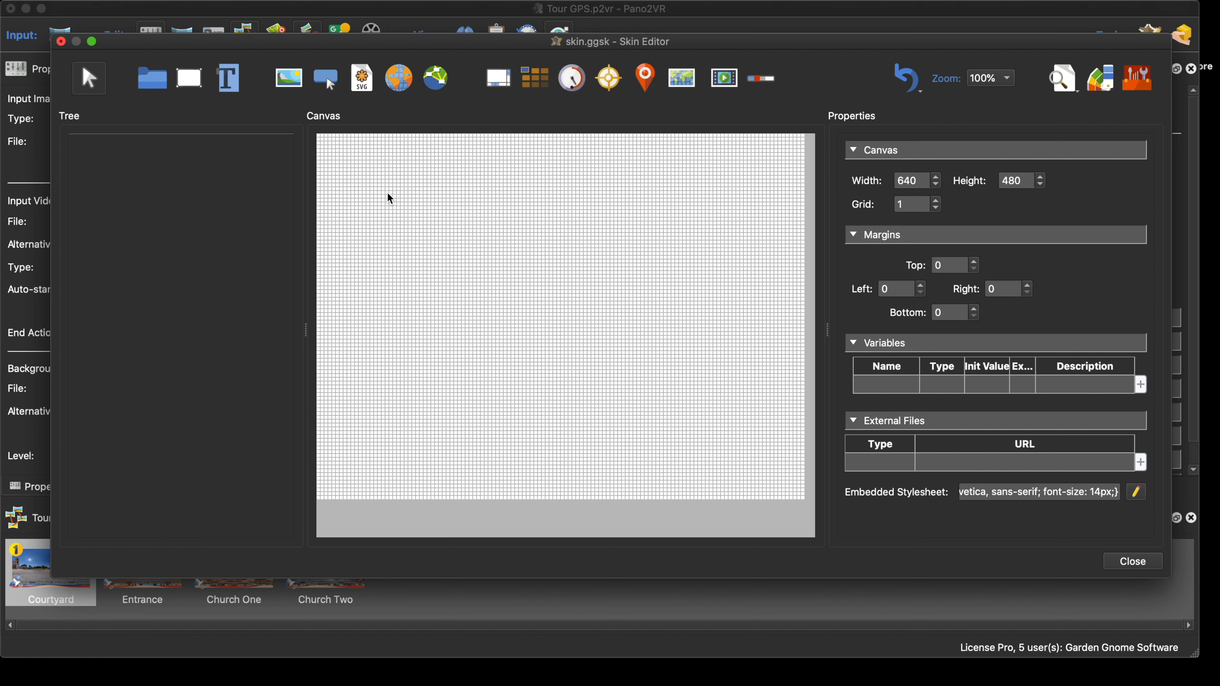
click(387, 197)
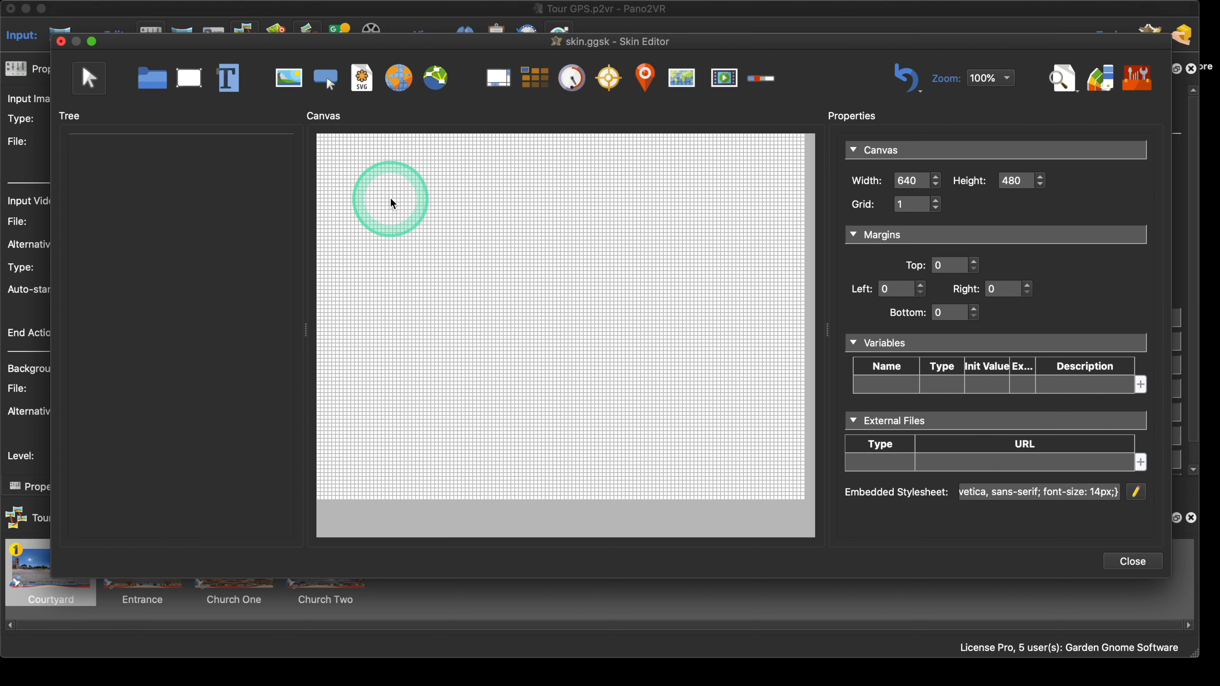
- Draw two rectangles, about 41 by 35 pixels at X 54, Y 28 and about 46 by 45 pixels at X 49, Y 75
click(188, 78)
mouse_move(359, 155)
mouse_down()
mouse_move(388, 179)
mouse_move(391, 226)
mouse_up()
click(189, 78)
click(335, 198)
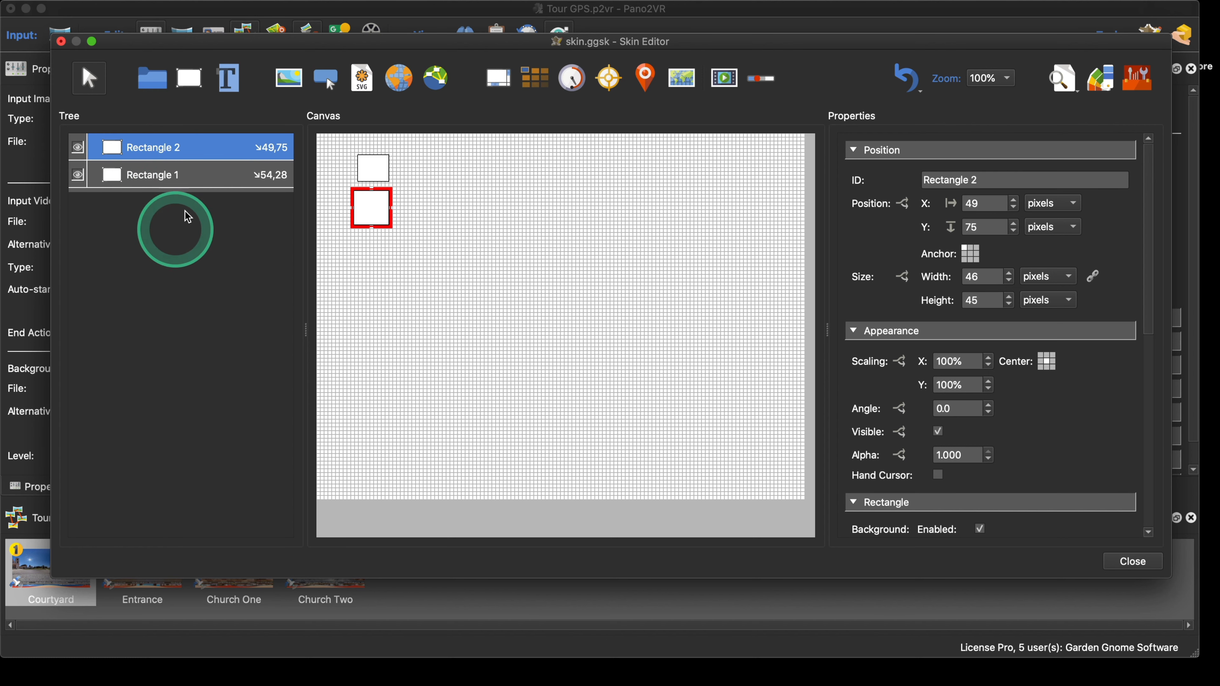
- Move Rectangle 1 down to about X 67, Y 79 so that it overlaps Rectangle 2
click(165, 174)
click(174, 149)
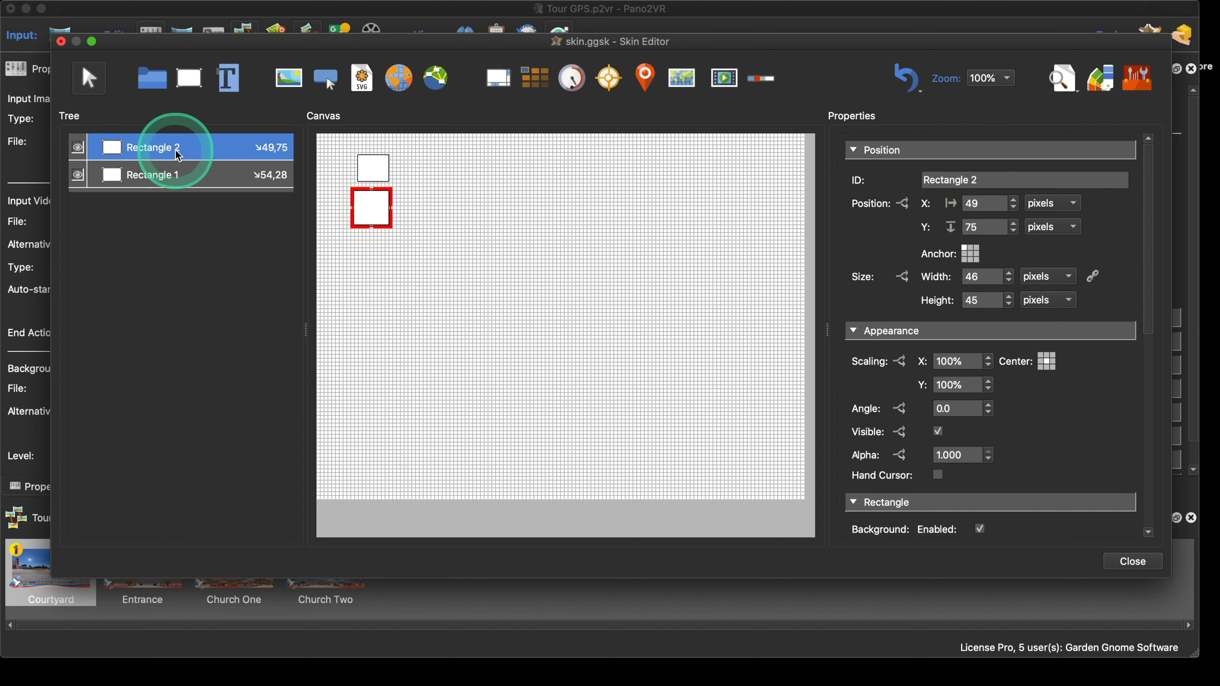
drag(375, 170, 386, 214)
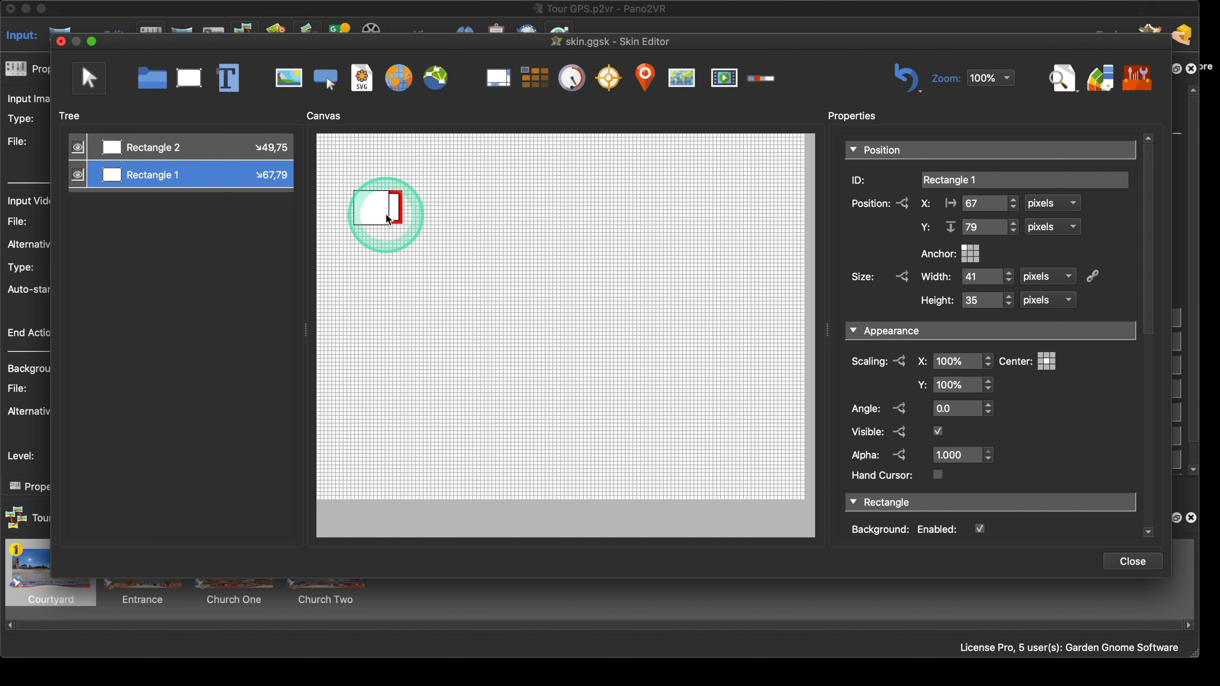
- Nest Rectangle 2 inside Rectangle 1 and place it below its parent at about X 0, Y 48
click(154, 148)
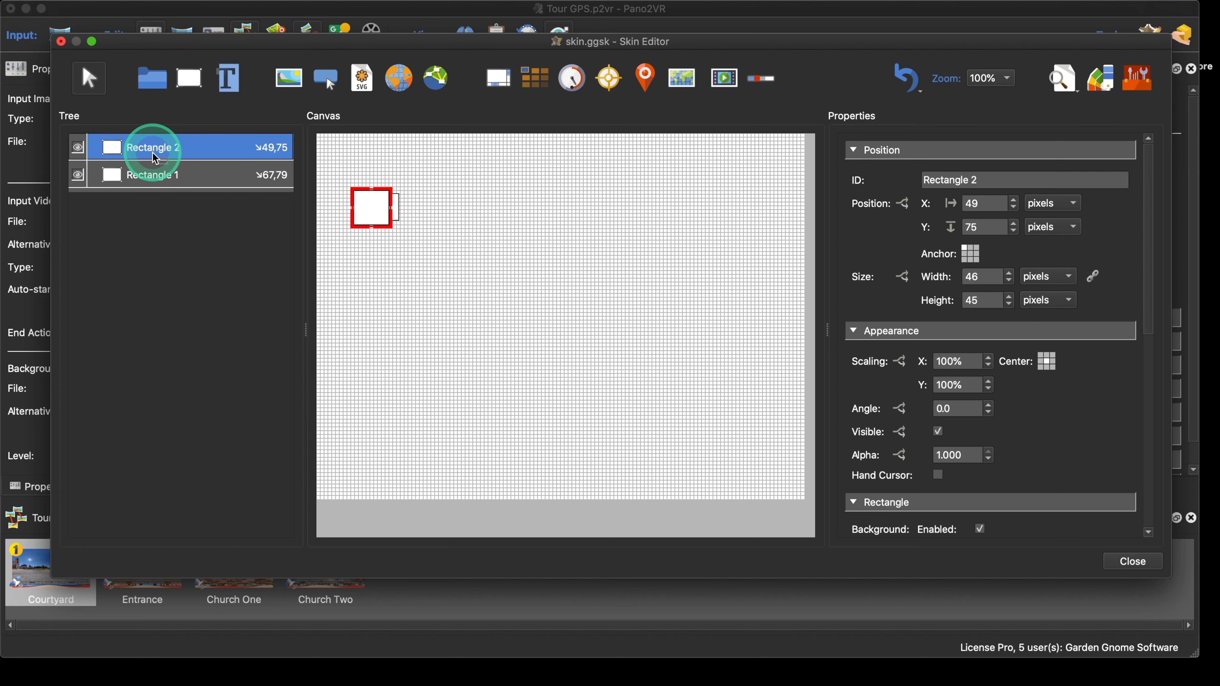
drag(154, 147, 157, 178)
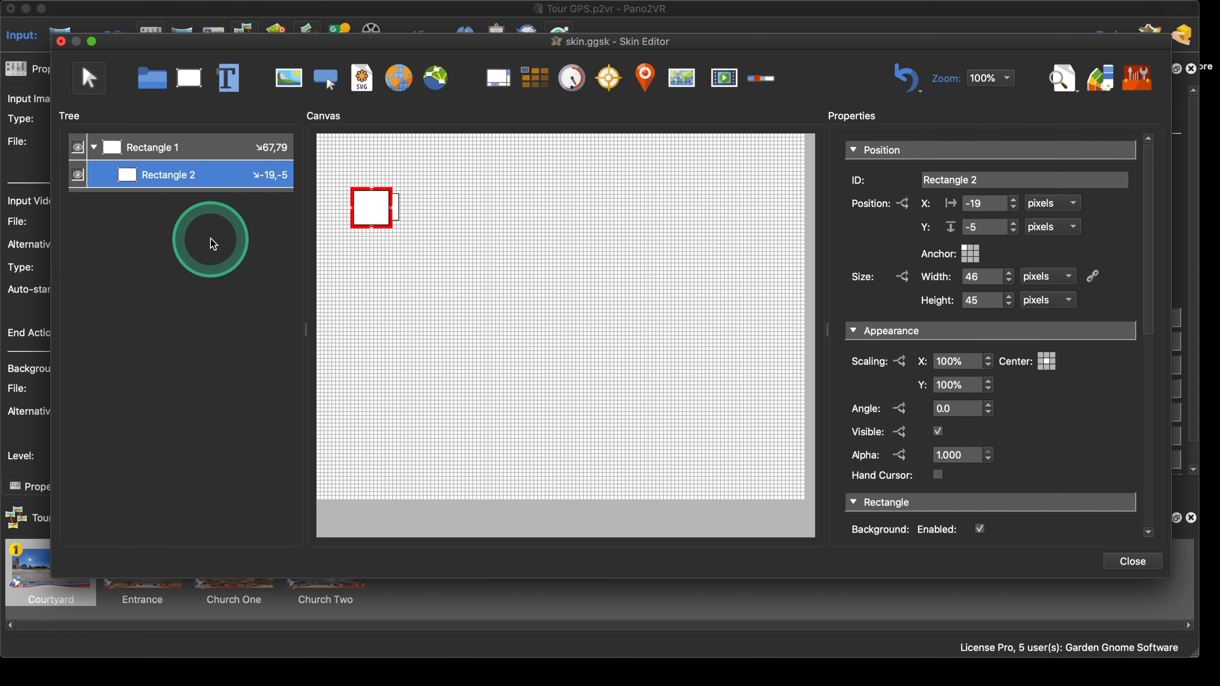
drag(375, 208, 379, 254)
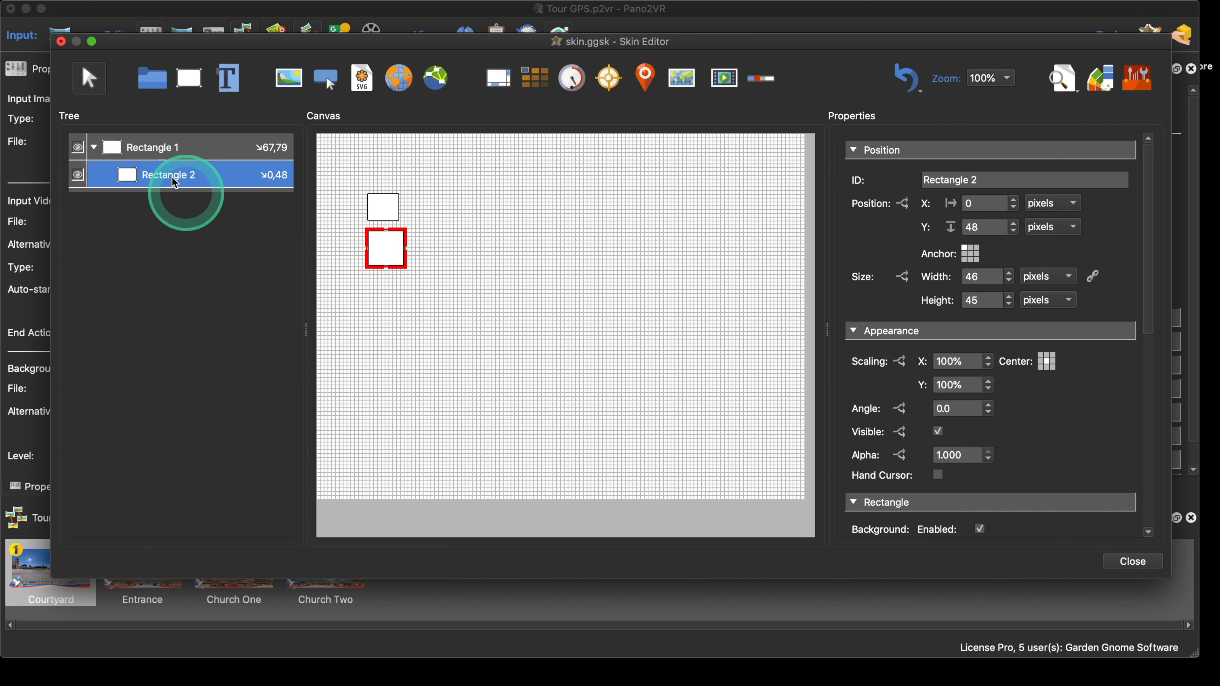
drag(170, 176, 142, 153)
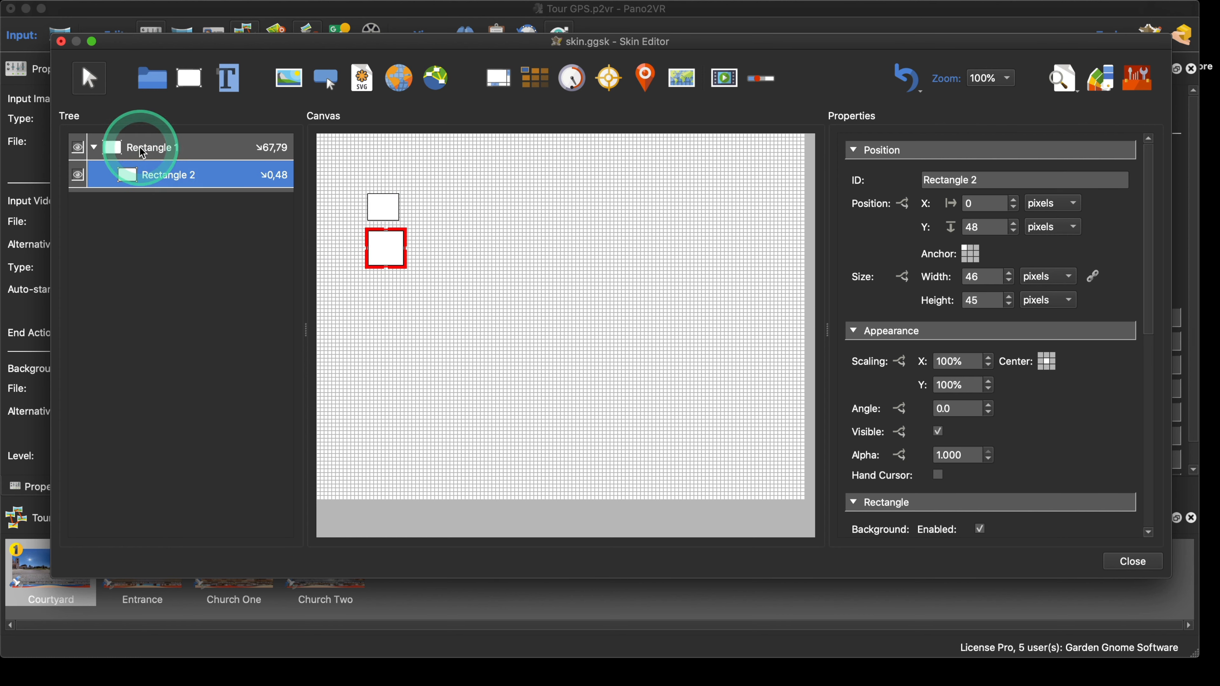
- Move the parent Rectangle 1 to about X 139, Y 72 and delete it together with its child
click(172, 149)
drag(382, 215, 436, 209)
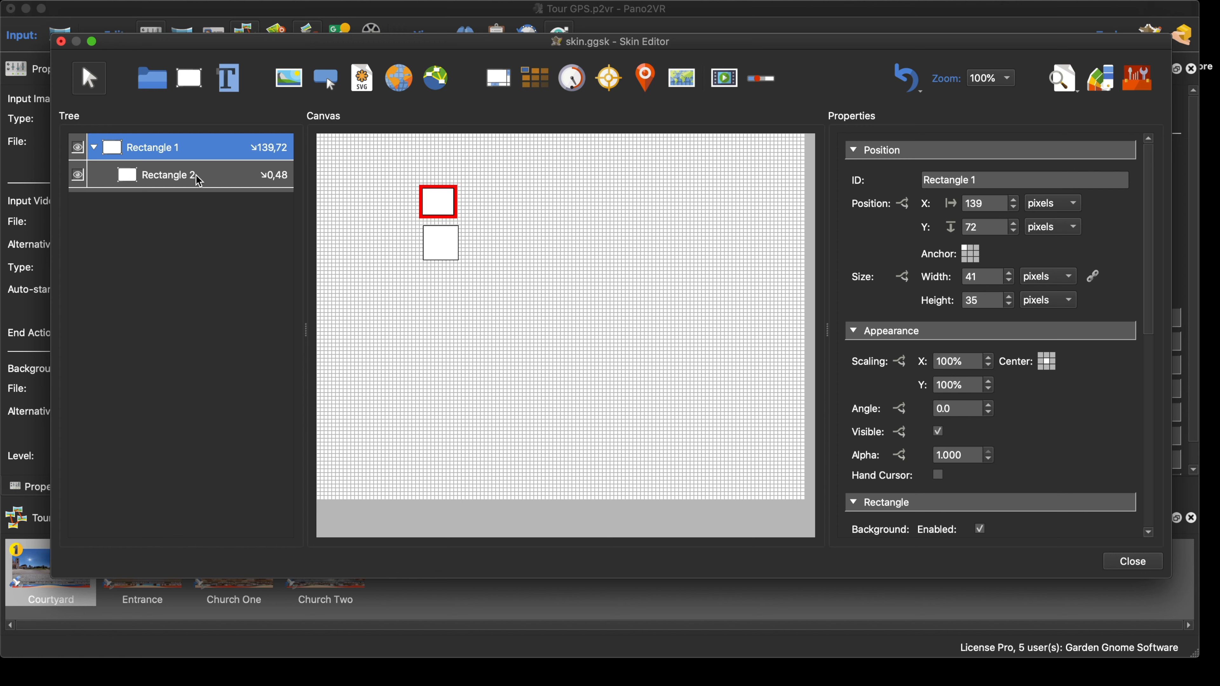
click(211, 162)
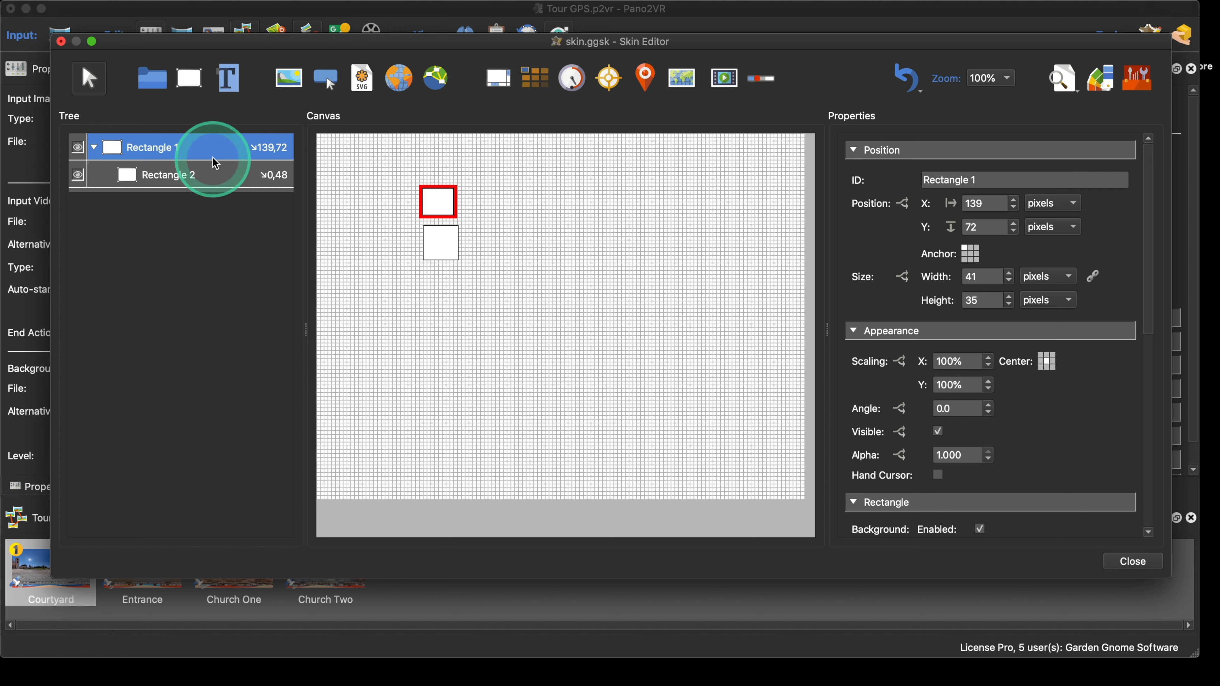
key(BackSpace)
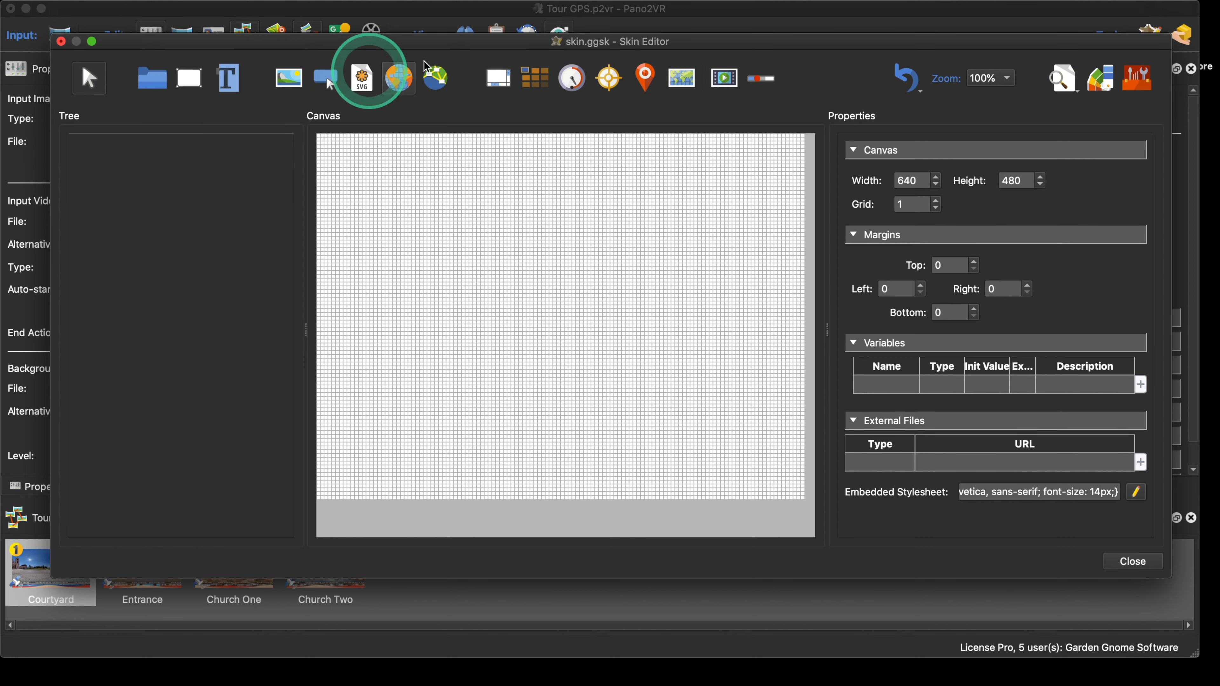
- Close the Skin Editor and view the hotspot at the church steps in the Courtyard panorama
click(1133, 560)
click(702, 320)
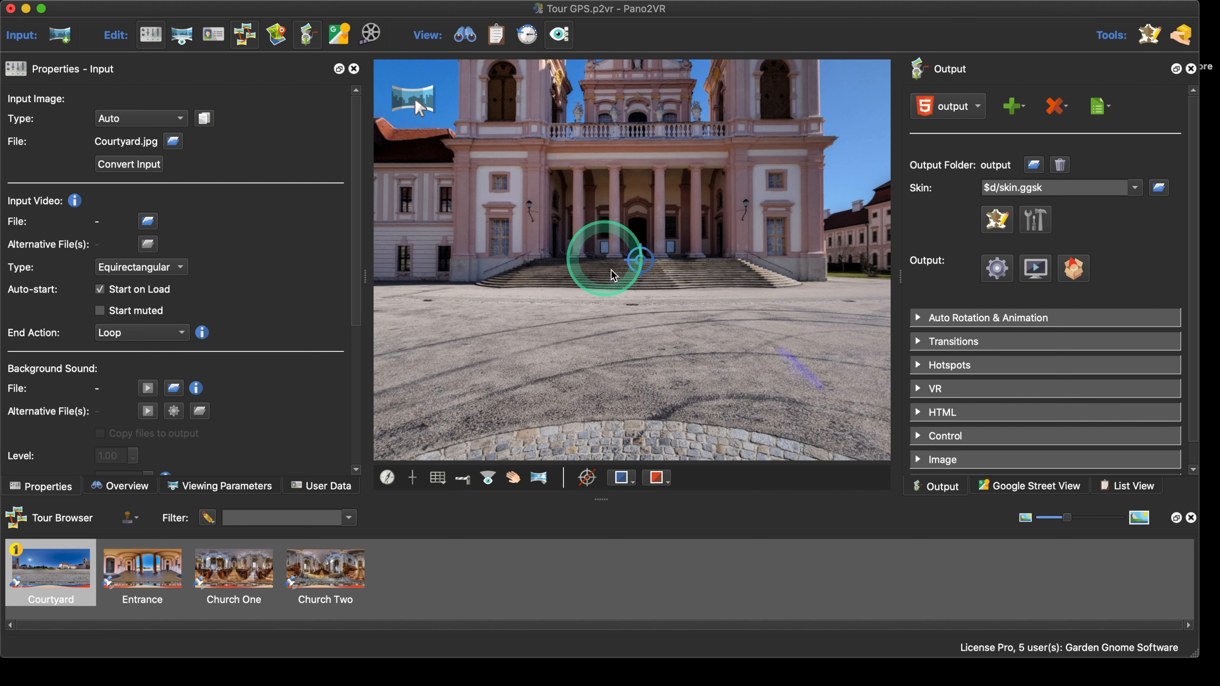
drag(648, 307, 618, 297)
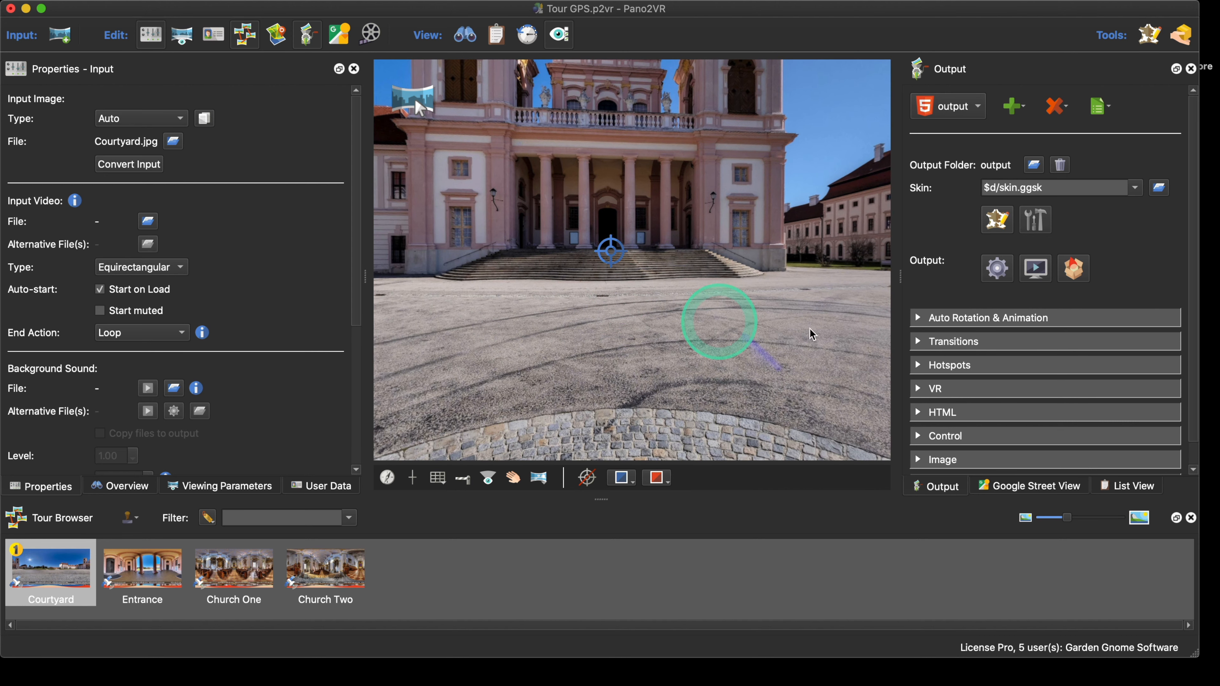
- Reopen the Skin Editor and add a hotspot template at about X 419, Y 85
click(993, 218)
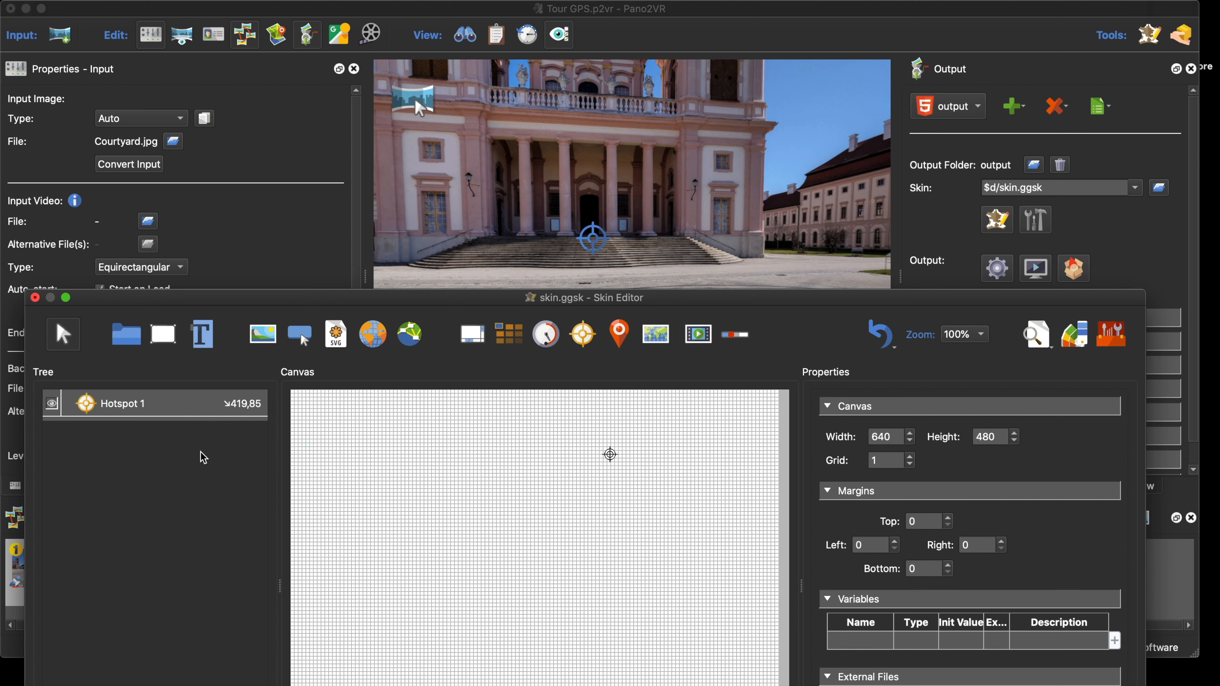
click(169, 407)
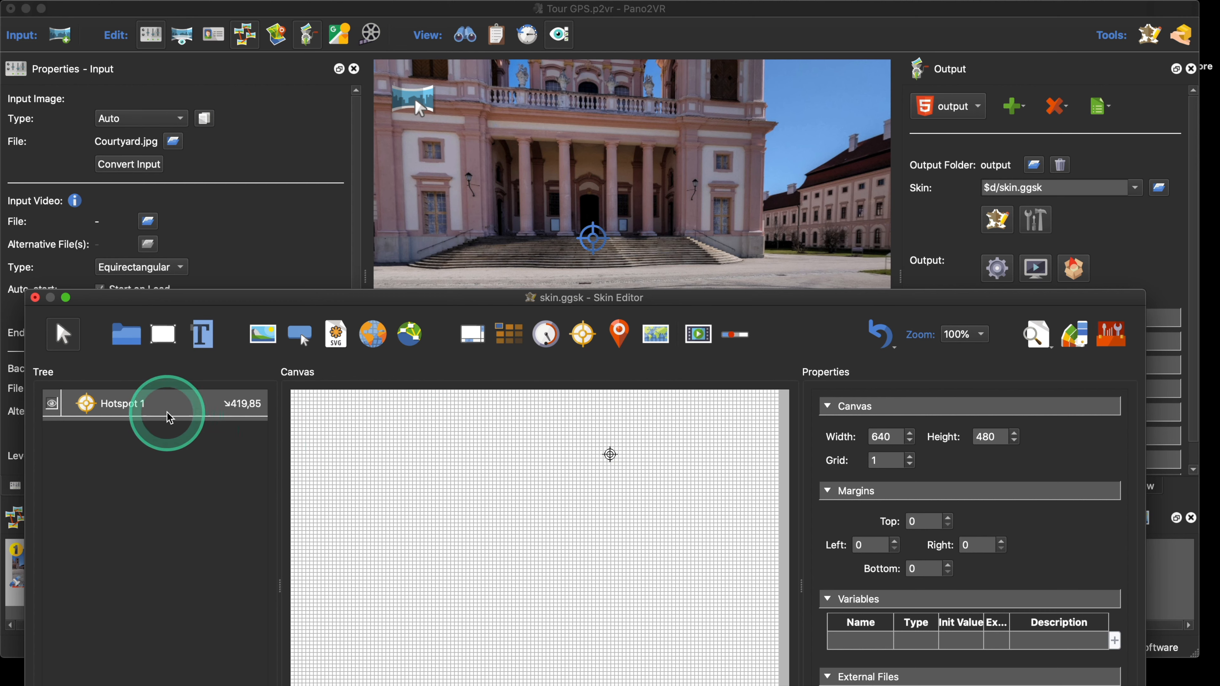
- Draw a rectangle about 22 by 24 pixels over the hotspot template and nest it inside the template
click(170, 334)
mouse_move(558, 484)
mouse_down()
mouse_move(576, 503)
mouse_move(611, 451)
mouse_up()
drag(127, 402, 131, 432)
click(135, 437)
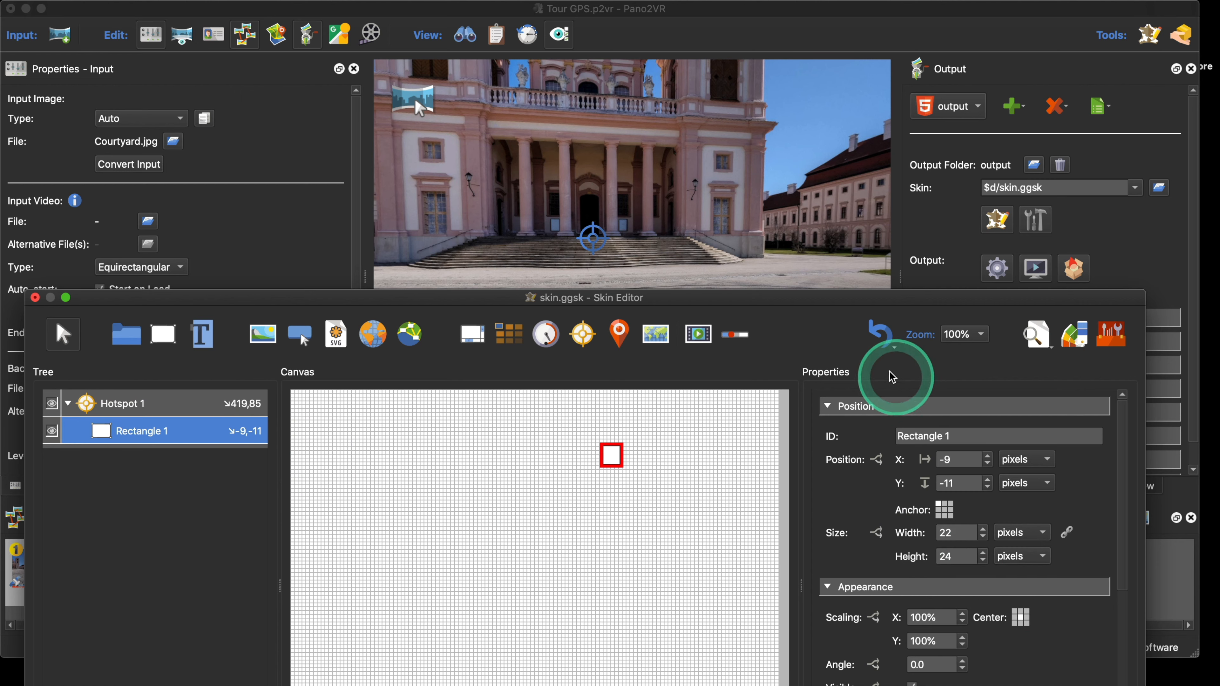
- Save the skin, generate the output and check the rectangle hotspot in the browser preview
drag(823, 300, 821, 75)
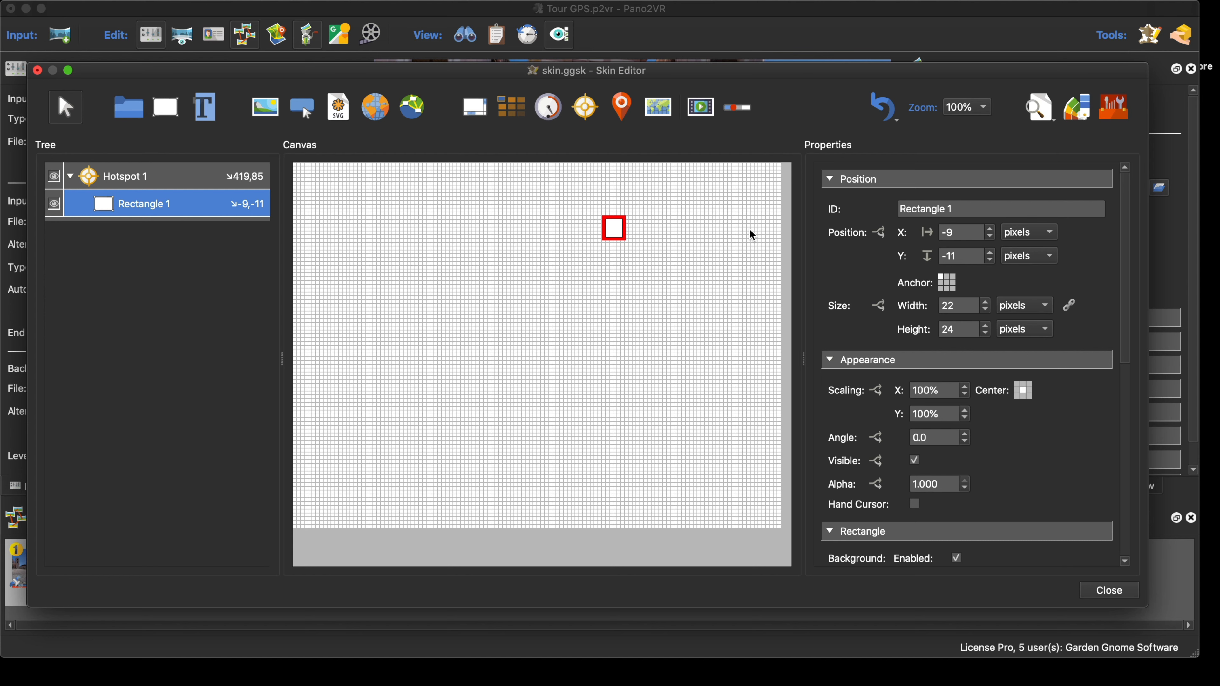
key(super+s)
key(super+alt+g)
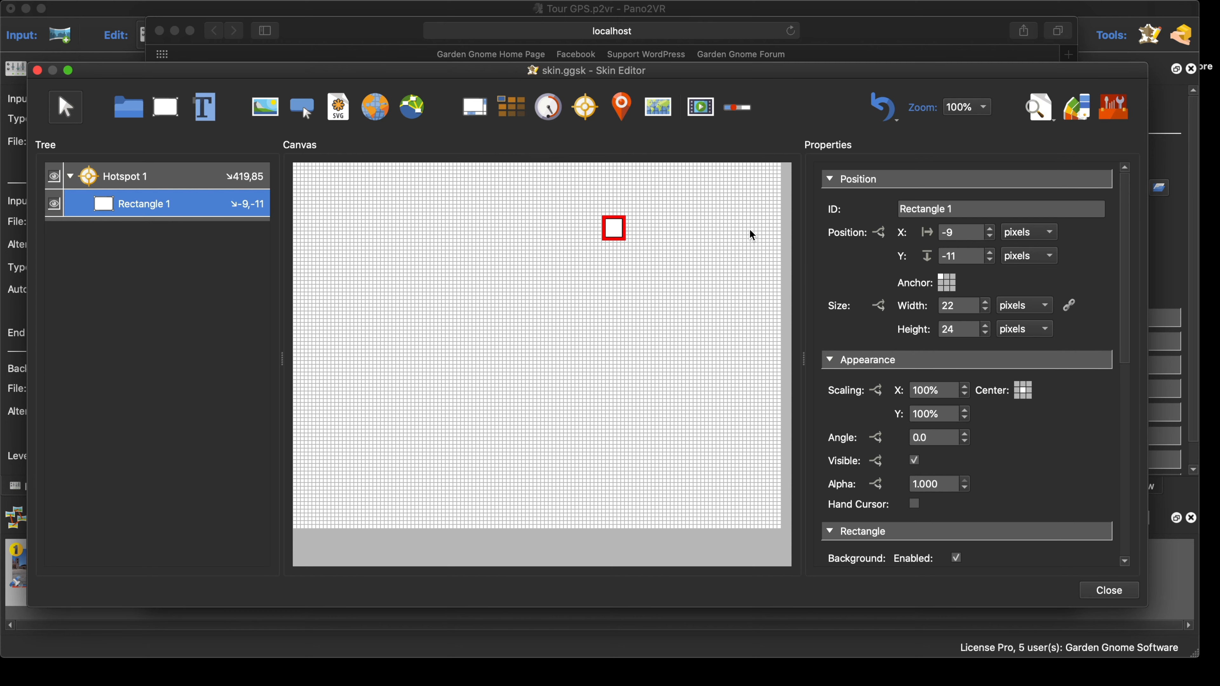
key(ctrl+Up)
click(360, 490)
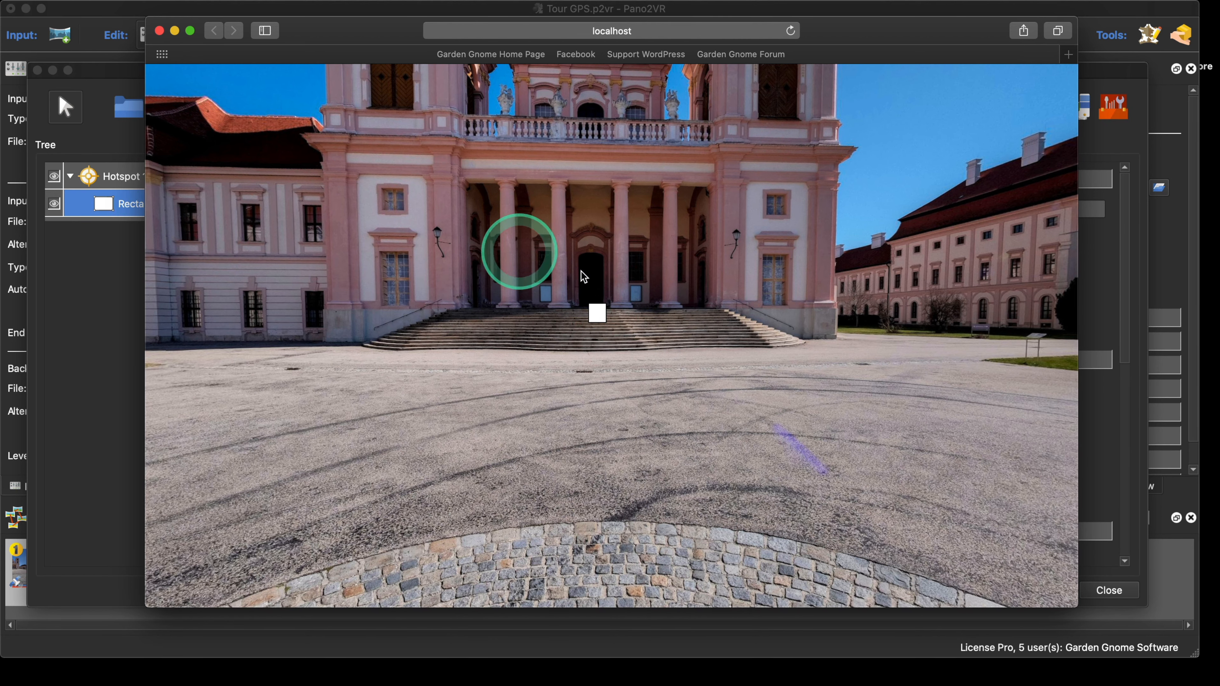
drag(654, 329, 679, 321)
- Rename the hotspot template's ID to ht_node
click(122, 177)
drag(958, 209, 900, 209)
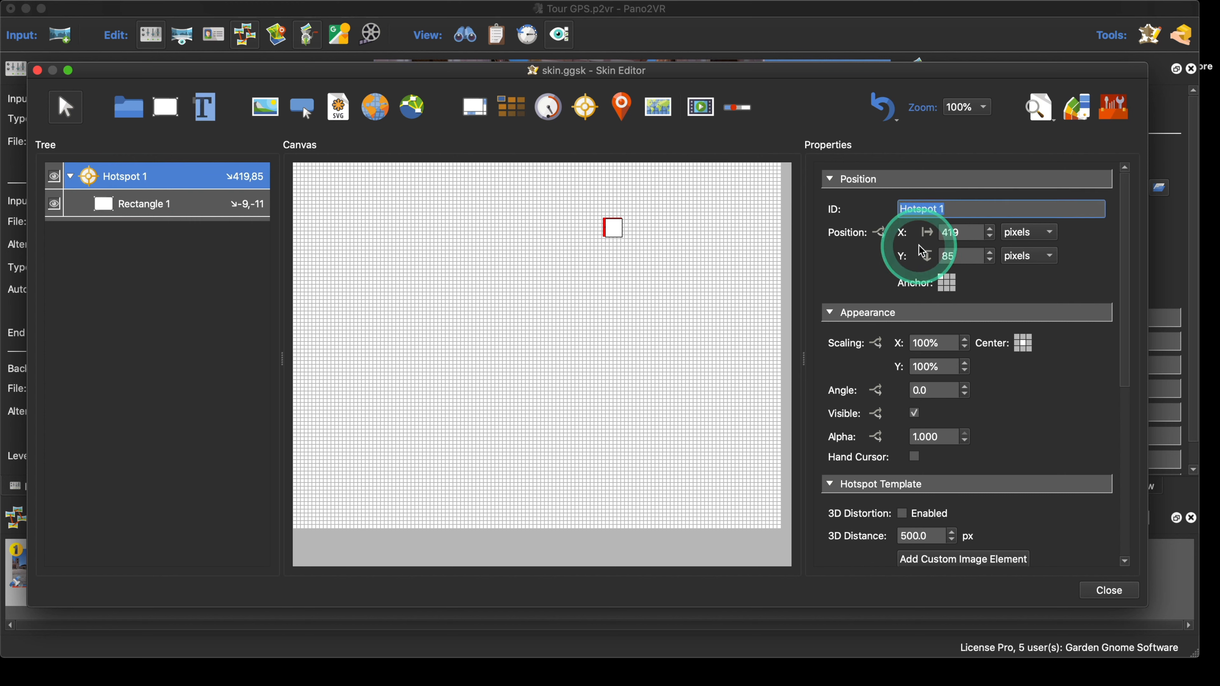
text(ht)
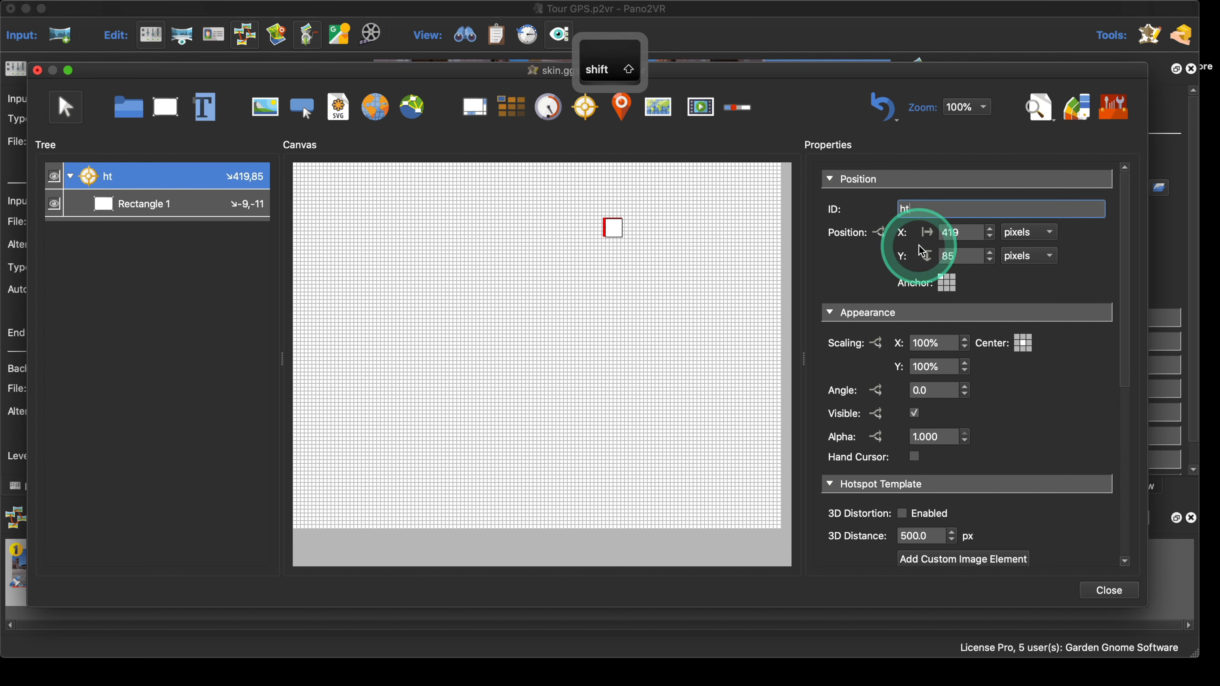
text(_no)
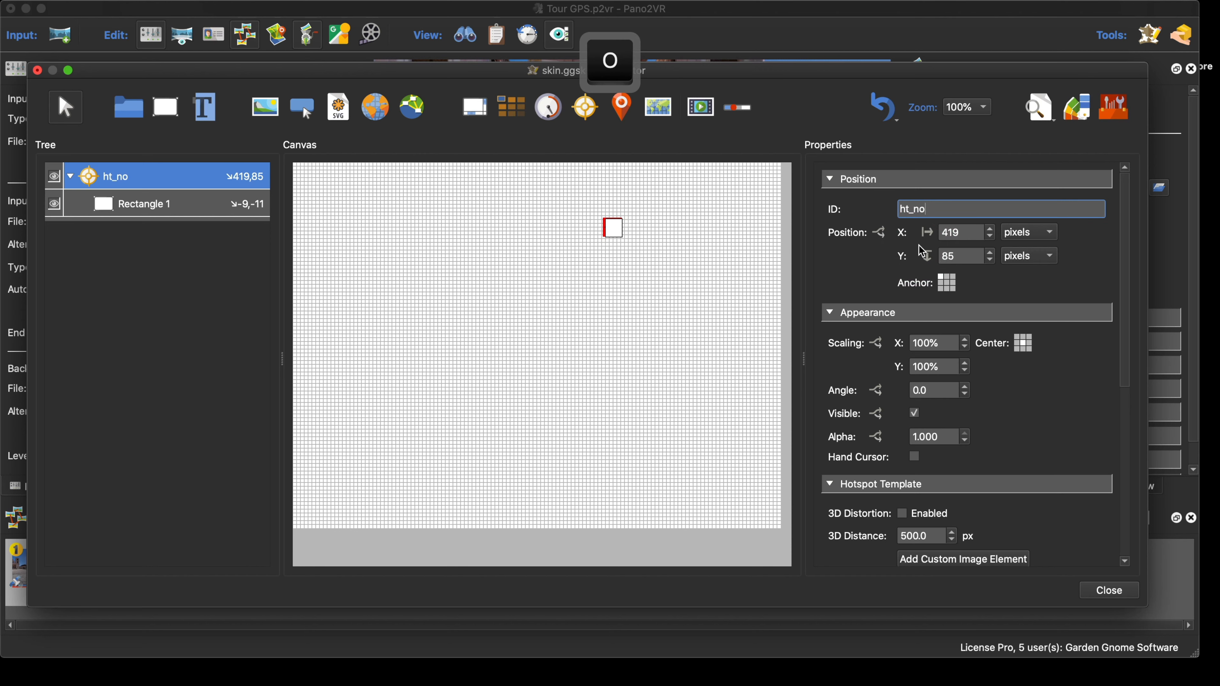
text(de)
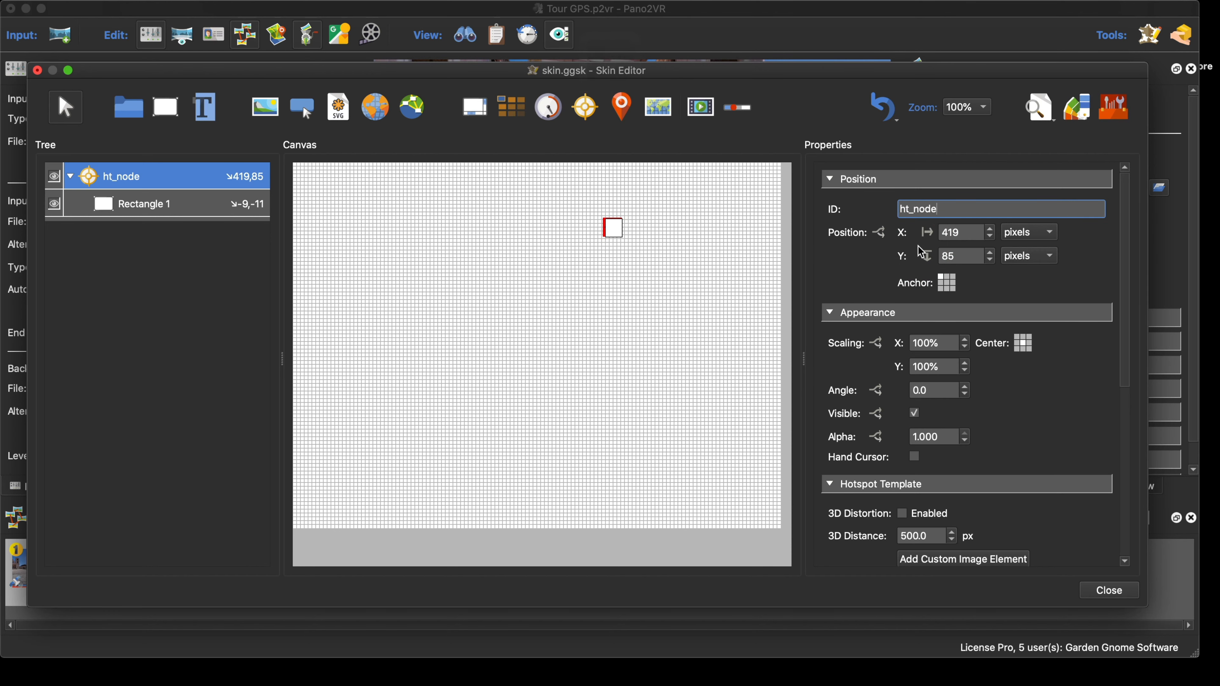
- Close the Skin Editor and examine the type options of the hotspot at the church steps, keeping it as Tour Node
click(1111, 601)
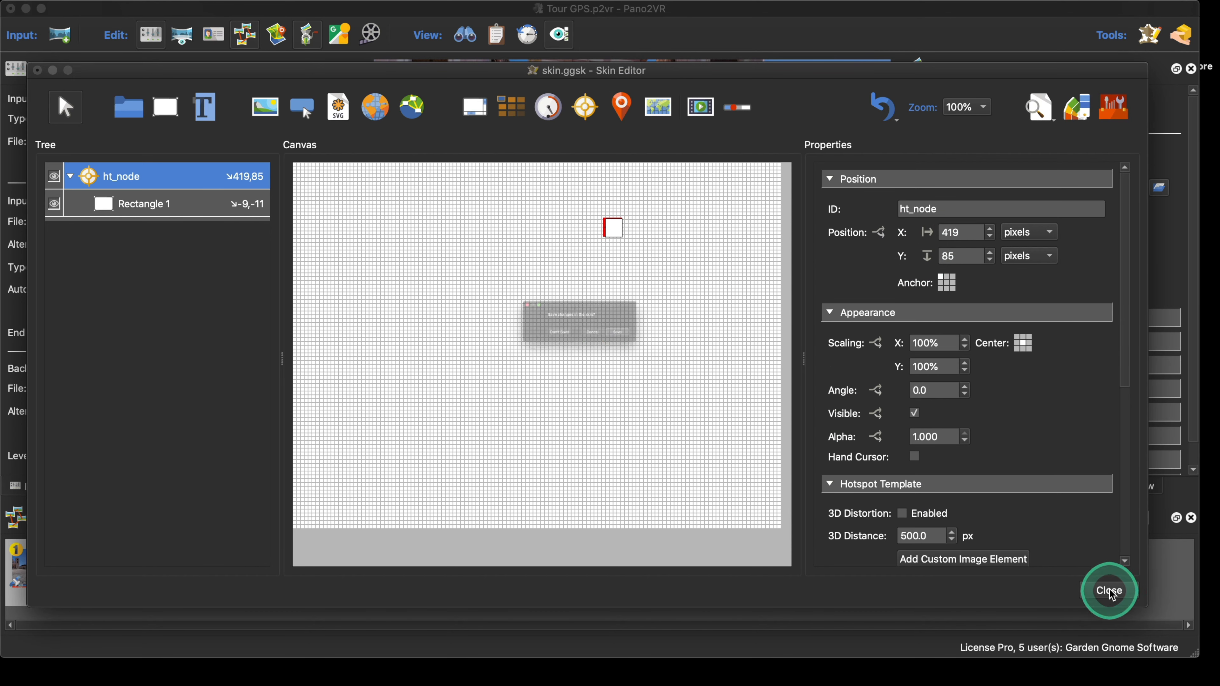
click(694, 361)
drag(582, 343, 594, 240)
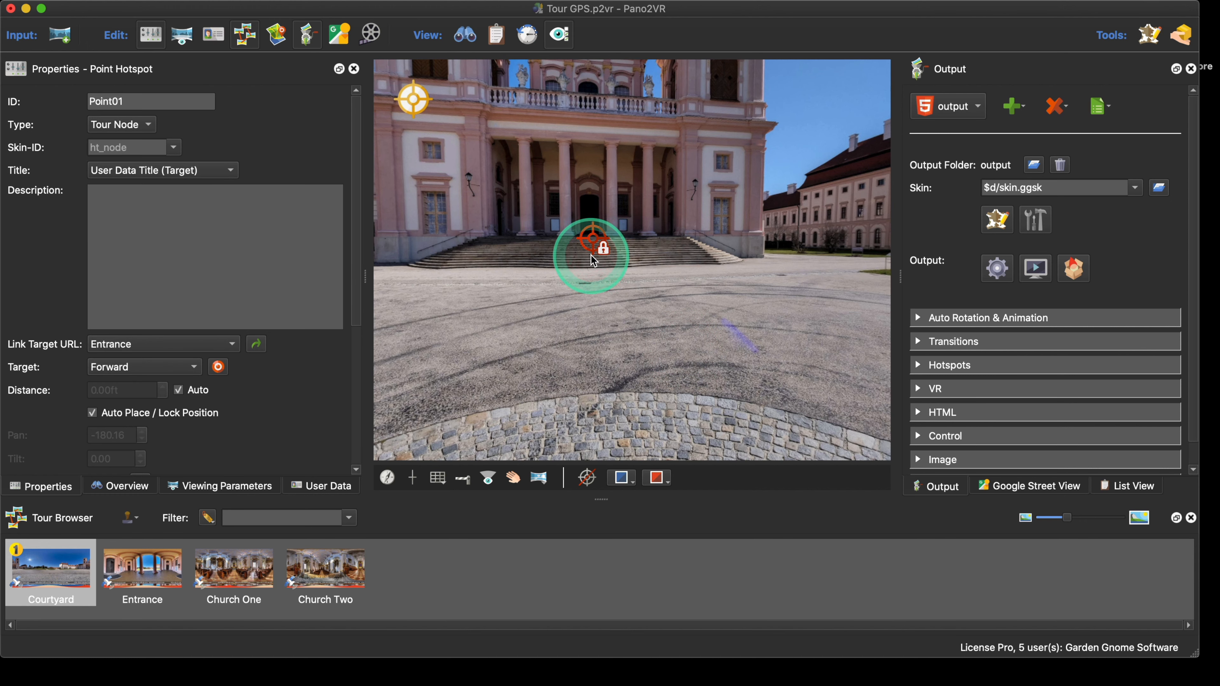
click(152, 126)
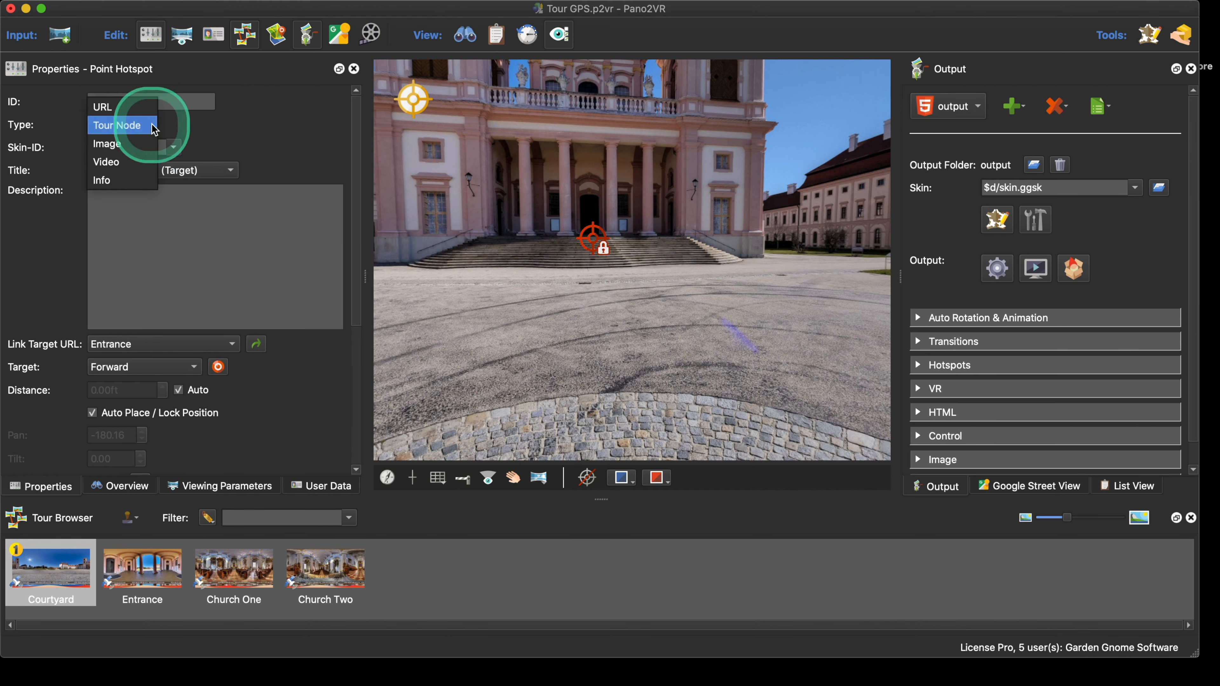
click(140, 126)
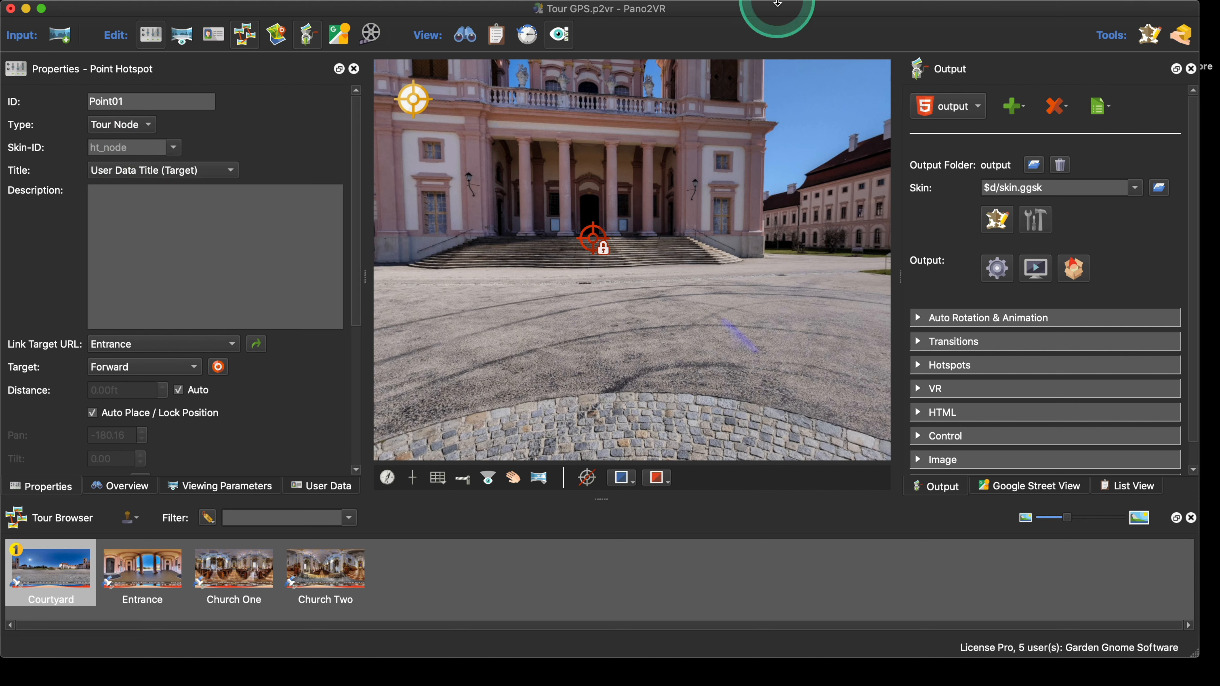
mouse_move(777, 3)
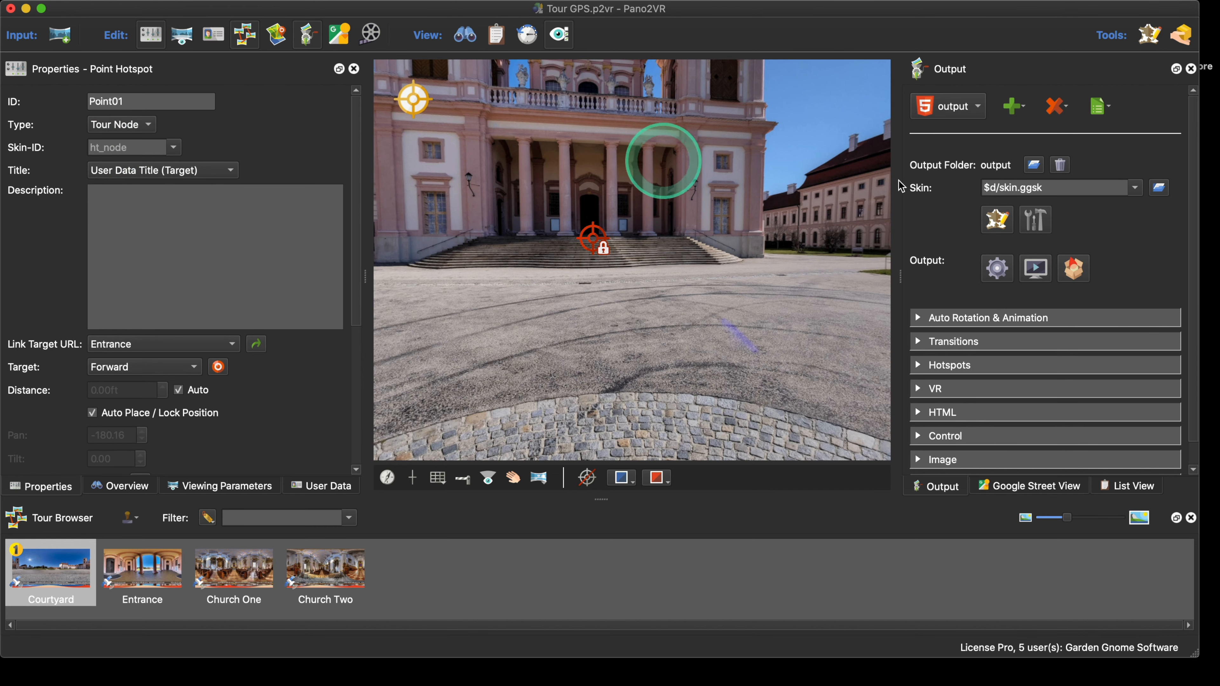
- Reopen the Skin Editor, change the hotspot template's ID to ht_node_2 and close the editor
click(615, 277)
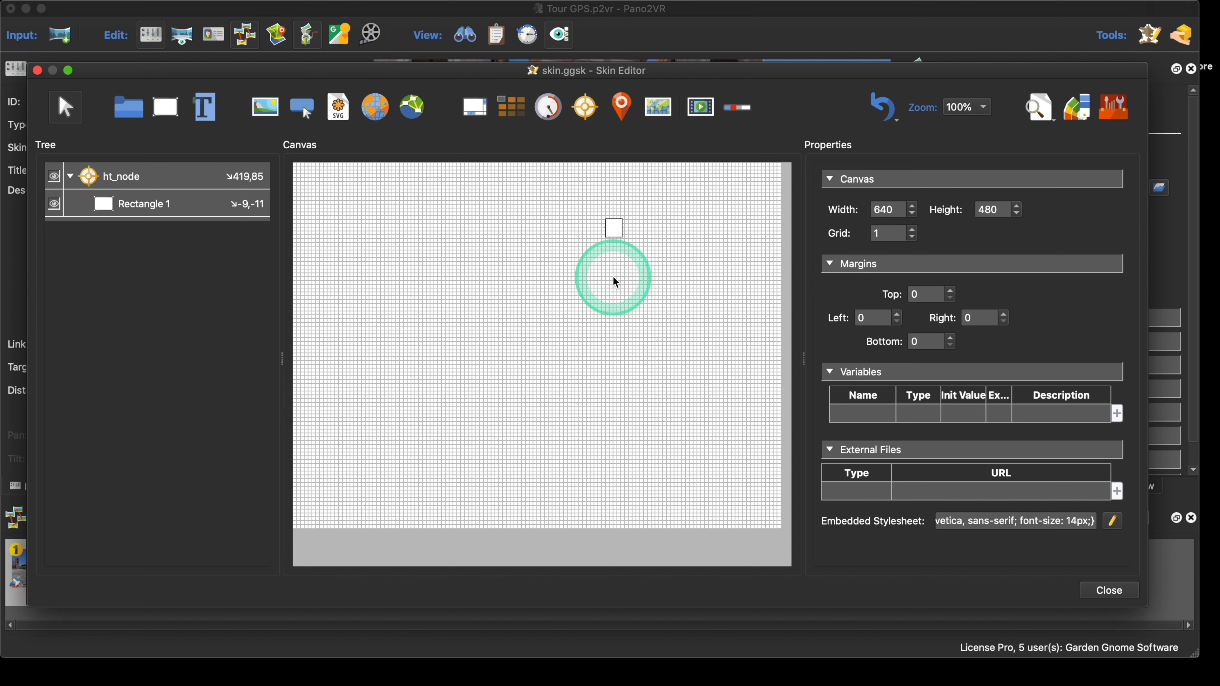
click(197, 179)
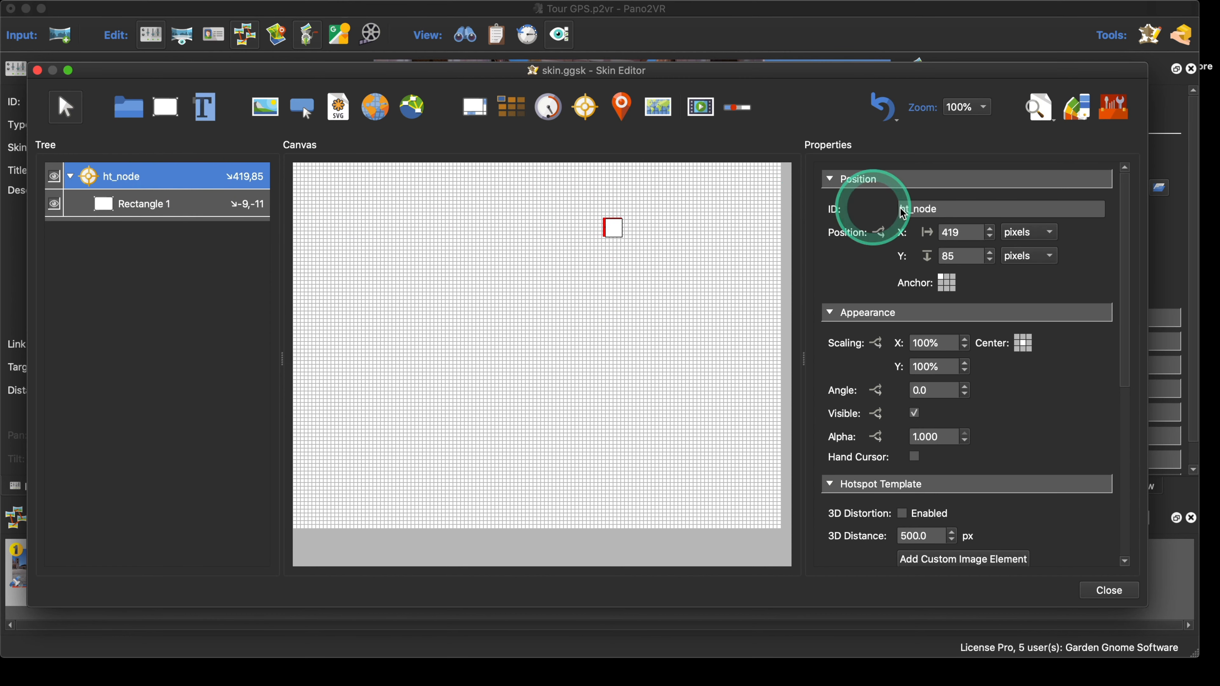
click(956, 208)
text(_)
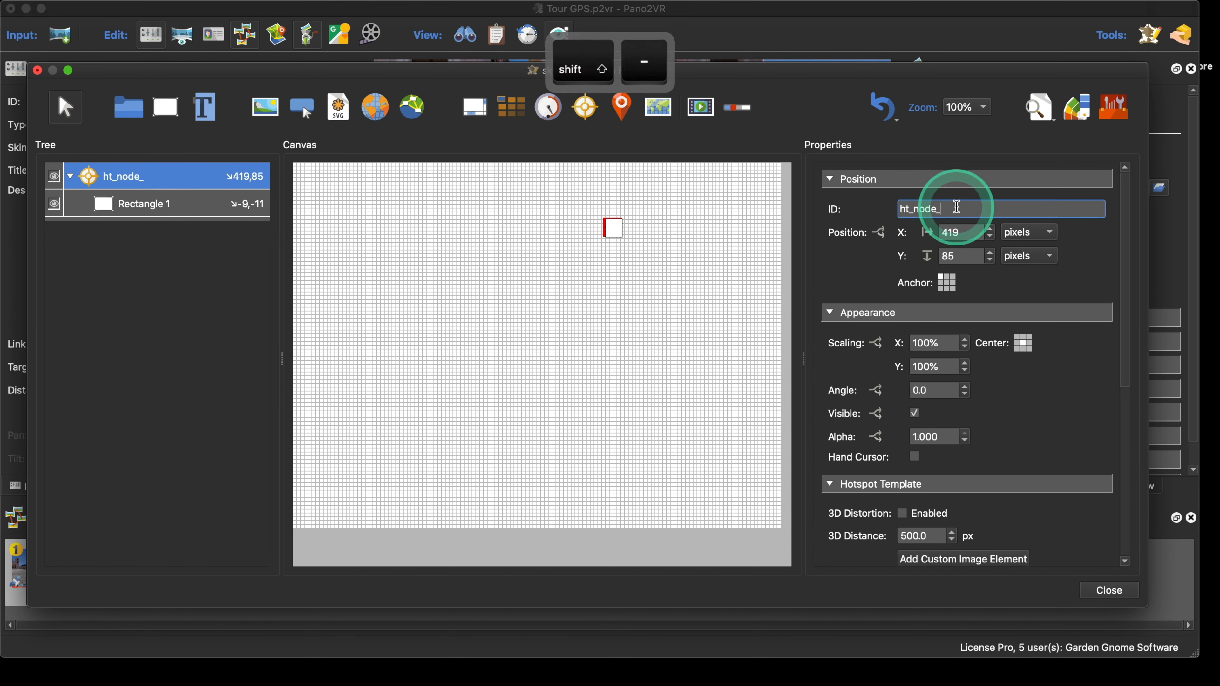
text(2)
click(1109, 590)
- Assign ht_node_2 as the hotspot's Skin-ID, and clear the field back to its default
click(173, 147)
click(172, 171)
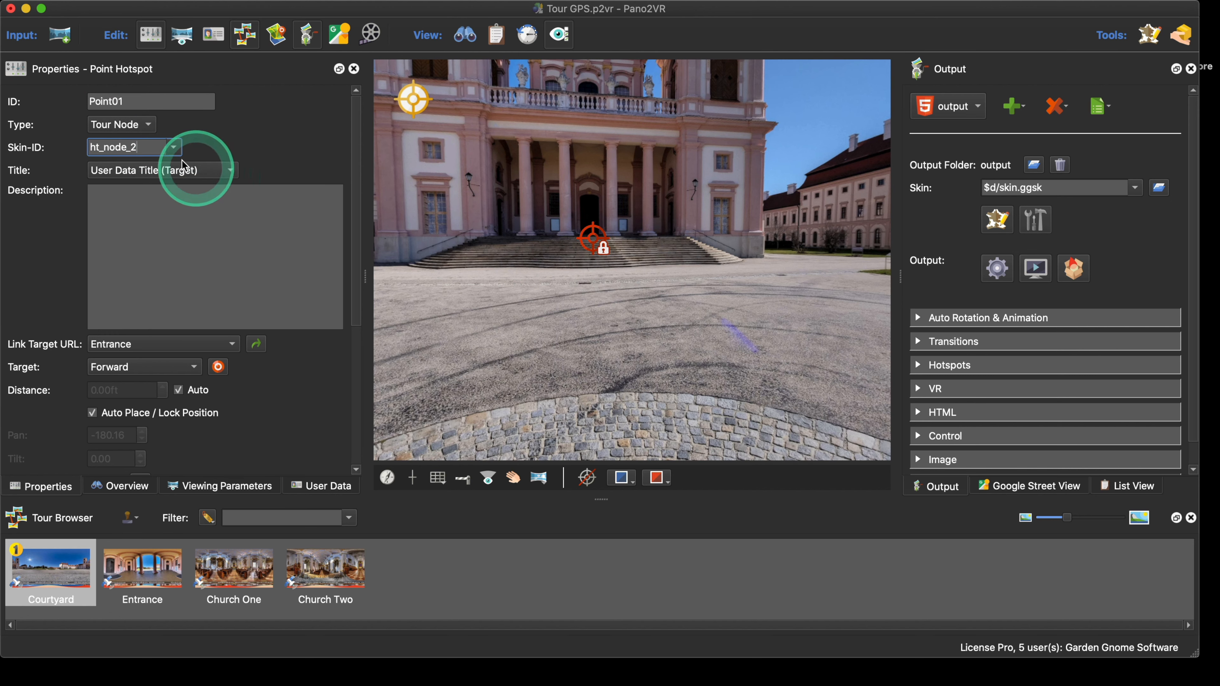
double_click(163, 147)
key(BackSpace)
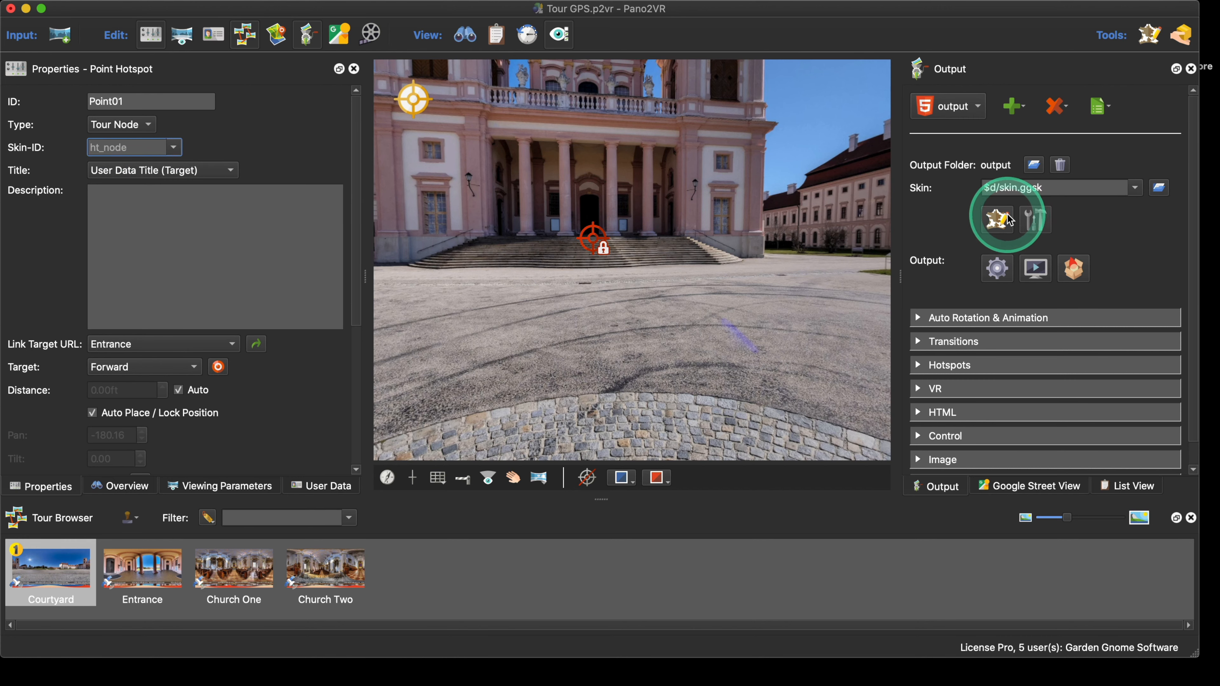
- Reopen the Skin Editor and set the hotspot template's ID back to ht_node
click(1004, 223)
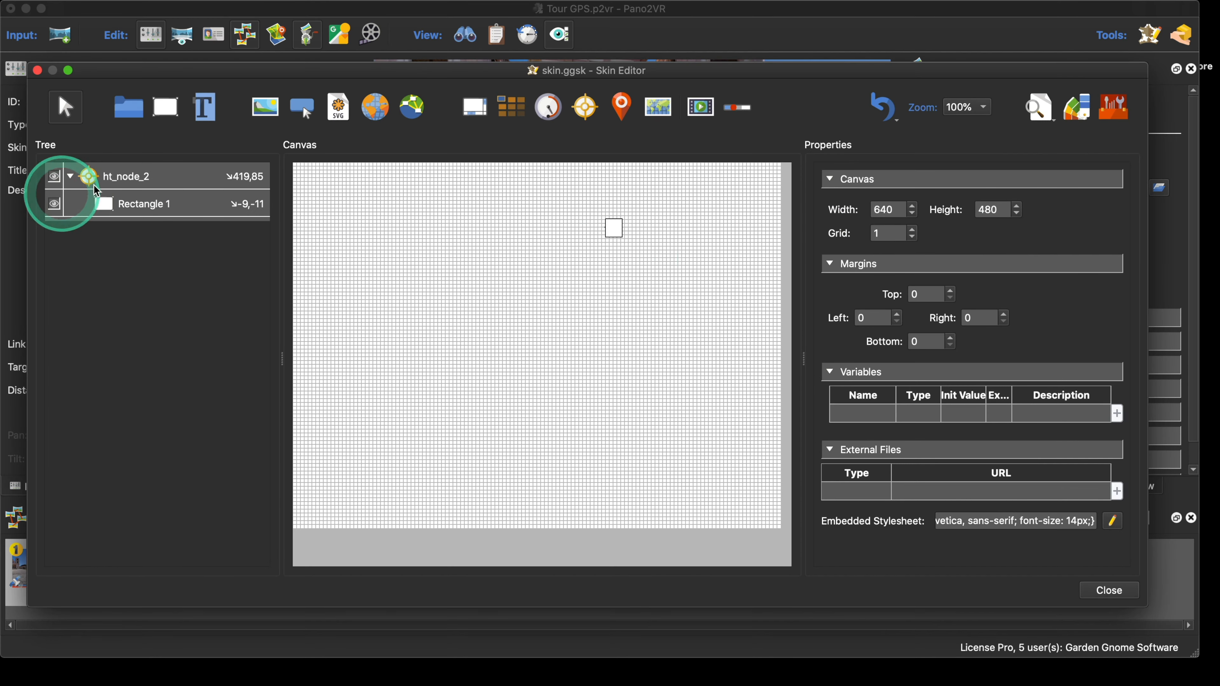
click(96, 182)
- Resize the rectangle nested in the hotspot template to 40 by 40 pixels
click(158, 202)
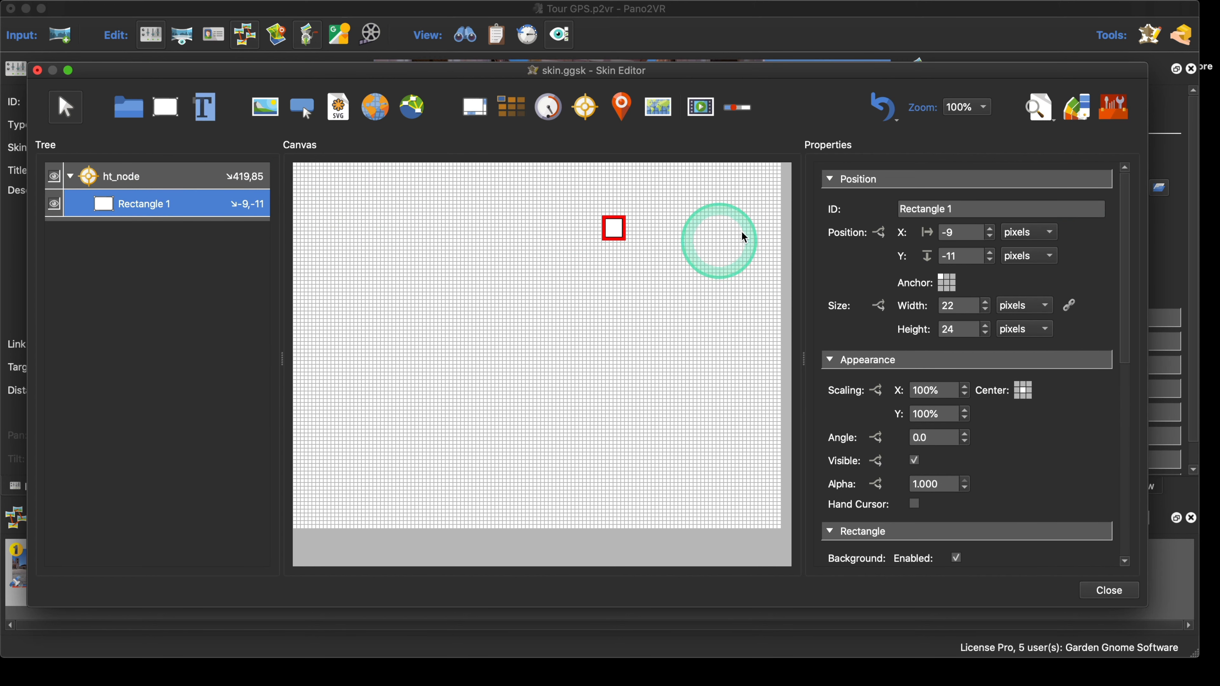
scroll(1003, 311, down, 1)
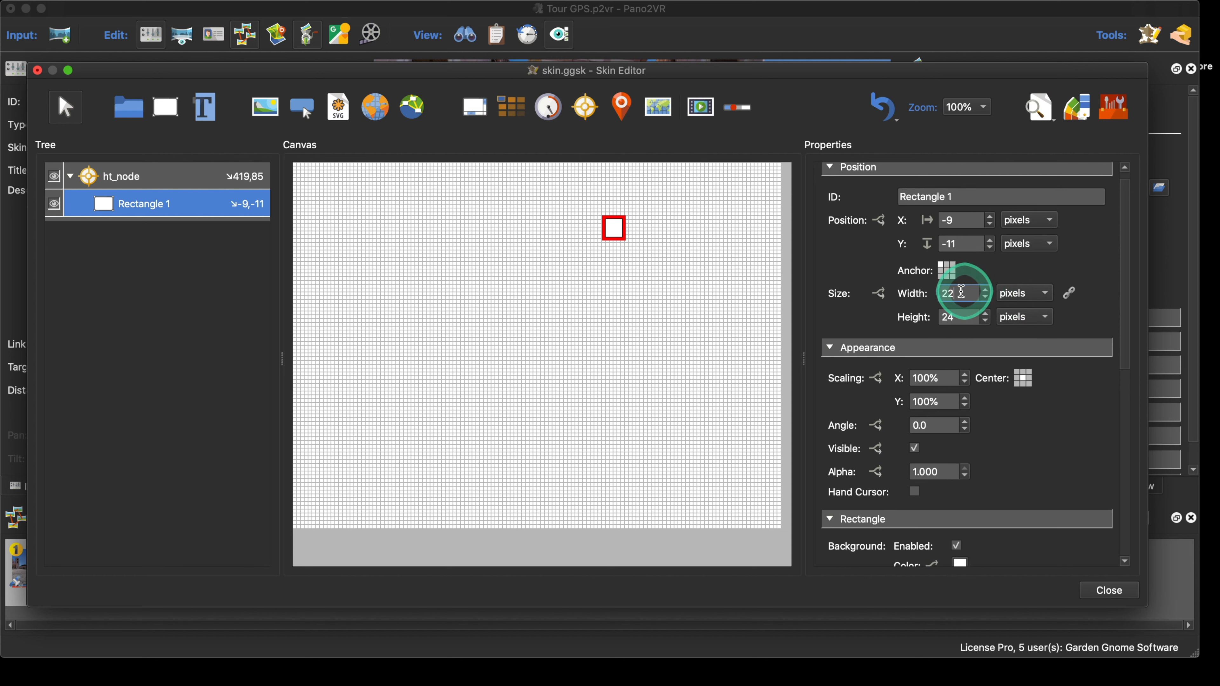
drag(961, 292, 916, 298)
text(40)
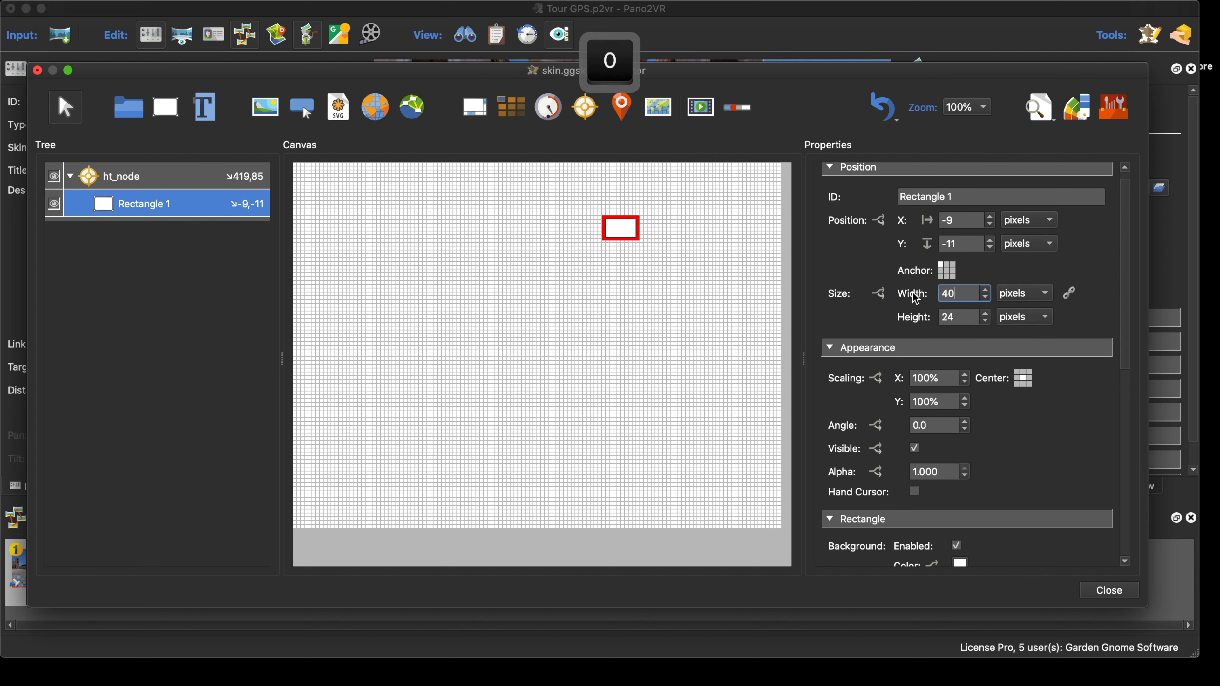
key(Tab)
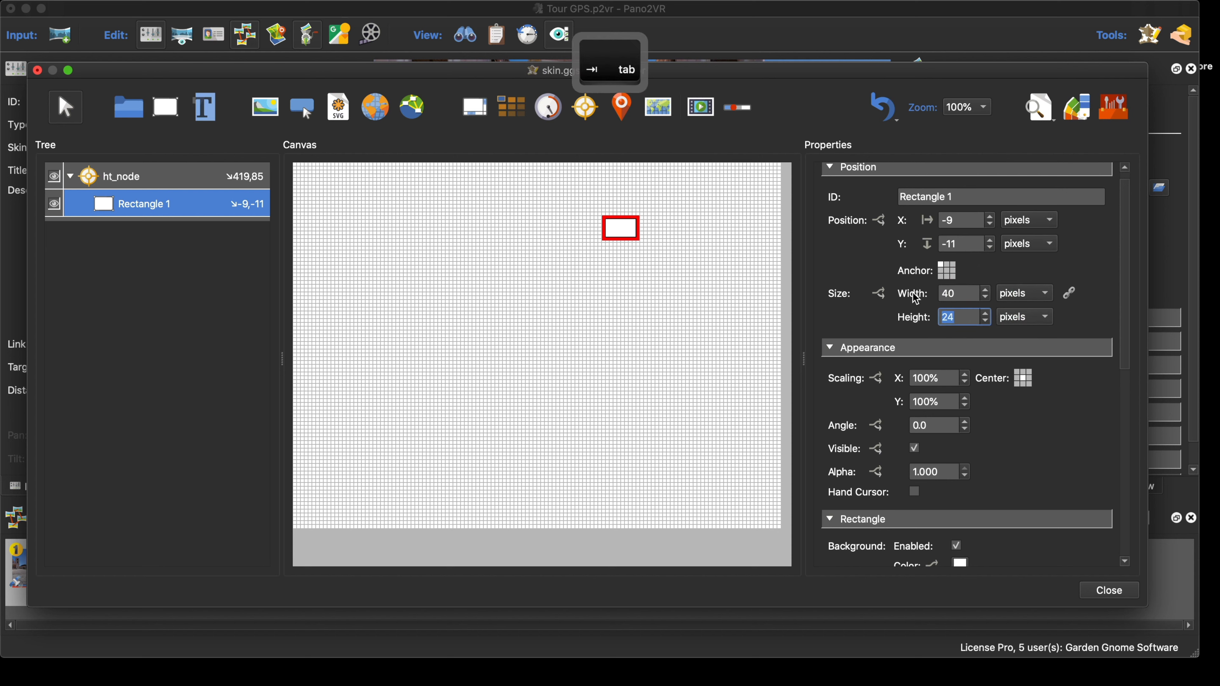
text(40)
- Set the rectangle's anchor to the centre and its position to X 0, Y 0 pixels
click(947, 271)
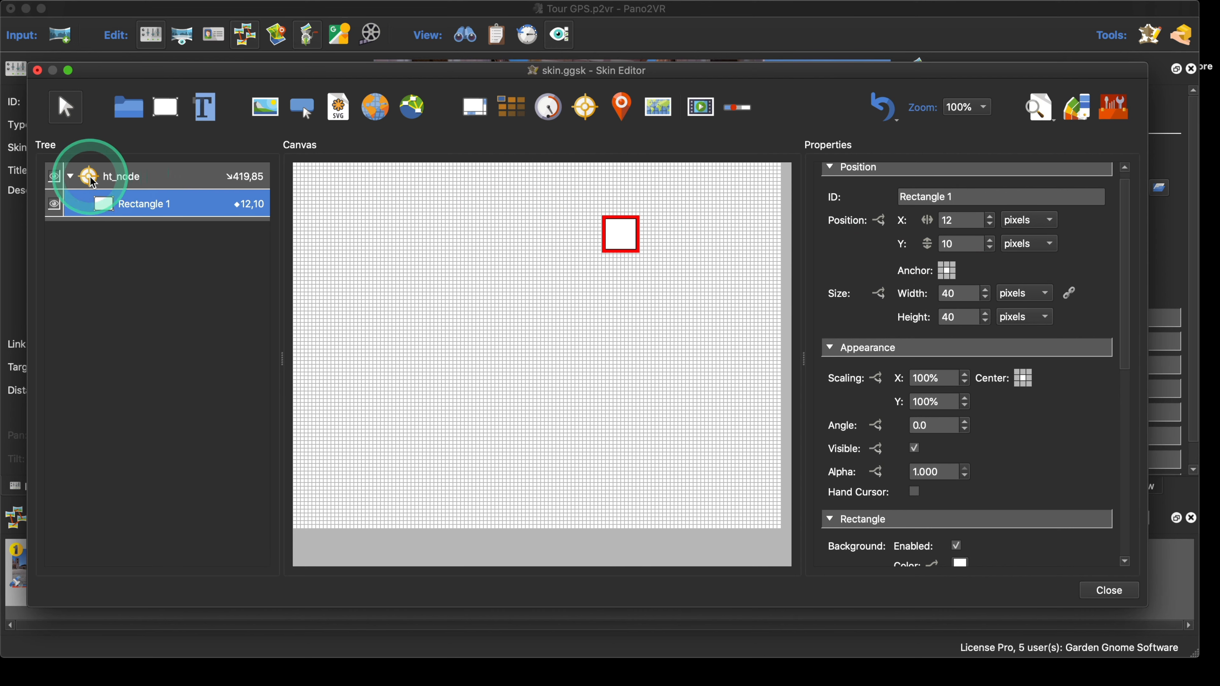
click(939, 221)
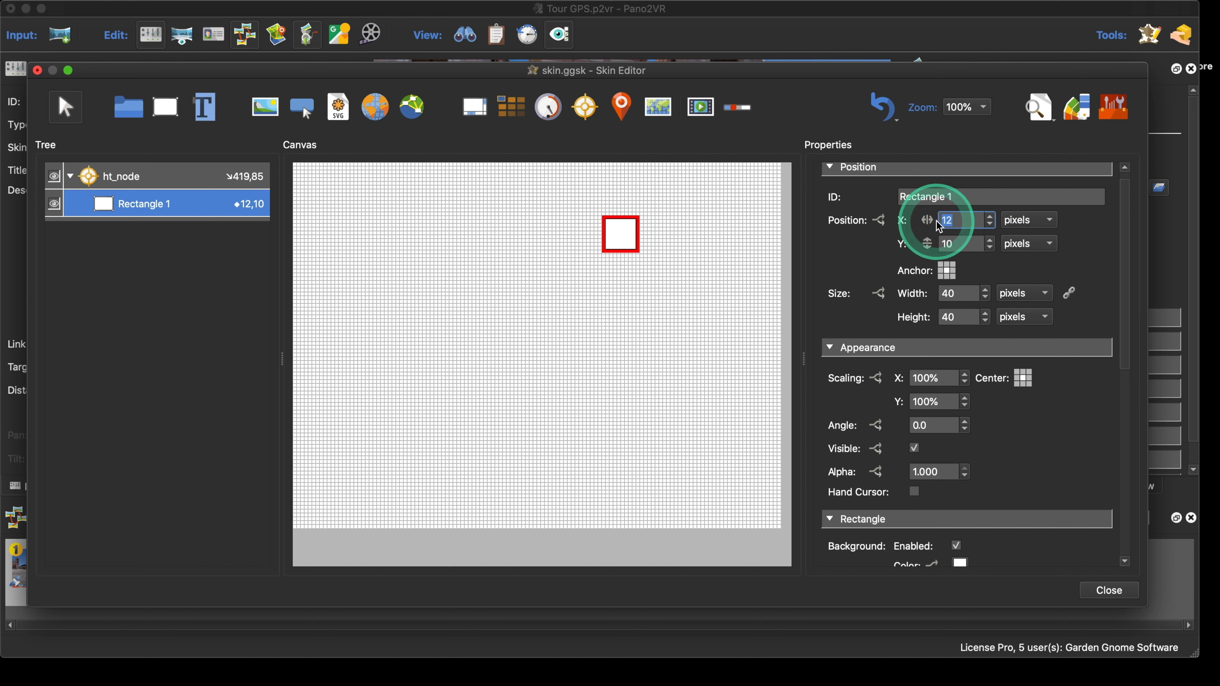
text(0)
key(Tab)
text(0)
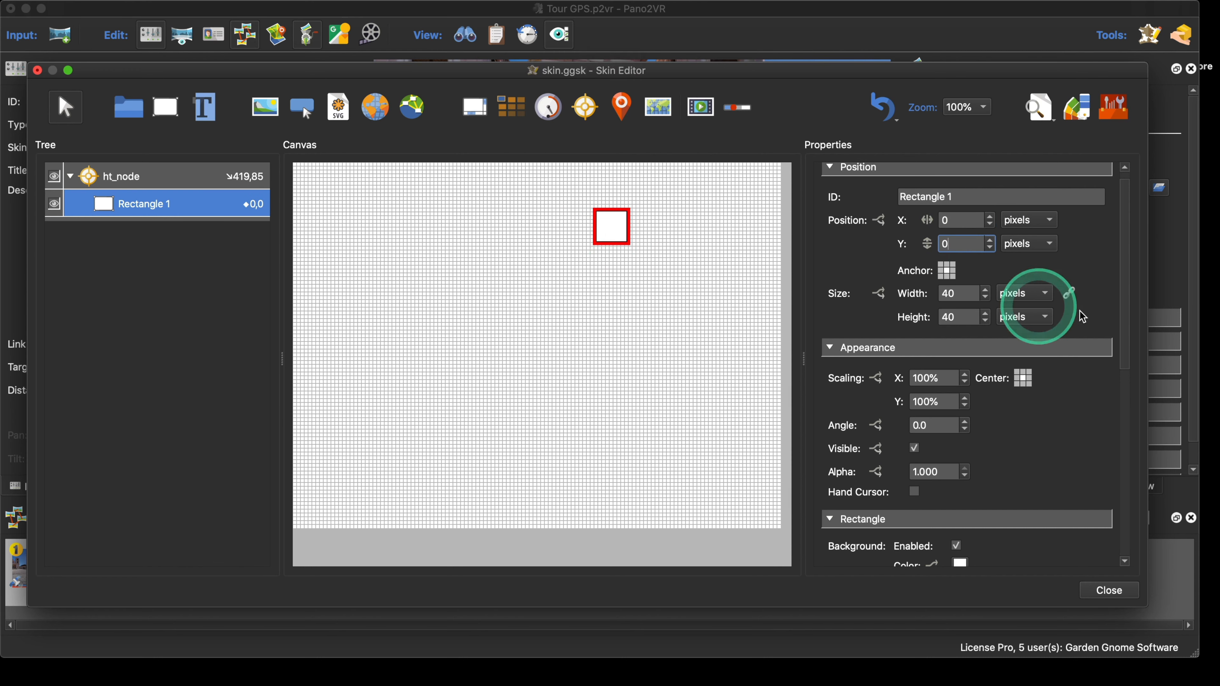
- Enable the rectangle's hand cursor and make it a borderless circle with border width 0 and radius 999
scroll(1081, 274, down, 5)
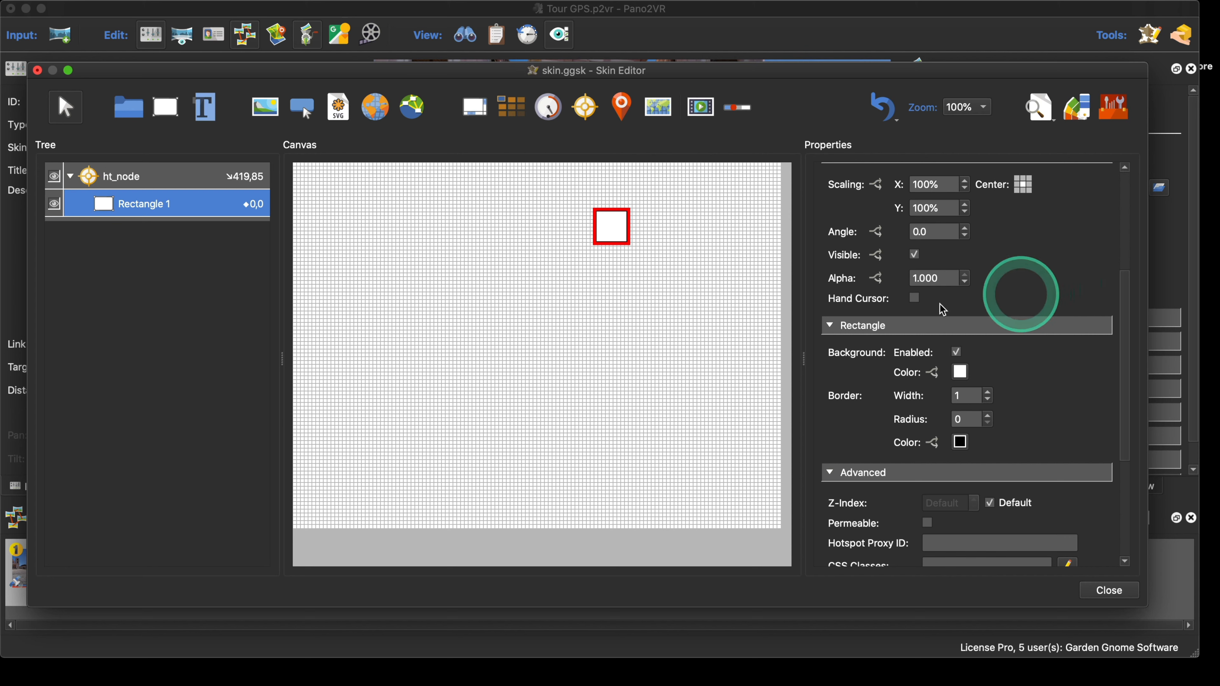
click(914, 298)
scroll(1049, 287, down, 3)
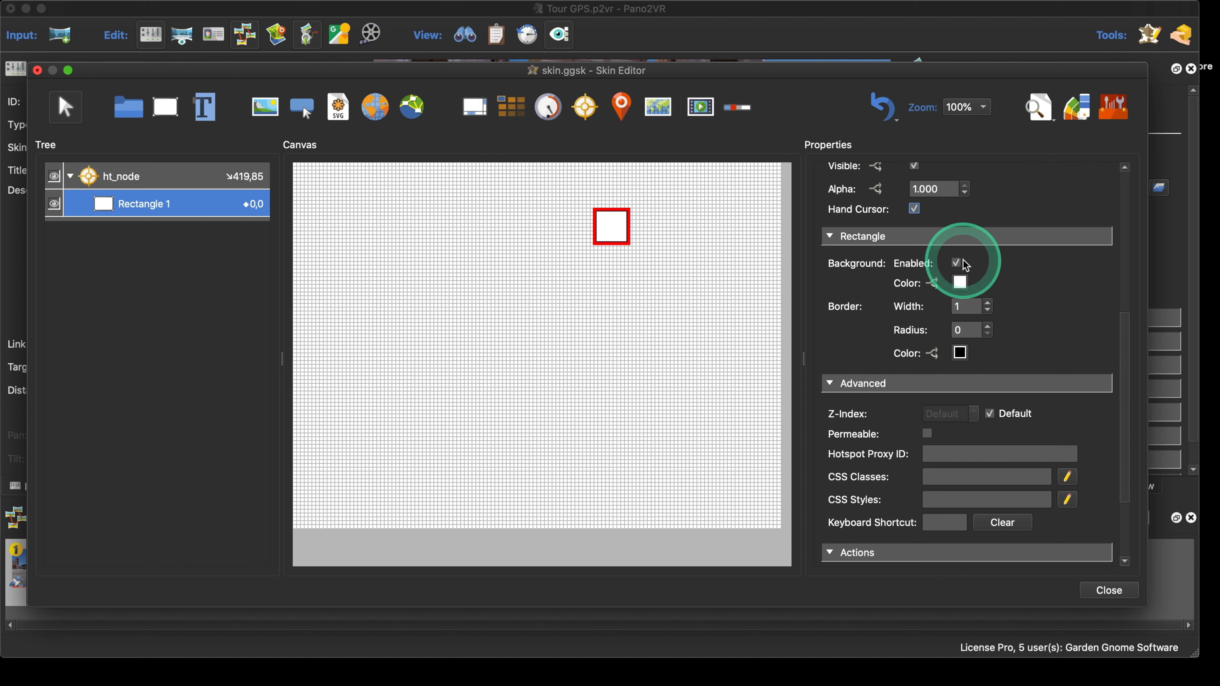
scroll(1076, 294, down, 3)
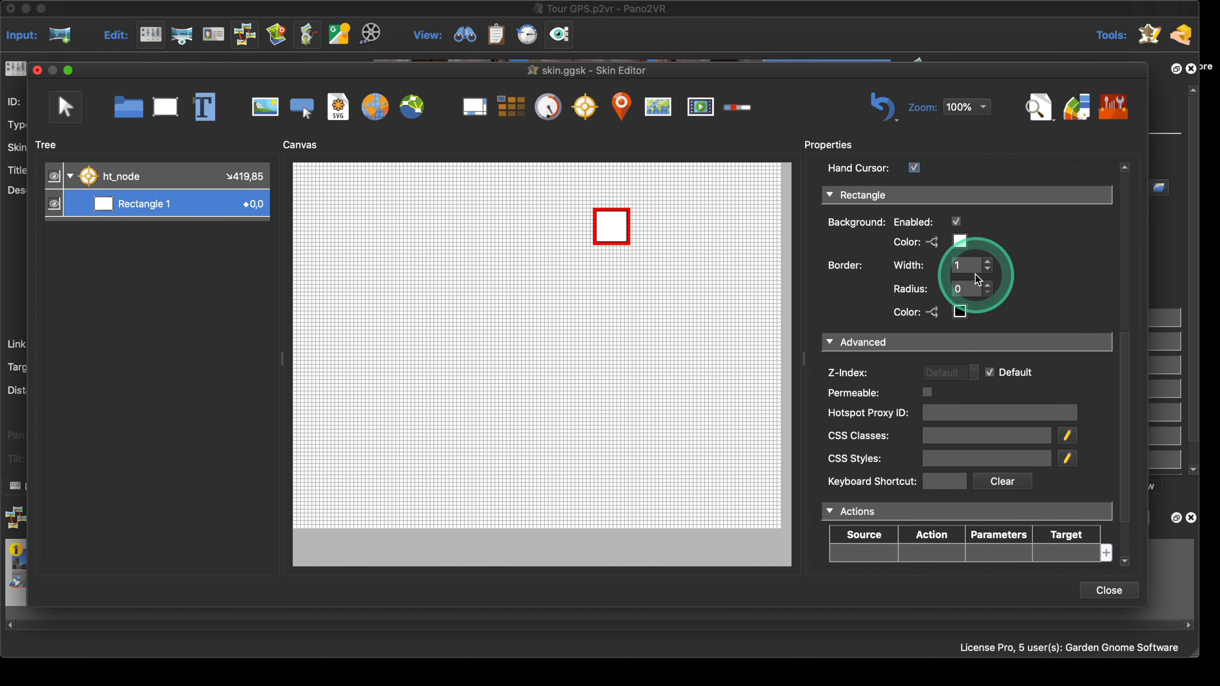
click(988, 270)
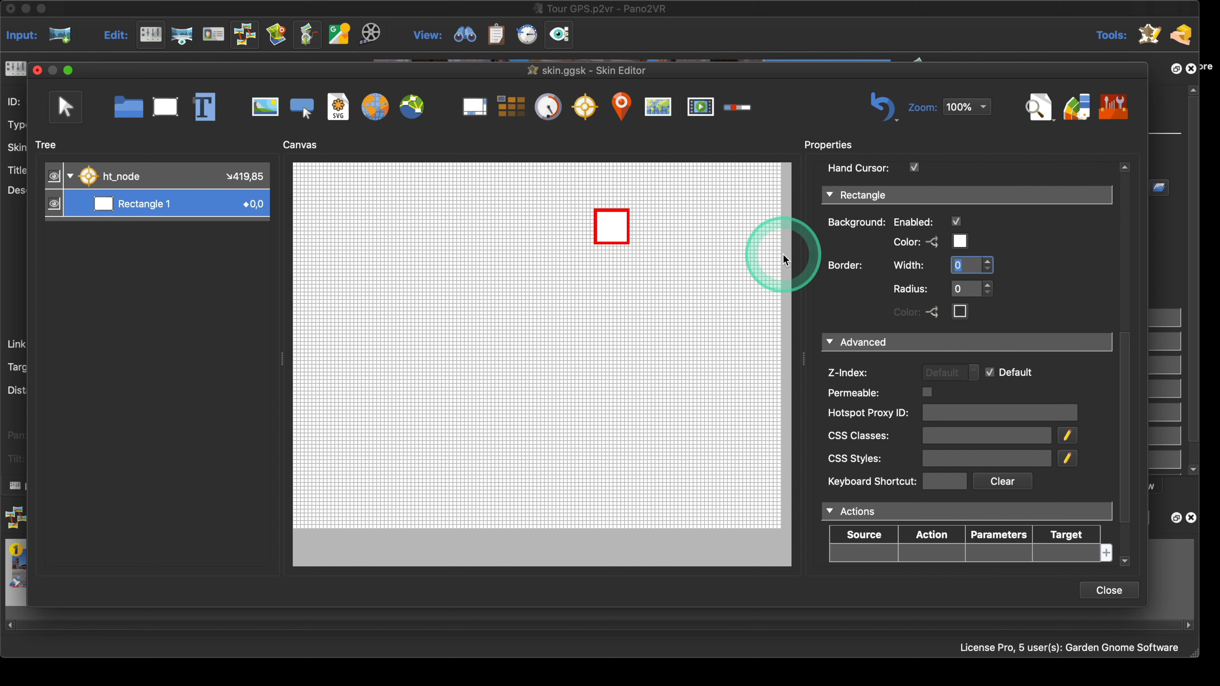
click(970, 289)
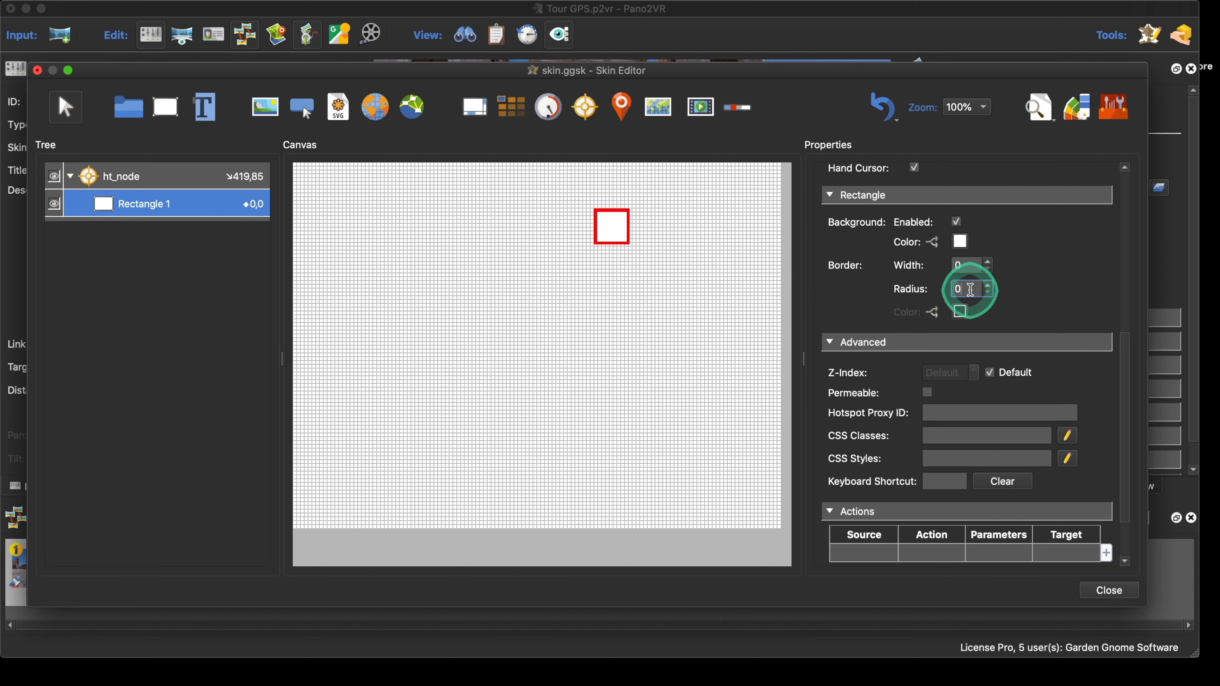
text(999)
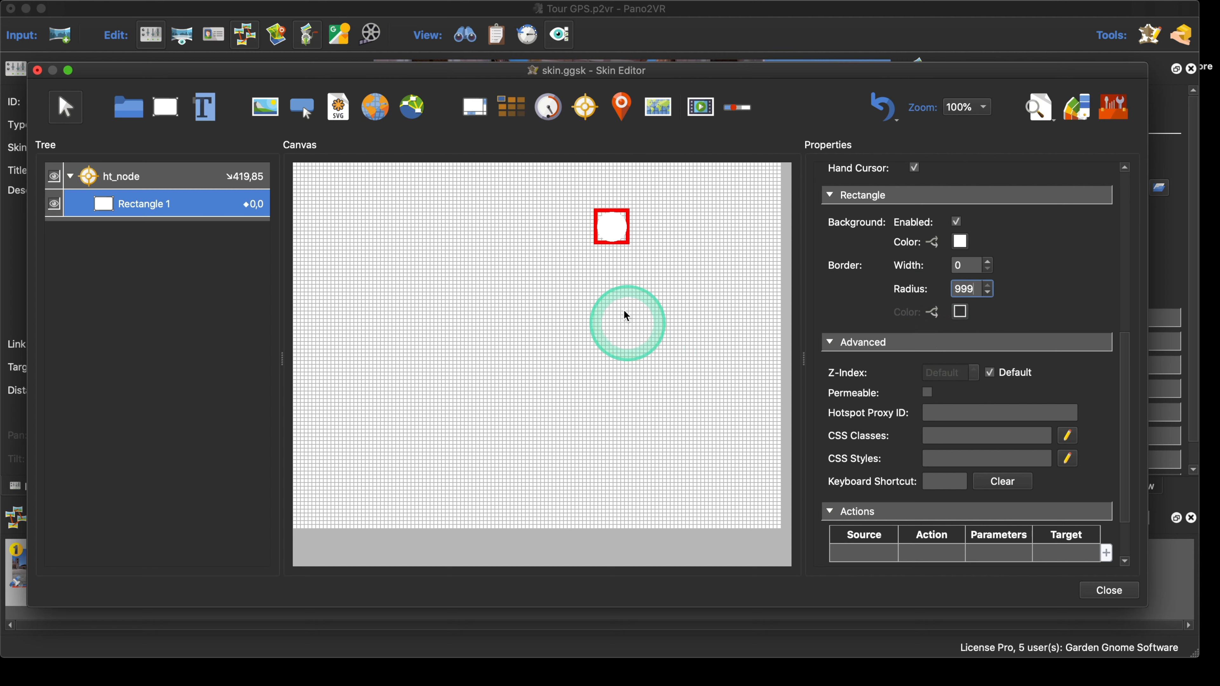
click(488, 275)
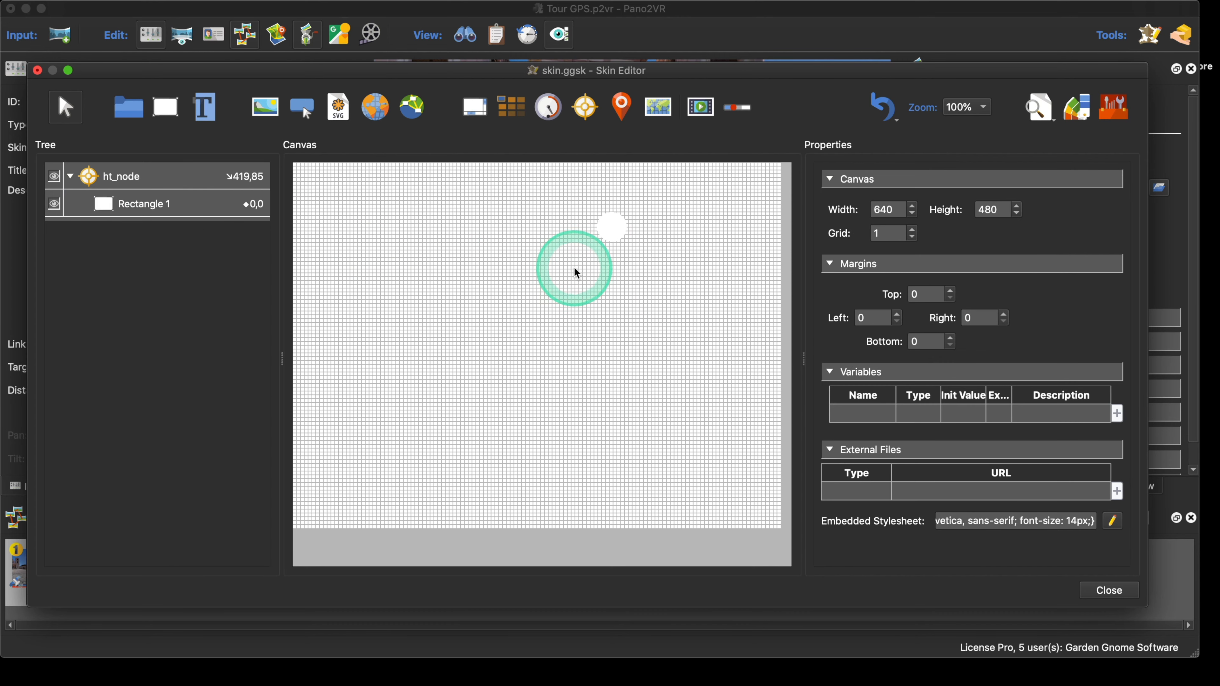
- Check the skin in the 640x480 live preview and close the preview window
click(1045, 113)
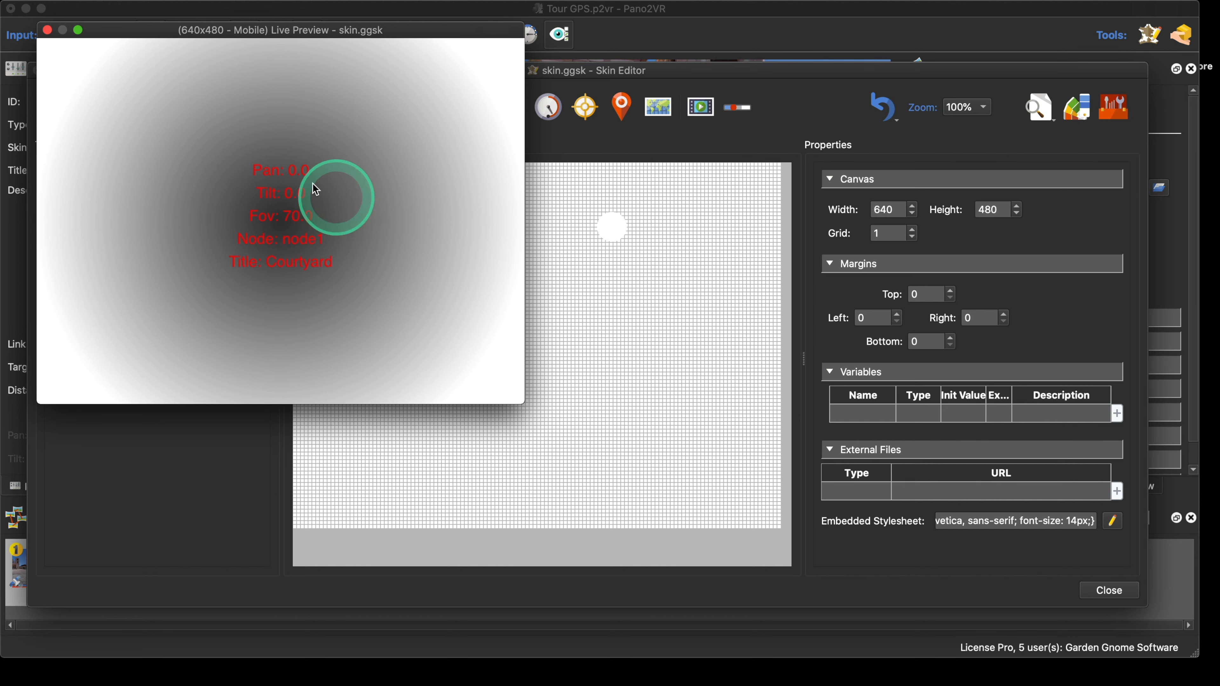
click(47, 29)
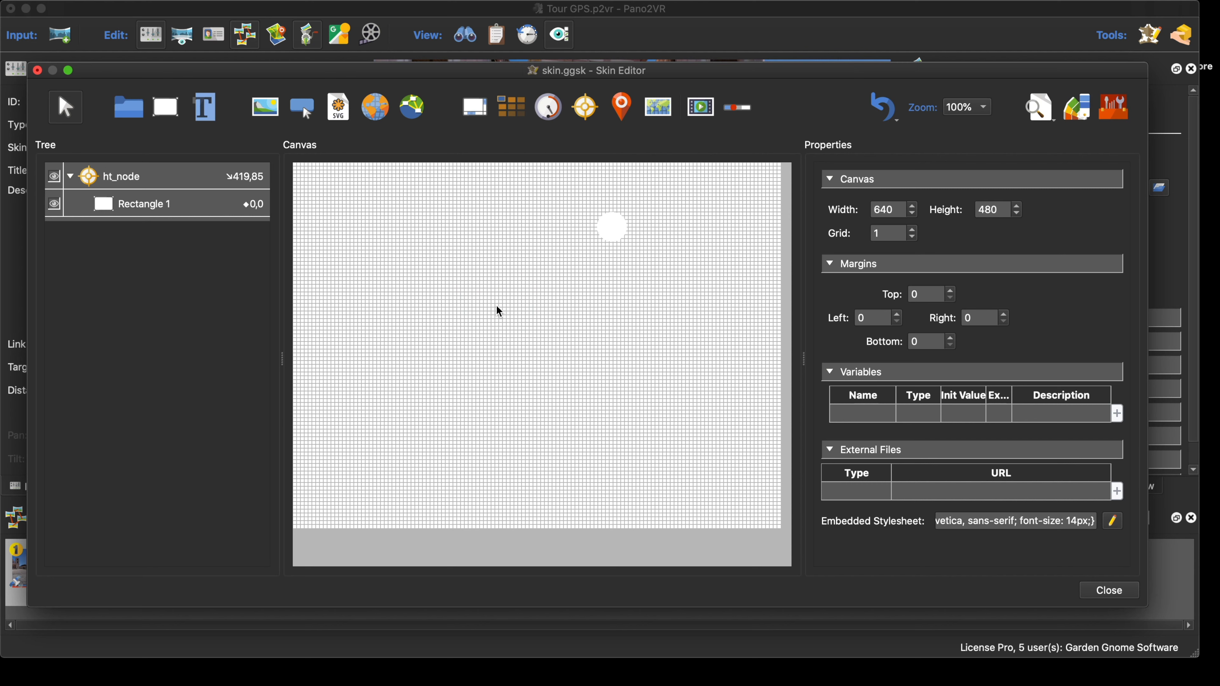
- Save the skin, generate the output and bring up the browser preview to check the circular hotspot
key(super+s)
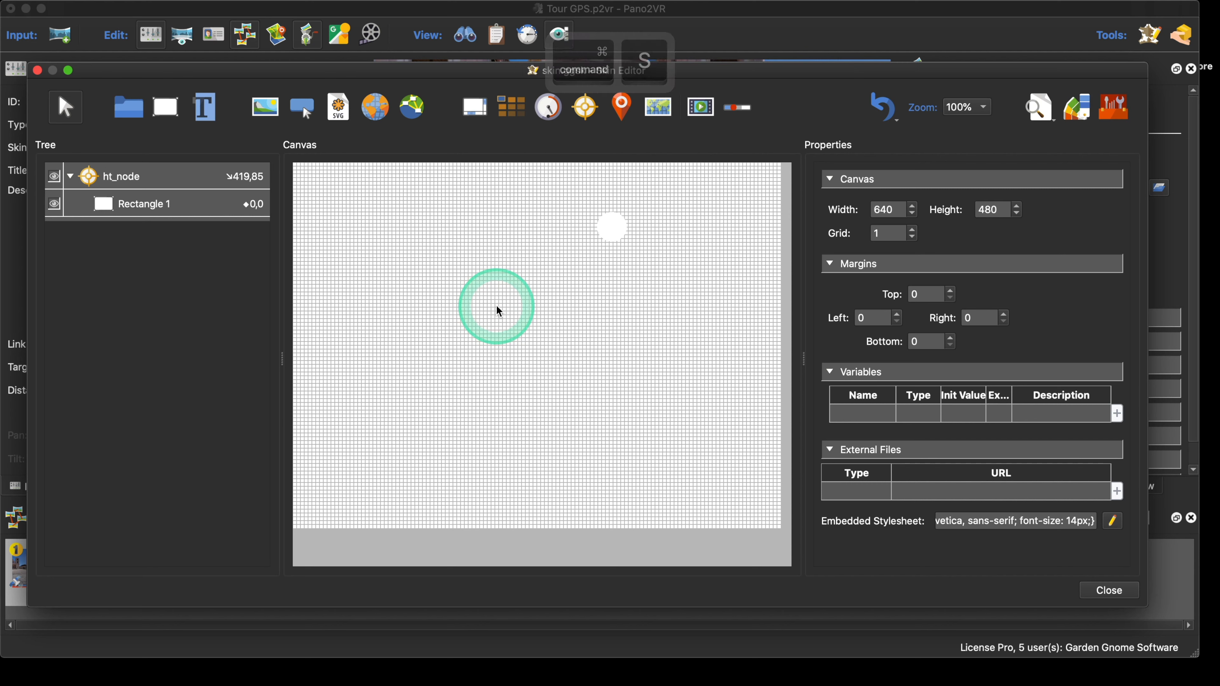
key(super+alt+g)
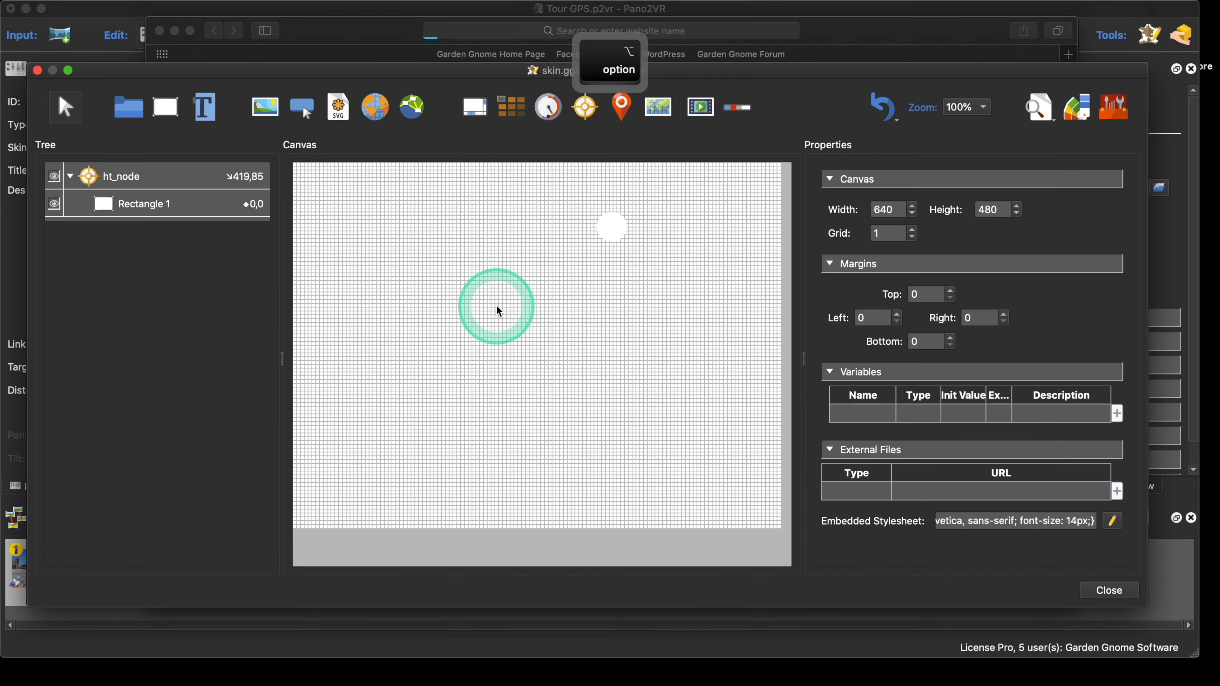
key(ctrl+Up)
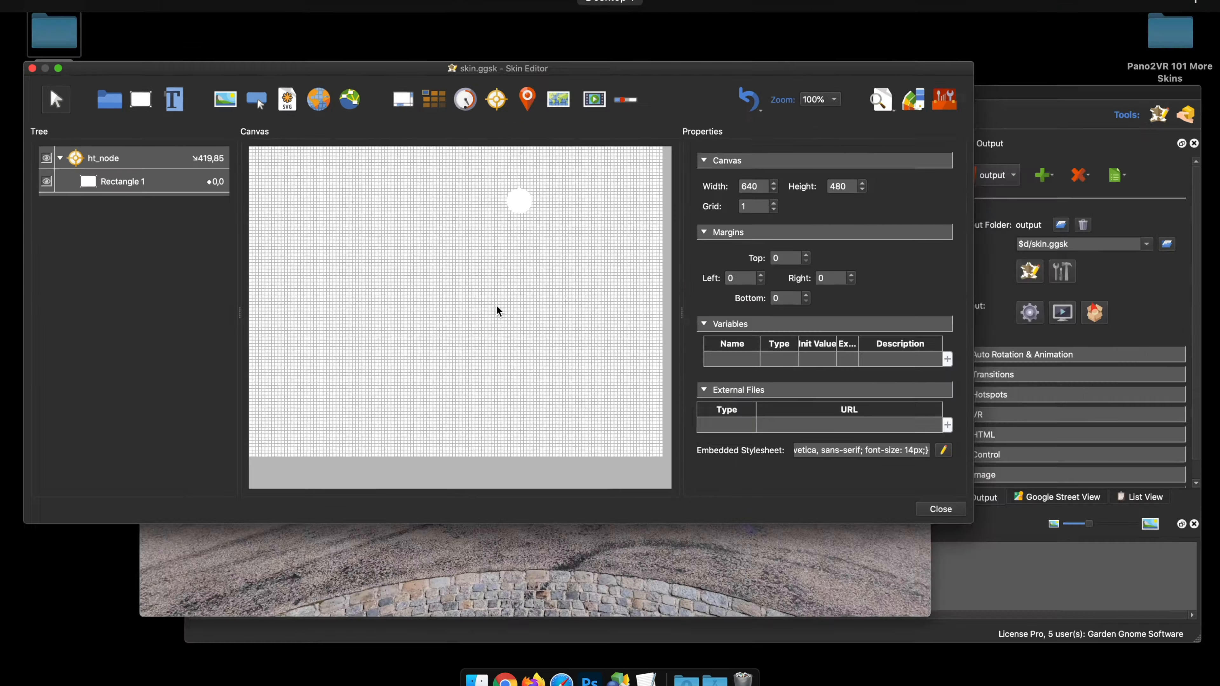
click(466, 410)
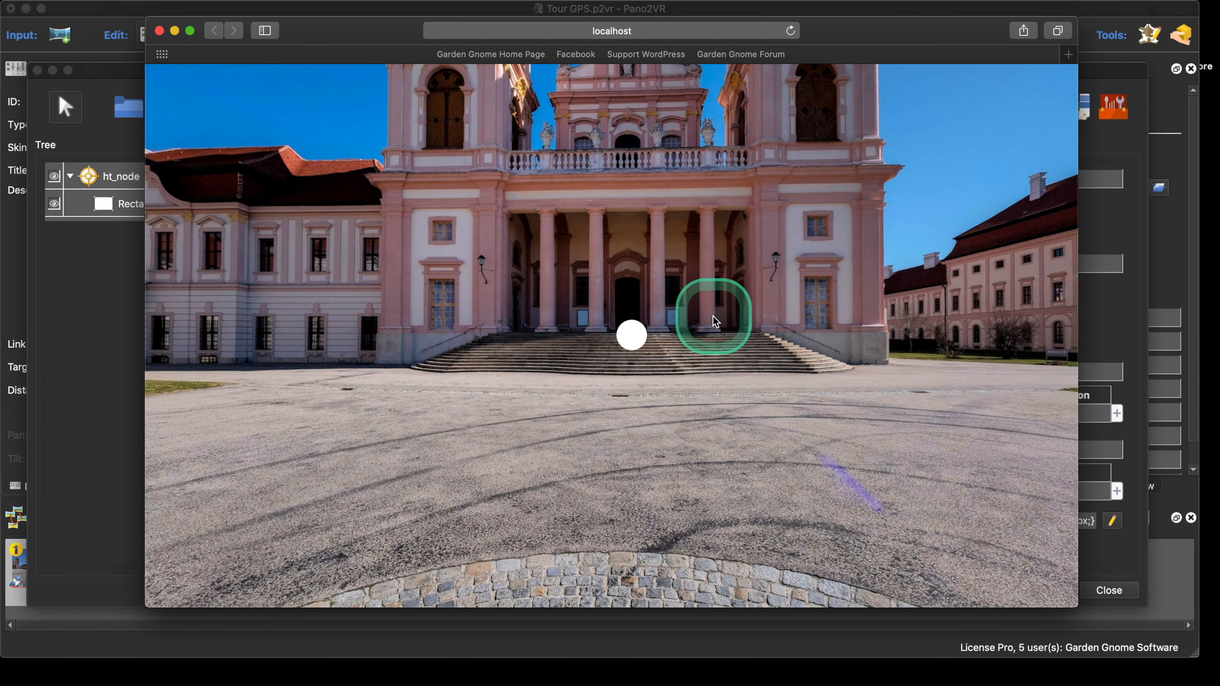
- Close the browser preview and rename the rectangle inside ht_node as HTImage
click(159, 30)
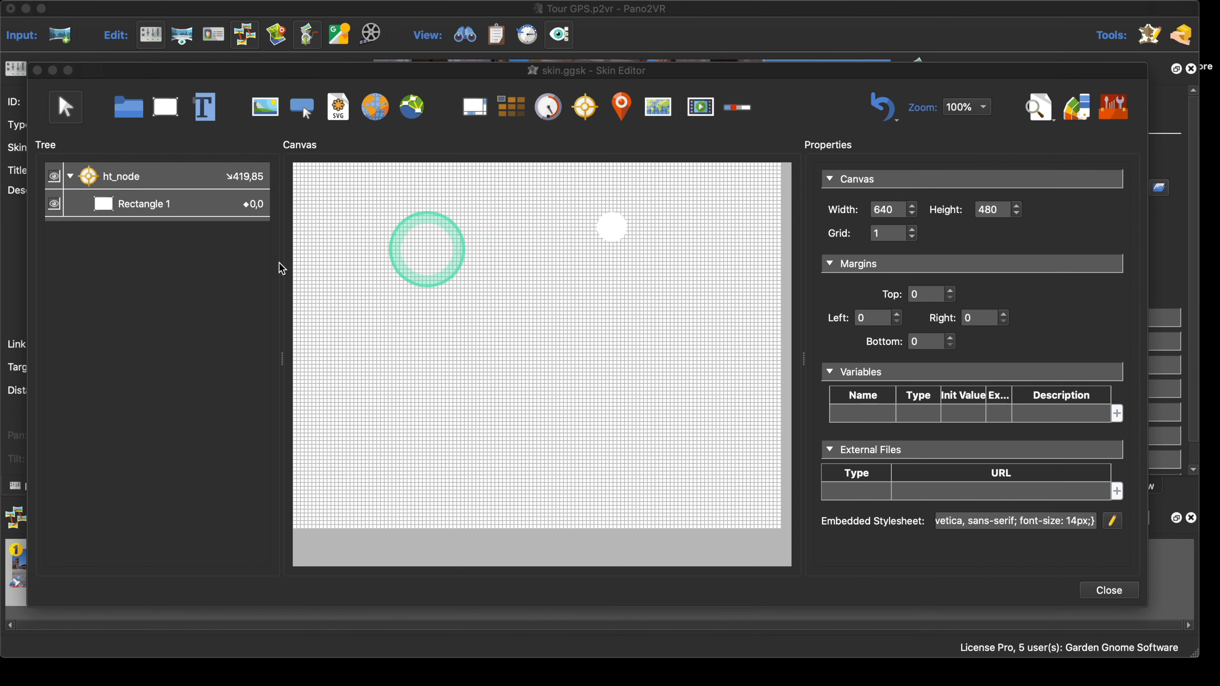
click(149, 205)
drag(978, 208, 886, 207)
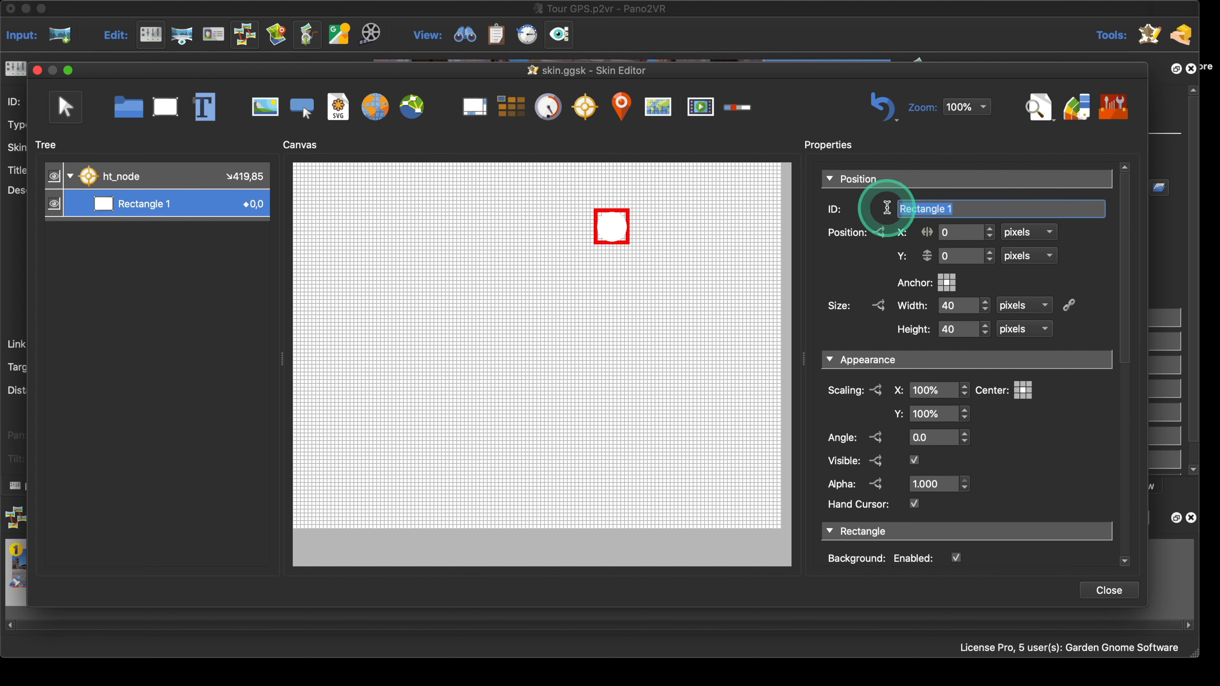
text(HTIm)
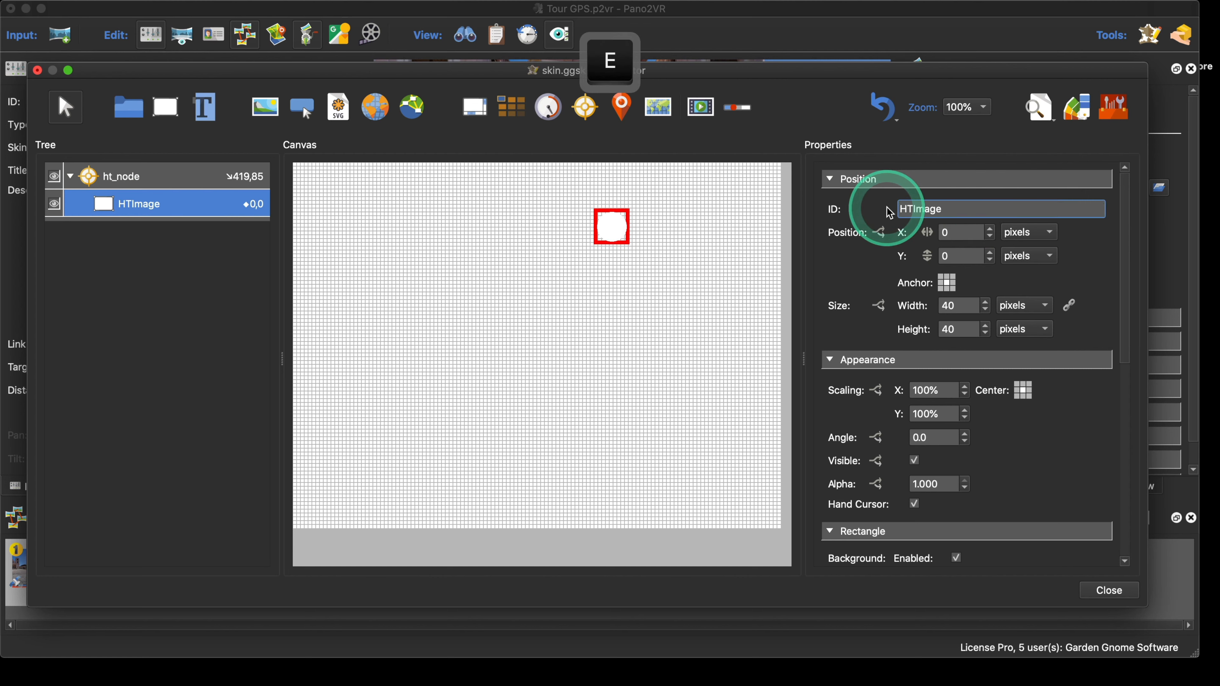
text(age)
click(134, 213)
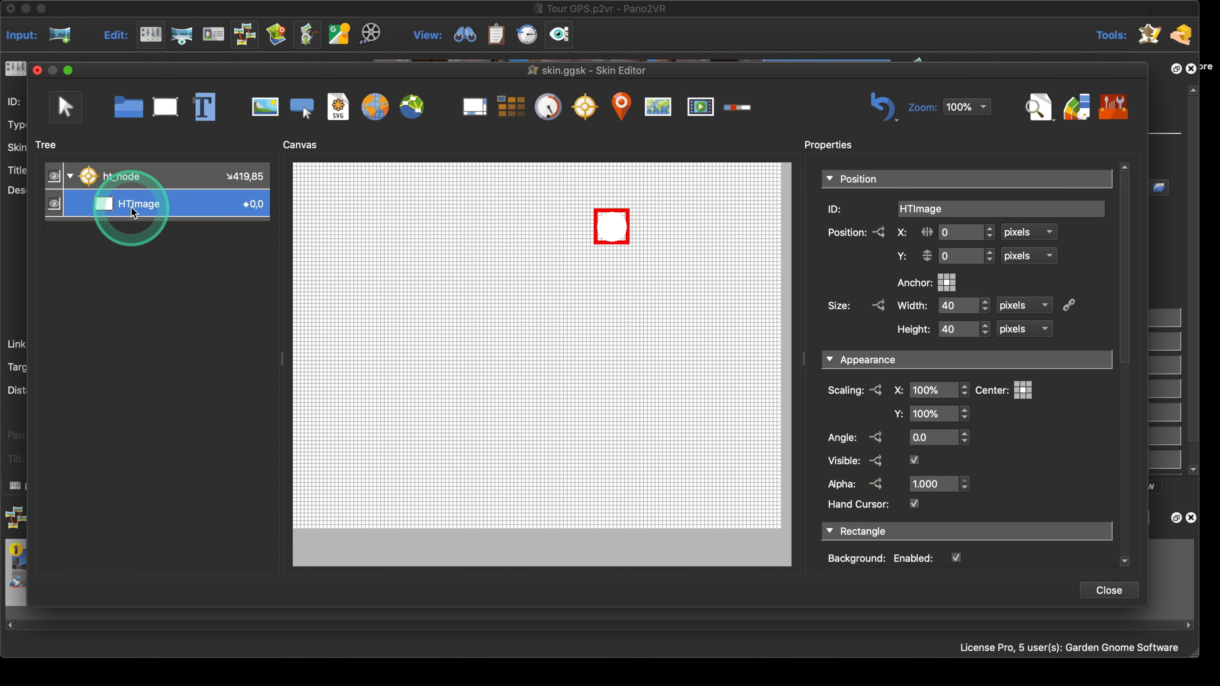
key(Escape)
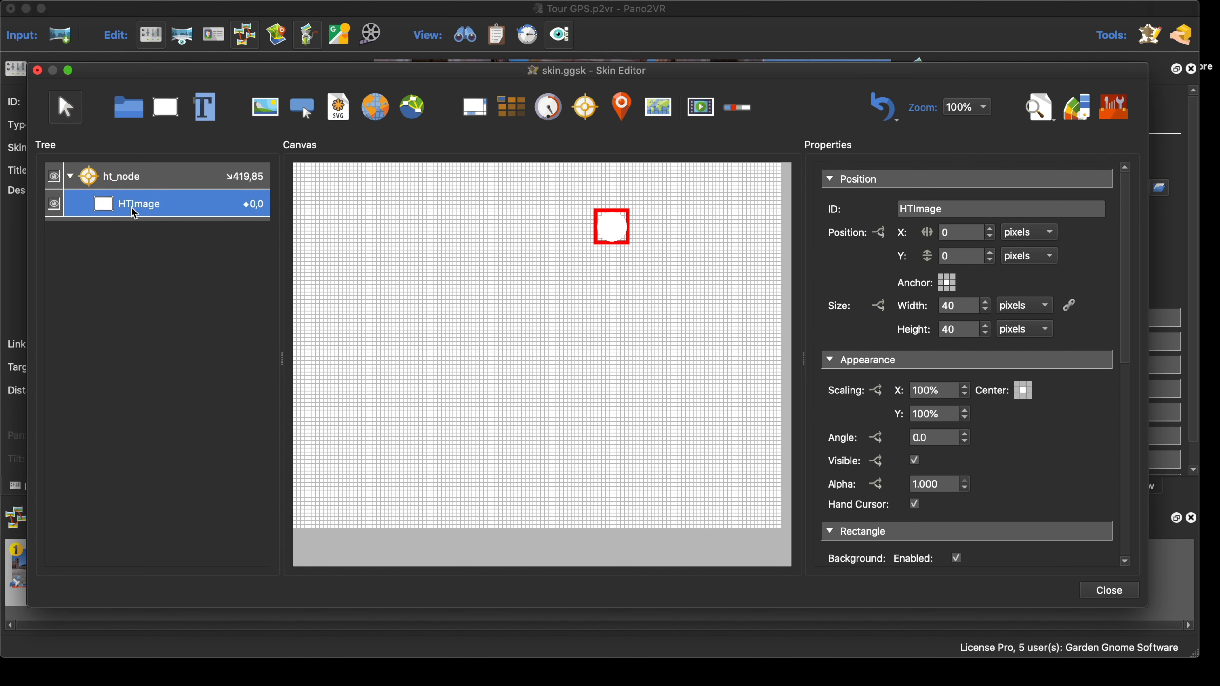
- Duplicate the HTImage rectangle by copying and pasting it
click(132, 208)
key(super+c)
key(super+v)
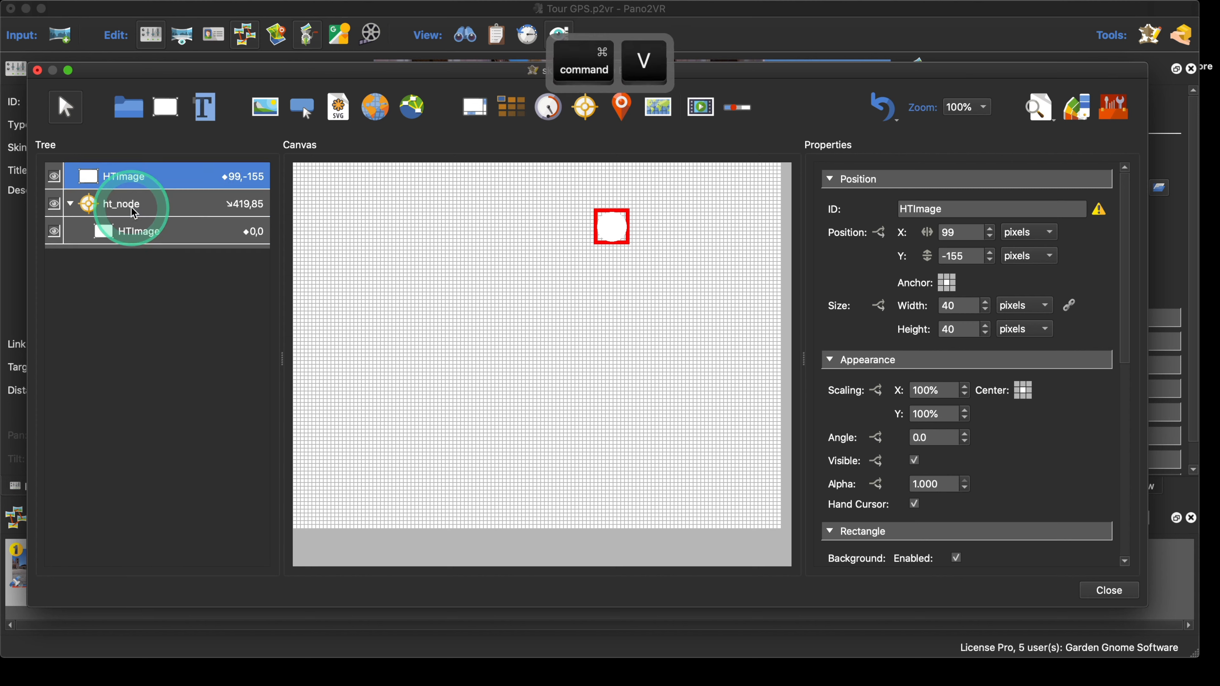
- Rename the pasted rectangle as HTImageDot and nest it inside ht_node above HTImage
click(135, 177)
click(813, 175)
click(953, 208)
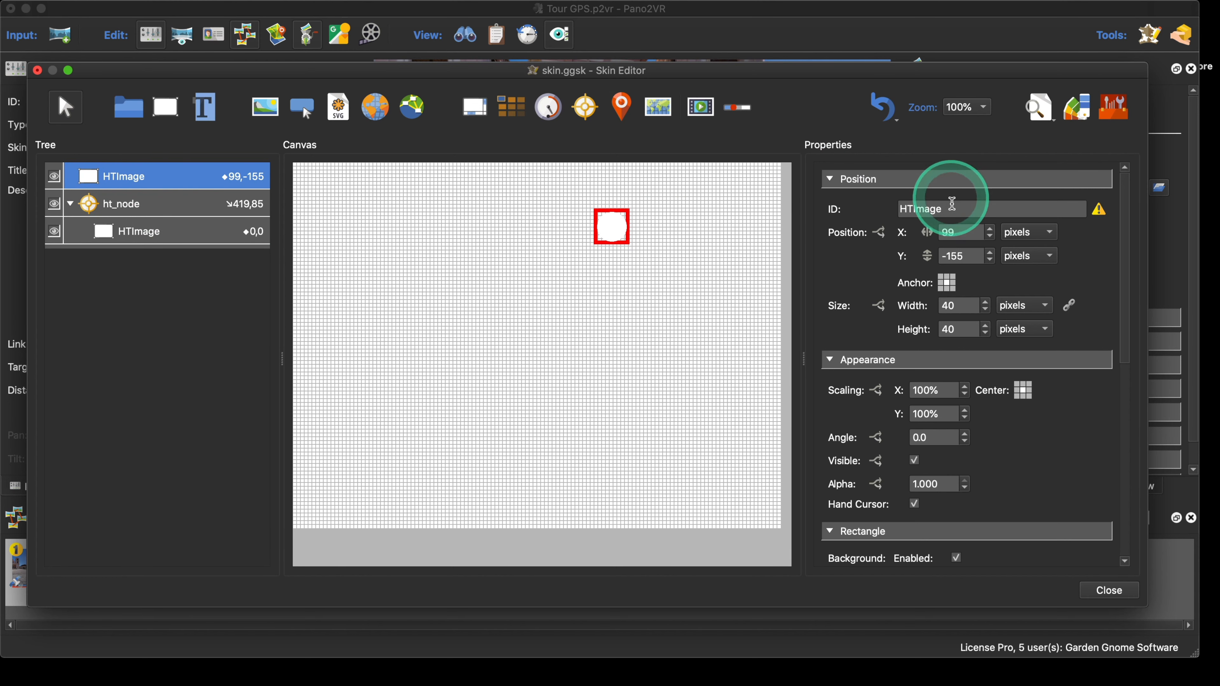
text(Dot)
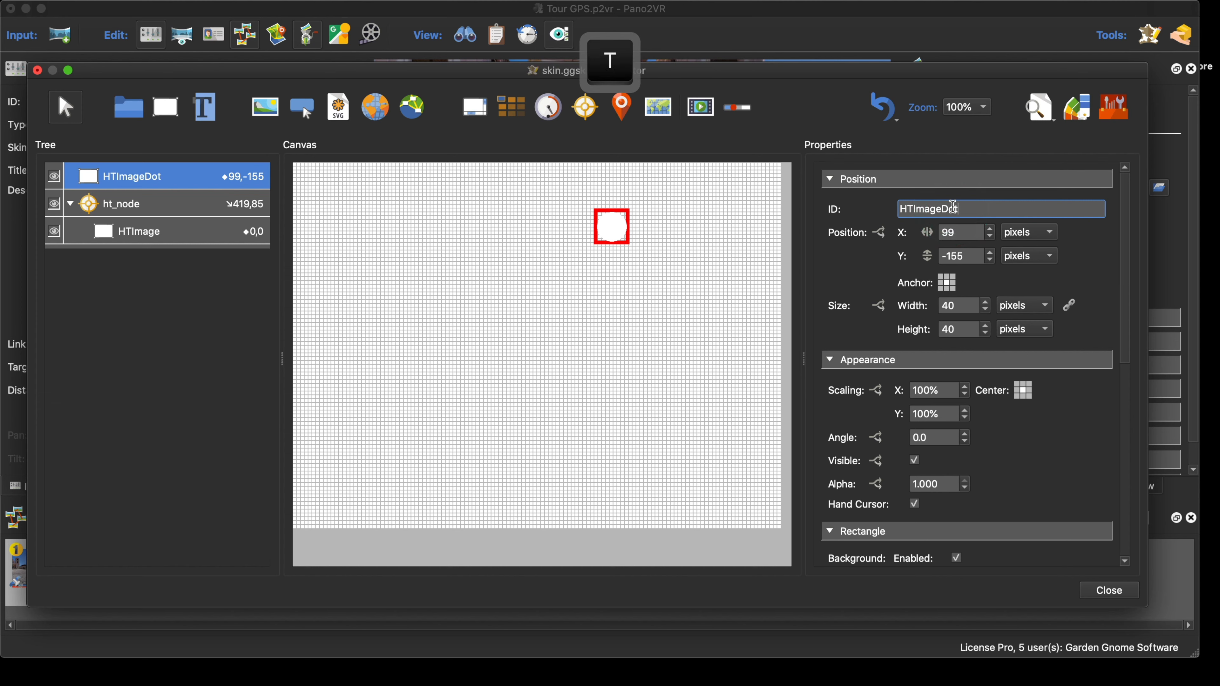
click(889, 245)
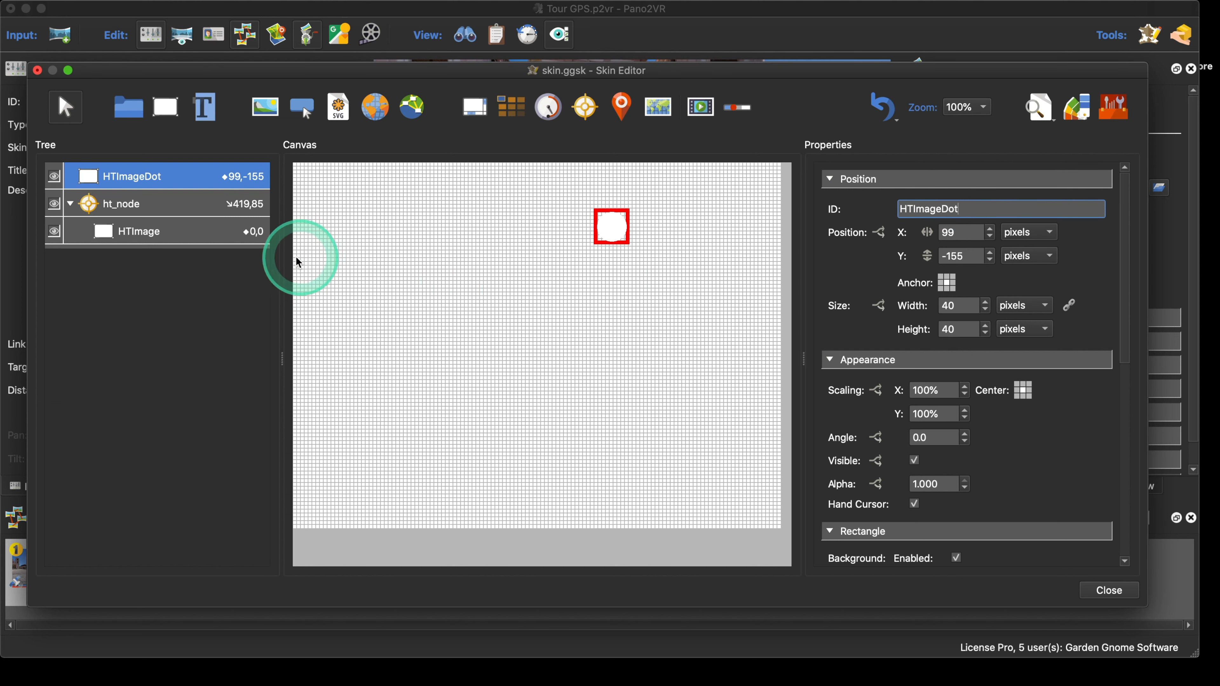
drag(145, 180, 141, 209)
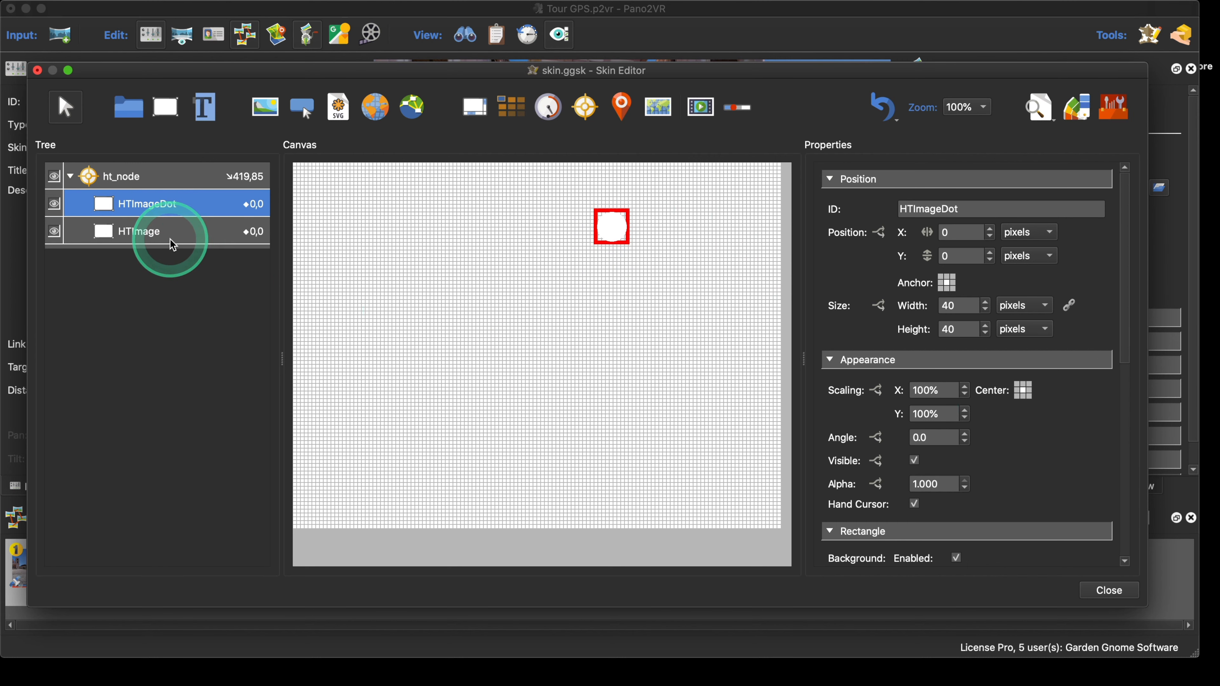
- Give HTImageDot a black background colour and set its size to 20 × 20 pixels
scroll(1024, 415, down, 5)
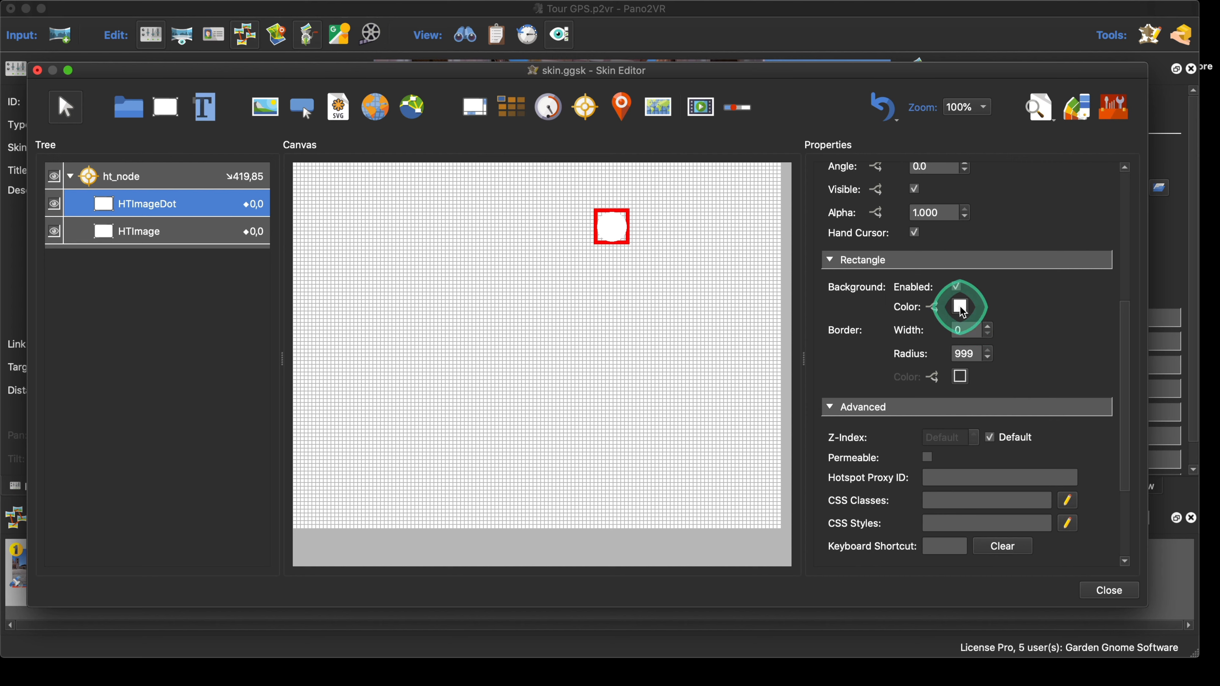
click(961, 307)
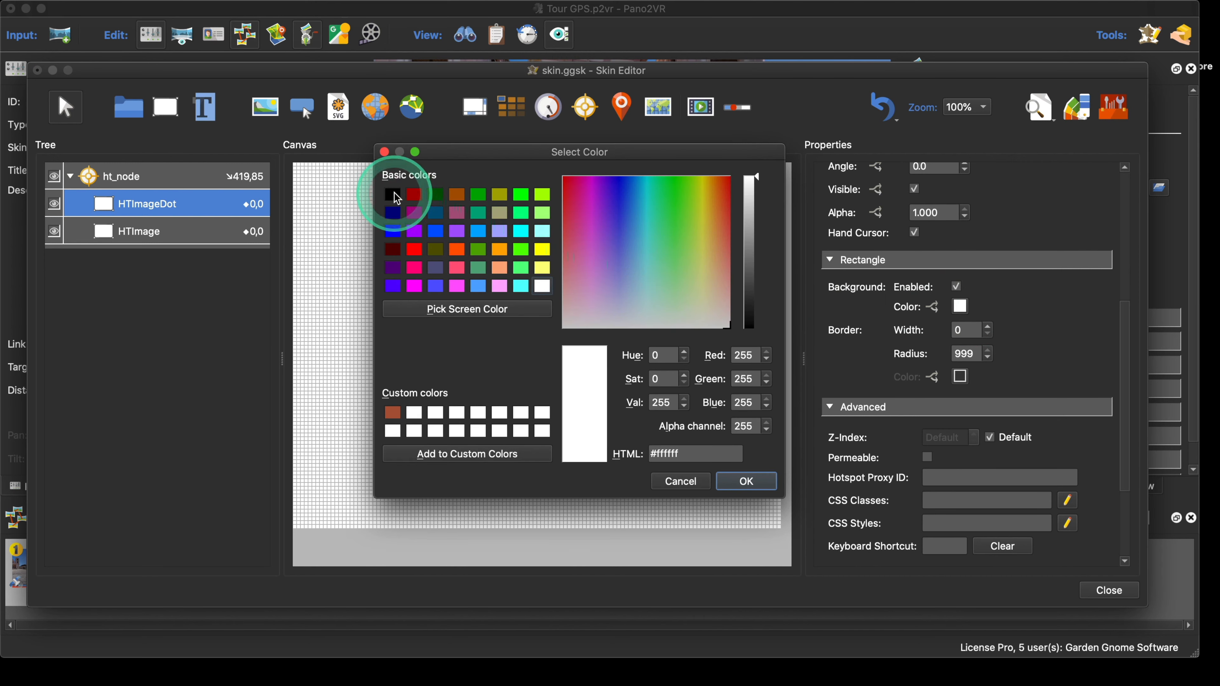
click(393, 195)
click(746, 481)
click(960, 307)
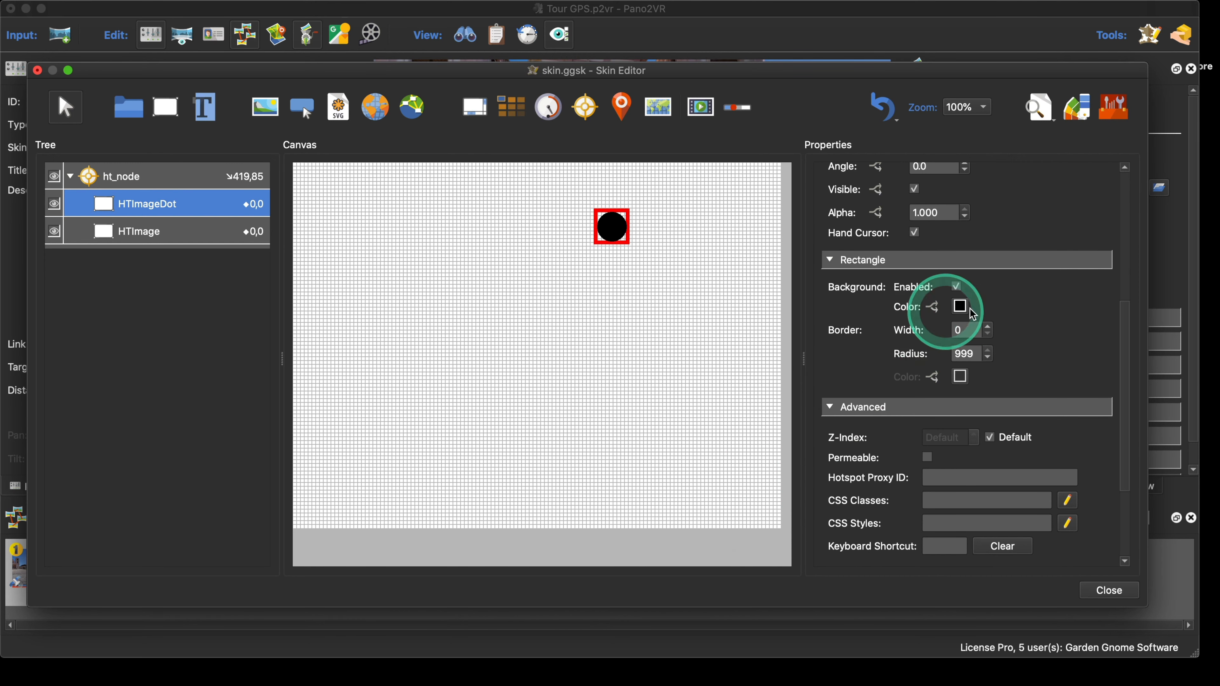
click(728, 298)
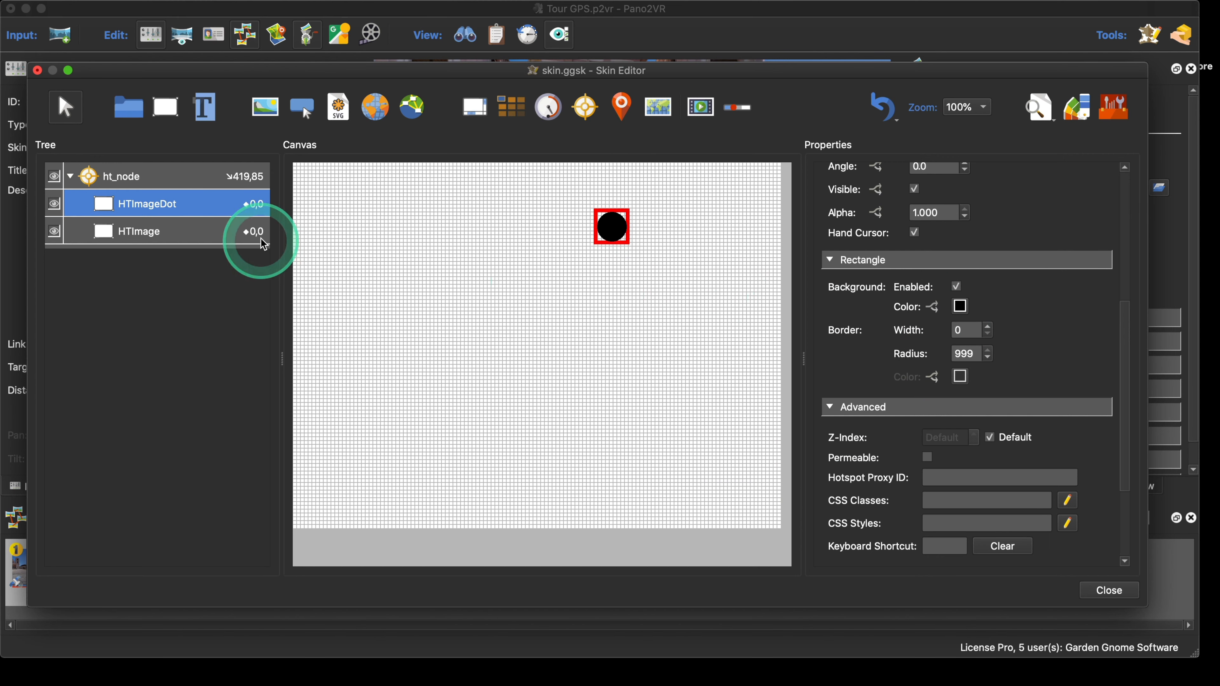
scroll(1037, 276, up, 5)
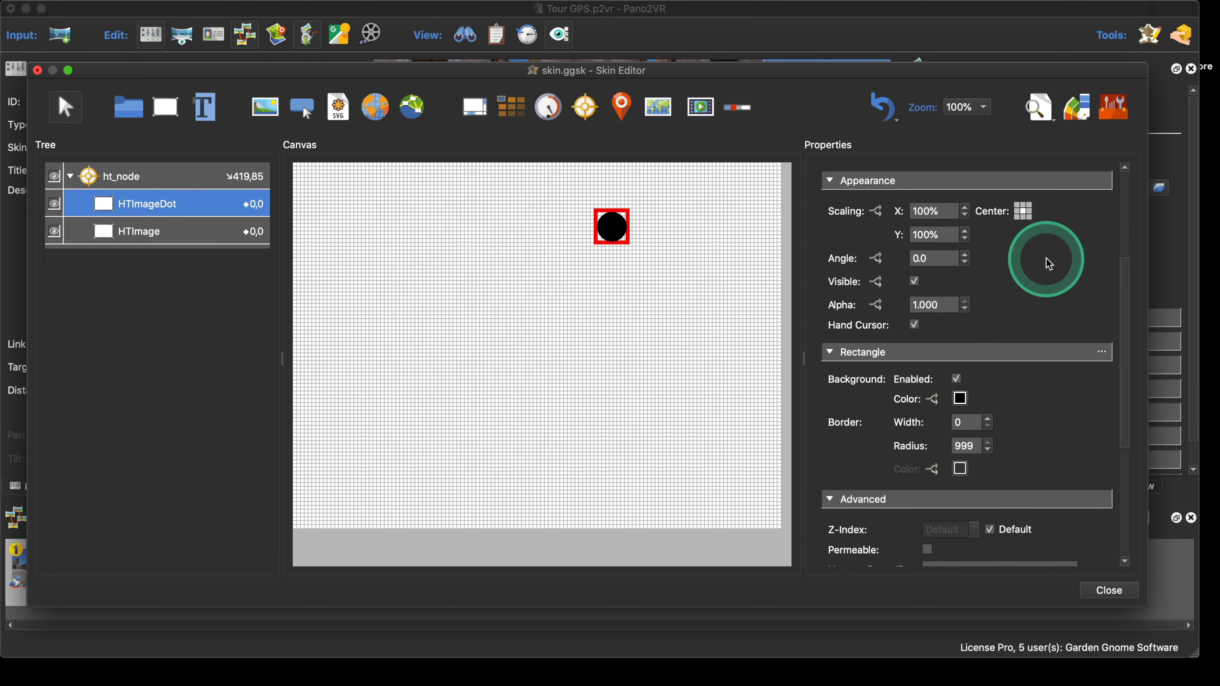
click(193, 253)
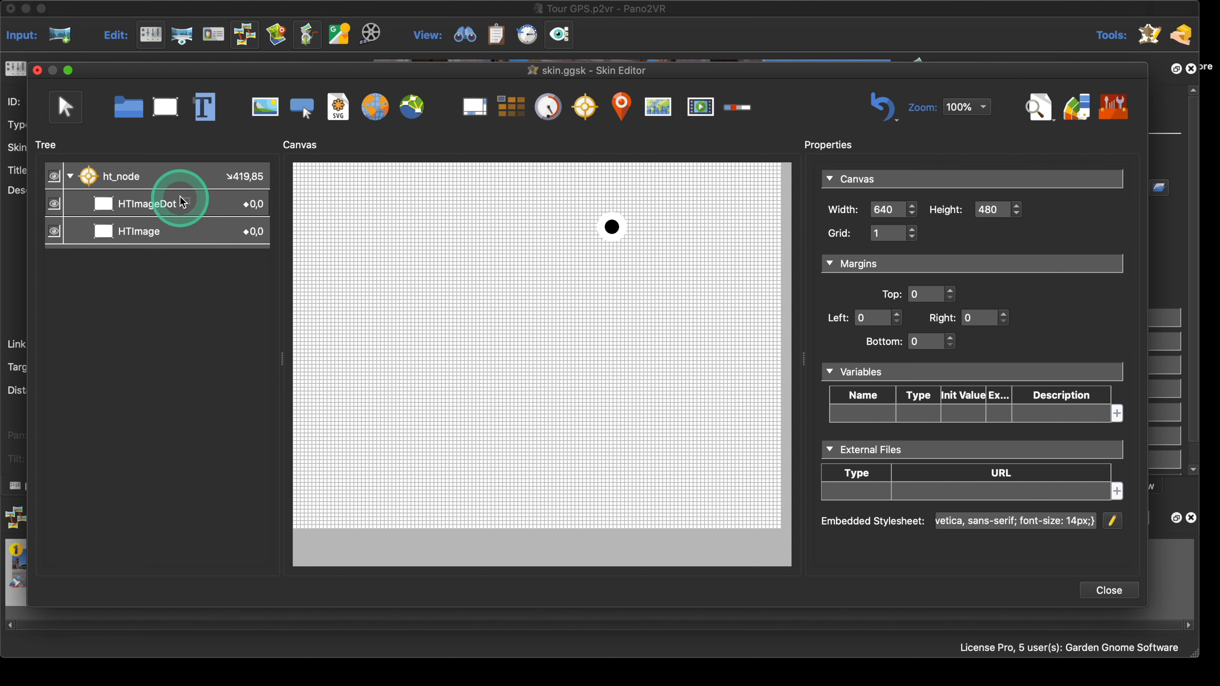
- Try HTImage above HTImageDot in the tree to compare the stacking order, and return HTImageDot to the first place
drag(182, 202, 182, 192)
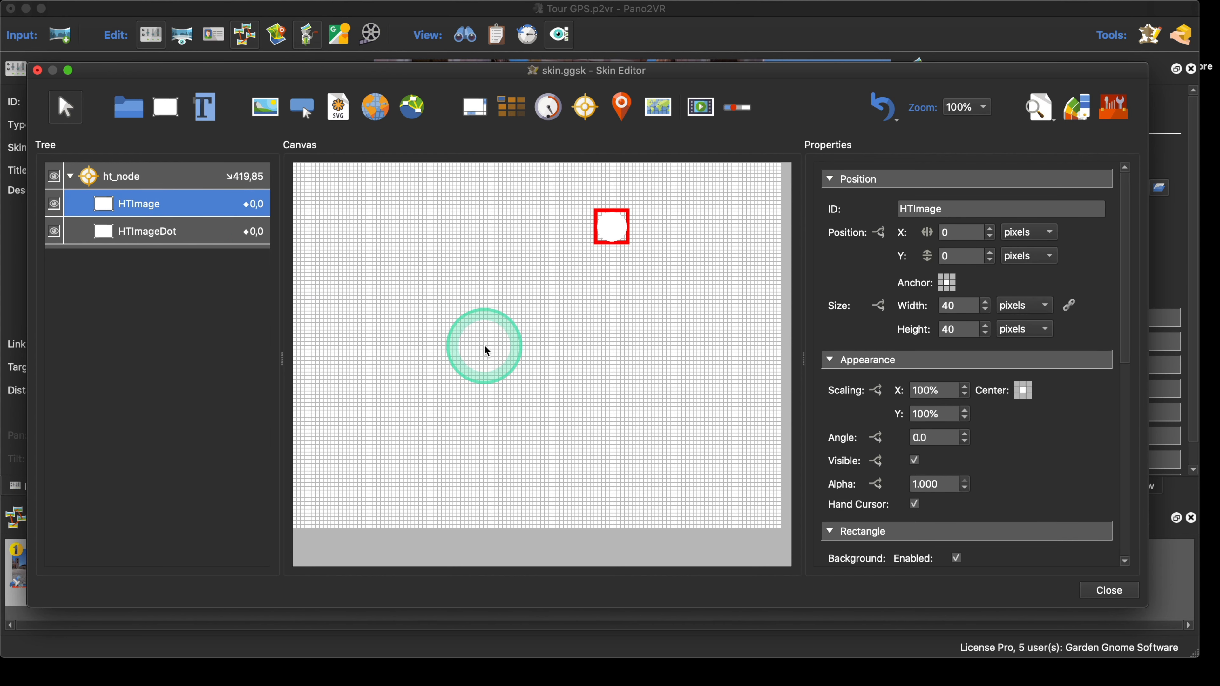
click(467, 337)
click(136, 195)
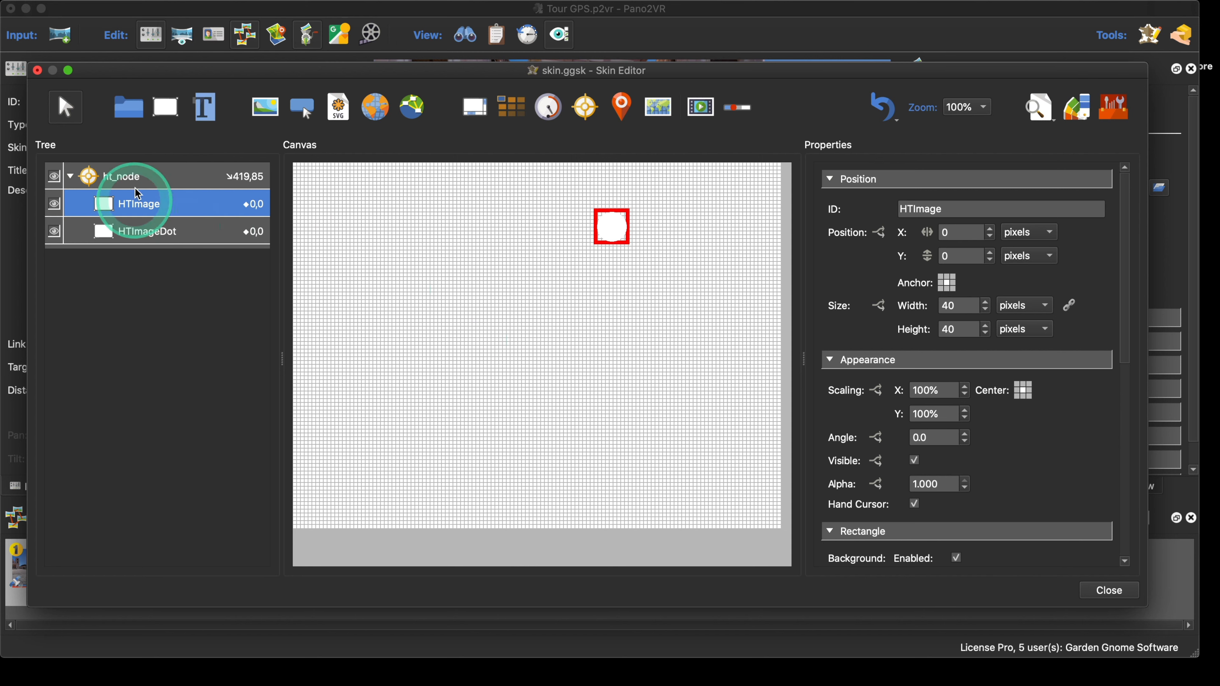
drag(137, 194, 170, 193)
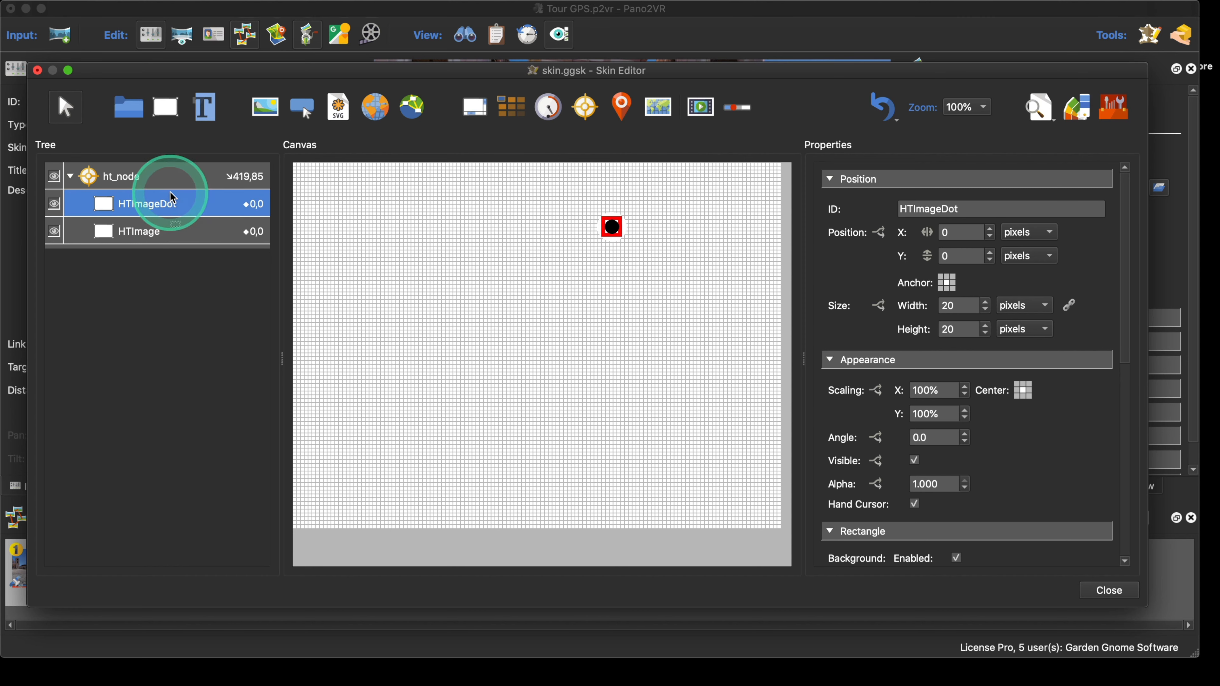
click(84, 206)
drag(84, 205, 564, 294)
click(564, 294)
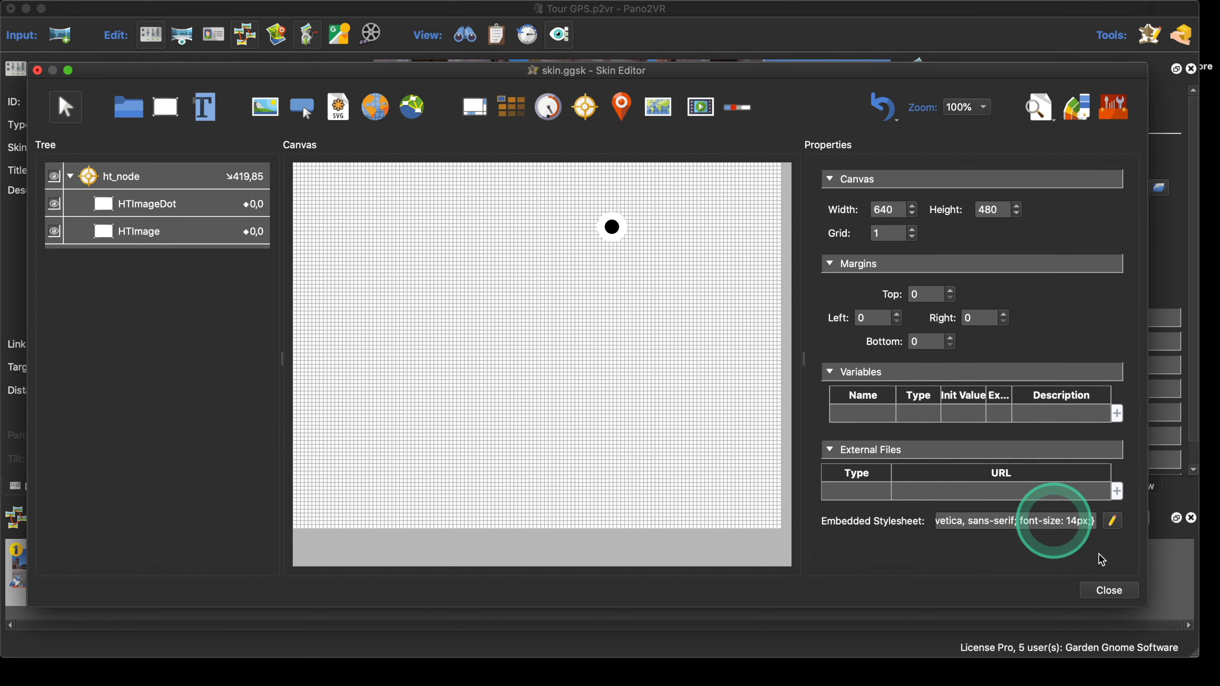
- Save the skin, regenerate the output, and check the black-dotted hotspot in the browser preview before closing it
key(super+s)
key(super+alt+g)
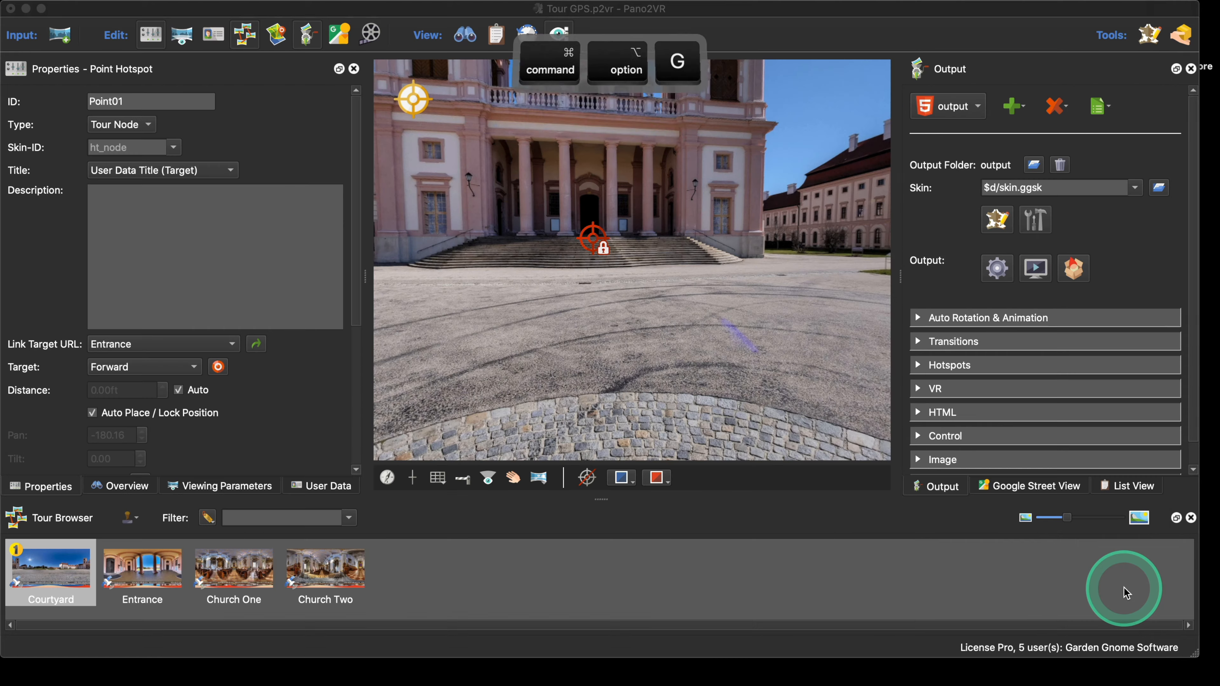
key(Return)
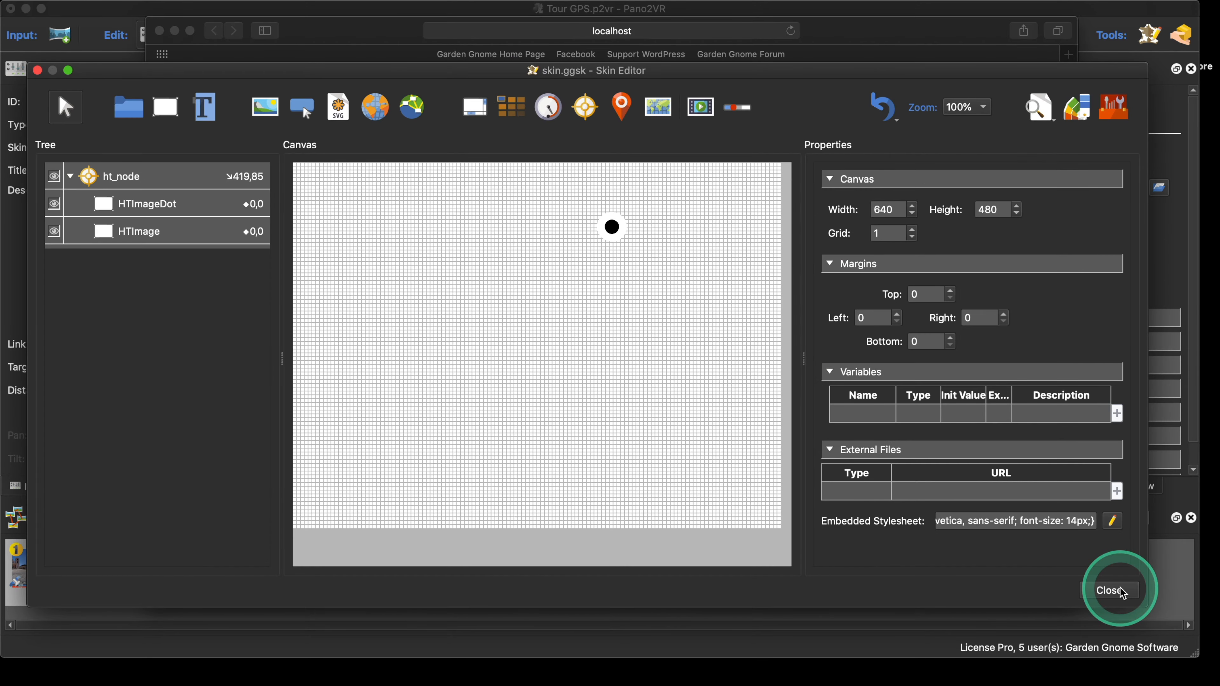
key(F4)
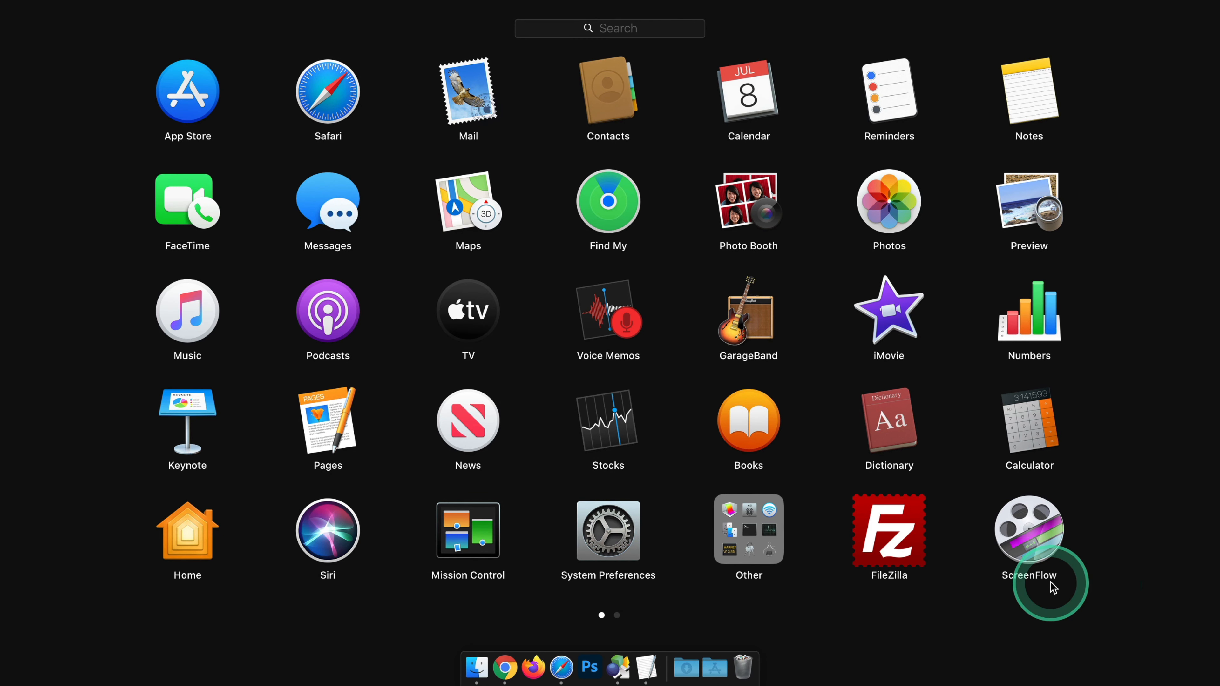
key(F4)
key(F3)
click(561, 667)
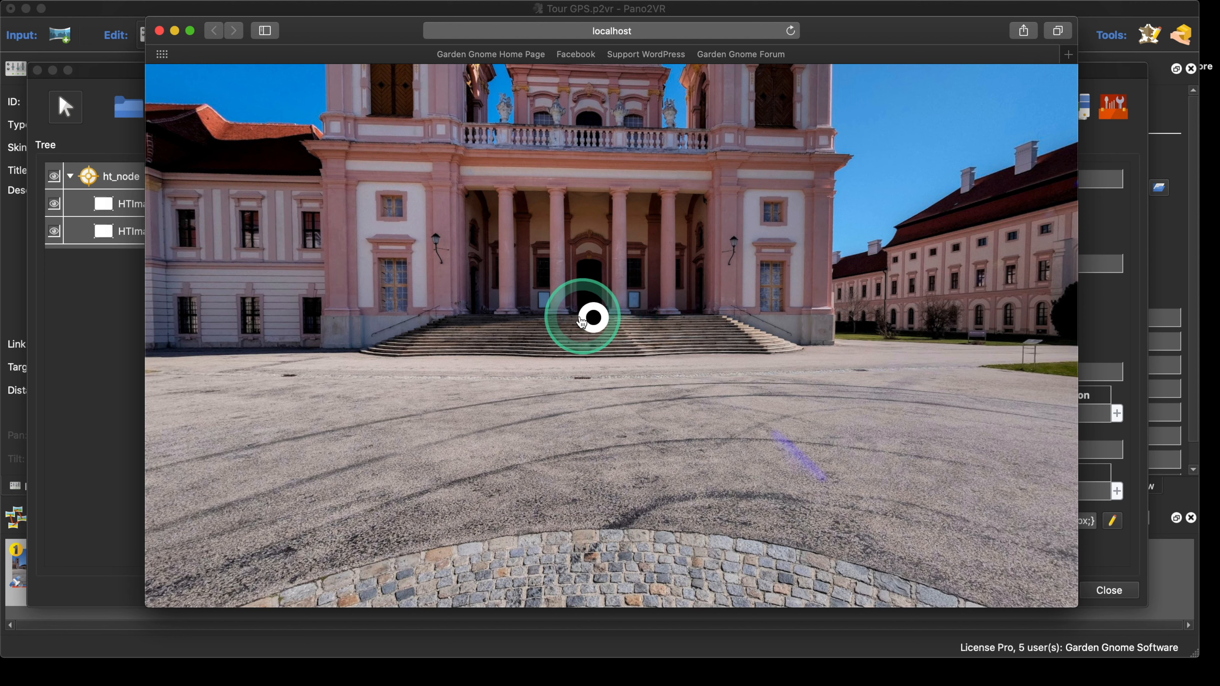
click(159, 32)
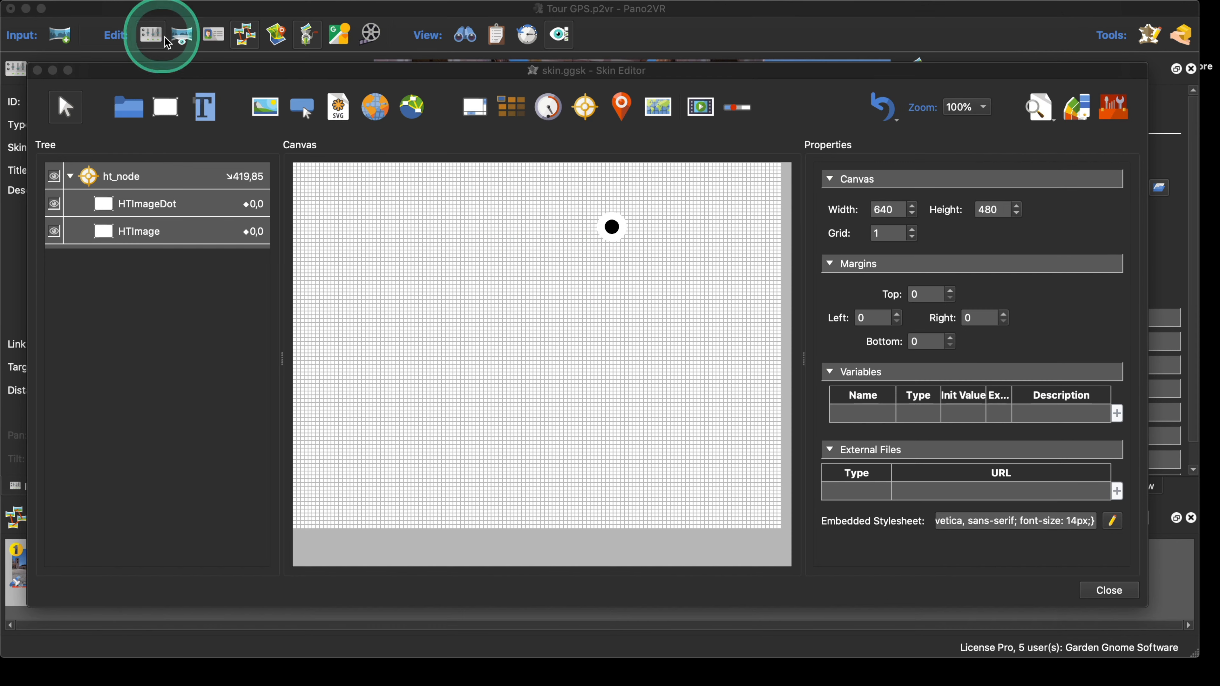
- Create an action on the ht_node template with Mouse Click as its source and Open Next Panorama as its action
click(623, 296)
click(137, 183)
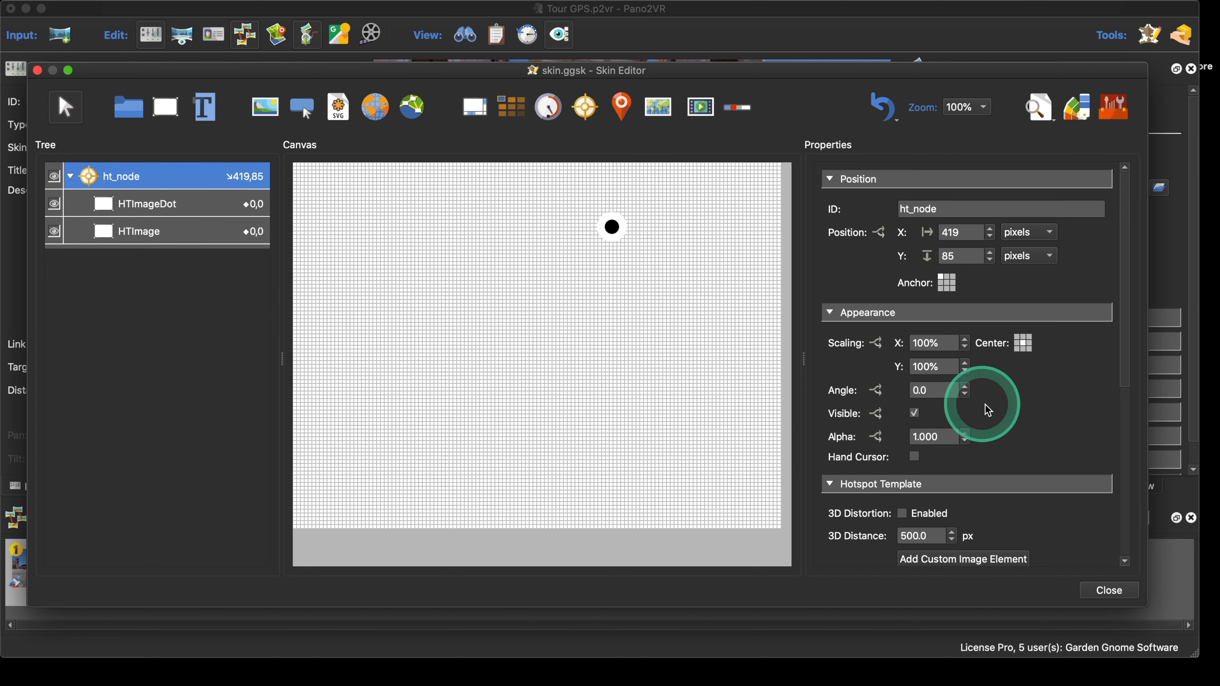
scroll(1019, 417, down, 1)
scroll(1019, 417, down, 10)
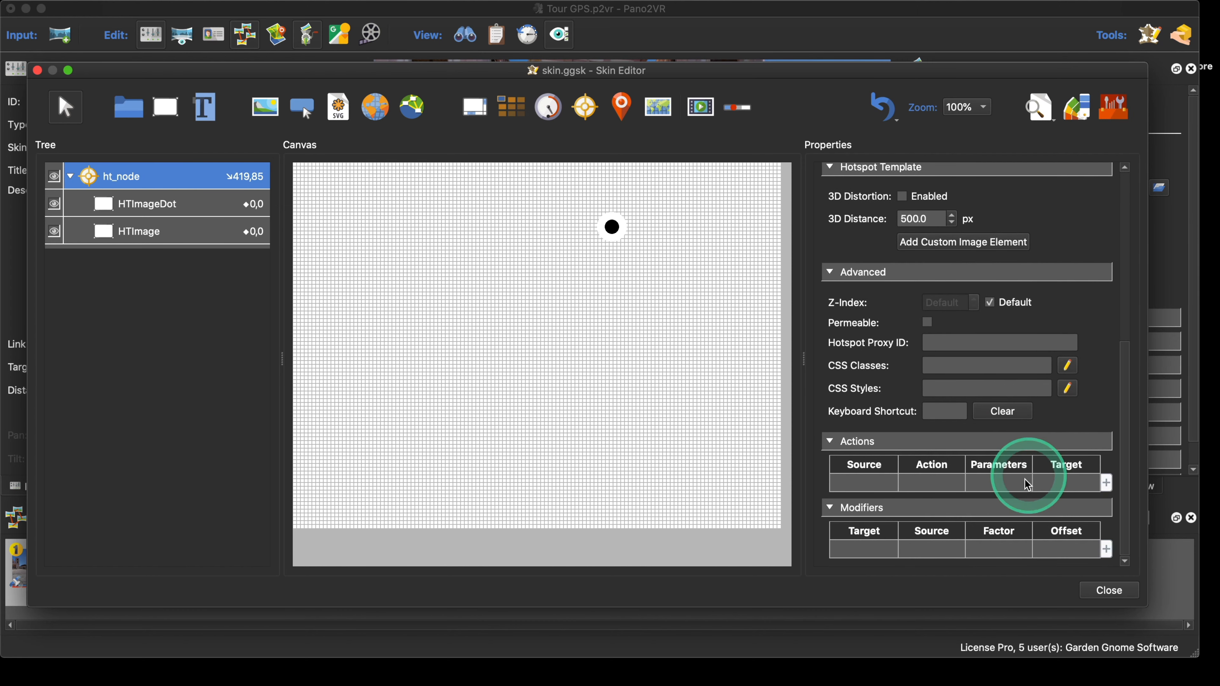
double_click(870, 487)
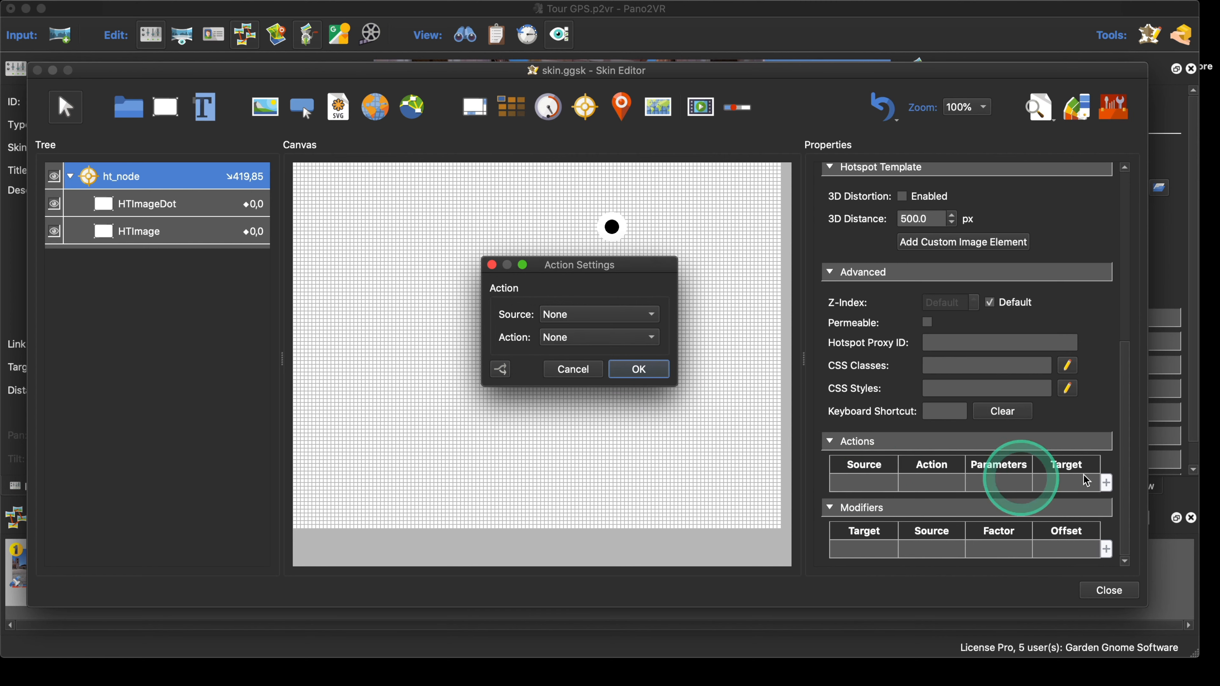
click(573, 371)
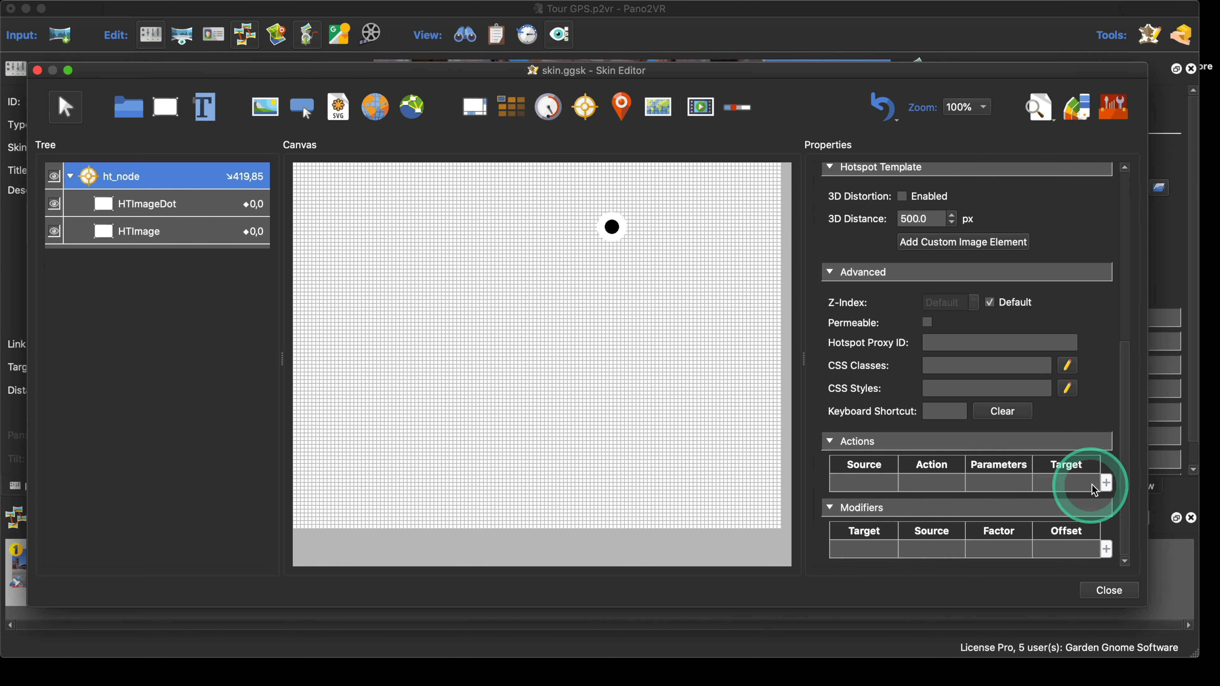
click(1107, 483)
click(627, 269)
drag(627, 270, 459, 195)
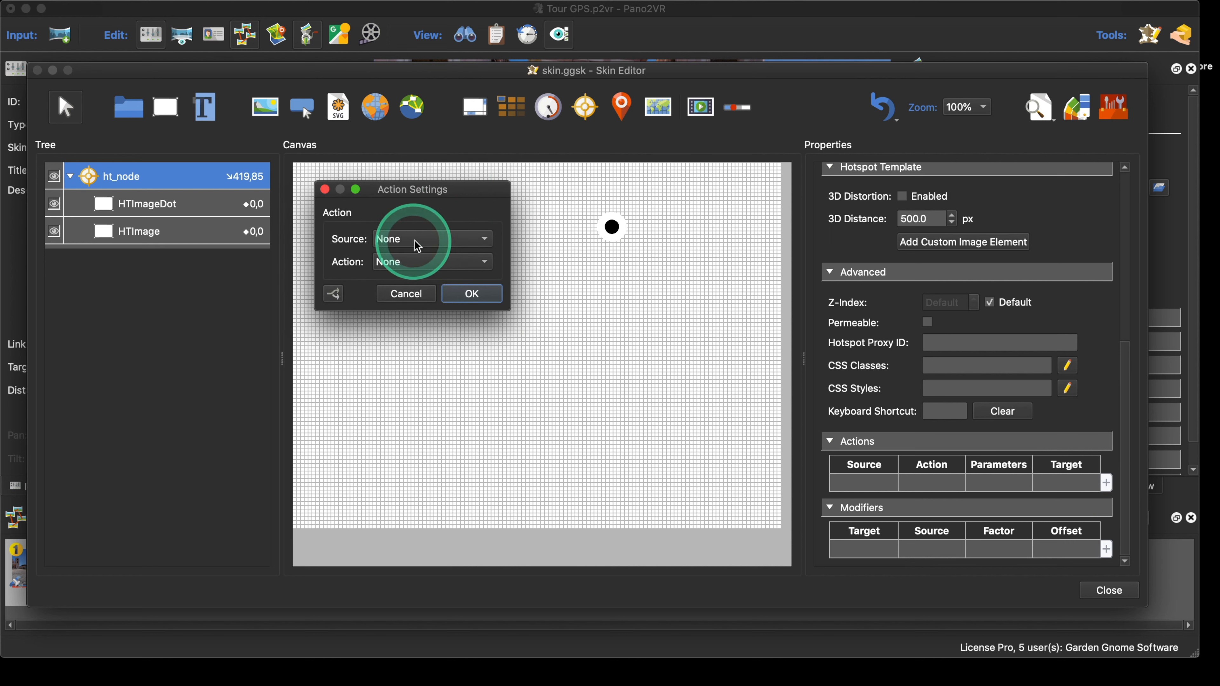
click(430, 240)
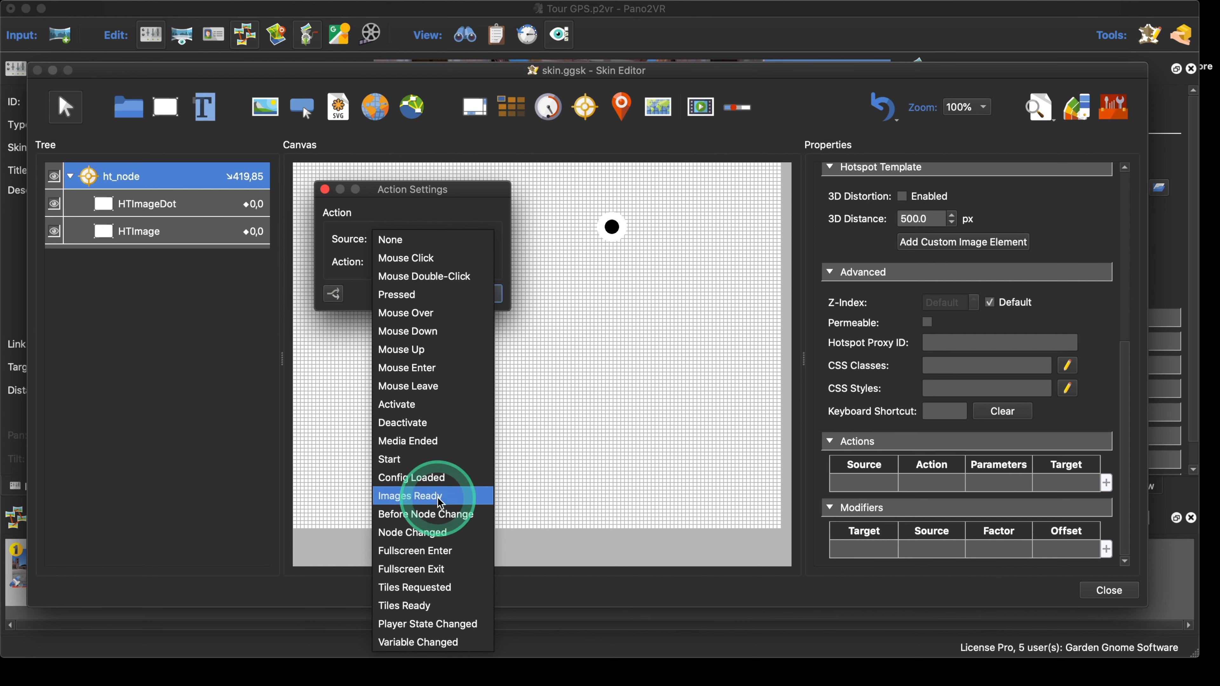
click(451, 261)
click(441, 264)
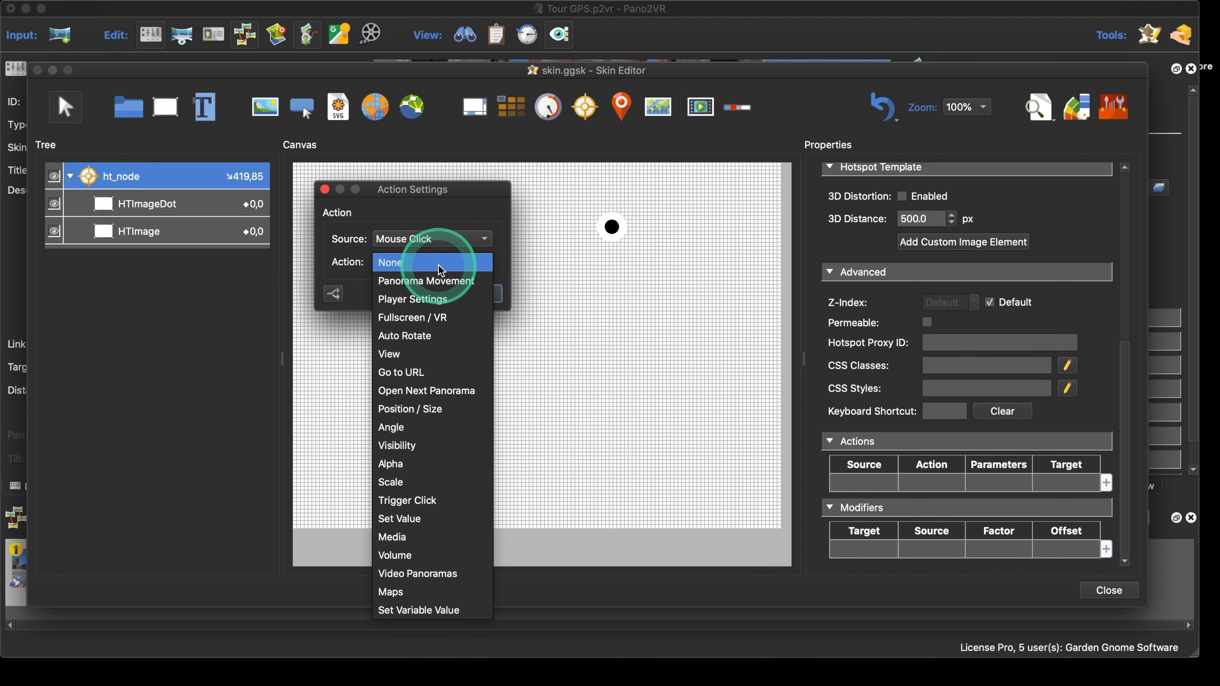
drag(441, 268, 459, 391)
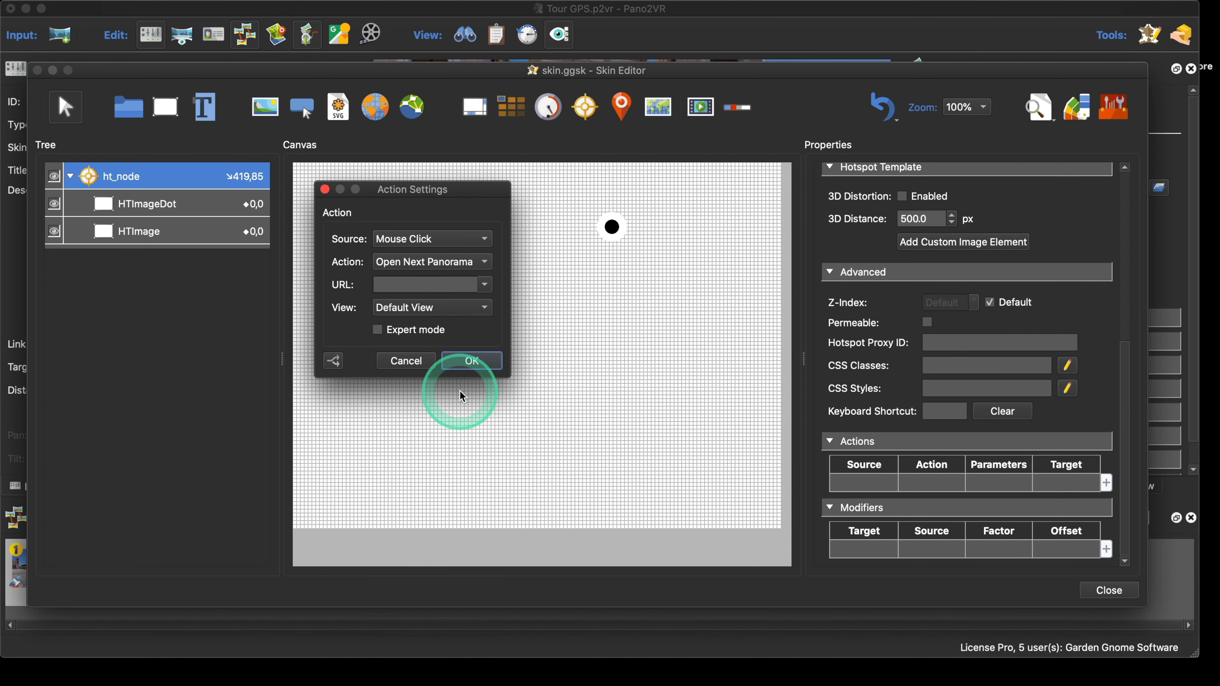
- Set the ht_node action's URL to Hotspot URL and its view to Target View, and accept the action
click(484, 284)
drag(483, 287, 397, 312)
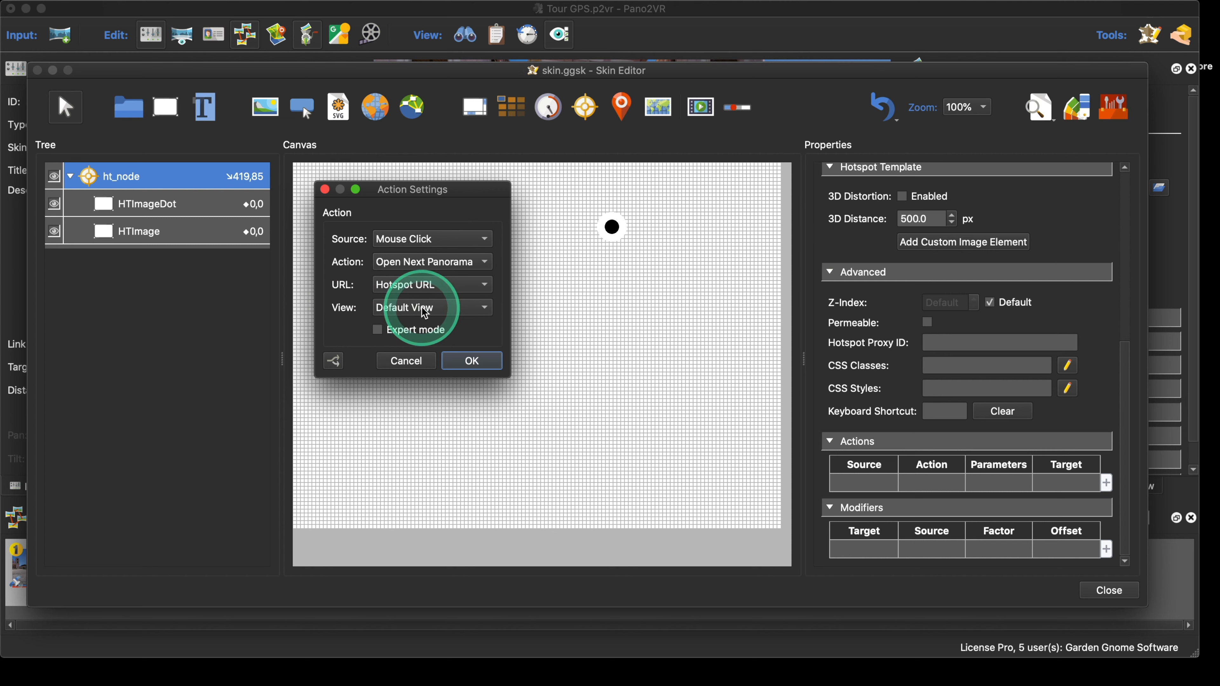
click(442, 308)
click(444, 363)
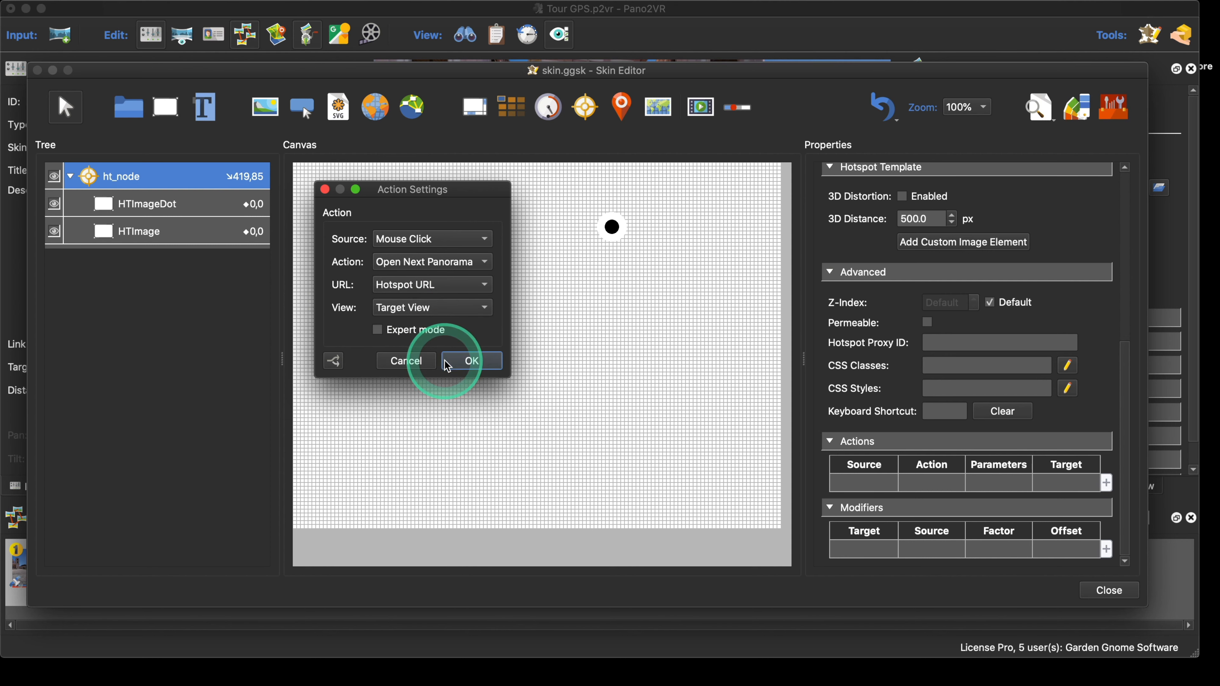
click(473, 361)
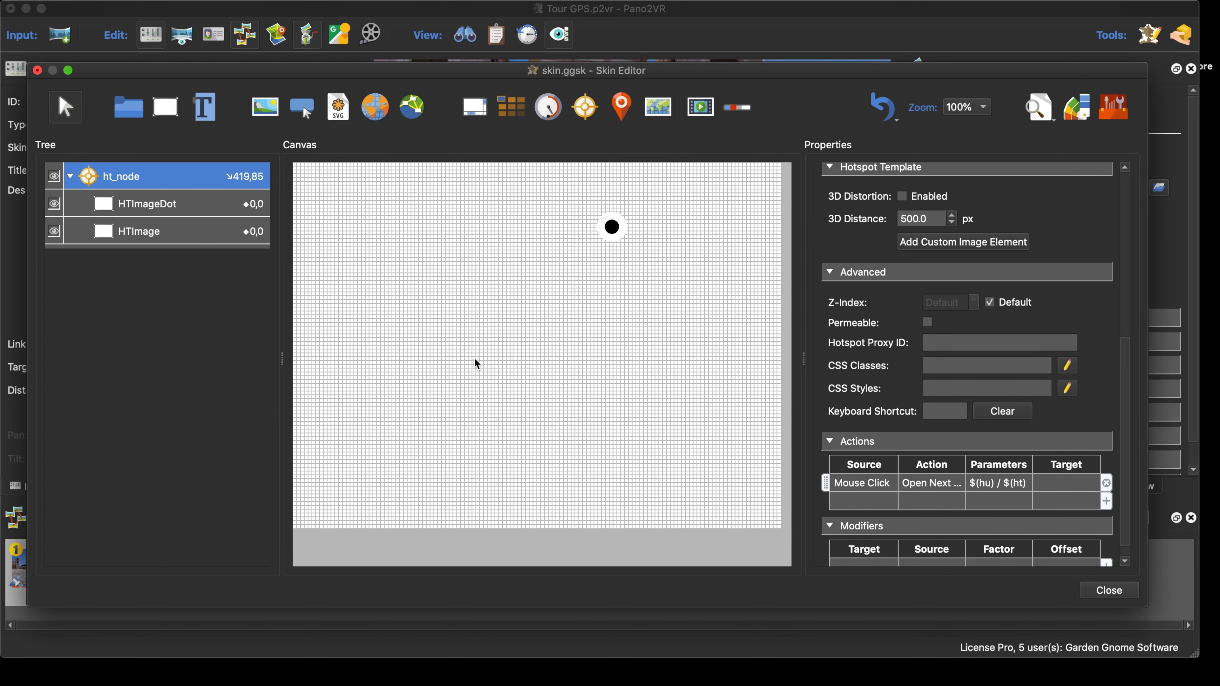
- Close the Skin Editor and select the Courtyard hotspot on the church steps to review its link target and target view
click(1108, 590)
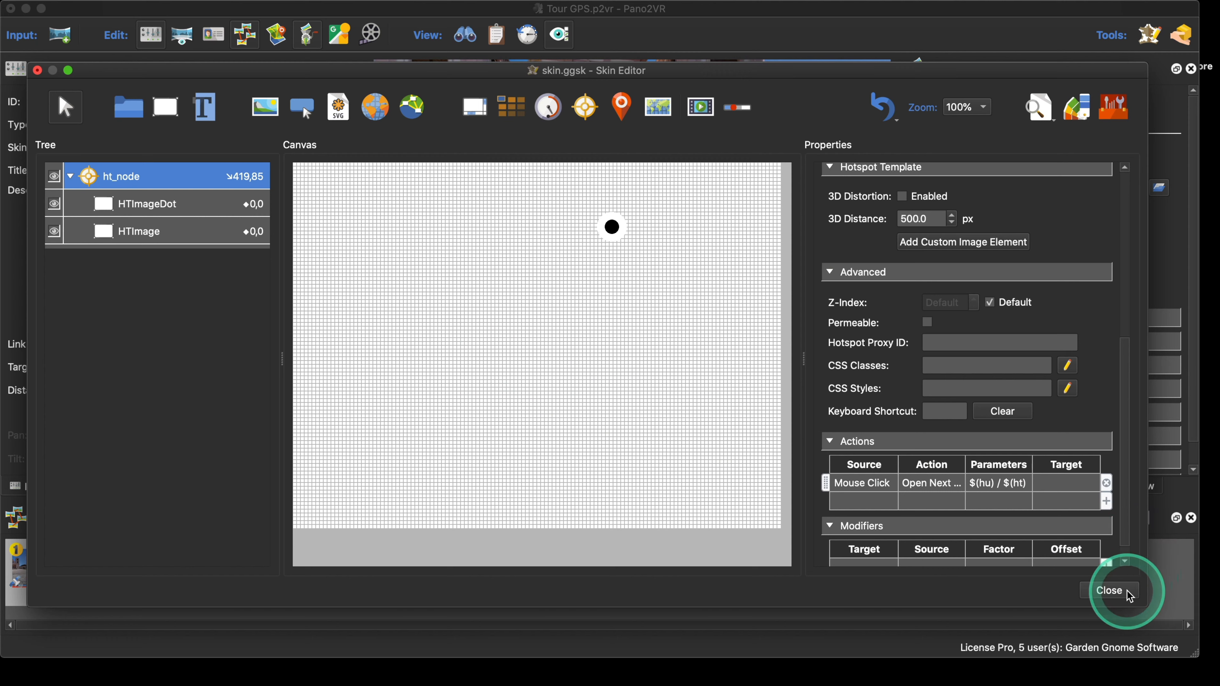
click(681, 350)
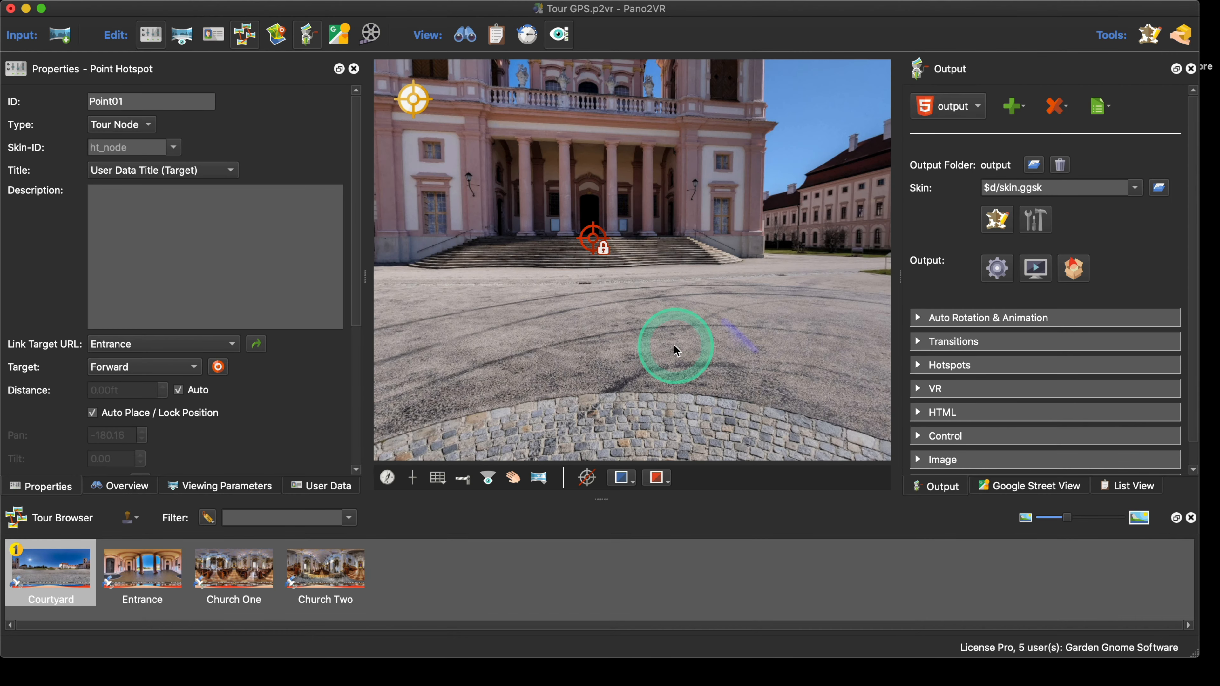
click(637, 346)
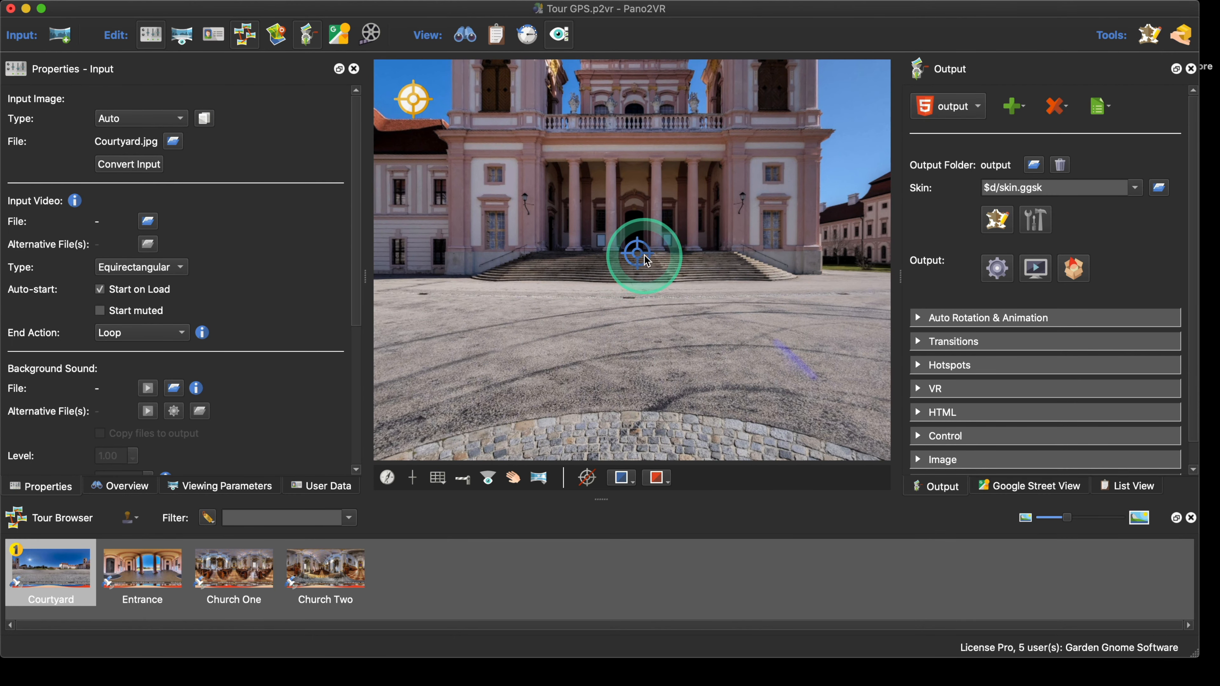
click(640, 260)
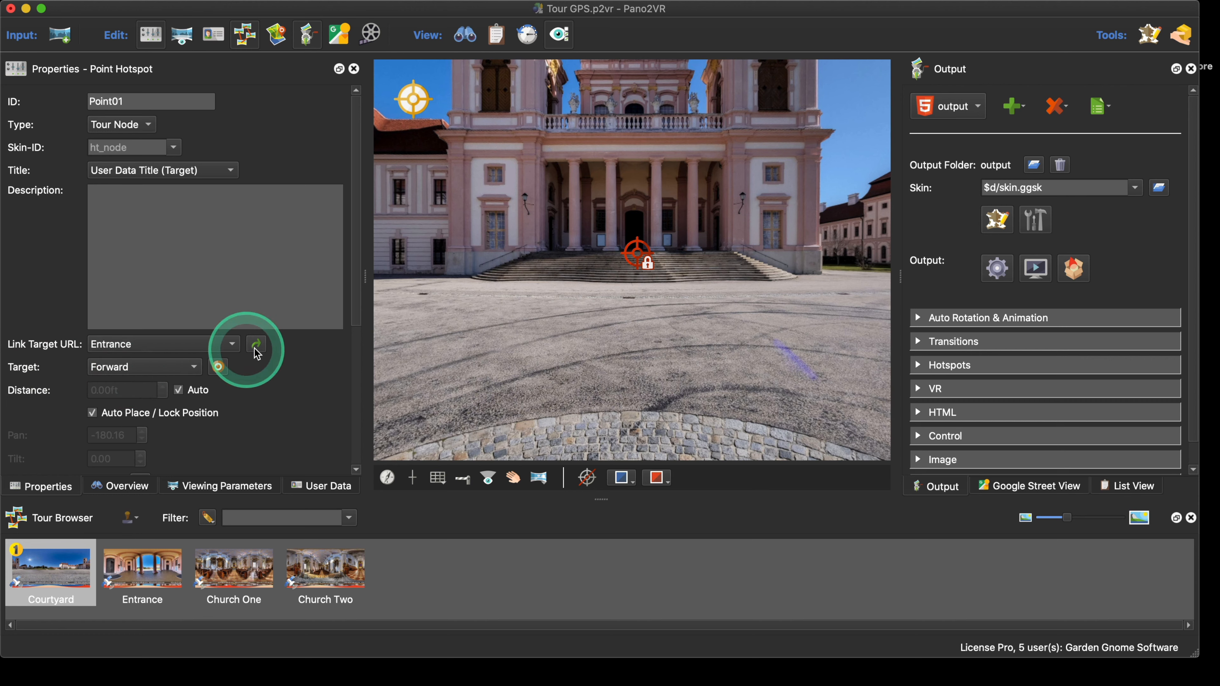
- Generate the output and test the hotspot in the browser preview by moving between the Courtyard and Entrance panoramas
click(998, 274)
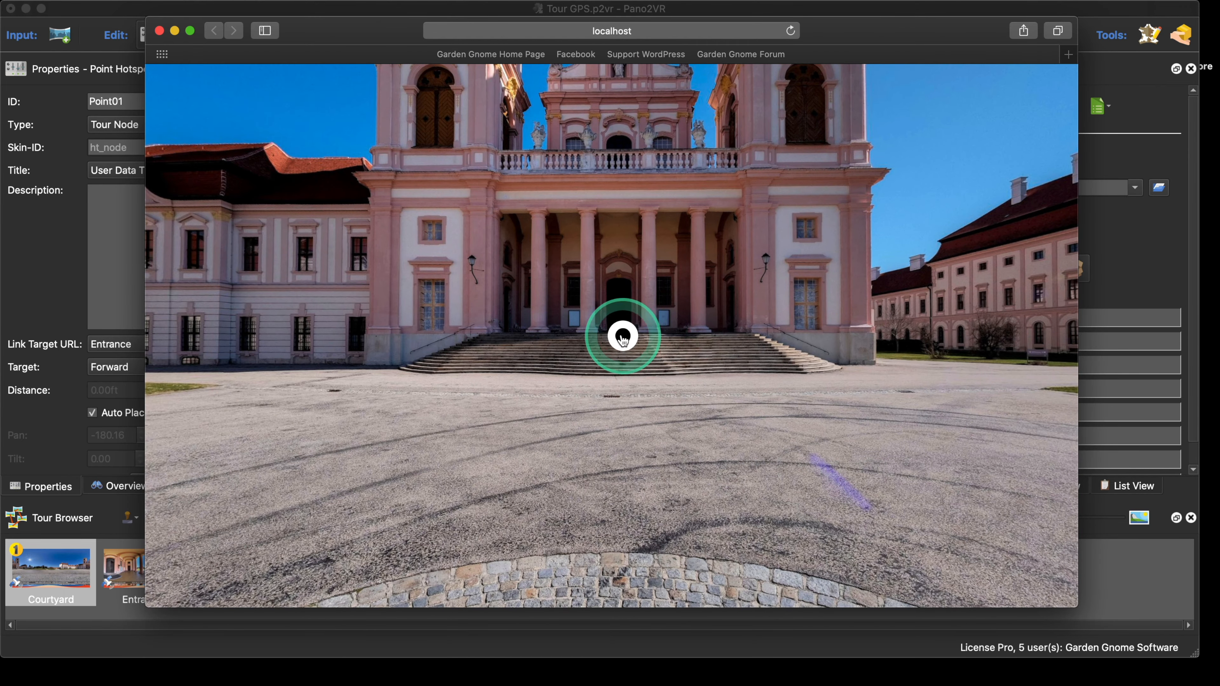
click(621, 337)
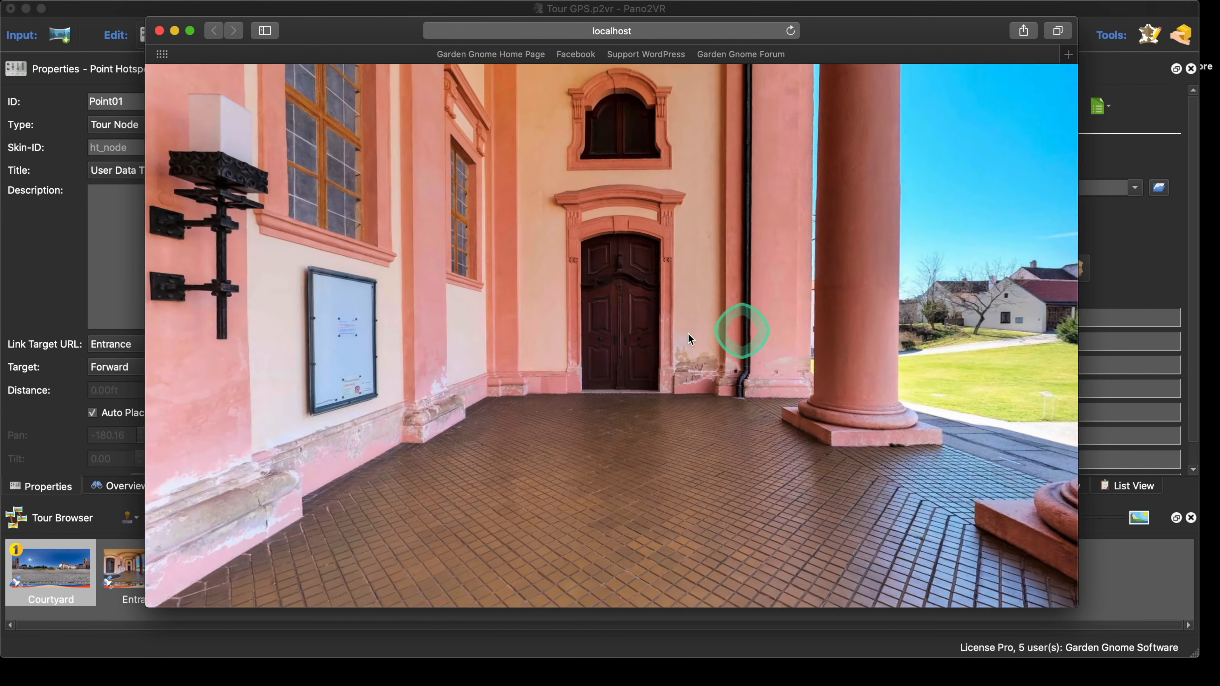
drag(688, 334, 597, 343)
click(653, 356)
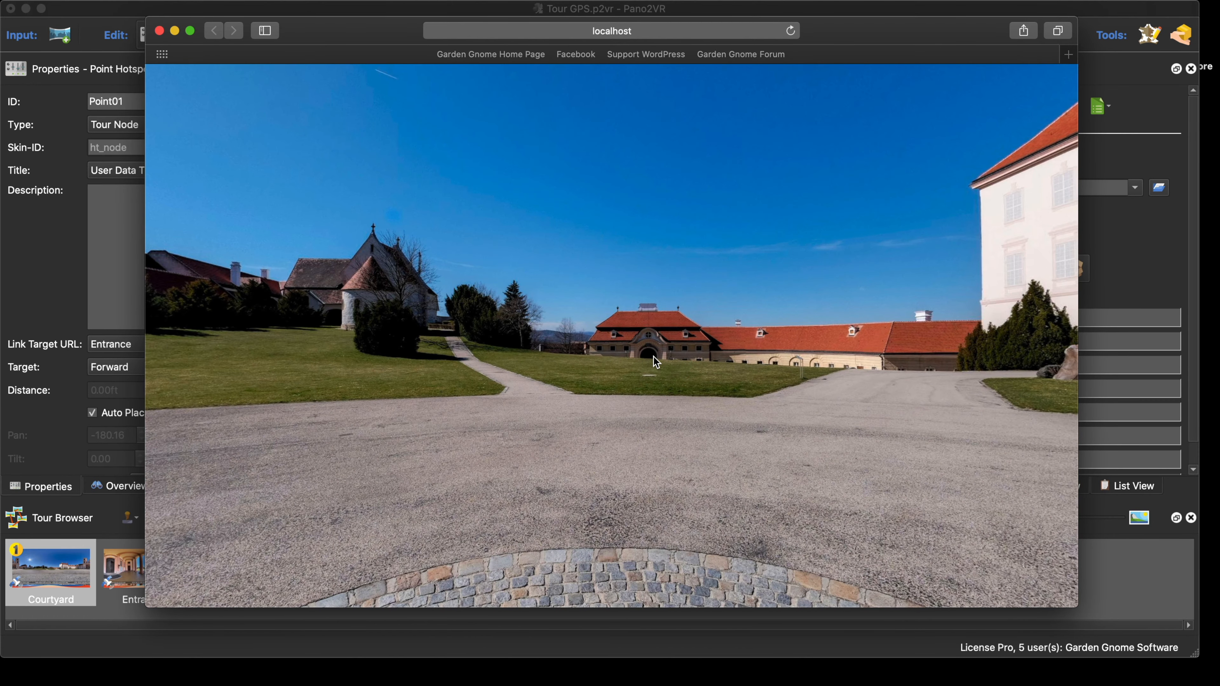
drag(553, 349, 936, 340)
drag(610, 374, 818, 384)
scroll(700, 389, down, 3)
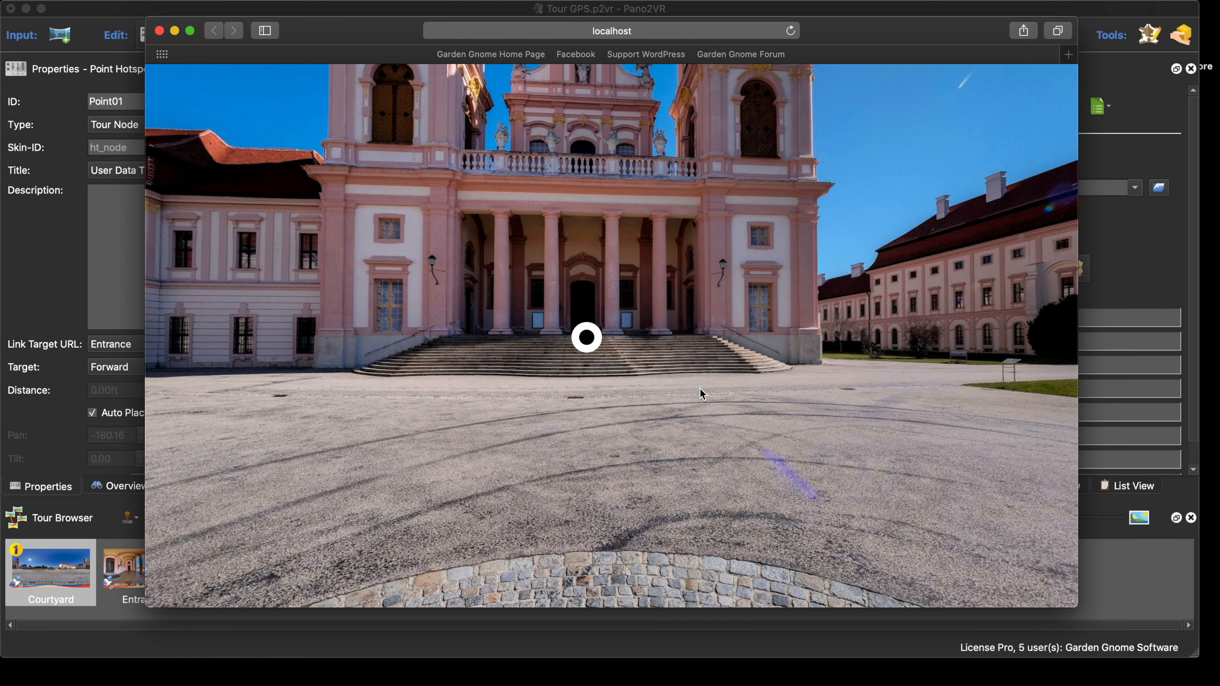
- Move and shrink the browser preview window to examine how the tour adapts to its size, and put the window away
mouse_move(366, 42)
mouse_down()
mouse_move(381, 30)
mouse_move(371, 25)
mouse_up()
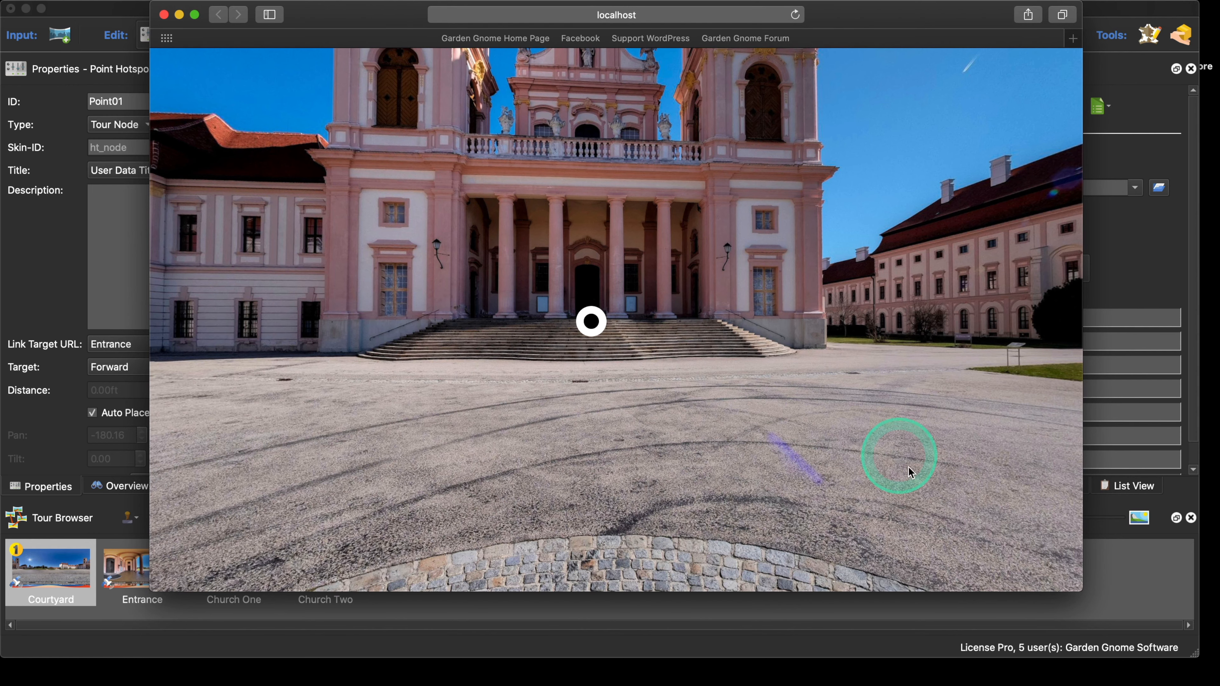
drag(1078, 589, 920, 470)
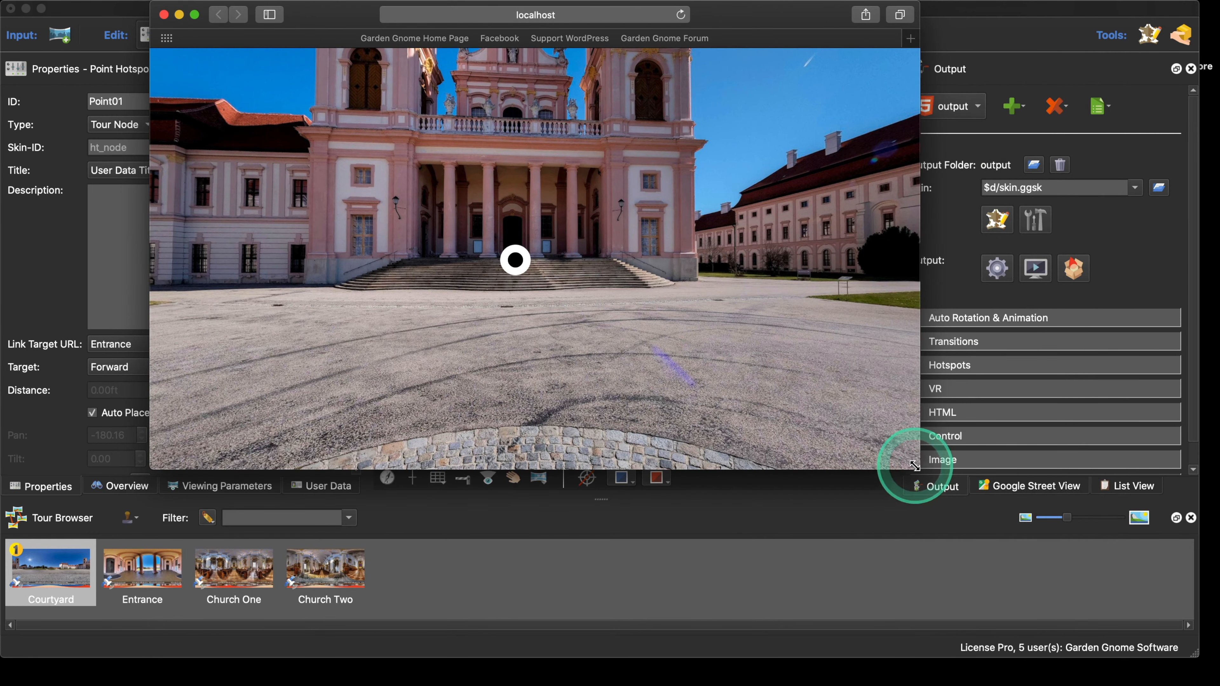
click(178, 14)
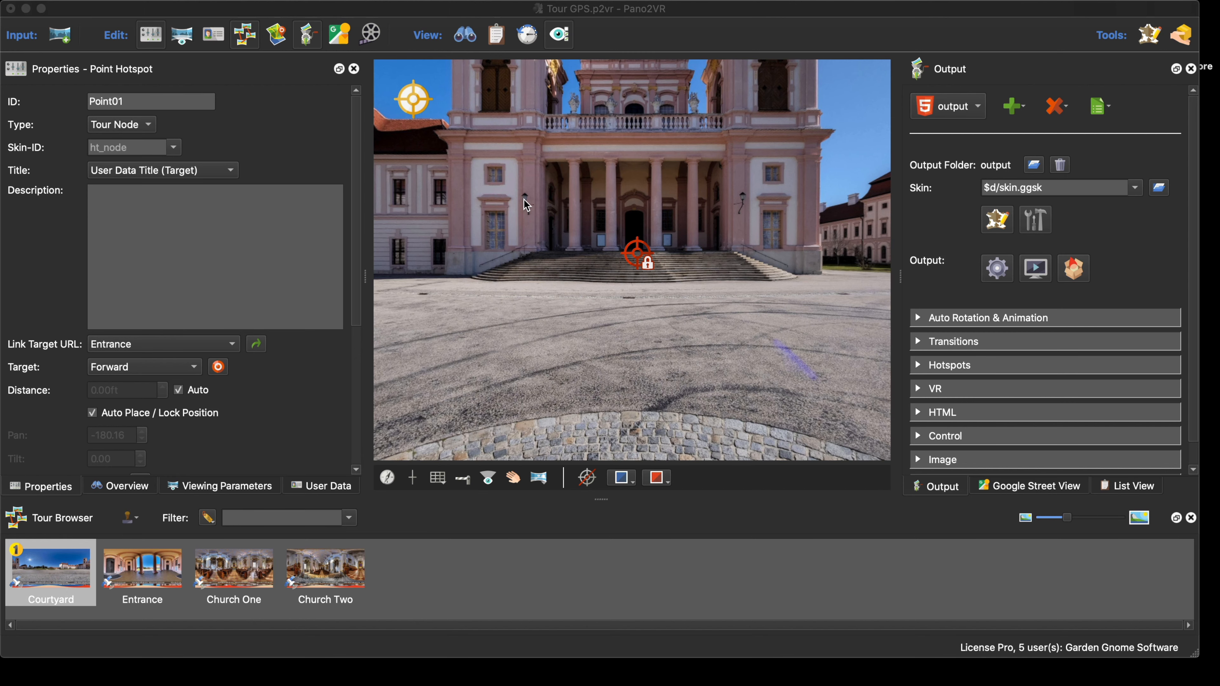
- Reopen the Skin Editor, draw a rectangle about 43 × 38 pixels, and place it near the canvas's top-right corner at about X 557, Y 34
click(997, 219)
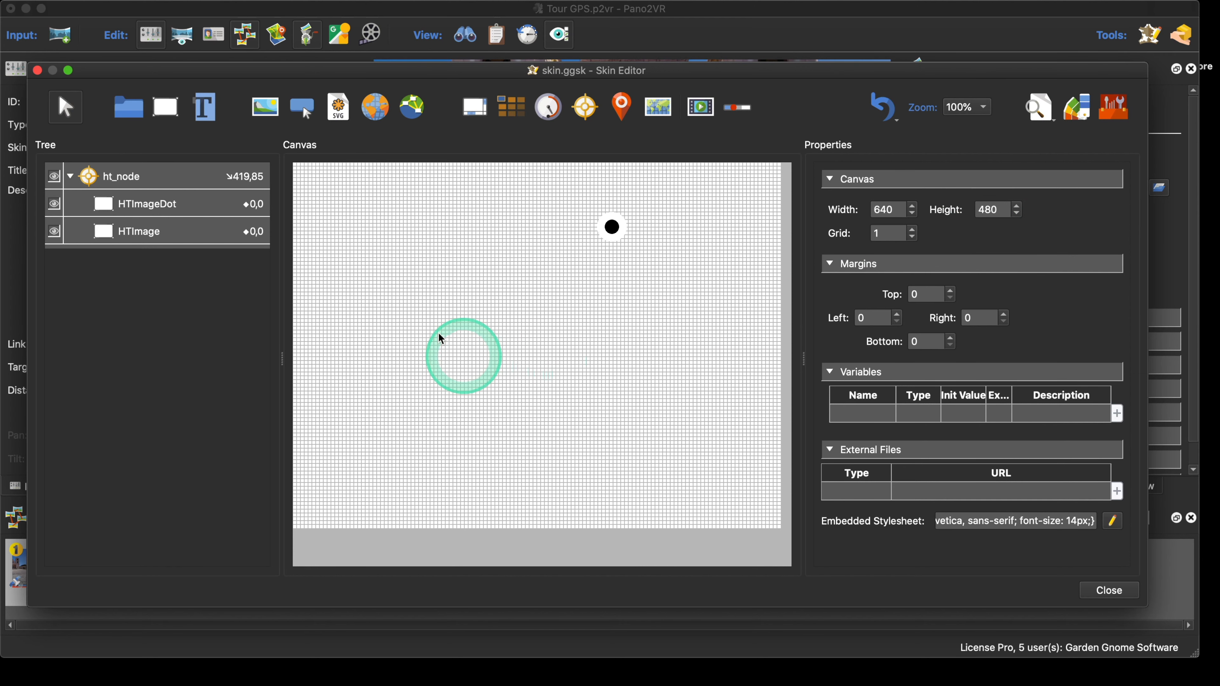
click(169, 118)
click(329, 198)
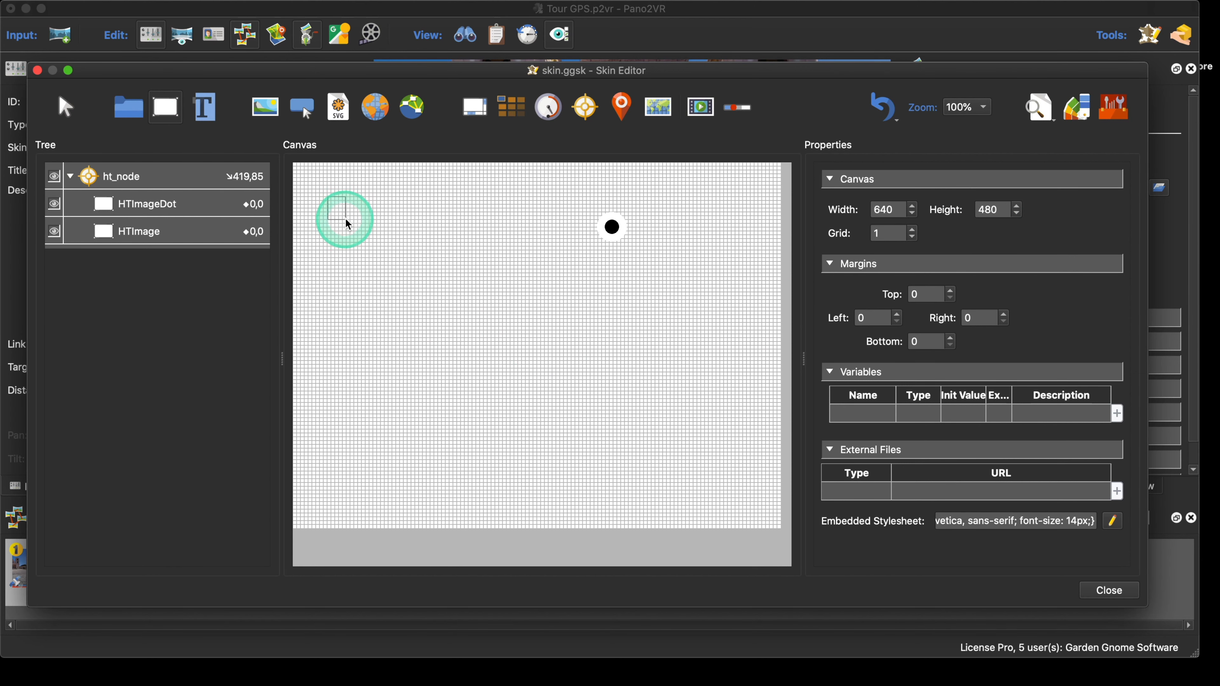
drag(344, 218, 328, 199)
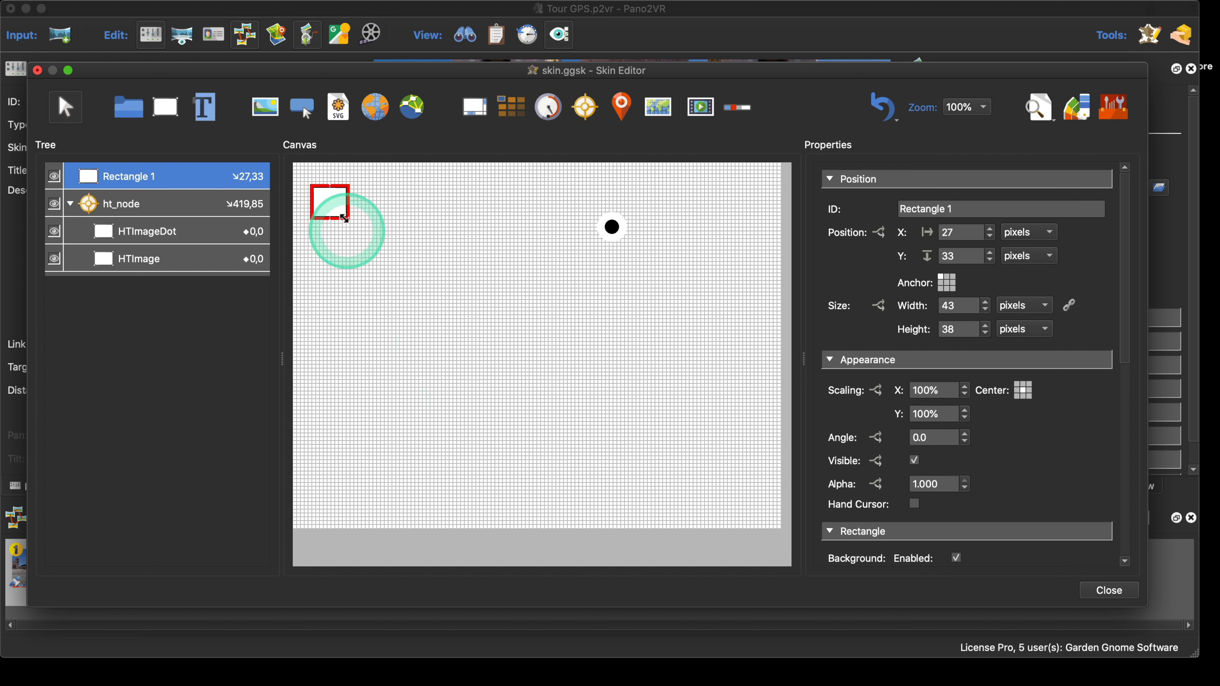
drag(328, 200, 358, 272)
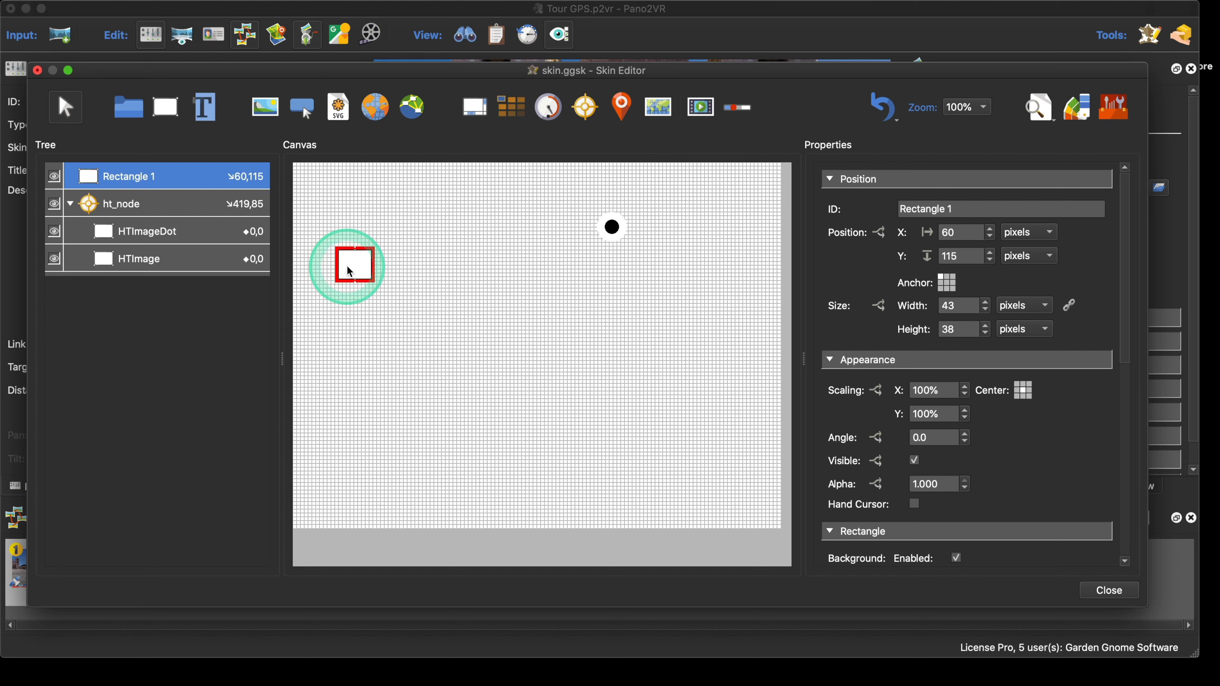
drag(347, 265, 714, 207)
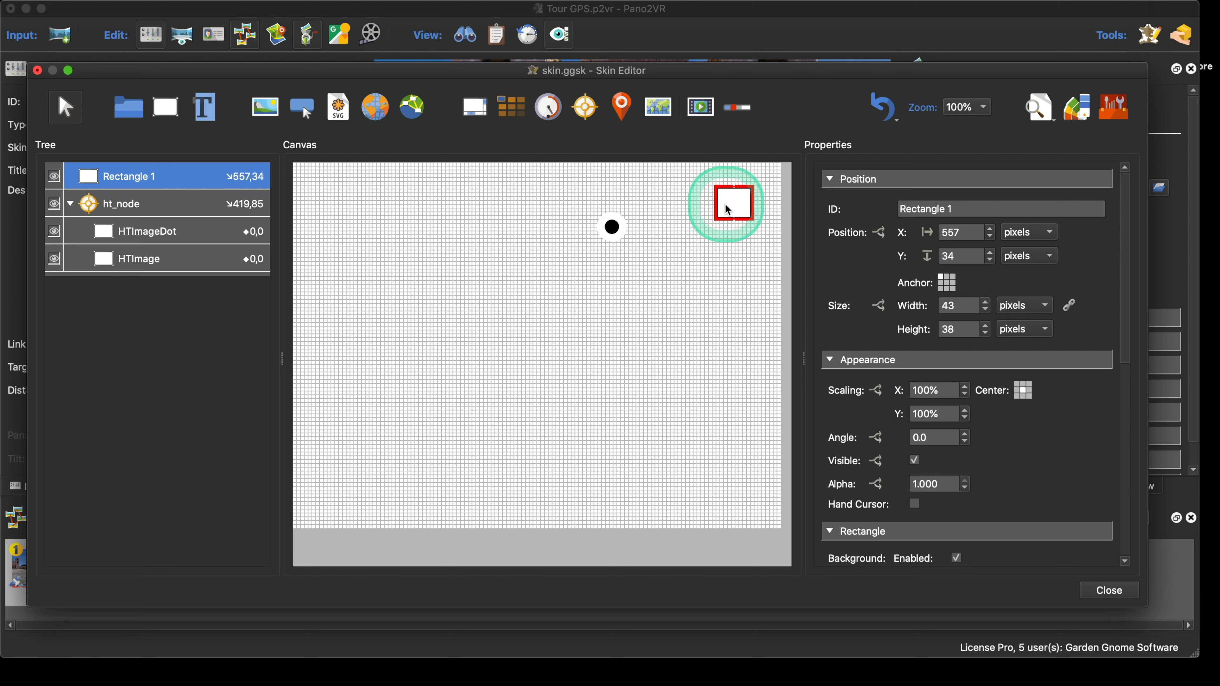
- Open the Live Preview, enlarge it to about 823 × 567 to examine the rectangle's placement, and close the preview
click(1042, 115)
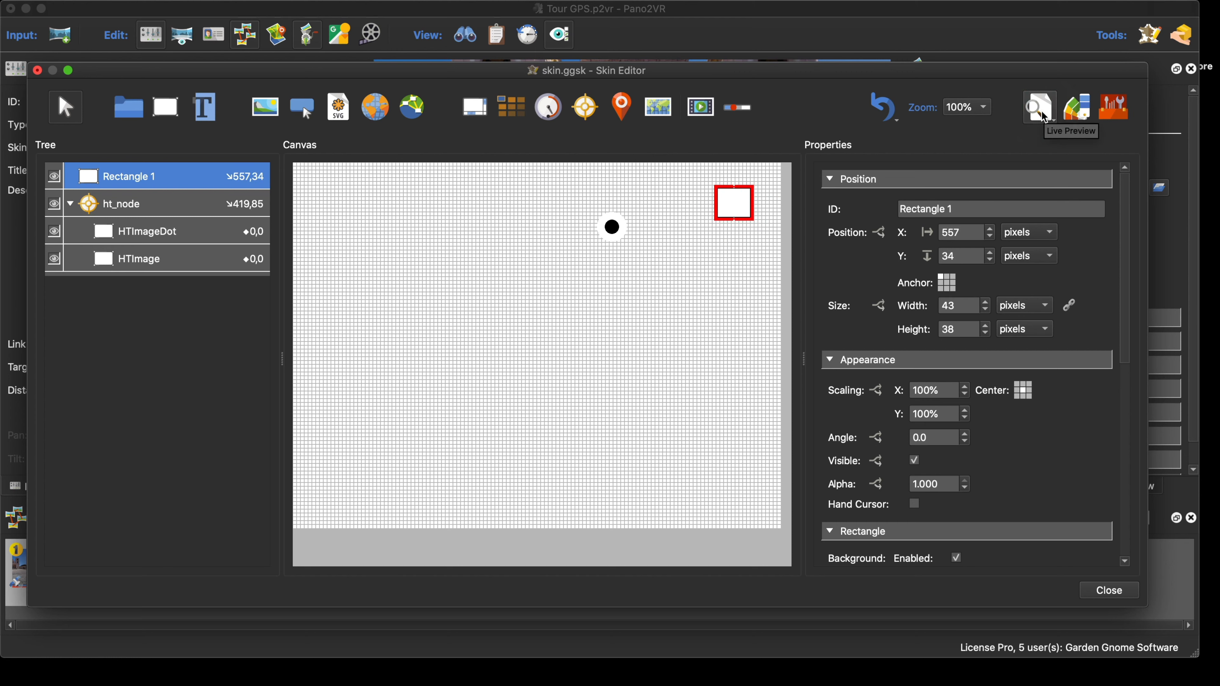
click(1043, 116)
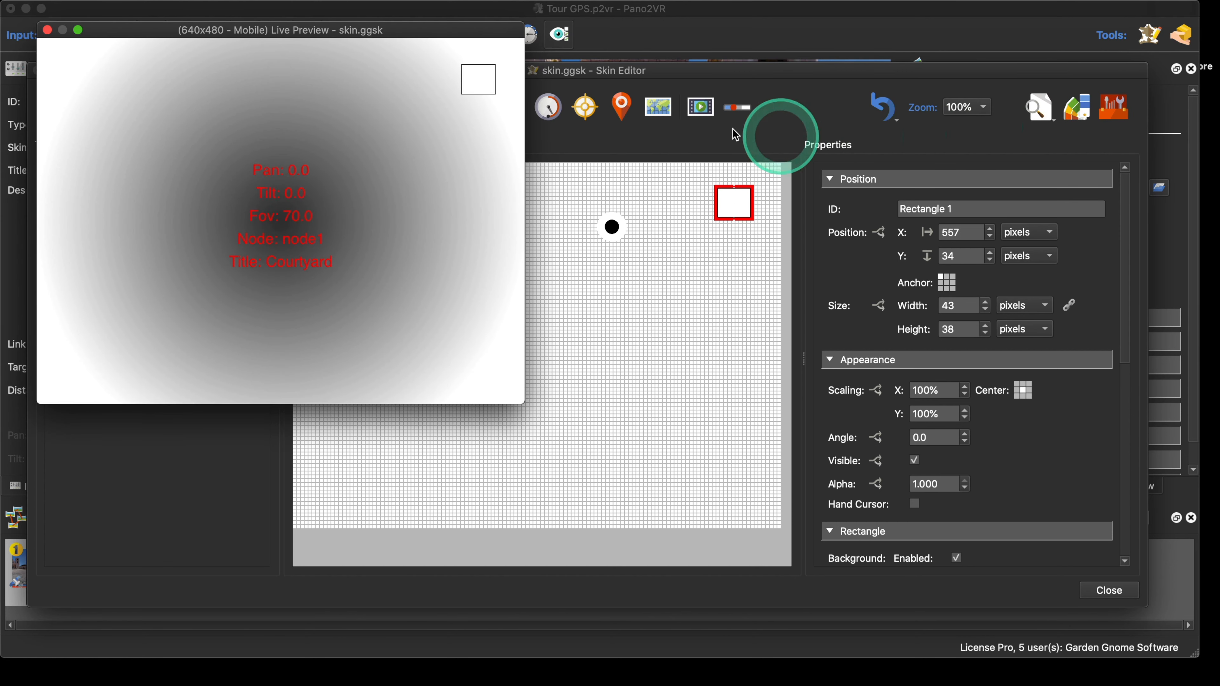
mouse_move(455, 72)
mouse_down()
mouse_move(708, 239)
mouse_move(666, 213)
mouse_move(719, 283)
mouse_move(665, 291)
mouse_move(652, 311)
mouse_up()
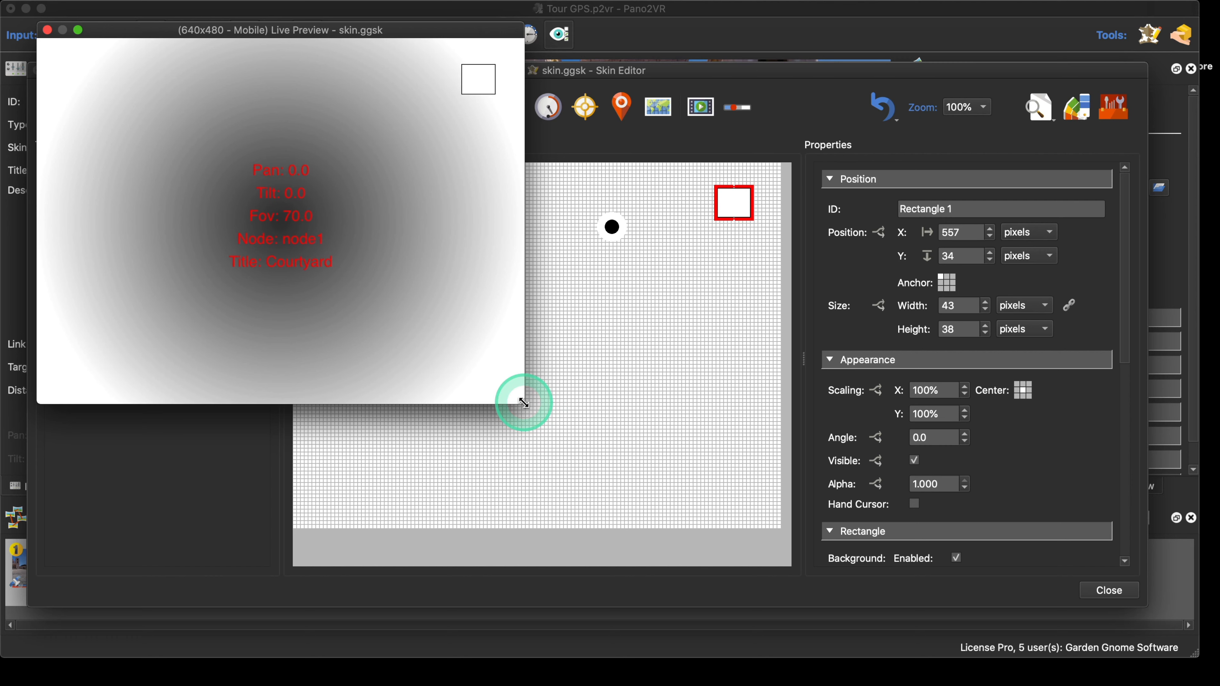
drag(524, 403, 663, 470)
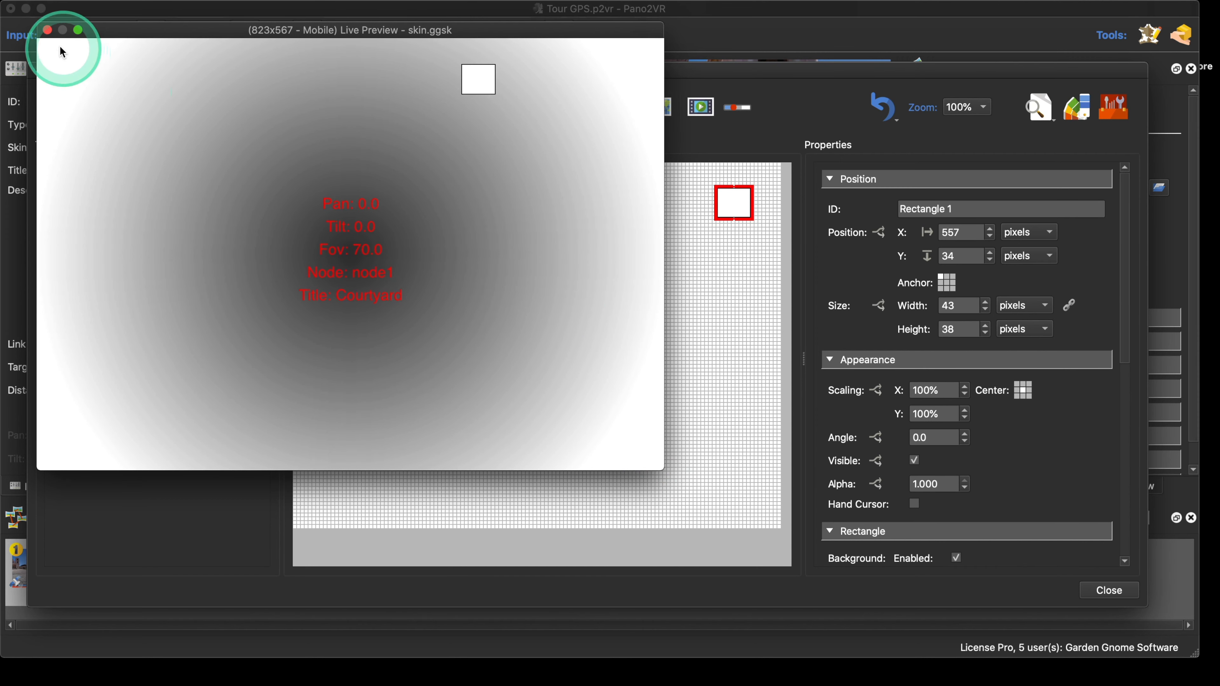
click(48, 30)
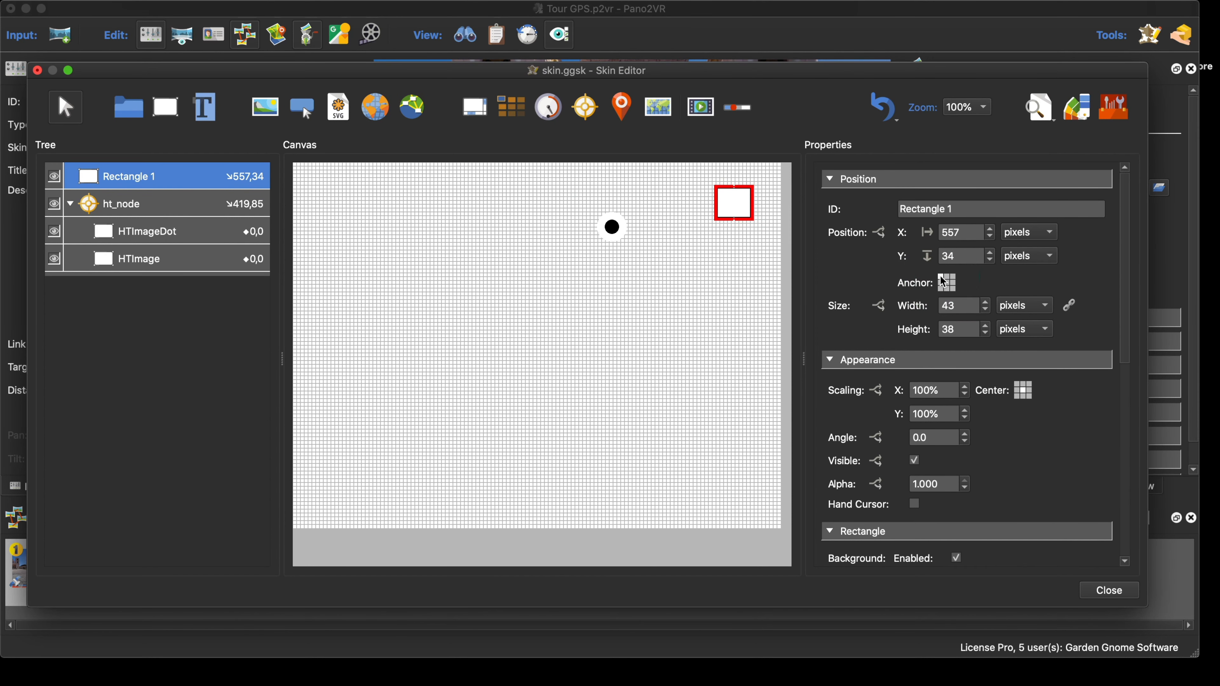
- With a Live Preview open at about 706 × 473, anchor the rectangle to the top-right corner
click(940, 240)
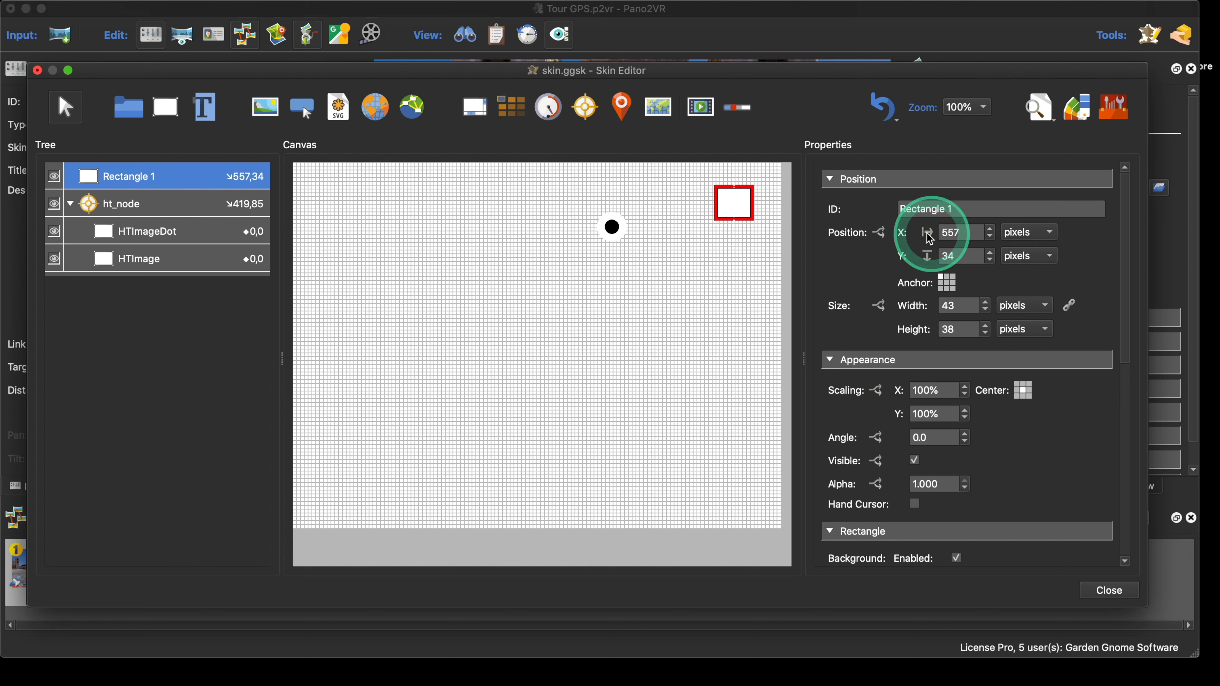
click(1039, 107)
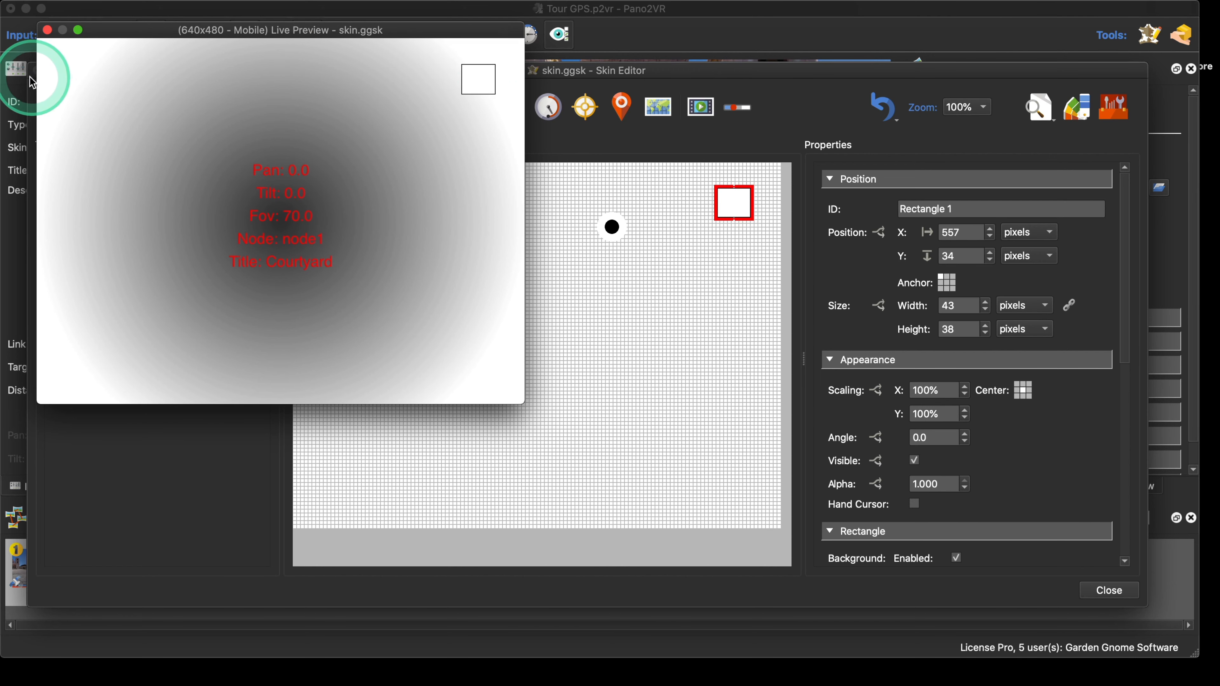
drag(524, 403, 576, 399)
click(730, 196)
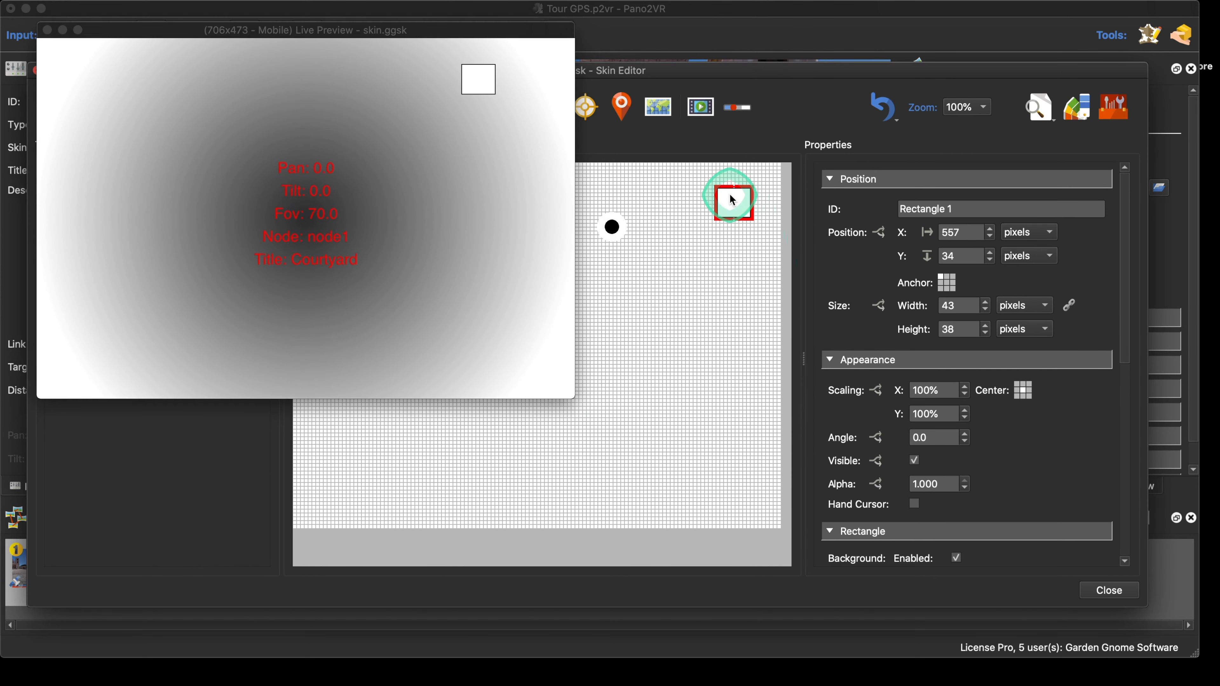
click(952, 277)
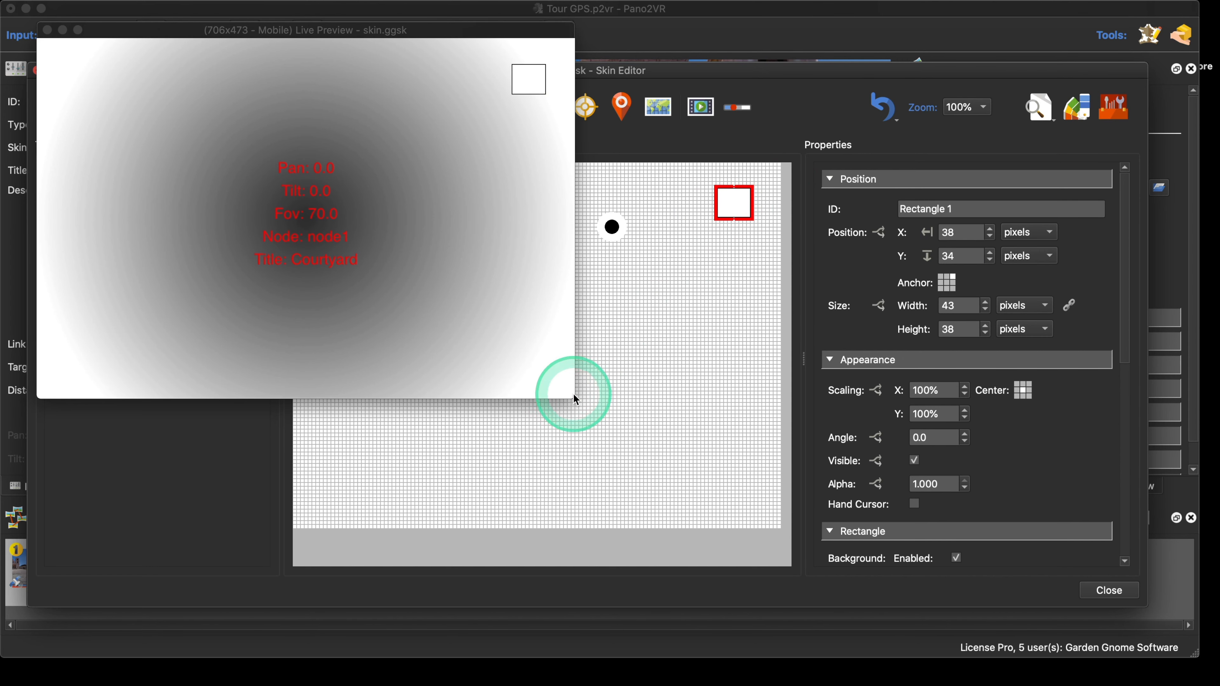
- Resize the Live Preview to about 714 × 531 to check the rectangle's top-right anchoring, and close the preview
drag(574, 396, 578, 442)
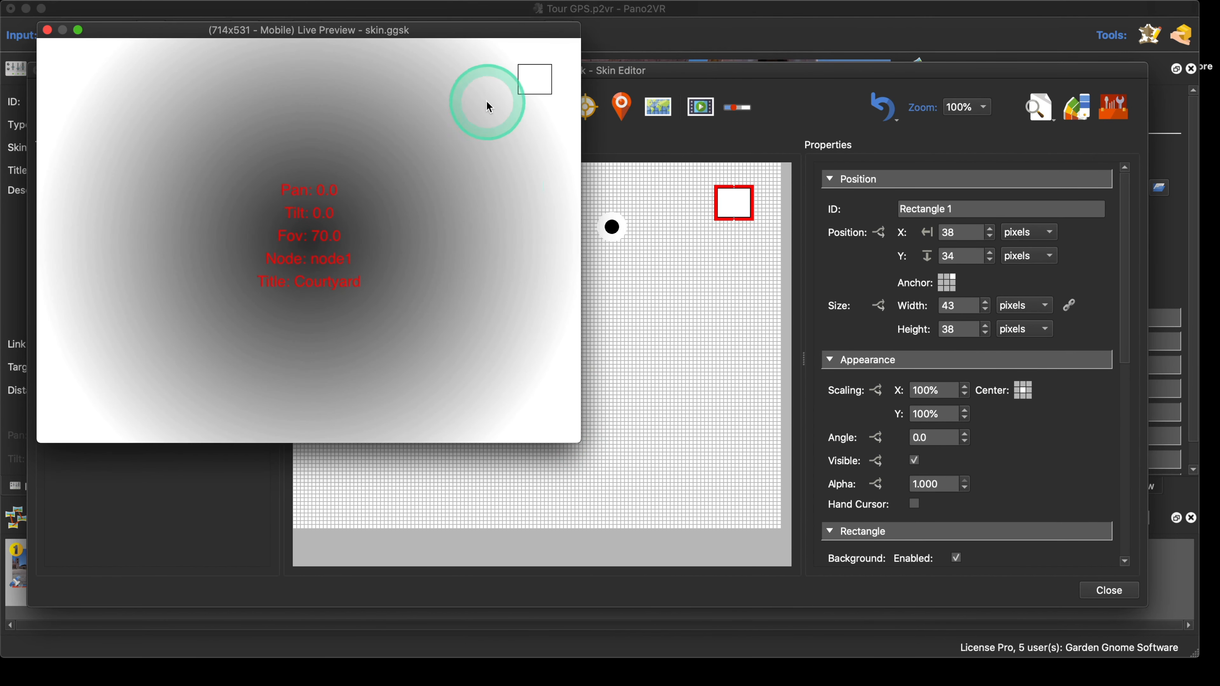
click(735, 204)
click(691, 304)
click(47, 30)
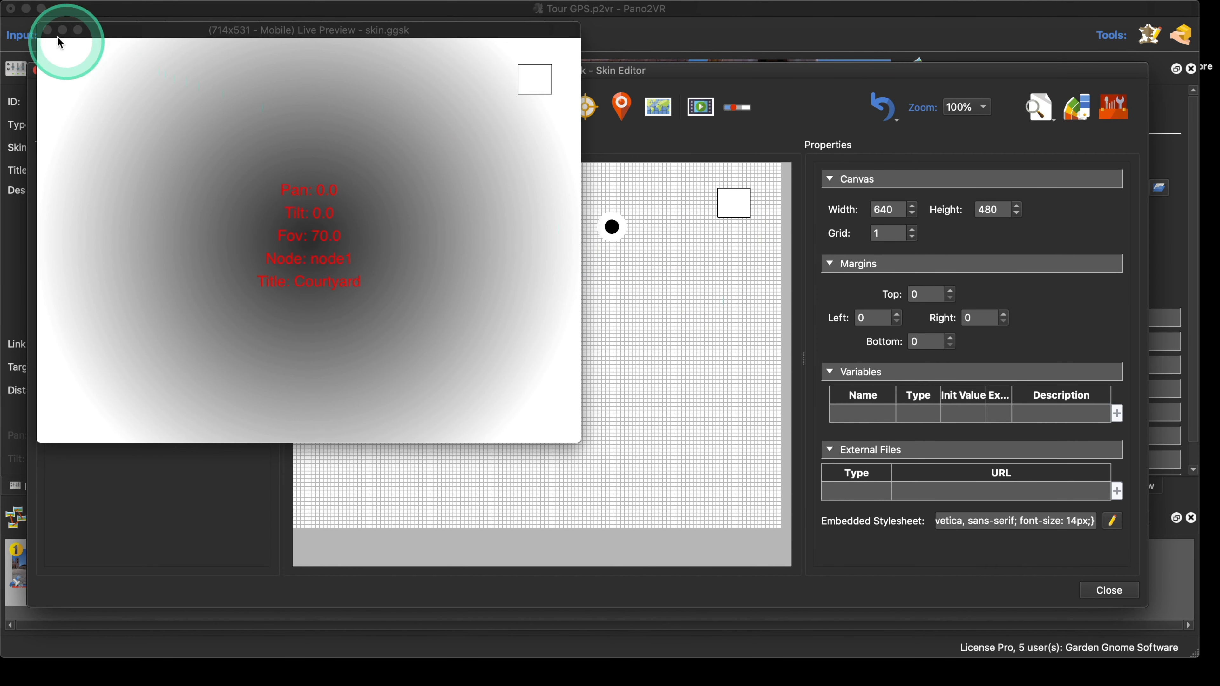
- Copy the anchored rectangle and paste two duplicates of it into the skin
click(695, 214)
click(731, 210)
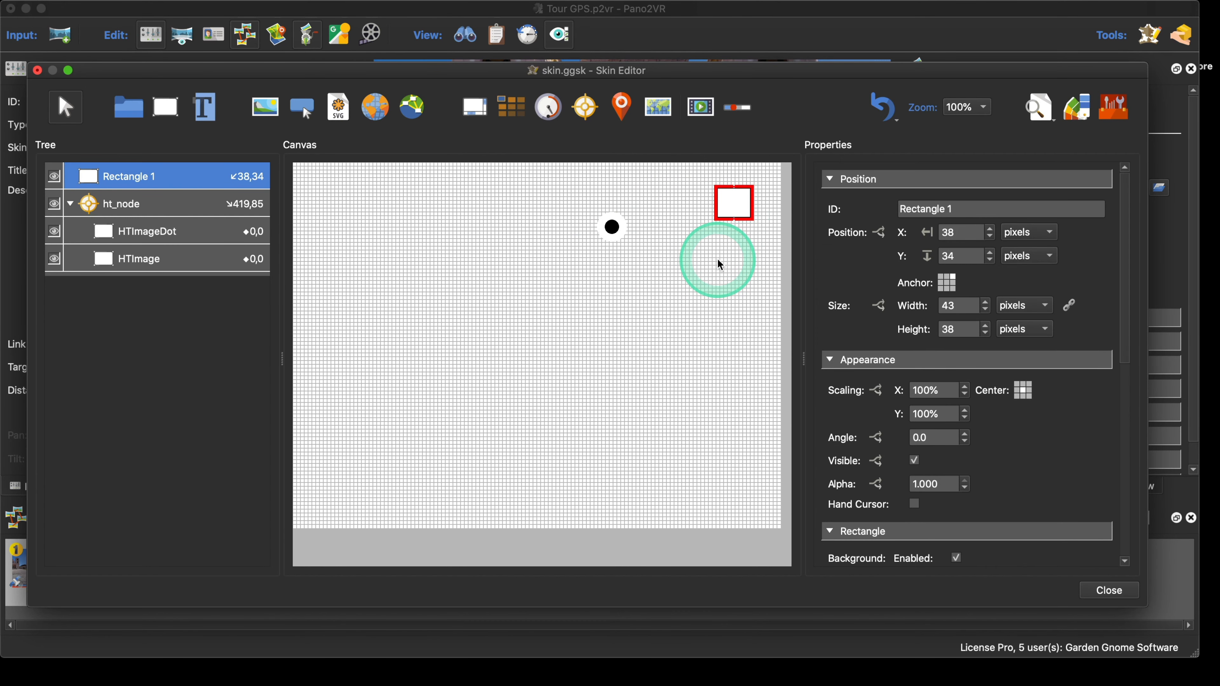
key(super+c)
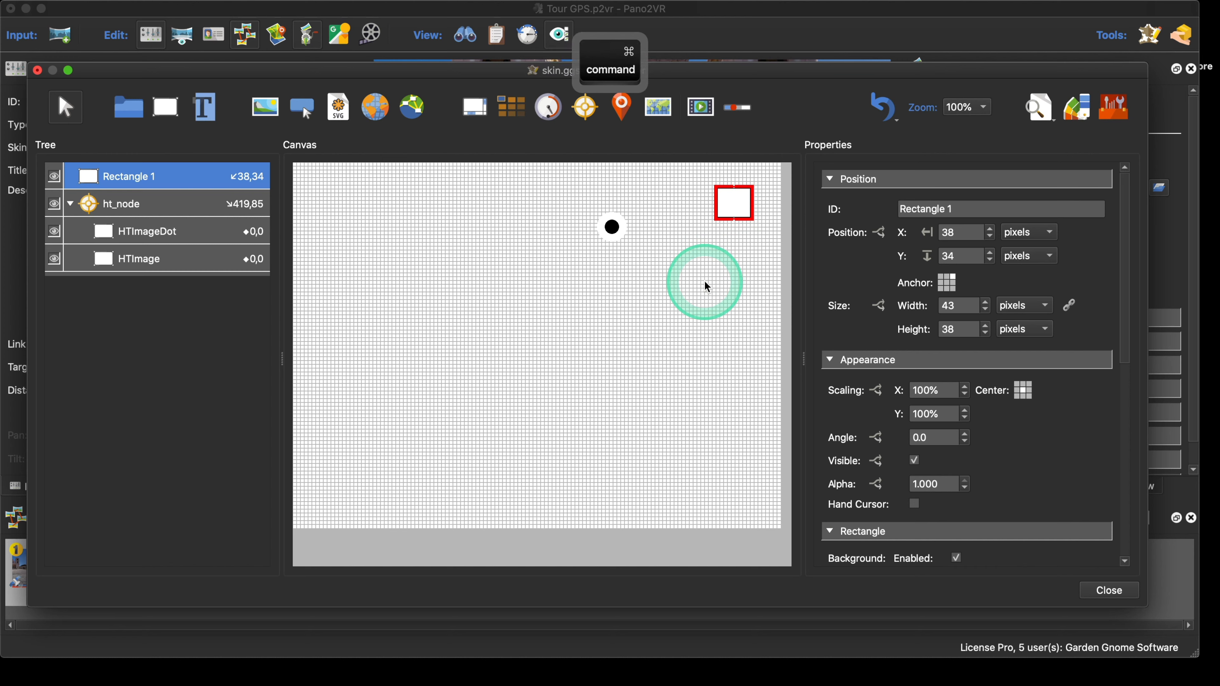
key(super+v)
key(super+v)
- Move the first rectangle in the tree to the canvas's top-left corner and anchor it top left, at about X 19, Y 13
click(123, 291)
click(146, 176)
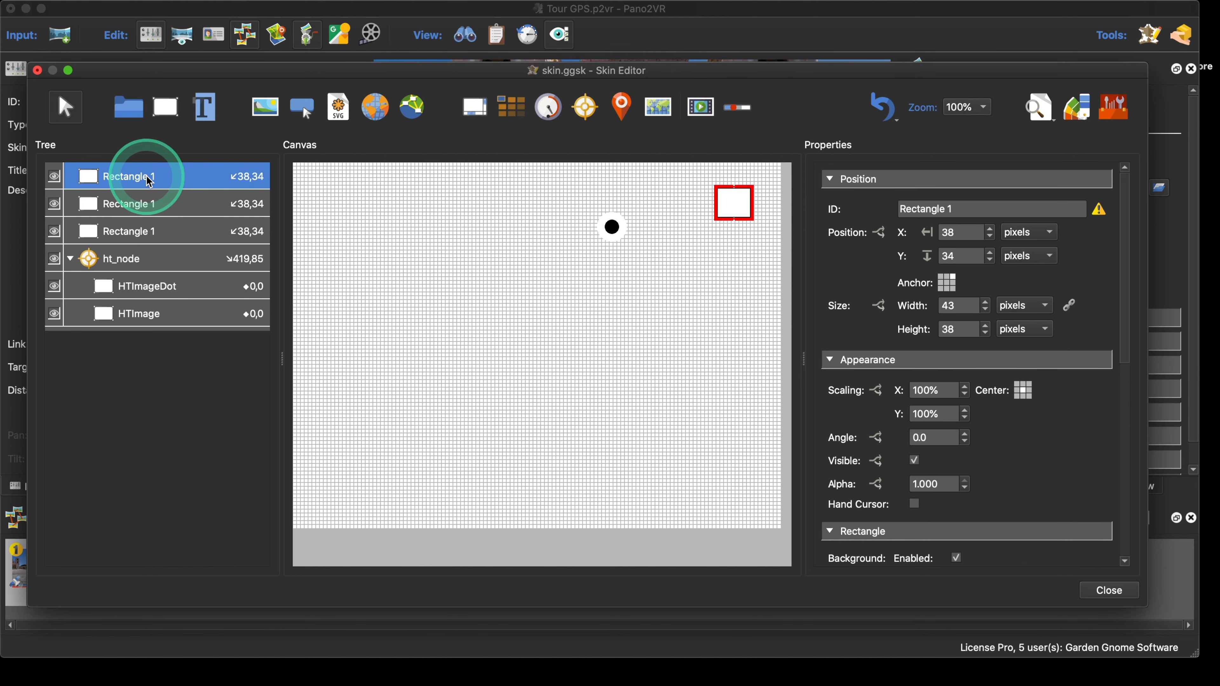
click(474, 197)
drag(731, 204, 311, 185)
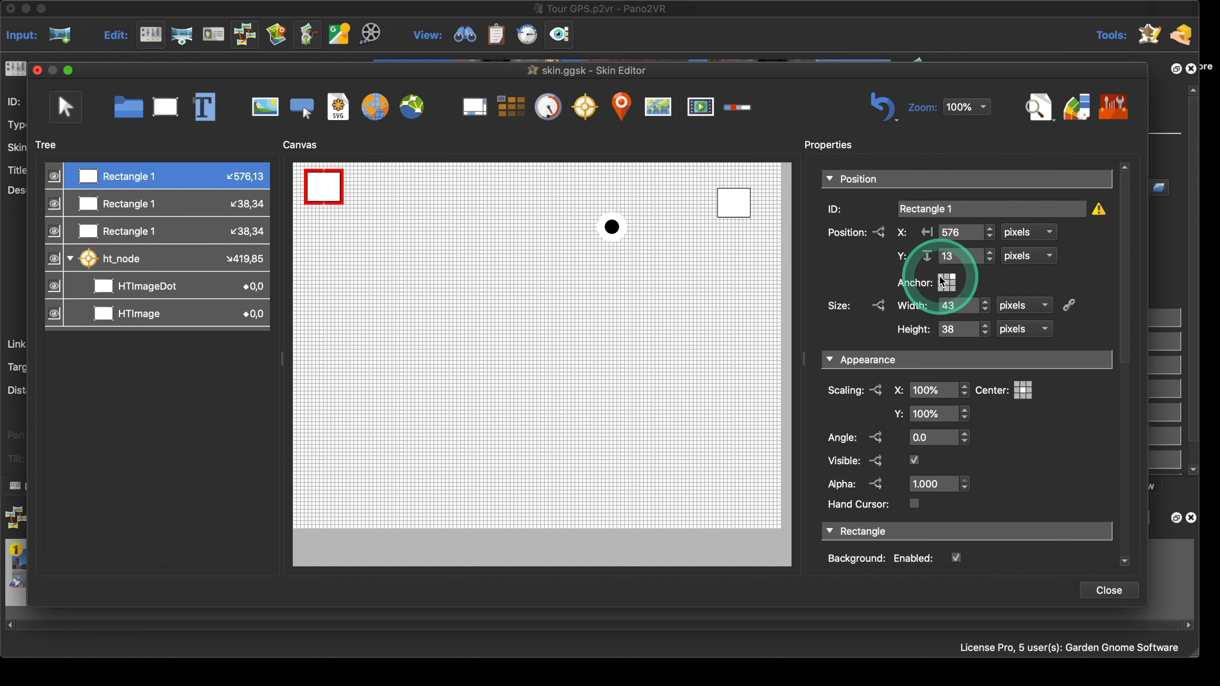
click(876, 268)
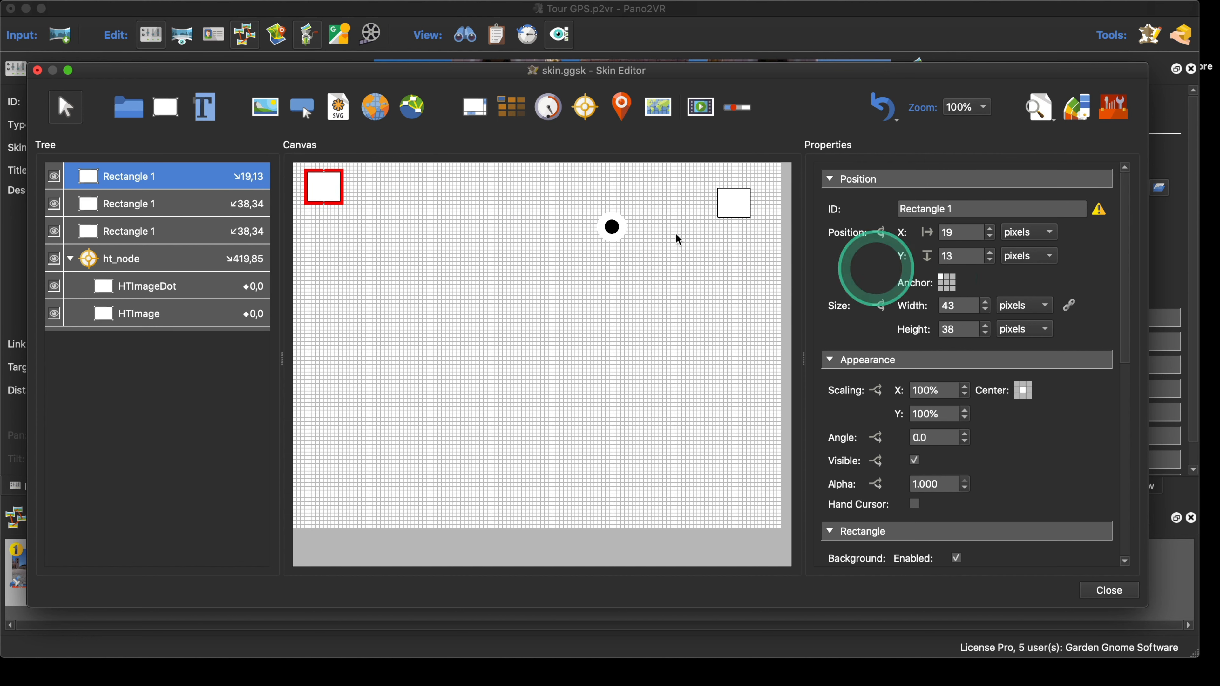
- Anchor the second listed rectangle bottom right at about X 23, Y 18, and move the top-right rectangle to about X 23, Y 21
click(163, 205)
drag(739, 206, 755, 517)
click(954, 289)
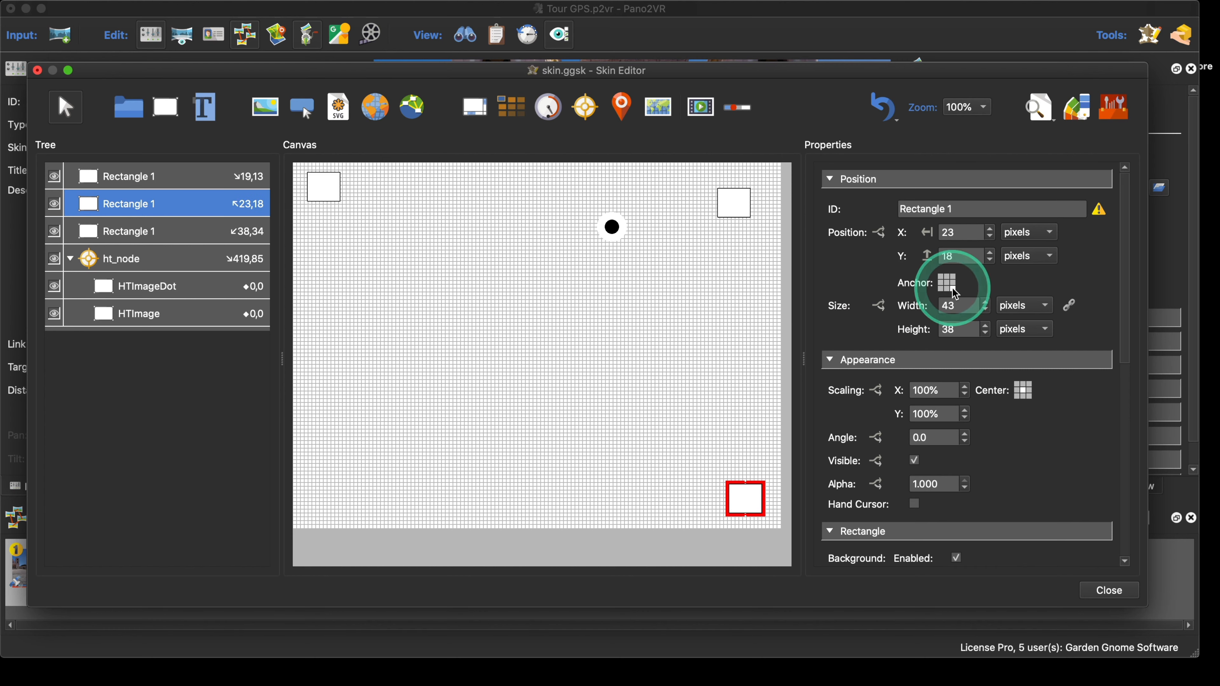
click(130, 234)
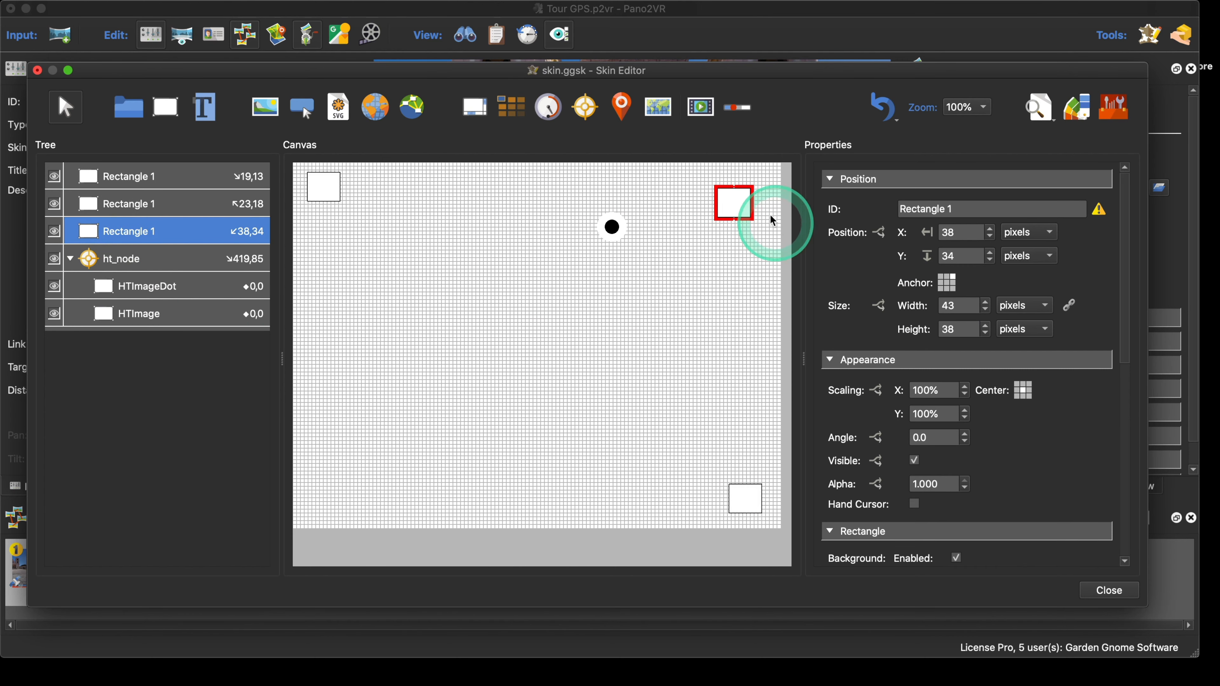
drag(735, 201, 750, 191)
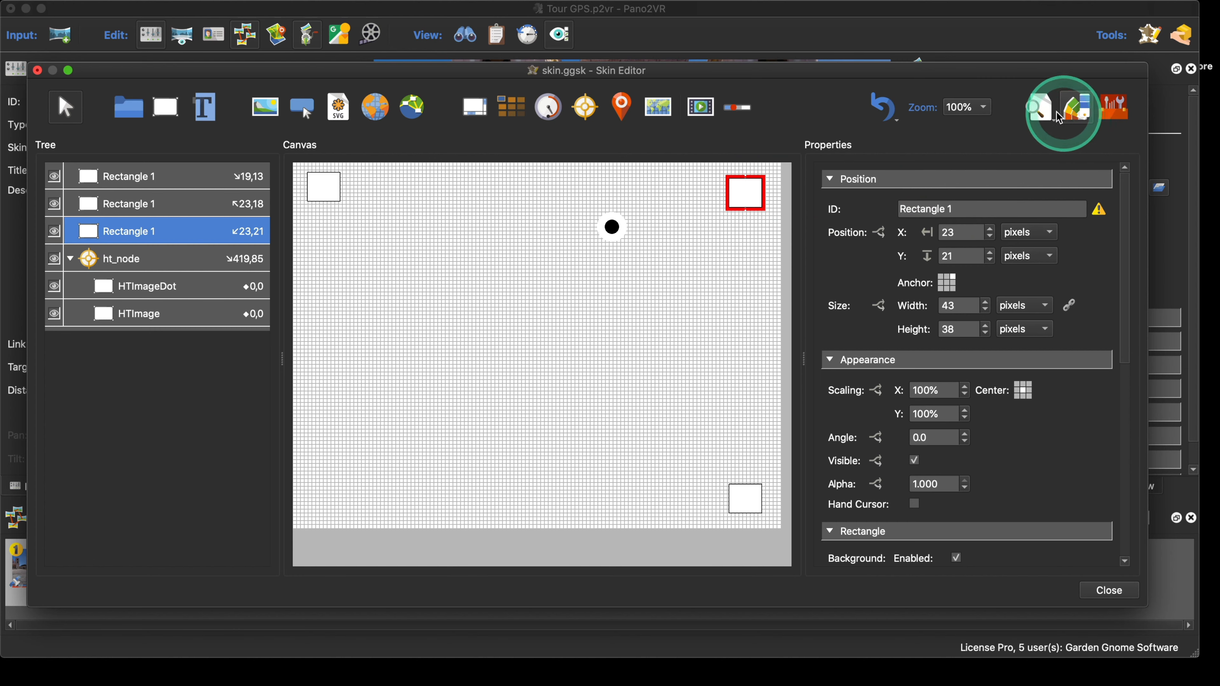
- Check the three rectangles' anchoring in a Live Preview resized to about 1013 × 537, close it, and select the top-left rectangle
click(1038, 108)
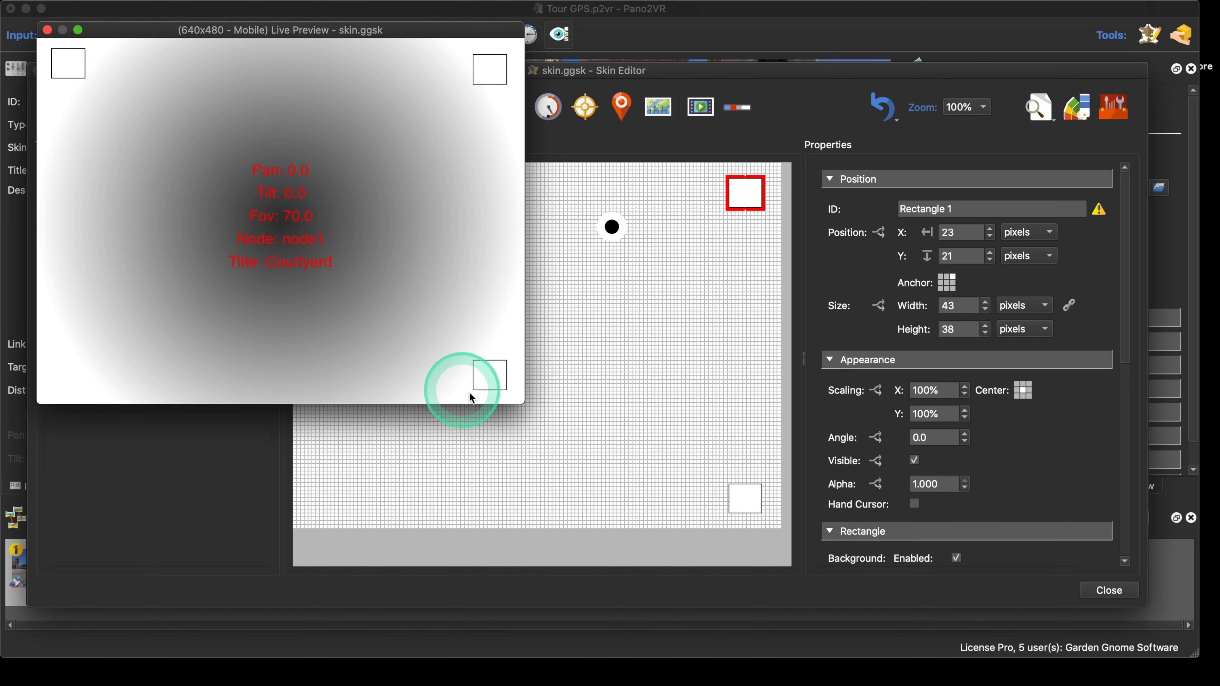
drag(521, 403, 808, 446)
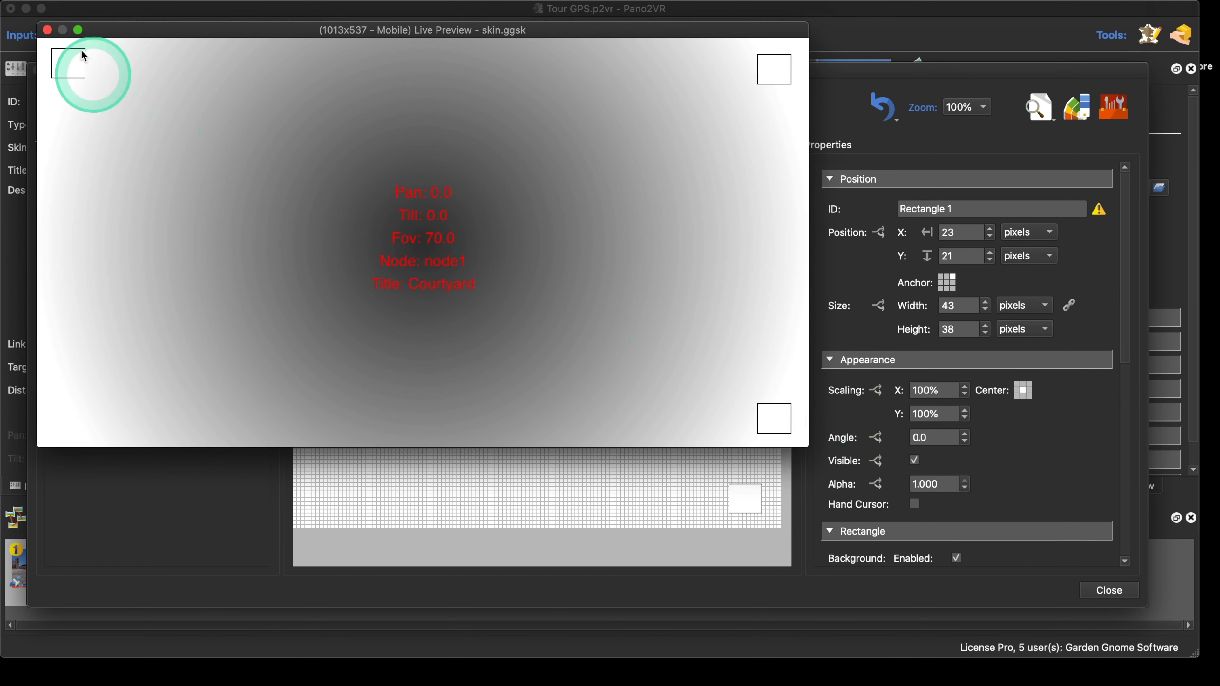
click(47, 30)
click(393, 276)
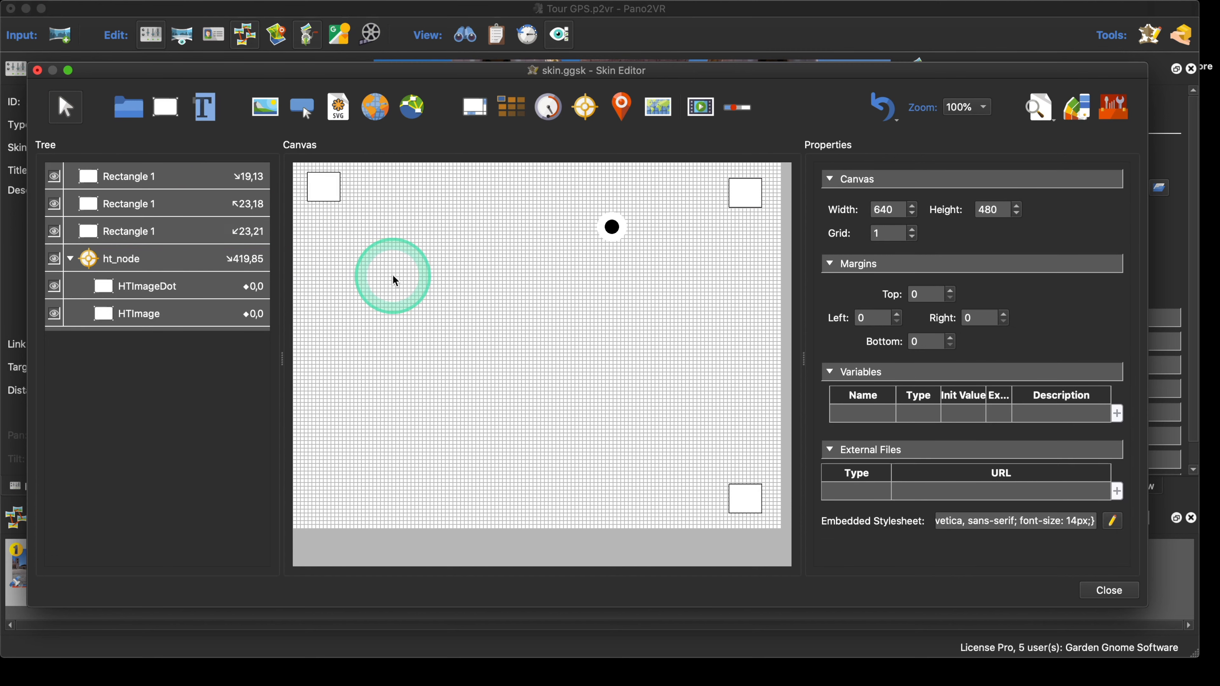
click(332, 188)
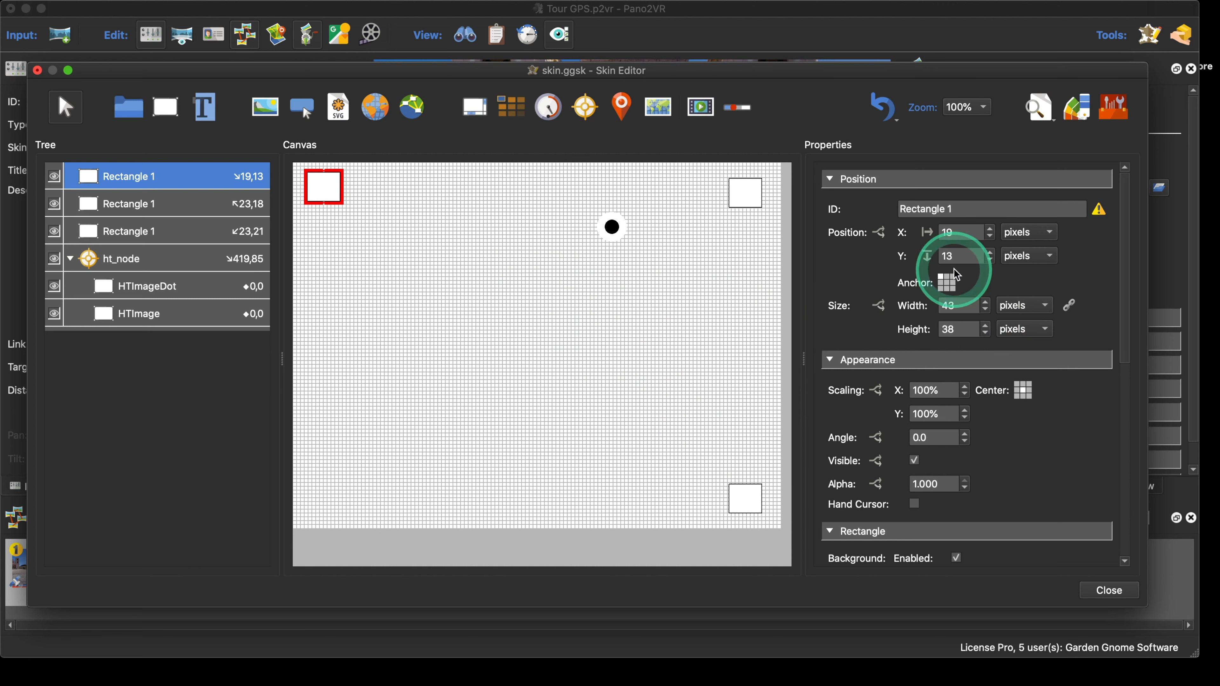
- Set the bottom-right rectangle's position to X 10 and Y 10 pixels
click(164, 202)
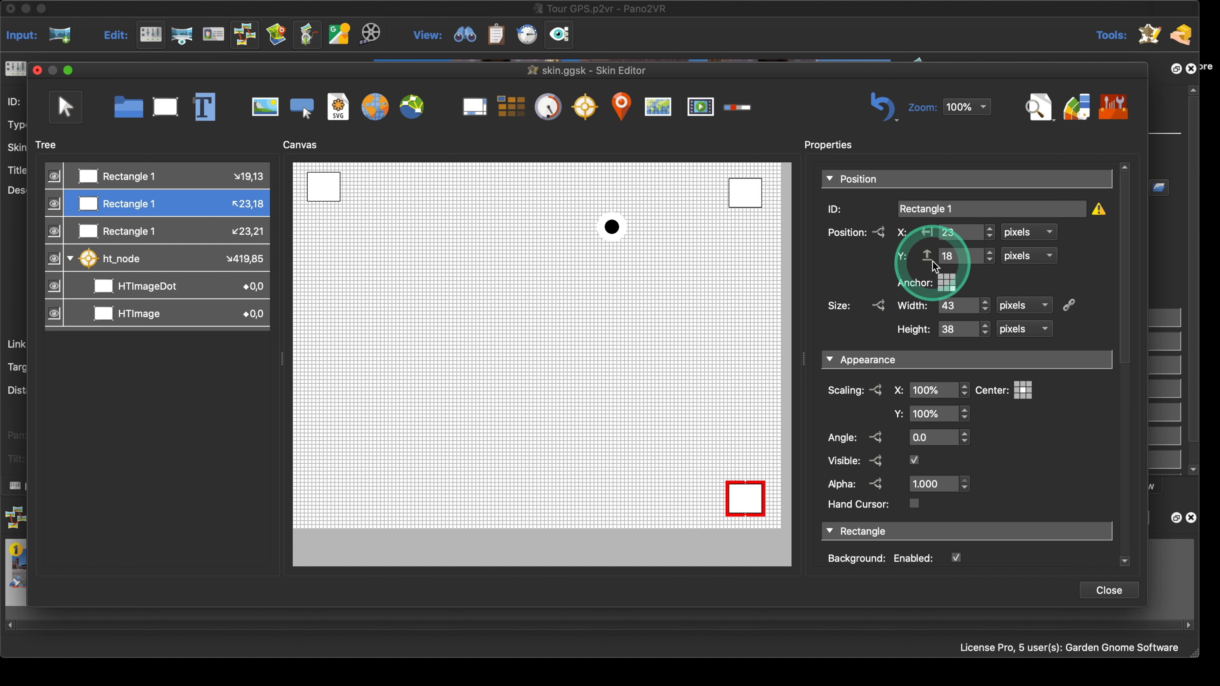
double_click(957, 233)
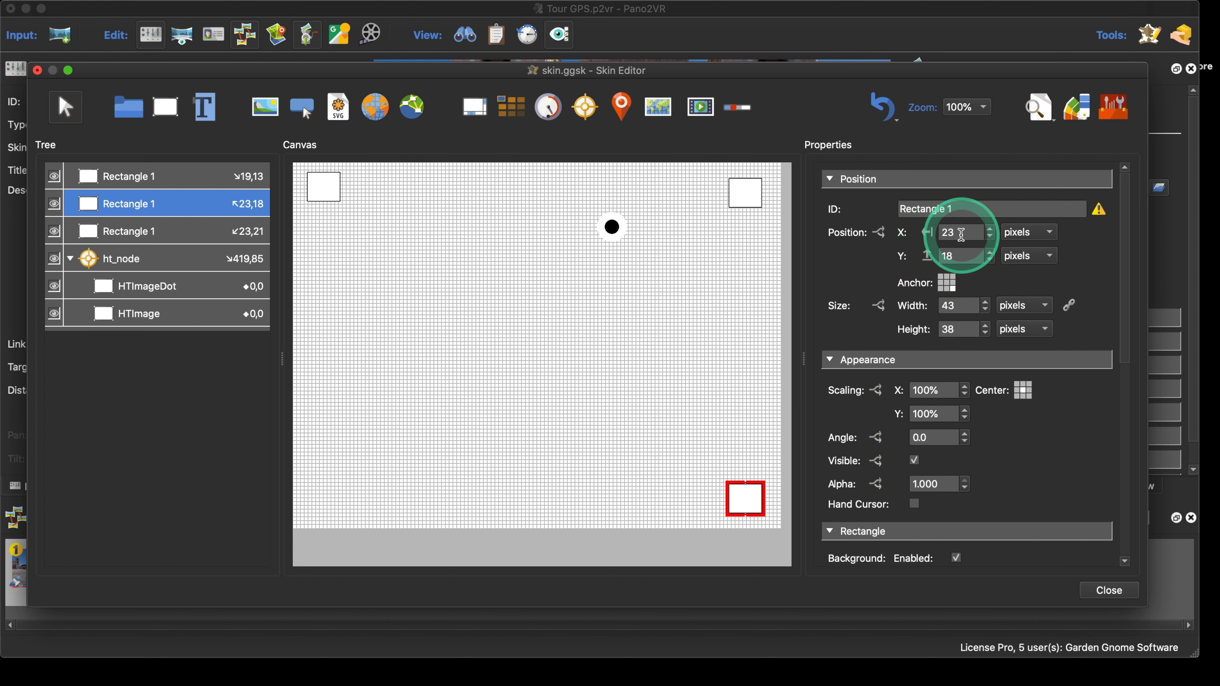
text(10)
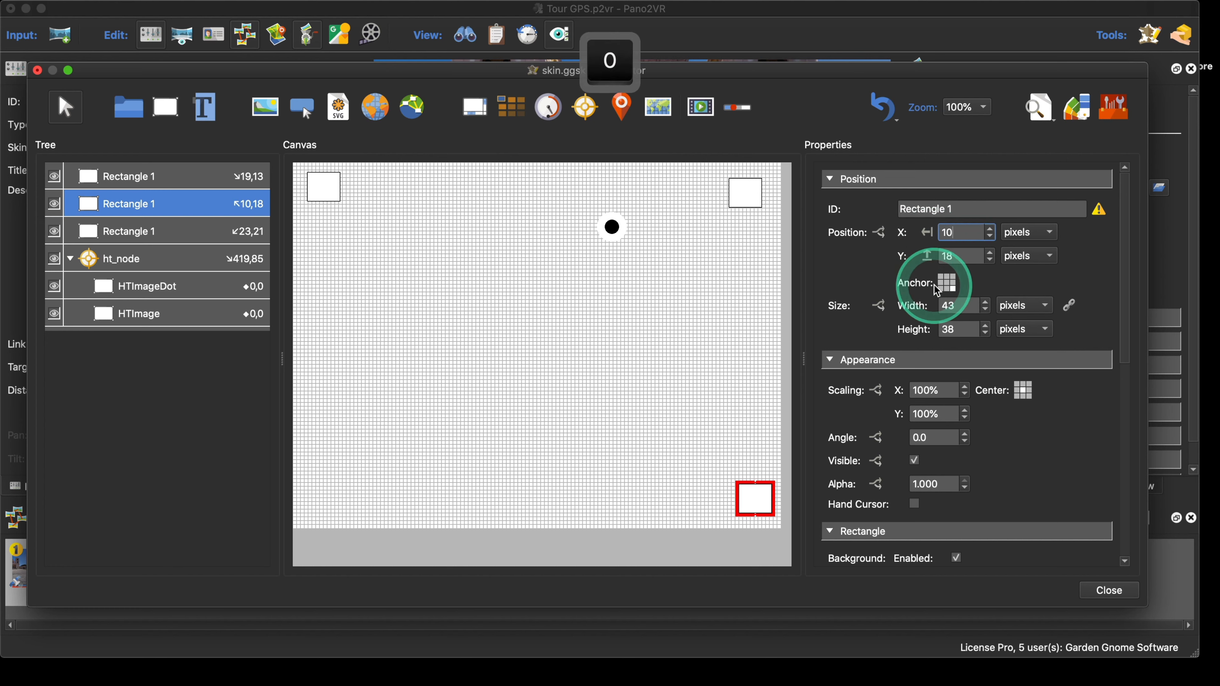
key(Tab)
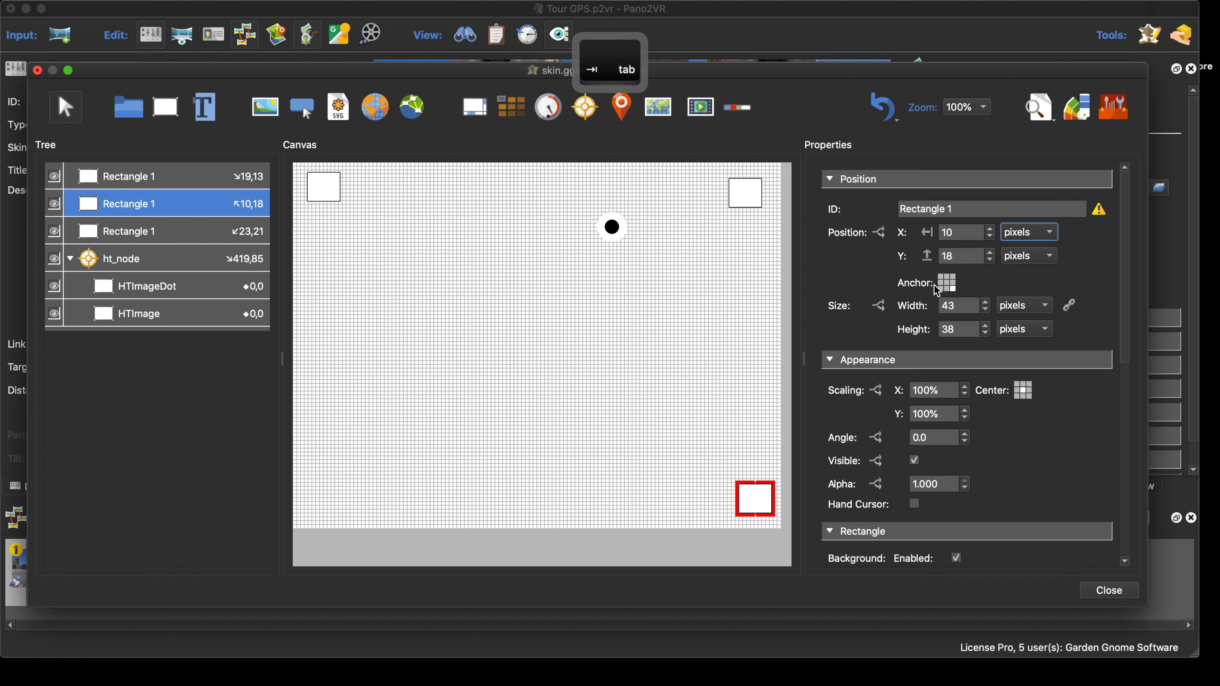
text(10)
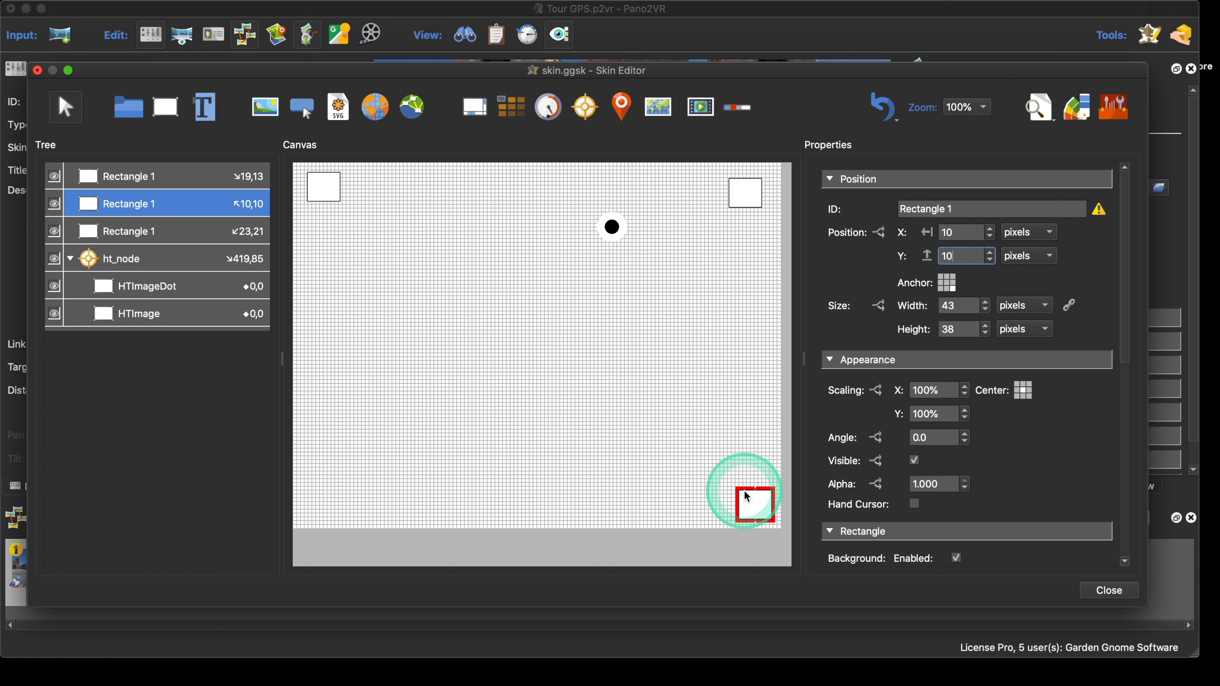
- Check the bottom-right rectangle's offset in a Live Preview resized to about 762 × 506, and close the preview
click(1047, 114)
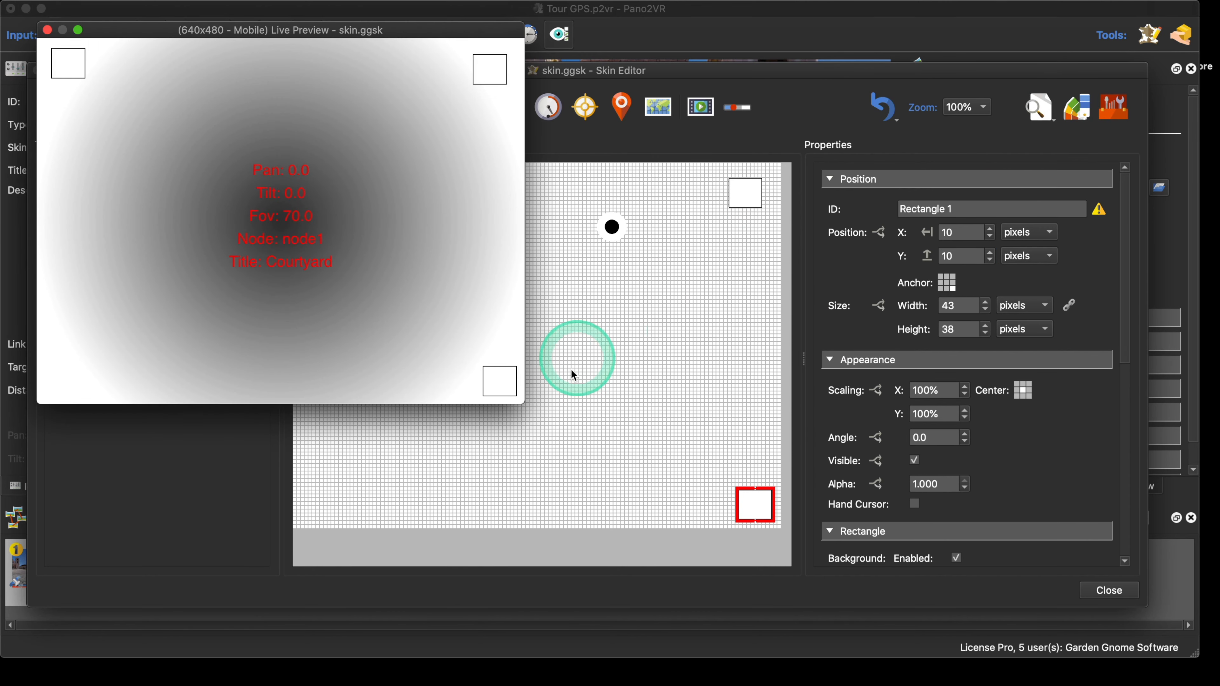
drag(523, 403, 616, 423)
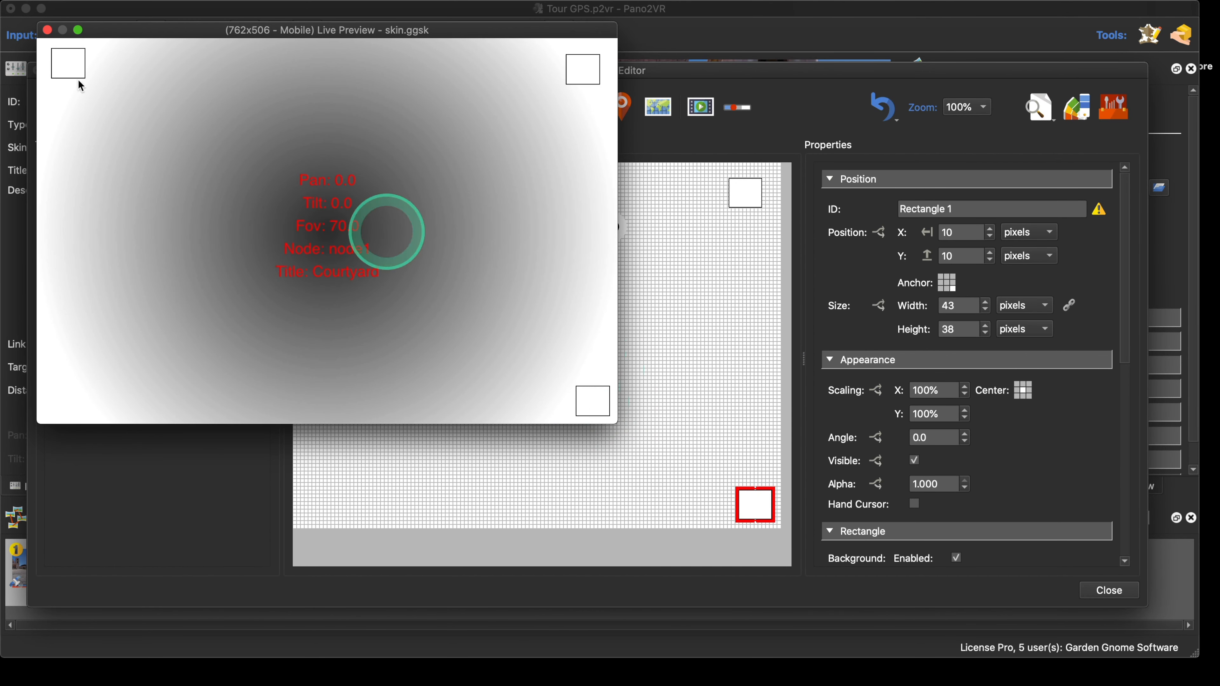
click(47, 30)
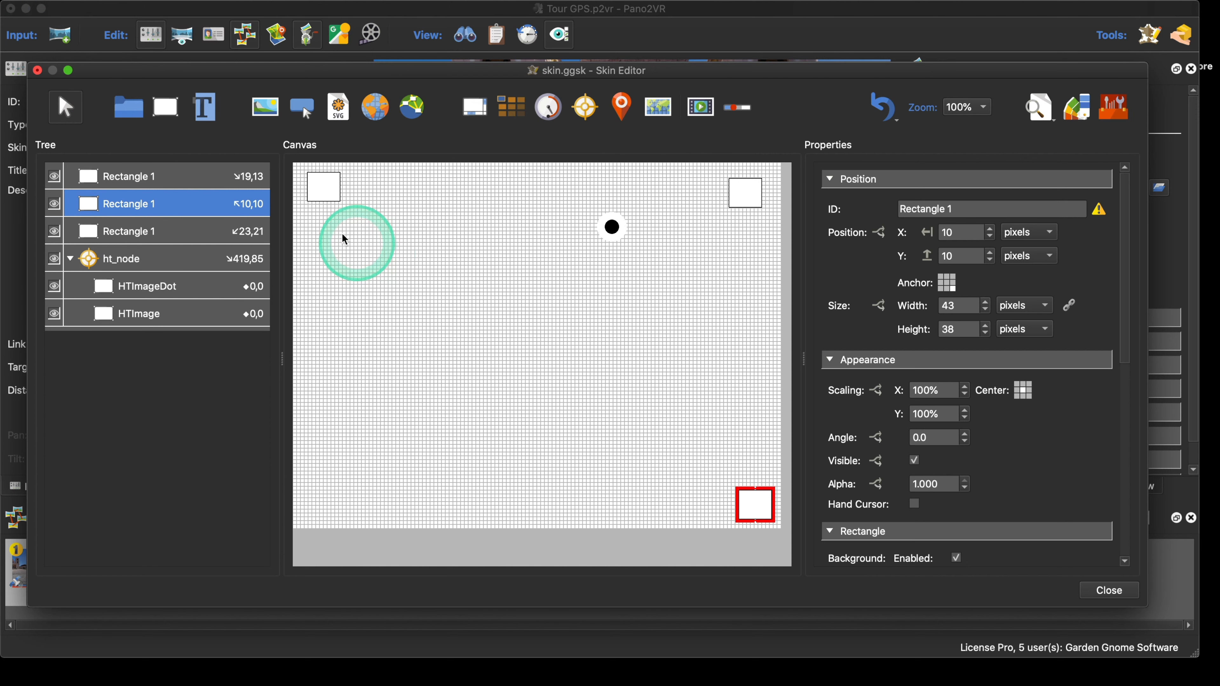
- Delete the top-left, top-right and bottom-right rectangles from the skin, keeping the ht_node hotspot
click(322, 194)
key(BackSpace)
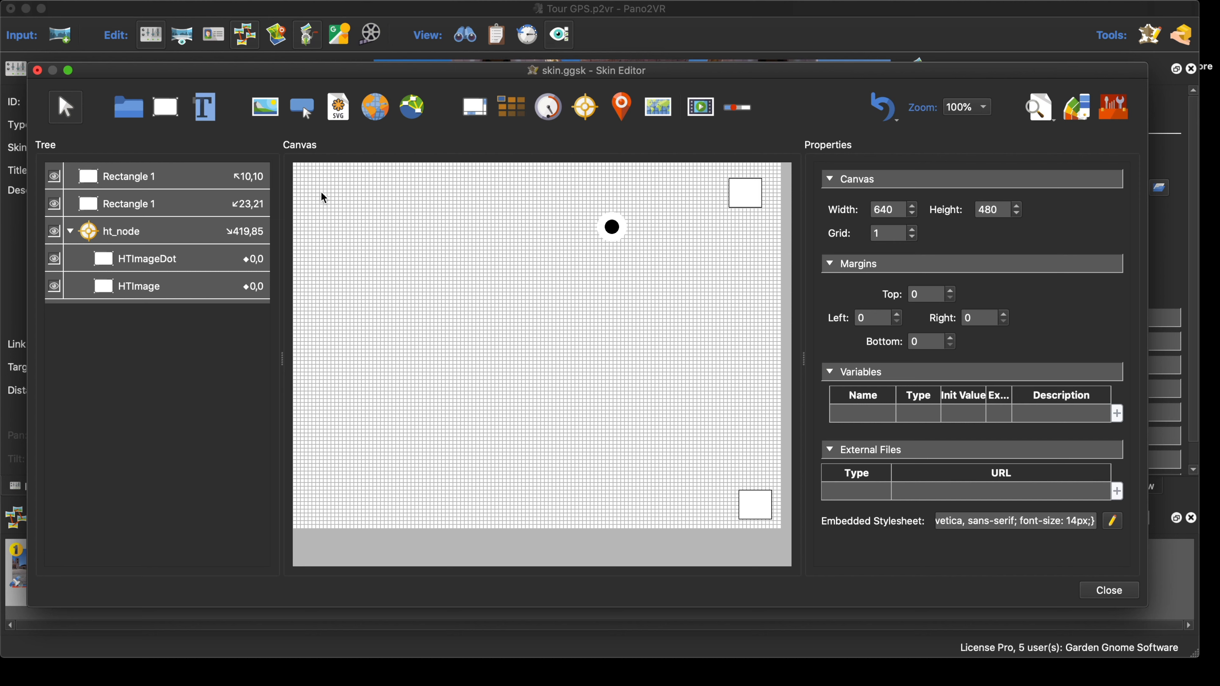
click(756, 201)
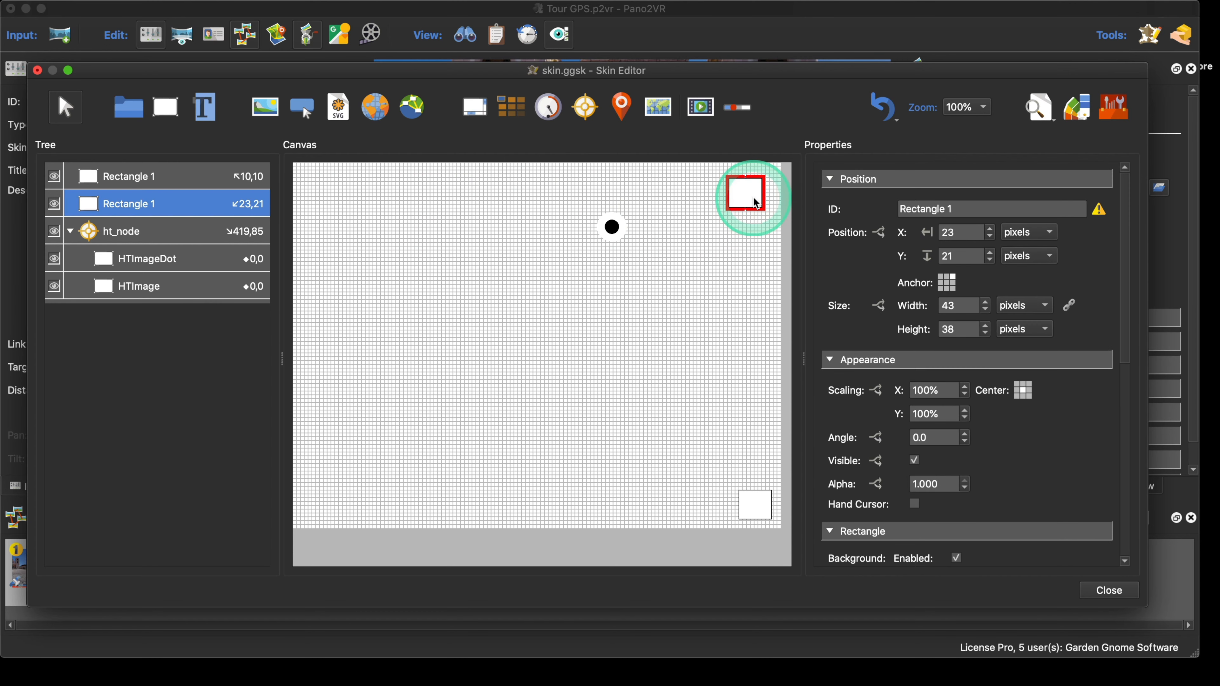
key(BackSpace)
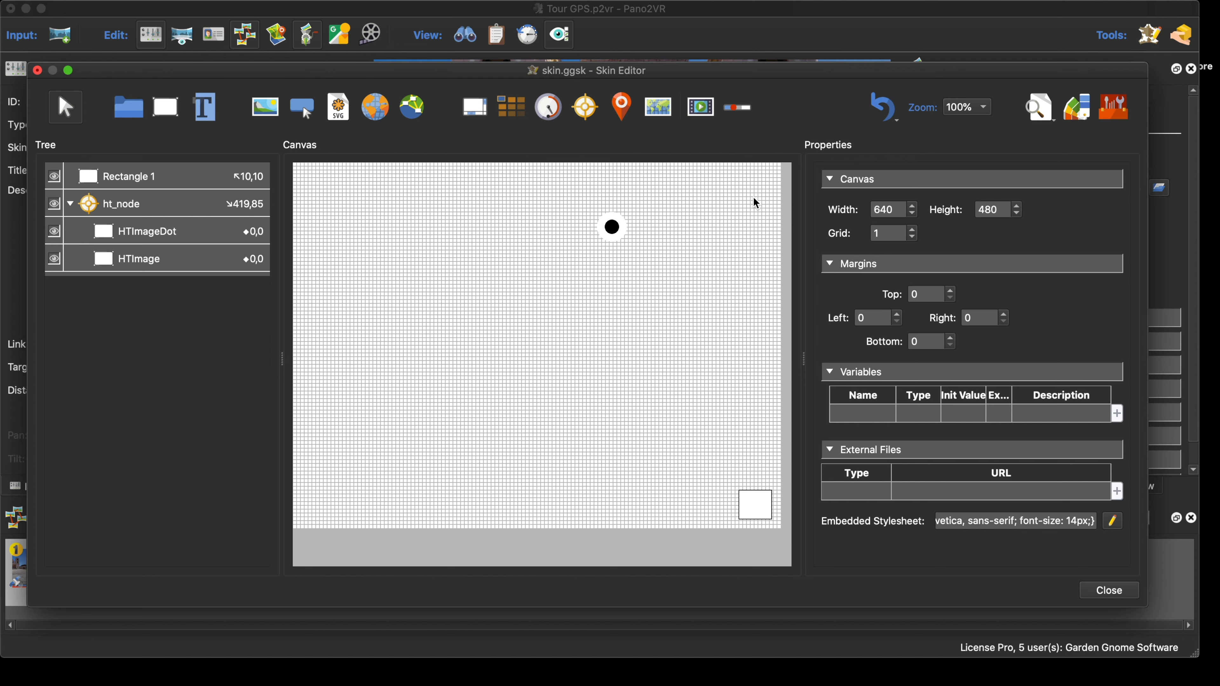
drag(754, 197, 768, 534)
key(BackSpace)
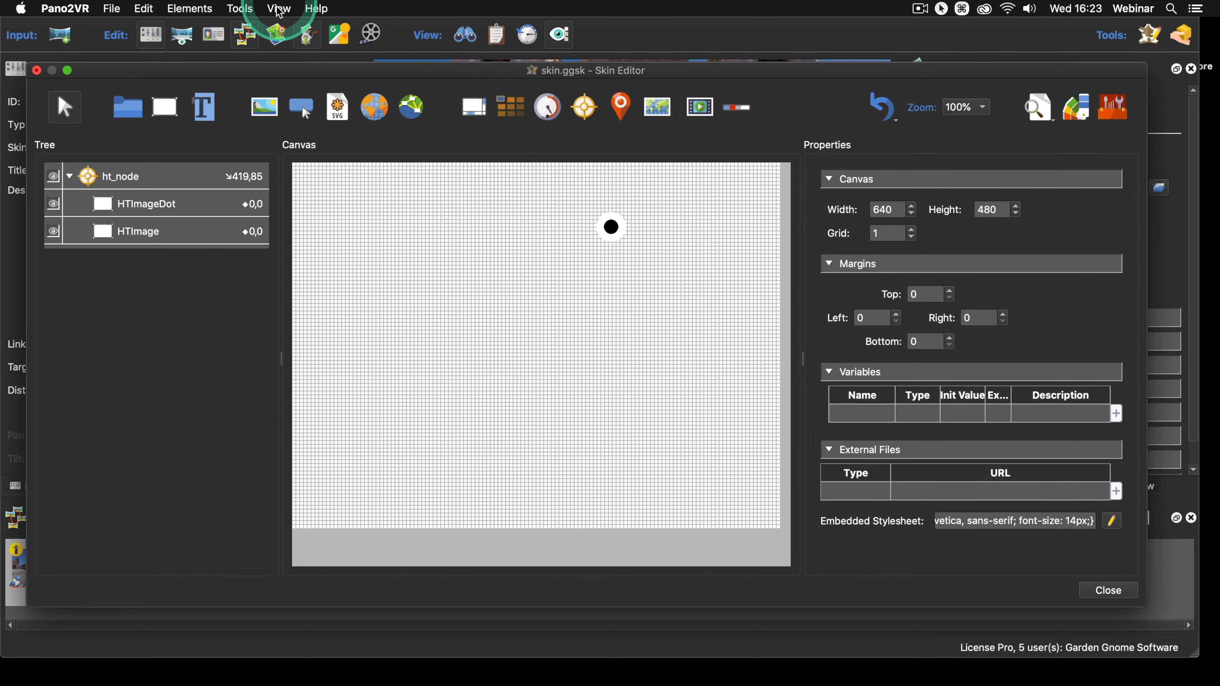
click(279, 9)
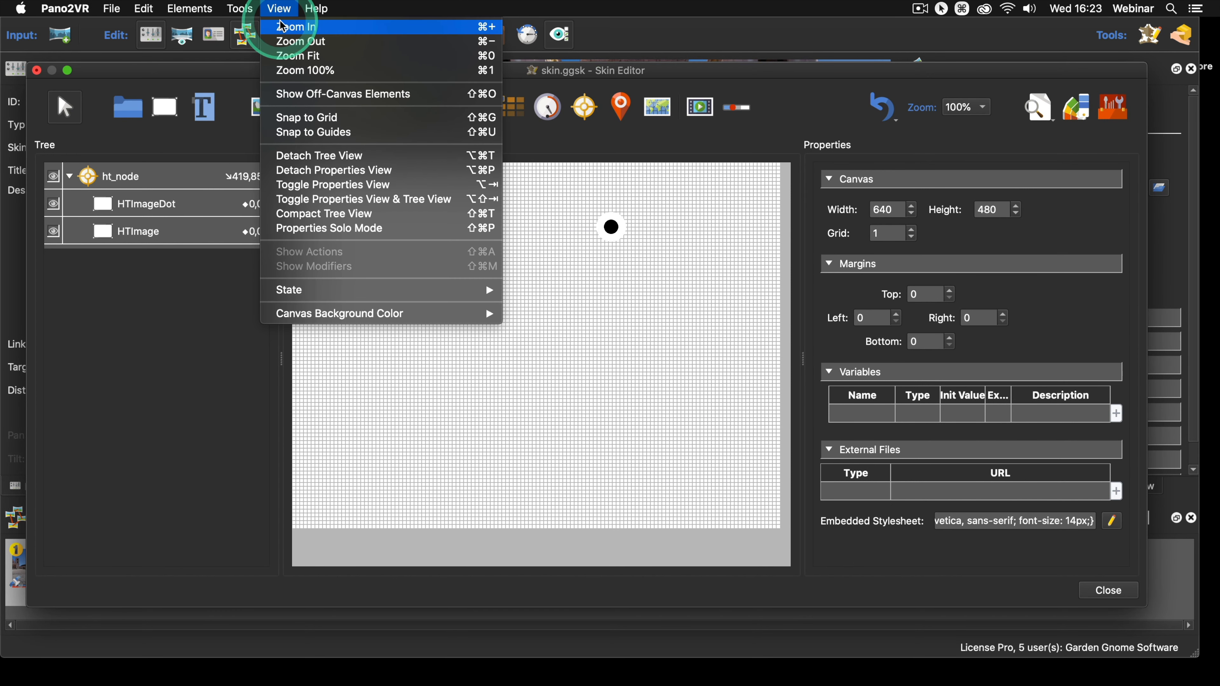
mouse_move(362, 313)
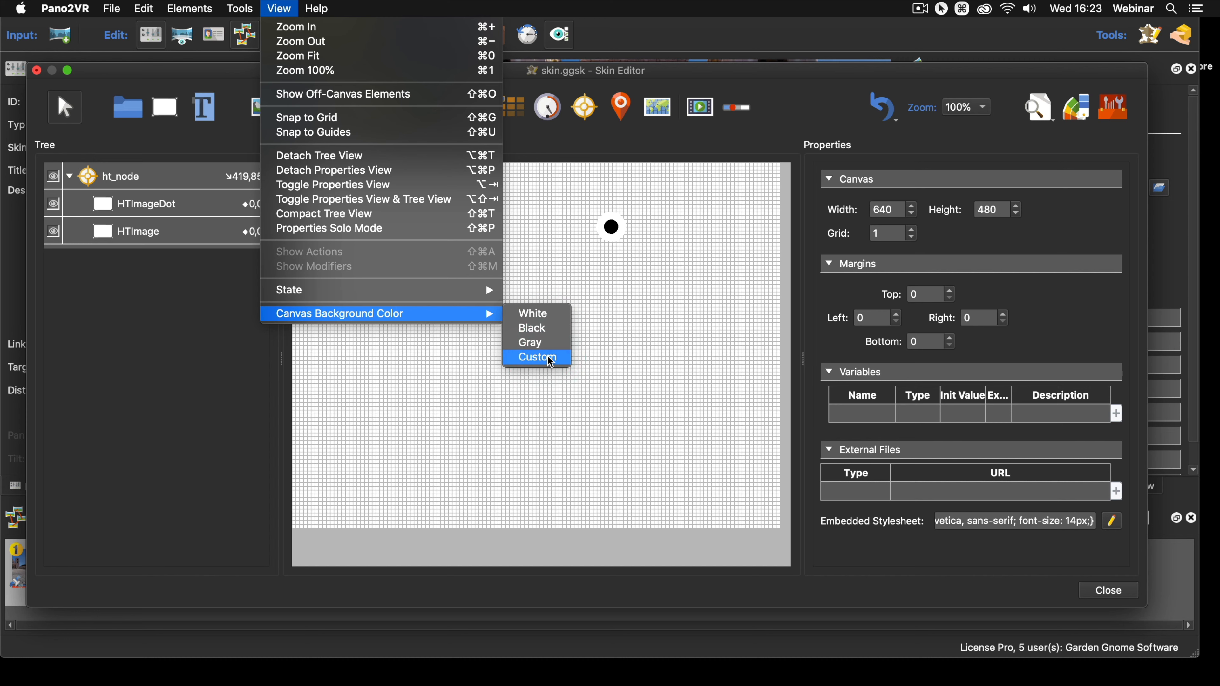
drag(550, 361, 424, 140)
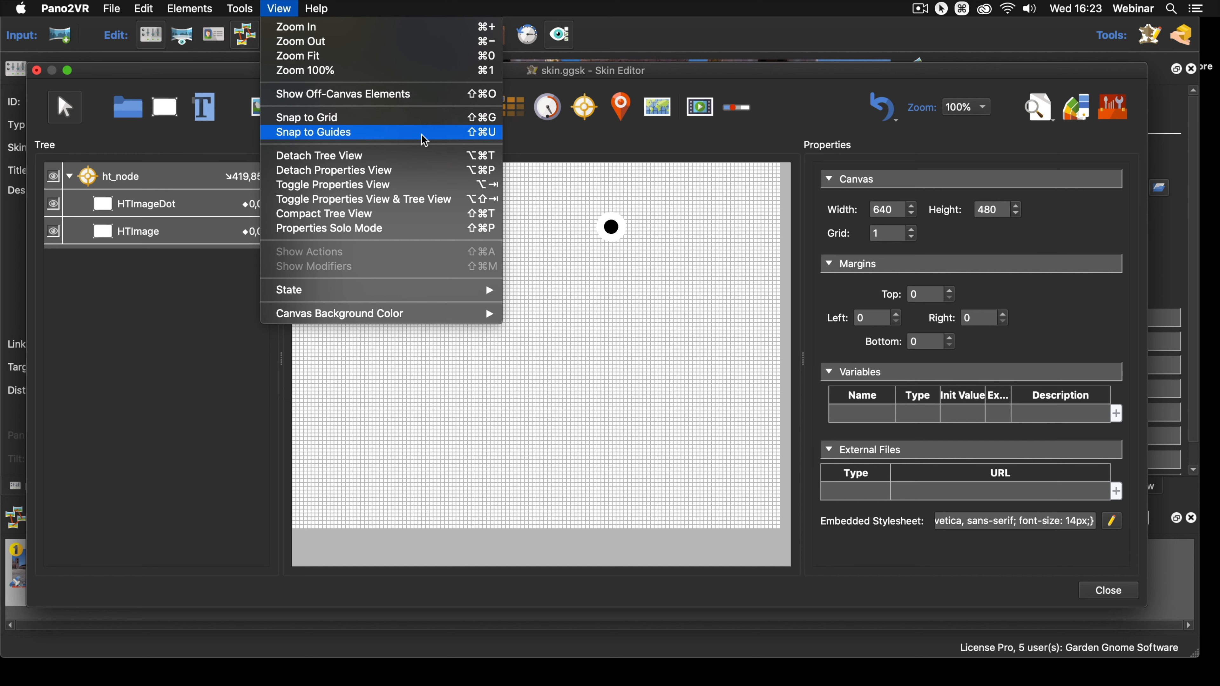
click(424, 140)
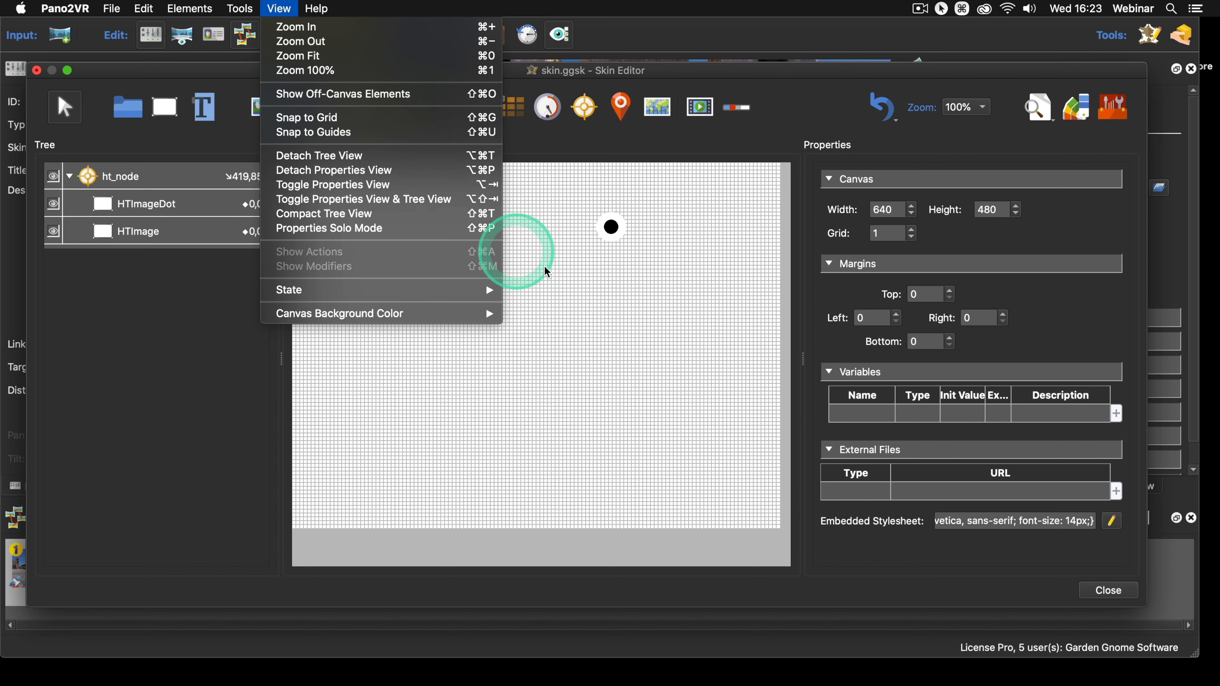
click(553, 291)
- Draw two rectangles, one below the other, at about X 185, Y 113 and X 176, Y 173, the lower one about 41 × 29 pixels
drag(433, 247, 458, 317)
click(193, 110)
click(424, 294)
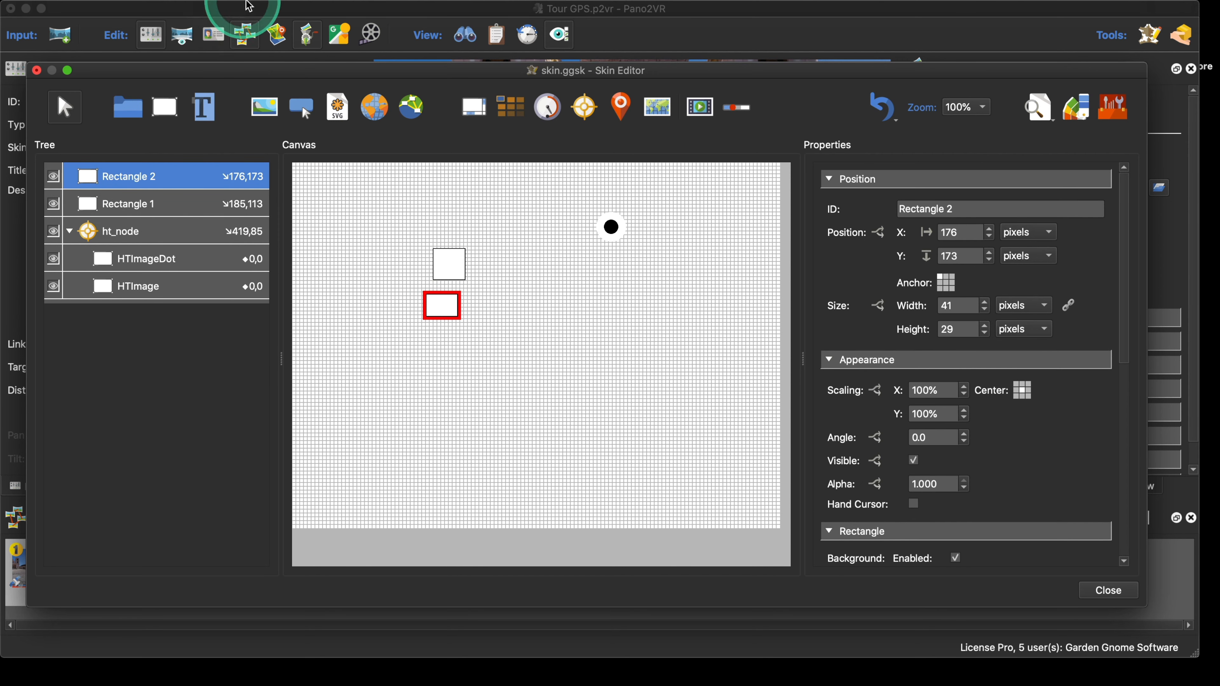
- Enable Snap to Grid and move Rectangle 2 to about X 184, Y 177
click(278, 8)
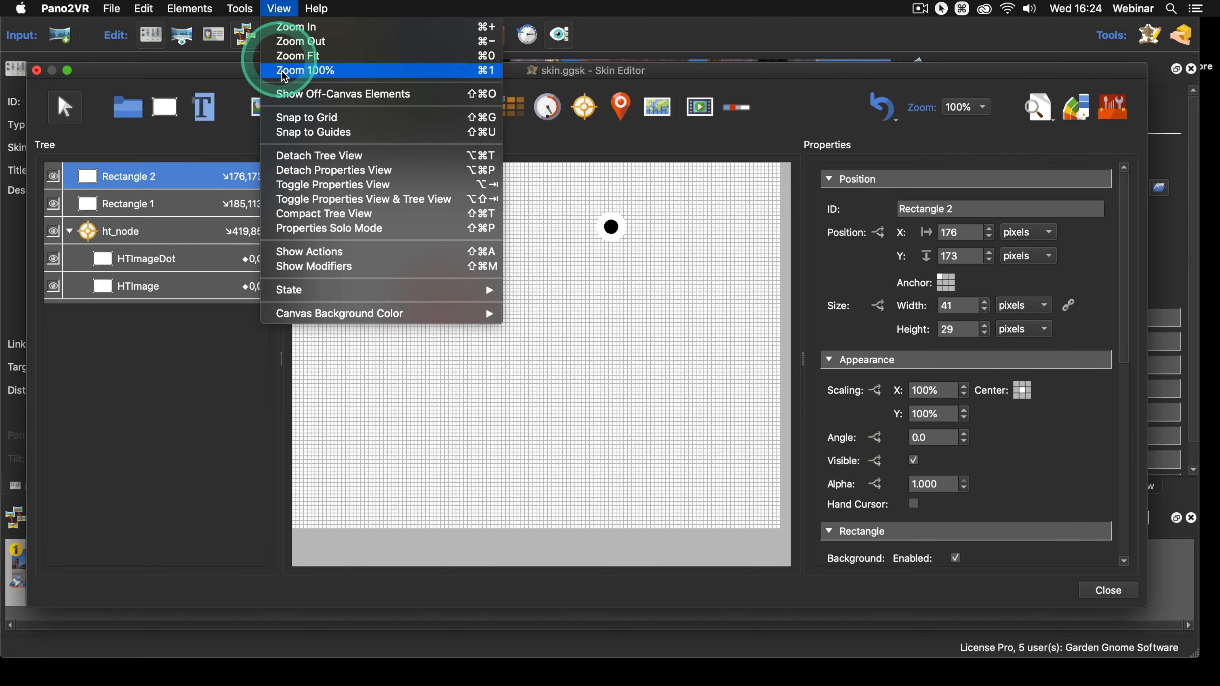
click(307, 122)
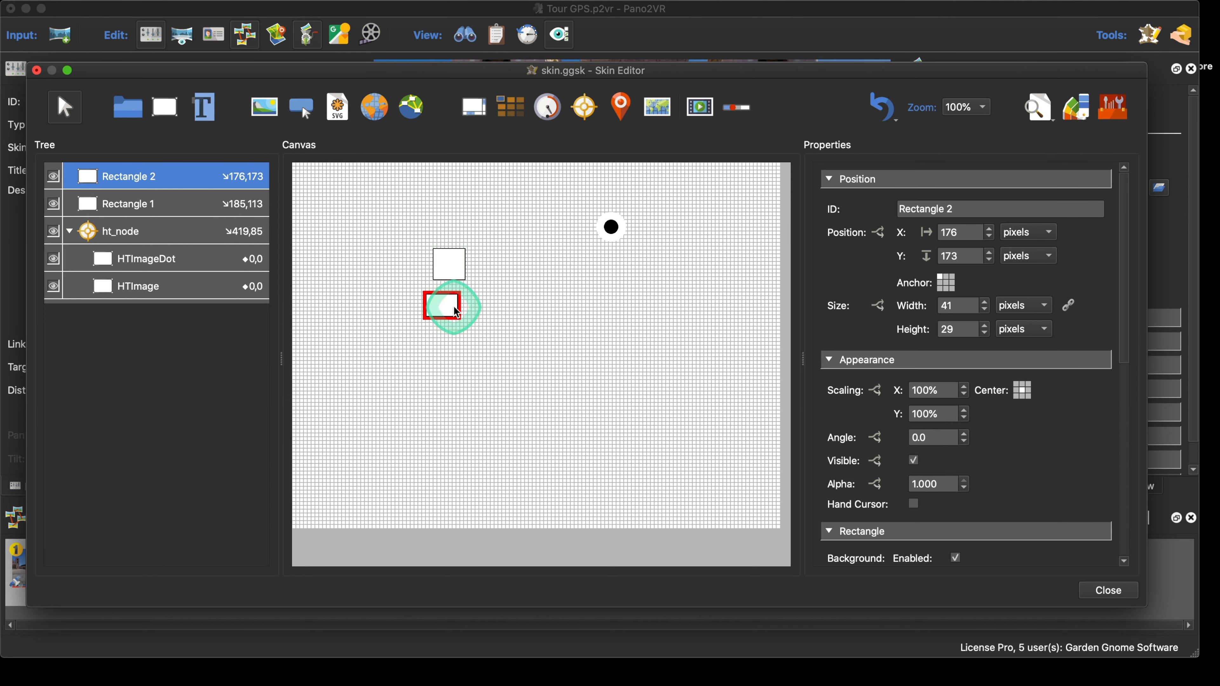
mouse_move(455, 309)
mouse_down()
mouse_move(485, 324)
mouse_move(461, 316)
mouse_up()
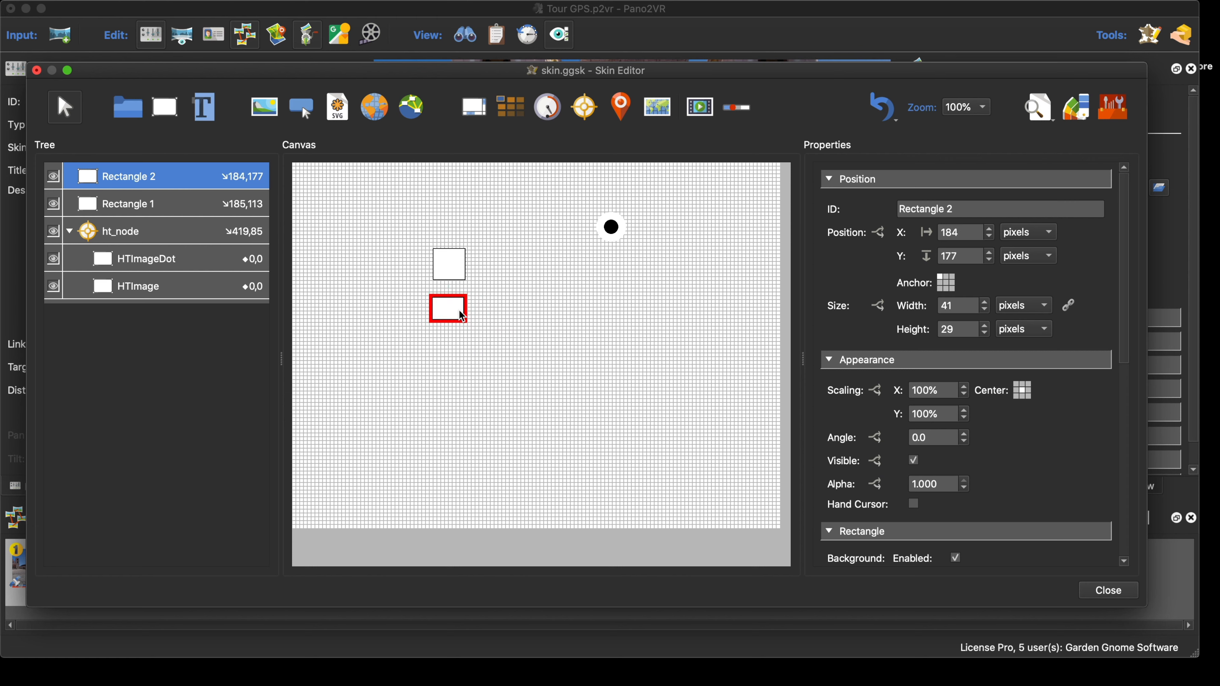
- Nudge Rectangle 2 to the right one pixel at a time to X 193
key(Right)
key(Right)
key(Right)
key(Right)
key(Right)
key(Right)
key(Right)
key(Right)
key(Right)
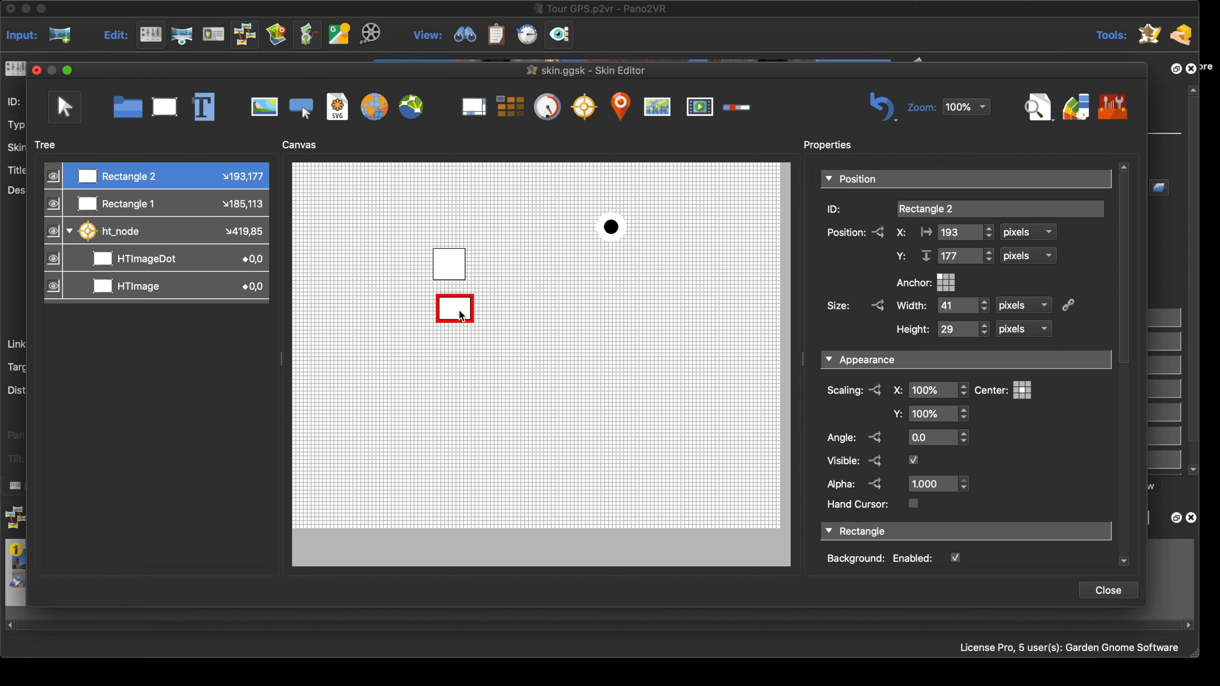
- Nudge Rectangle 2 further right in ten-pixel increments to X 273
click(460, 315)
key(shift+Right)
key(shift+Right)
key(shift+Right)
key(shift+Right)
key(shift+Right)
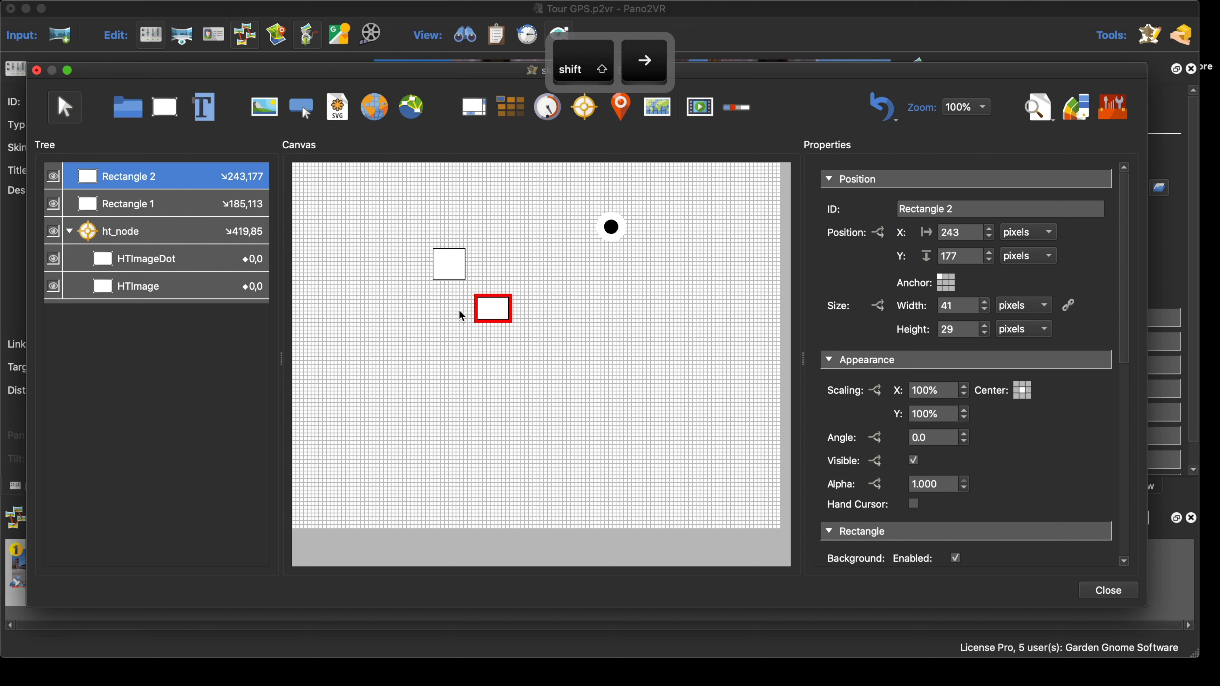
key(shift+Right)
key(shift+Right)
key(shift+Right)
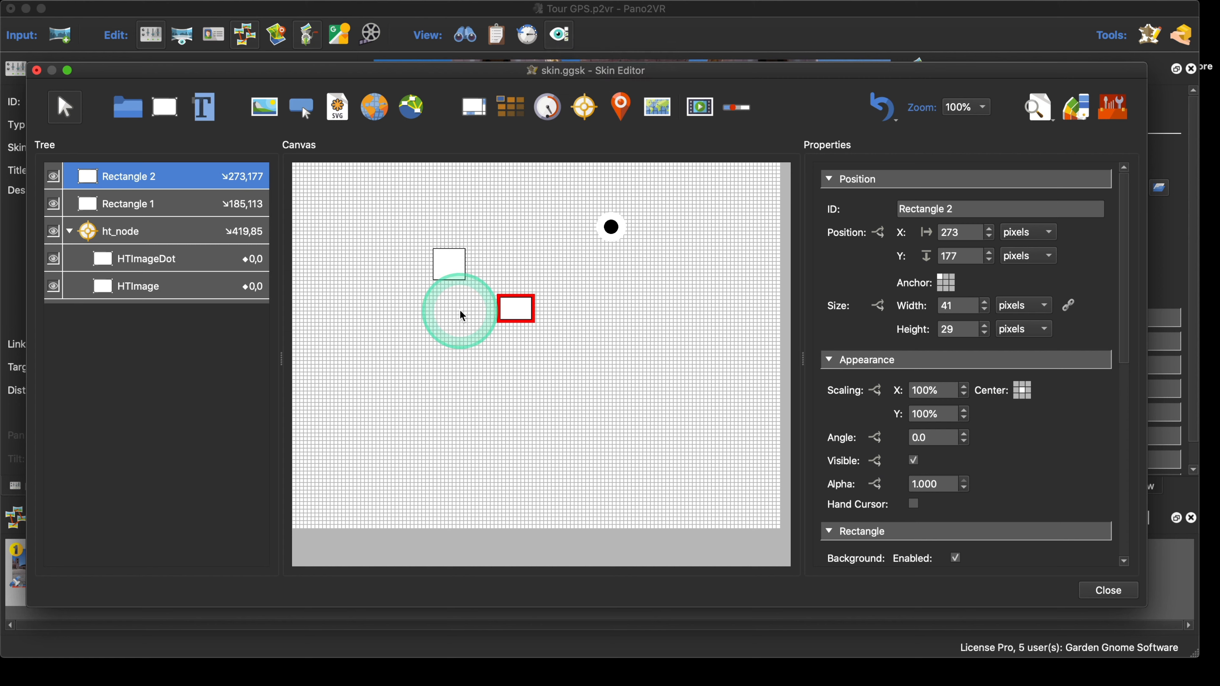
- Enable Snap to Guides and move Rectangle 2 below Rectangle 1 with left edges aligned, at X 185, Y 198
click(288, 10)
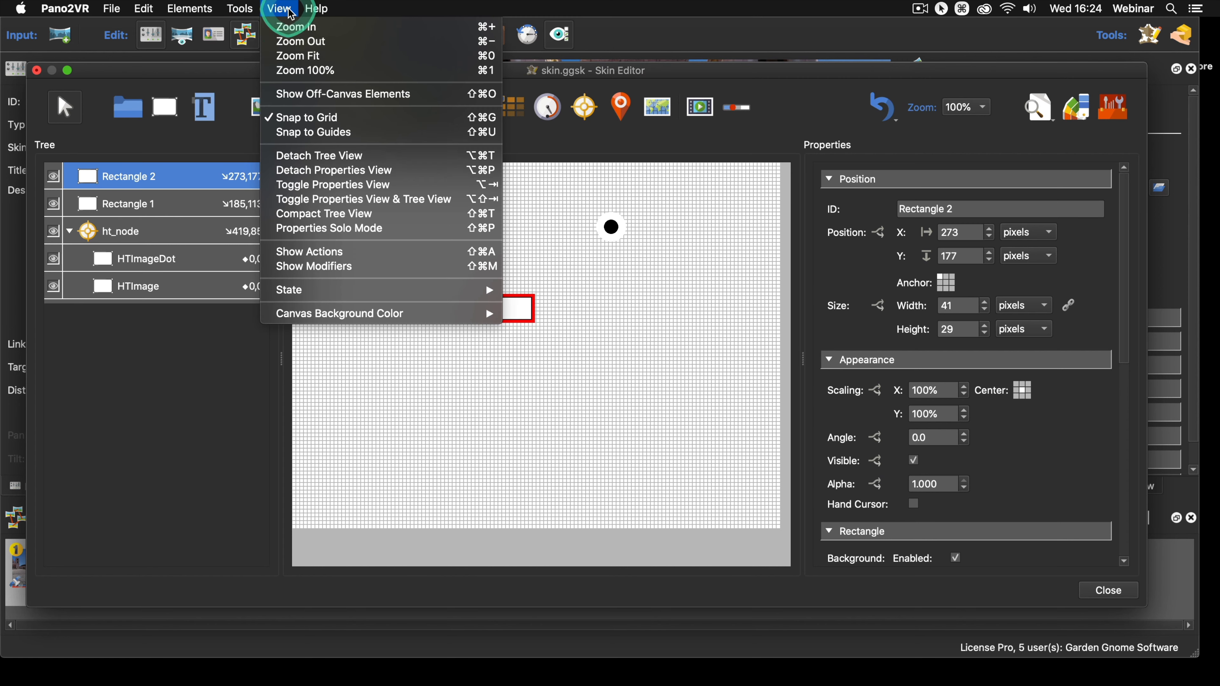
click(313, 134)
click(512, 320)
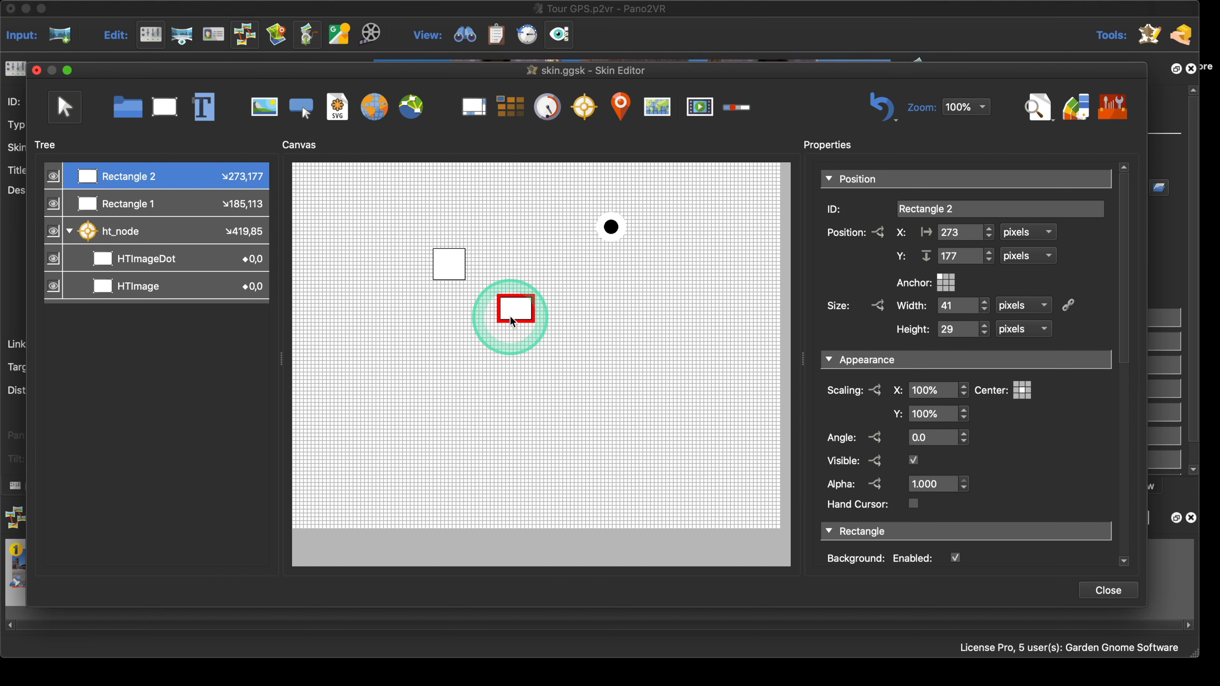
drag(511, 318, 443, 324)
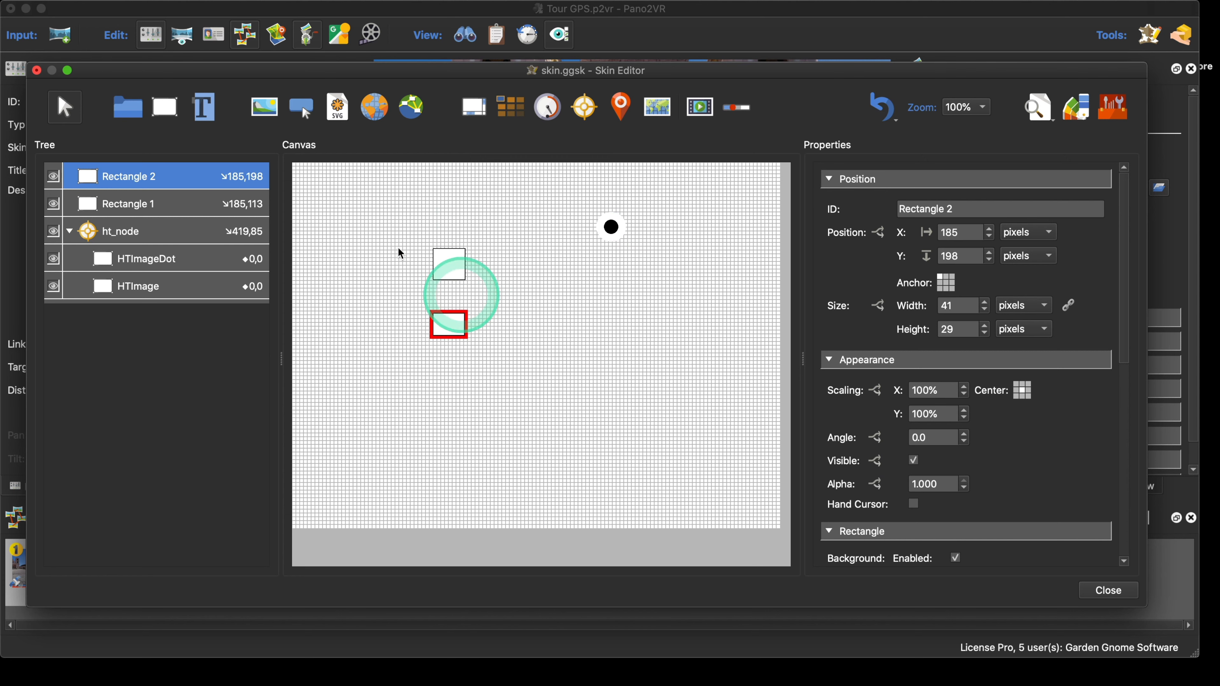
- Turn off Snap to Guides and Snap to Grid for the canvas
drag(399, 249, 496, 345)
click(306, 5)
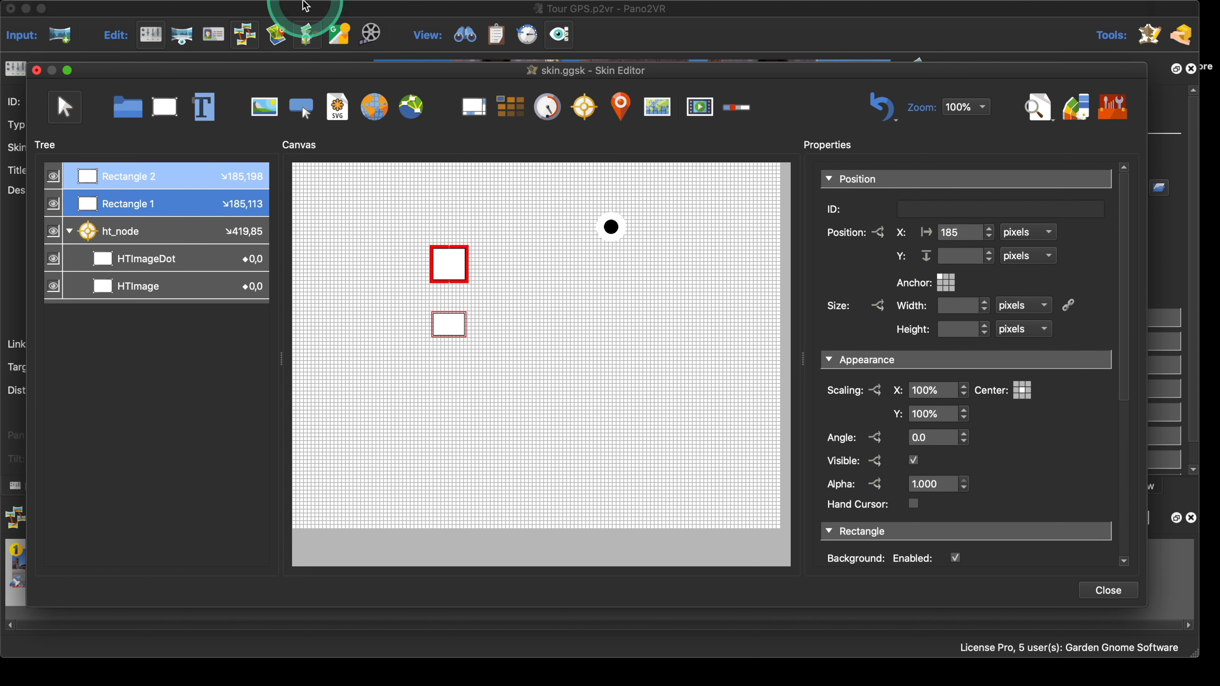
click(279, 9)
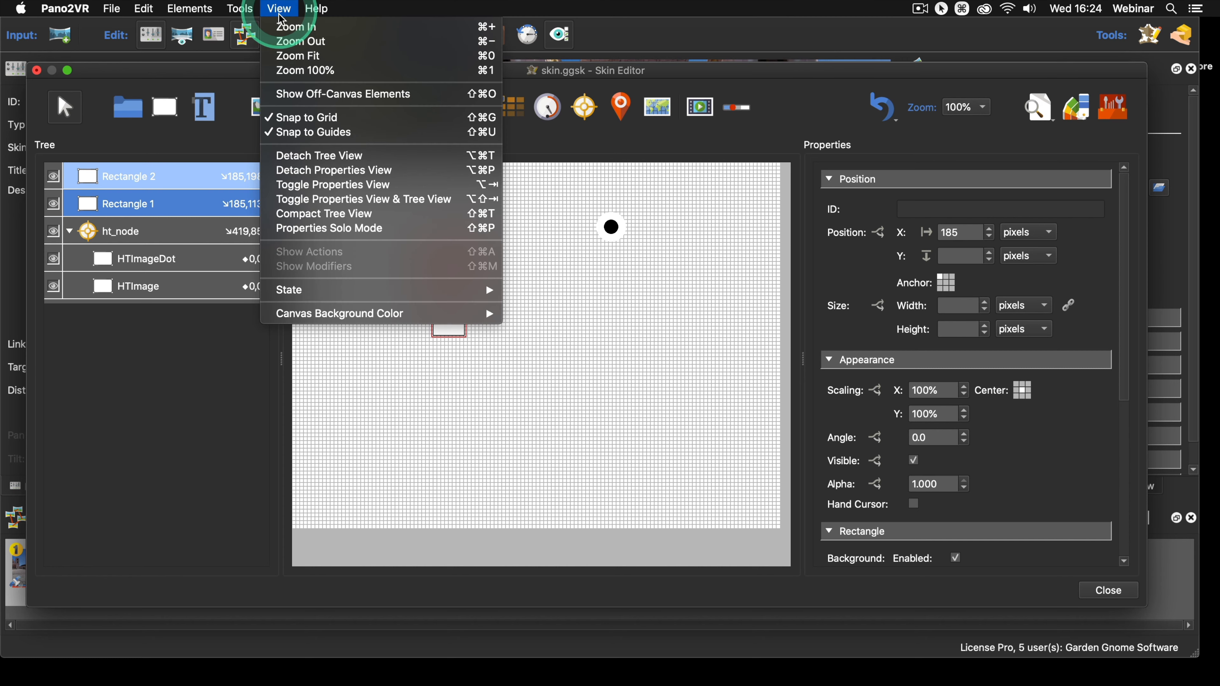
click(289, 132)
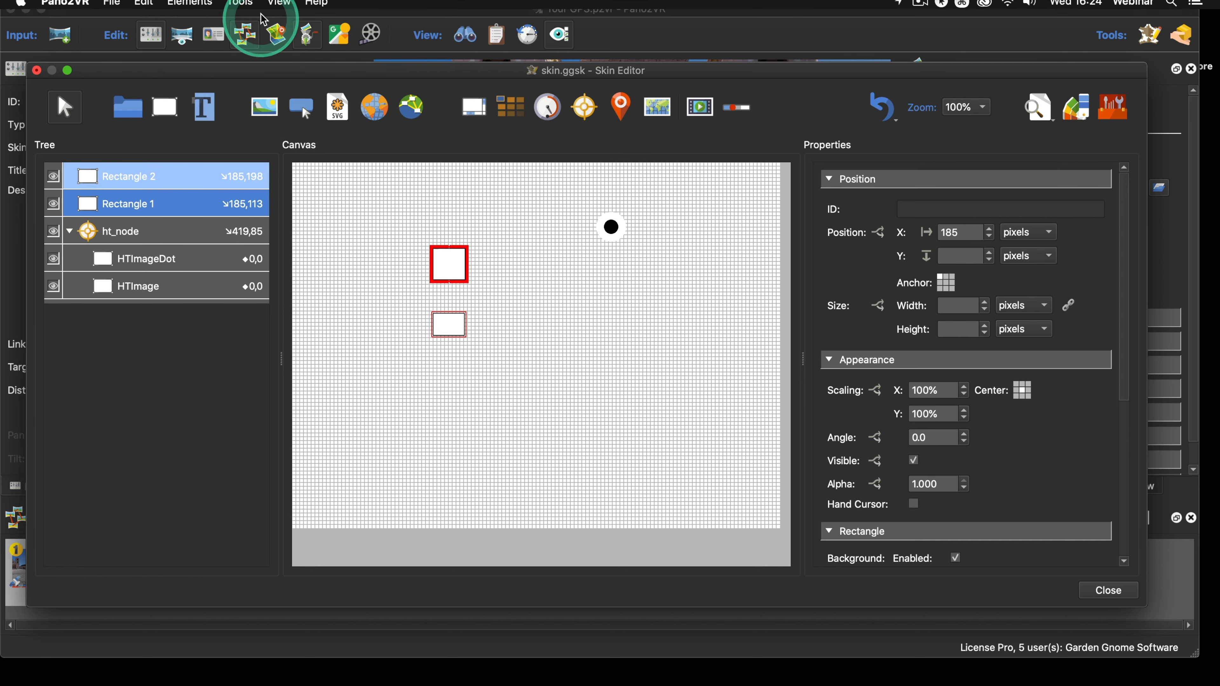
click(278, 9)
click(284, 114)
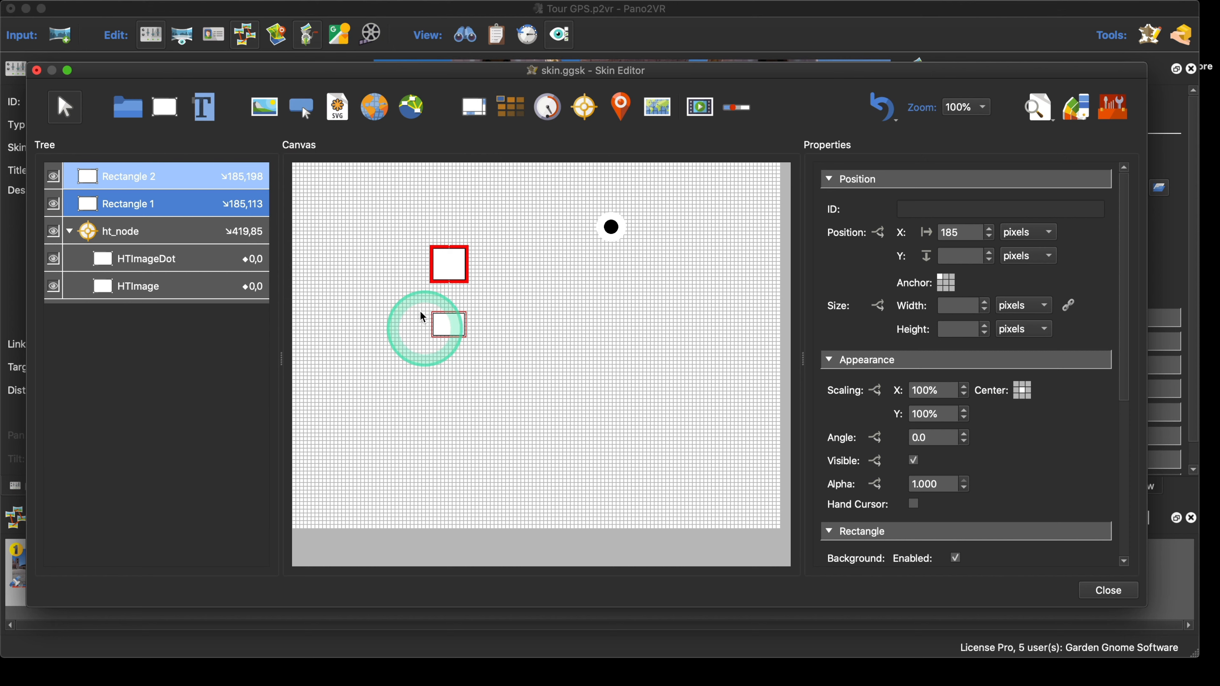
- Delete Rectangle 1 and Rectangle 2 from the canvas together
drag(410, 243, 457, 332)
key(BackSpace)
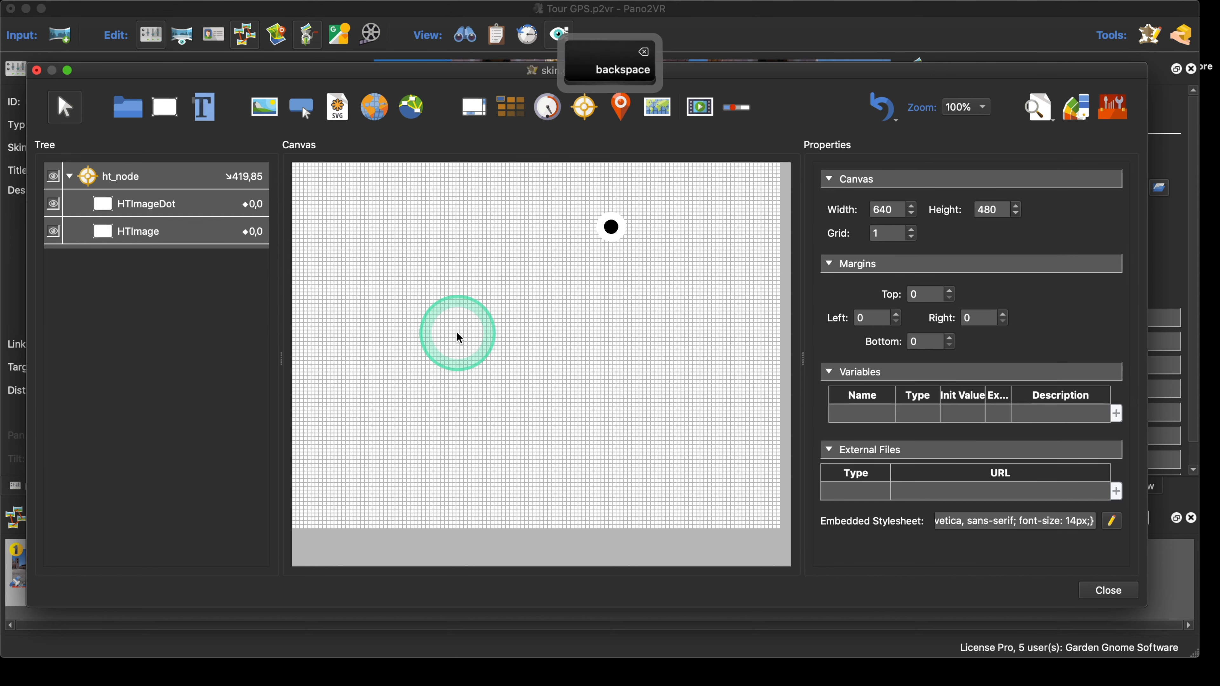
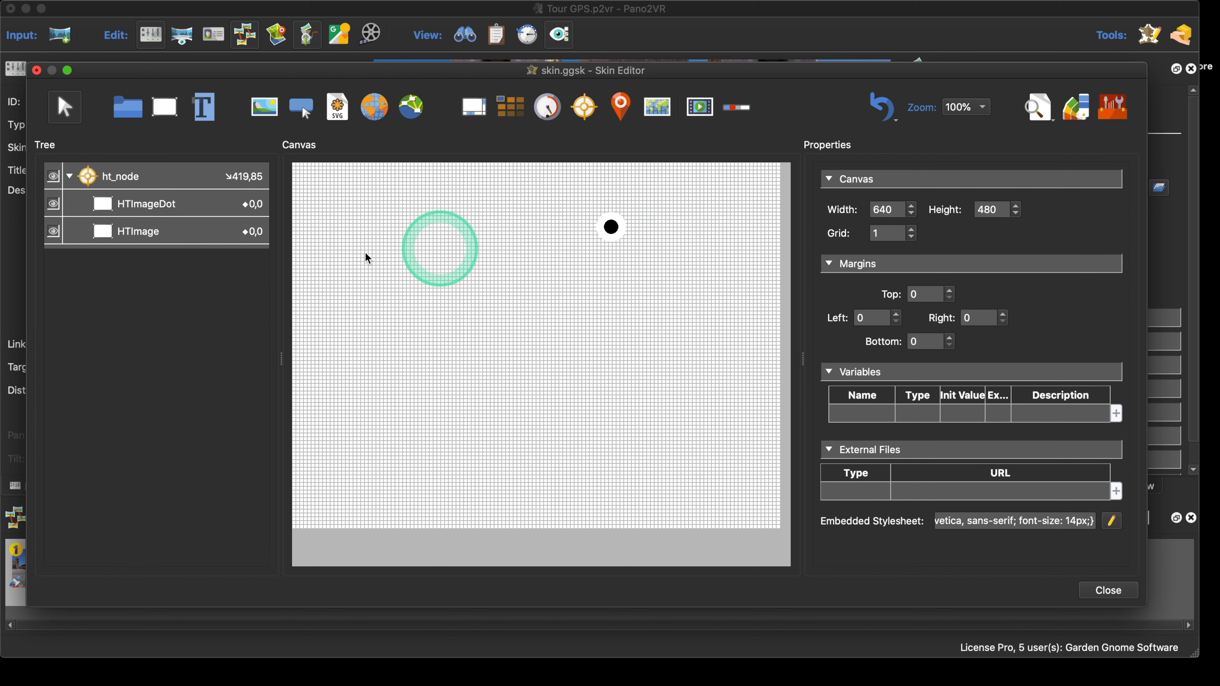
- Set the alpha of the HTImage element to 0.5
click(164, 231)
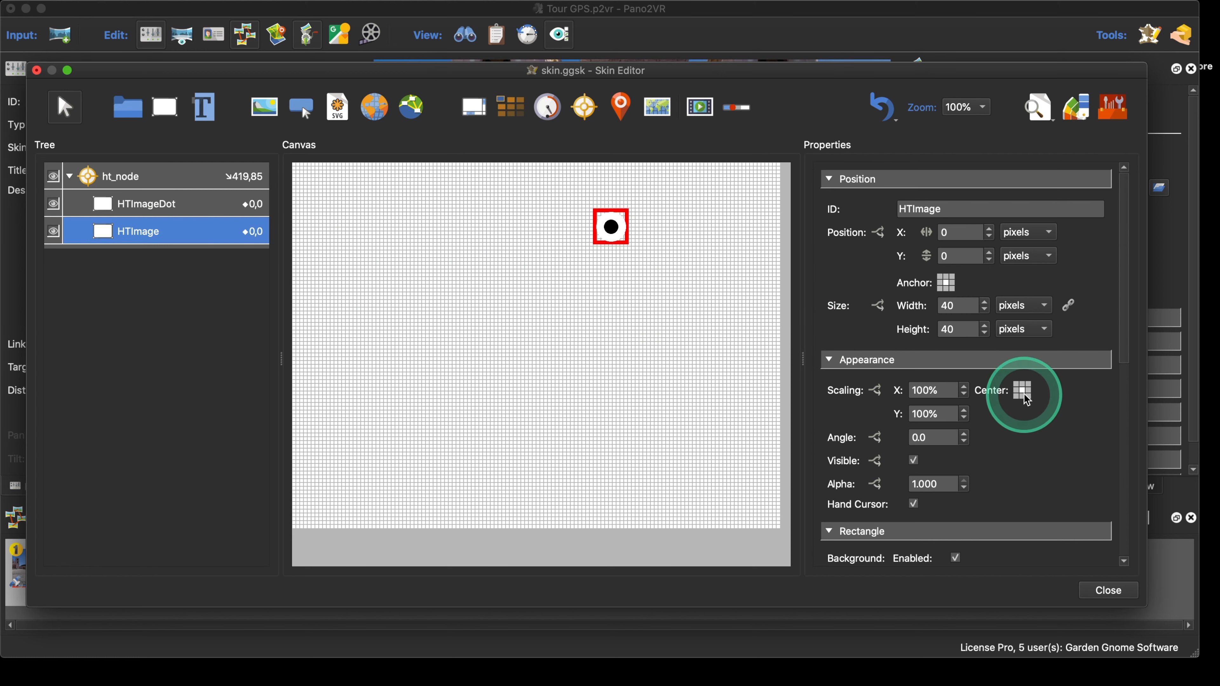
scroll(1024, 390, down, 8)
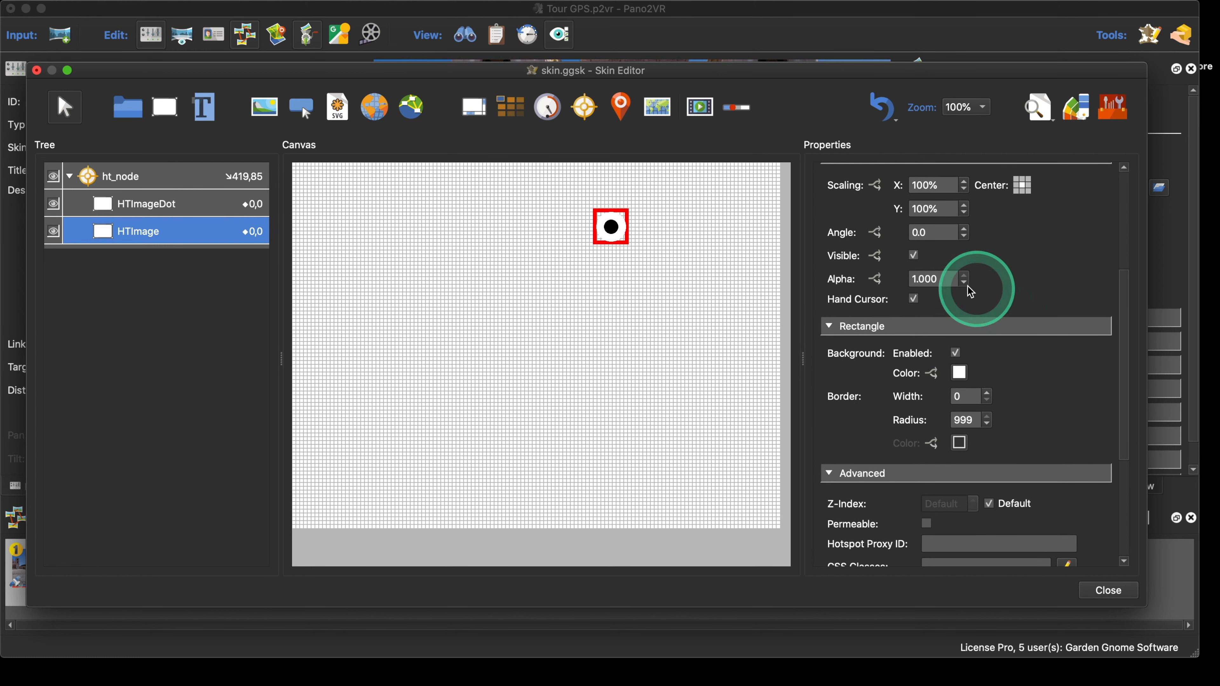
double_click(939, 280)
text(.5)
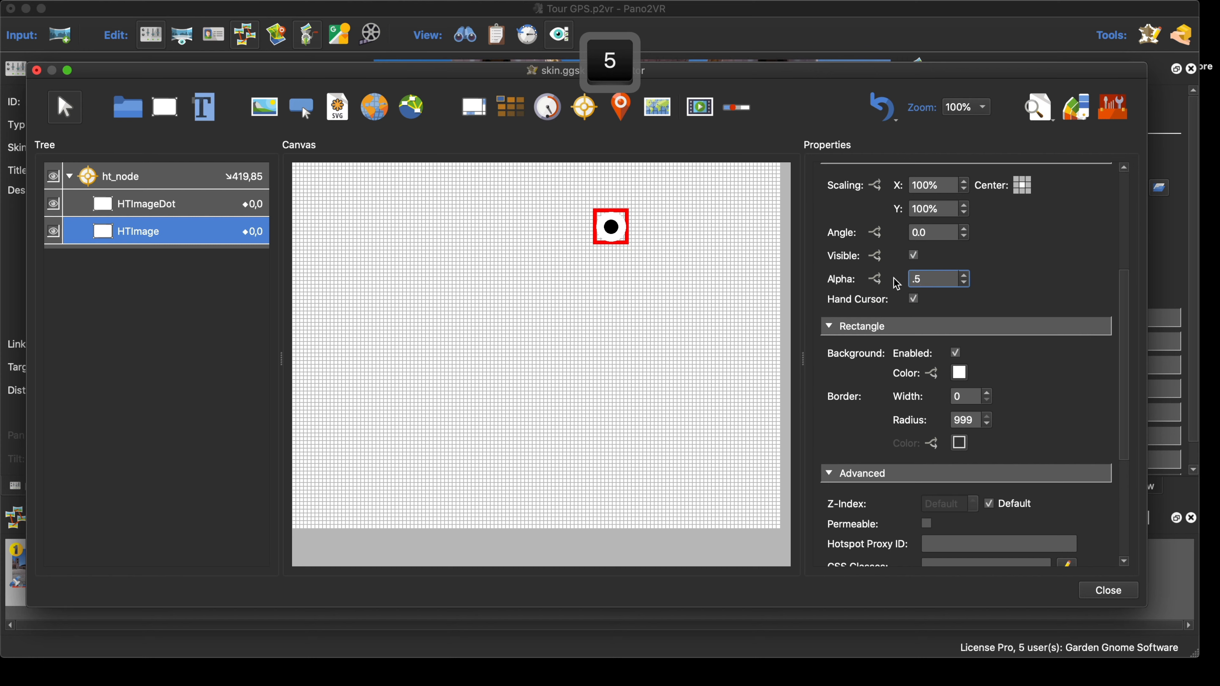
click(801, 281)
click(707, 277)
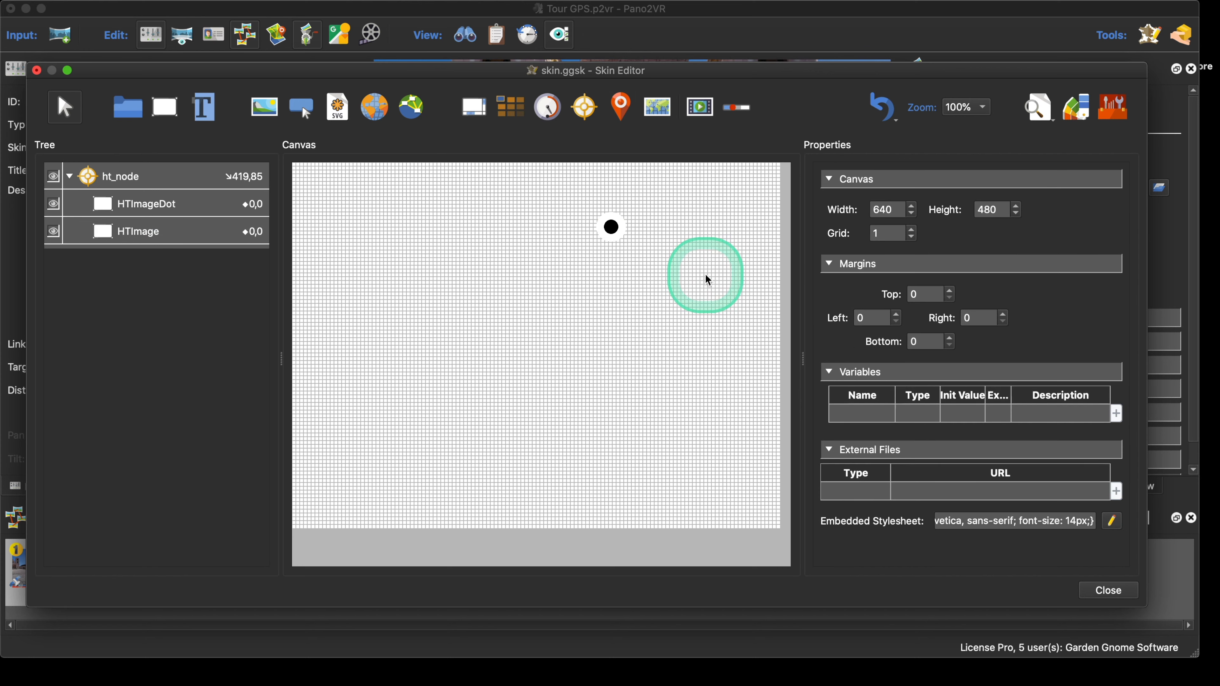
- Save the skin changes without leaving the Skin Editor and generate a browser preview of the tour
click(1038, 107)
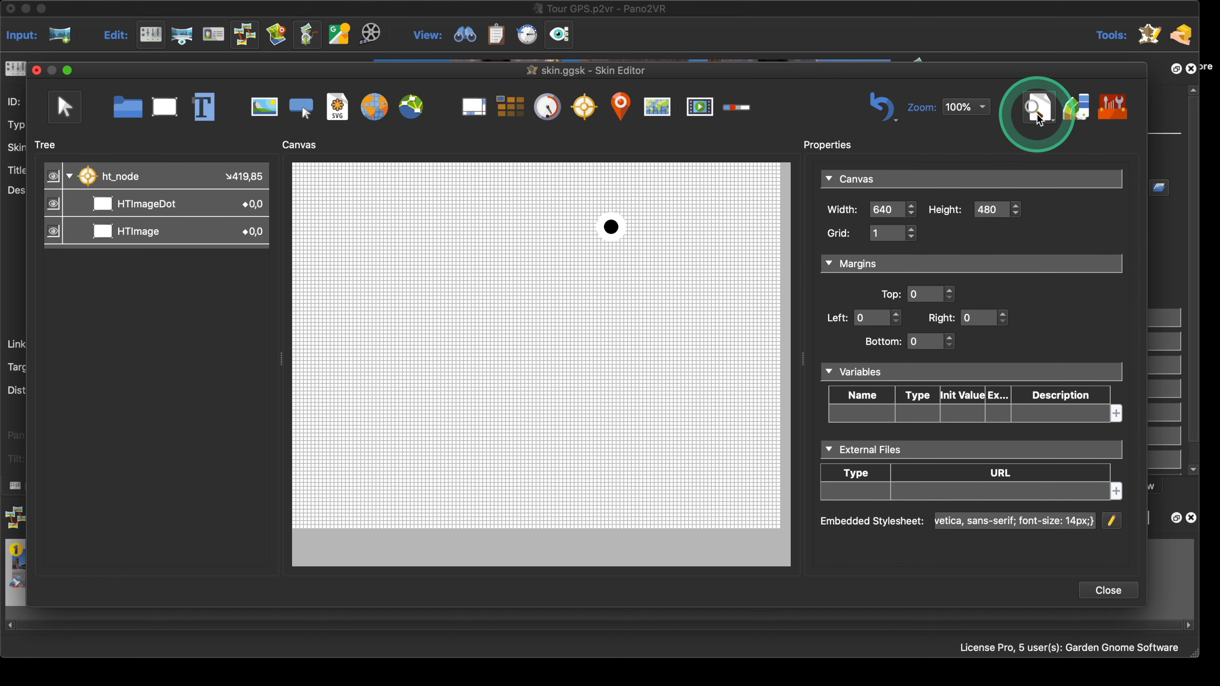
click(1009, 381)
click(1105, 592)
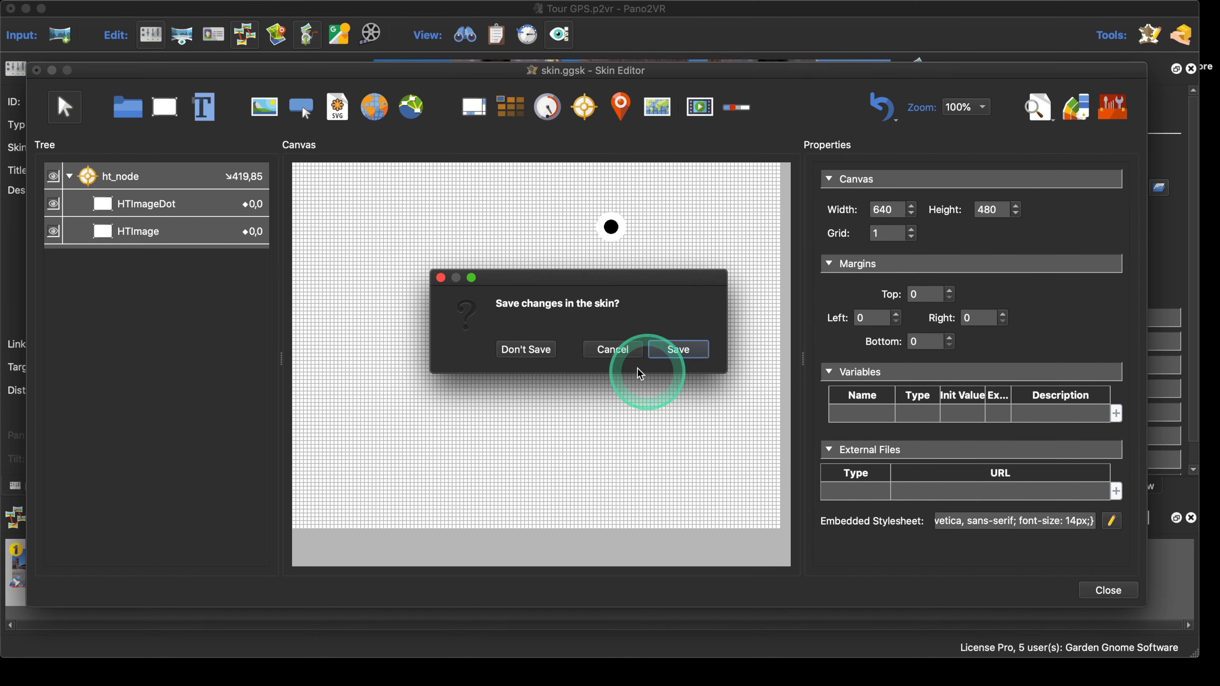
click(617, 353)
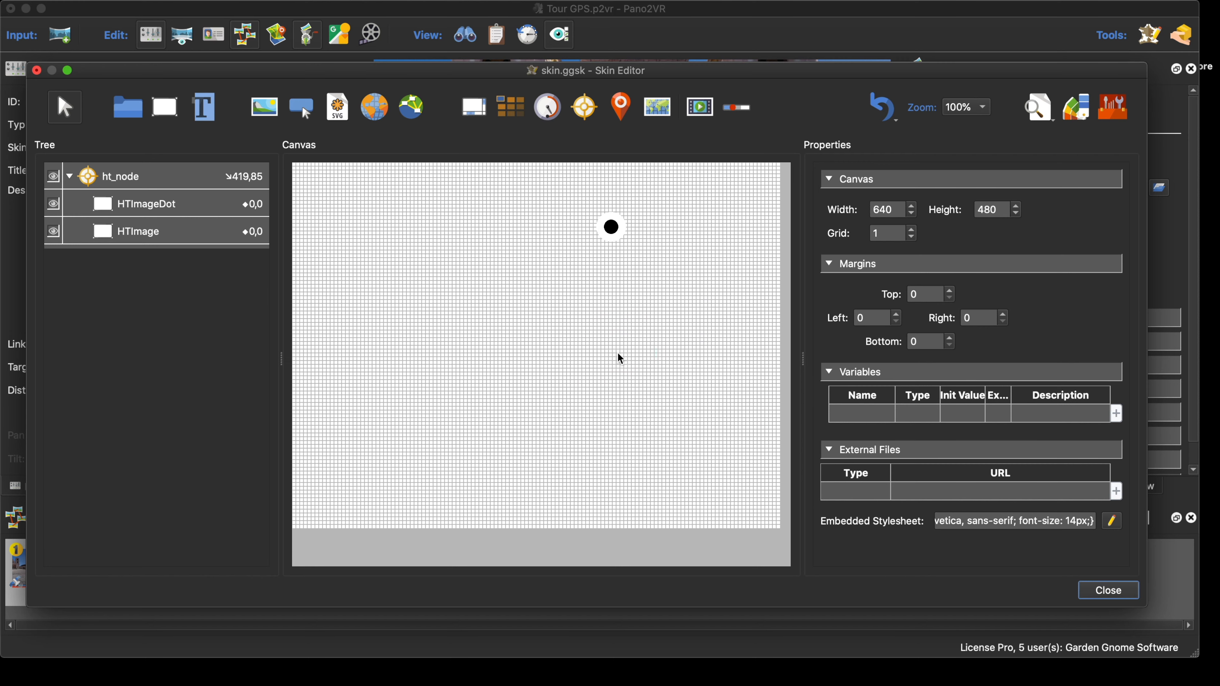
key(super+s)
click(618, 353)
key(Return)
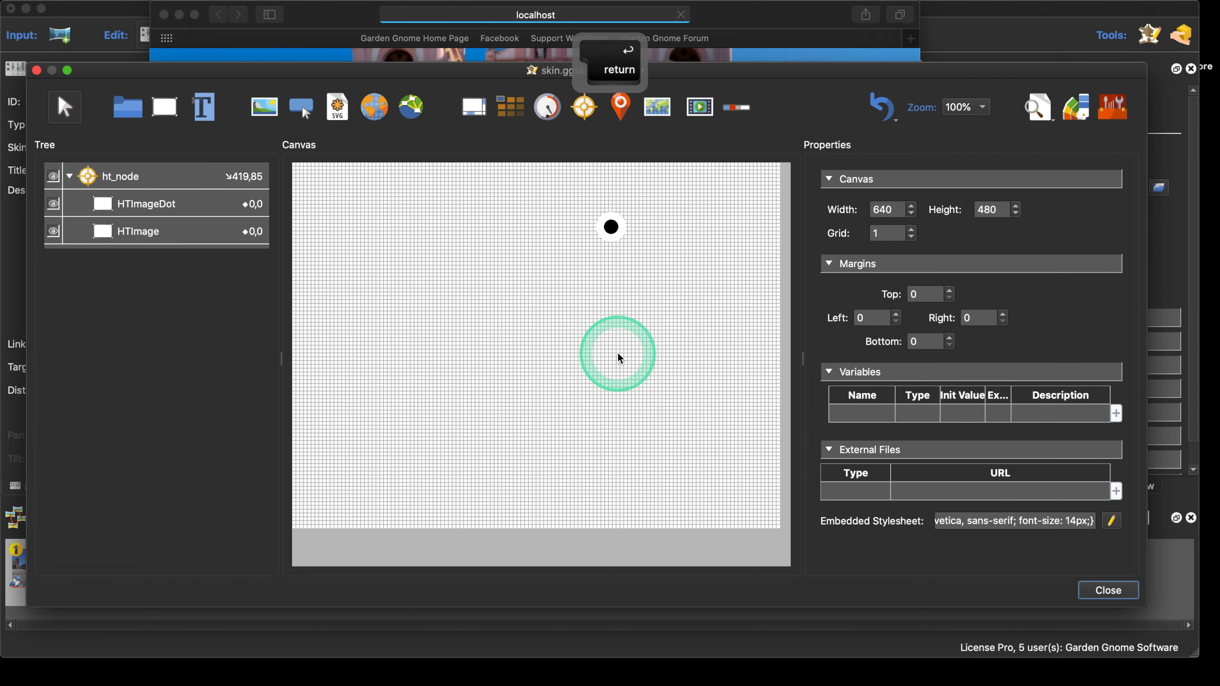
- Inspect the hotspot's transparency against the Courtyard panorama in the browser preview and close the preview window
click(1023, 6)
click(794, 40)
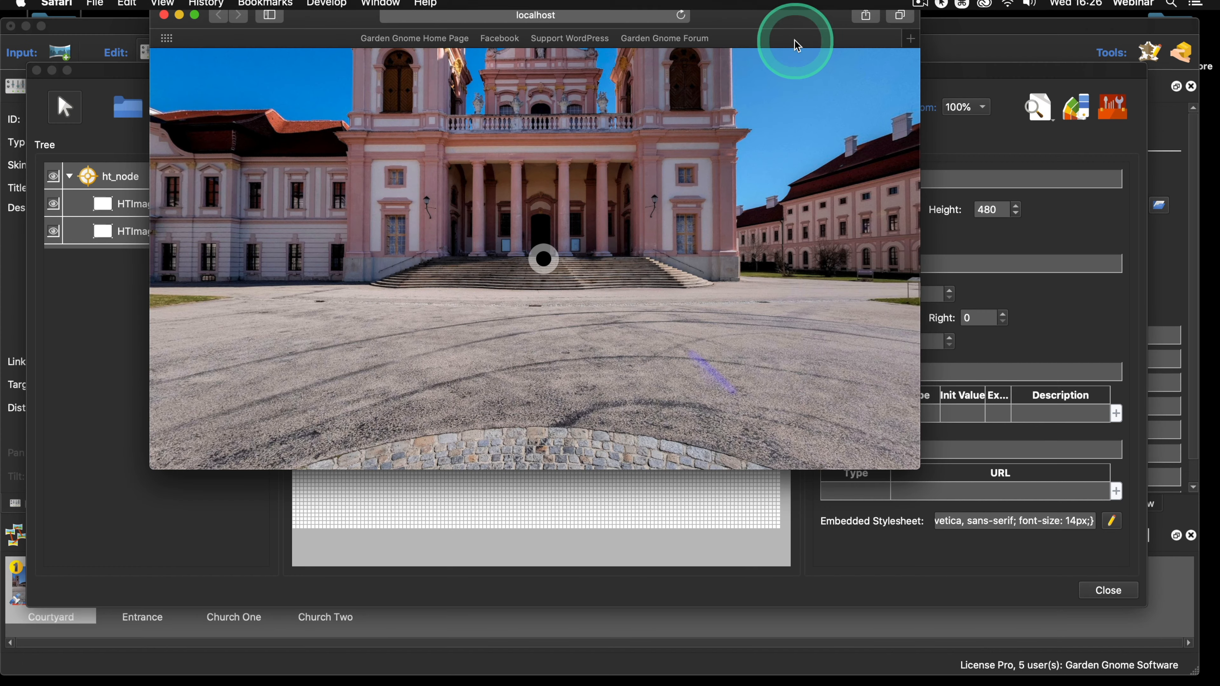
click(620, 293)
drag(622, 291, 314, 101)
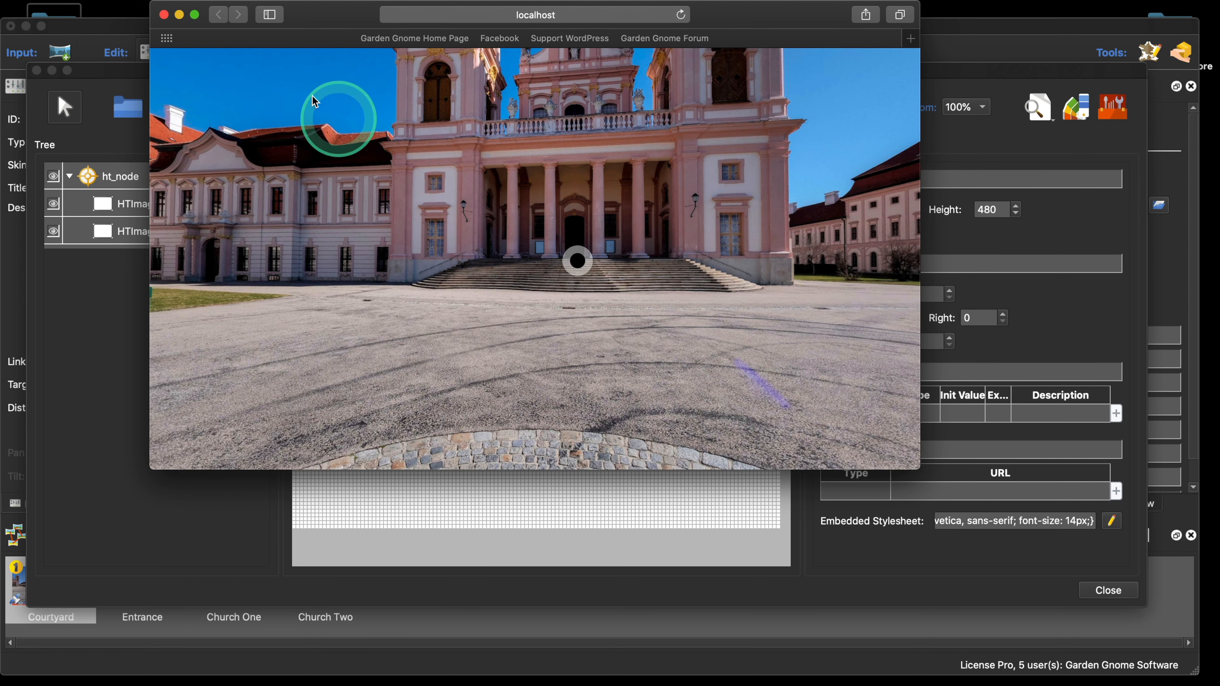
click(163, 14)
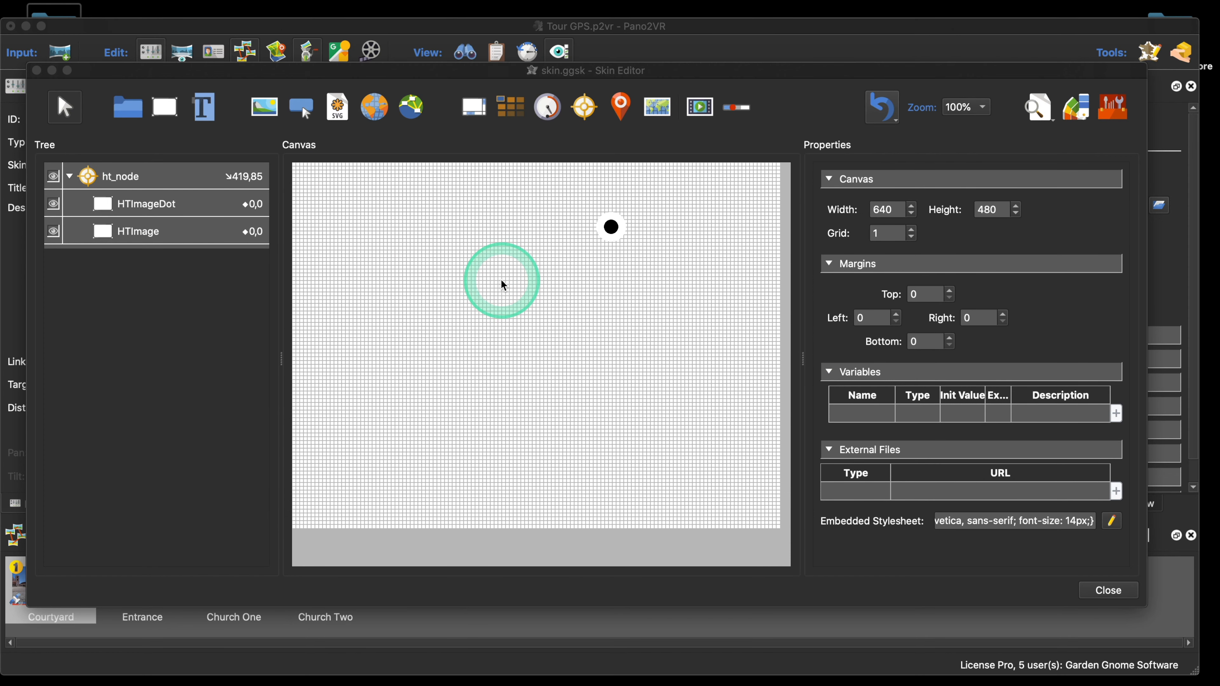
- Add a logic block to HTImage's alpha with the trigger Mouse Over Parent = true
click(155, 233)
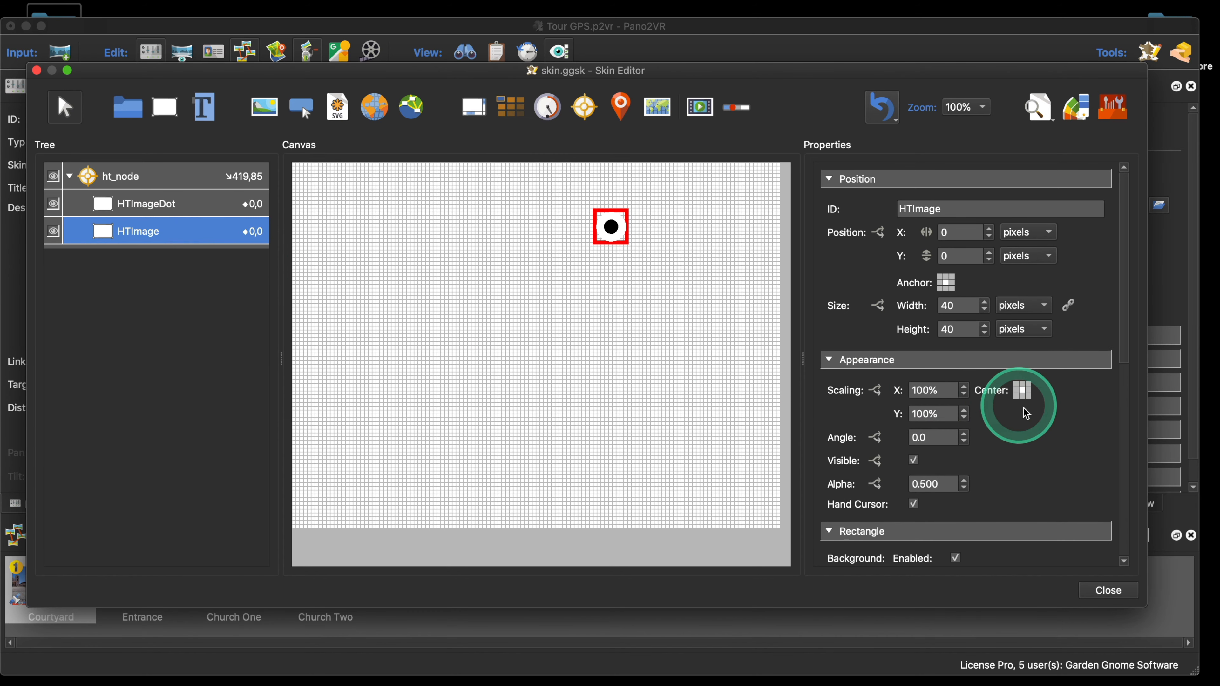
scroll(1024, 408, down, 5)
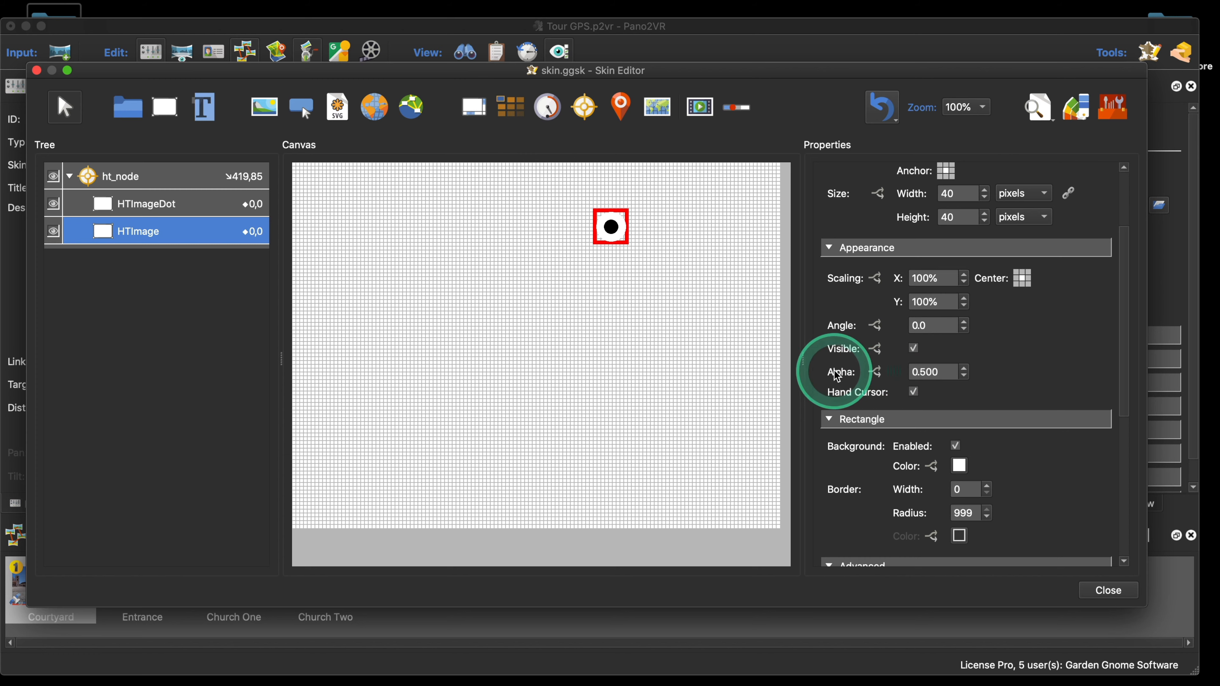
click(881, 378)
click(881, 378)
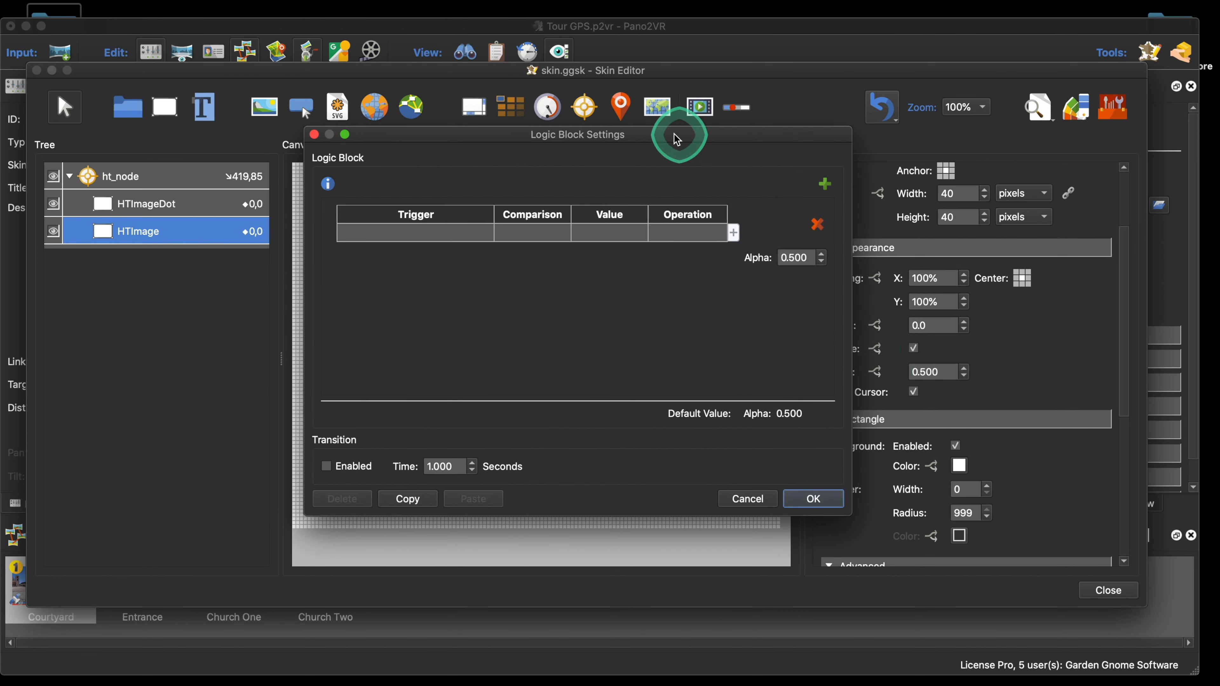
drag(676, 130, 578, 95)
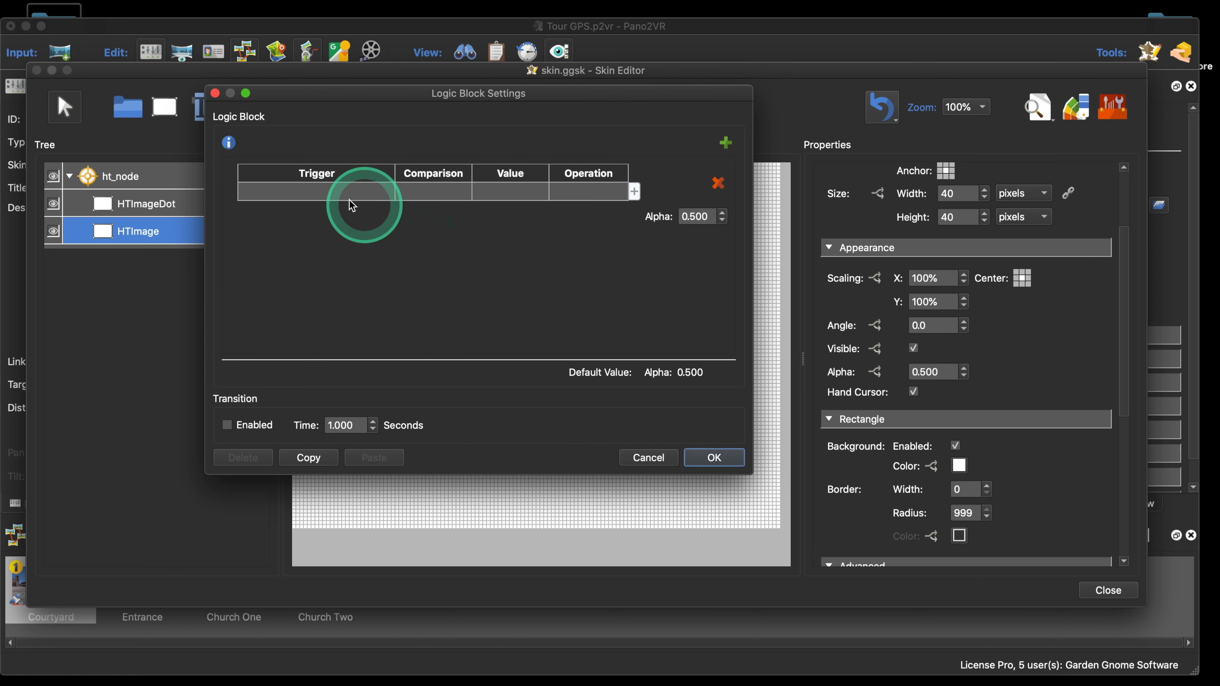
click(333, 195)
click(333, 195)
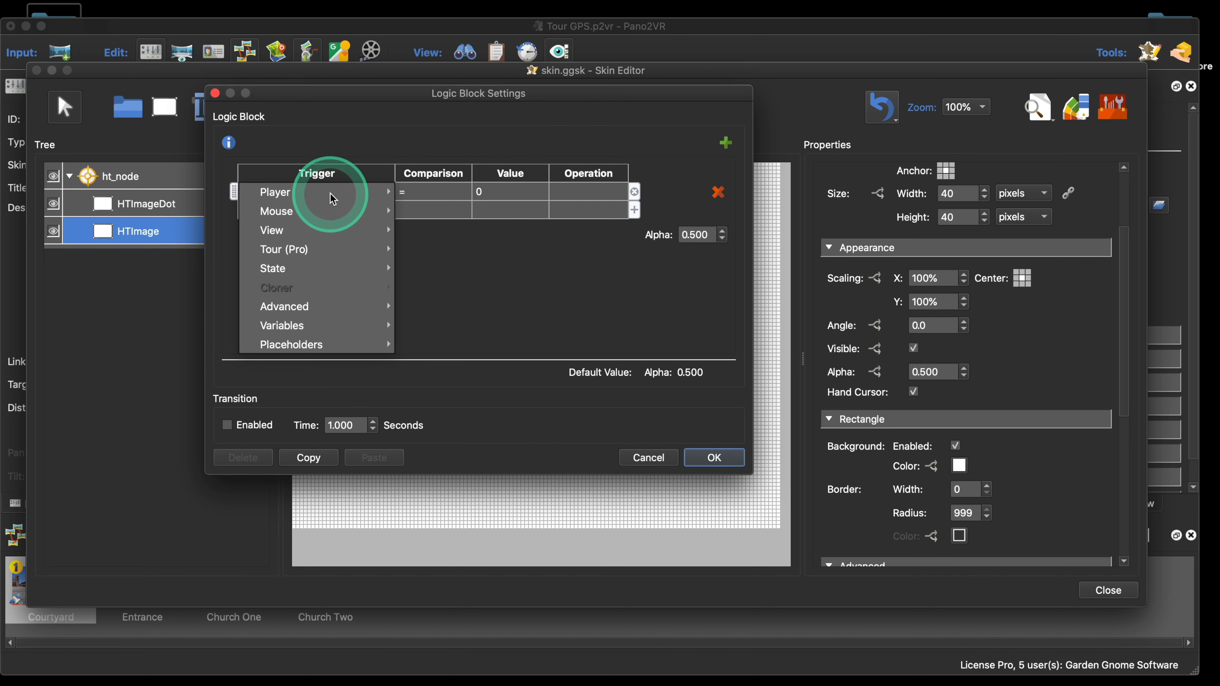
mouse_move(327, 211)
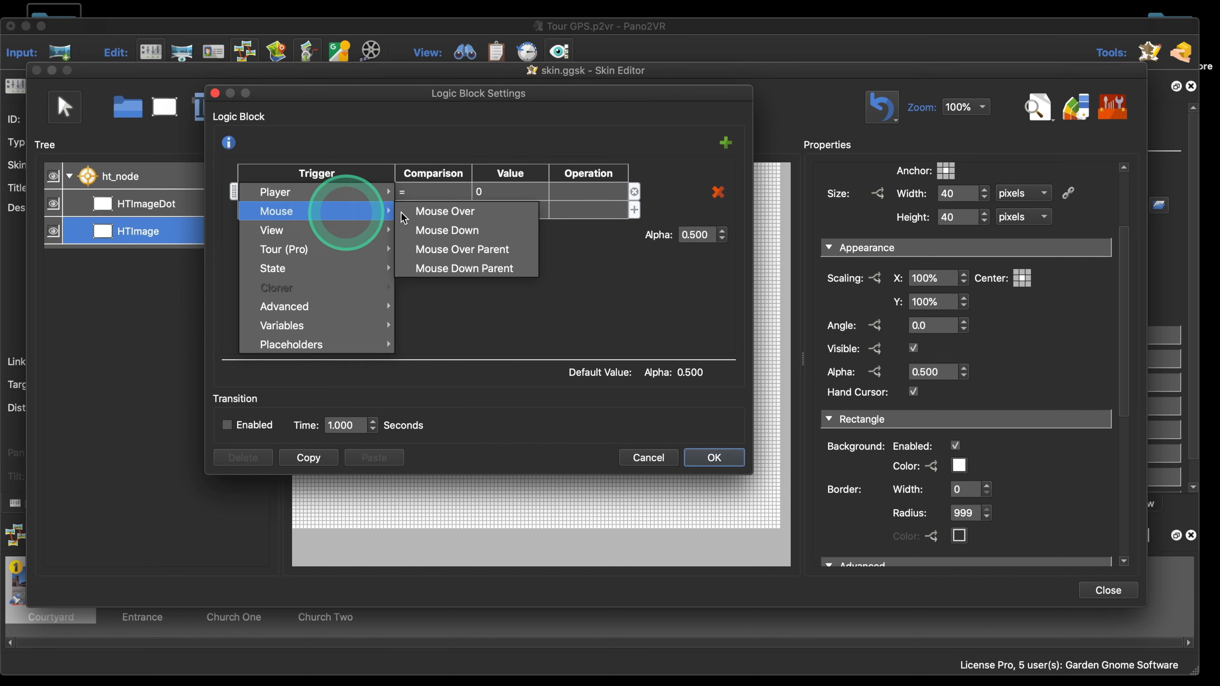
click(472, 256)
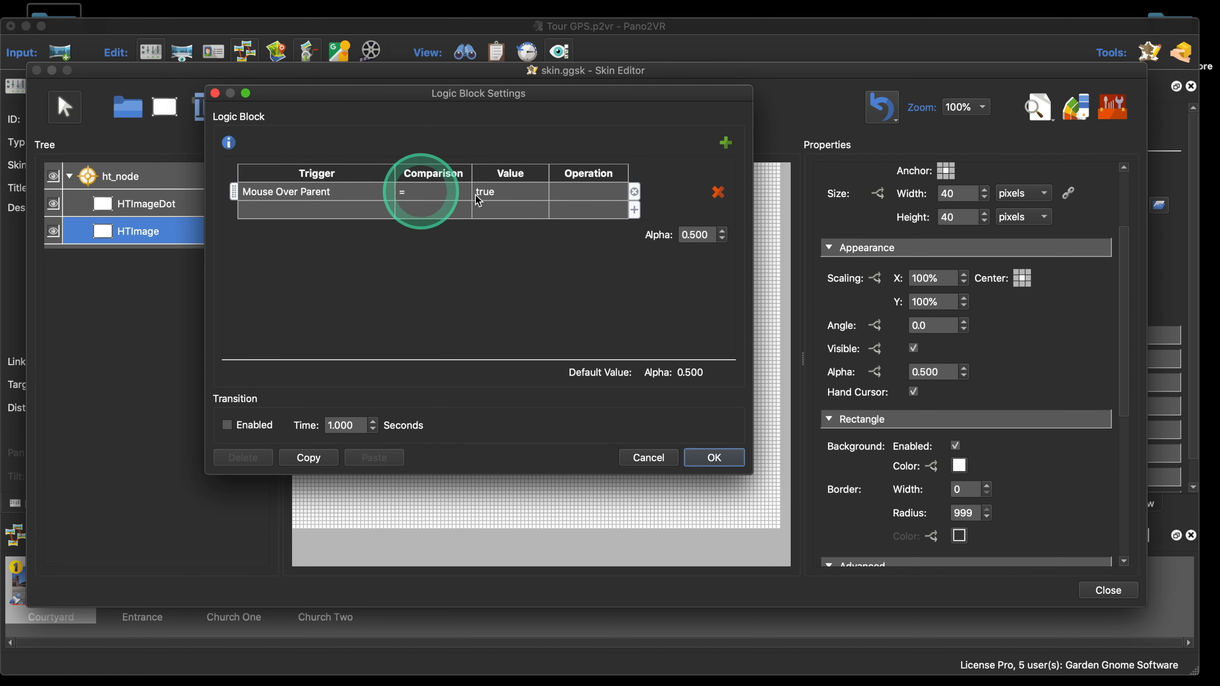
- Set the logic block's alpha to 1 for the Mouse Over Parent condition and apply the logic block
double_click(677, 236)
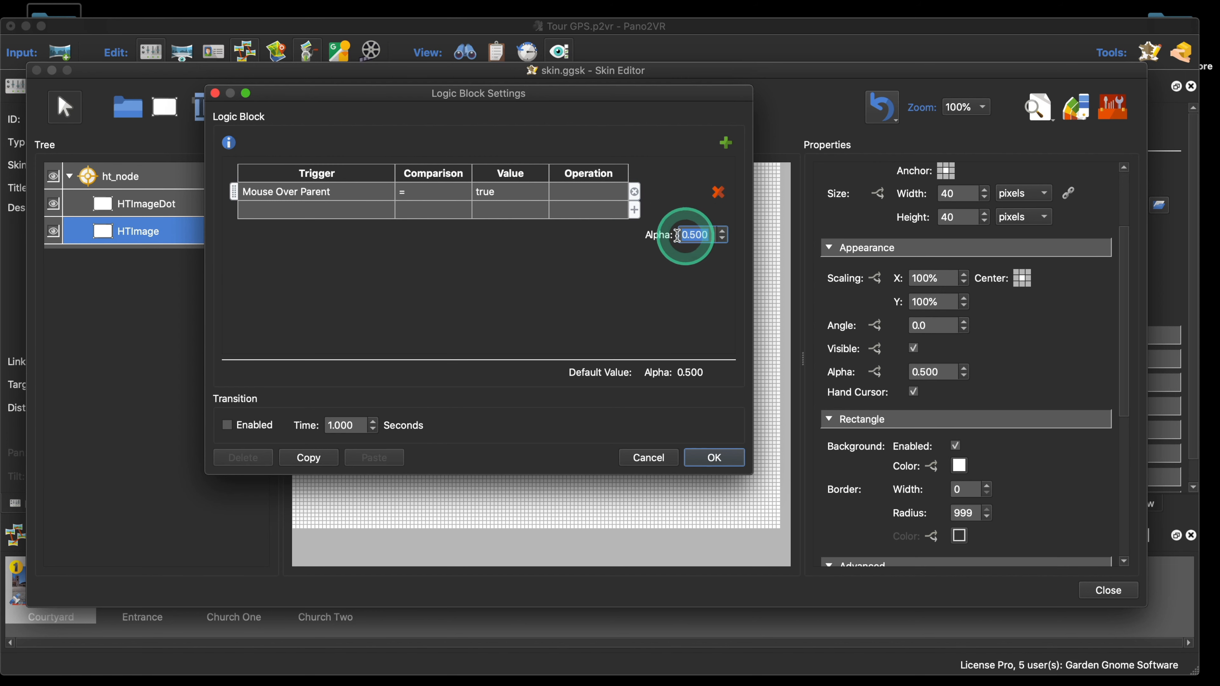
text(1)
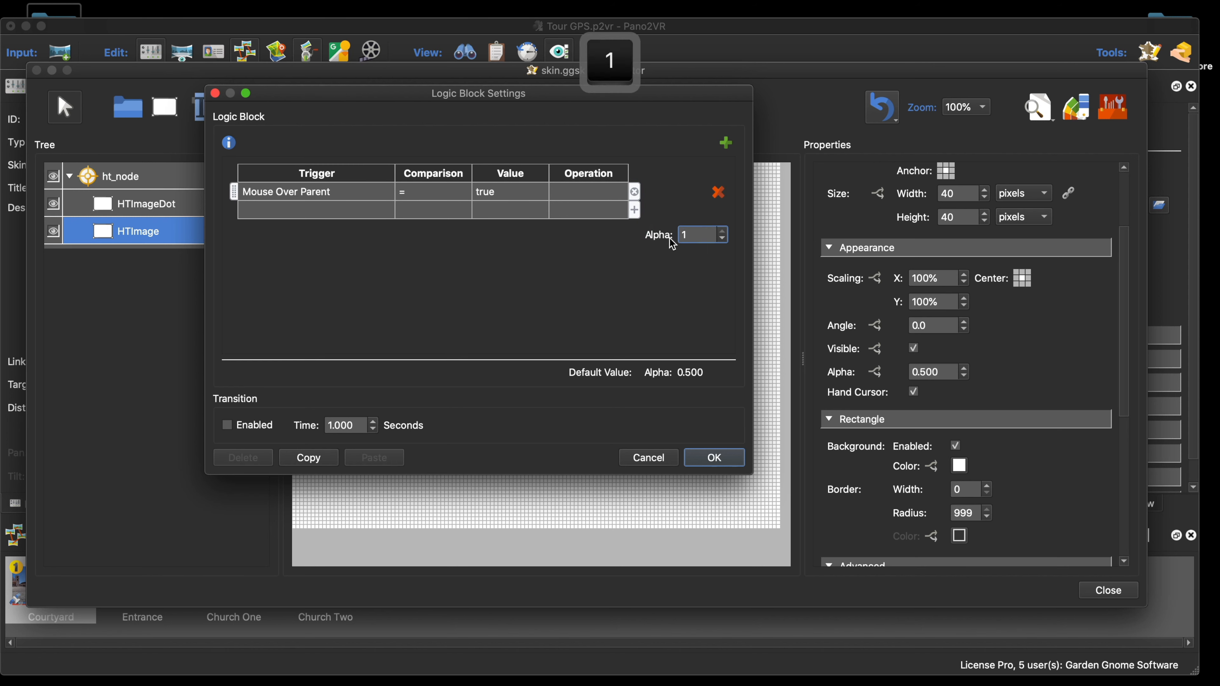
click(629, 271)
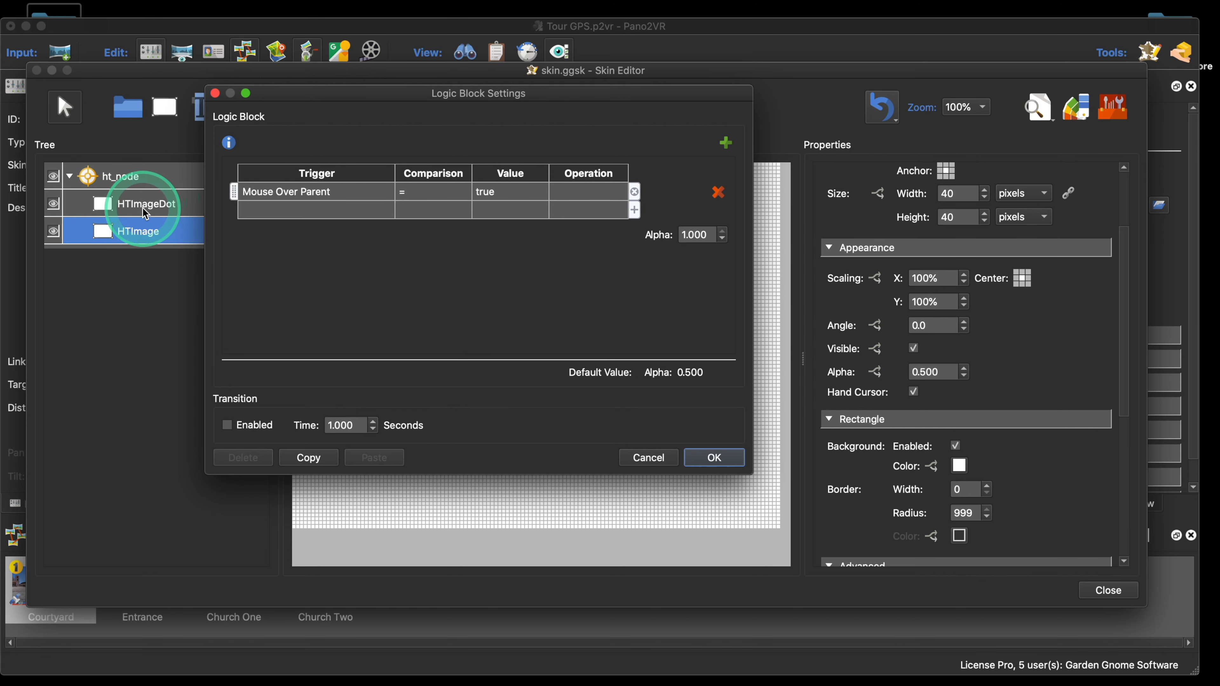
click(714, 458)
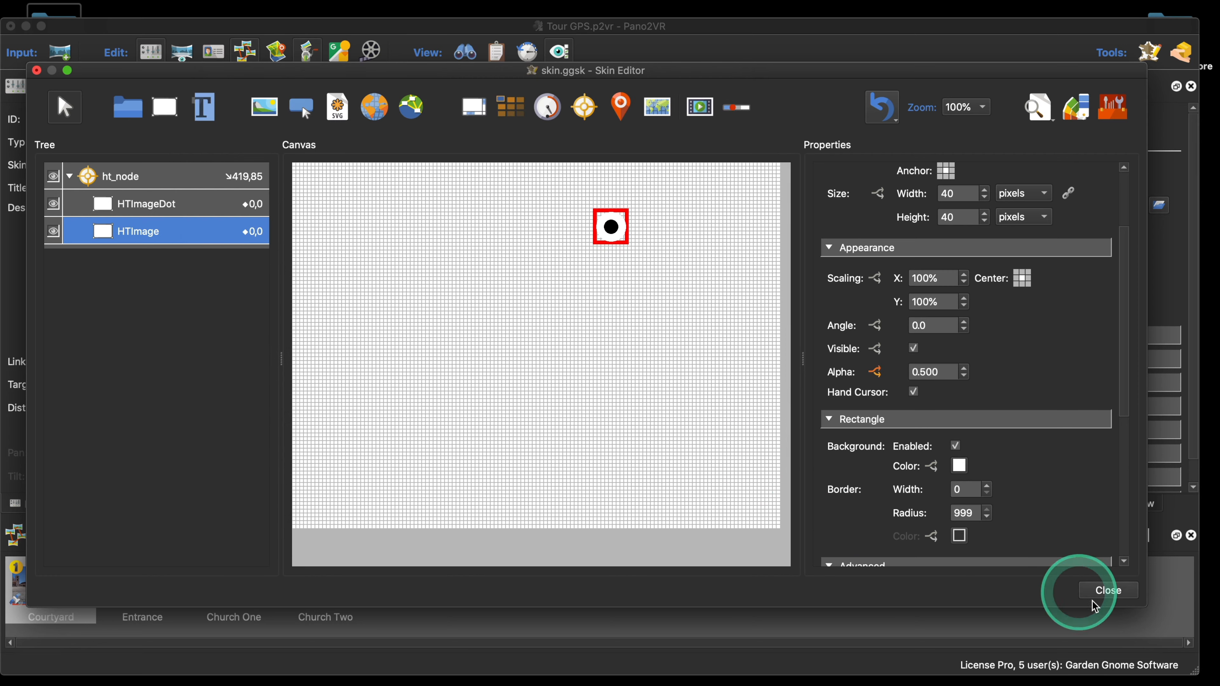
- Close the Skin Editor with the skin changes saved and generate the tour output
click(1105, 590)
click(674, 355)
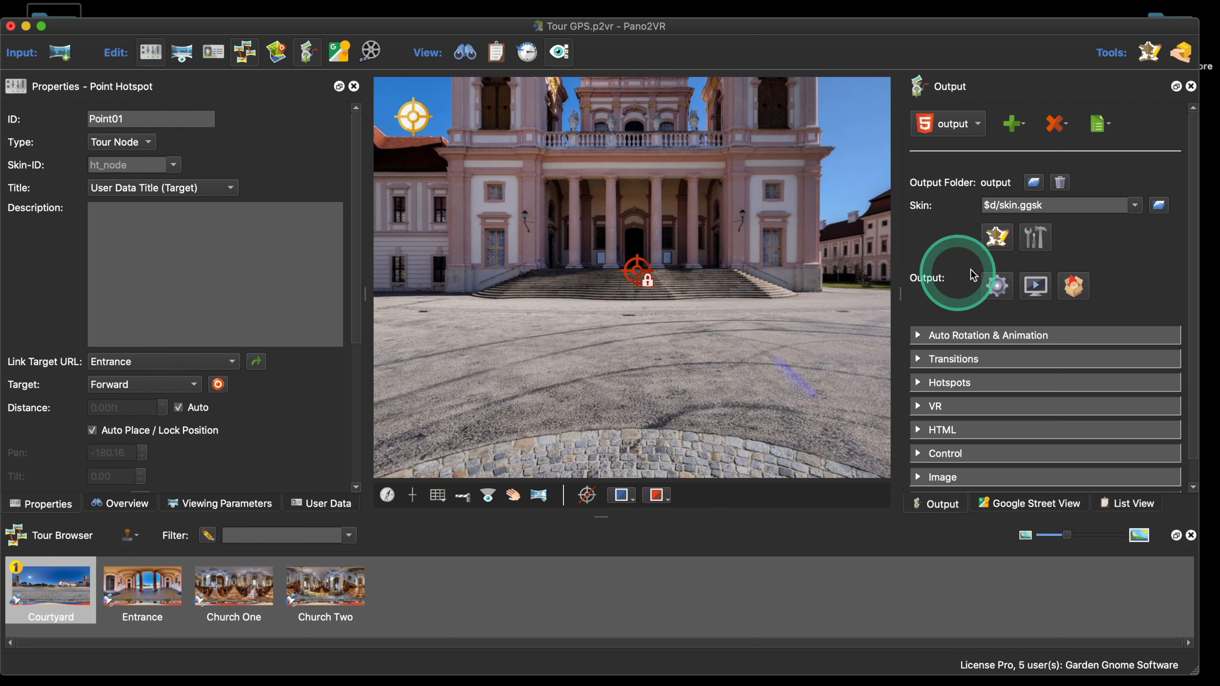
click(997, 286)
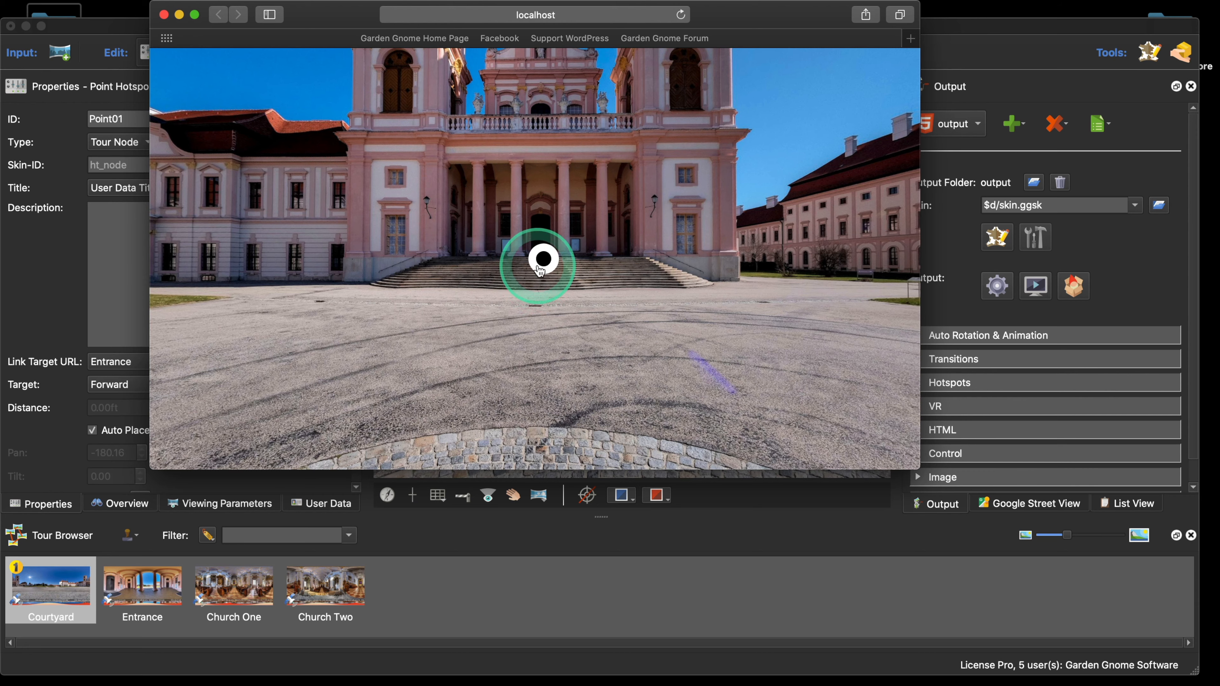
- Test the hotspot's hover effect and its link to the Entrance in the browser preview, and close the preview
click(540, 270)
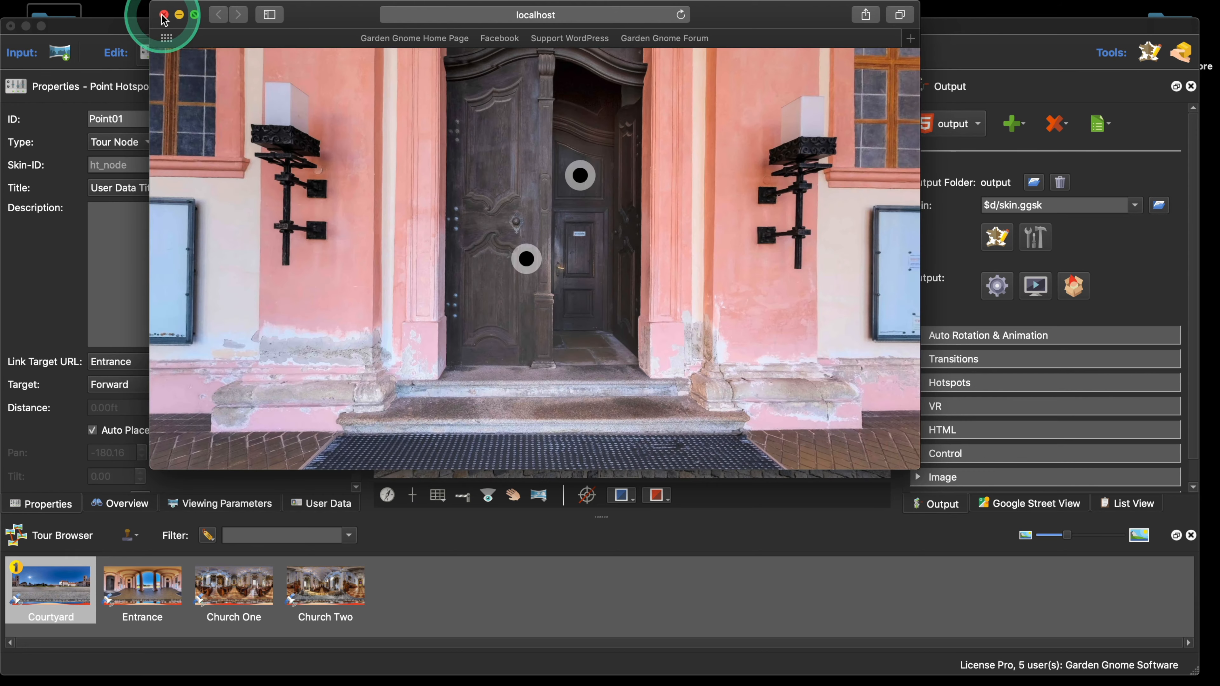
click(163, 14)
- Open the skin in the Skin Editor and add a text element just above the ht_node hotspot, at about X 368, Y 33 pixels
click(997, 237)
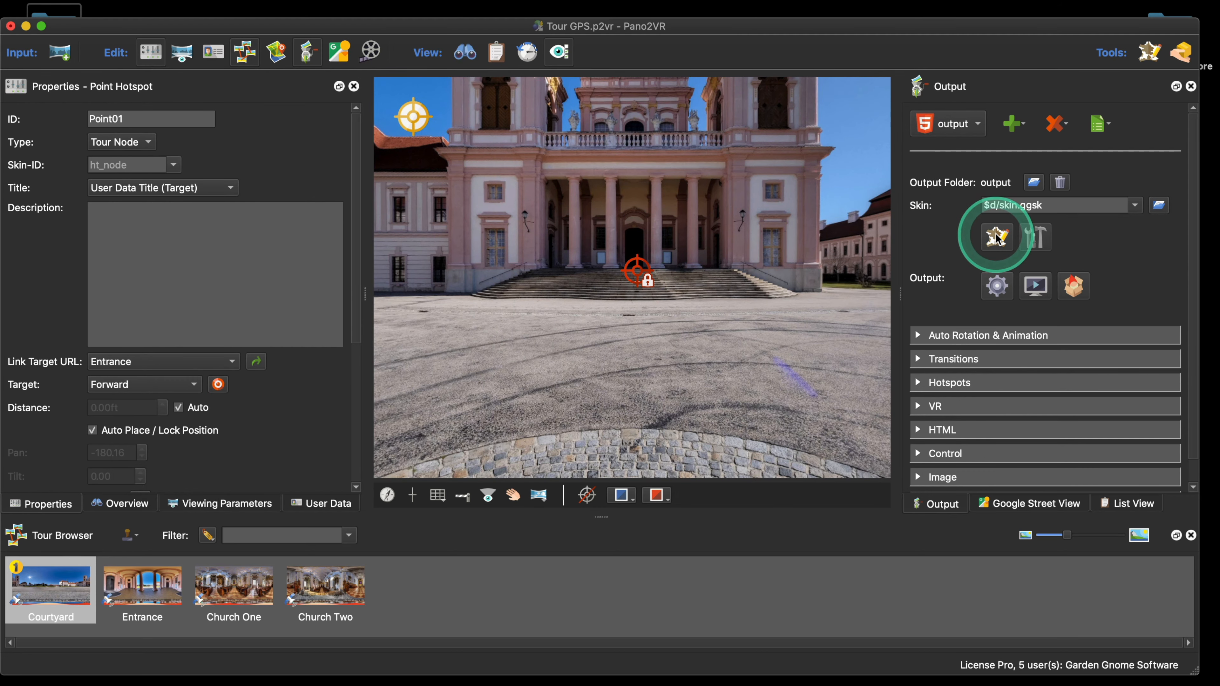
click(192, 231)
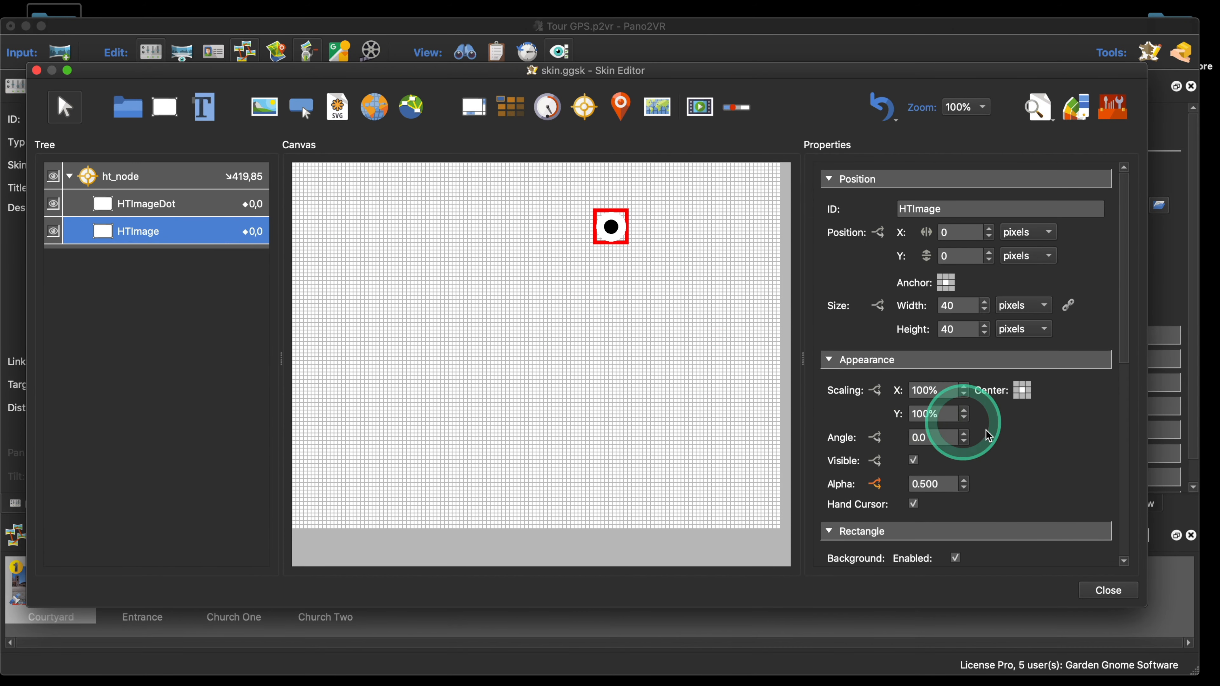
scroll(1003, 439, down, 3)
scroll(1032, 409, down, 2)
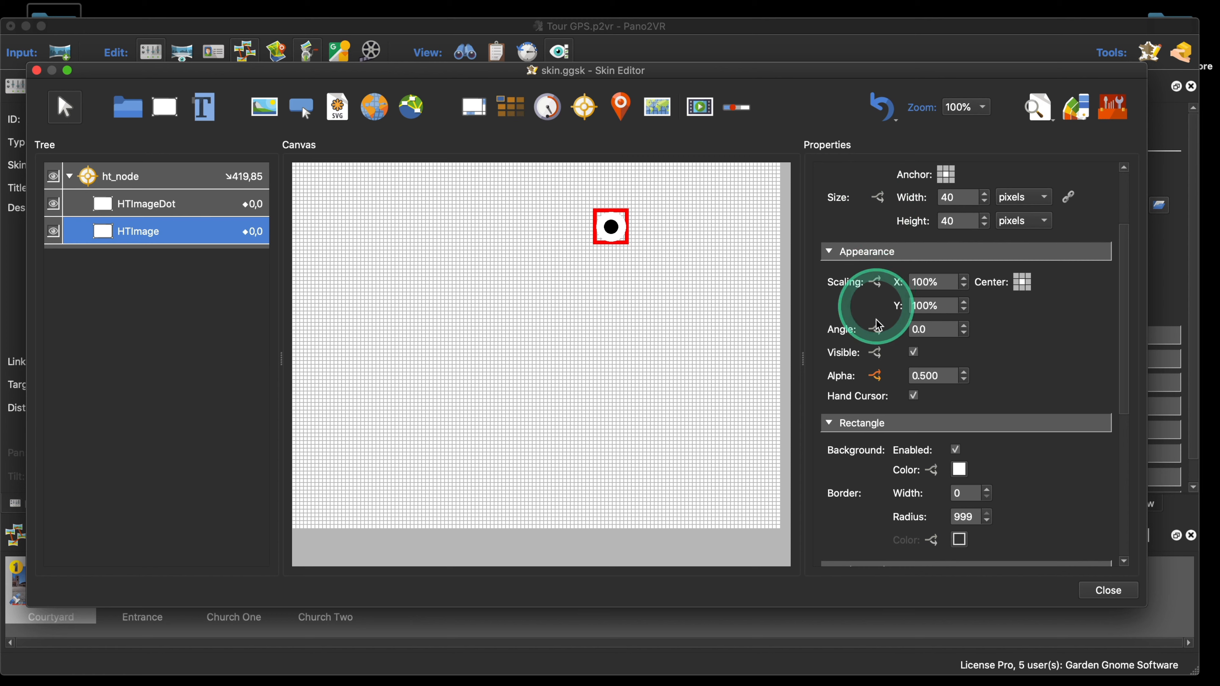
scroll(879, 435, down, 3)
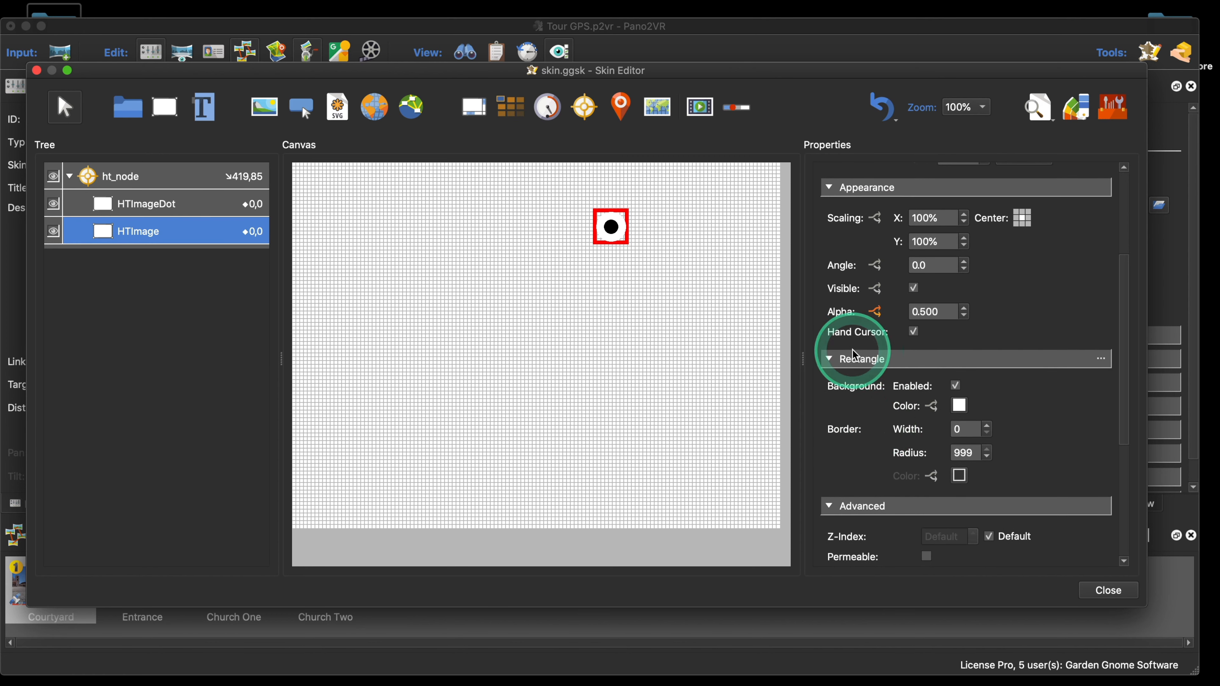
scroll(872, 346, up, 4)
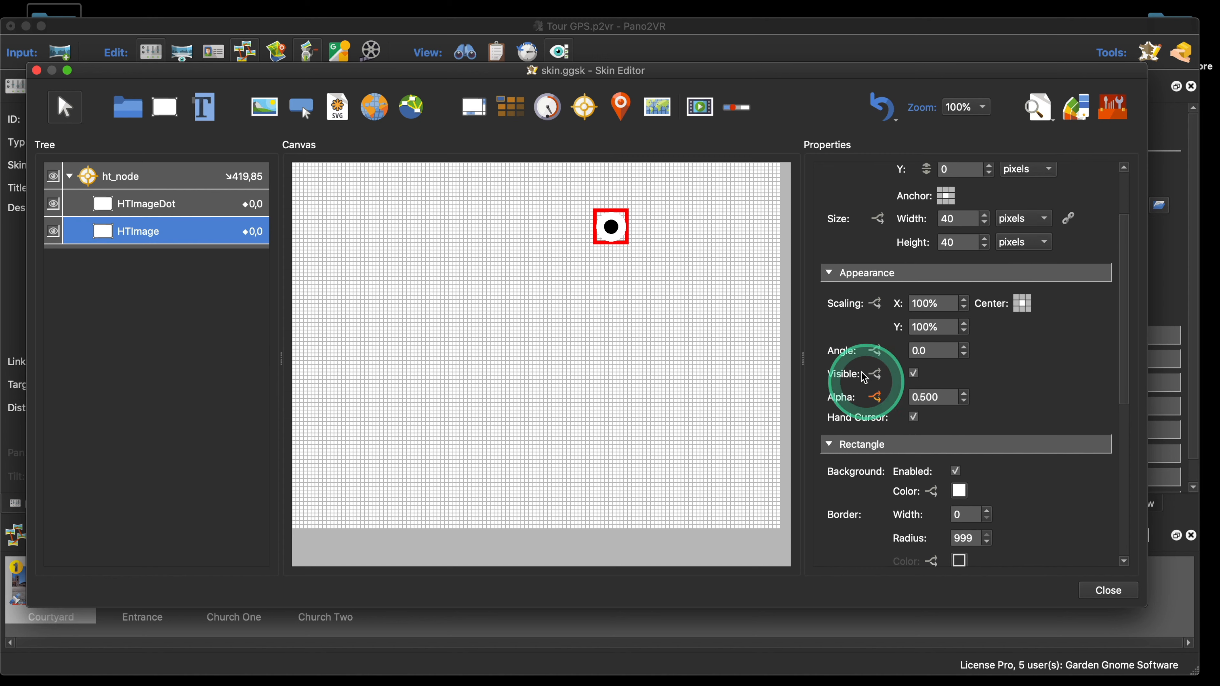
scroll(918, 298, up, 1)
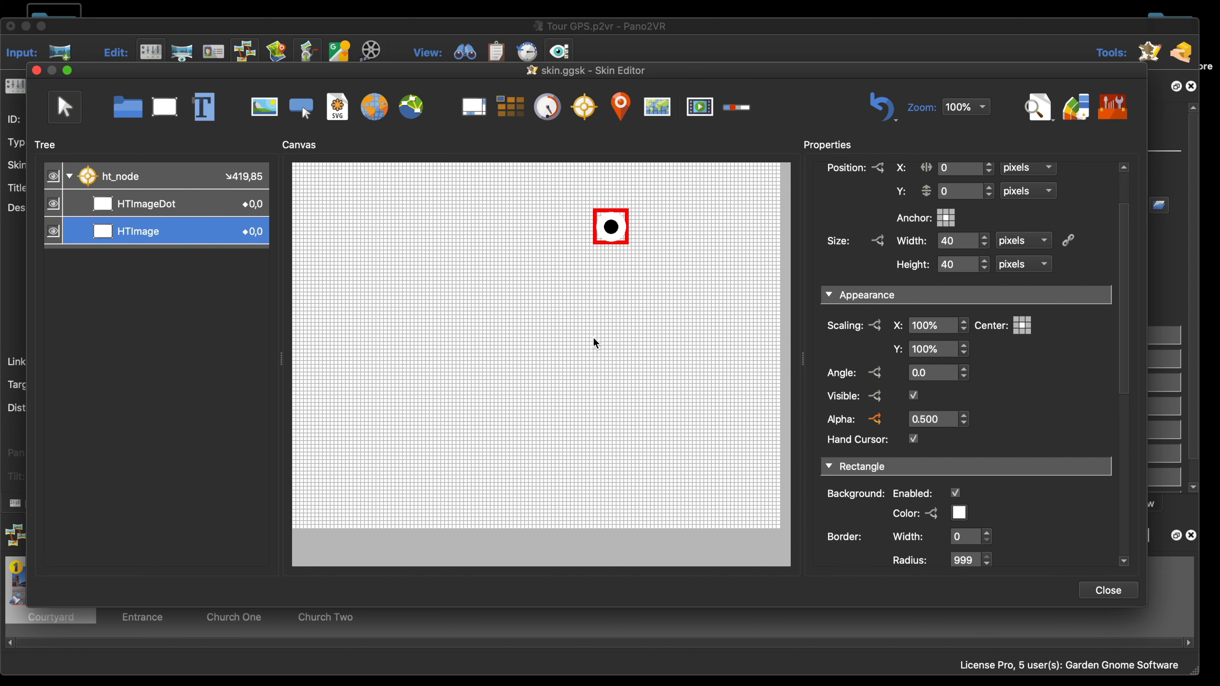
click(172, 181)
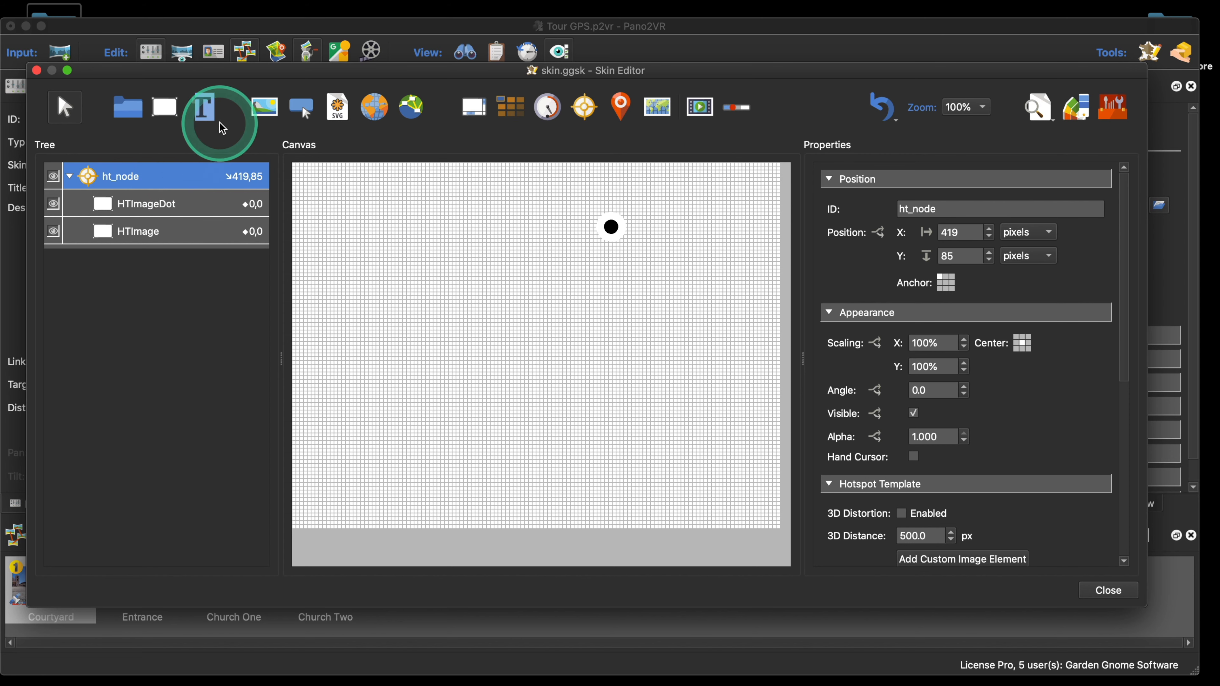
click(203, 110)
click(572, 189)
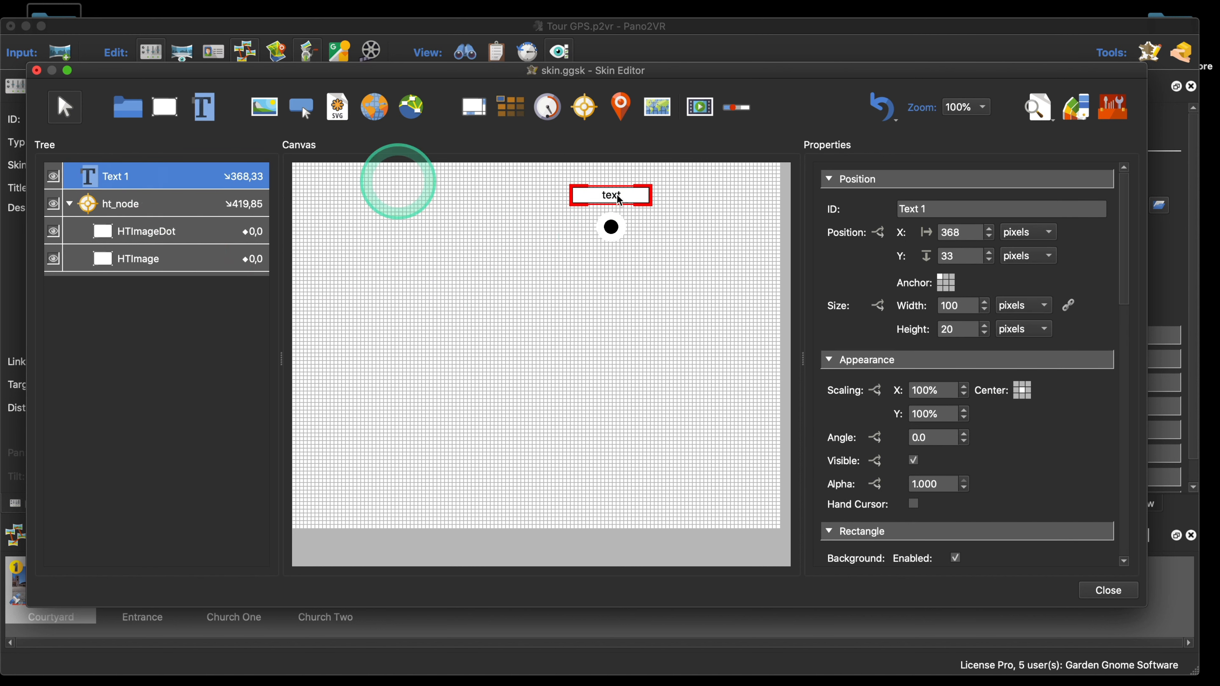
- Set the new text element's ID to HTTT and nest it inside ht_node
triple_click(879, 209)
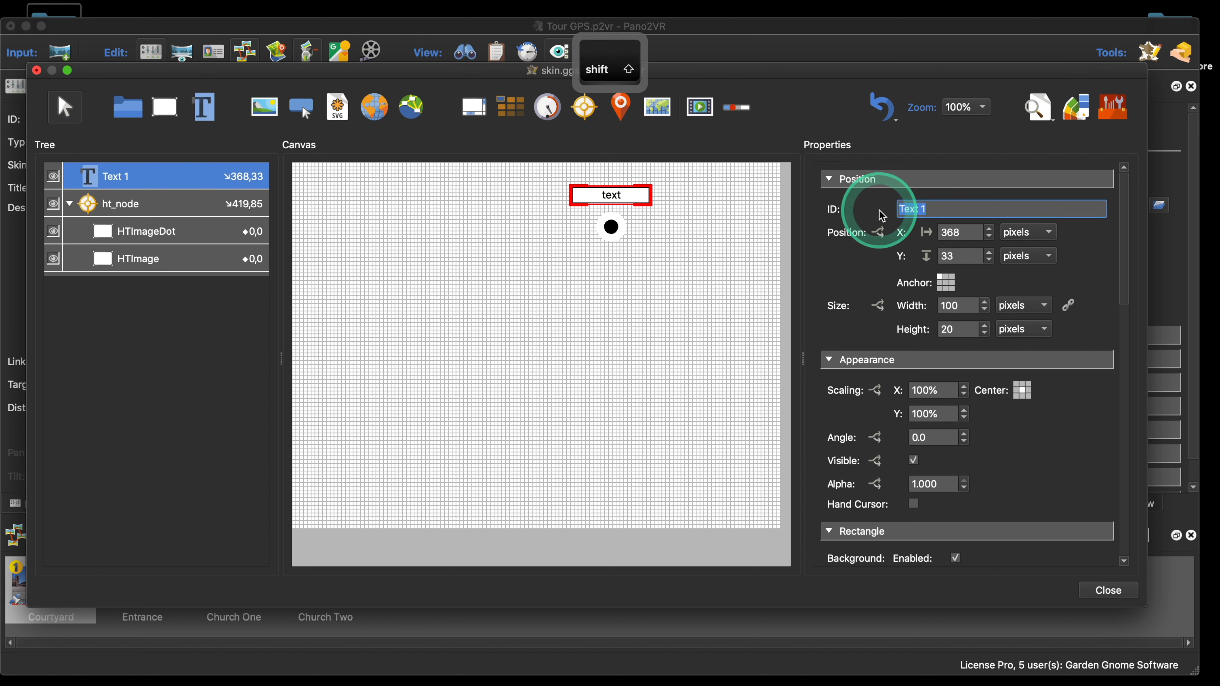
text(HTTT)
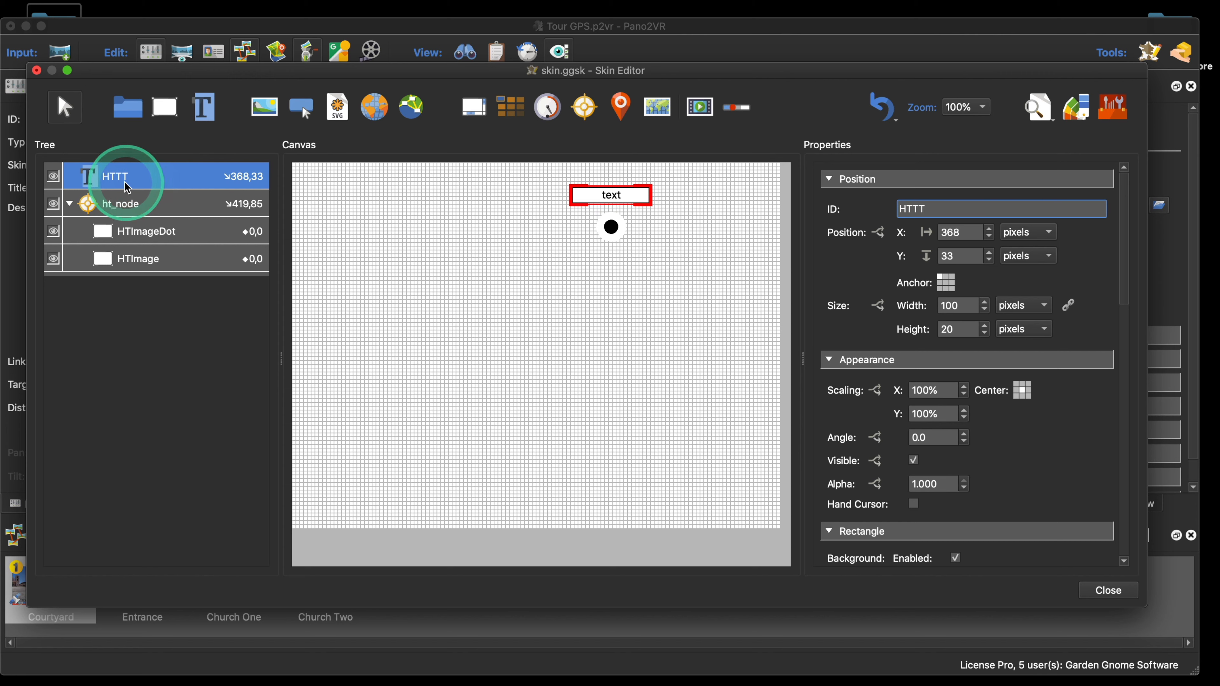
drag(147, 183, 132, 205)
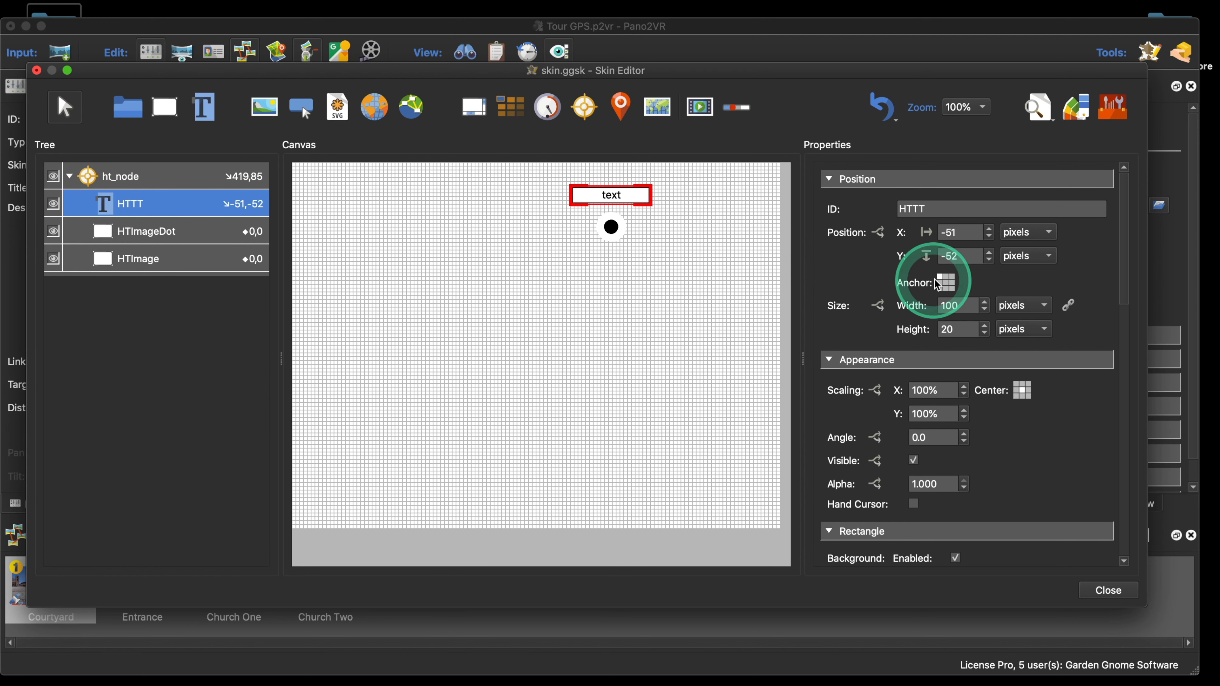
- Anchor HTTT to the top center and set its position to X 0 and Y -50 pixels
click(947, 279)
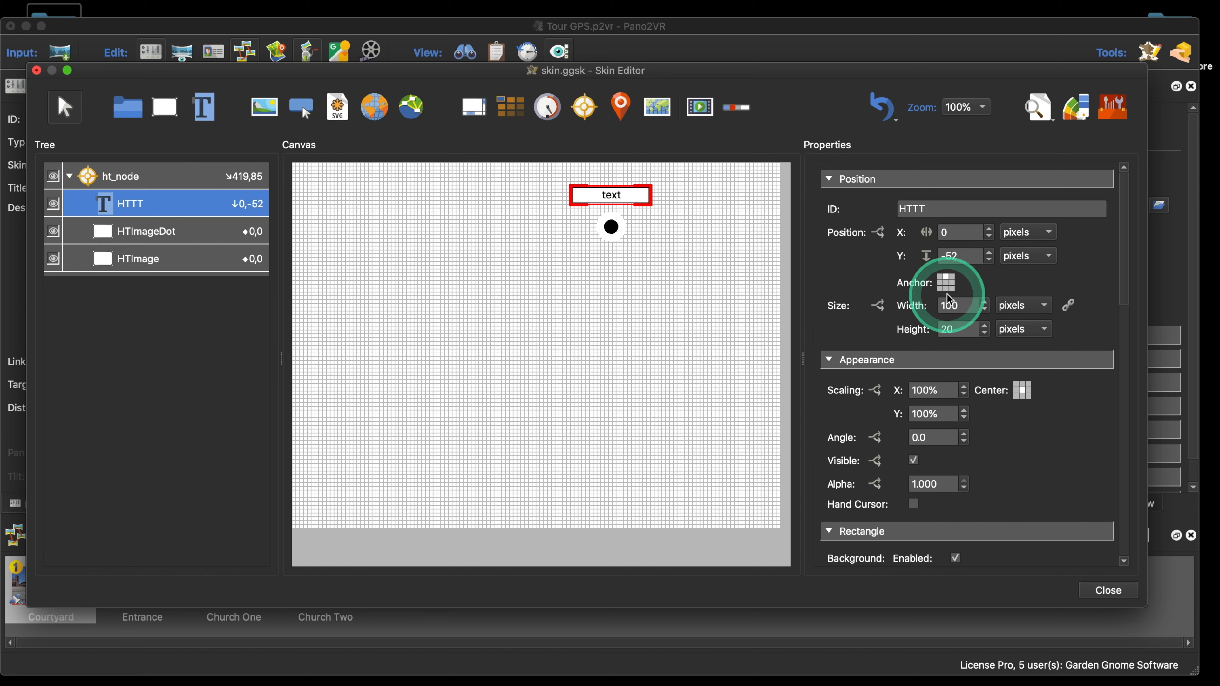
click(954, 233)
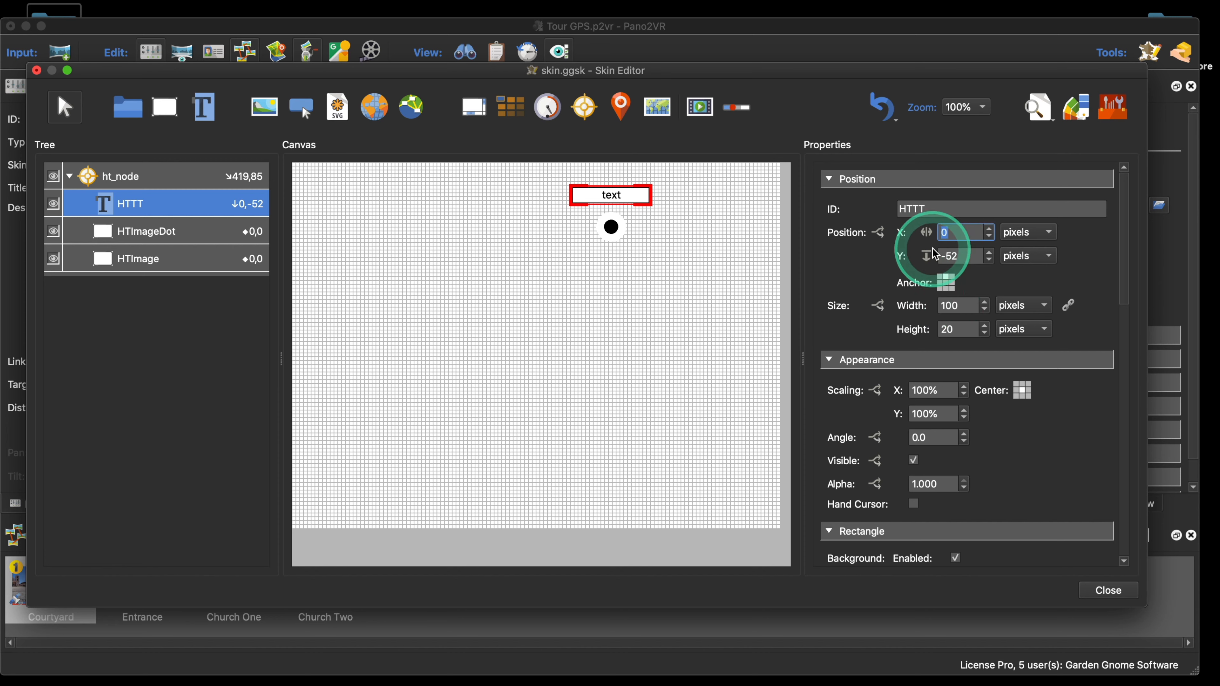
text(0)
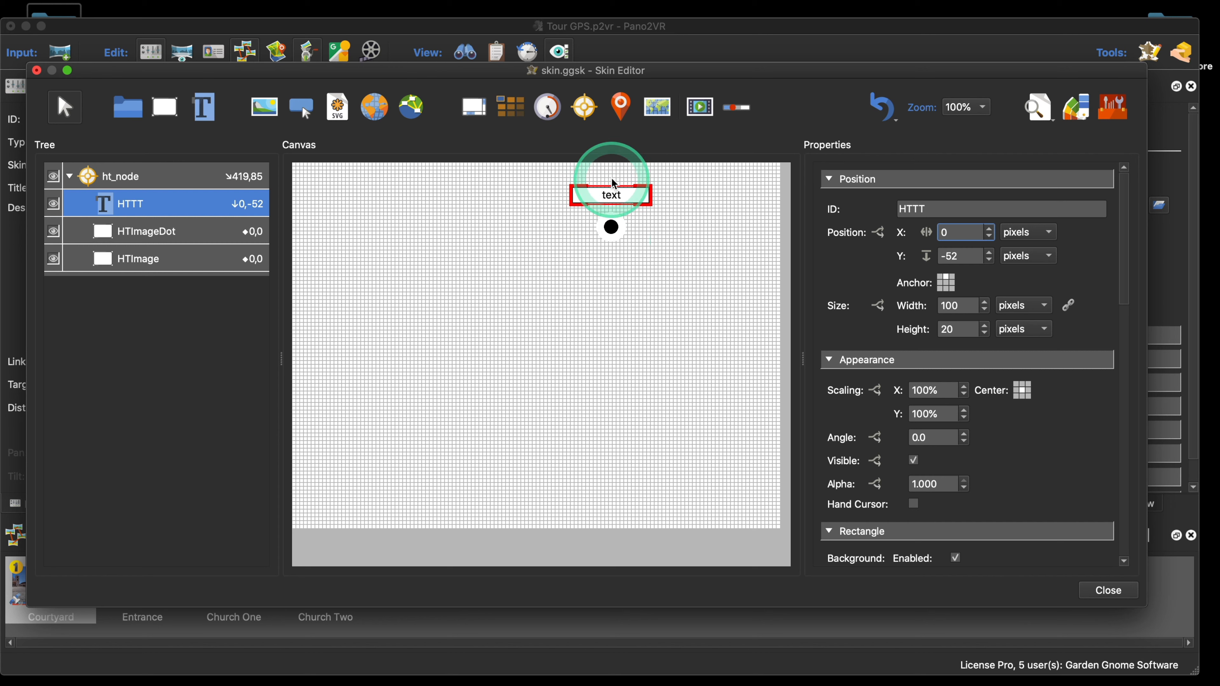
click(960, 257)
text(-50)
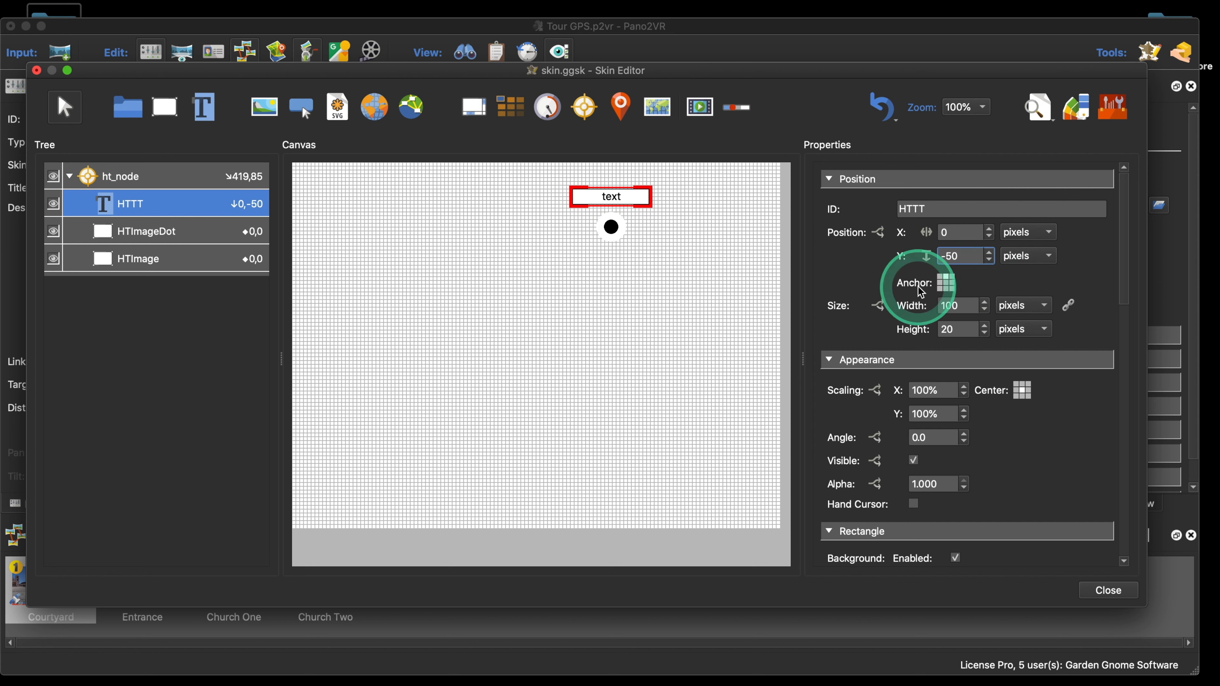
- Disable HTTT's background and set its border width to 0
scroll(1074, 391, down, 5)
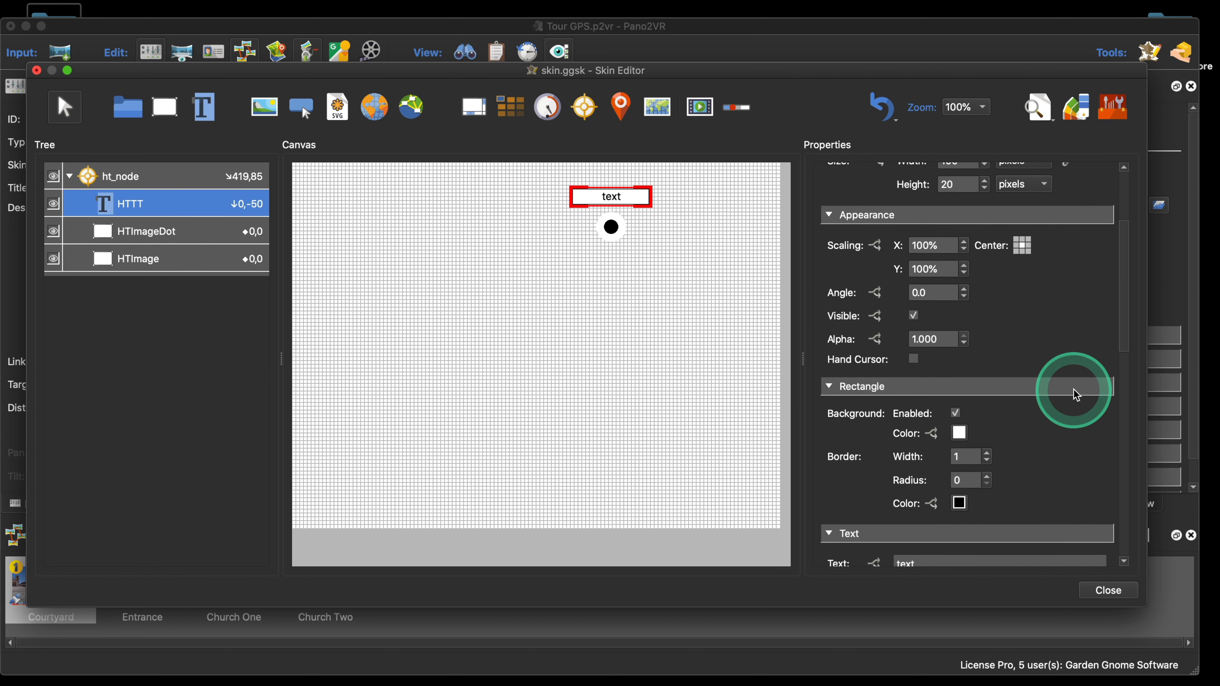
scroll(1076, 394, down, 4)
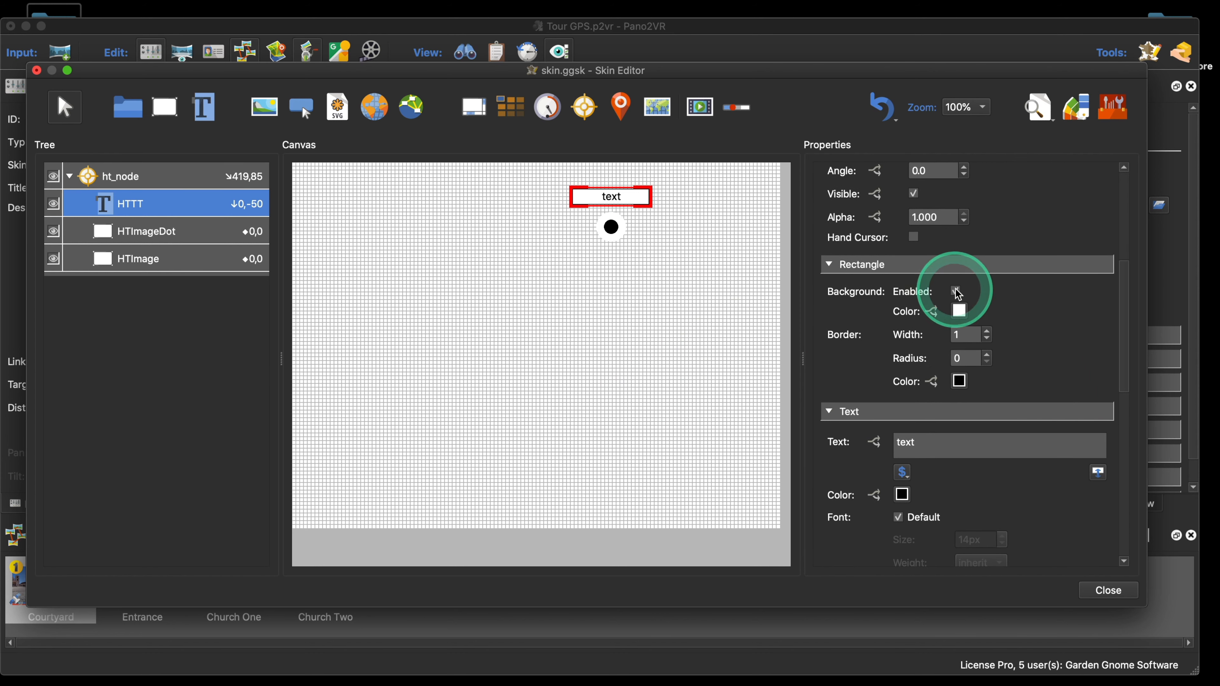
click(957, 292)
scroll(1043, 312, down, 2)
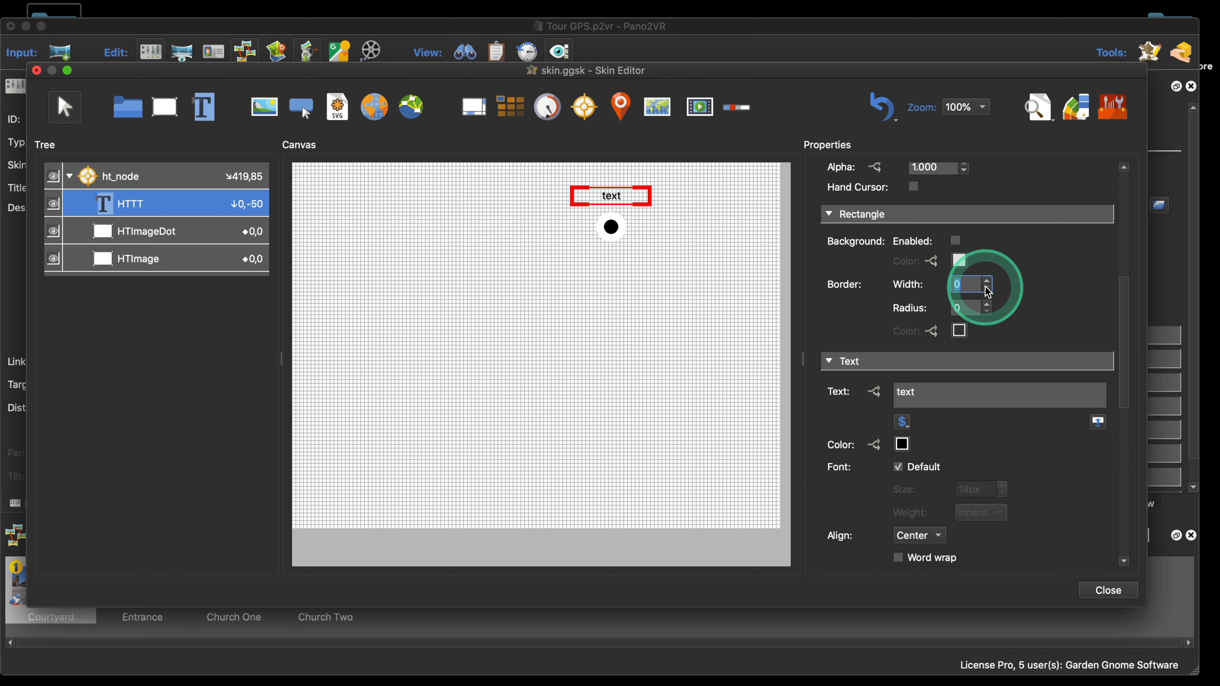
- Turn off the default font for HTTT and set its font size to 16px
scroll(1081, 308, down, 3)
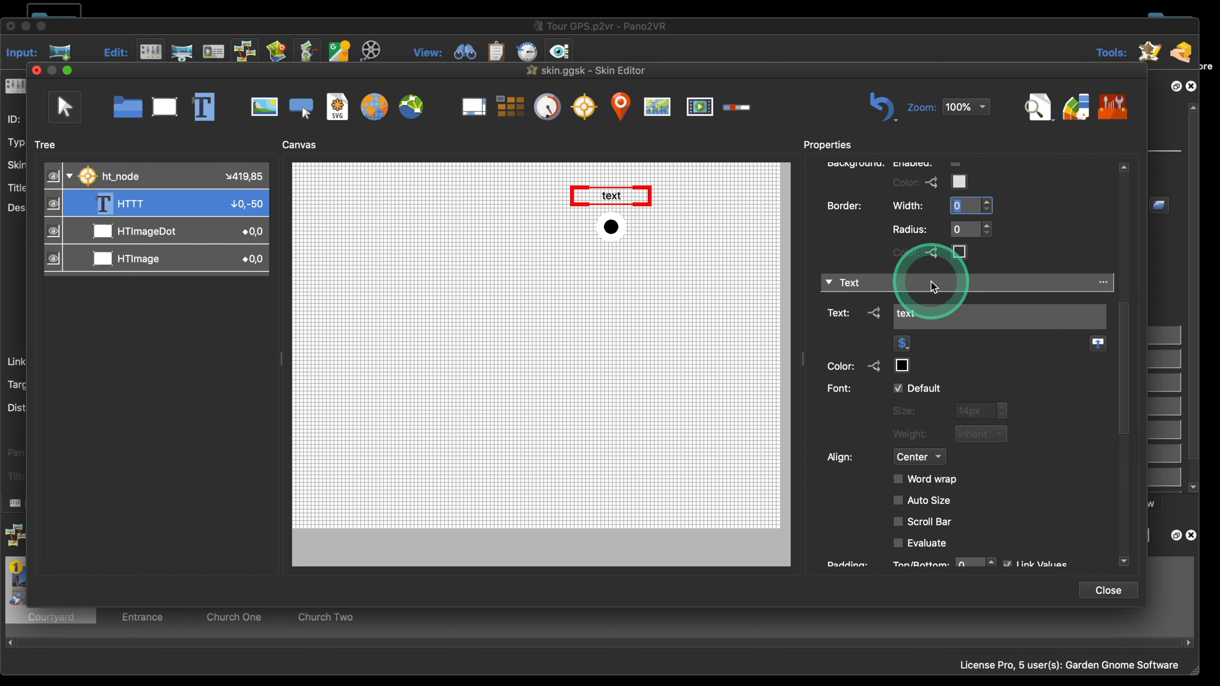
scroll(1030, 374, down, 2)
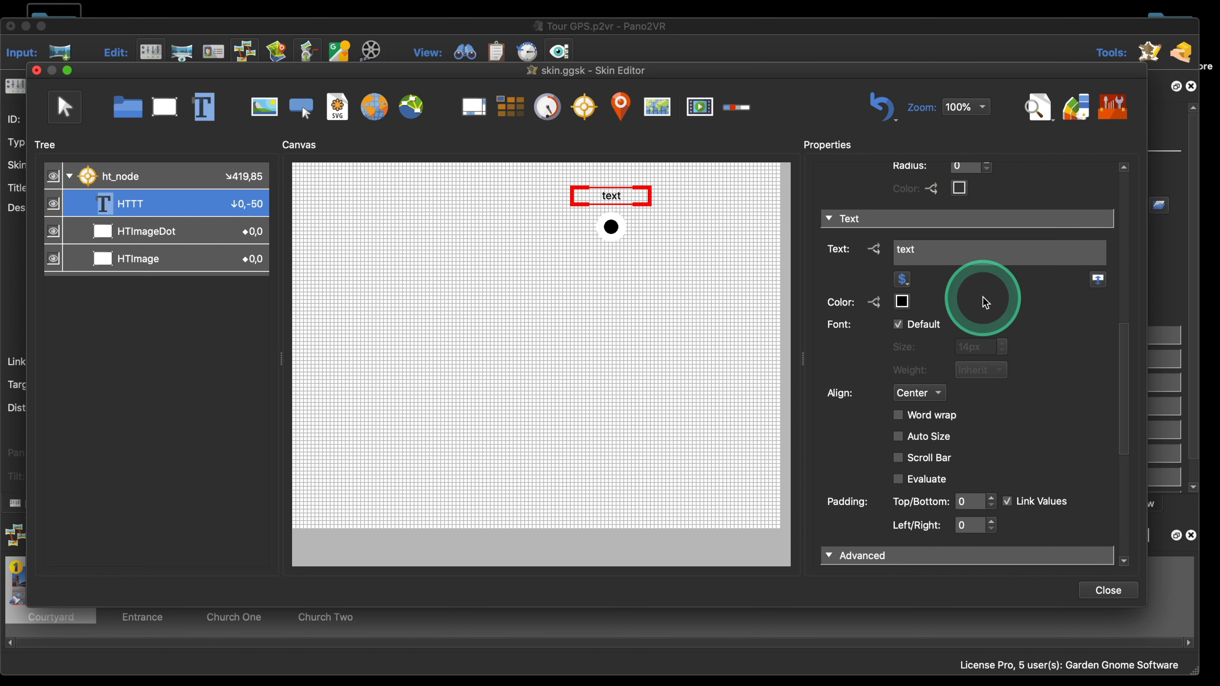
scroll(986, 294, down, 2)
click(899, 251)
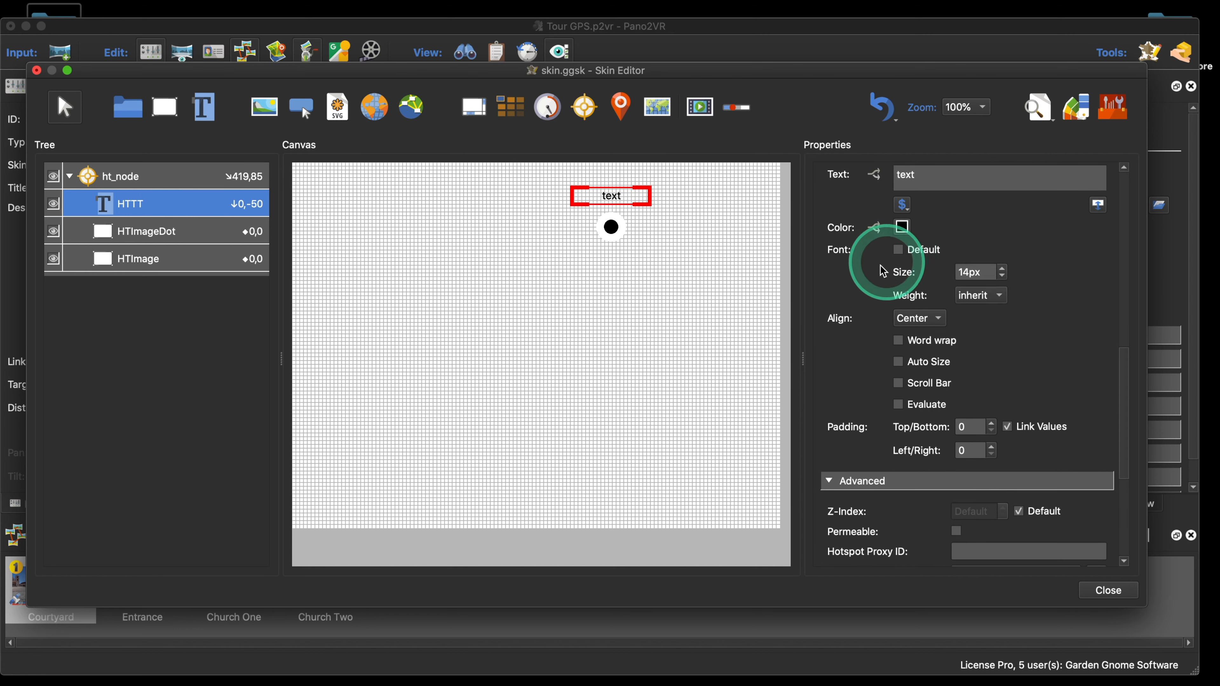
click(1005, 270)
click(1004, 270)
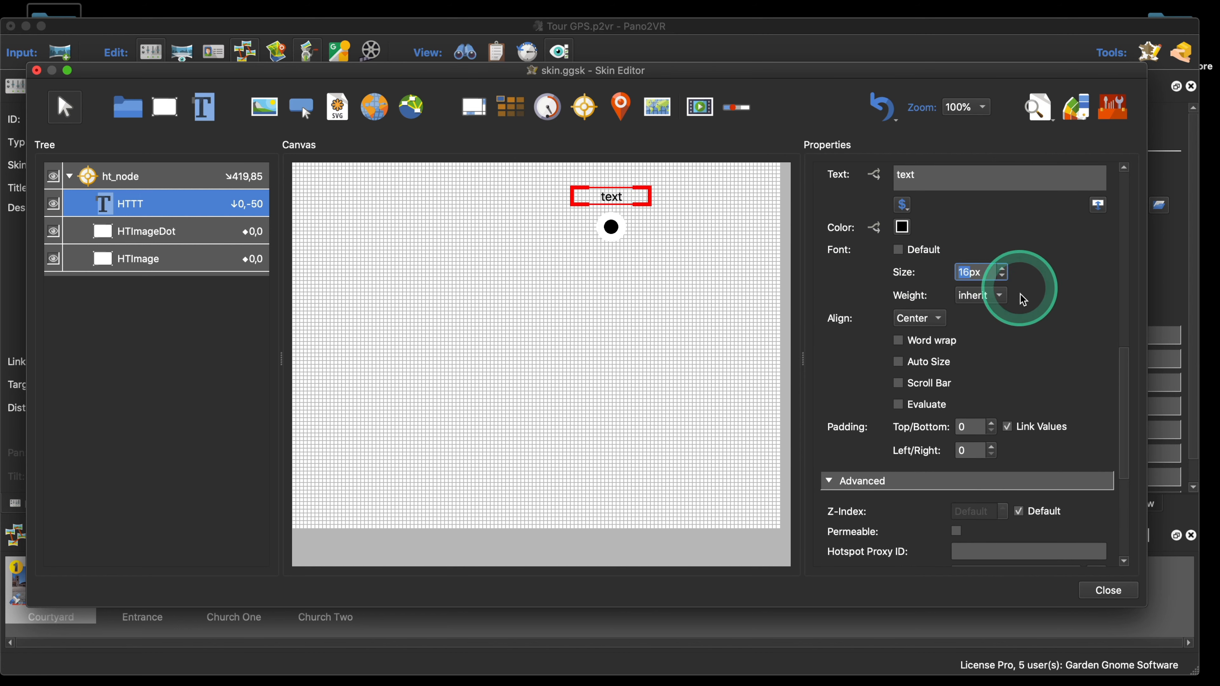
- Enable Auto Size for the HTTT text element
scroll(1037, 296, down, 2)
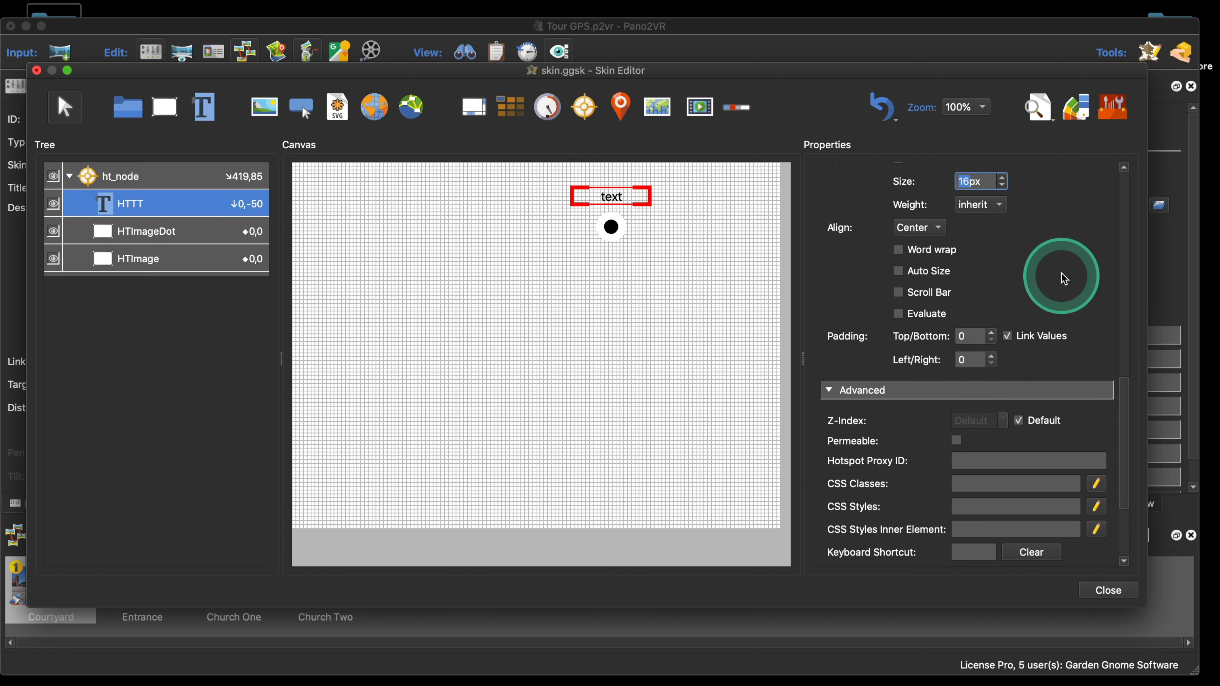
scroll(1061, 272, down, 1)
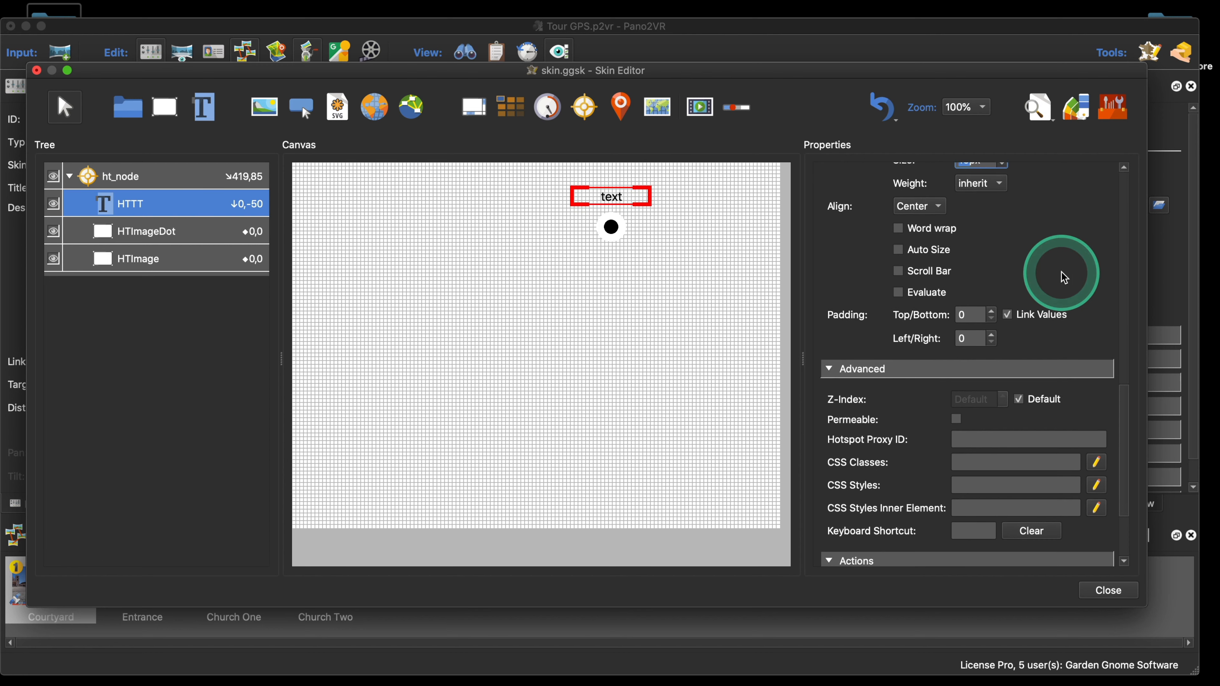
click(898, 243)
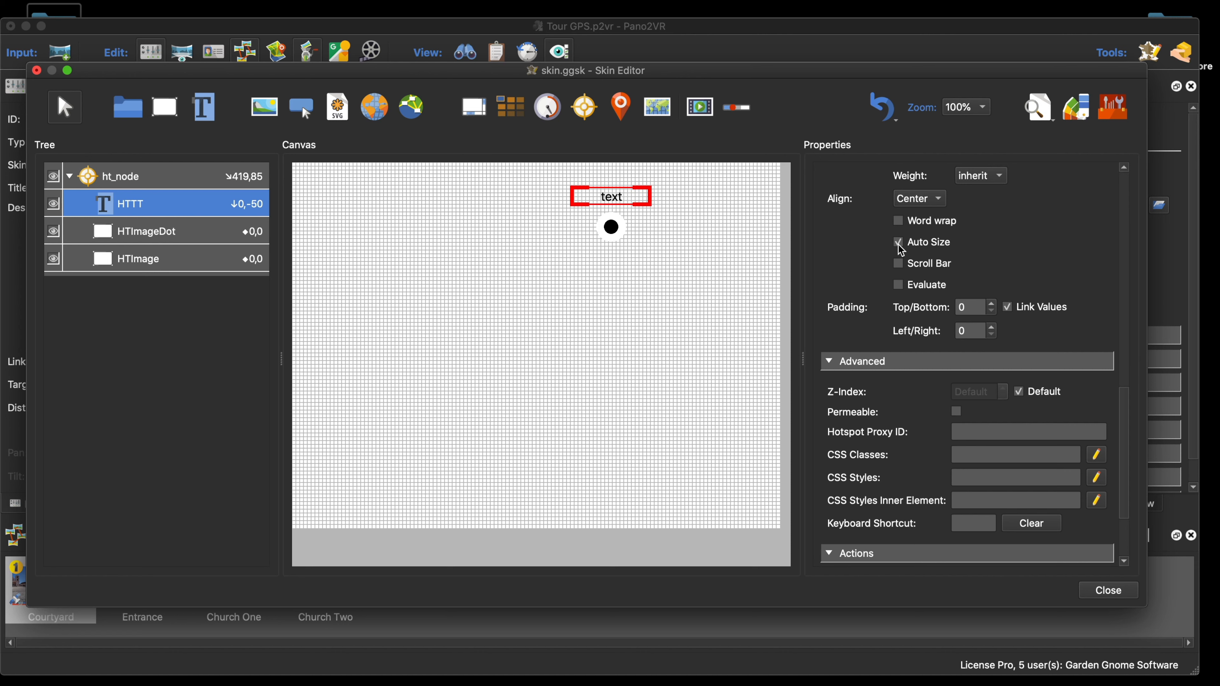
mouse_move(901, 250)
mouse_down()
mouse_move(901, 295)
mouse_move(914, 272)
mouse_up()
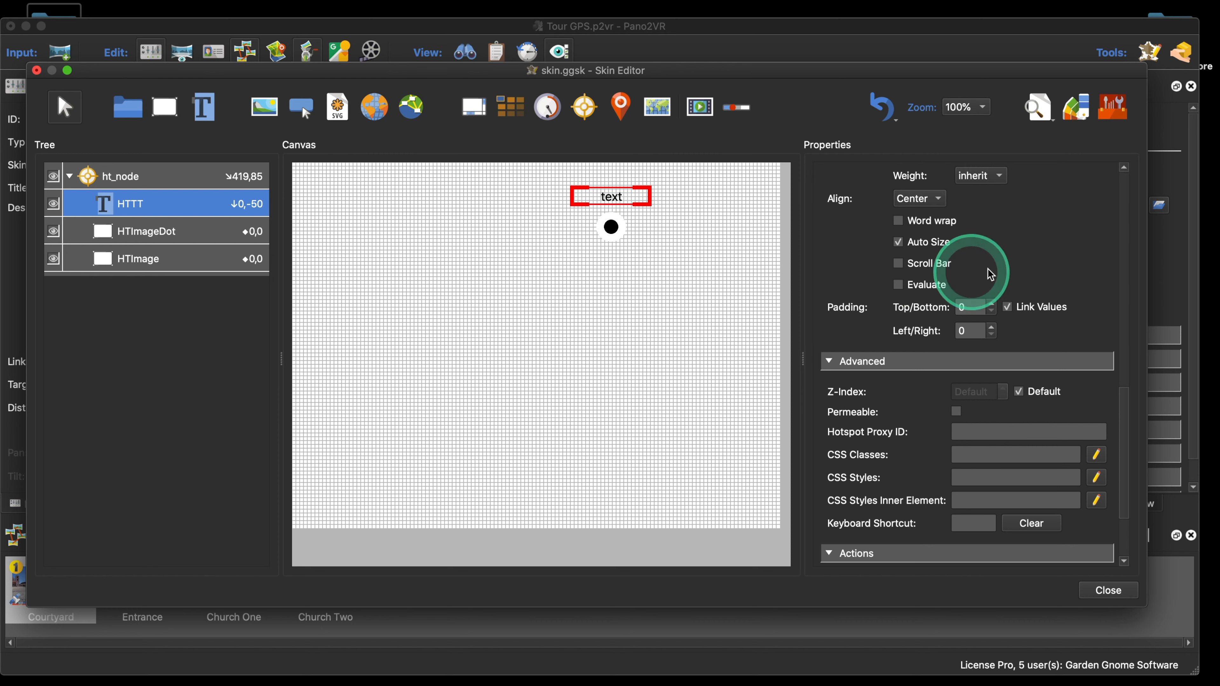
- Set HTTT's text color to white (#ffffff)
scroll(1000, 252, up, 3)
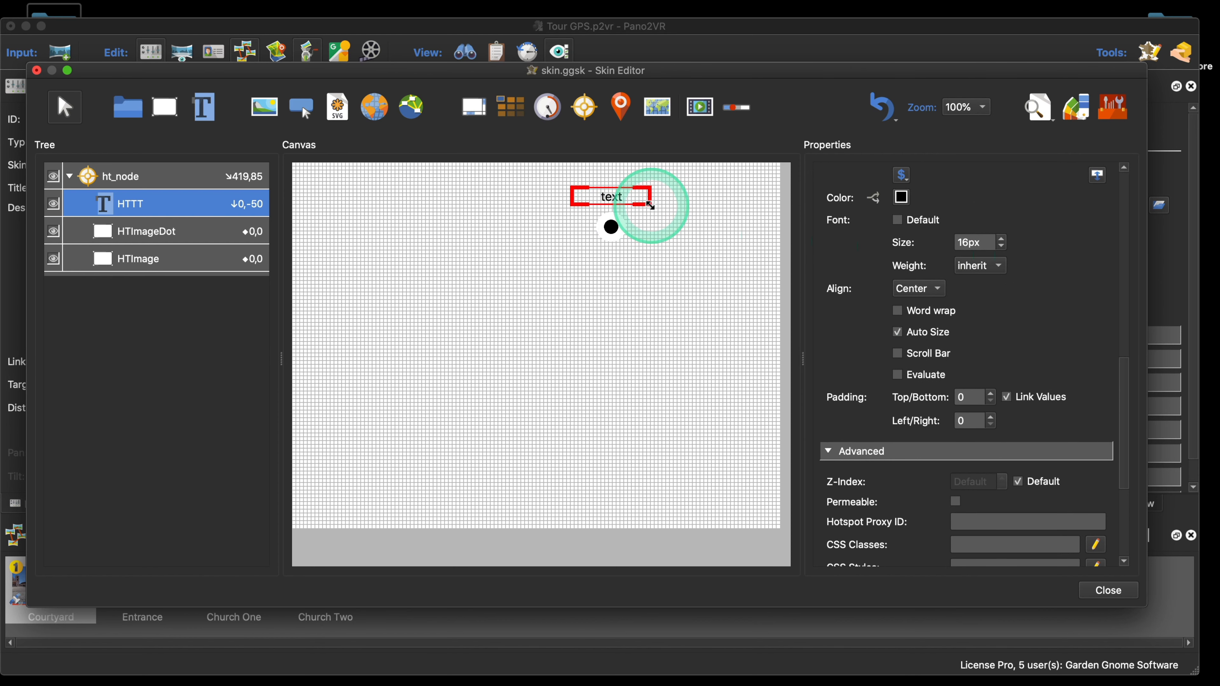
scroll(1001, 312, up, 2)
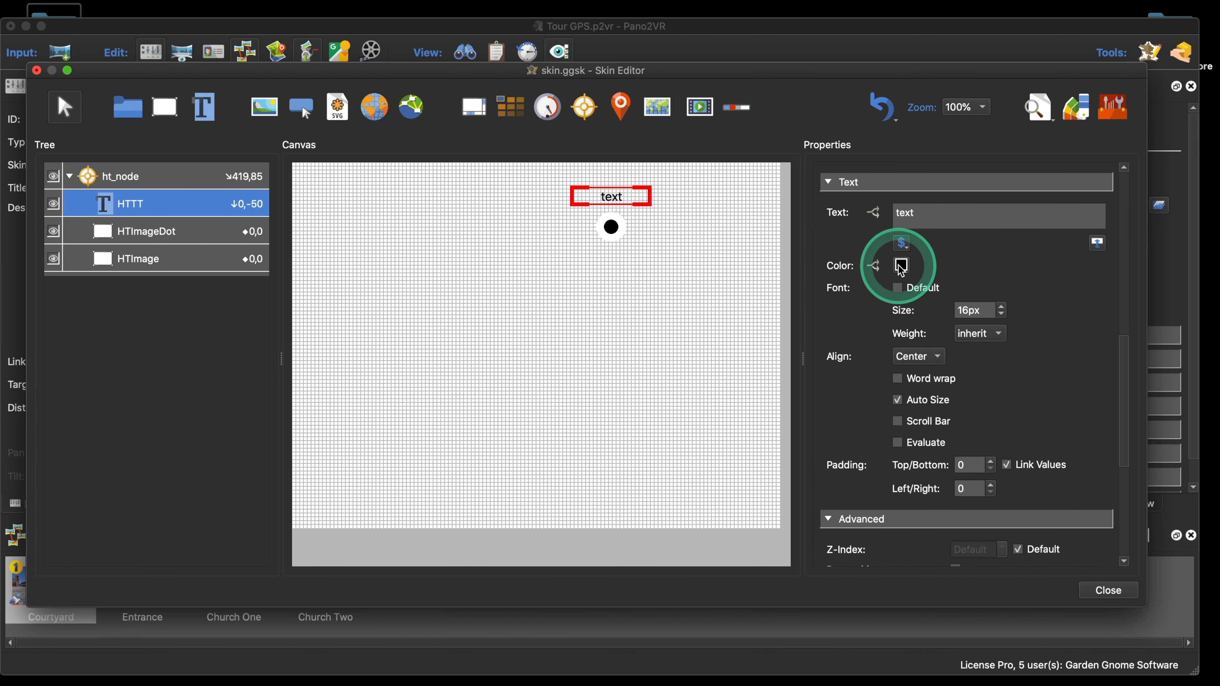
click(902, 264)
click(541, 286)
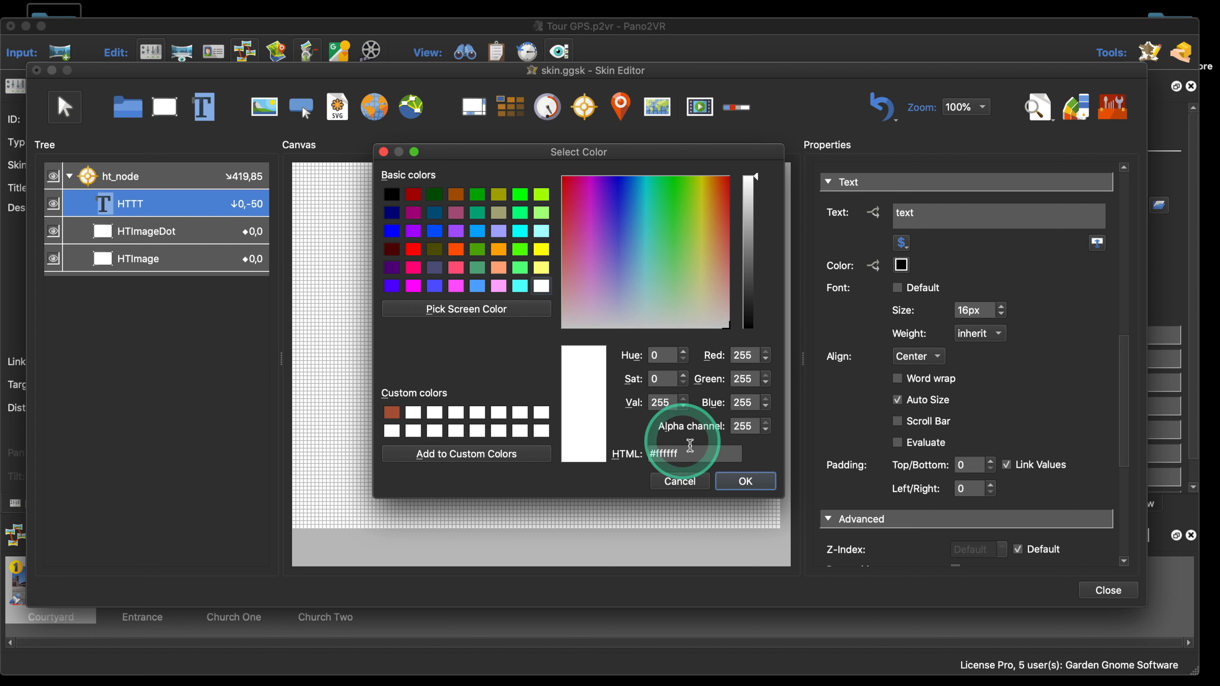
click(743, 481)
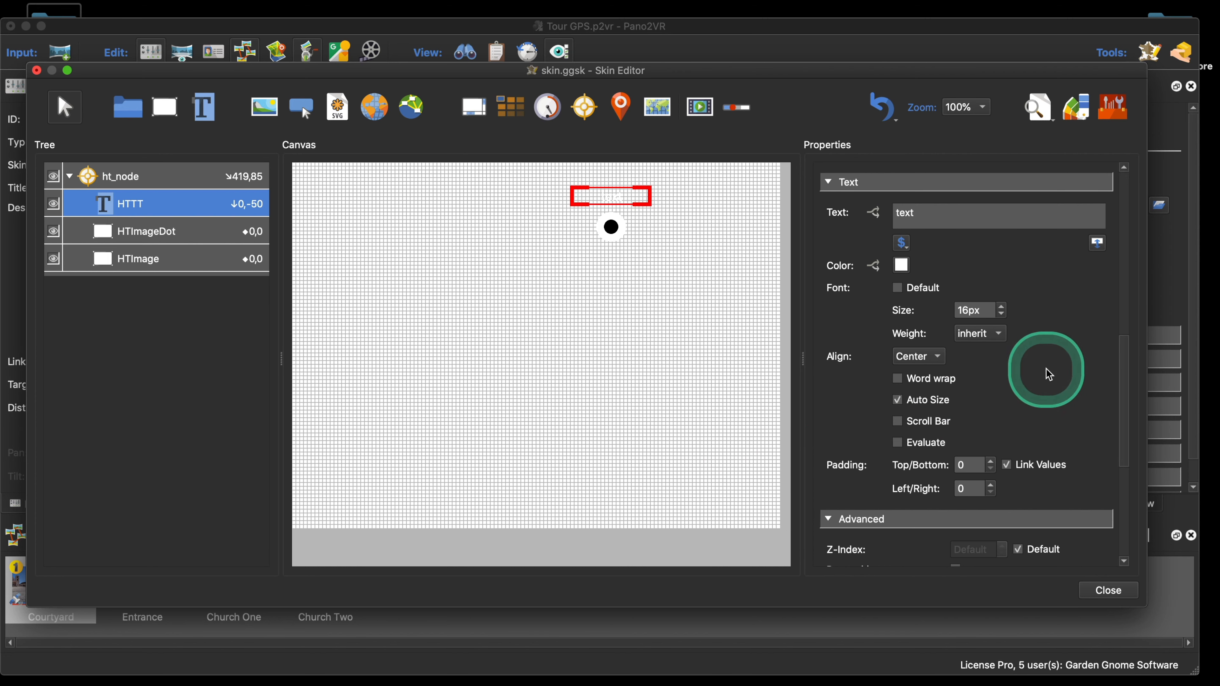
- Save the skin changes, leave the Skin Editor and generate the tour output
click(696, 403)
key(super+s)
key(super+alt+g)
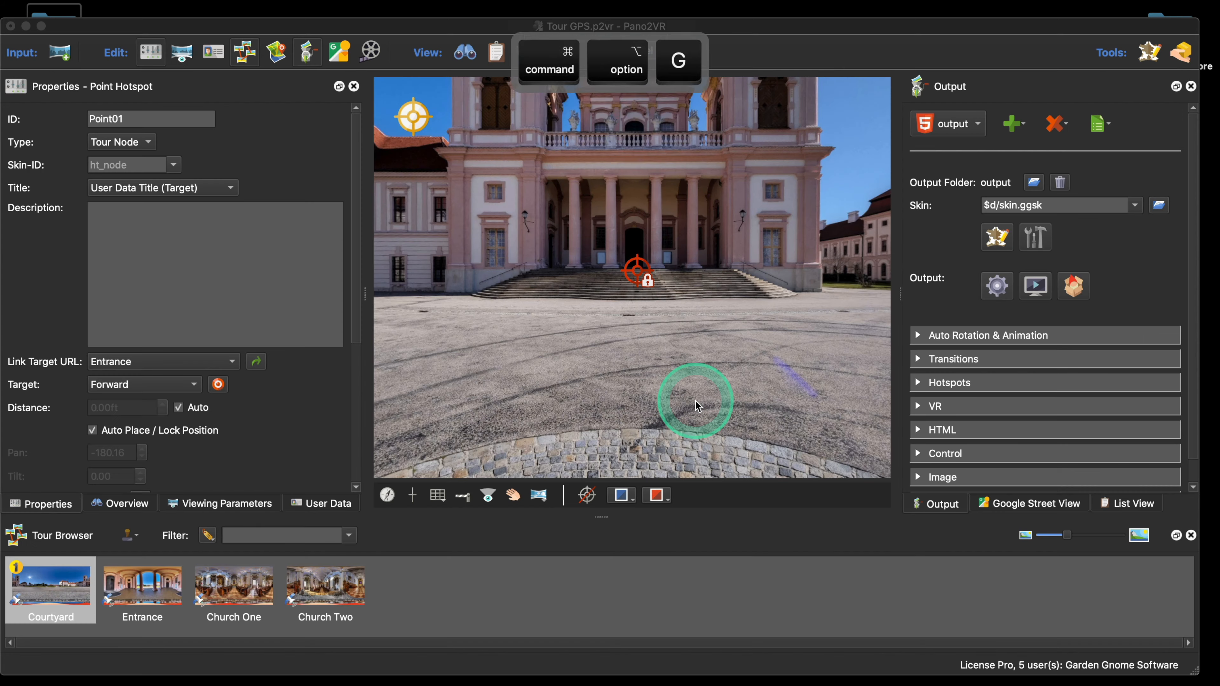
- Generate the tour output and check how the hotspot's text and image respond to the pointer in the browser preview
key(Return)
click(798, 16)
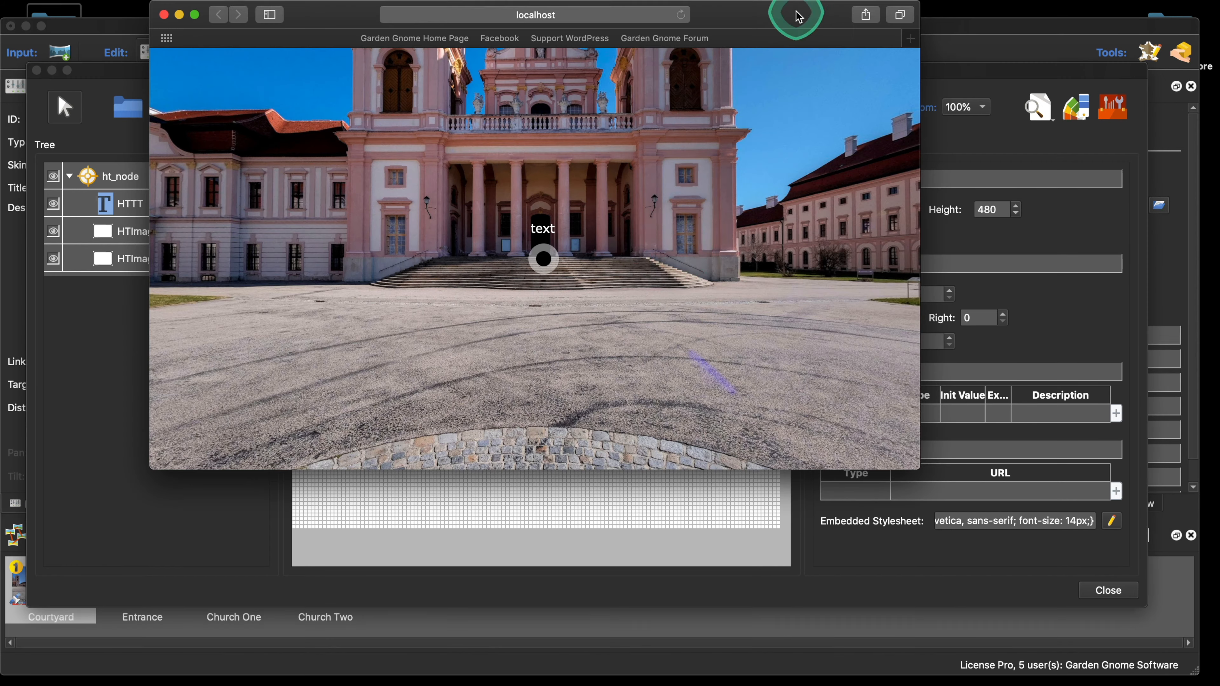
drag(617, 306, 580, 283)
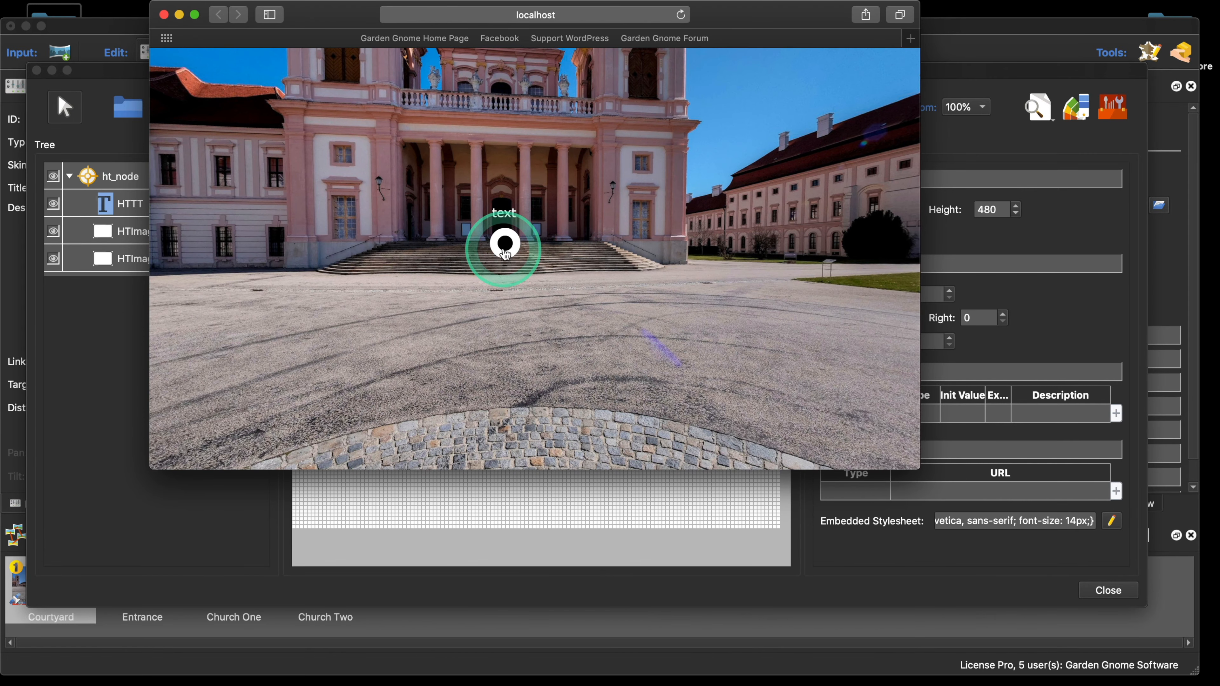
click(179, 19)
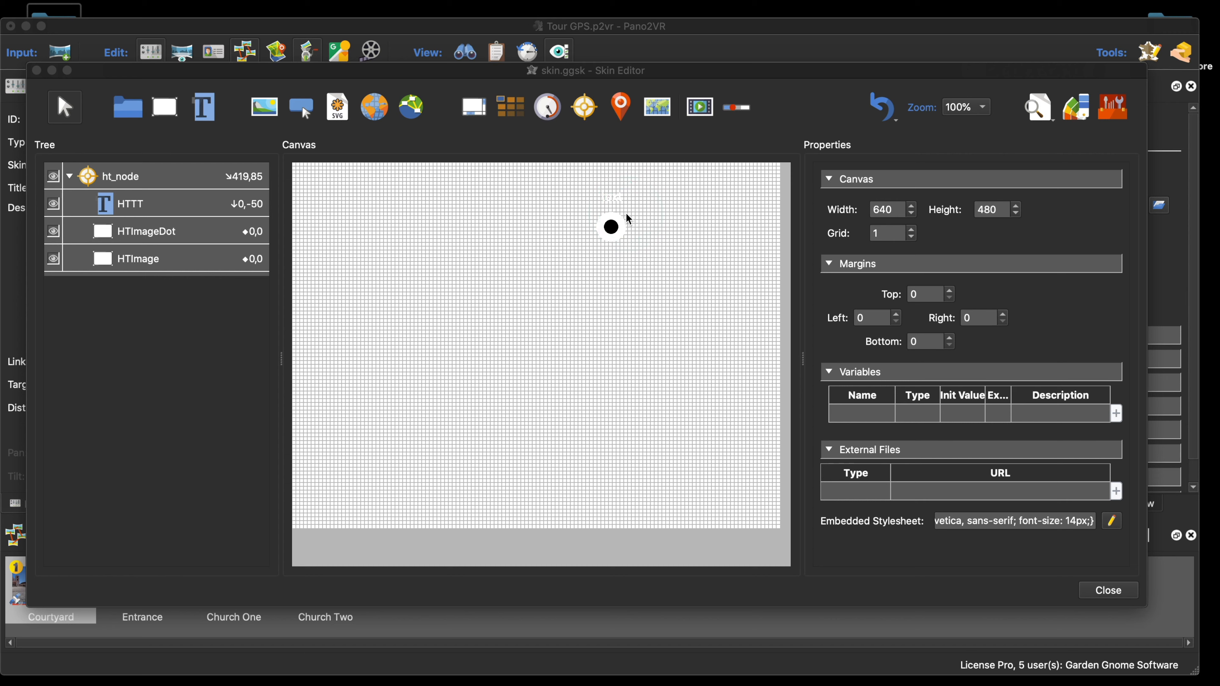
- Make the HTTT text element of the ht_node hotspot template invisible by default
click(195, 210)
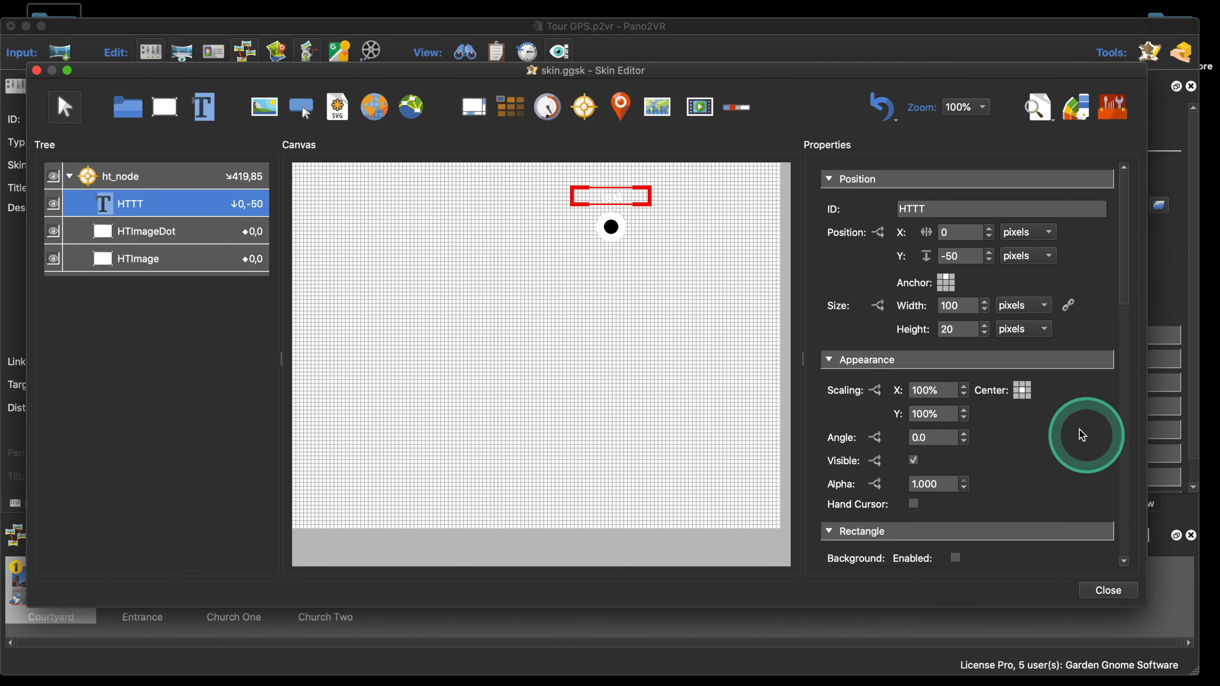
scroll(1081, 430, down, 5)
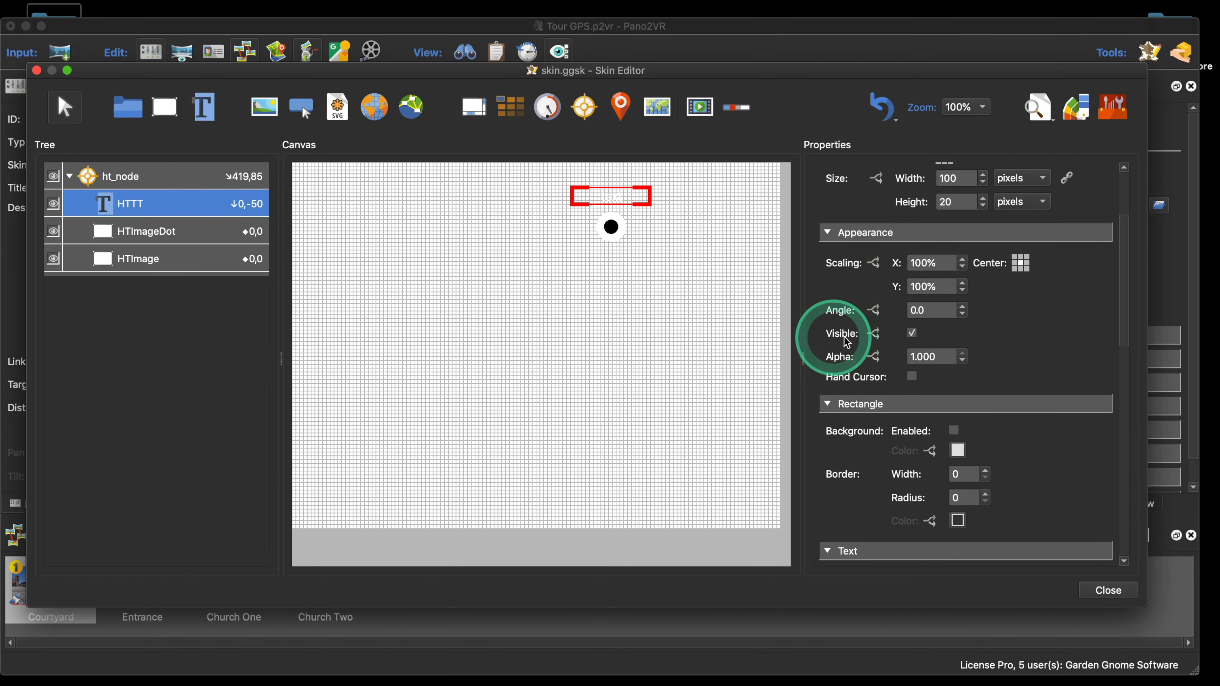
click(912, 334)
- Add a logic block to HTTT's visibility that sets Visible to true when Mouse Over Parent = true
click(874, 336)
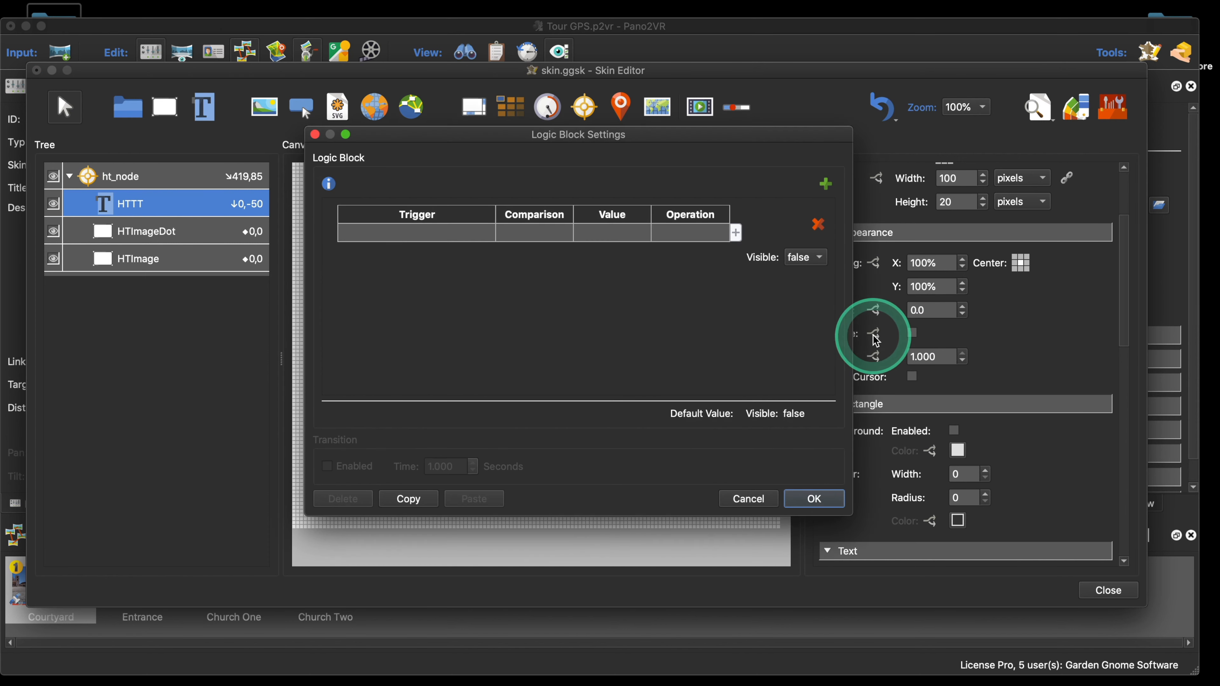
click(442, 241)
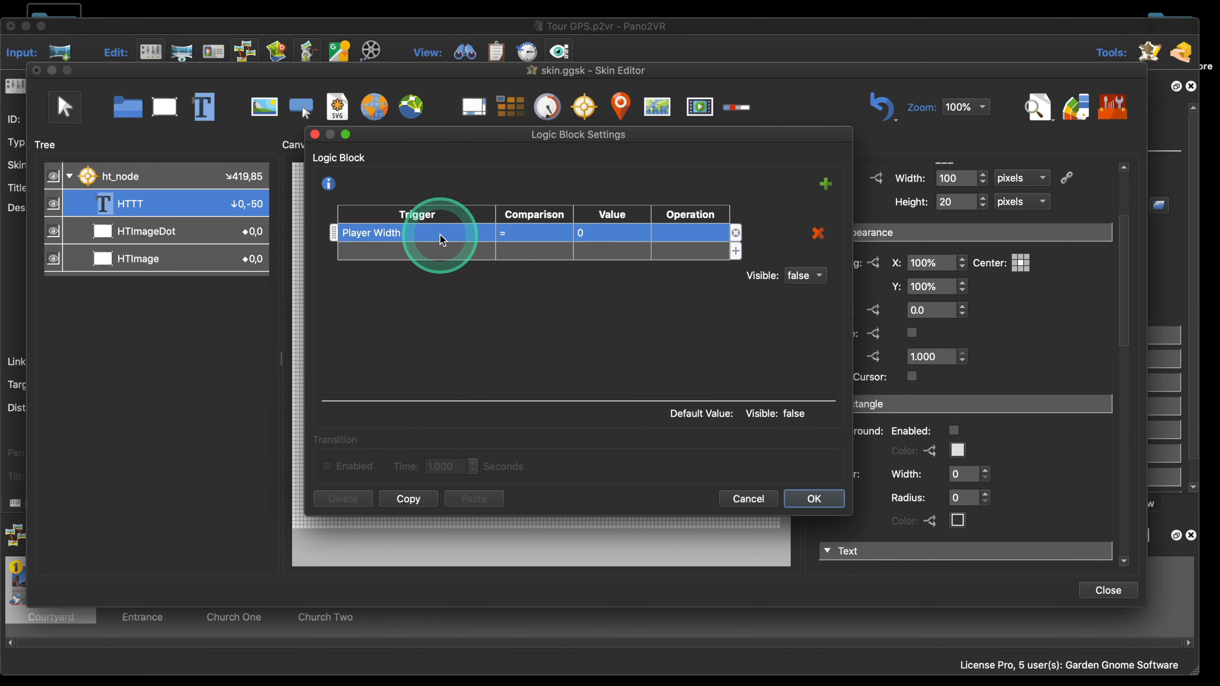
click(441, 236)
click(435, 253)
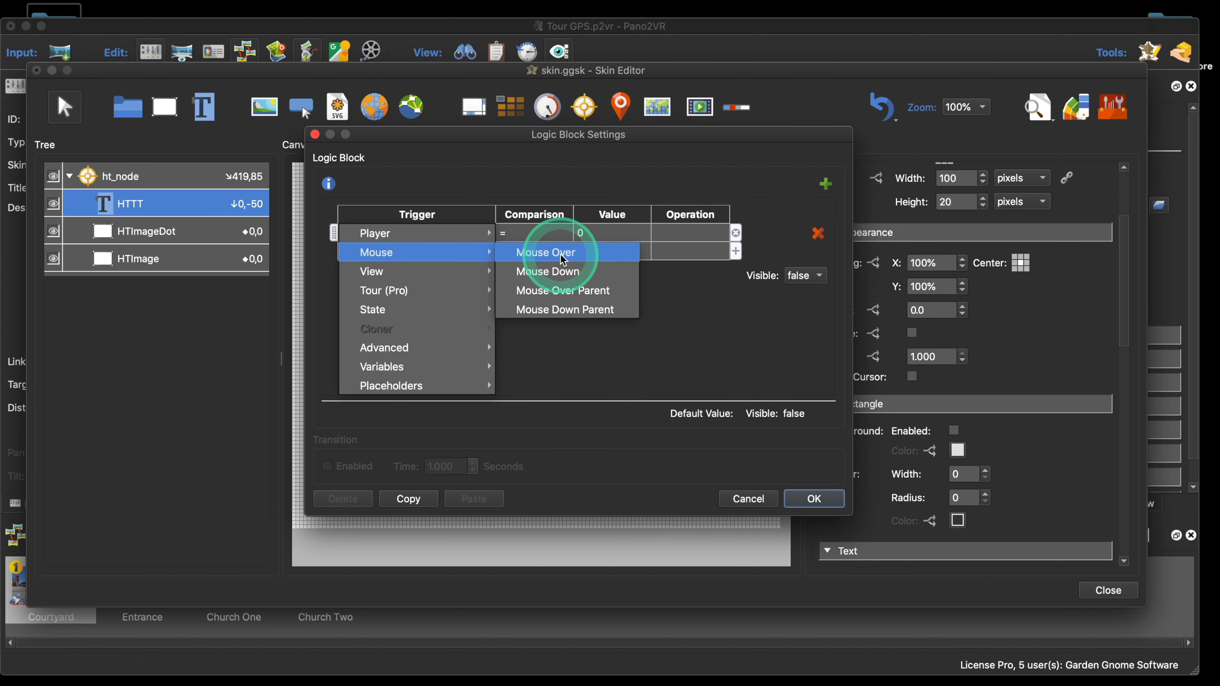
click(562, 291)
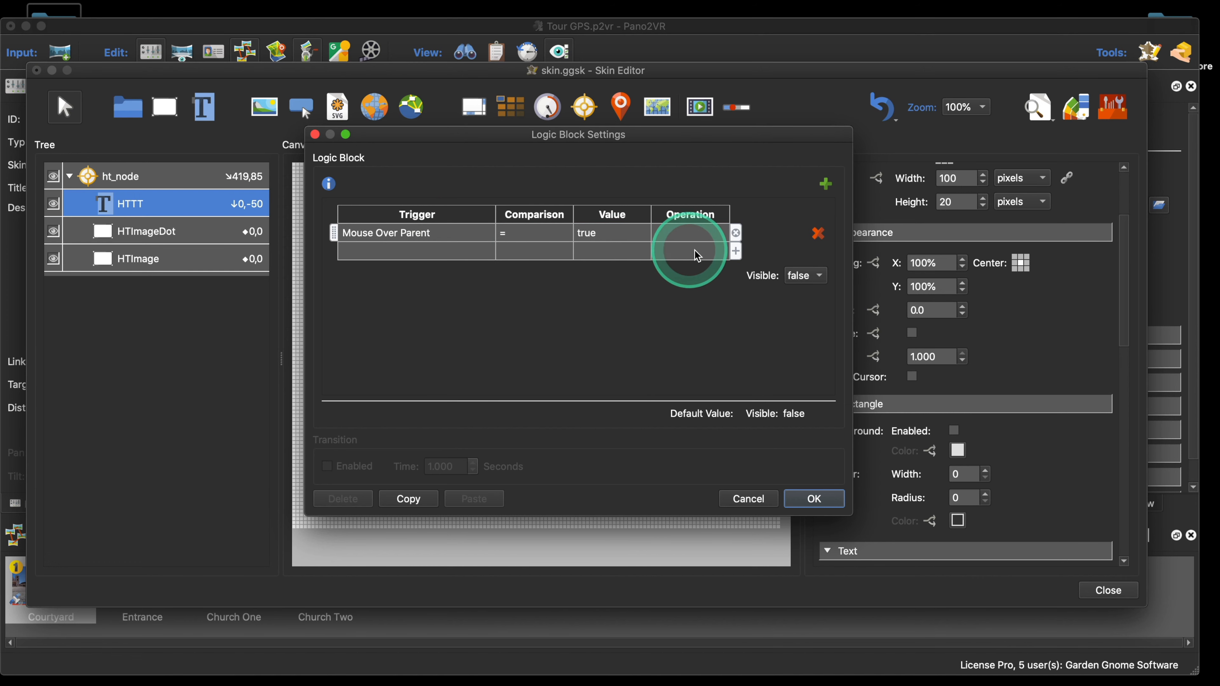
click(806, 276)
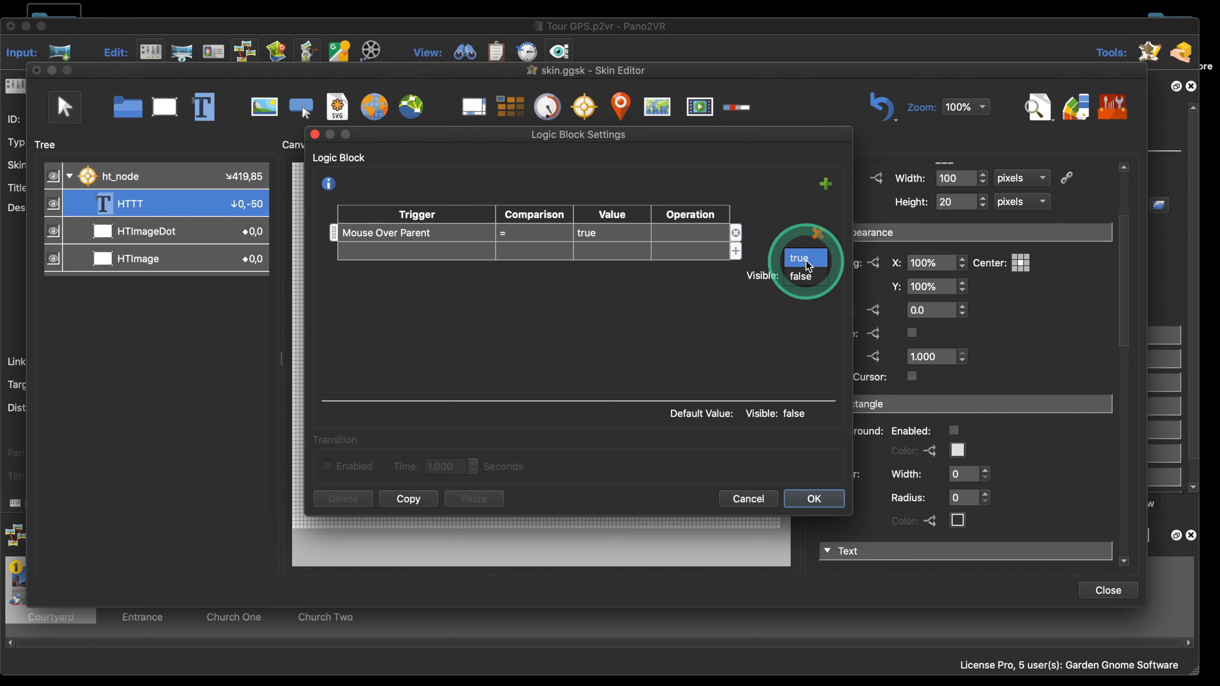
click(808, 259)
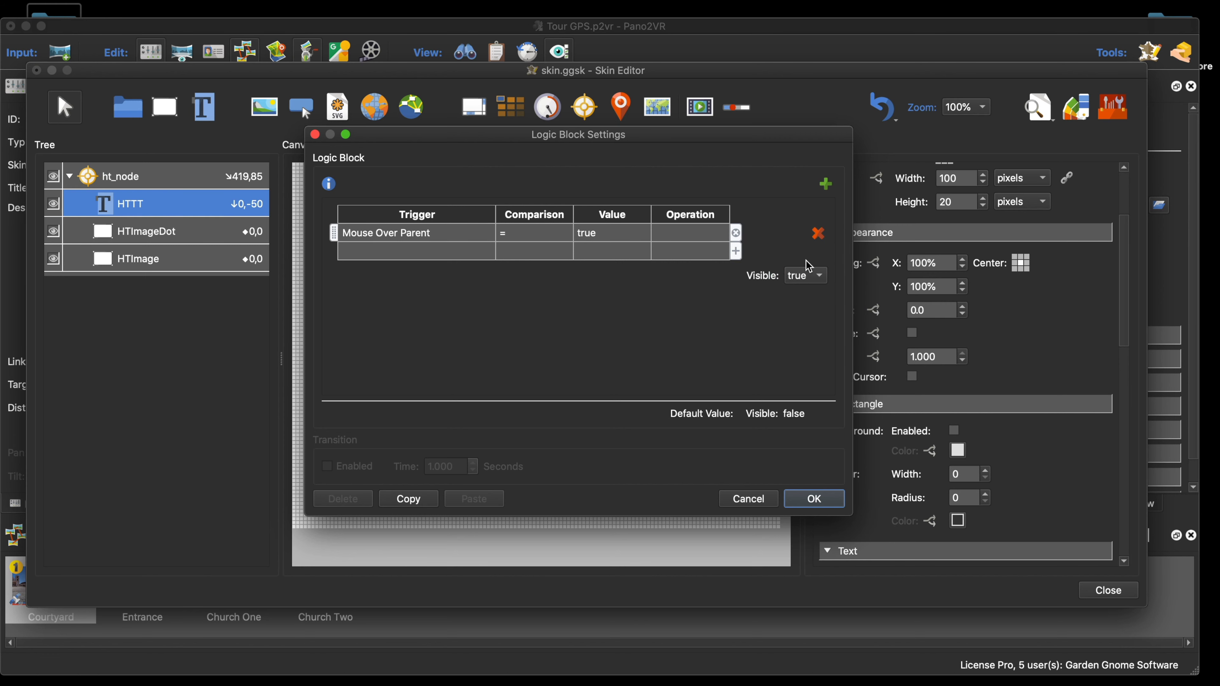
click(814, 499)
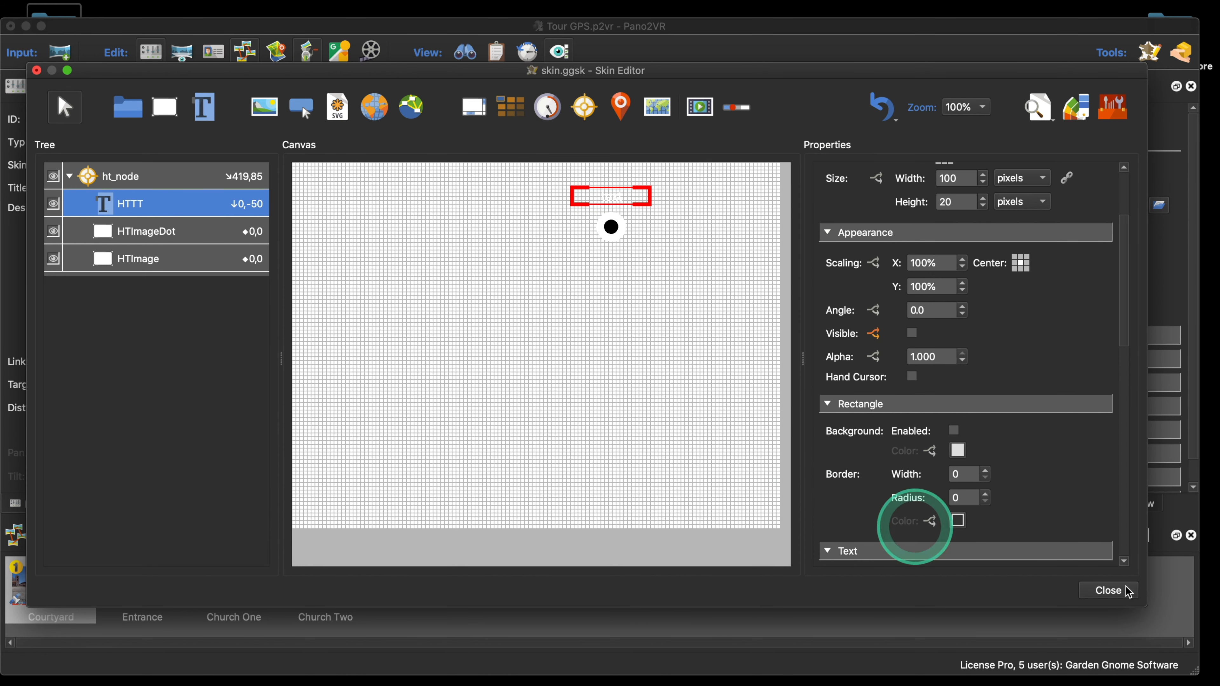
- Save the skin, regenerate the output and test the hotspot text on mouse-over in the browser, closing the preview and skin editor when done
click(868, 524)
key(super+s)
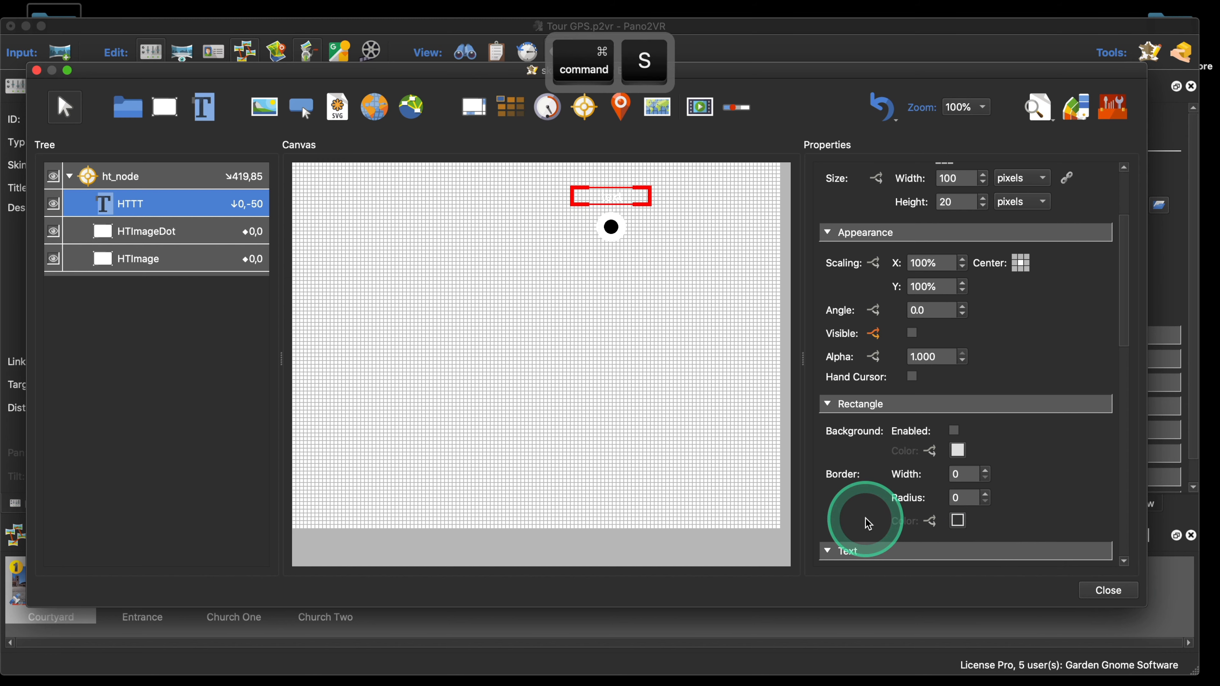
key(super+alt+g)
key(Return)
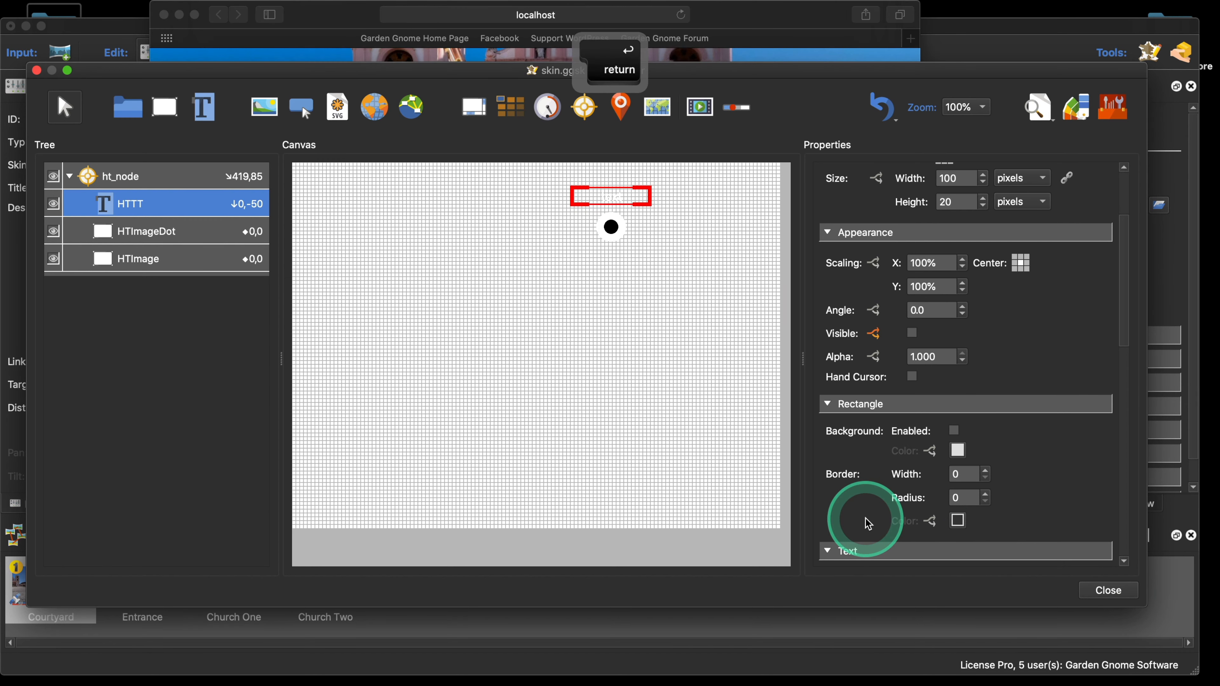
click(798, 27)
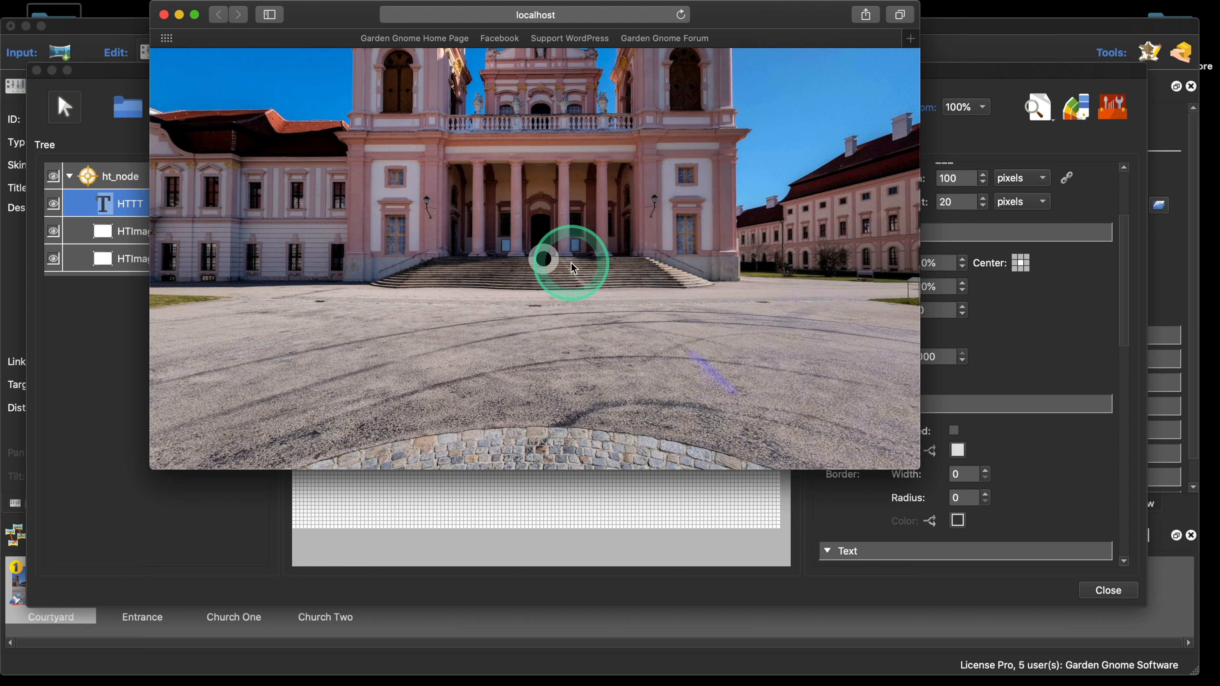
mouse_move(543, 266)
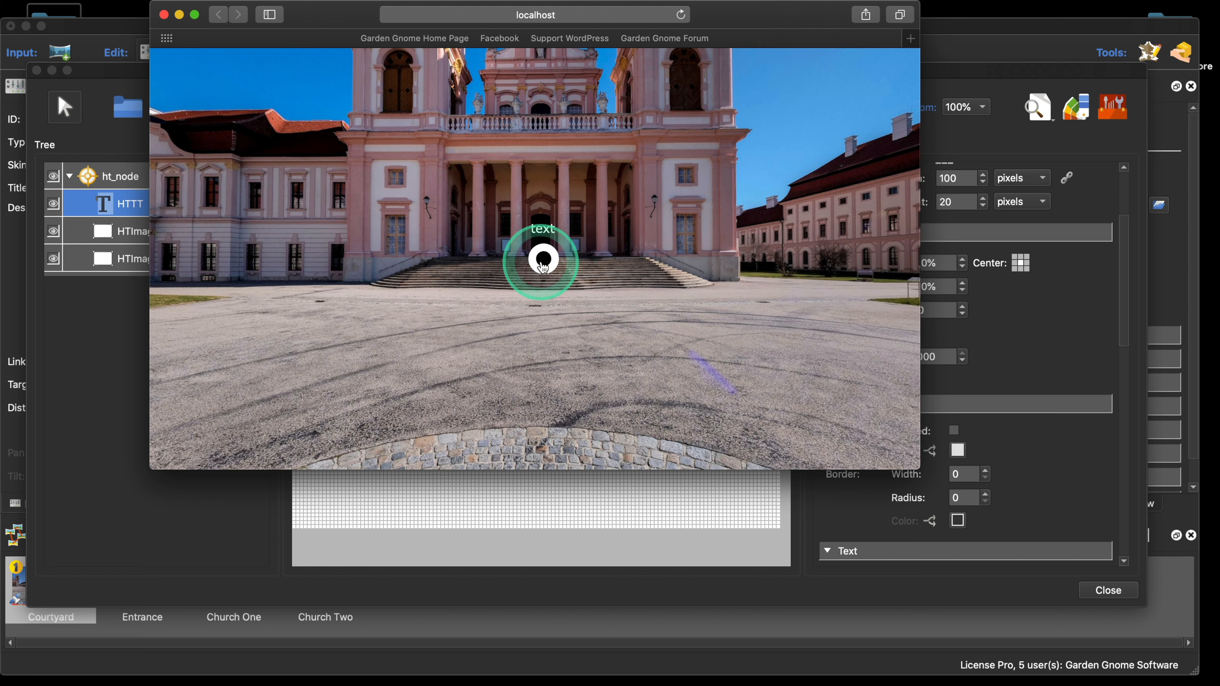
click(164, 15)
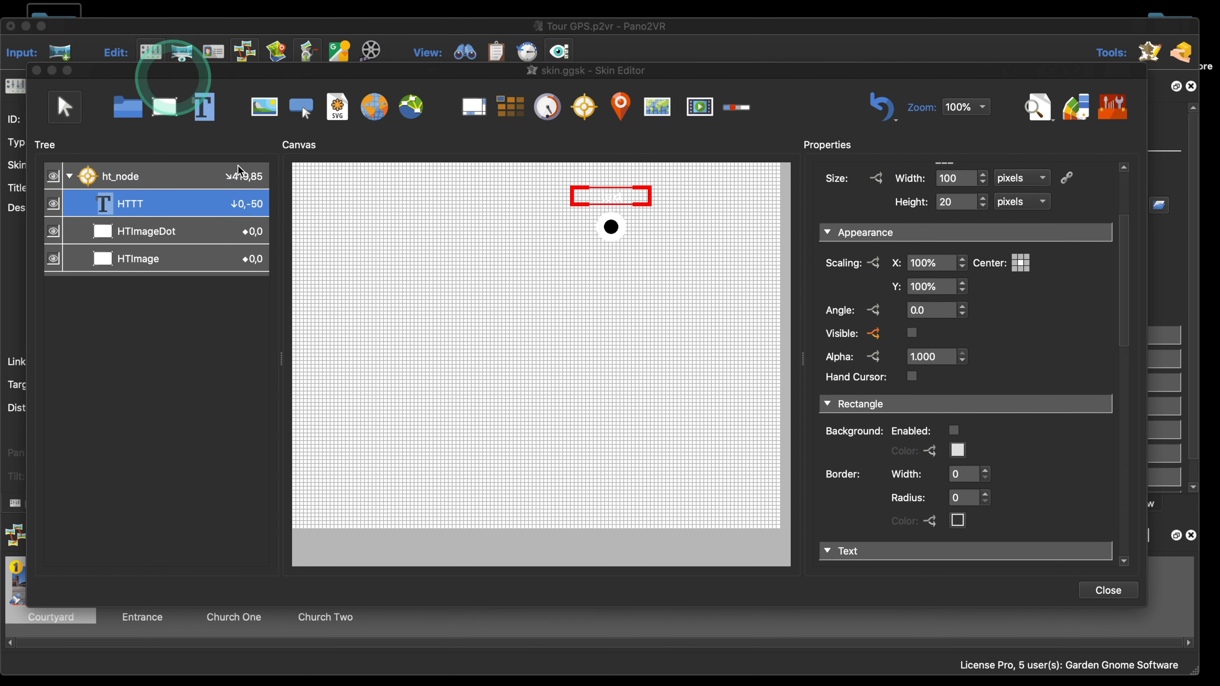
click(1106, 589)
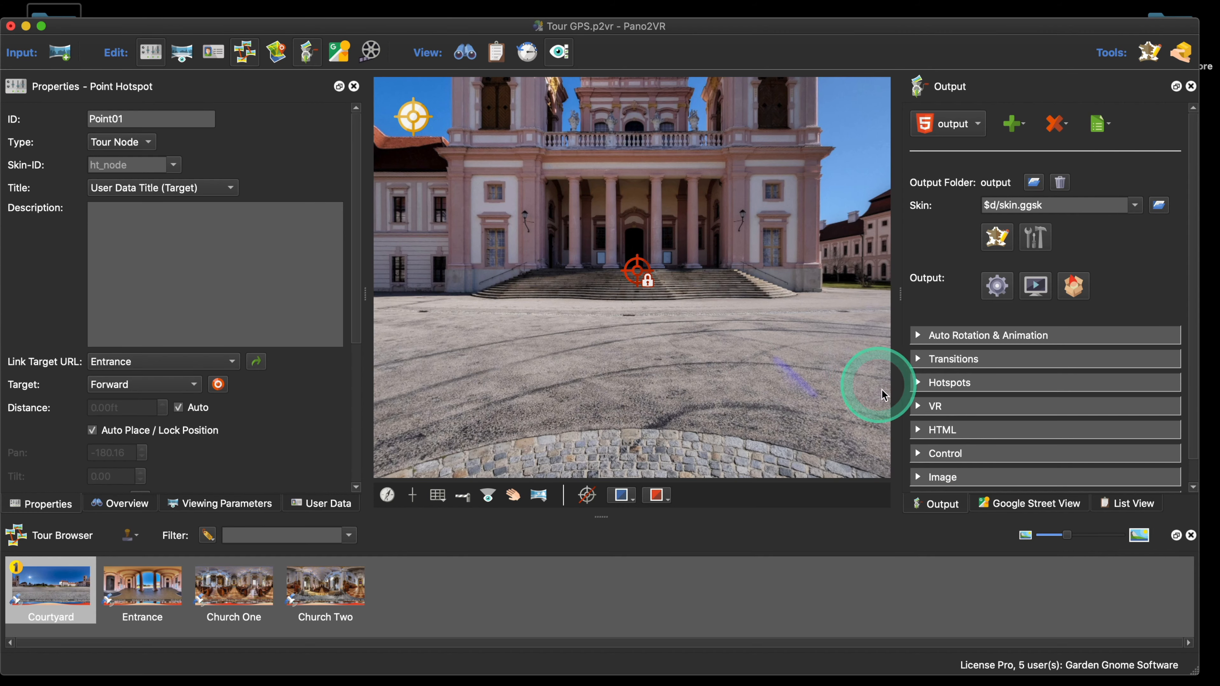
- Examine the Courtyard node's user data title and the title source of the Point01 hotspot
mouse_move(732, 27)
mouse_down()
mouse_move(733, 68)
mouse_move(742, 38)
mouse_up()
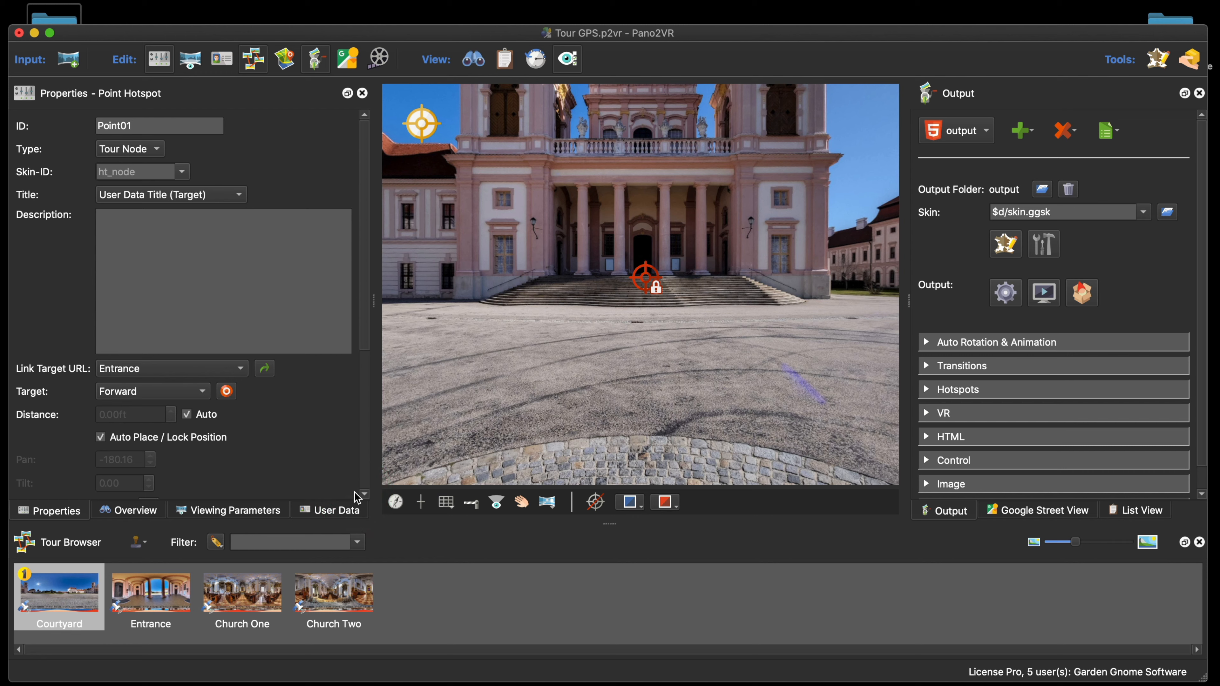
click(322, 512)
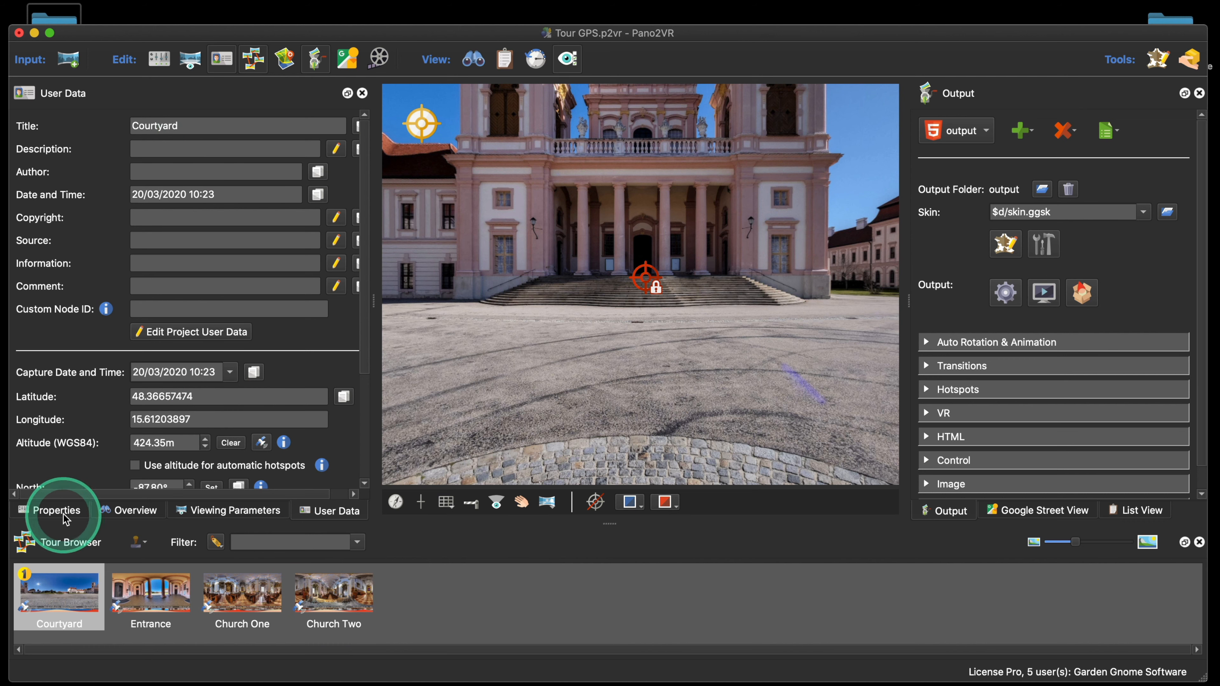
click(49, 510)
click(636, 281)
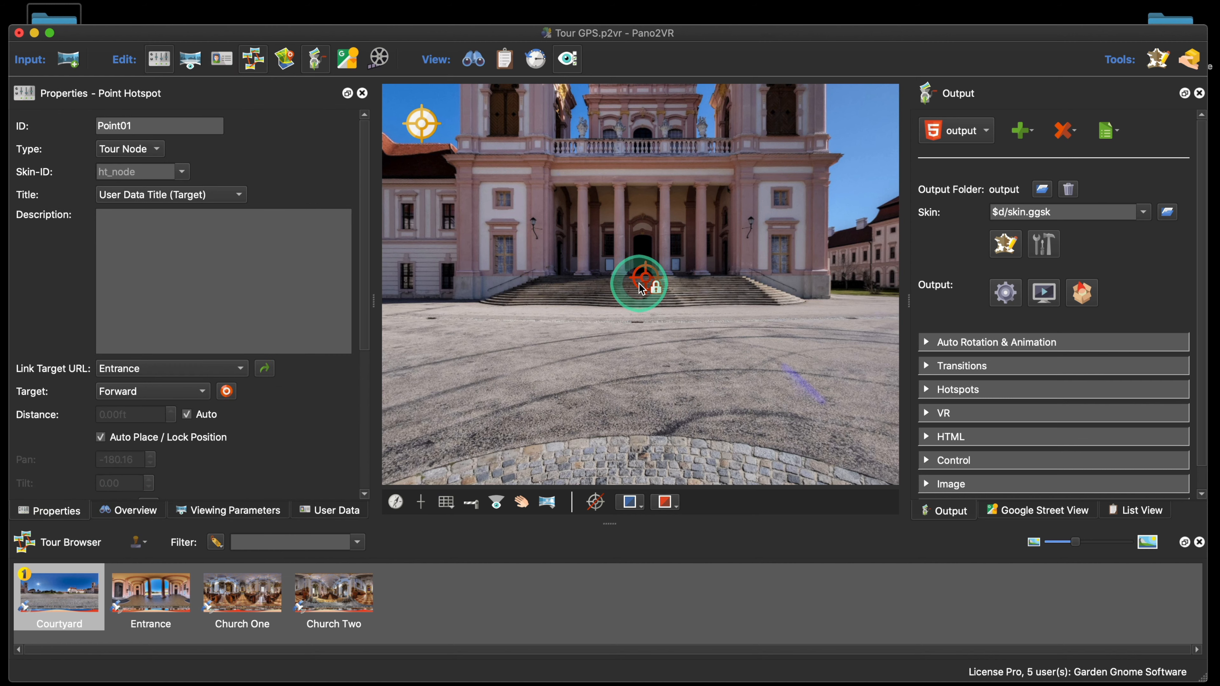
click(248, 191)
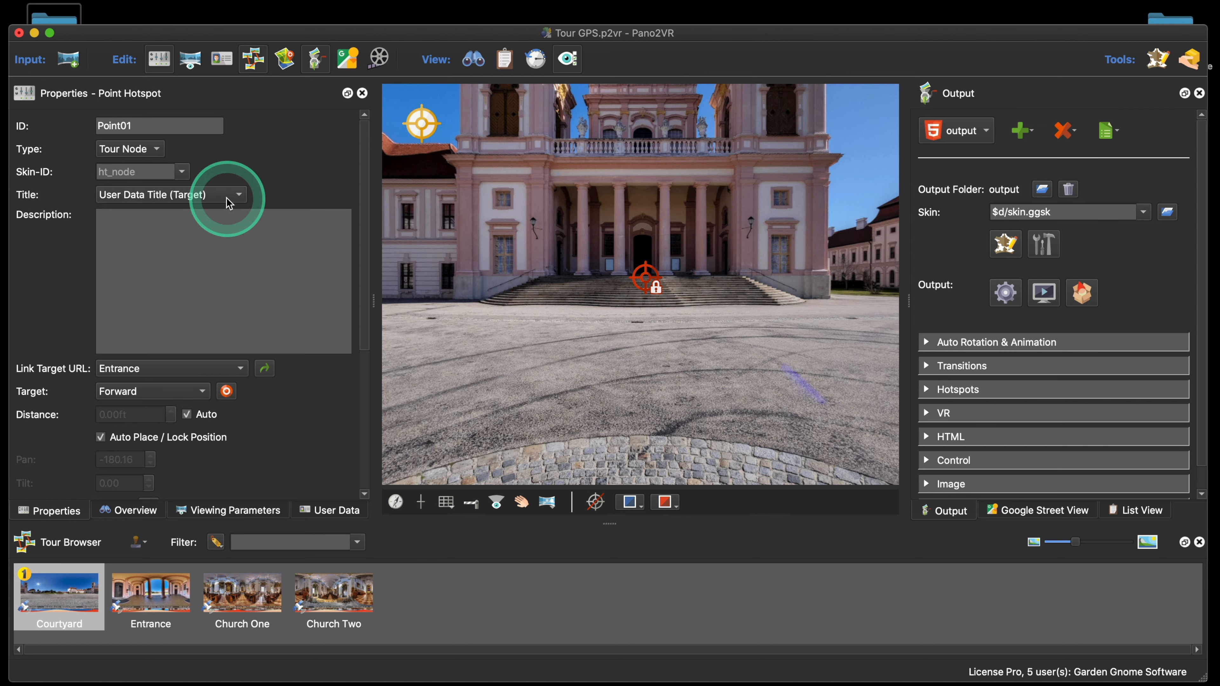
- Reopen the skin for editing and clear the placeholder word from the HTTT element's text
click(1002, 243)
click(177, 204)
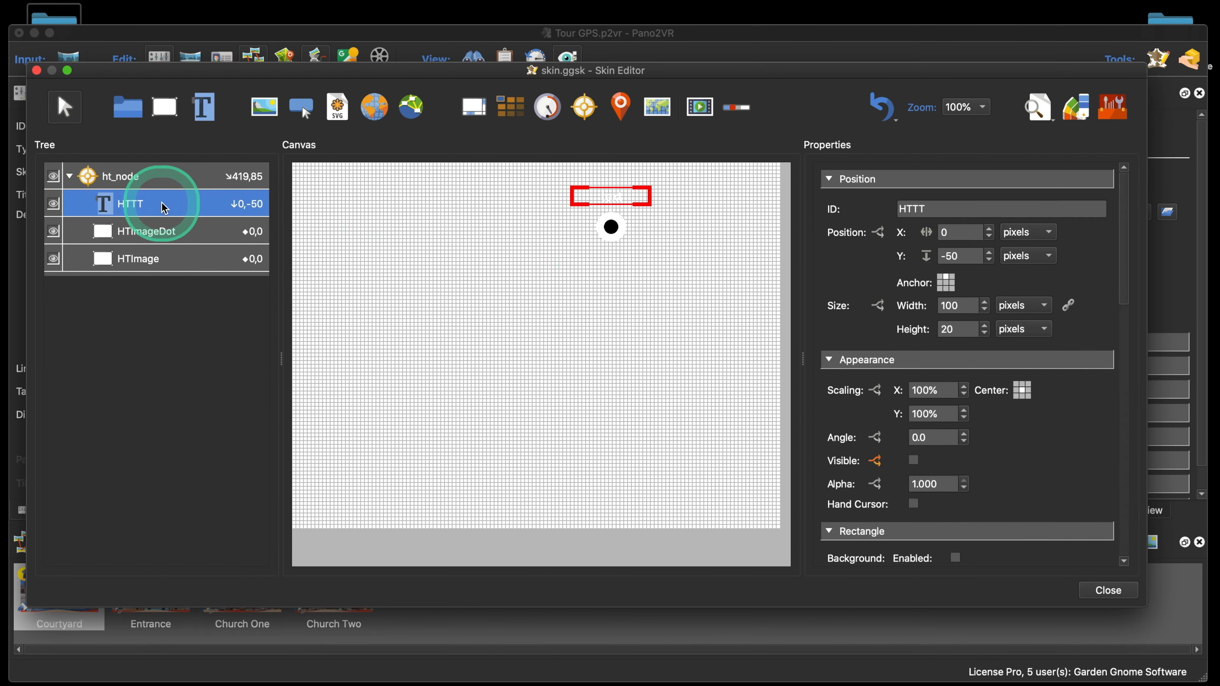
scroll(1021, 404, down, 6)
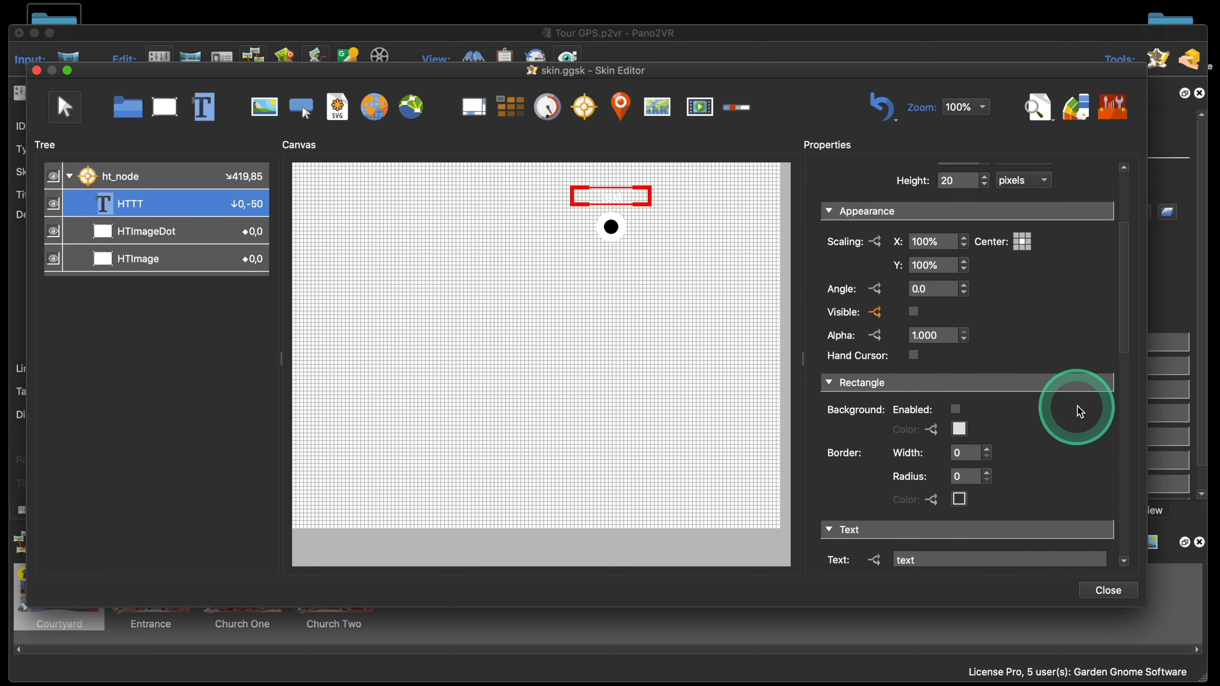
scroll(1077, 406, down, 3)
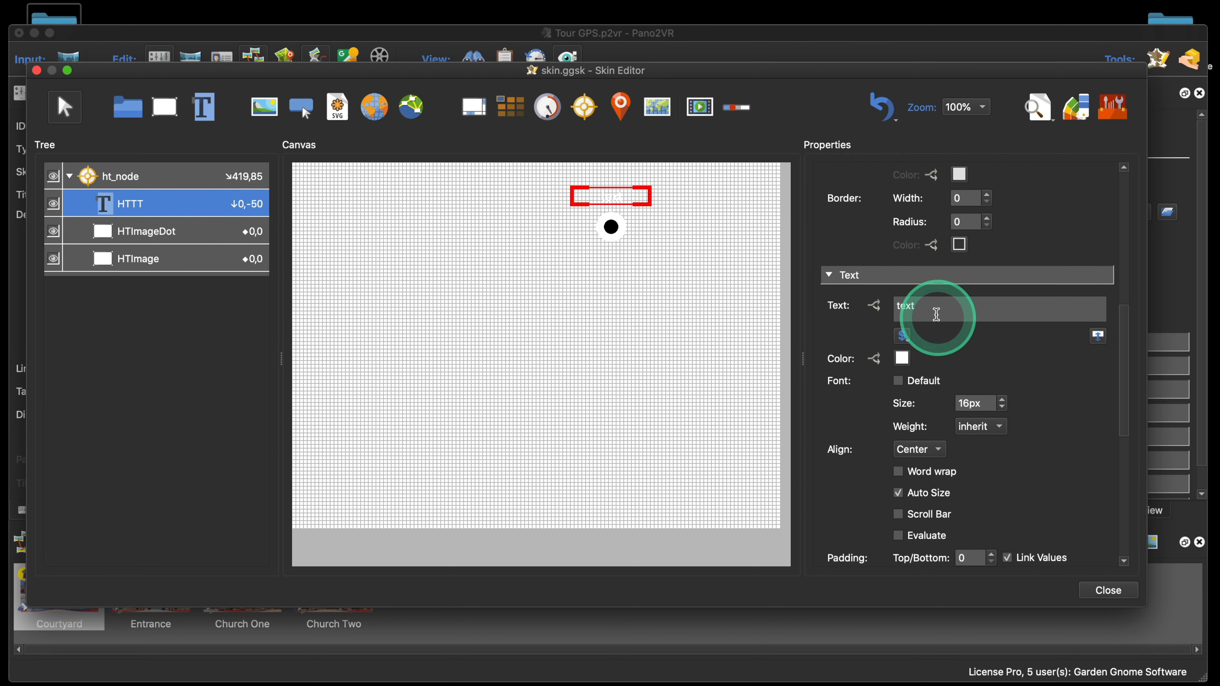
double_click(928, 306)
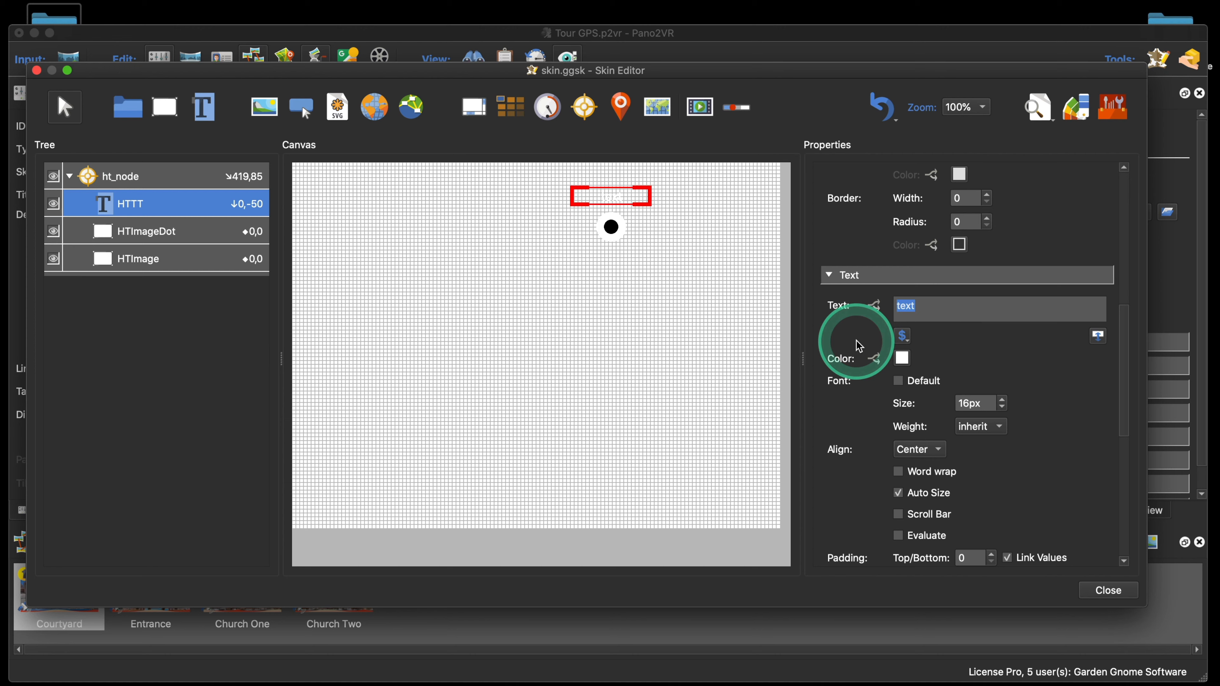
key(BackSpace)
scroll(953, 327, down, 2)
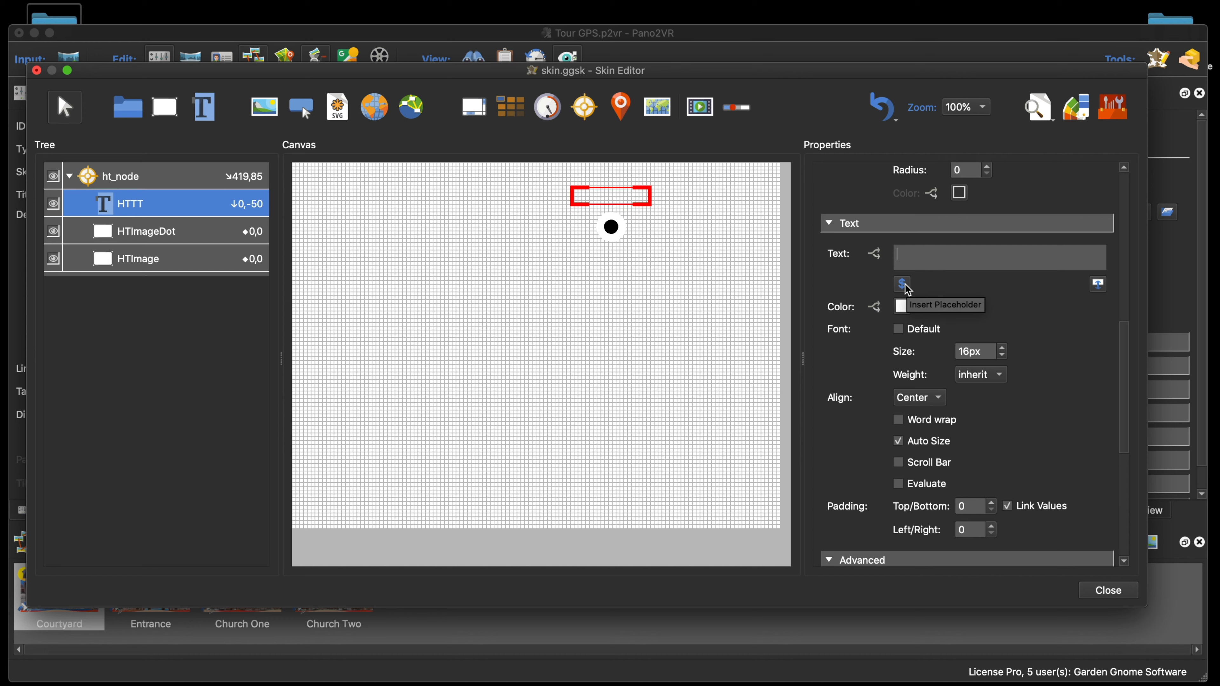
- Insert the hotspot title placeholder $(hs) as the HTTT text and close the skin editor
click(902, 284)
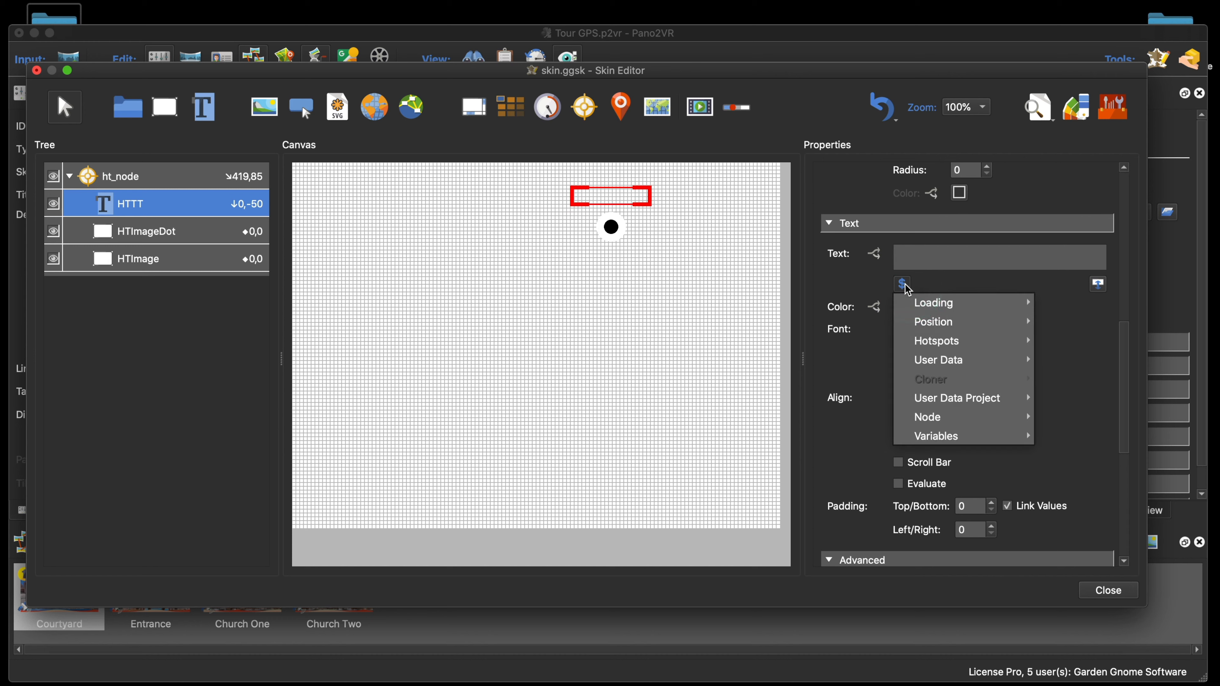
mouse_move(936, 342)
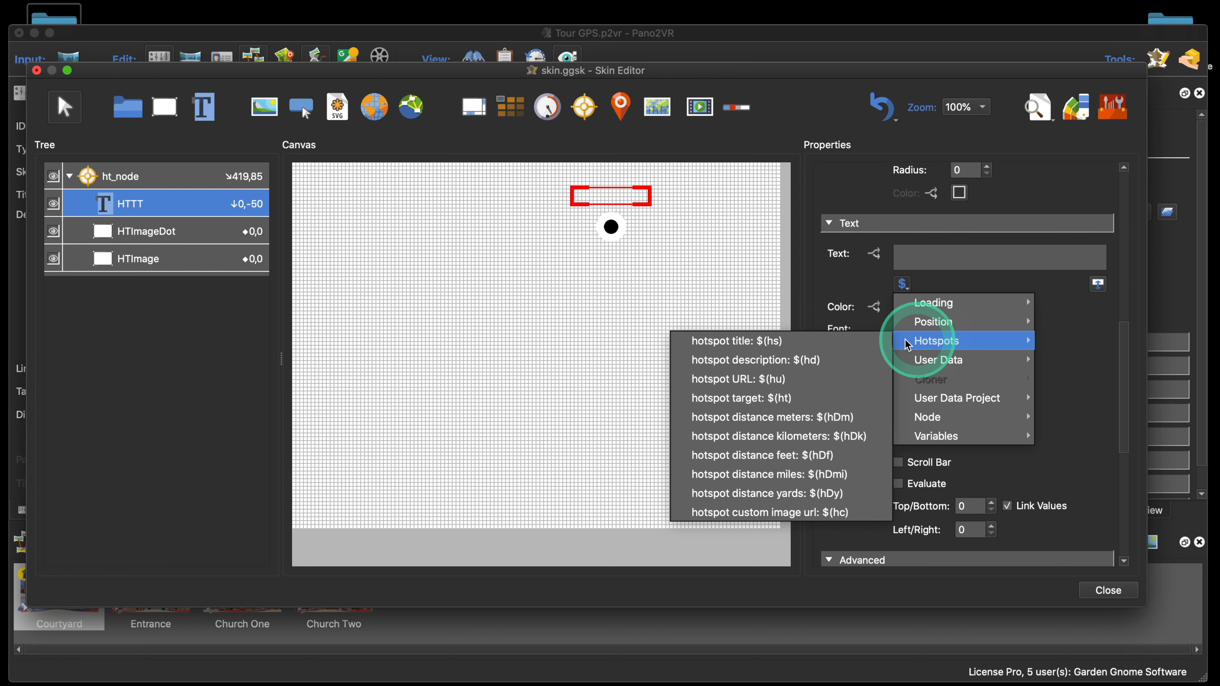
click(760, 342)
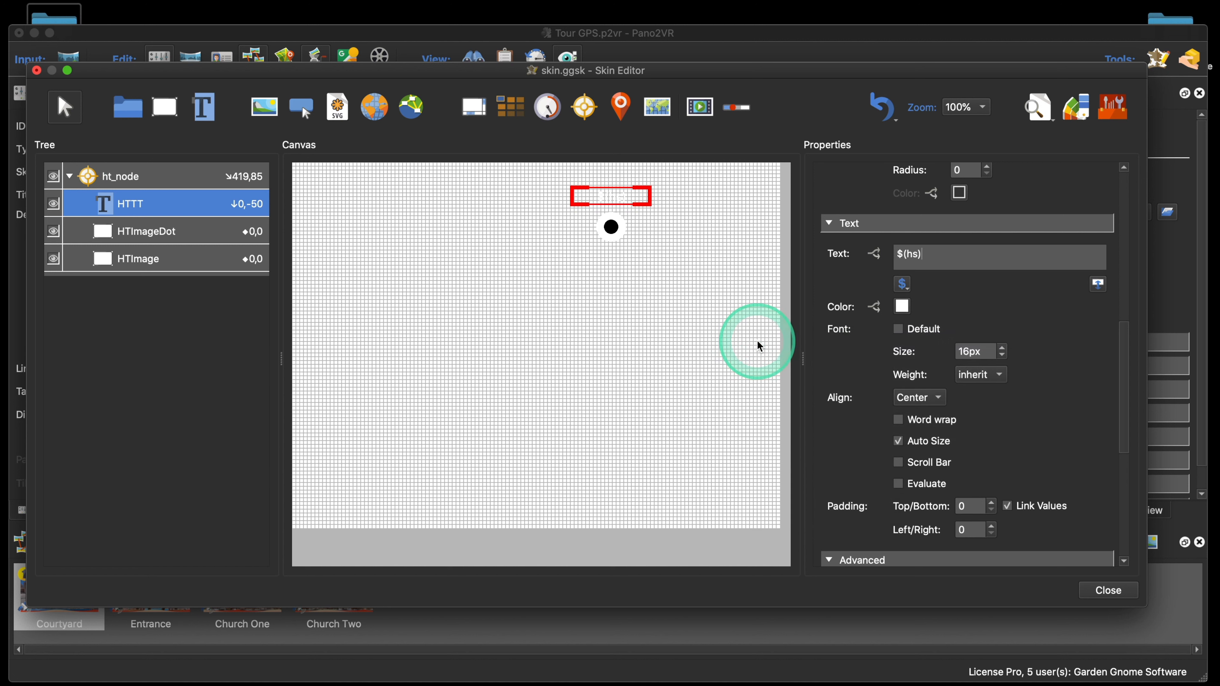
drag(937, 256, 892, 255)
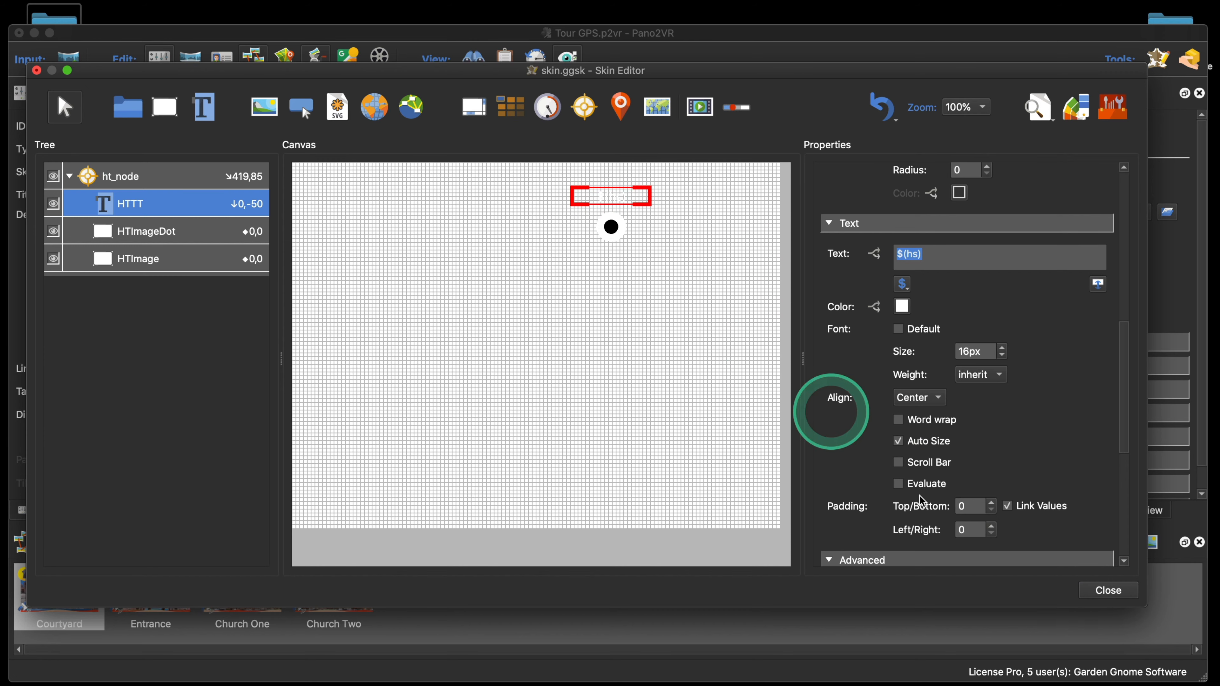
click(1116, 596)
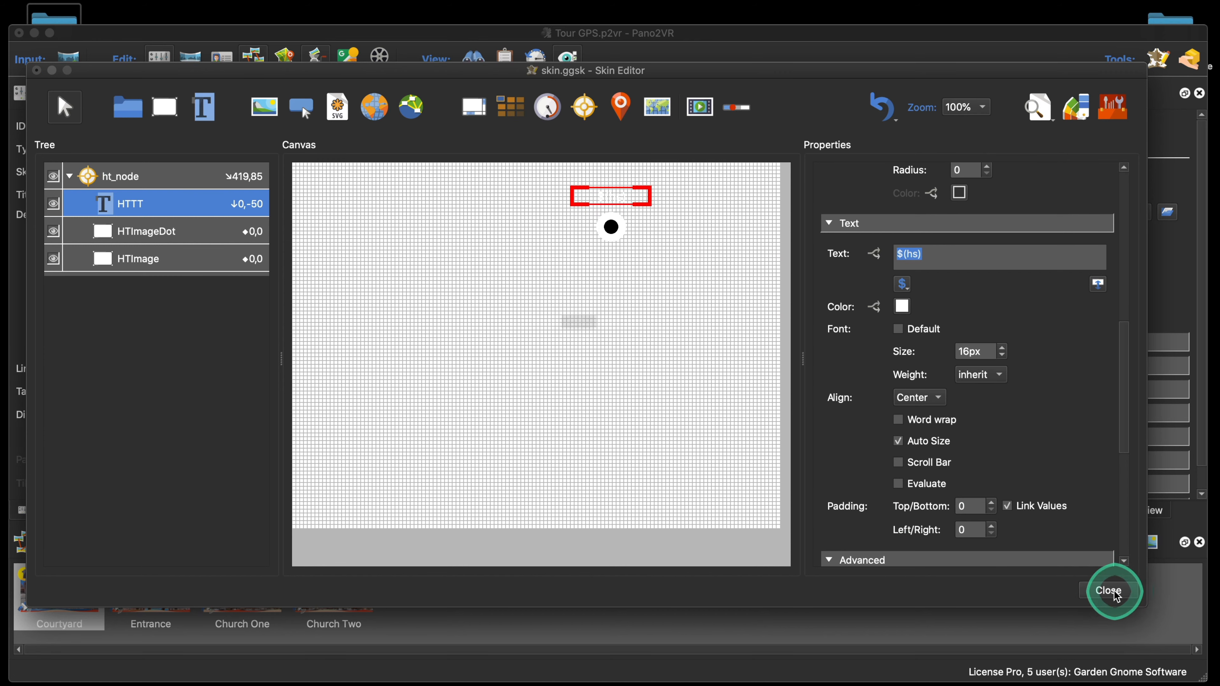
click(680, 349)
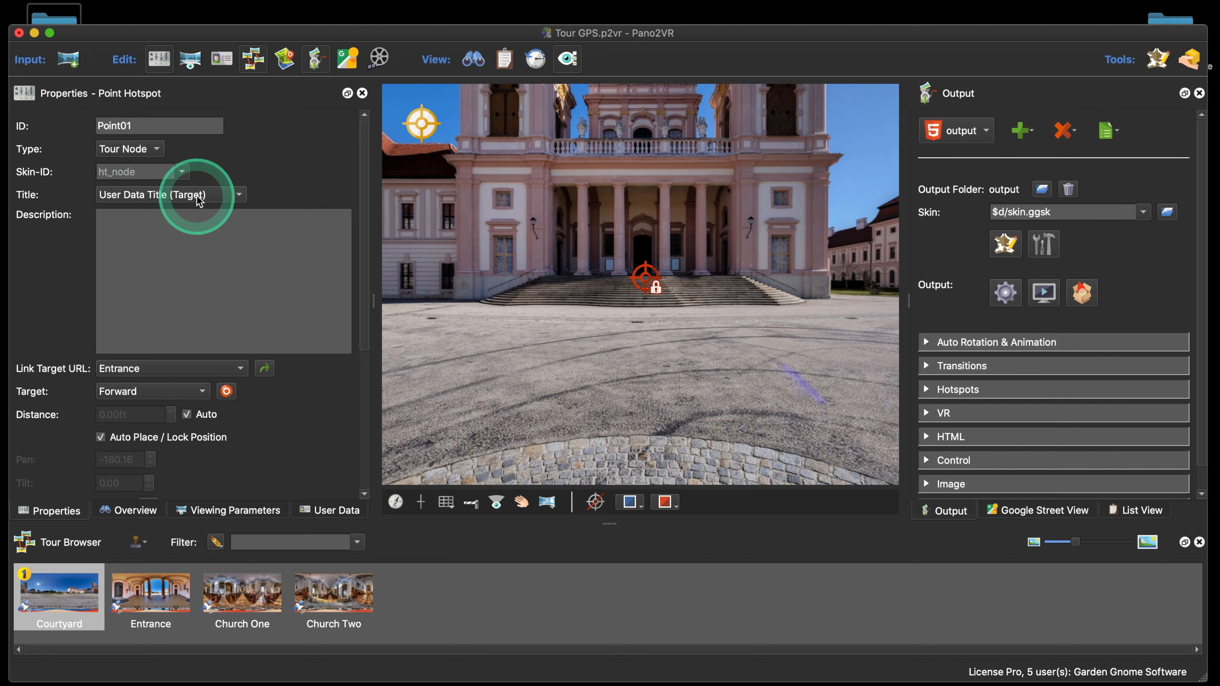
- Generate the output and follow the Courtyard hotspot to the Entrance node in the browser preview
click(1011, 296)
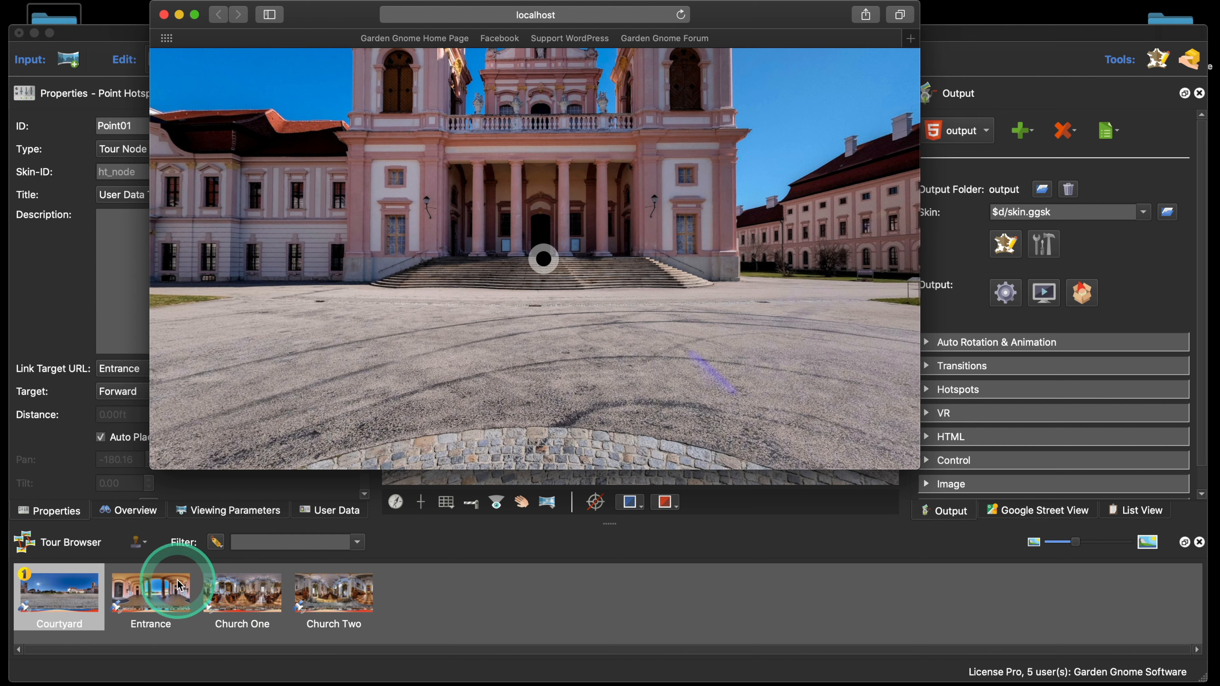
click(543, 267)
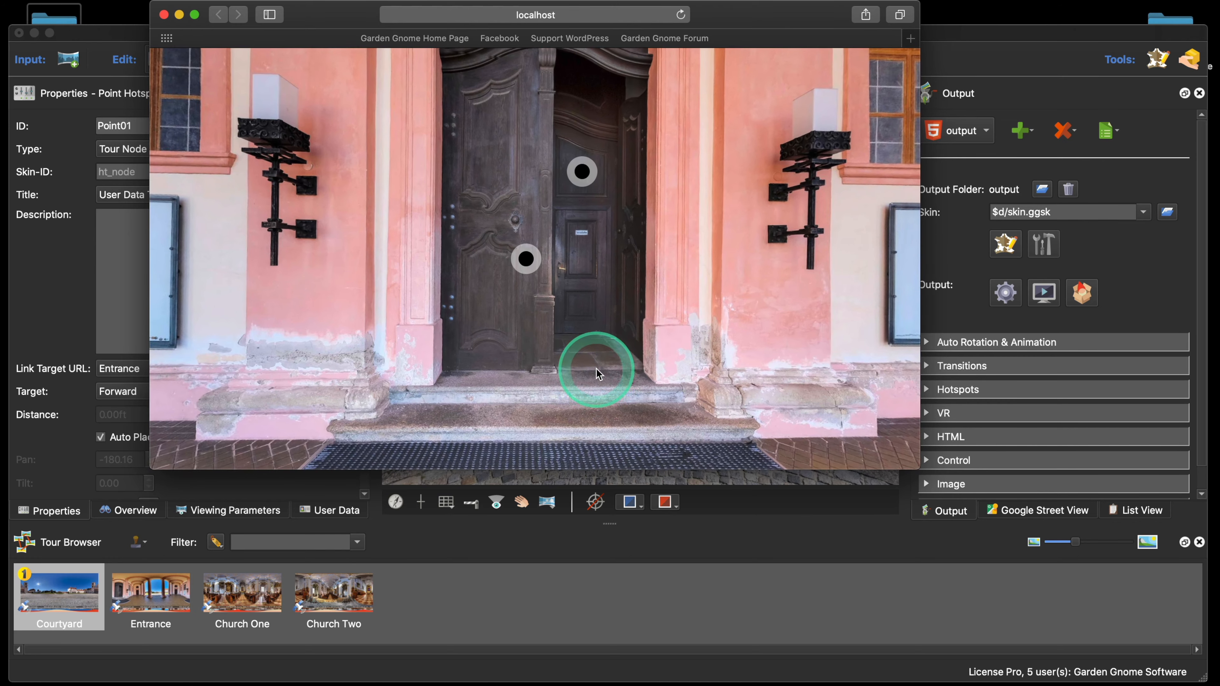
- Follow the Courtyard hotspot from the Entrance node in the browser preview, look around the Courtyard, and close the preview
drag(700, 352, 481, 366)
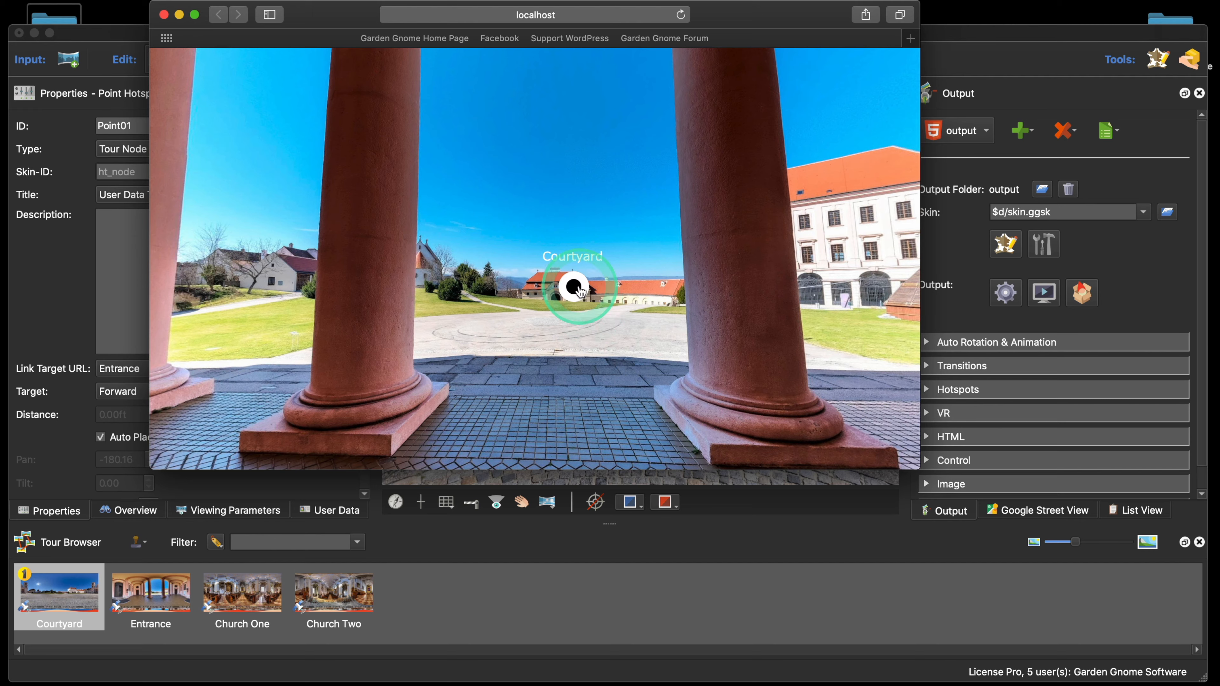
click(578, 290)
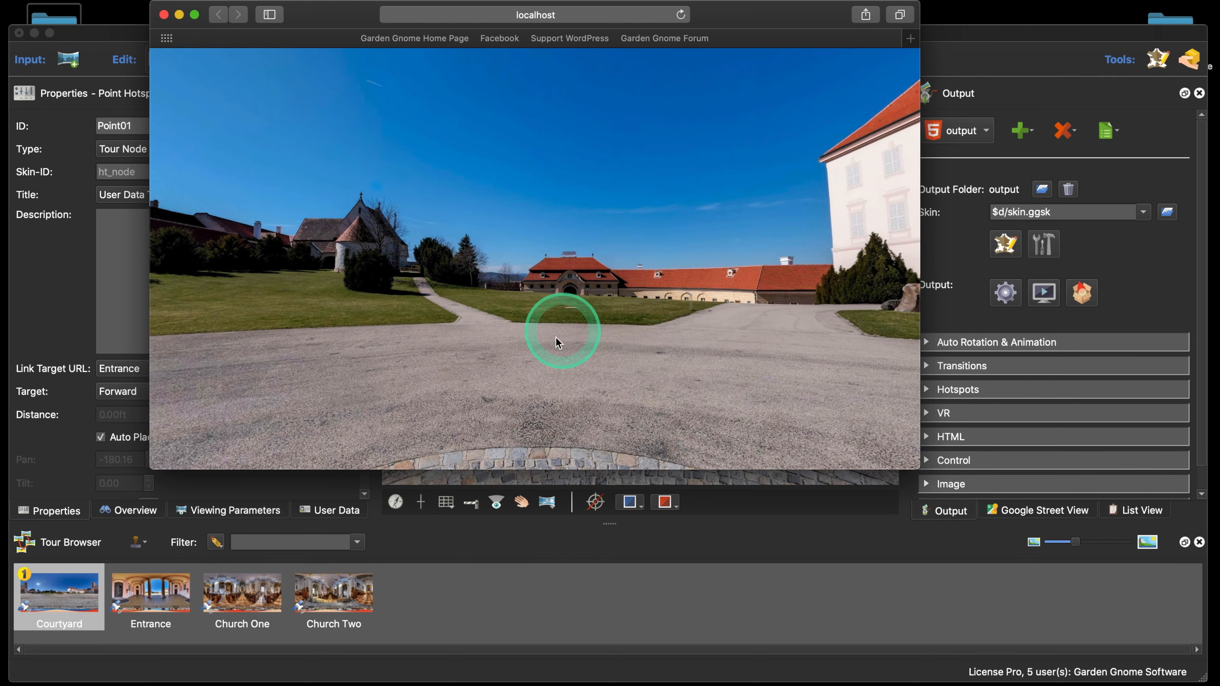
drag(558, 342, 605, 337)
click(164, 15)
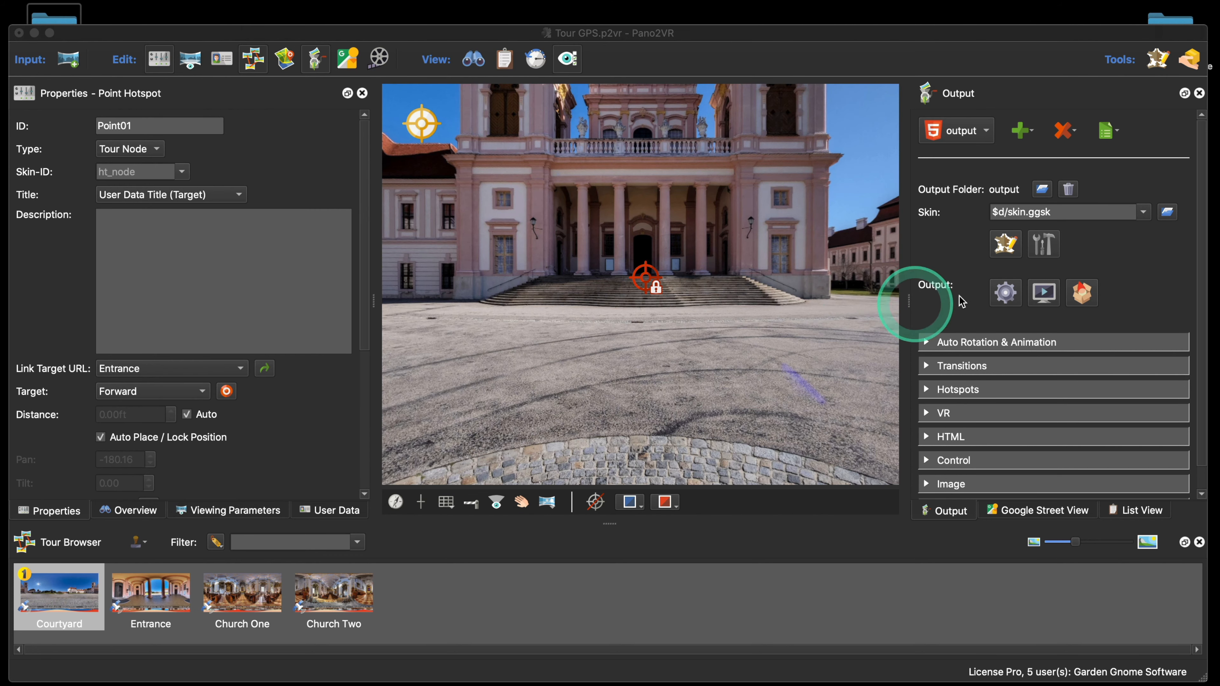
- Reopen the skin for editing, collapse the ht_node hotspot template and lock it in the canvas
click(1006, 245)
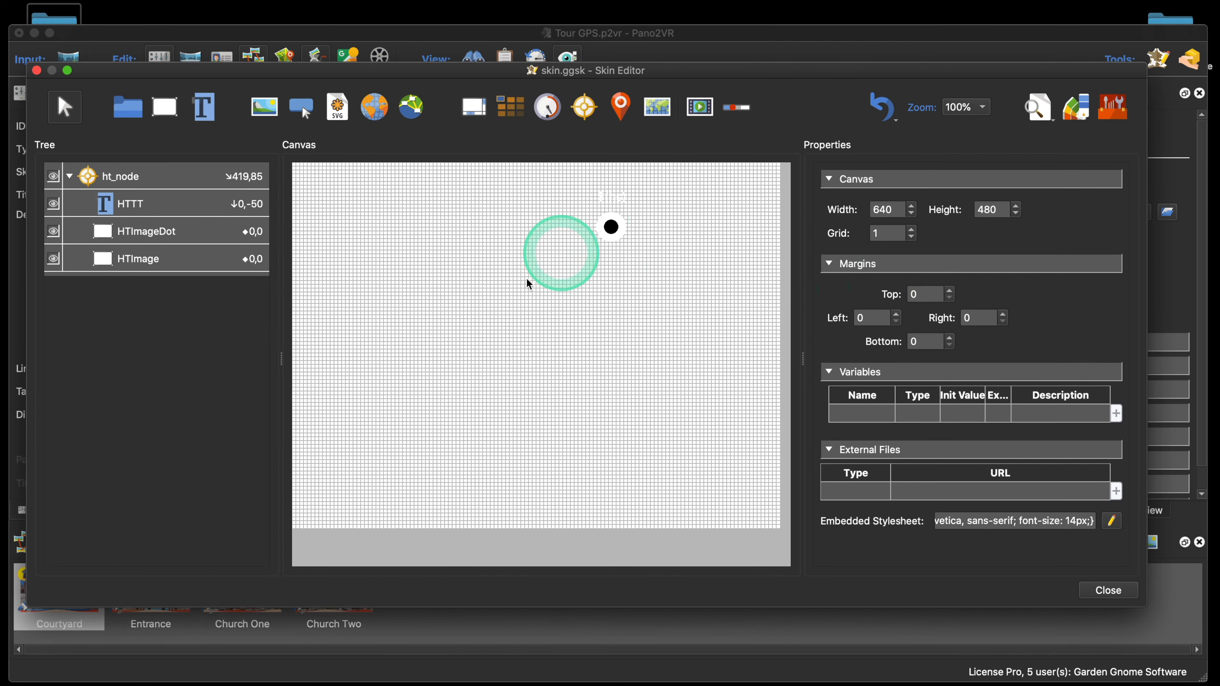
click(70, 177)
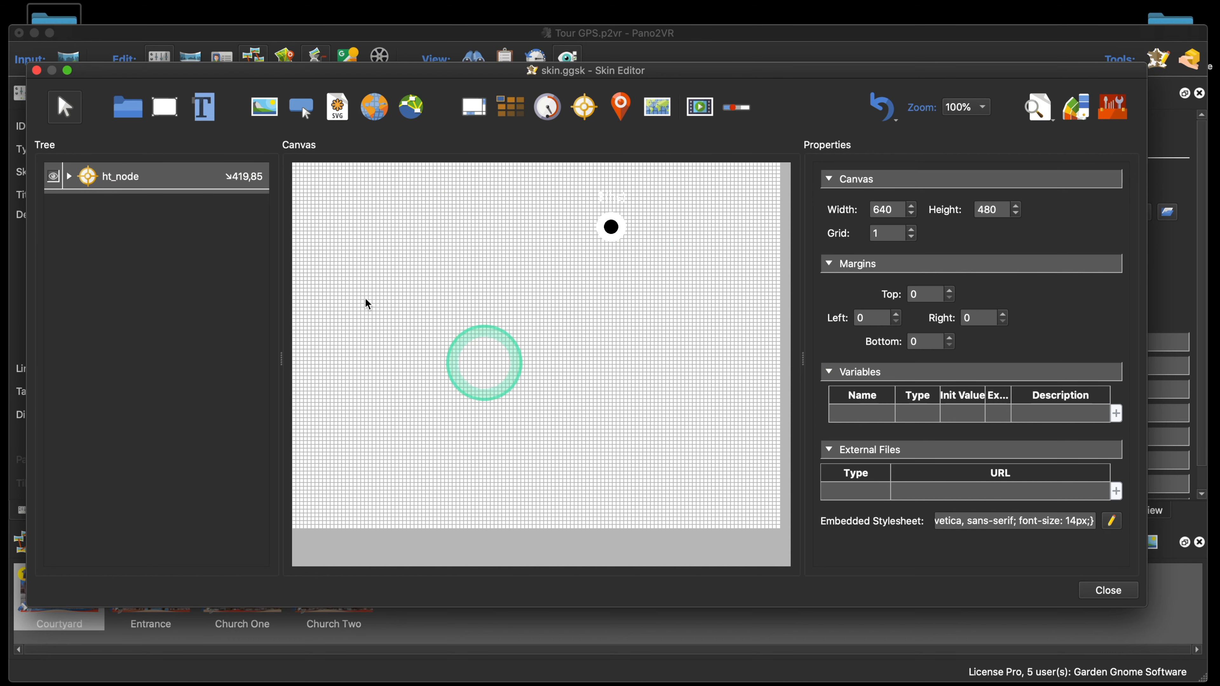
right_click(55, 179)
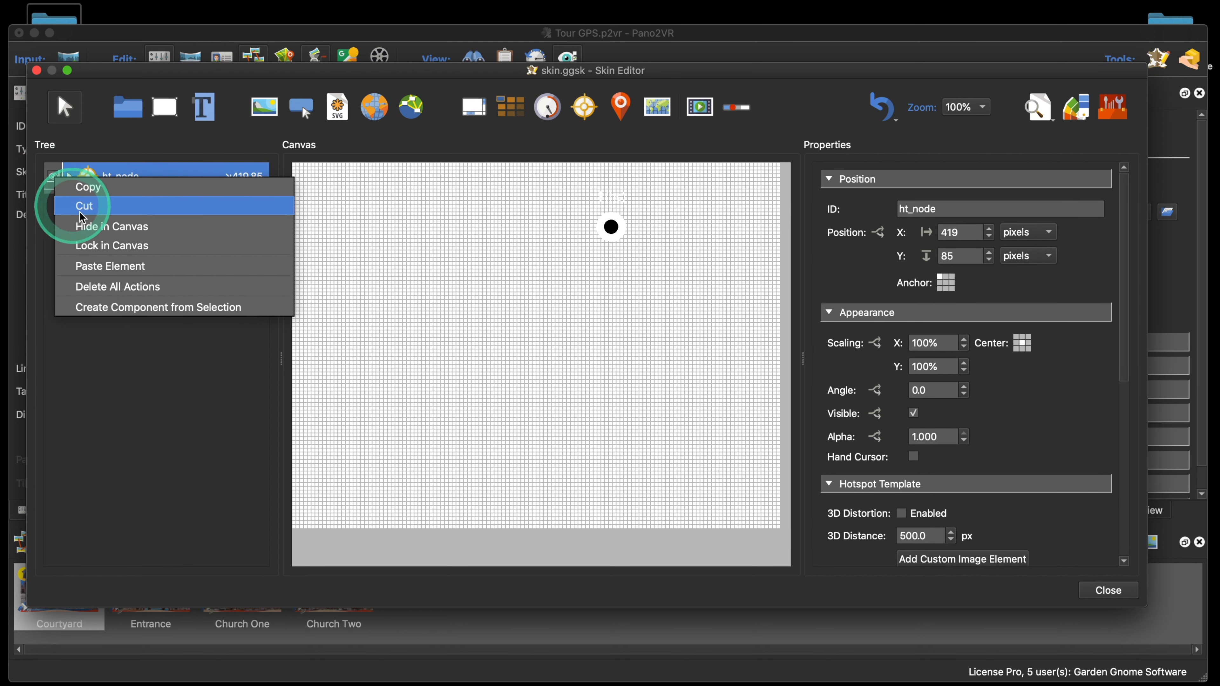
click(130, 249)
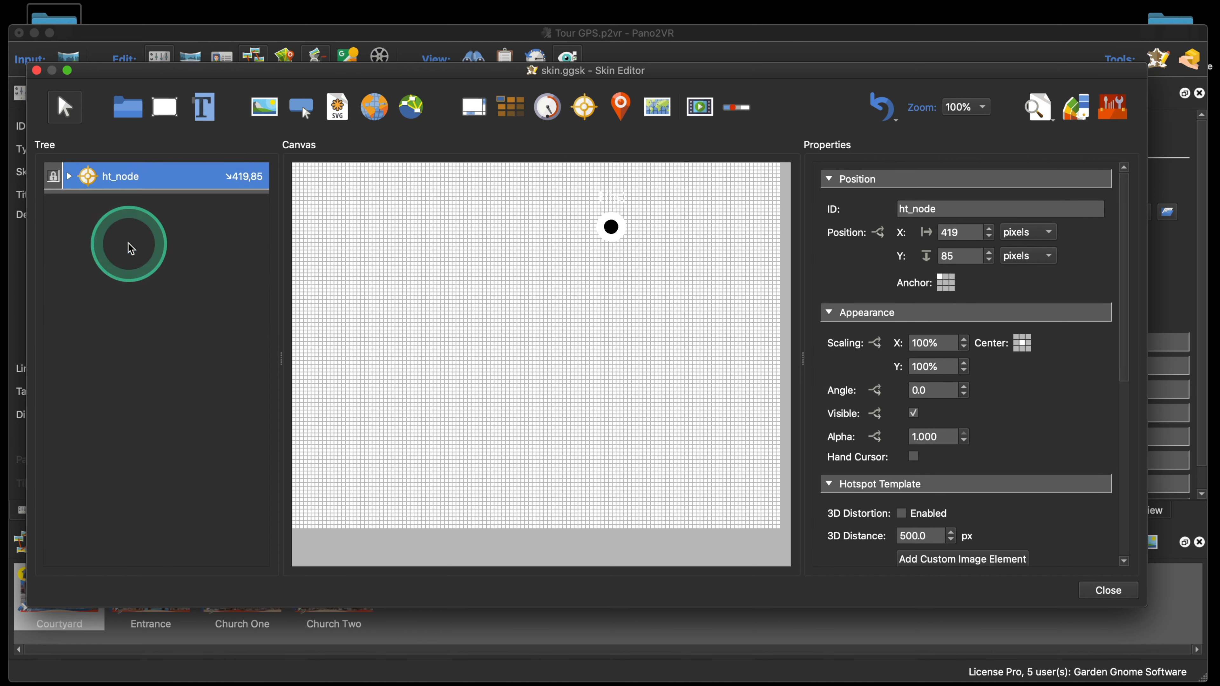
click(671, 267)
drag(597, 207, 646, 236)
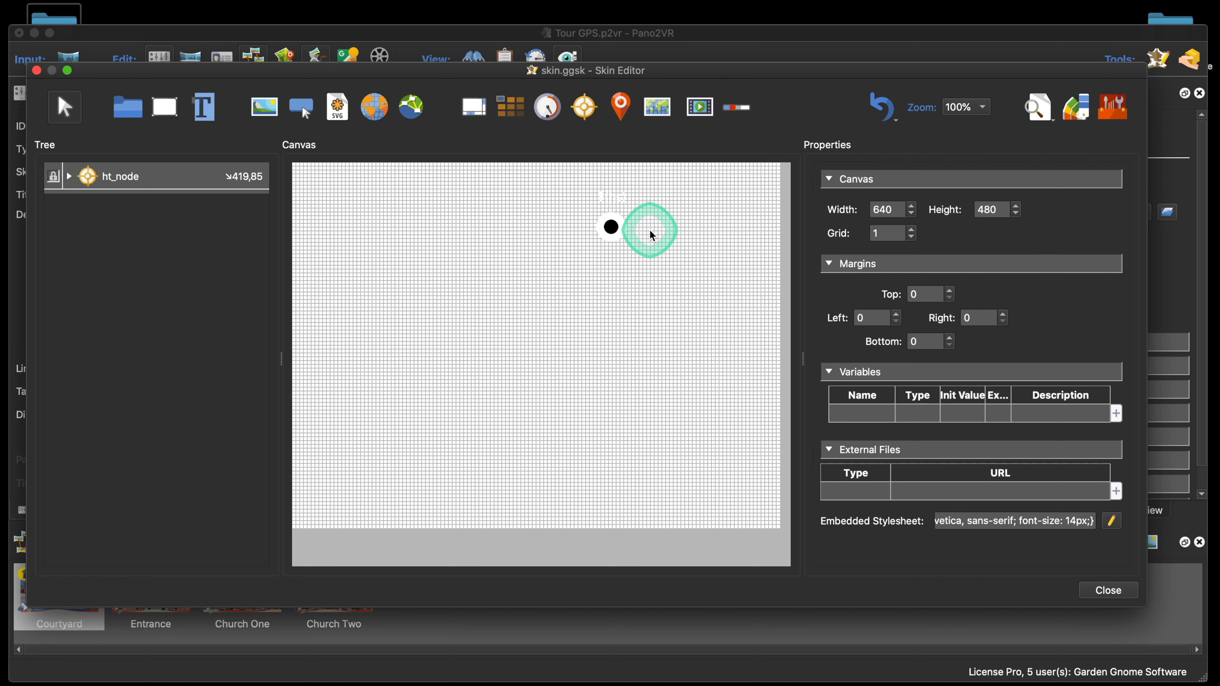
- Hide the ht_node hotspot template in the canvas
click(53, 178)
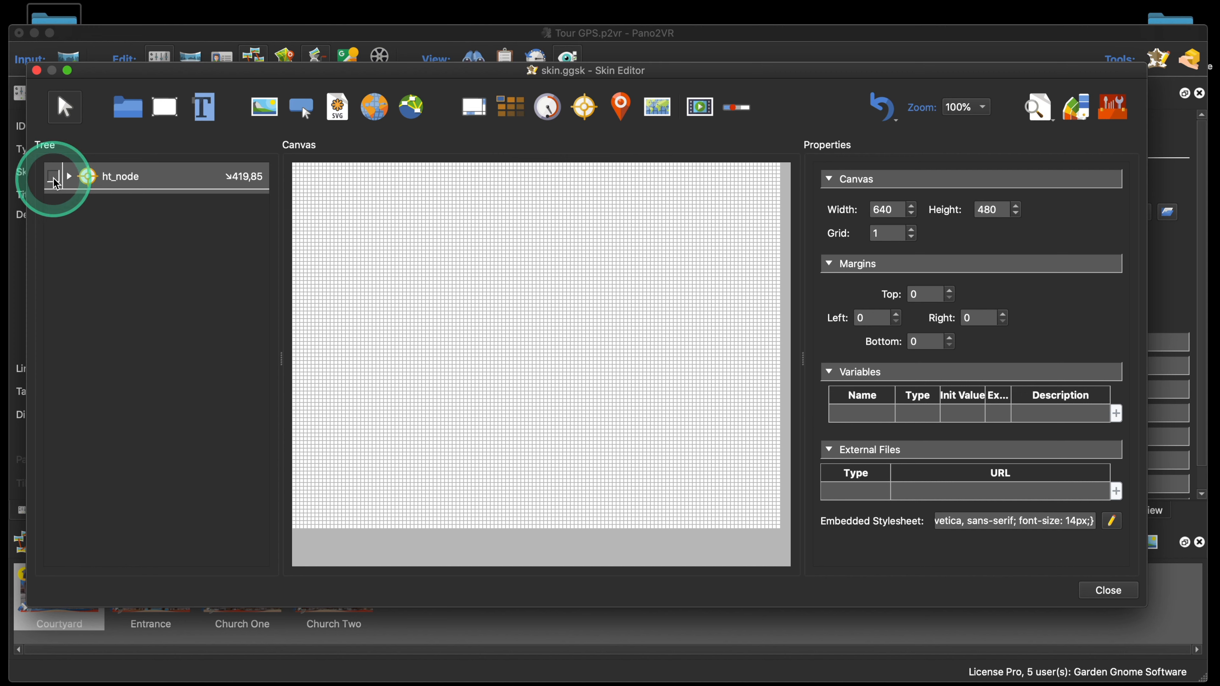
click(54, 179)
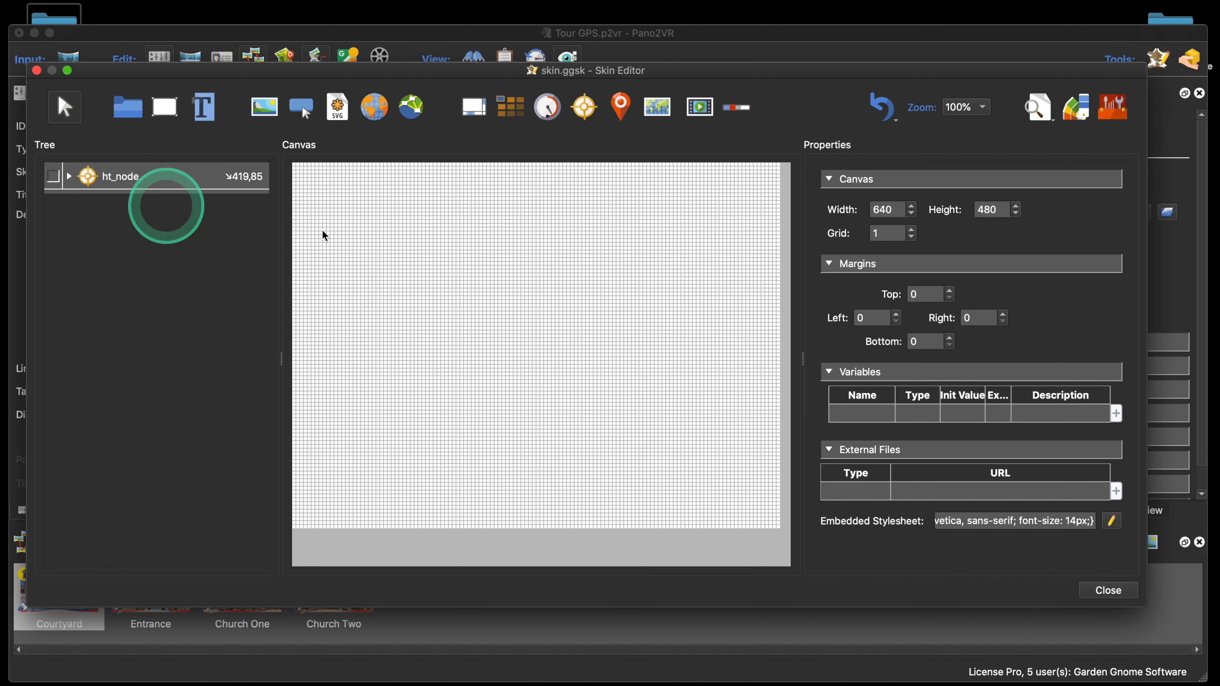
drag(479, 194, 664, 319)
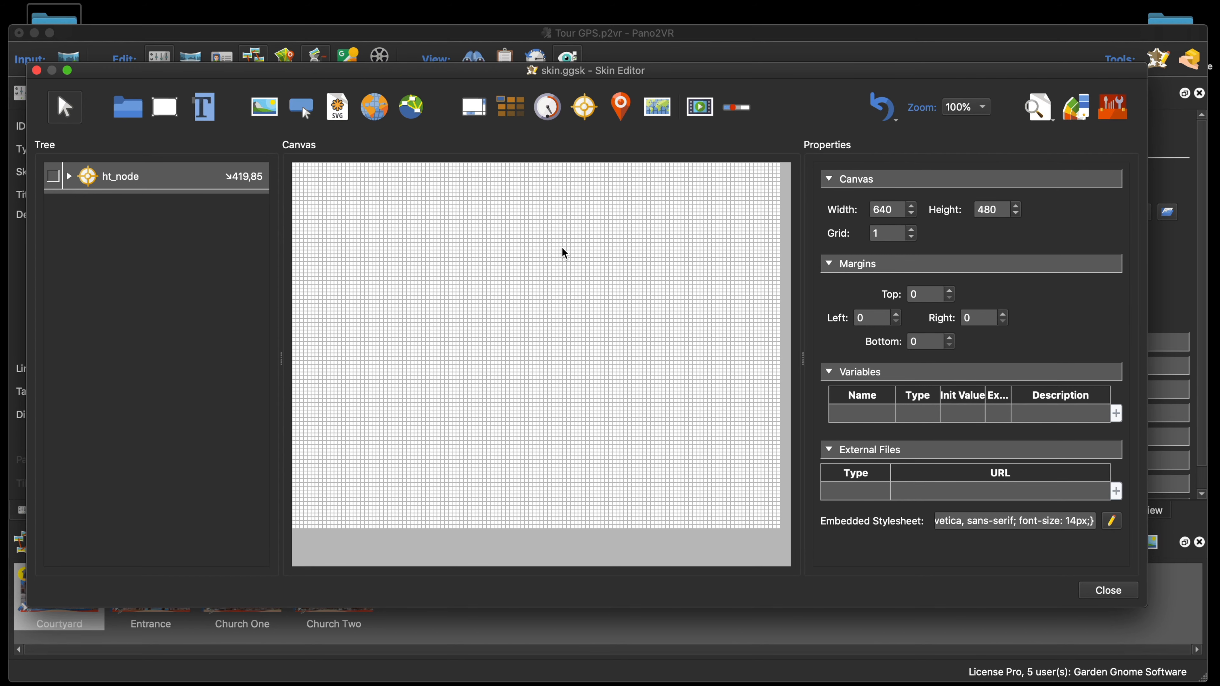
- Save the skin and generate the output to check the hotspot in the browser preview, closing it when done
key(super+s)
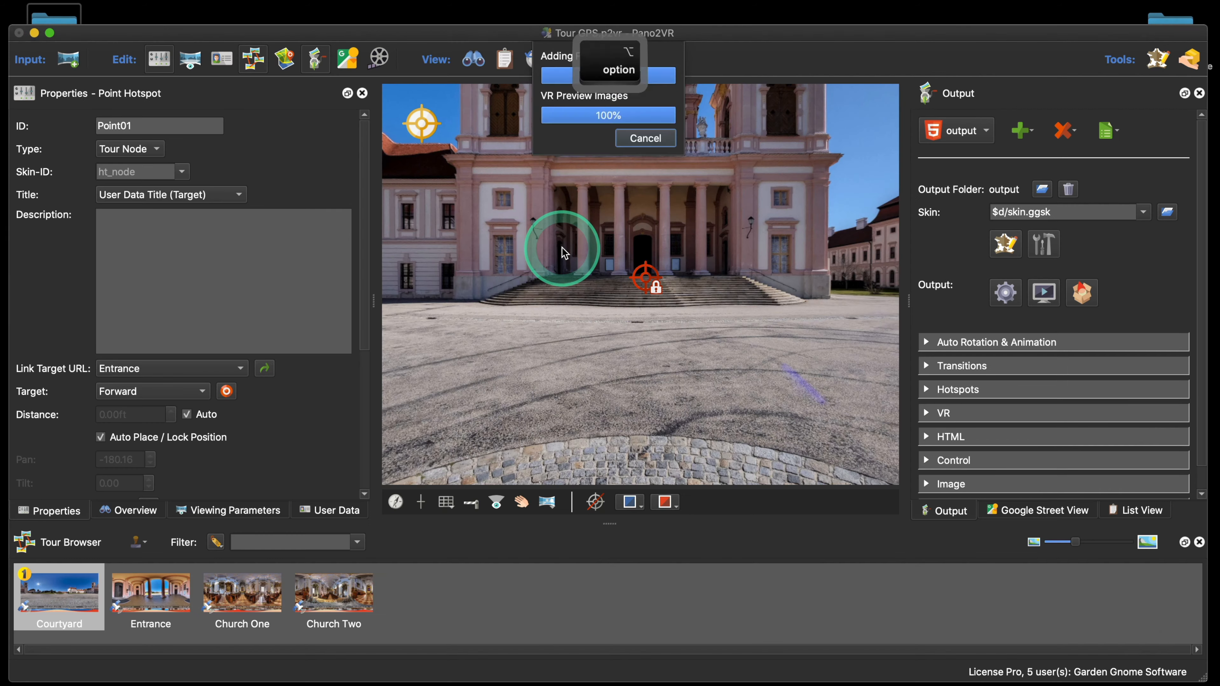
key(alt+Return)
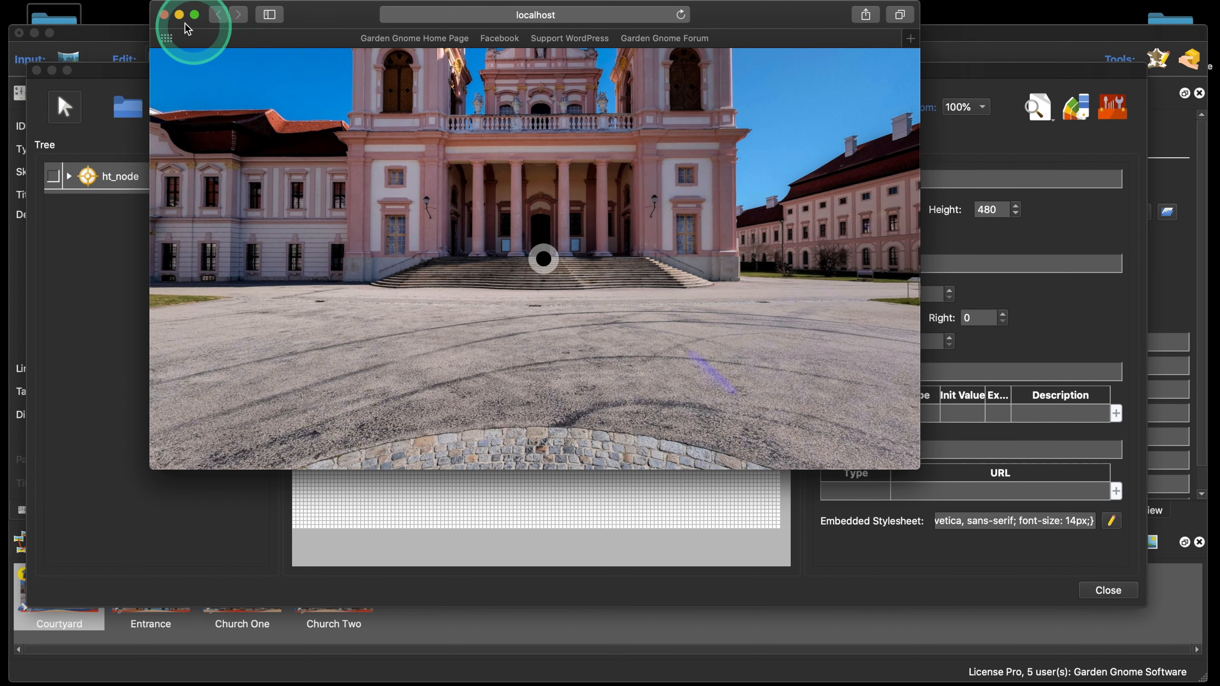
click(164, 14)
drag(571, 342, 590, 358)
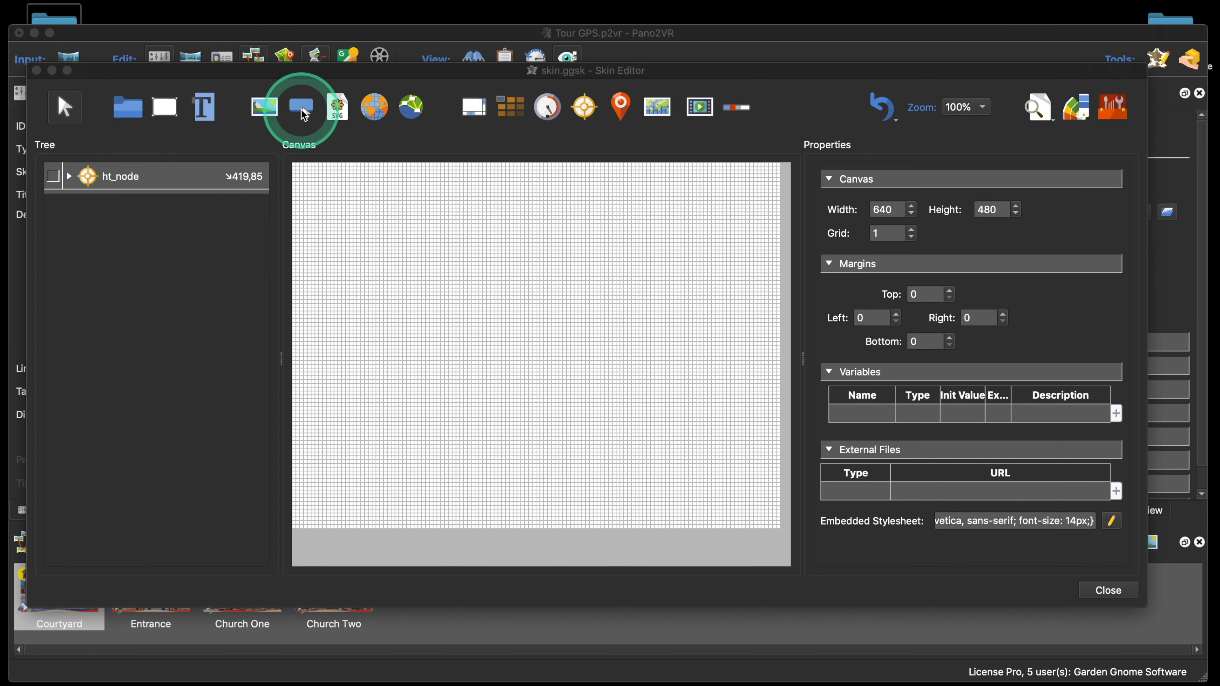
- Add a button using button_20.png from the buttons folder and place it near the canvas centre at about X 262, Y 218
click(403, 33)
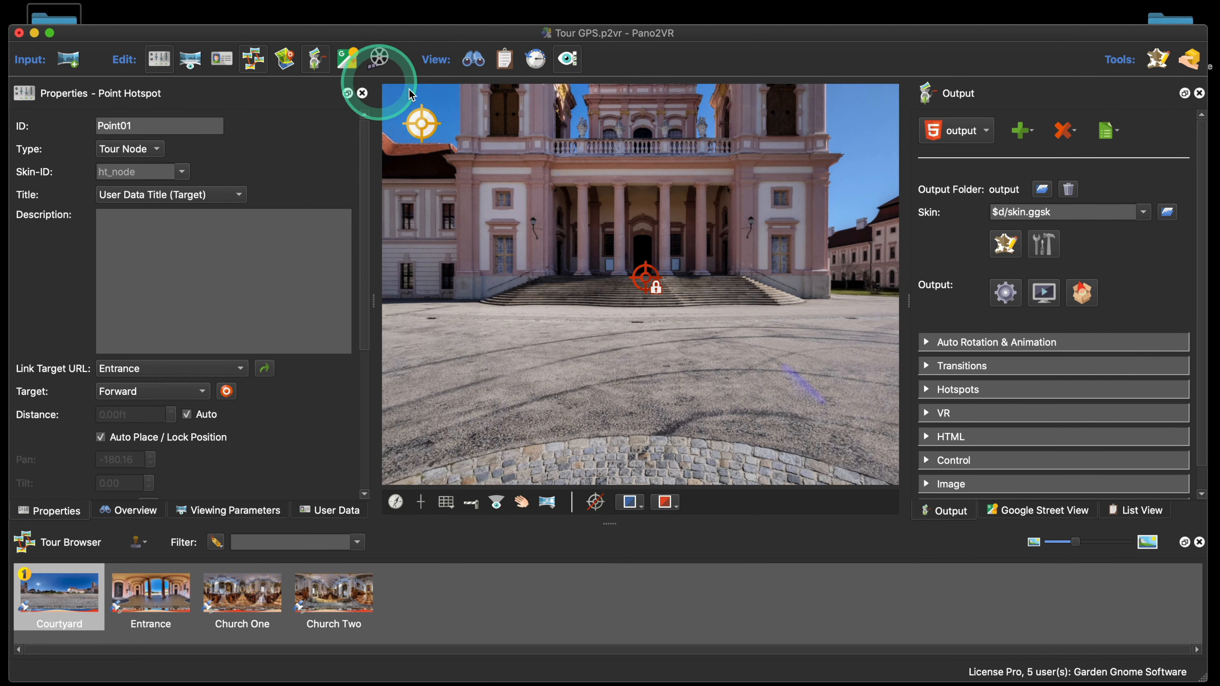
click(1005, 244)
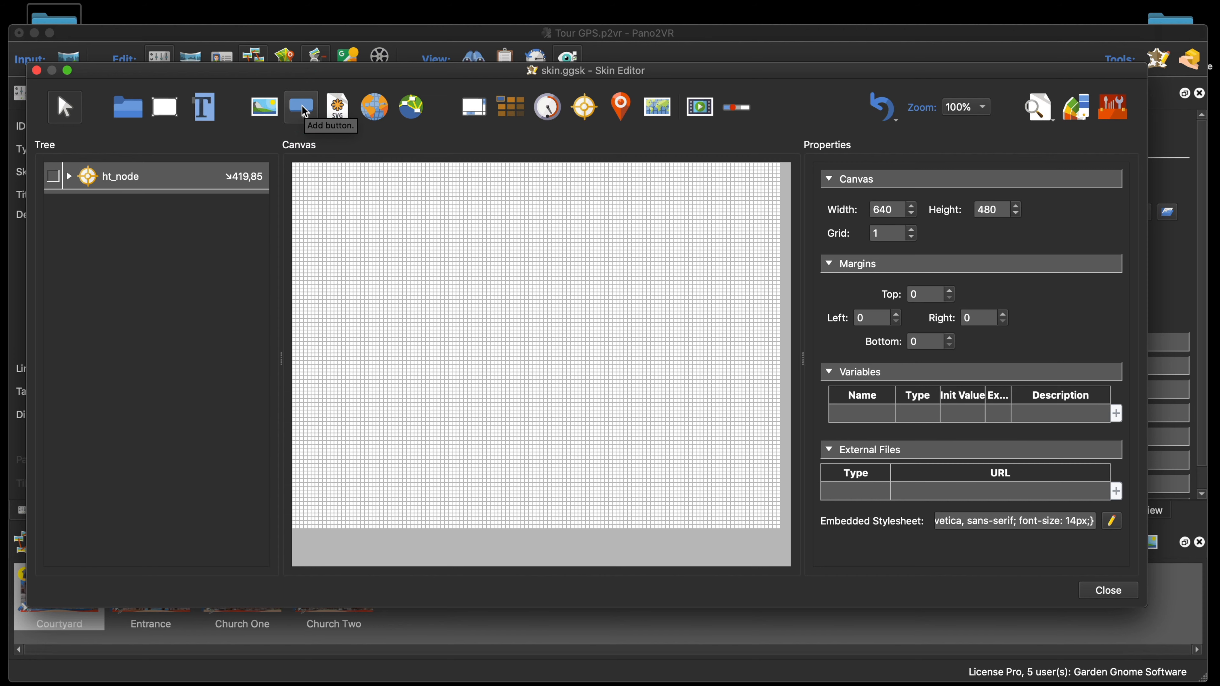
click(305, 112)
click(426, 220)
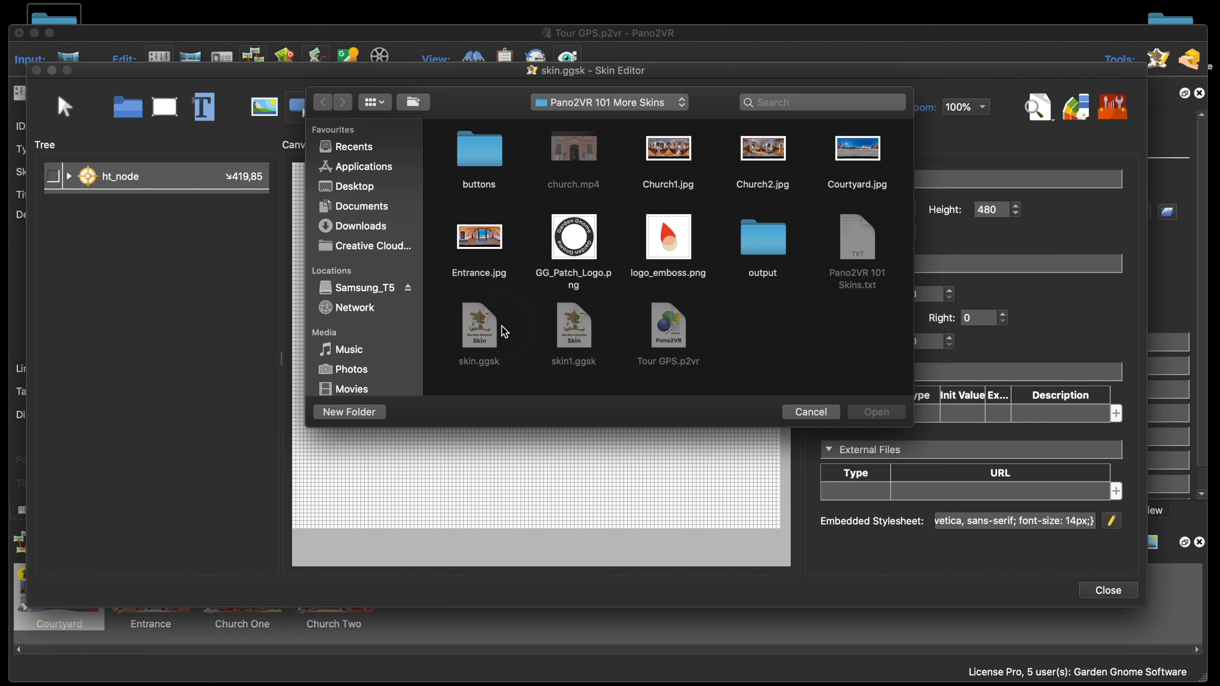
click(501, 326)
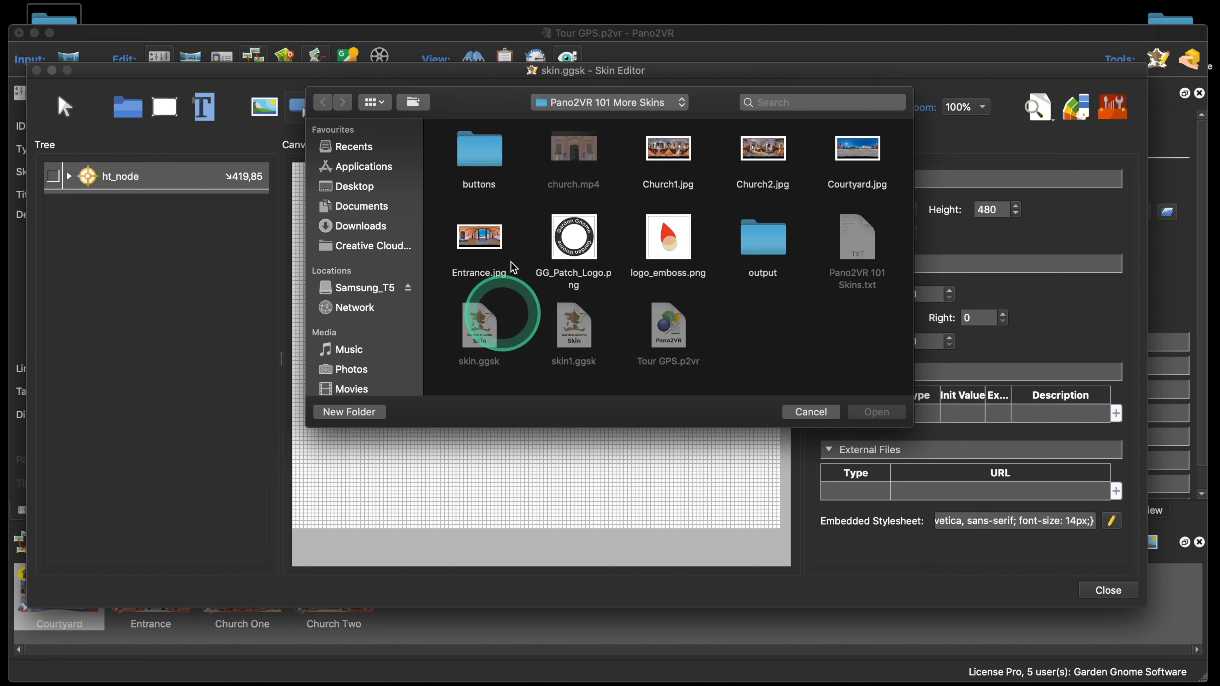
double_click(492, 165)
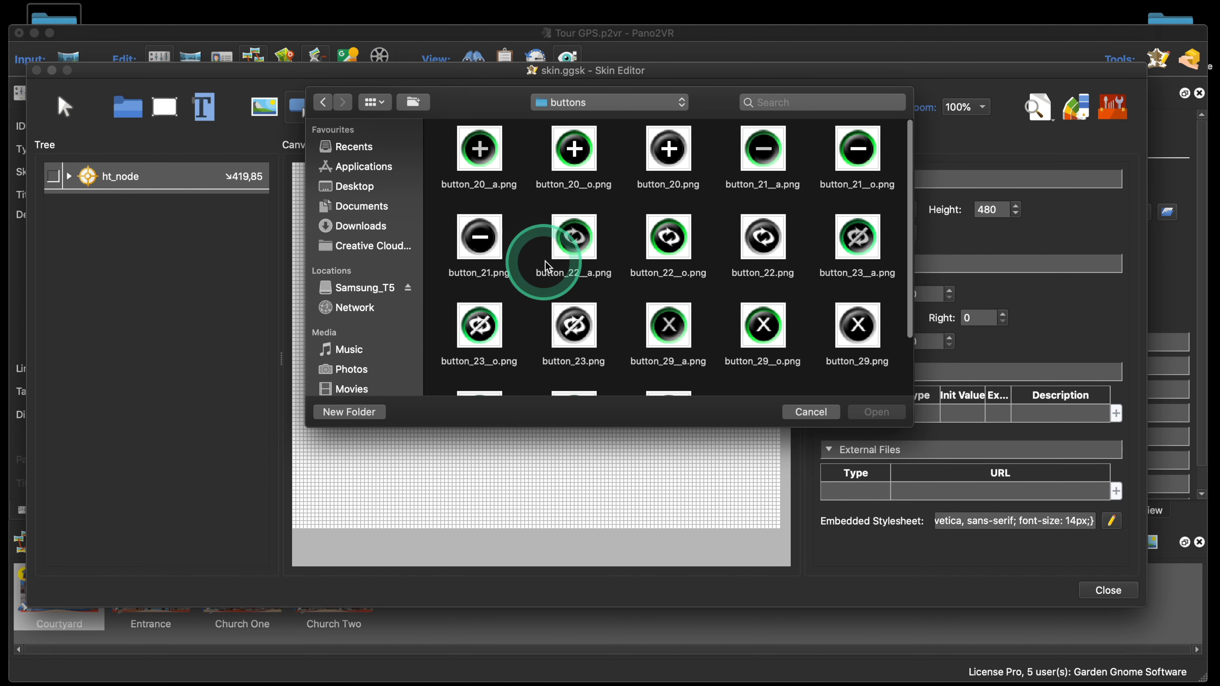
scroll(528, 260, down, 2)
scroll(529, 260, up, 2)
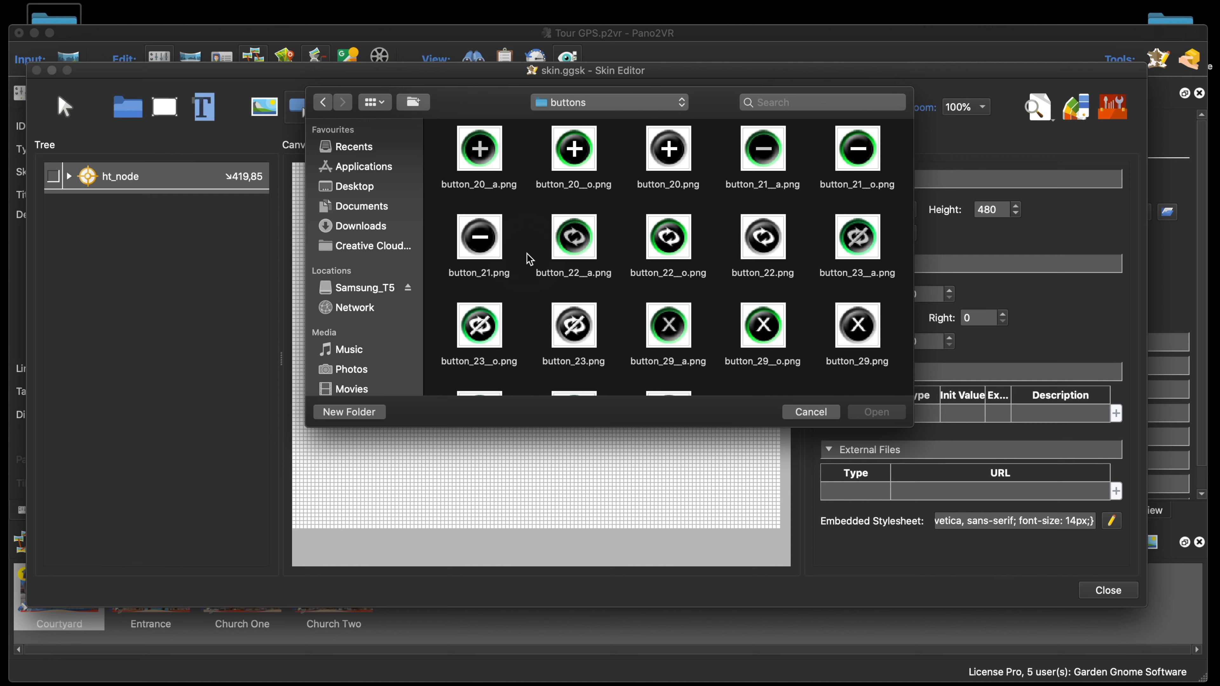
click(668, 150)
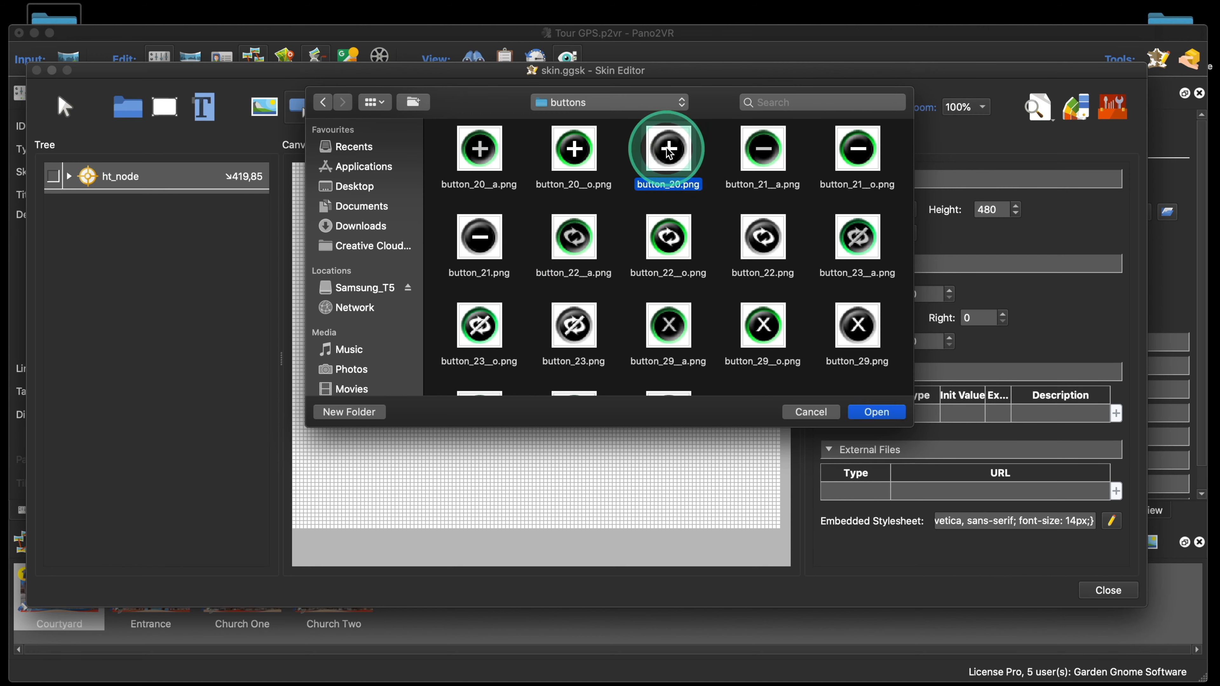
click(864, 413)
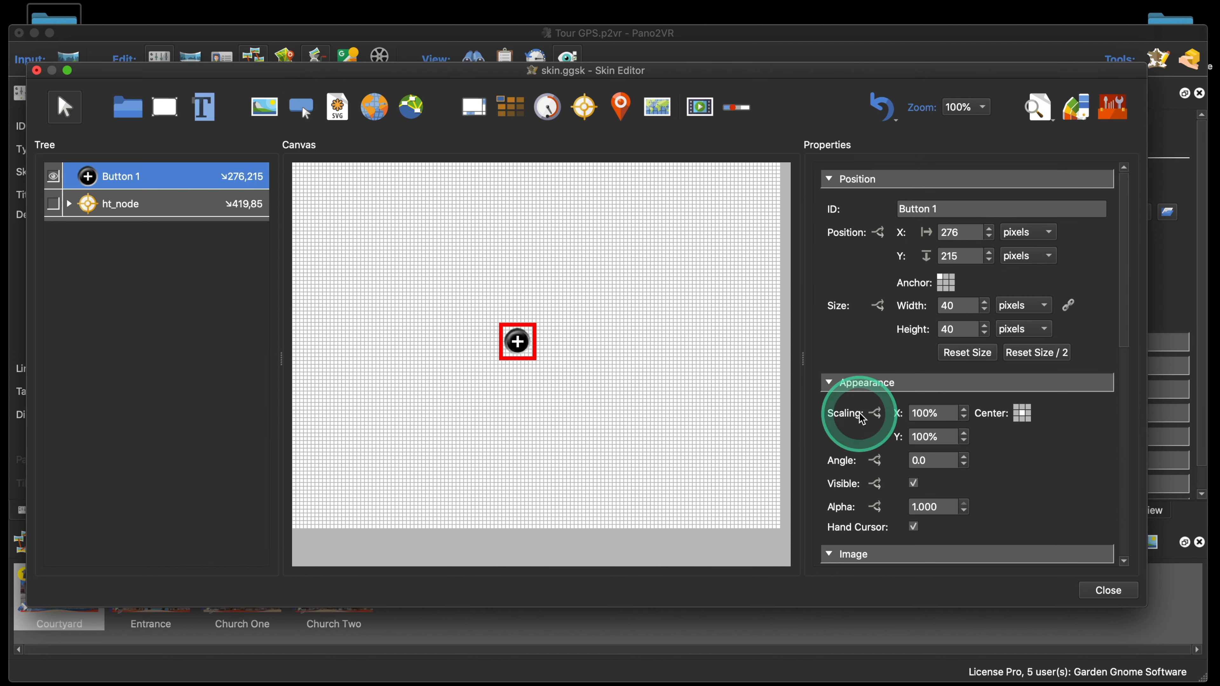
drag(517, 343, 511, 343)
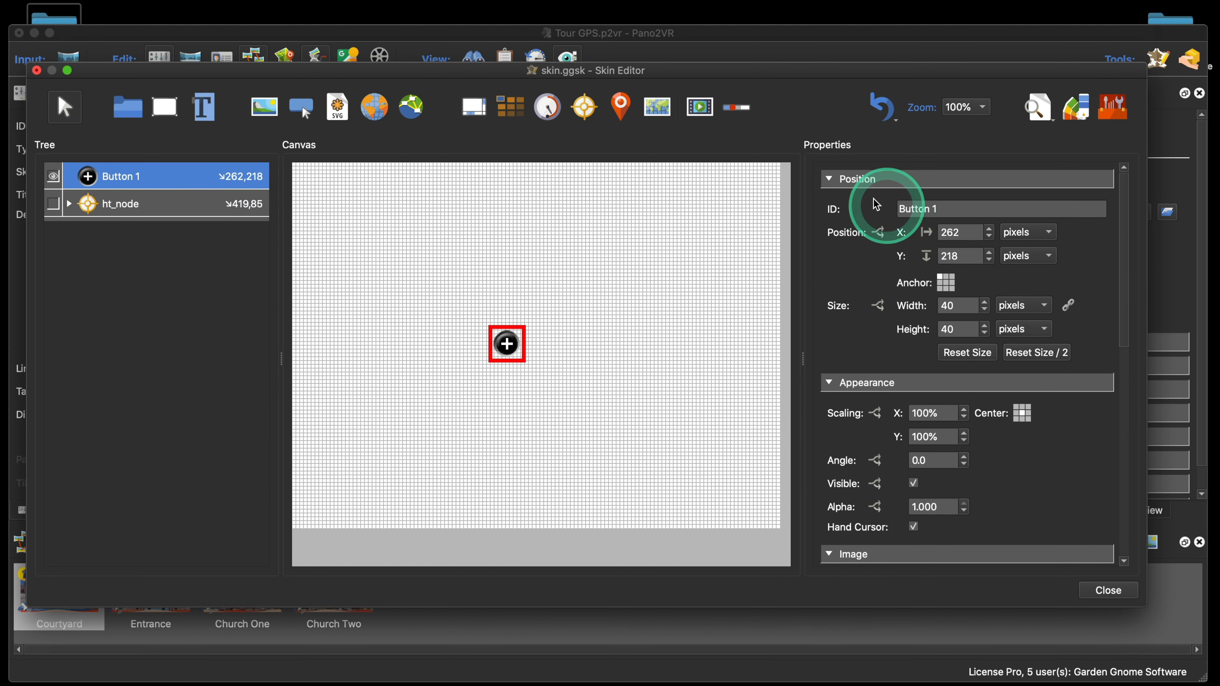
- Assign button_20__o.png as the new button's mouse-over image
scroll(1016, 399, down, 5)
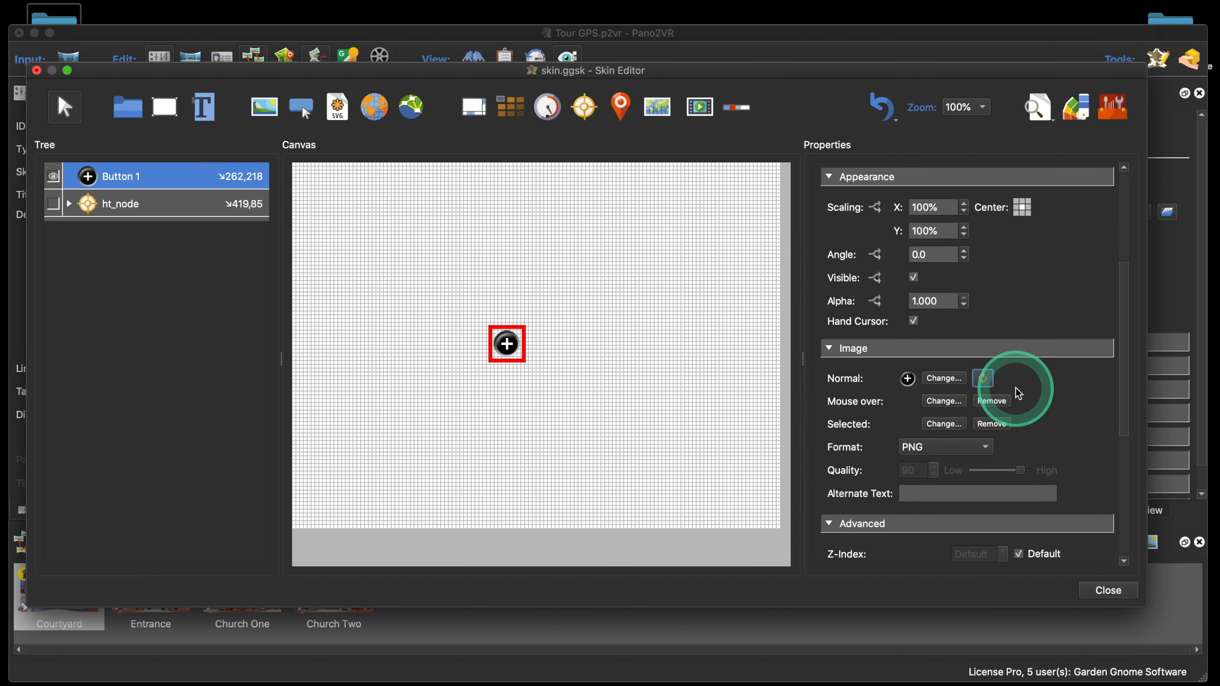
scroll(1019, 393, down, 5)
scroll(1028, 390, up, 2)
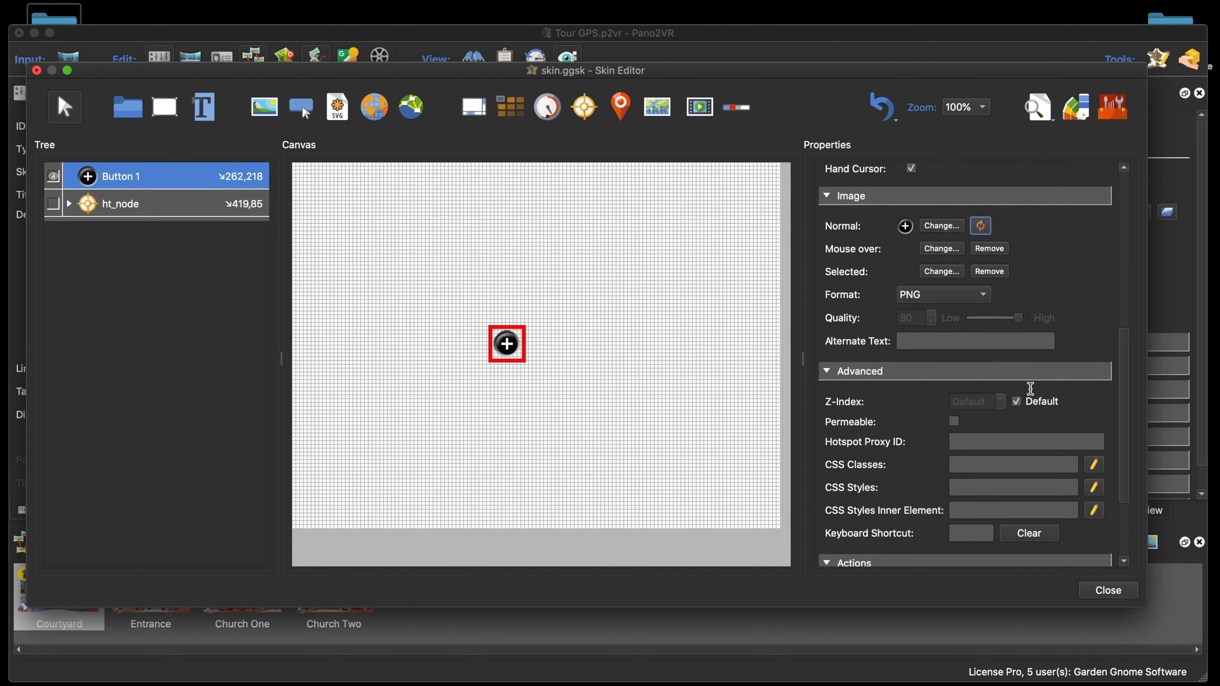
scroll(1030, 389, up, 2)
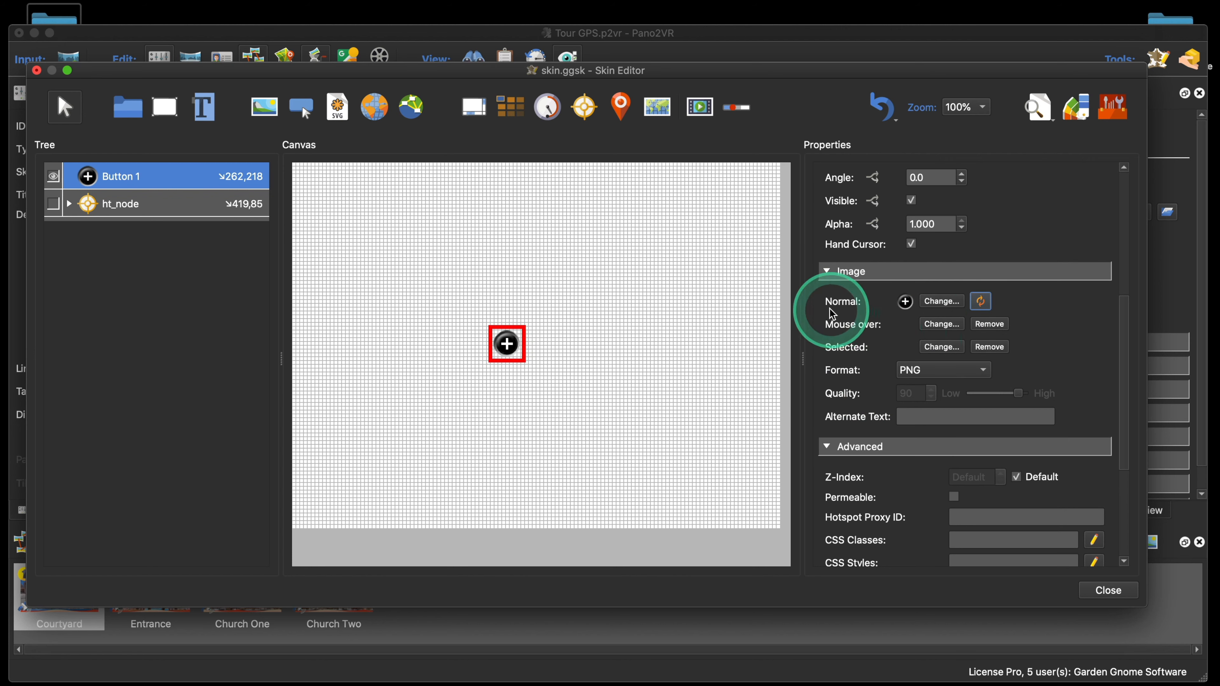
click(940, 325)
double_click(480, 150)
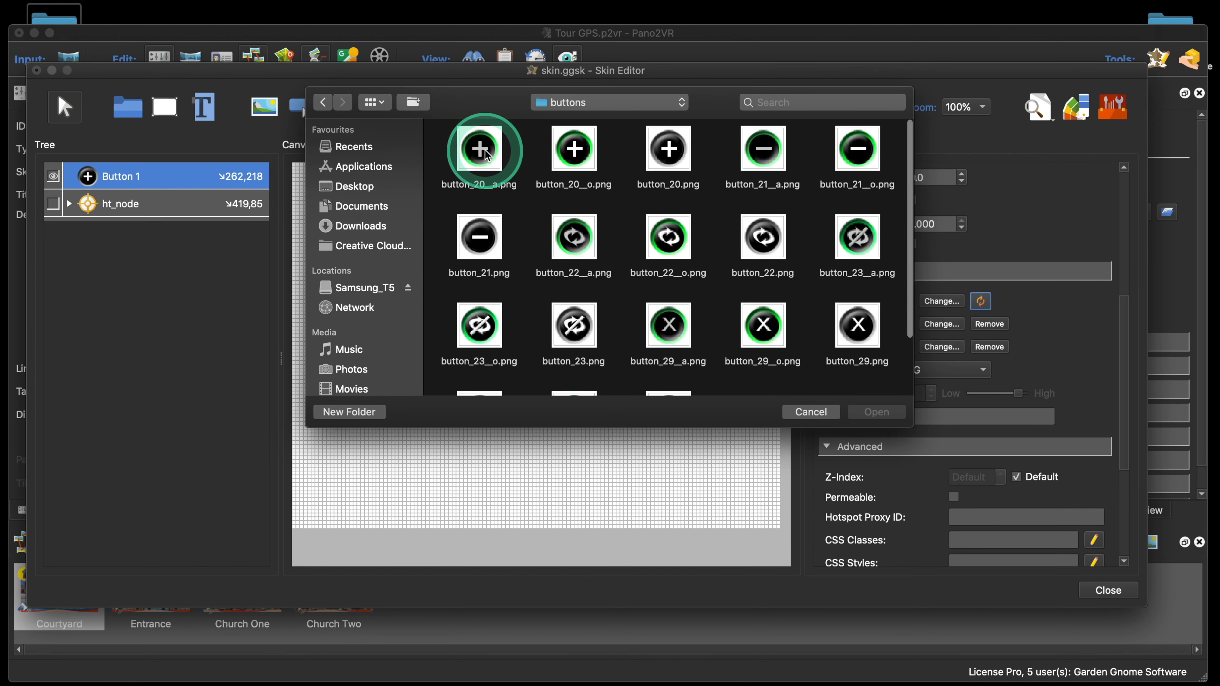
click(574, 151)
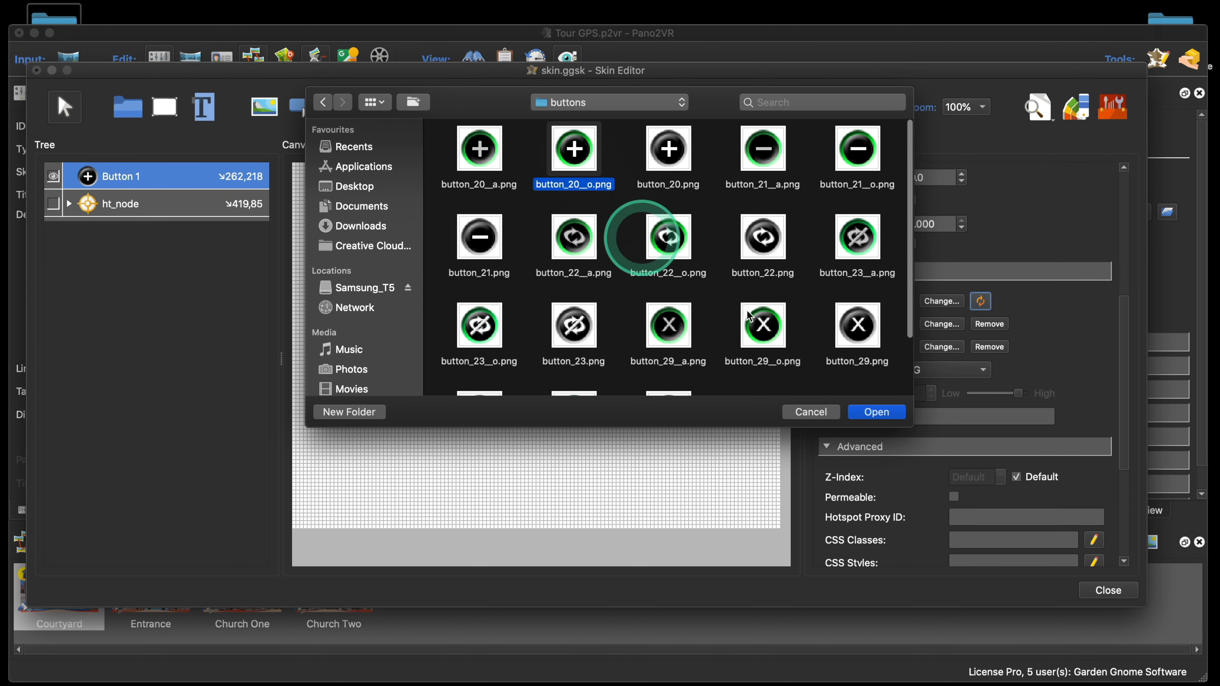
click(876, 411)
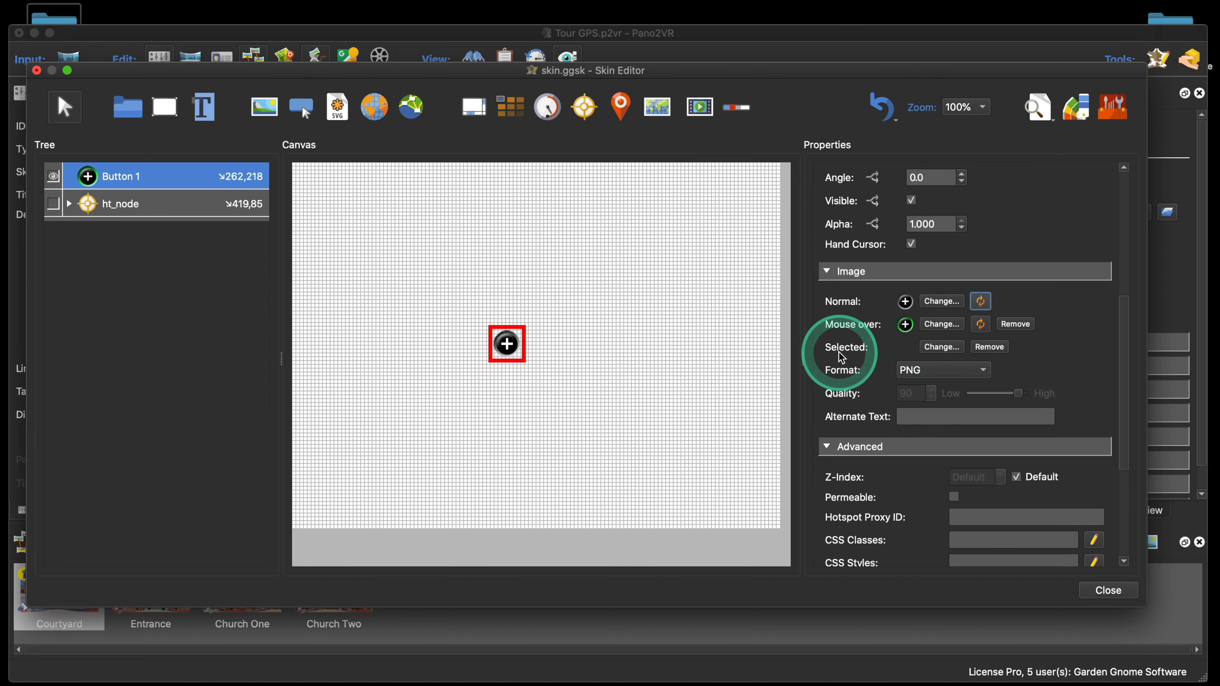
- Assign button_20__a.png as the button's selected image and deselect the button
click(927, 351)
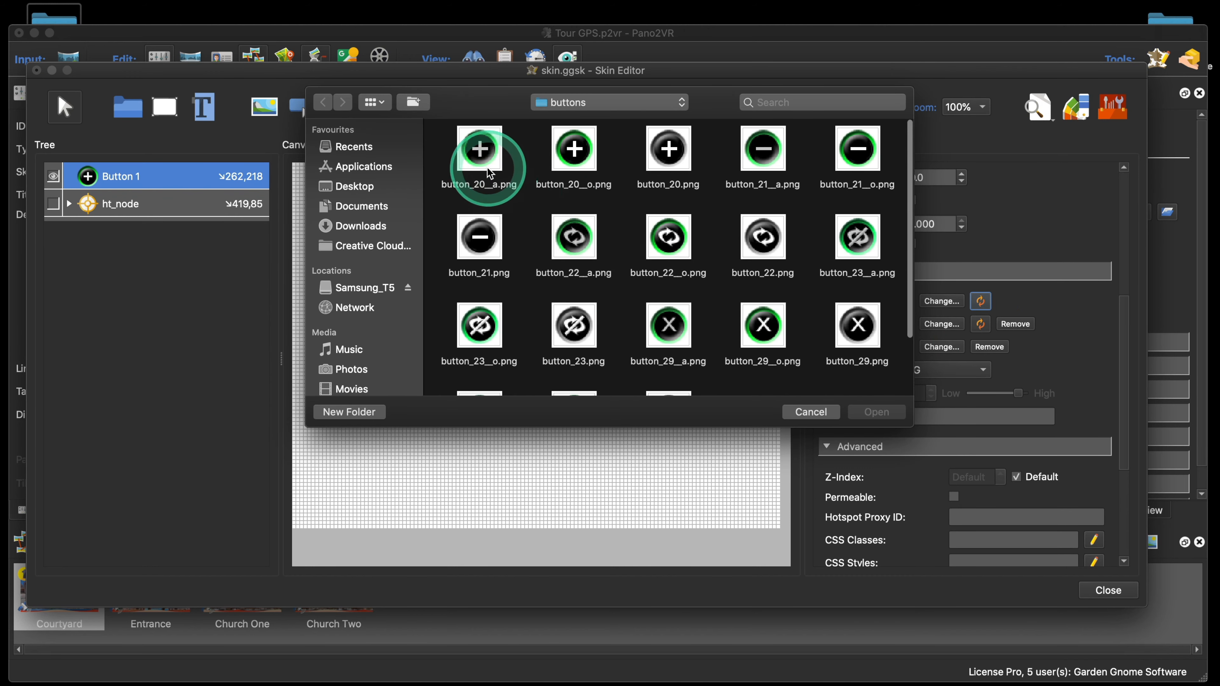
click(491, 174)
click(876, 412)
click(592, 380)
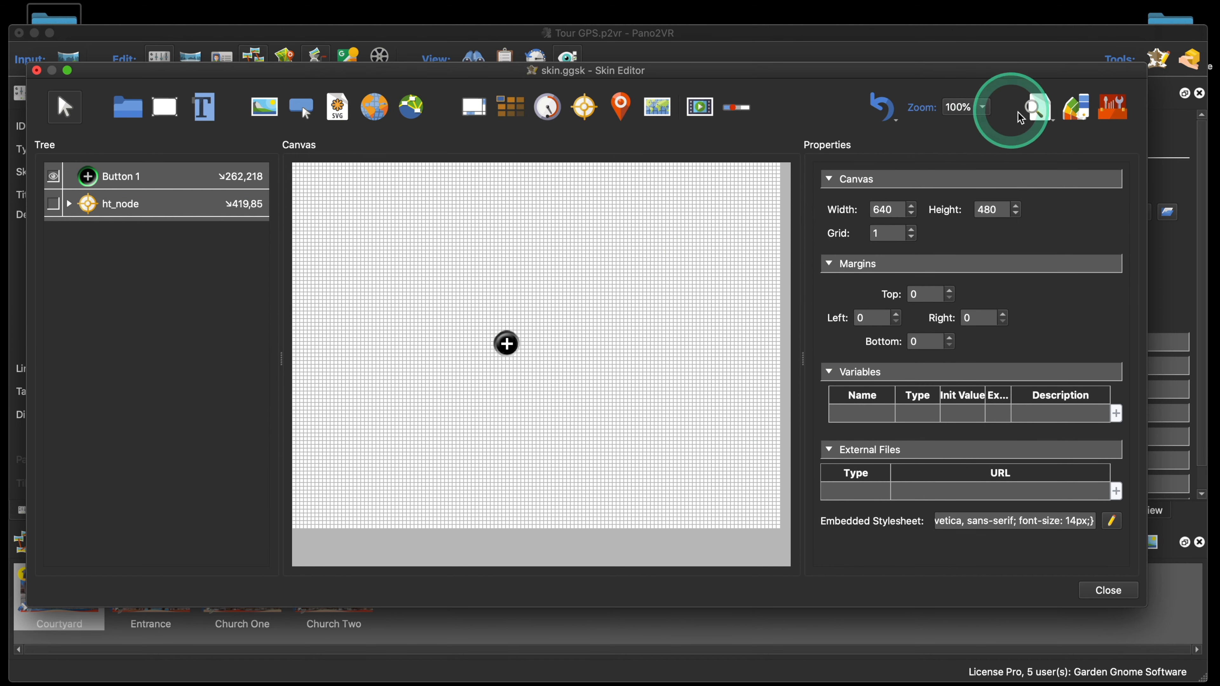
- Open the skin's live preview beside the canvas and test the button there after moving it to about X 204, Y 278
click(1037, 111)
click(417, 223)
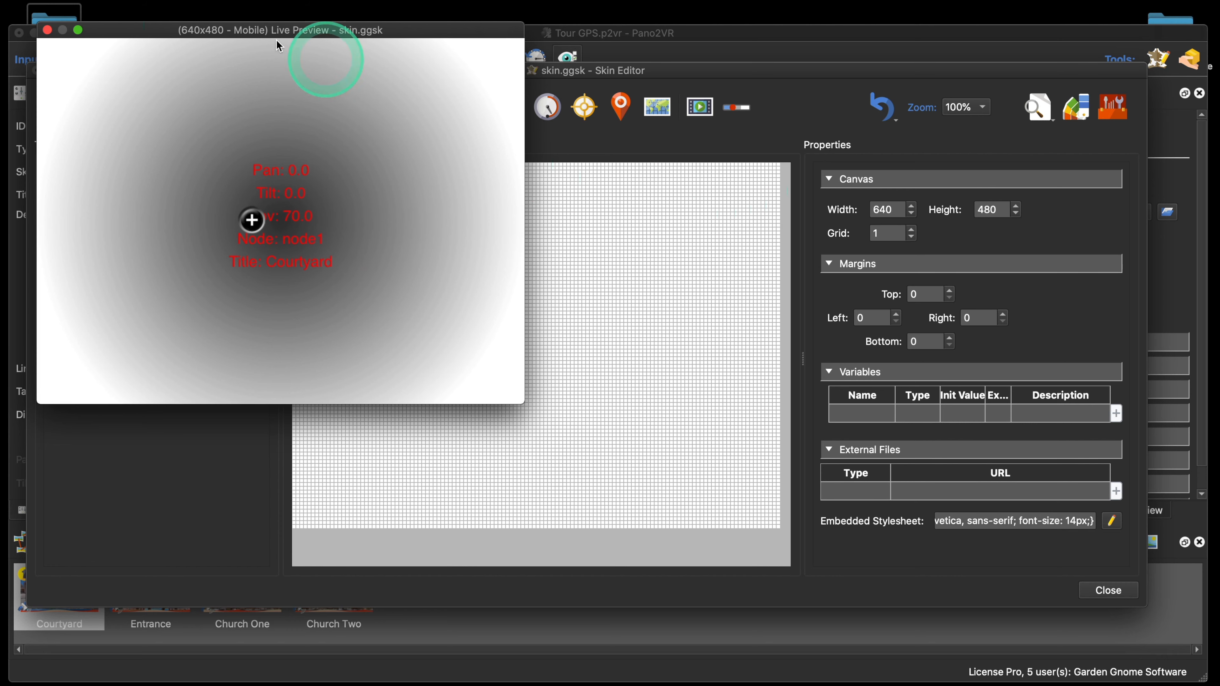
drag(259, 36, 643, 112)
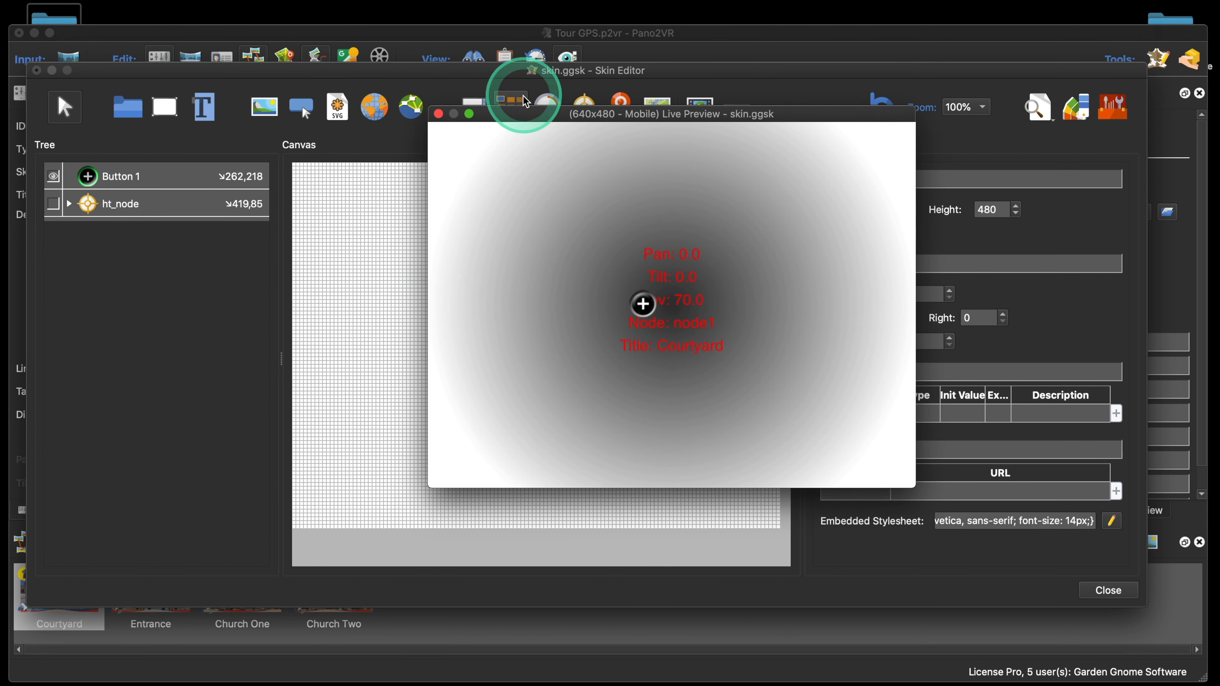
drag(523, 108, 672, 109)
drag(501, 343, 461, 393)
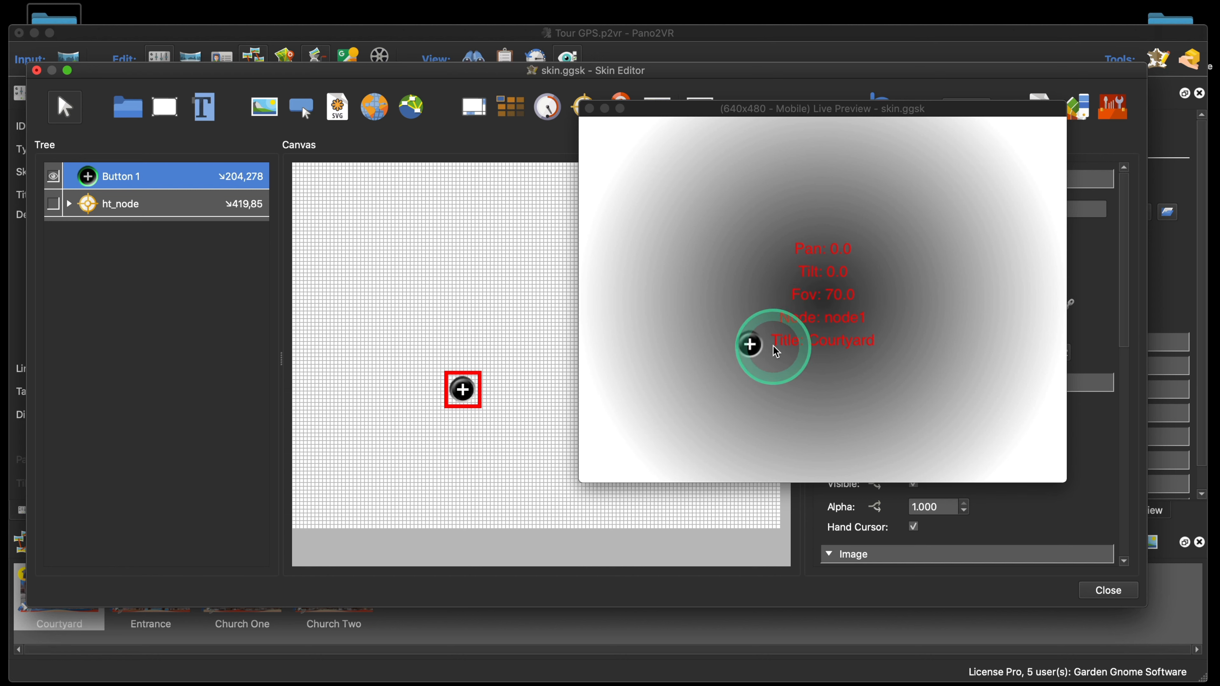
click(750, 357)
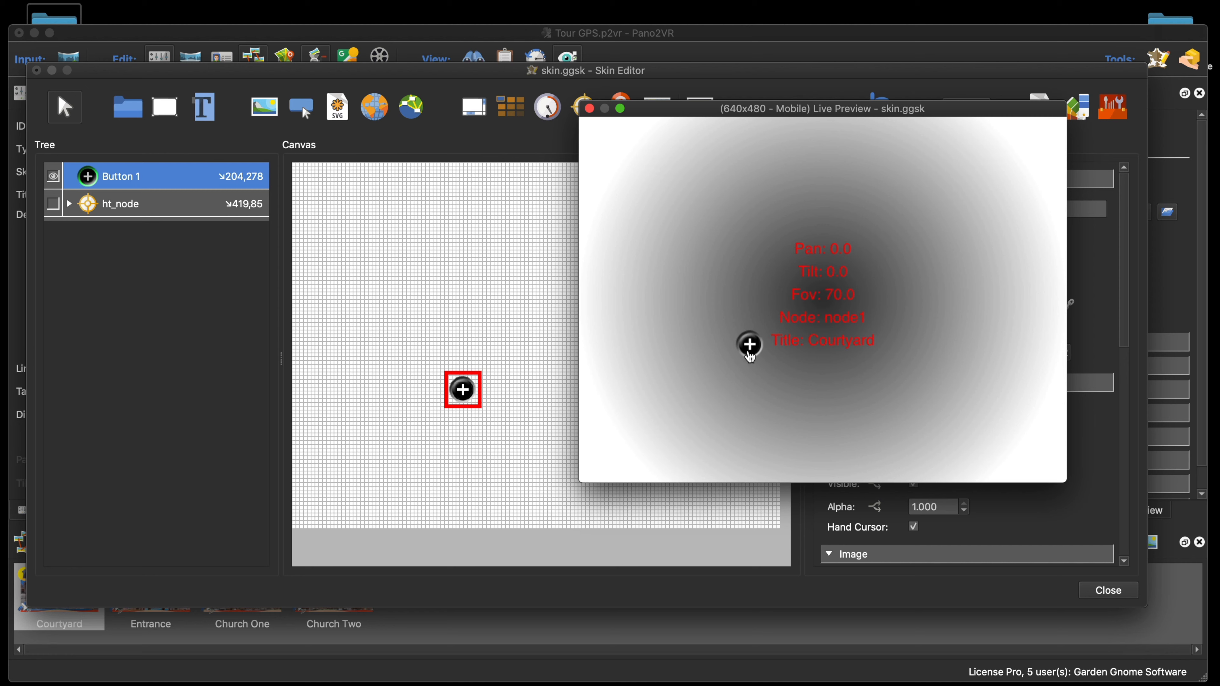
- Finish testing the plus button, close the live preview and move the button to about X 189, Y 262
click(750, 355)
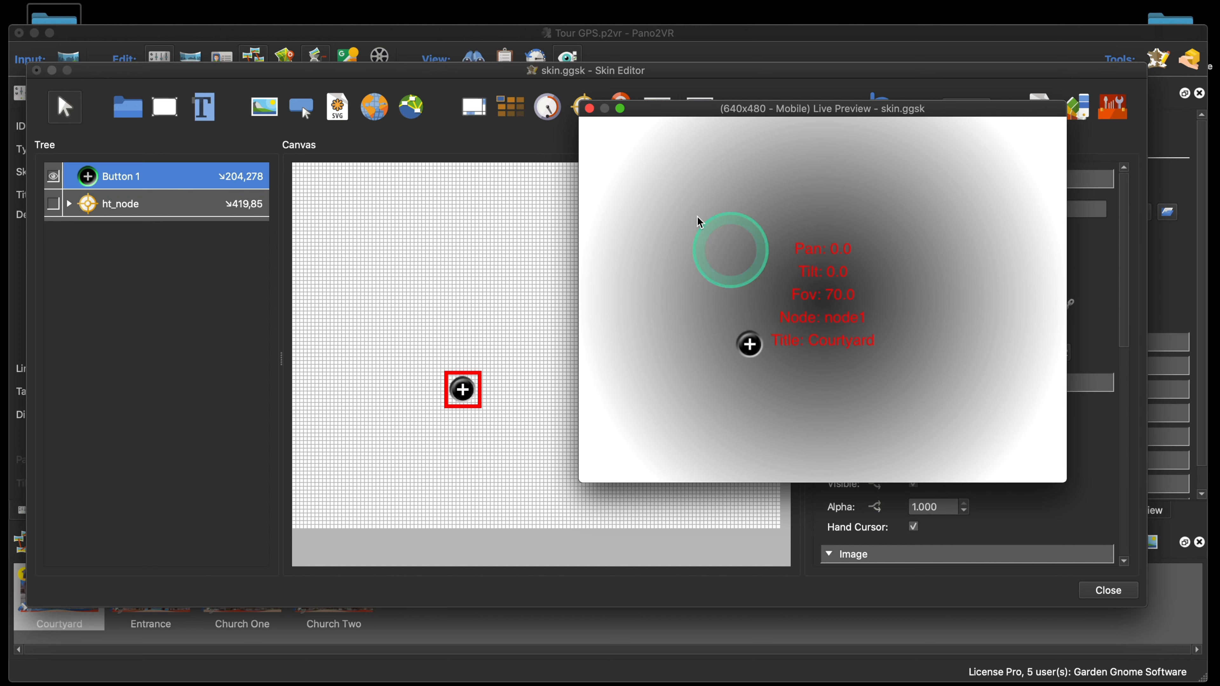
click(589, 108)
click(499, 425)
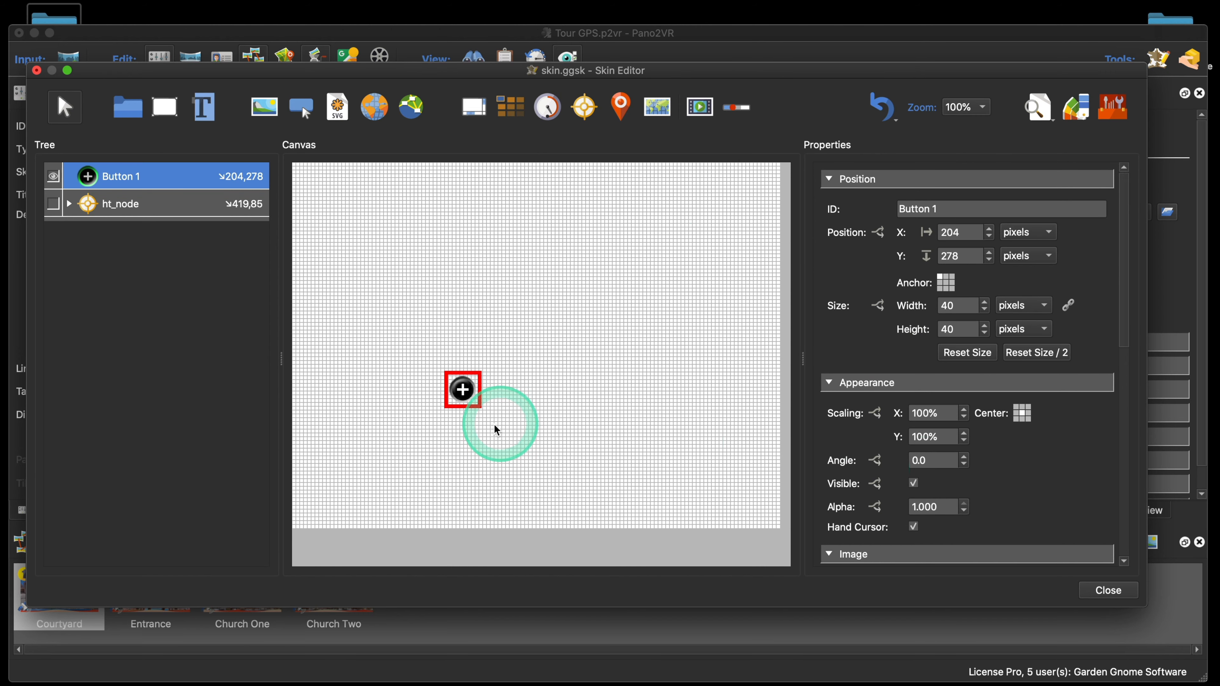
drag(461, 406, 449, 393)
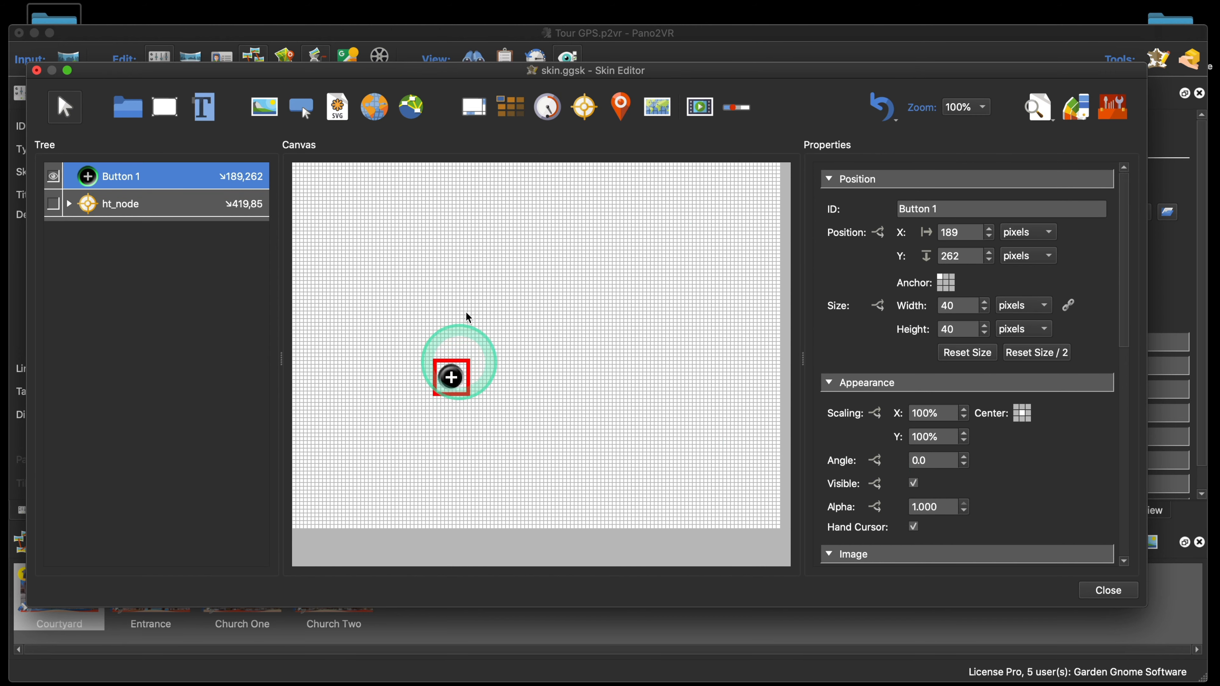
- Rename the plus button's ID to ButtonZoomIn
click(172, 210)
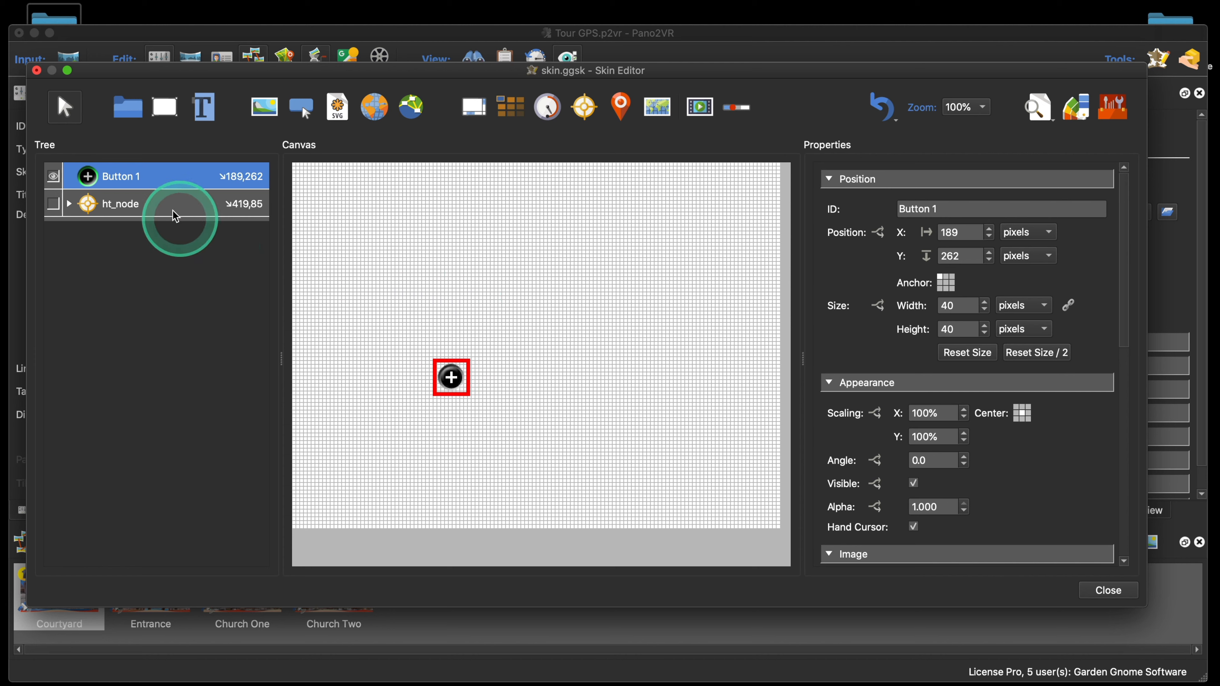
click(950, 210)
key(BackSpace)
key(BackSpace)
text(Z)
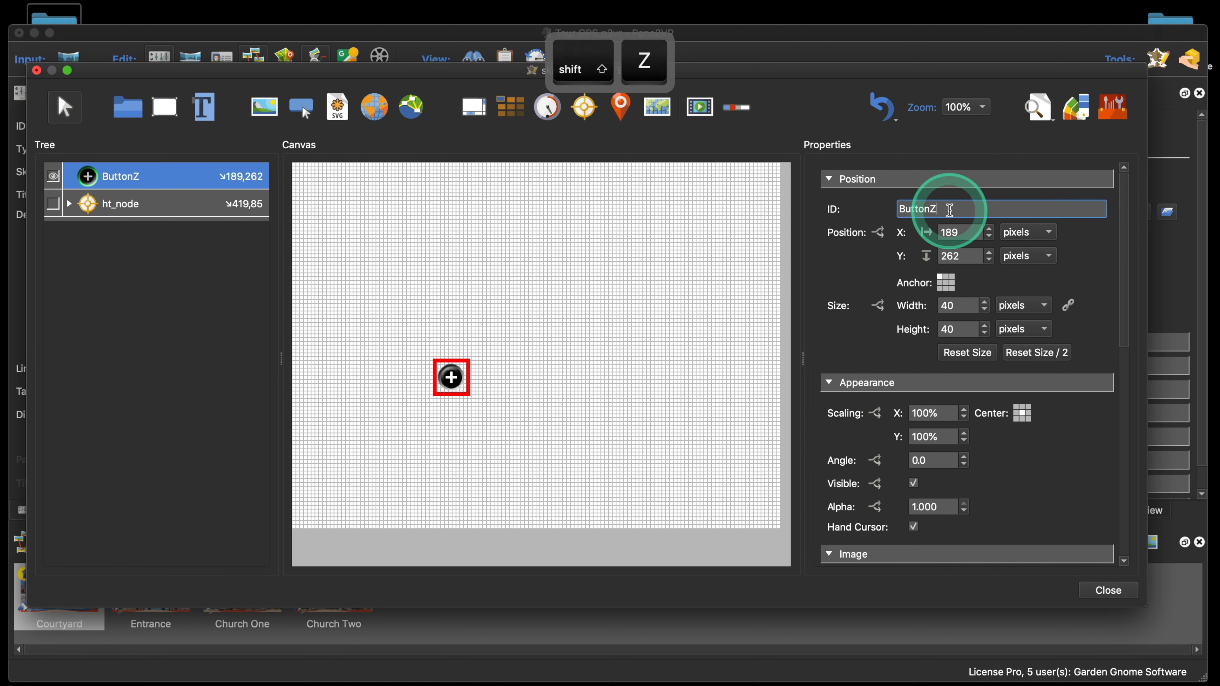
text(oomIN)
key(BackSpace)
text(n)
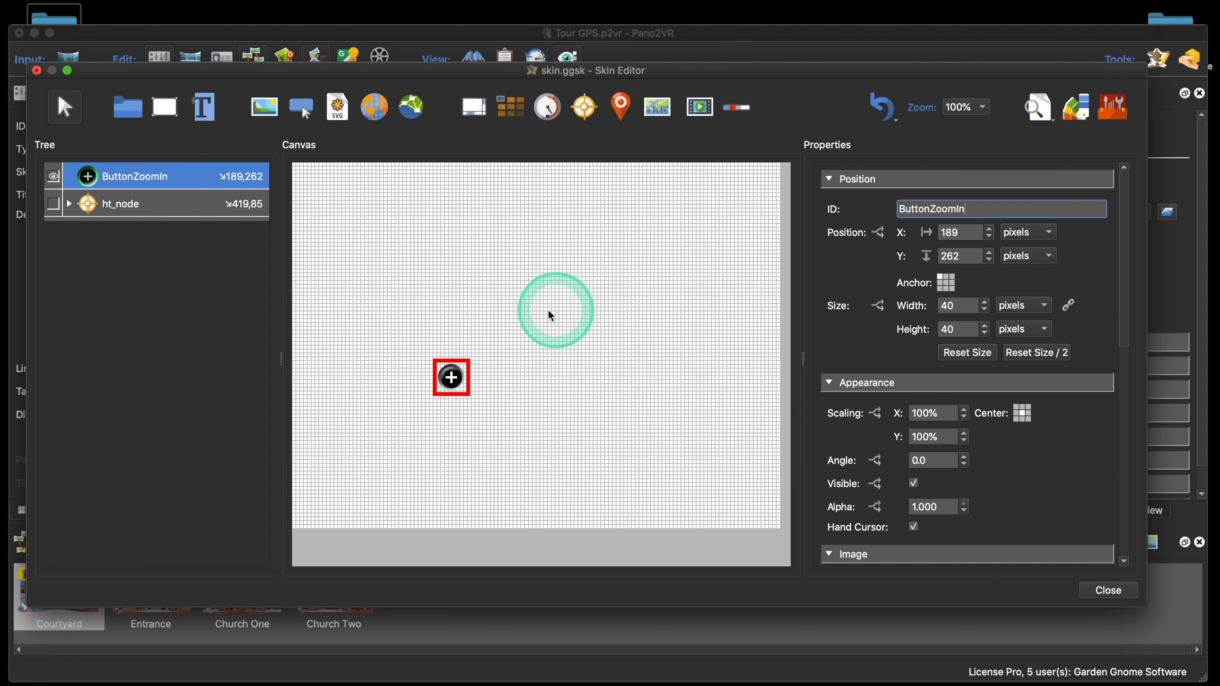
- Start a new action for ButtonZoomIn with Mouse Click as its source
click(126, 177)
scroll(1013, 431, down, 10)
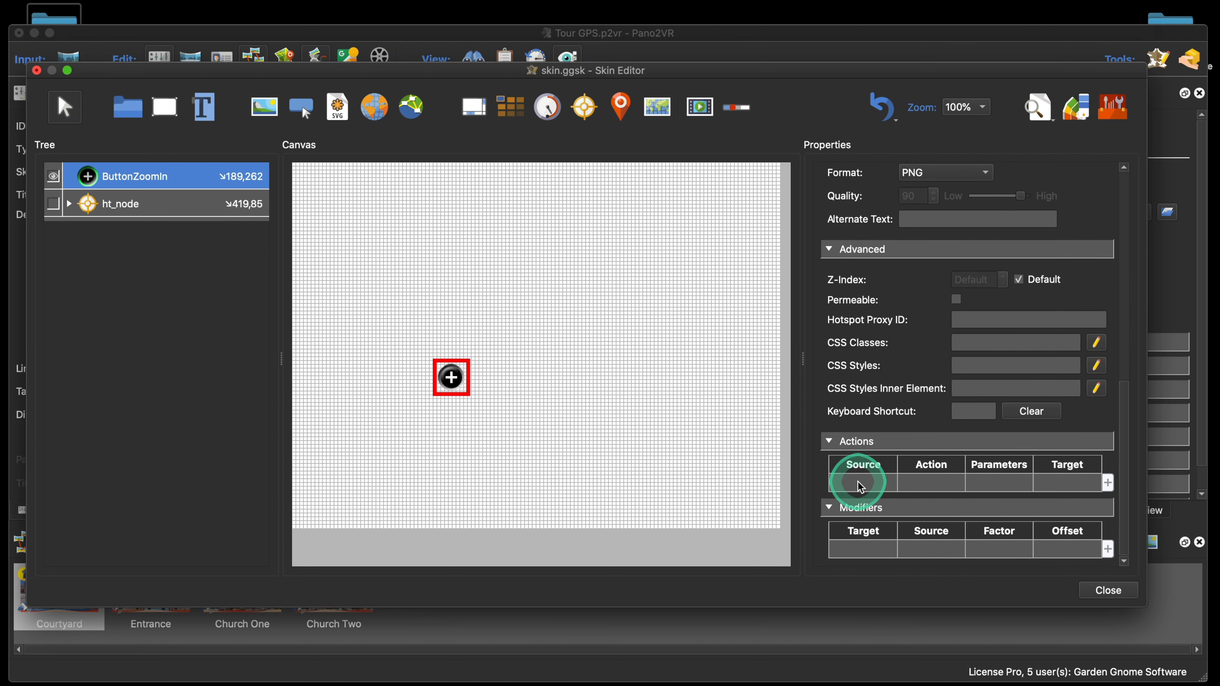
double_click(860, 487)
click(572, 315)
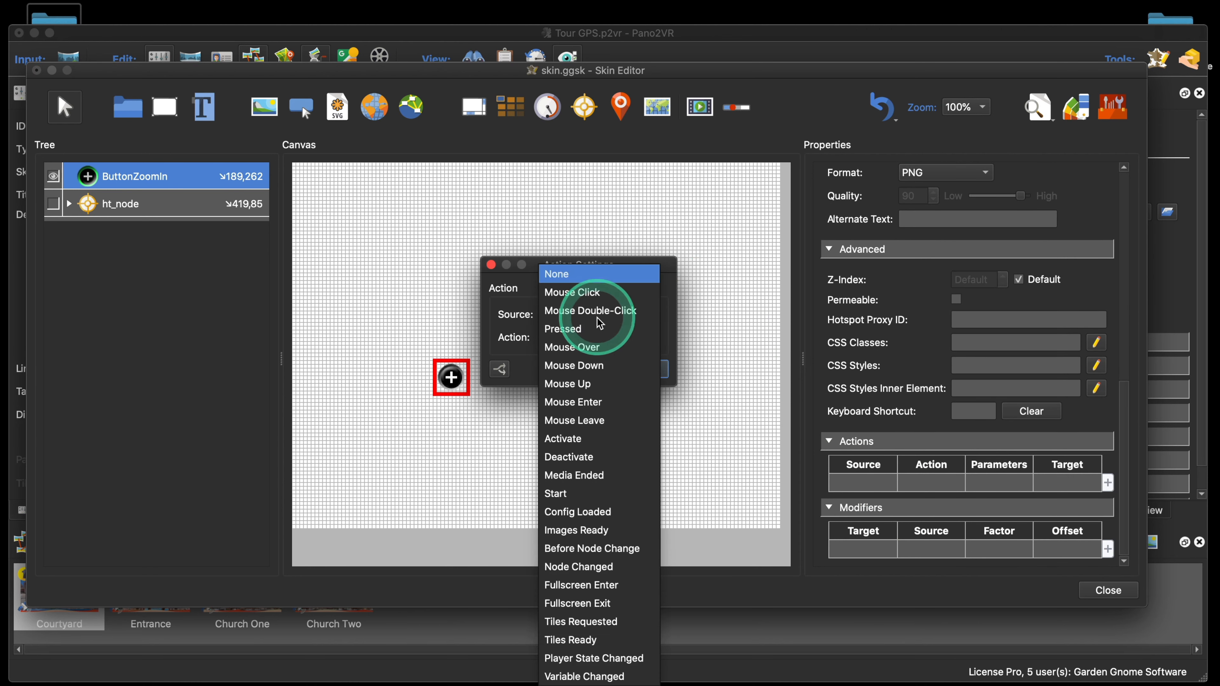
click(600, 294)
click(624, 338)
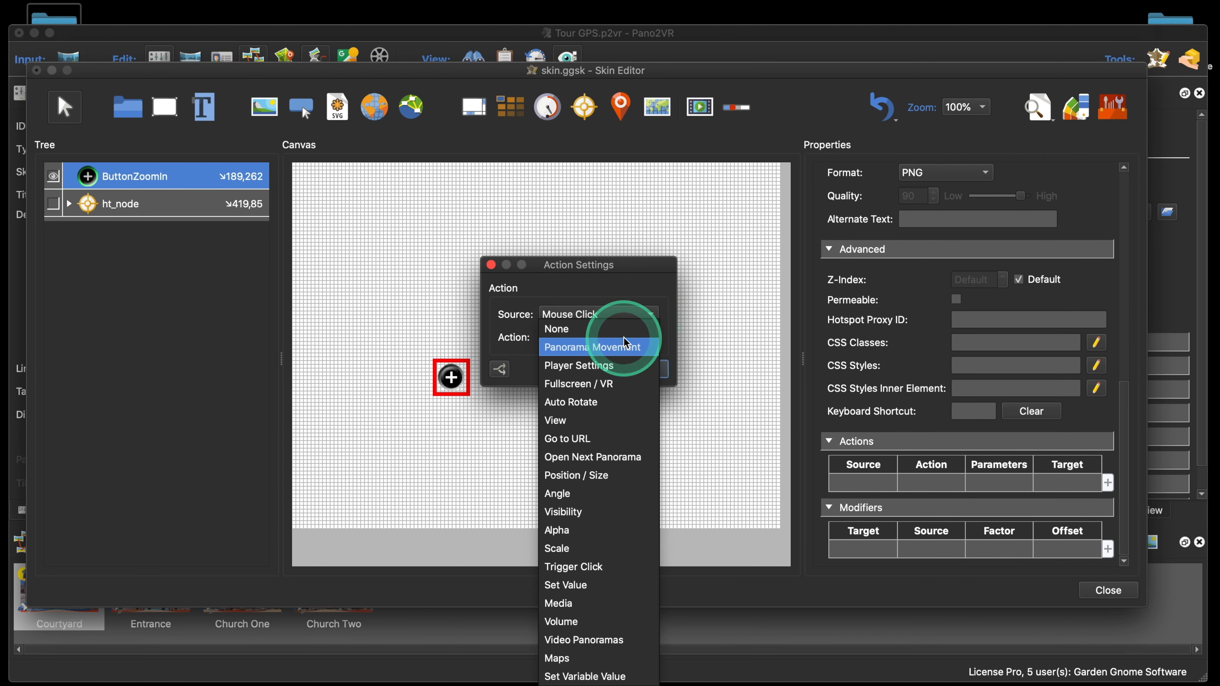
click(623, 419)
click(644, 360)
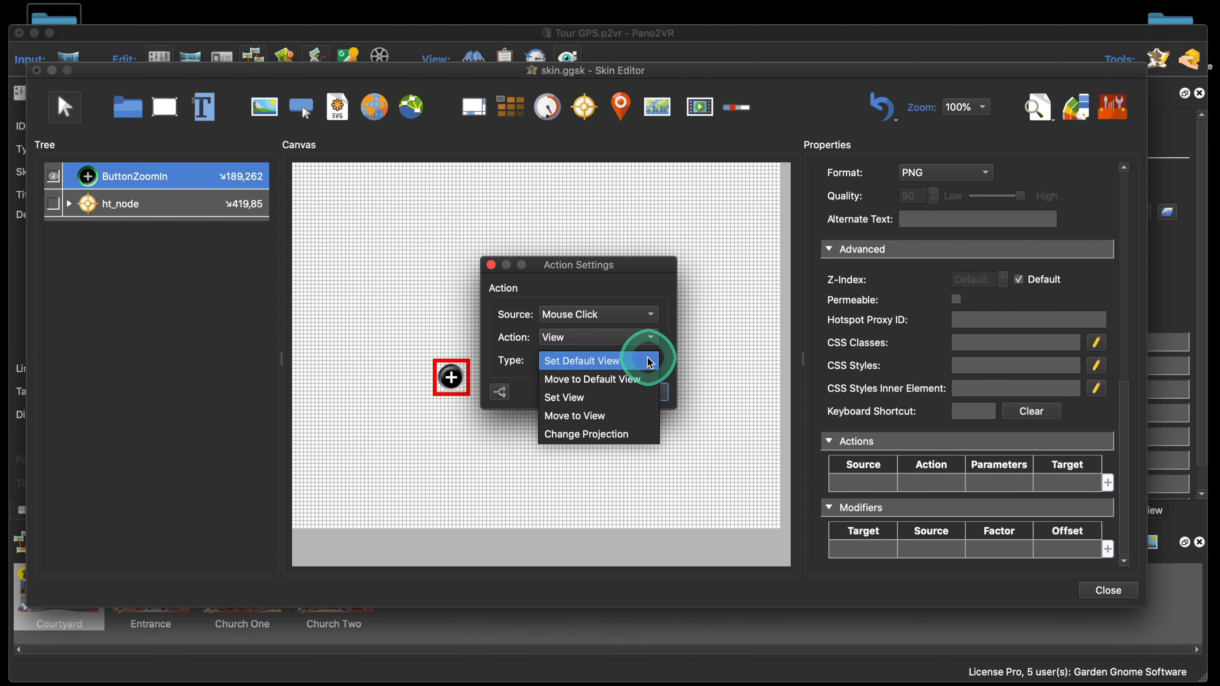
click(604, 329)
click(603, 330)
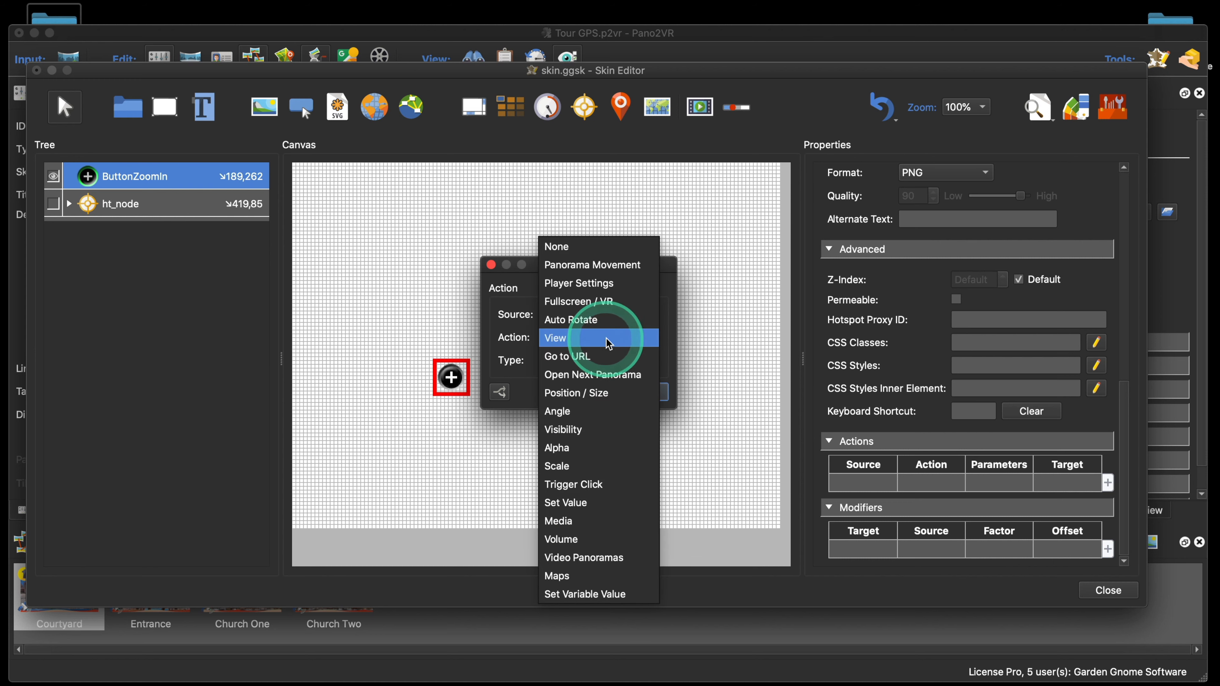
click(661, 271)
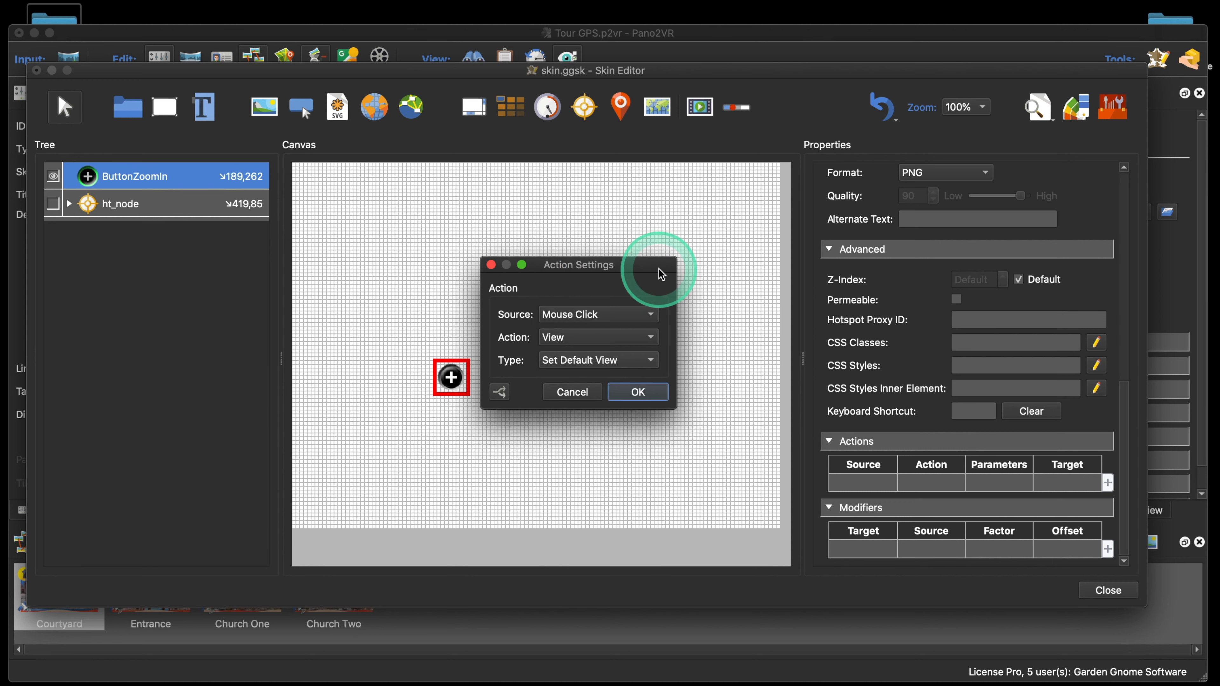
- Set the action to Panorama Movement of type Zoom In with a speed of 0.5 and confirm it
click(595, 339)
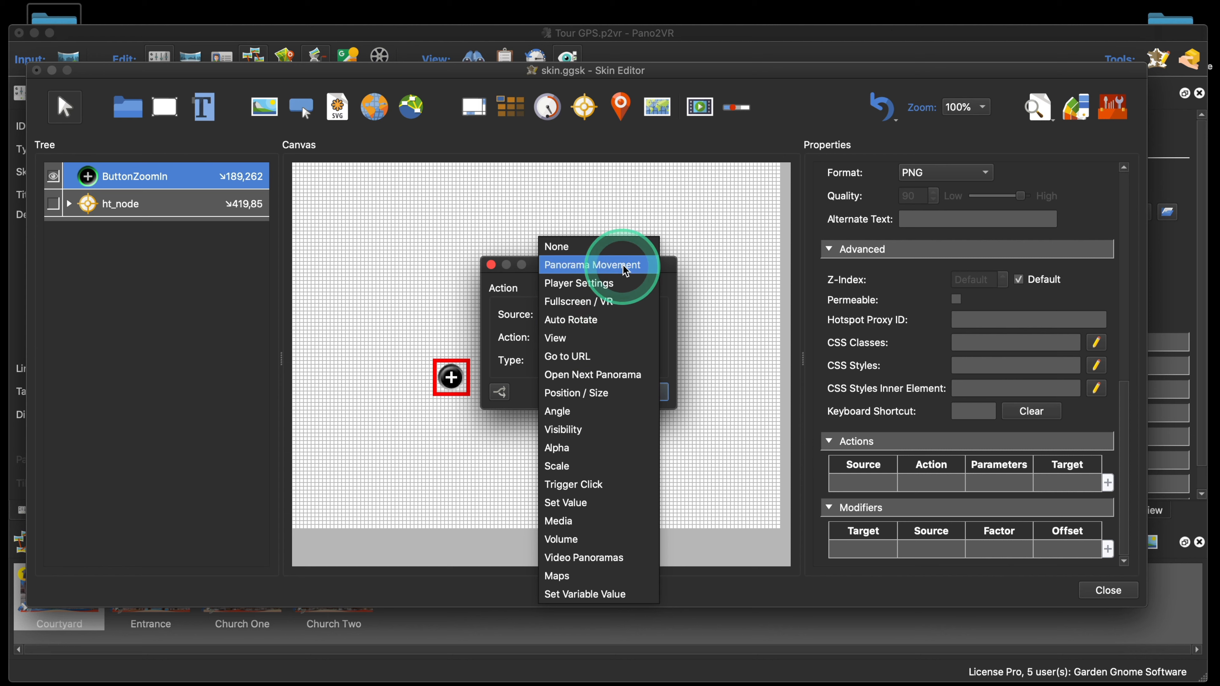
click(626, 270)
click(603, 363)
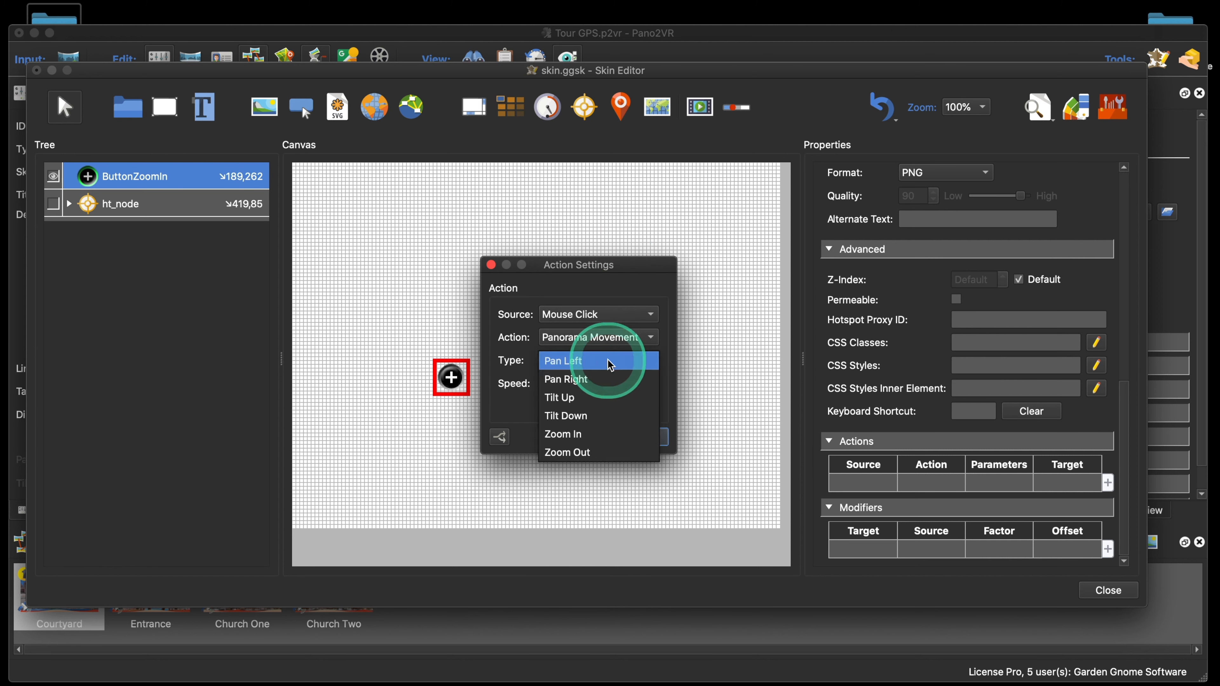
click(604, 434)
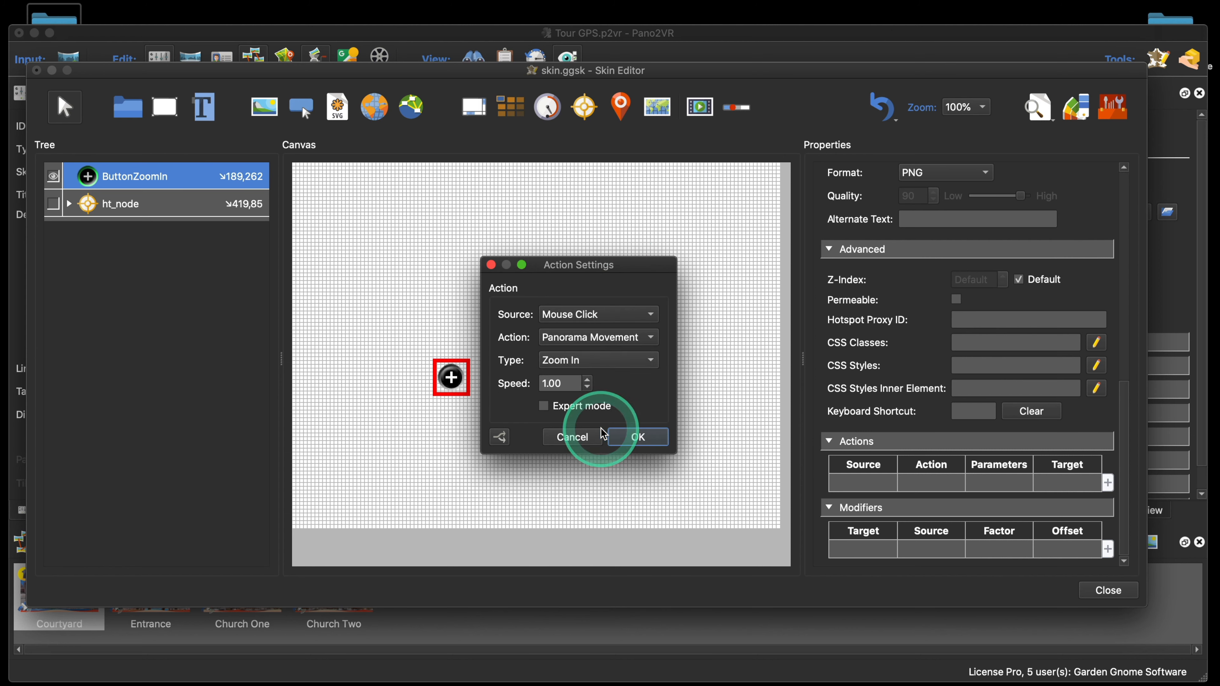
double_click(555, 386)
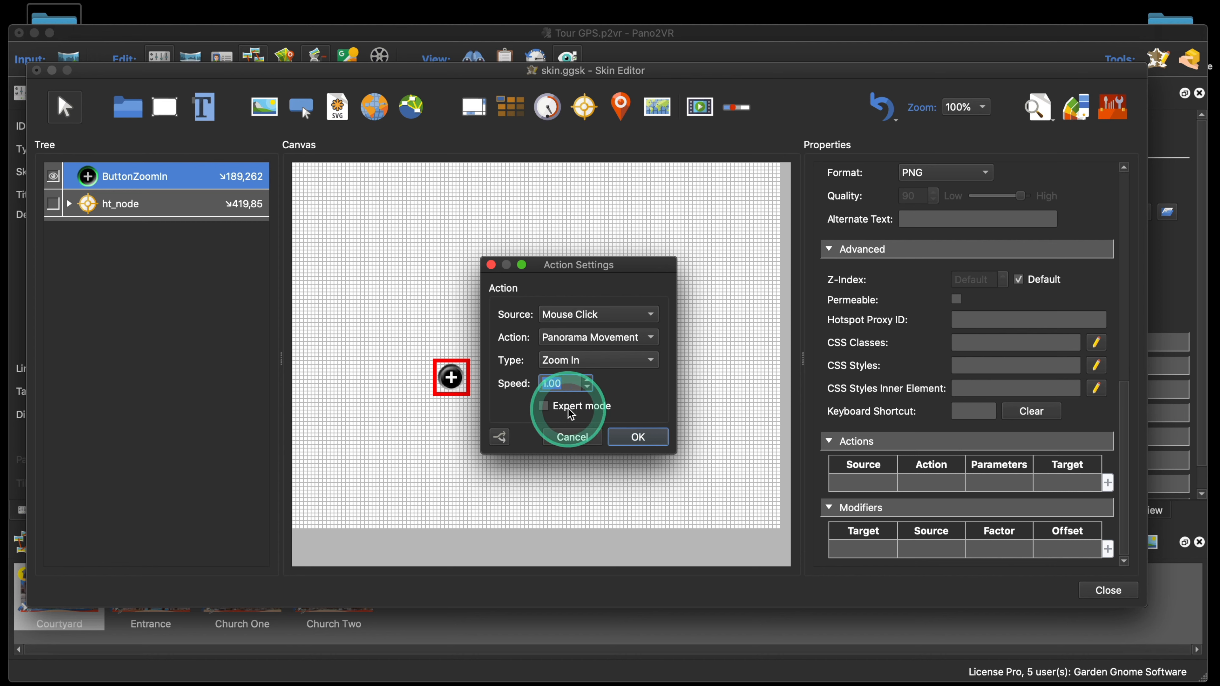
text(.5)
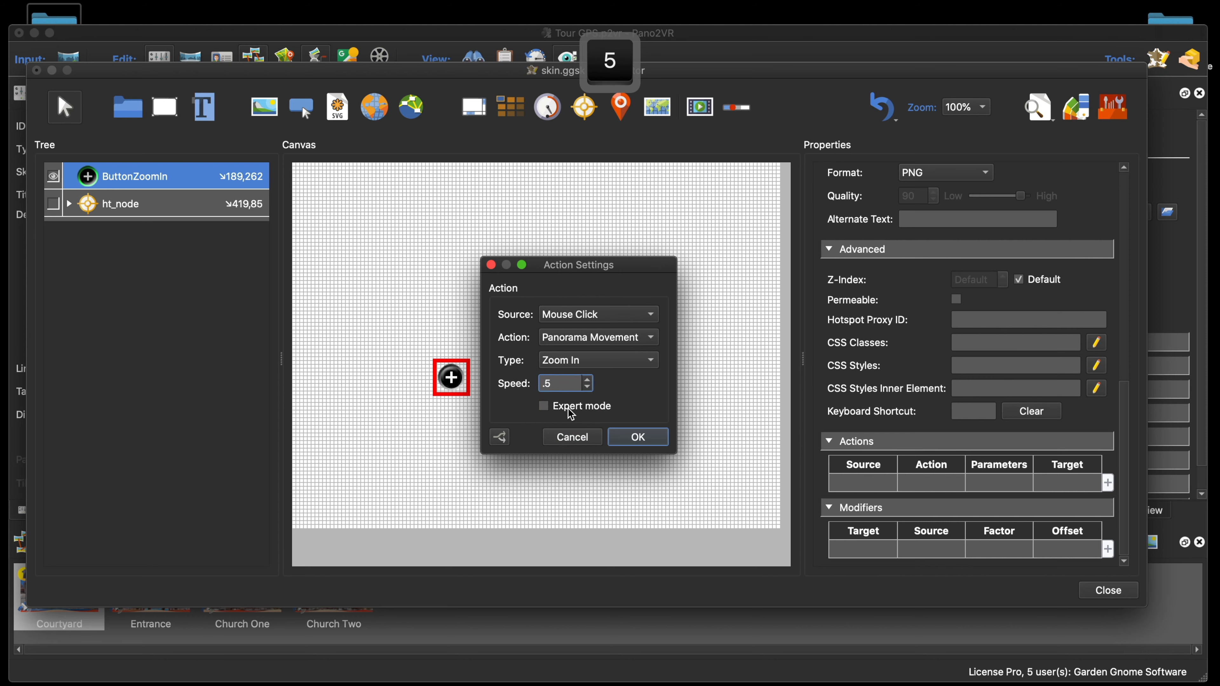
click(636, 436)
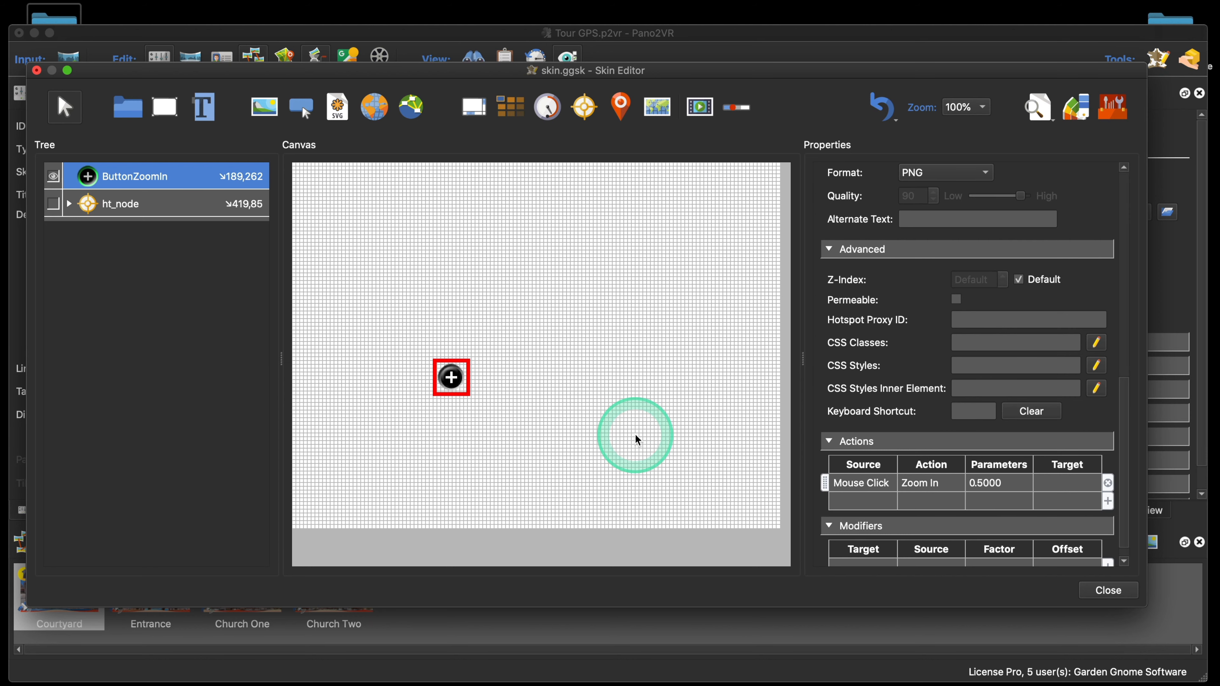
- Save the skin and generate the tour output for viewing in the browser
key(super+s)
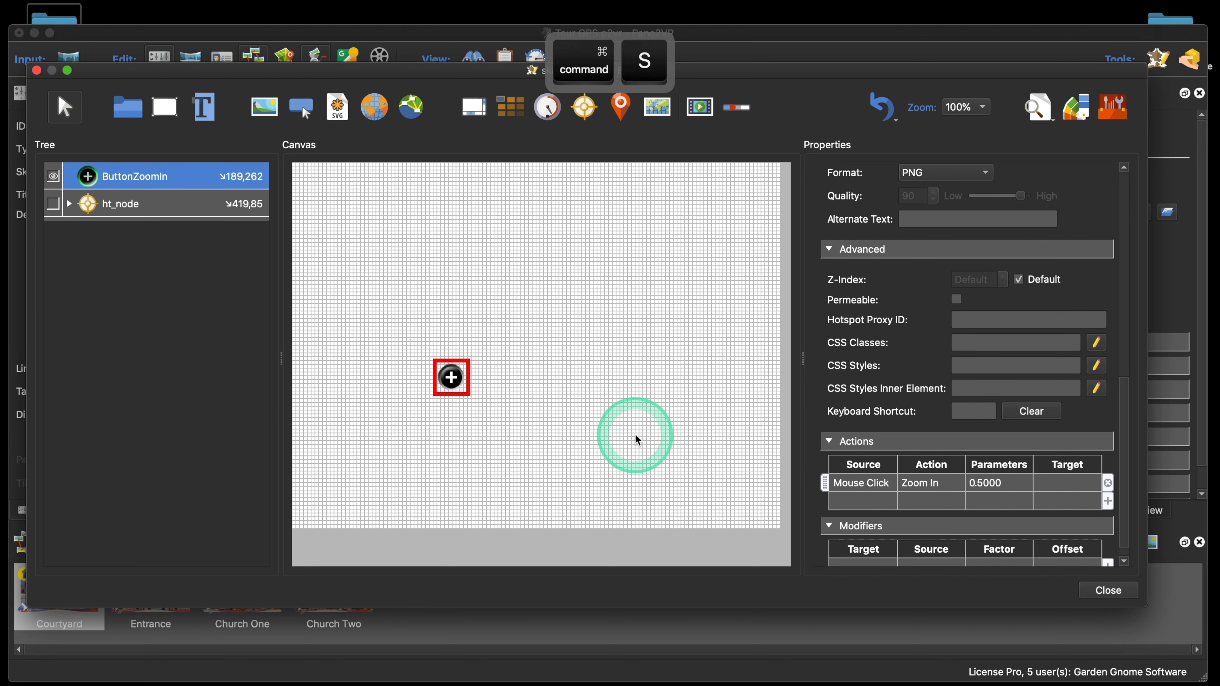
key(super+alt+g)
key(Return)
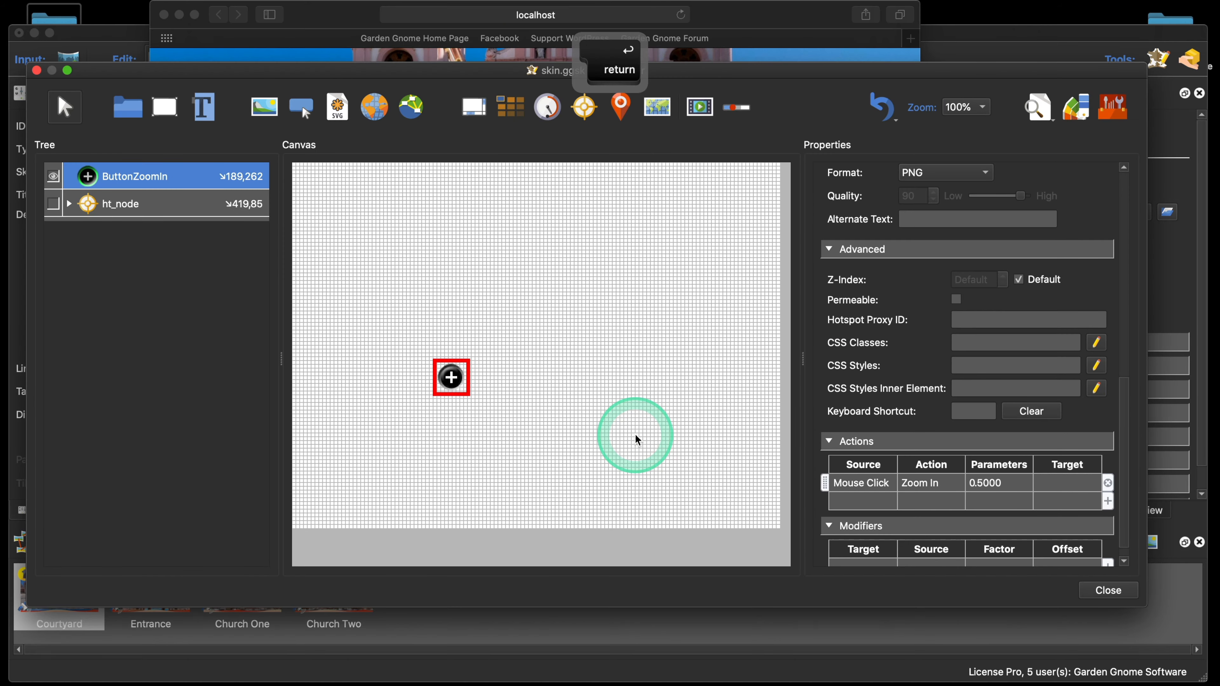
- Test the zoom-in button on the Courtyard panorama in the browser and close the browser window
click(790, 13)
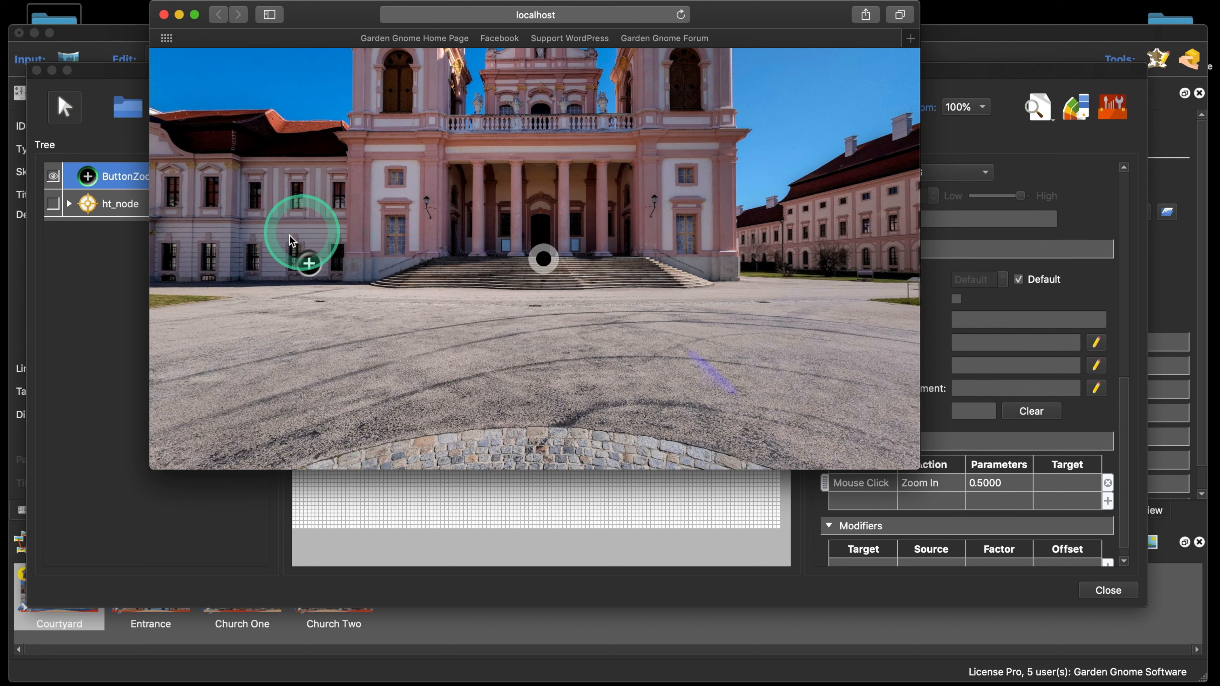
drag(403, 286, 392, 235)
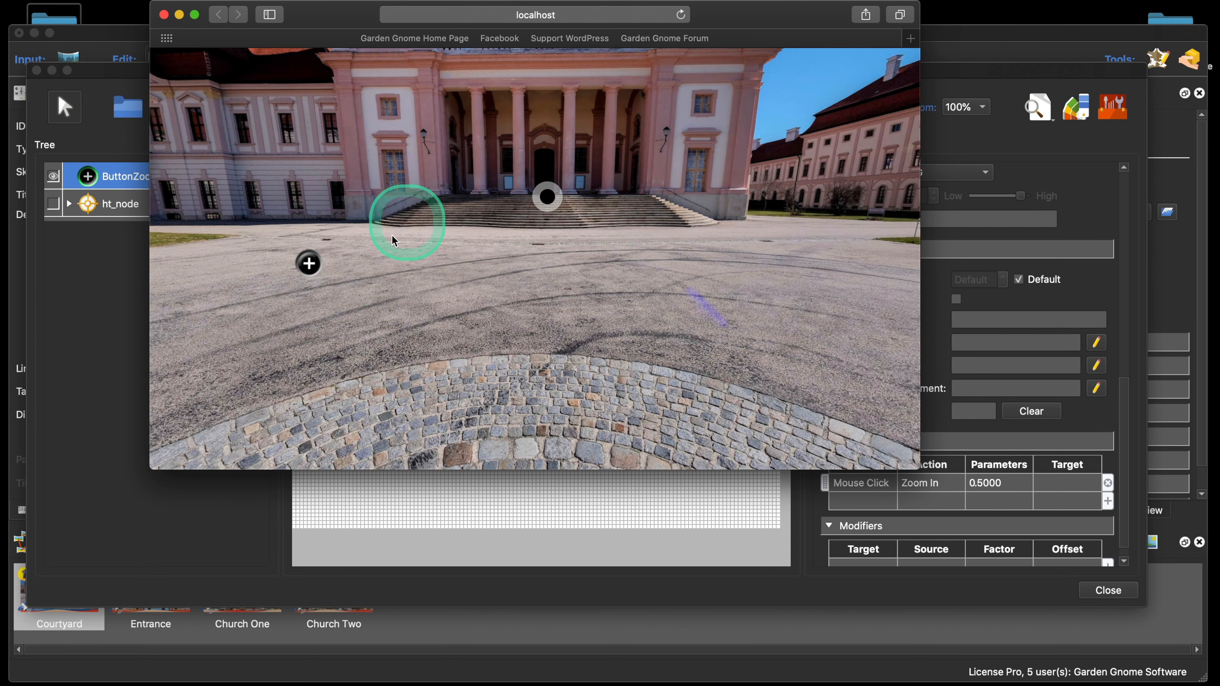
click(313, 271)
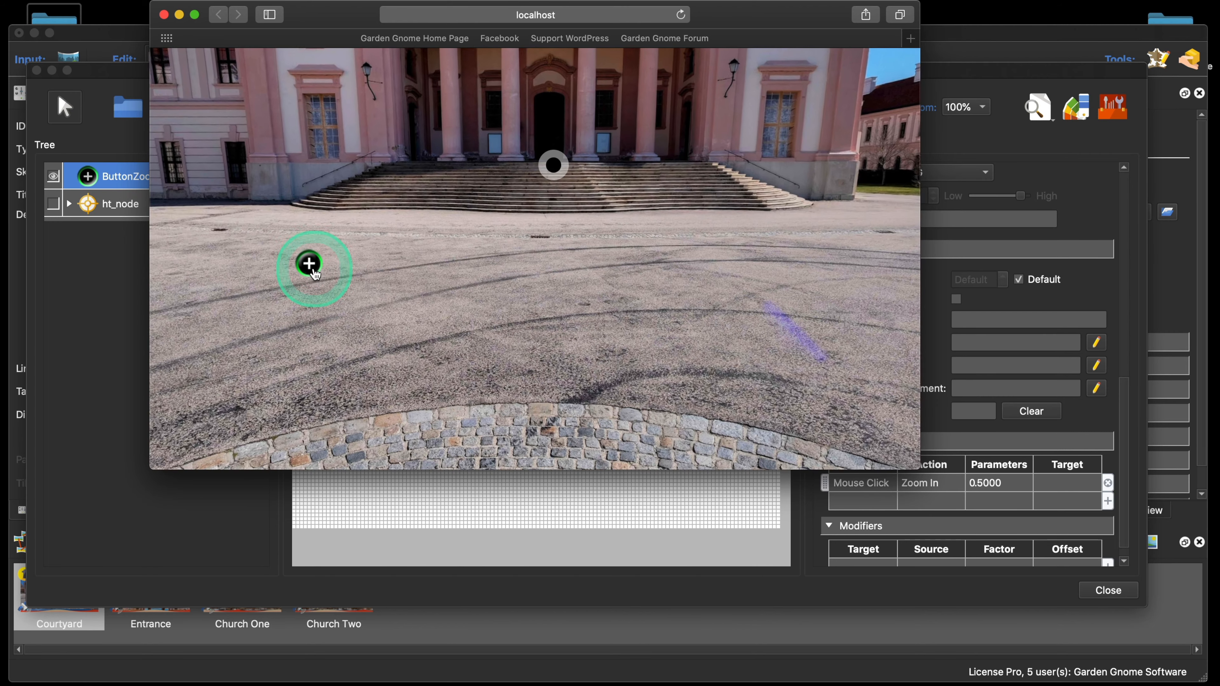
click(178, 2)
click(163, 15)
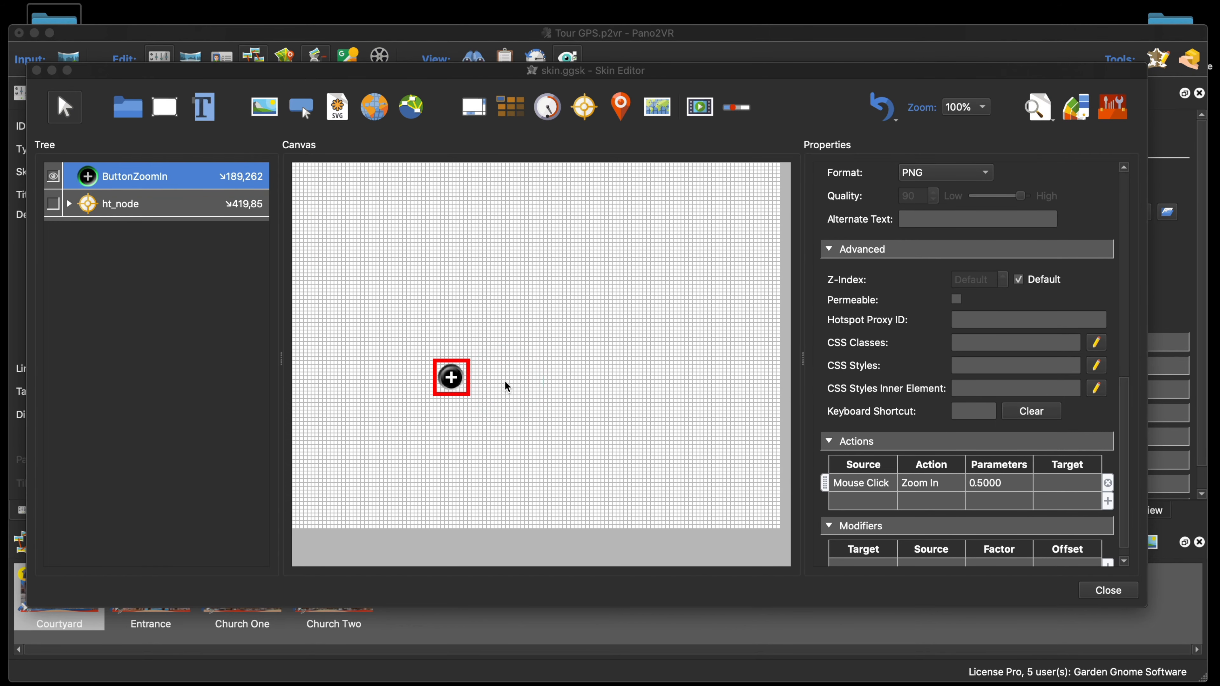
- Change the source of ButtonZoomIn's Zoom In action to Pressed
click(136, 176)
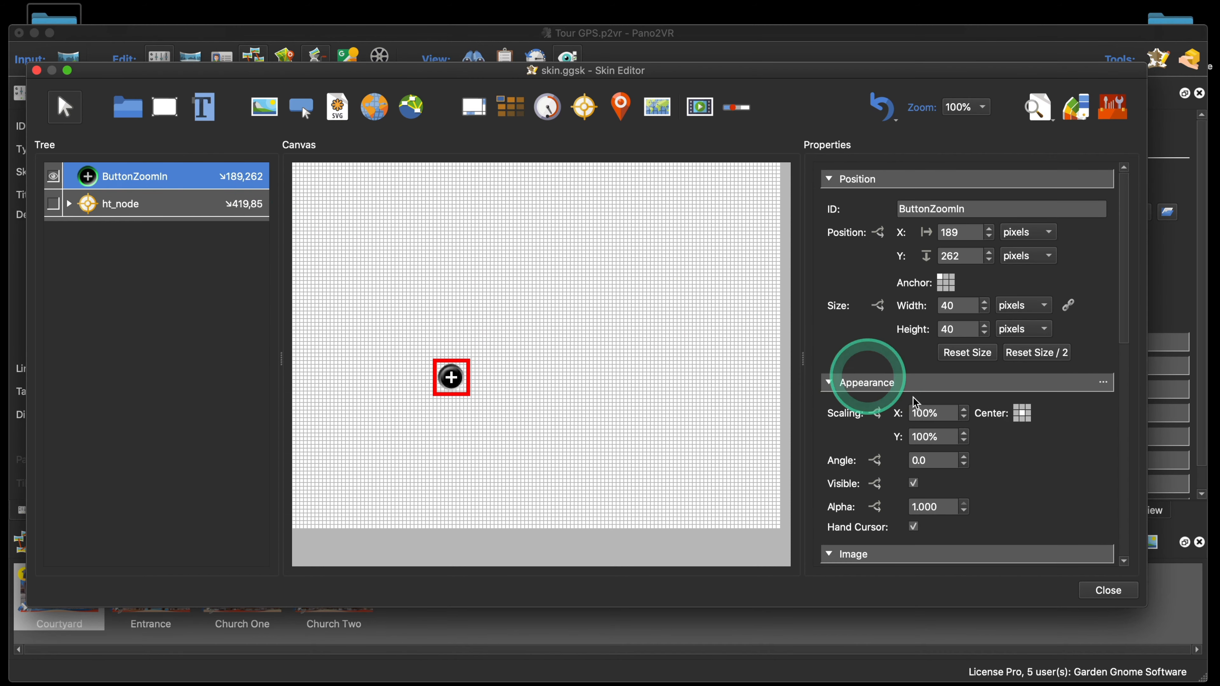
scroll(1064, 471, down, 1)
scroll(1064, 471, down, 10)
double_click(859, 469)
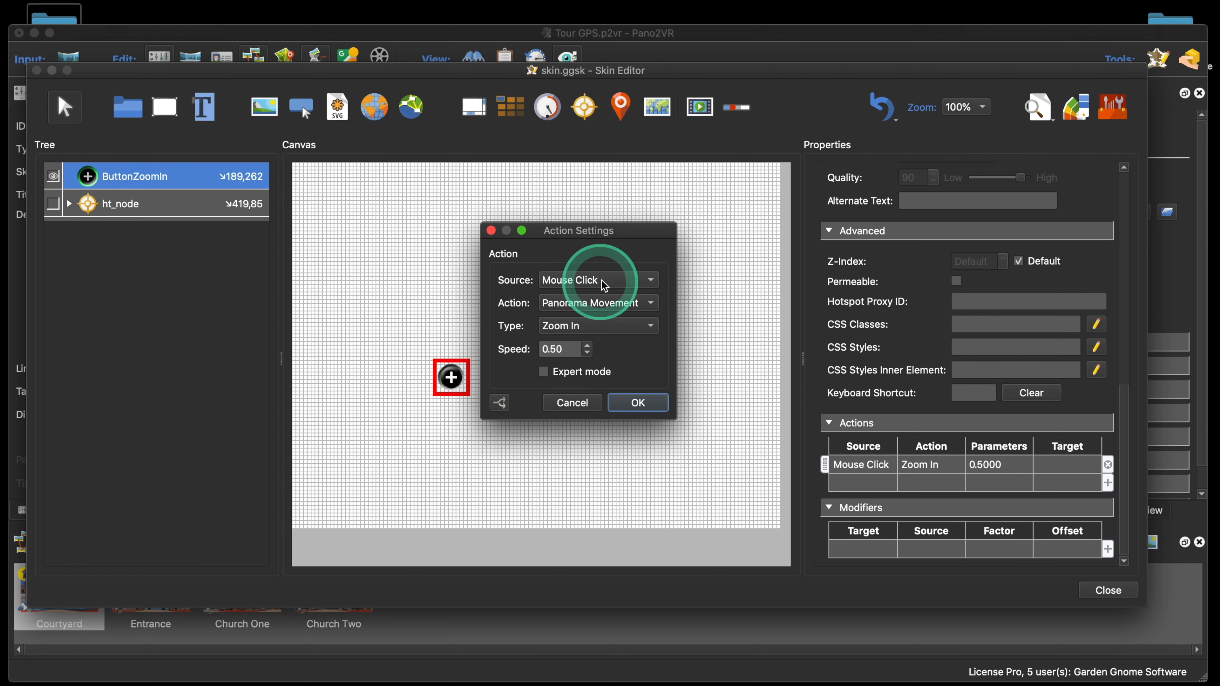
click(603, 281)
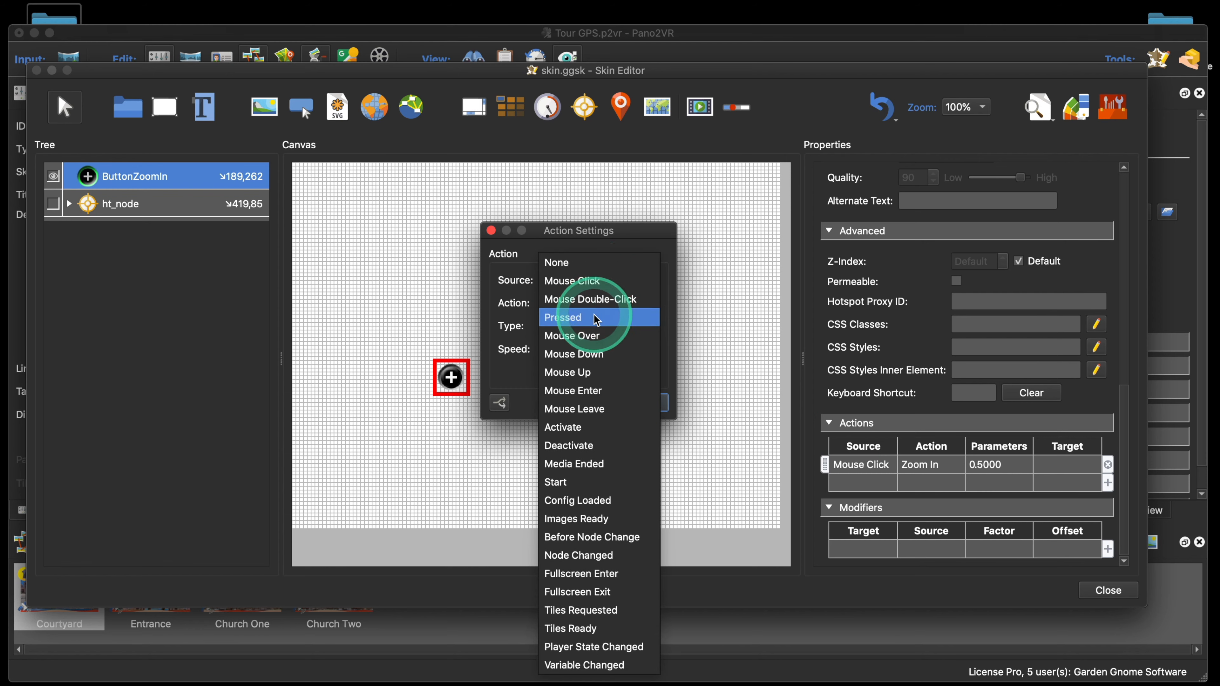
click(555, 315)
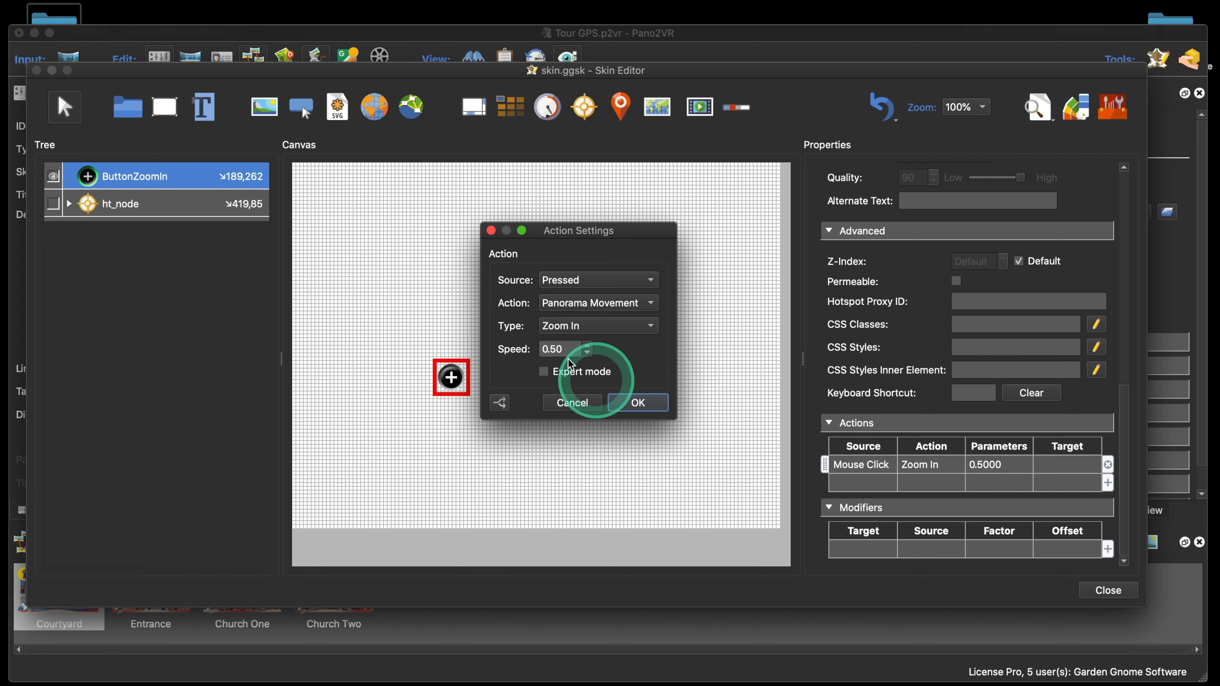
click(625, 402)
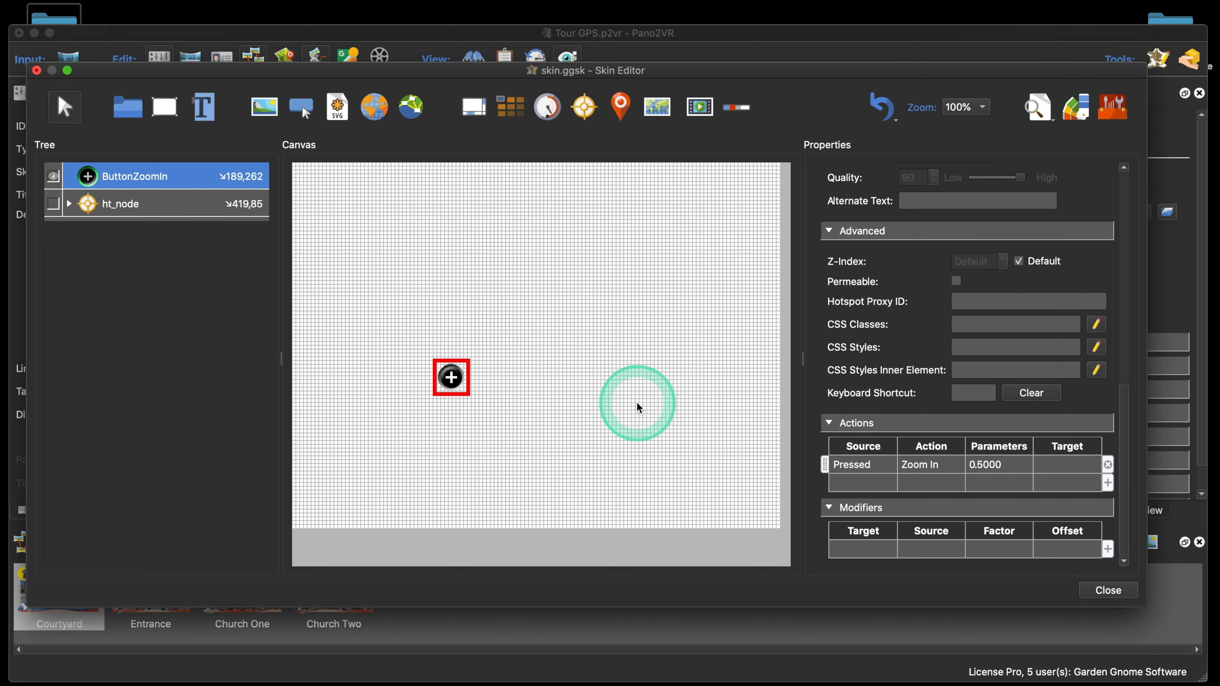
- Save the changed skin and regenerate the tour output with the Pressed zoom action
key(super+s)
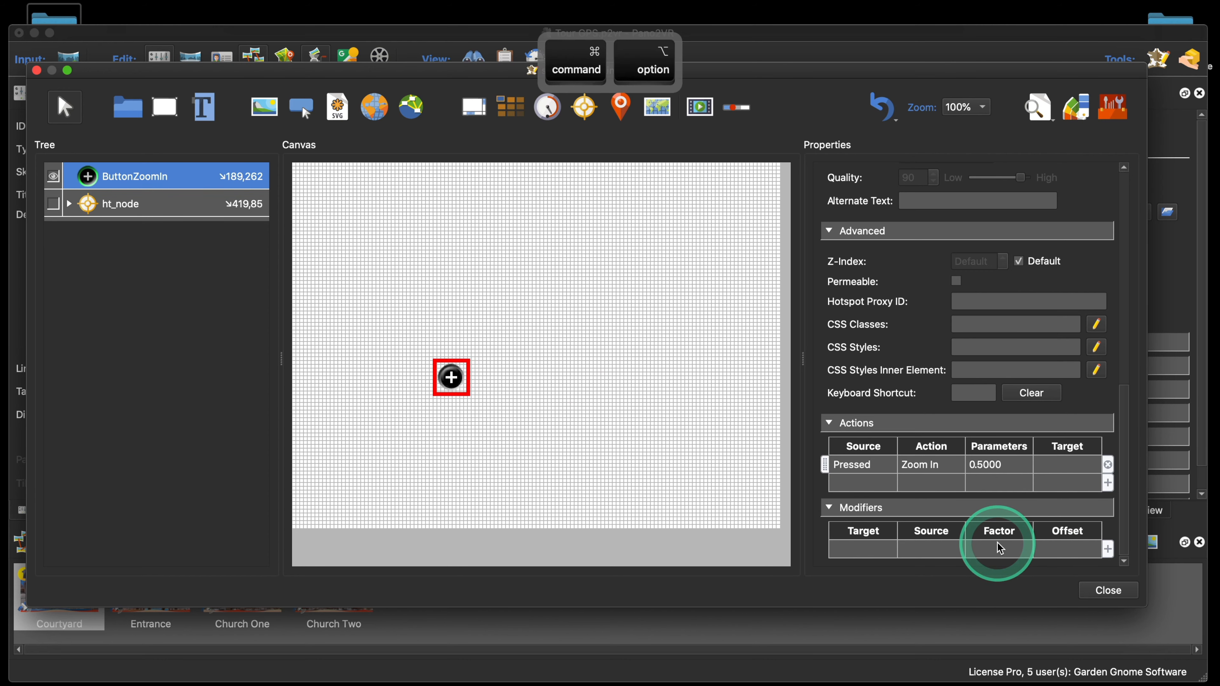
key(super+alt+p)
key(Return)
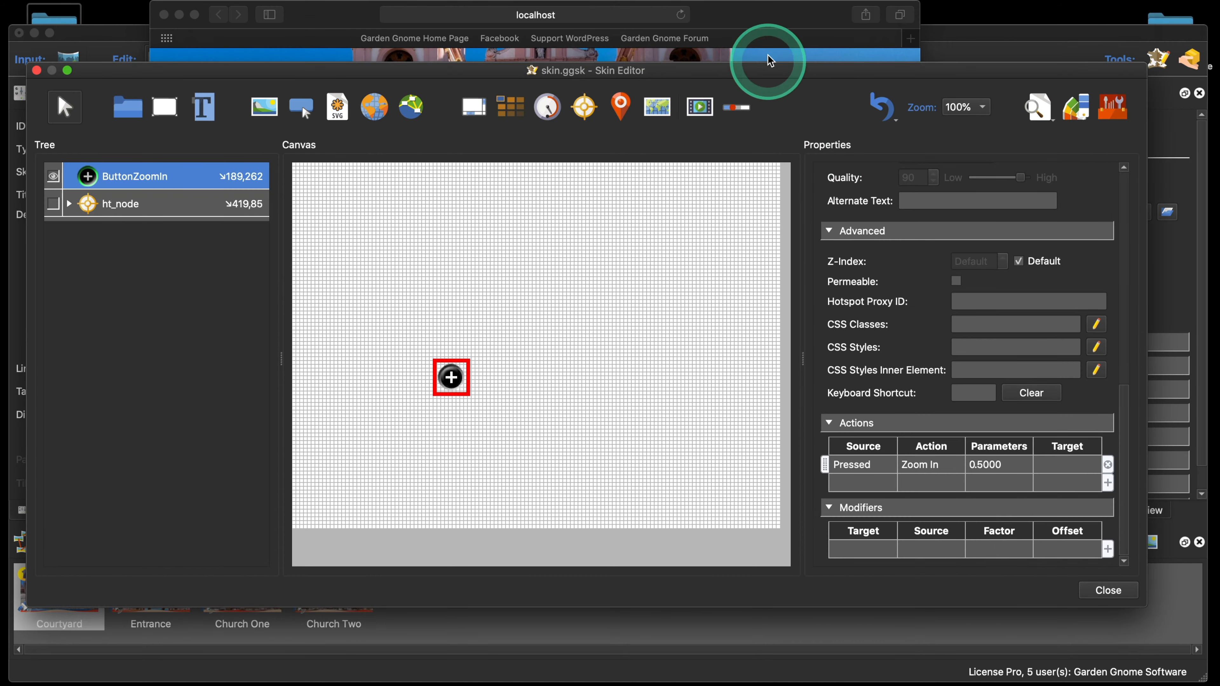
- Test continuous zooming with the plus button in the browser and close the browser window
click(773, 38)
click(309, 264)
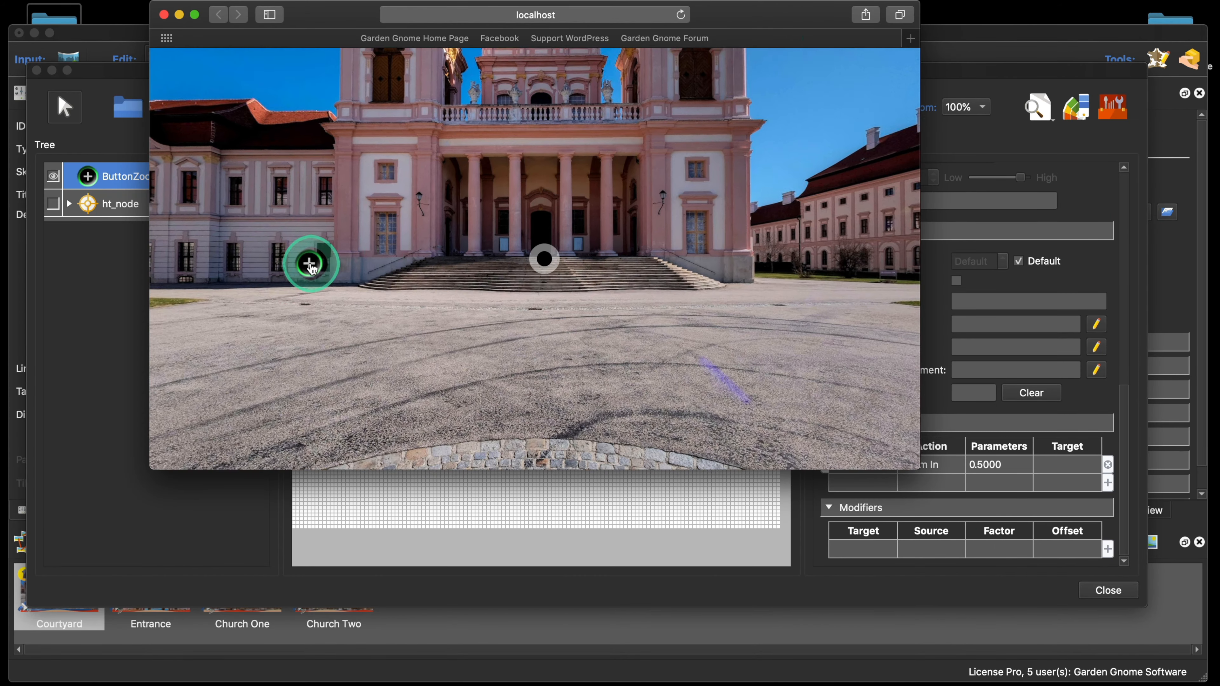
click(163, 14)
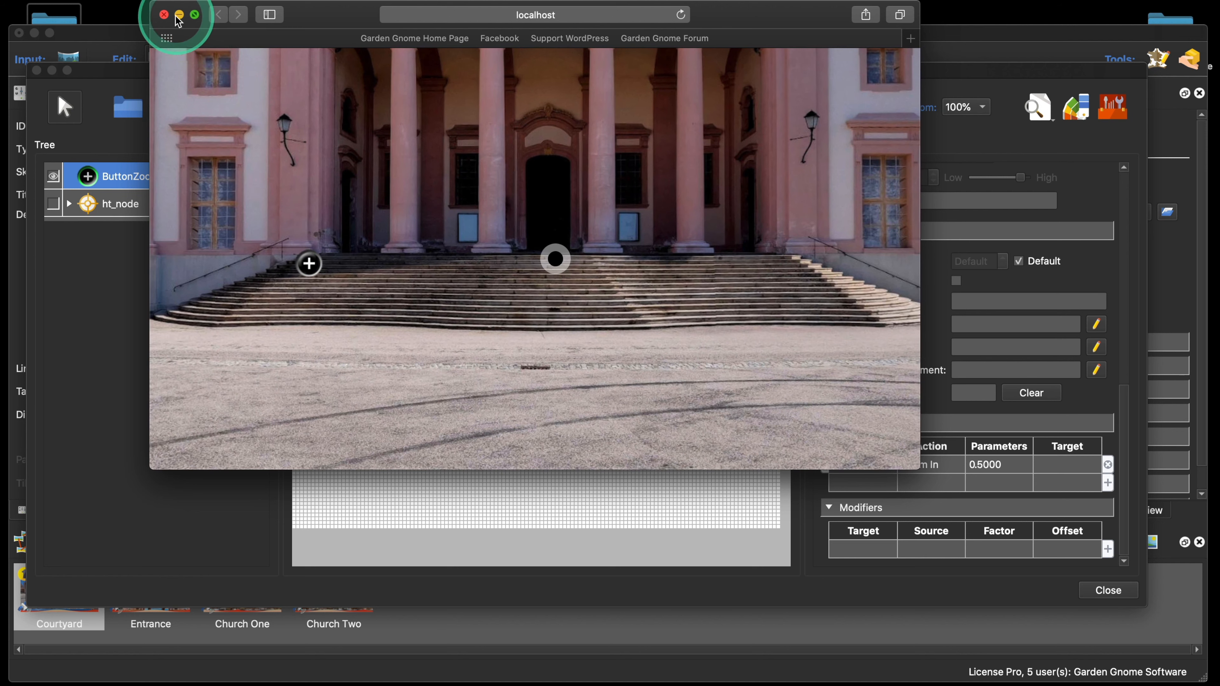
- Add a new button to the skin canvas using button_21.png from the buttons folder
click(594, 367)
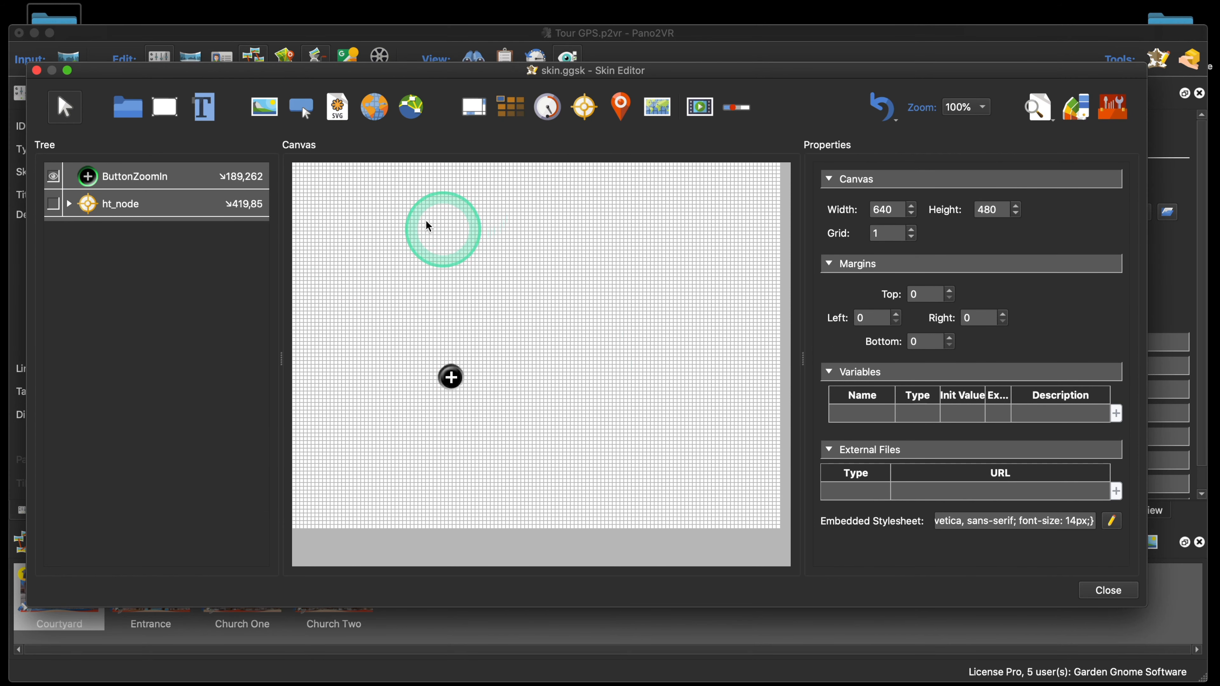
click(301, 107)
click(535, 331)
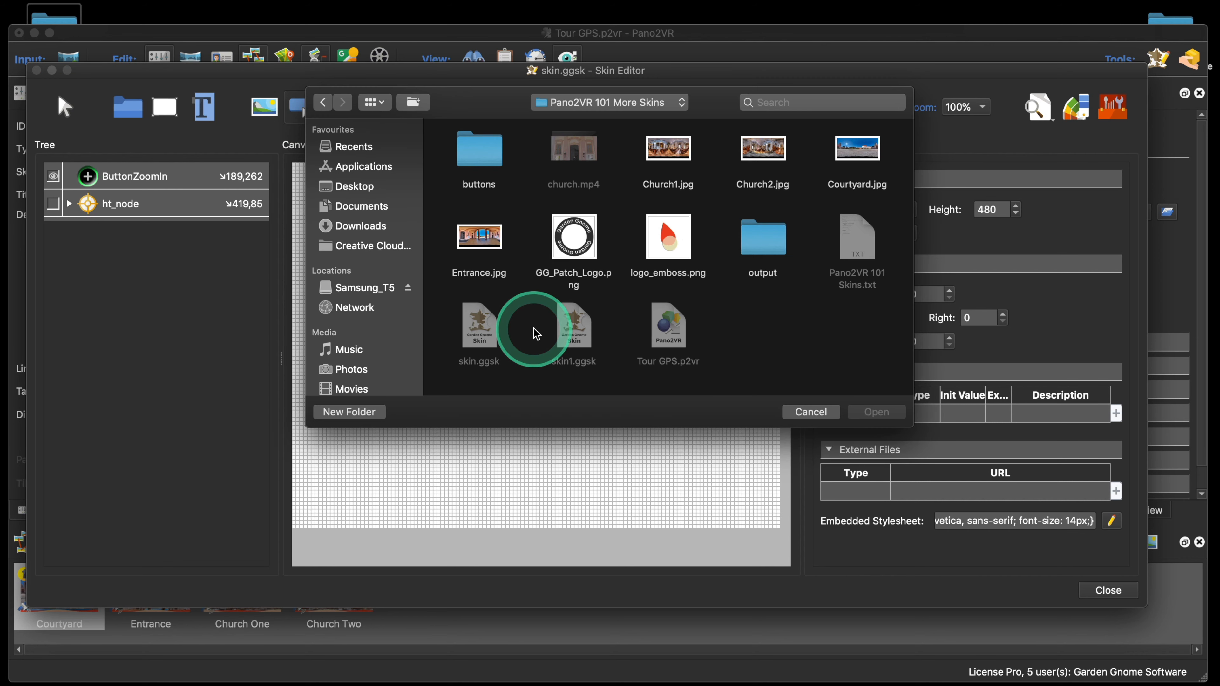
click(483, 151)
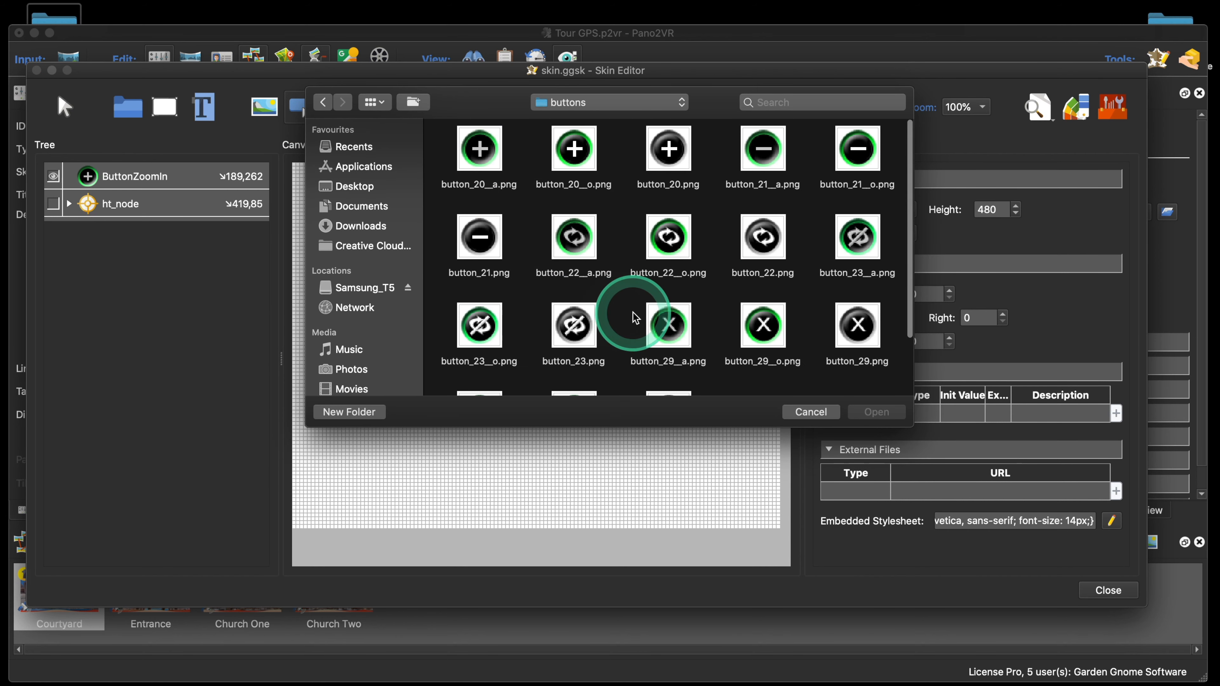
click(479, 238)
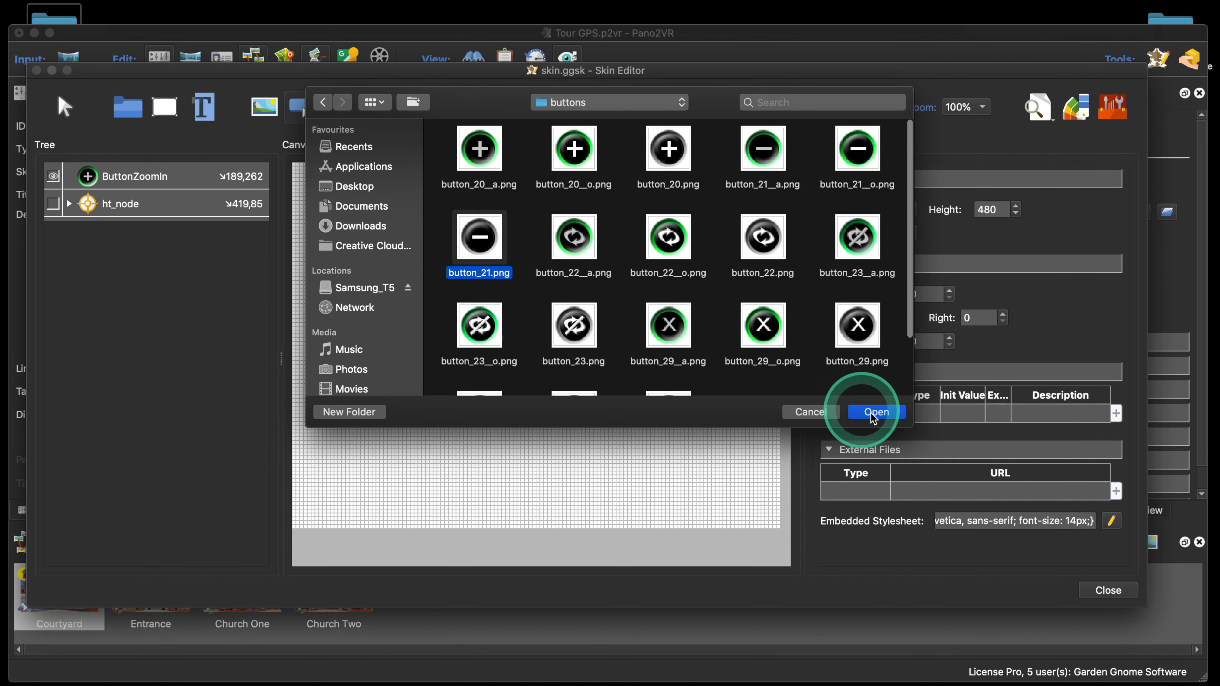
click(876, 412)
- Set the minus button's mouse-over image to button_21__o.png and its selected image to button_21__a.png
scroll(971, 440, down, 5)
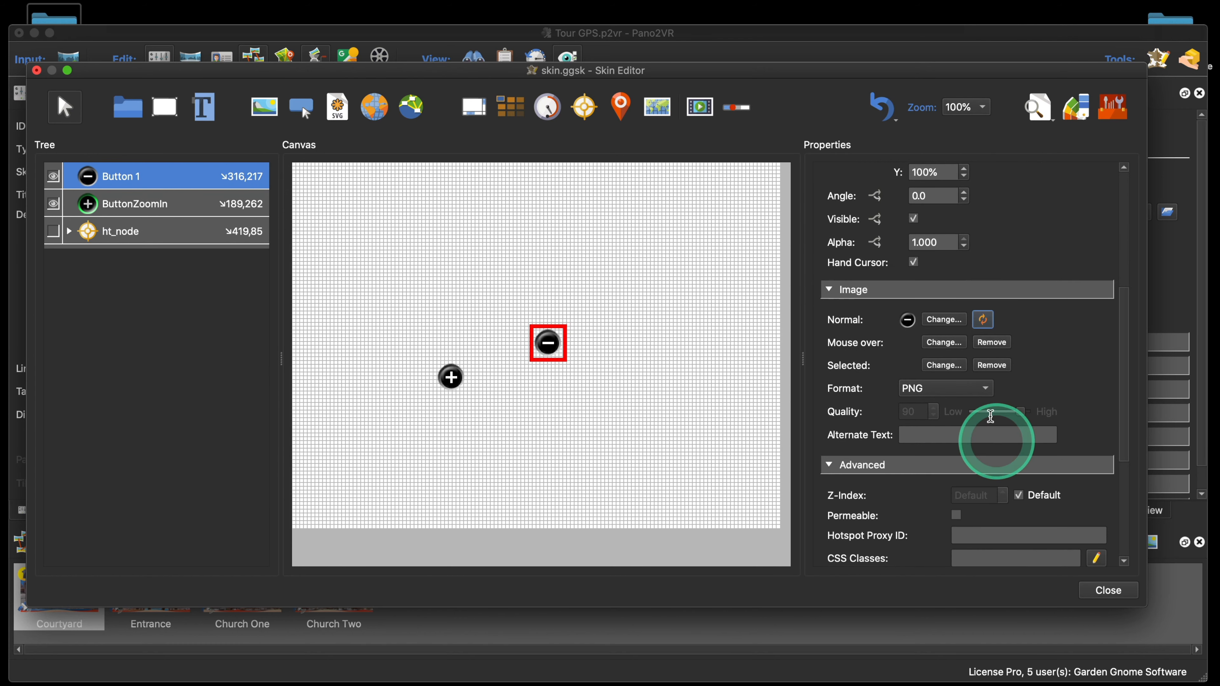
click(942, 343)
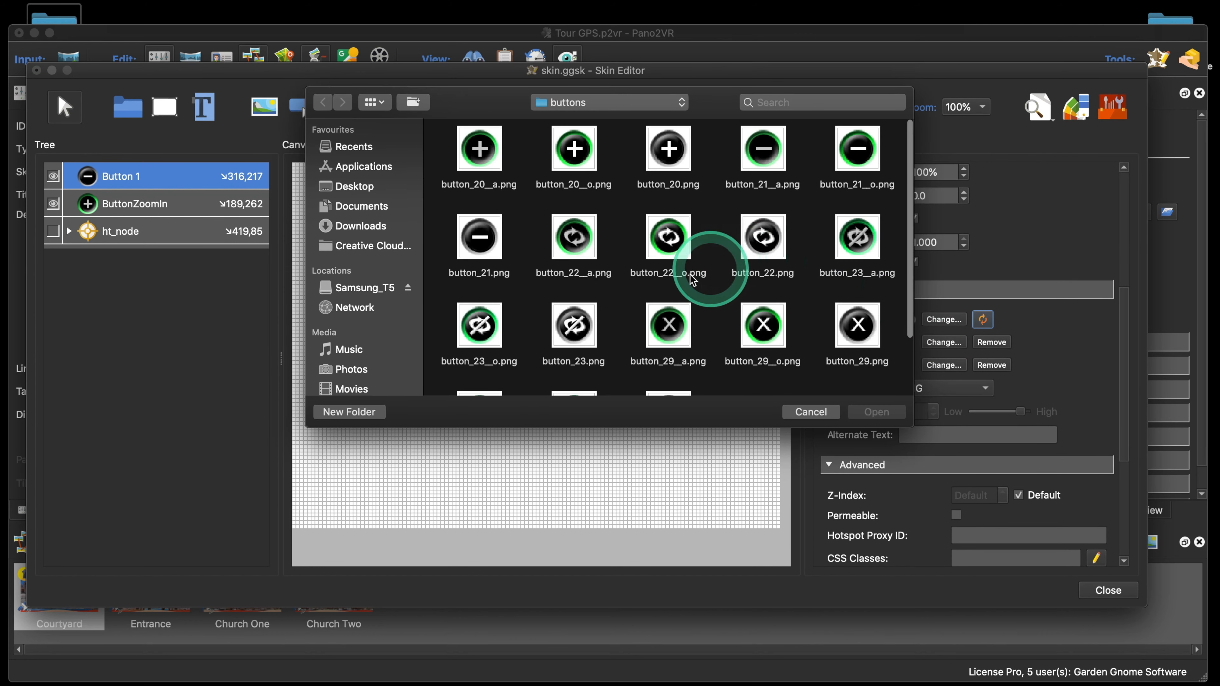
click(858, 159)
click(876, 412)
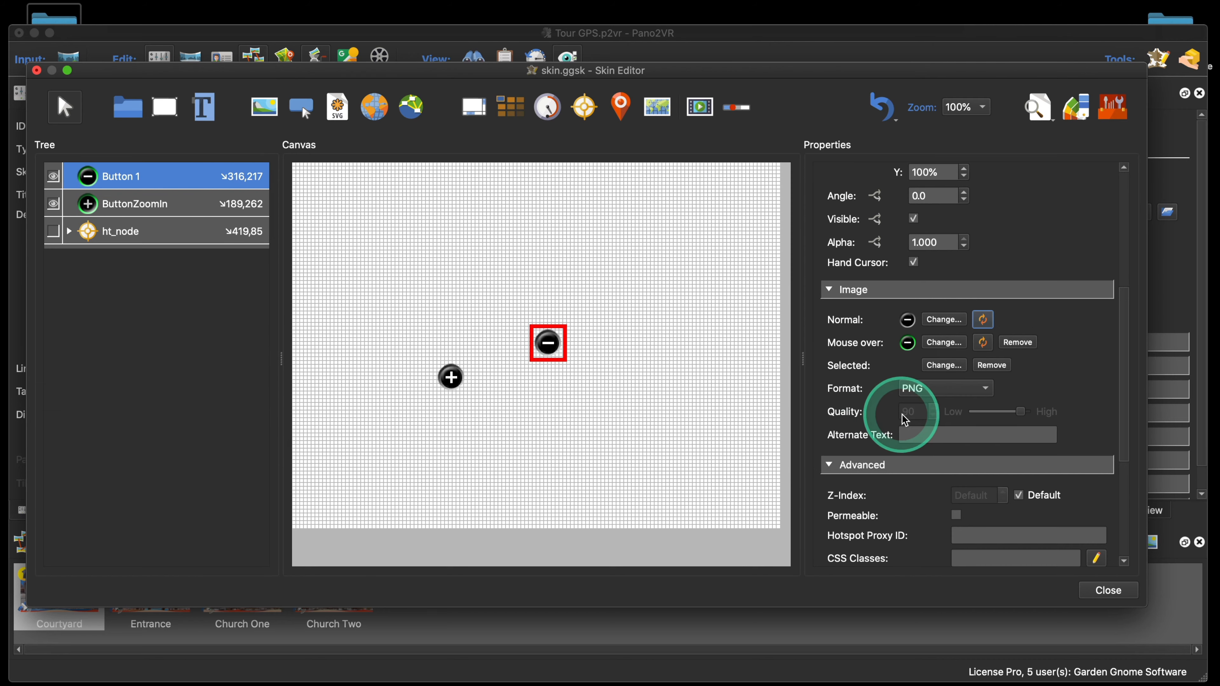
click(944, 365)
click(763, 150)
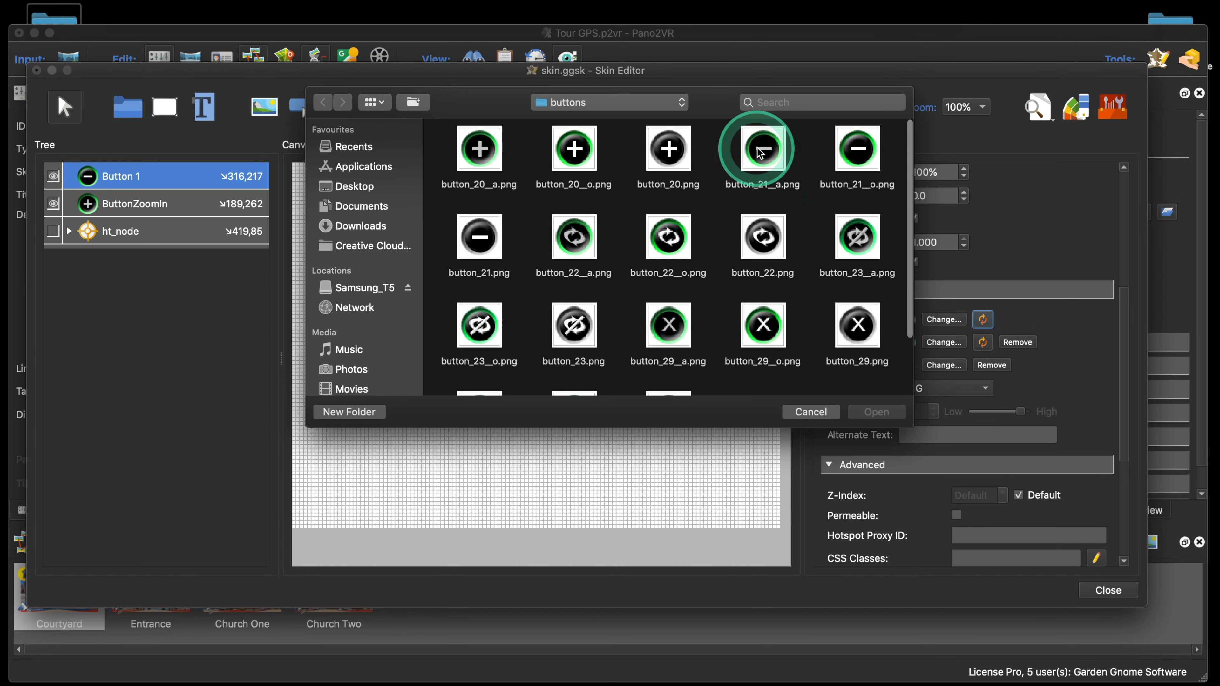
click(864, 415)
- Move the minus button beside the plus button, at about 237, 261, and set its ID to ButtonZoomOut
drag(552, 347, 492, 383)
click(143, 206)
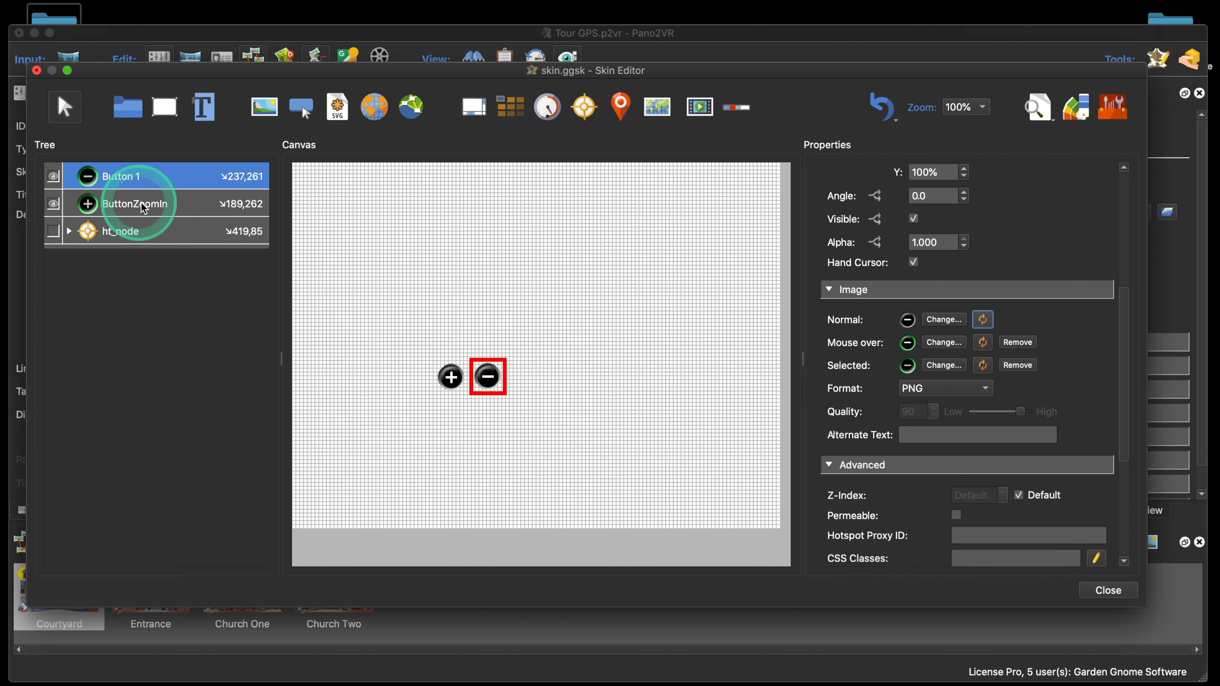
click(133, 206)
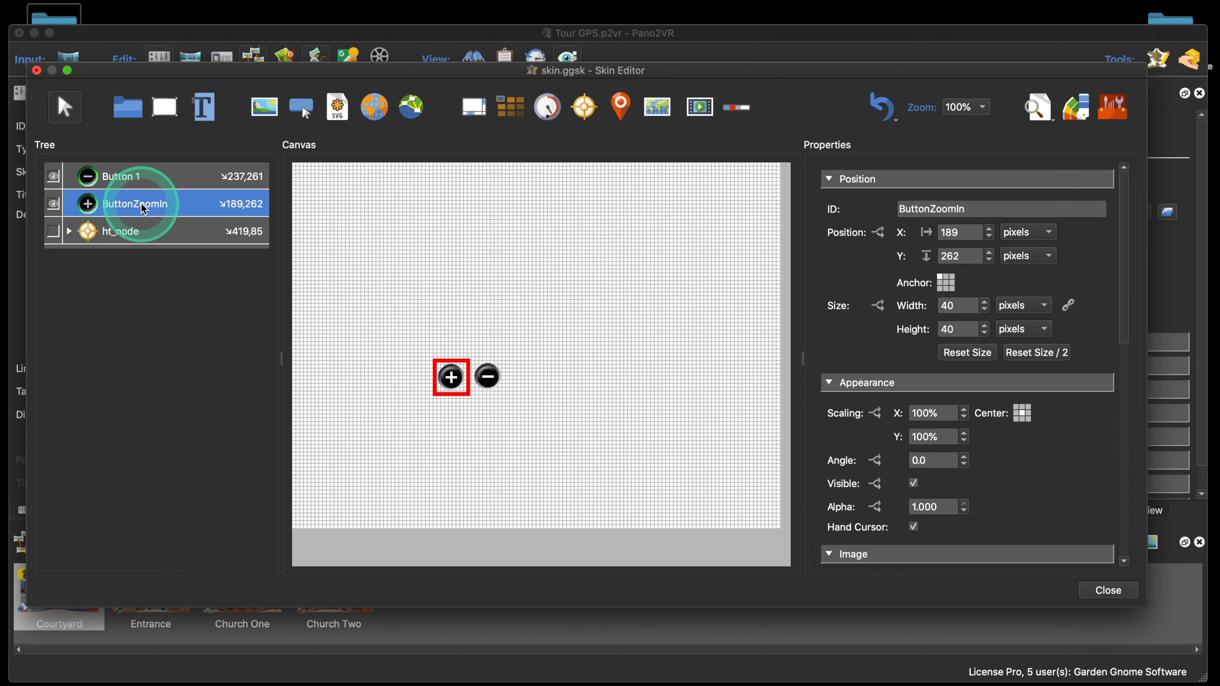
double_click(977, 209)
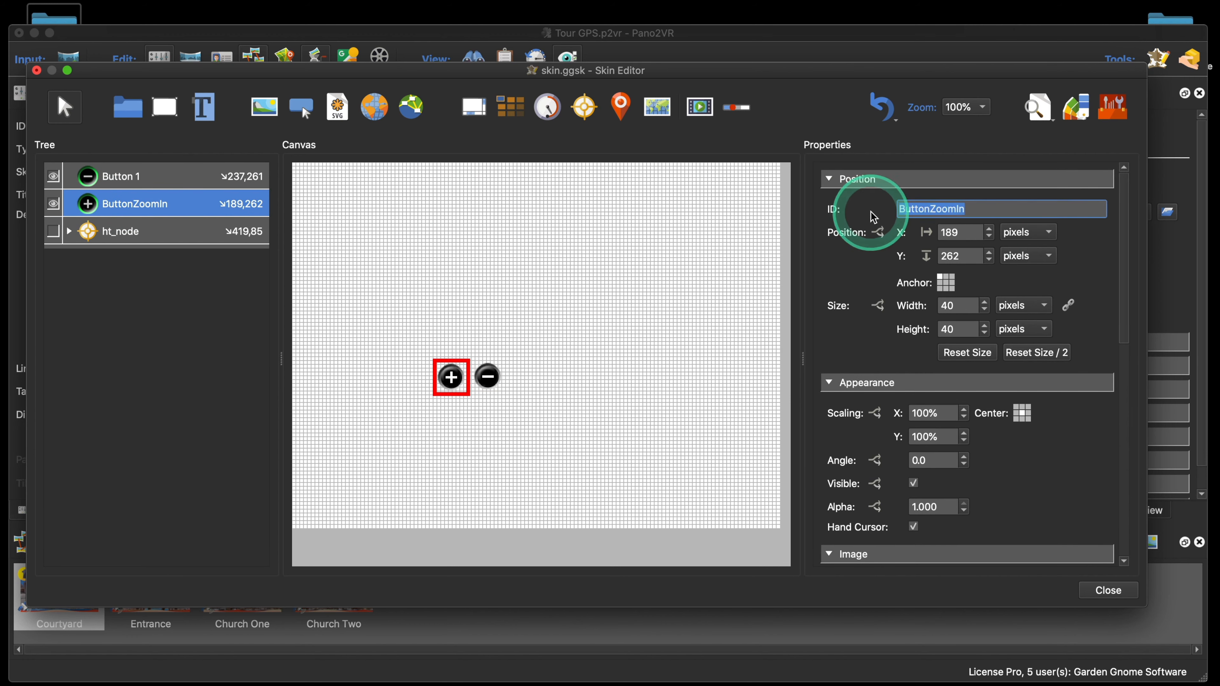
key(super+c)
click(179, 176)
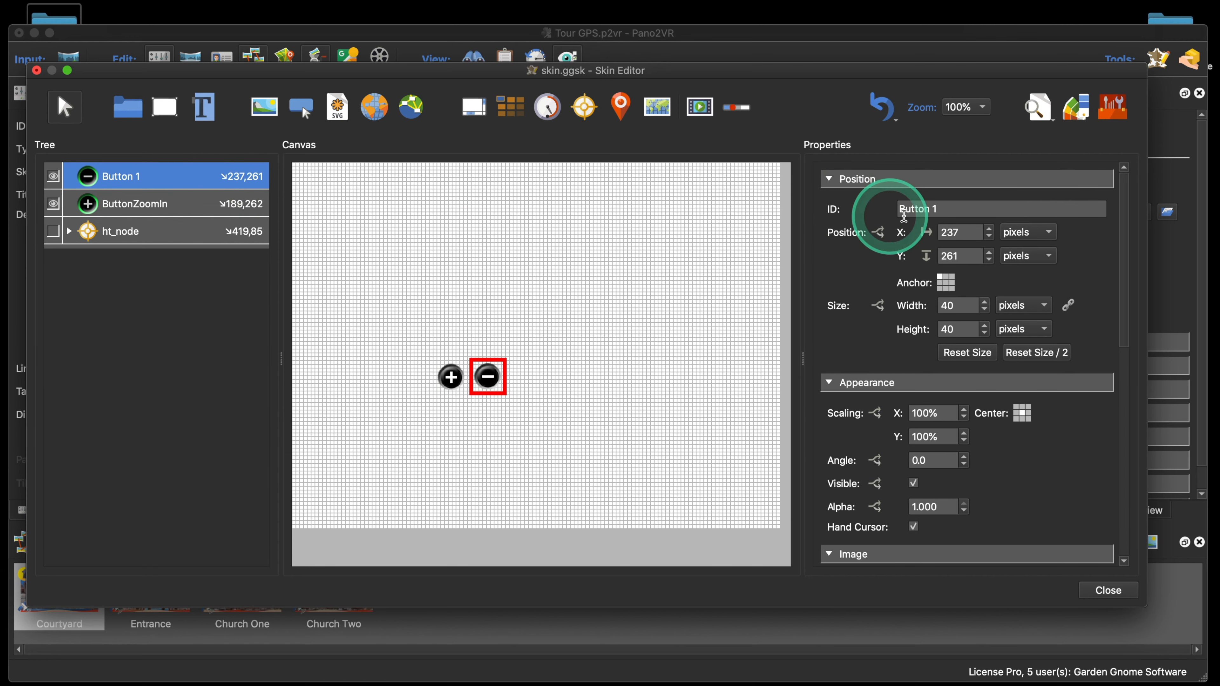
key(super+v)
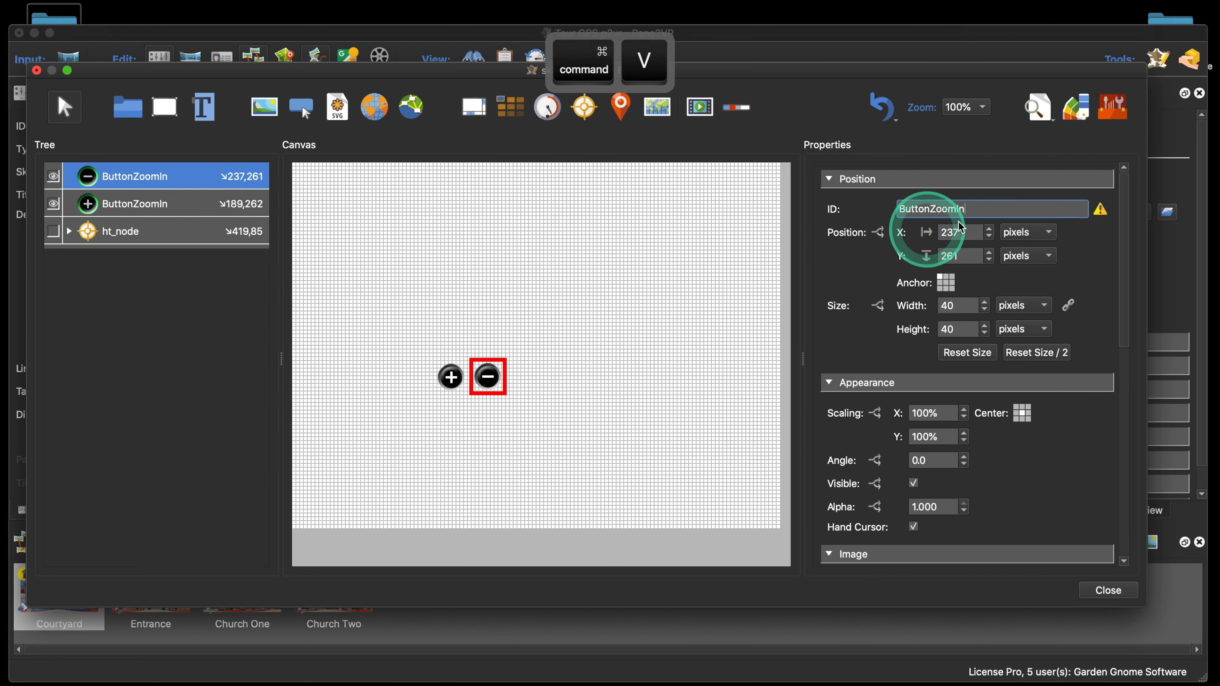
key(BackSpace)
key(BackSpace)
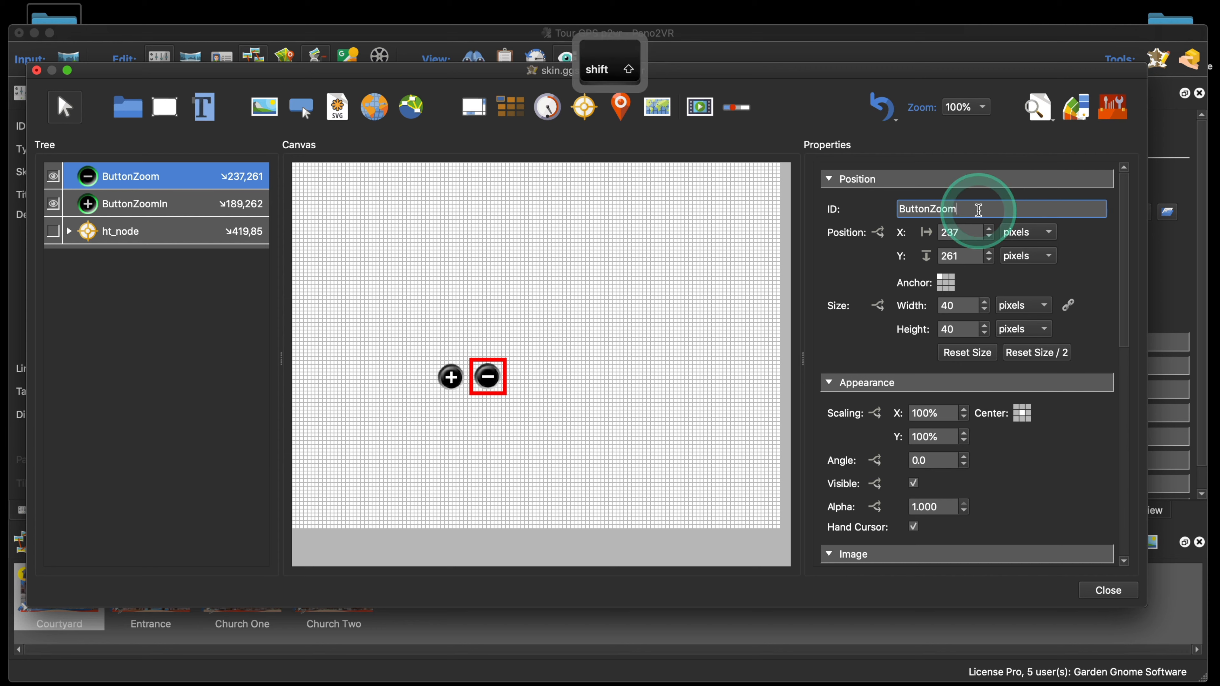
text(Out)
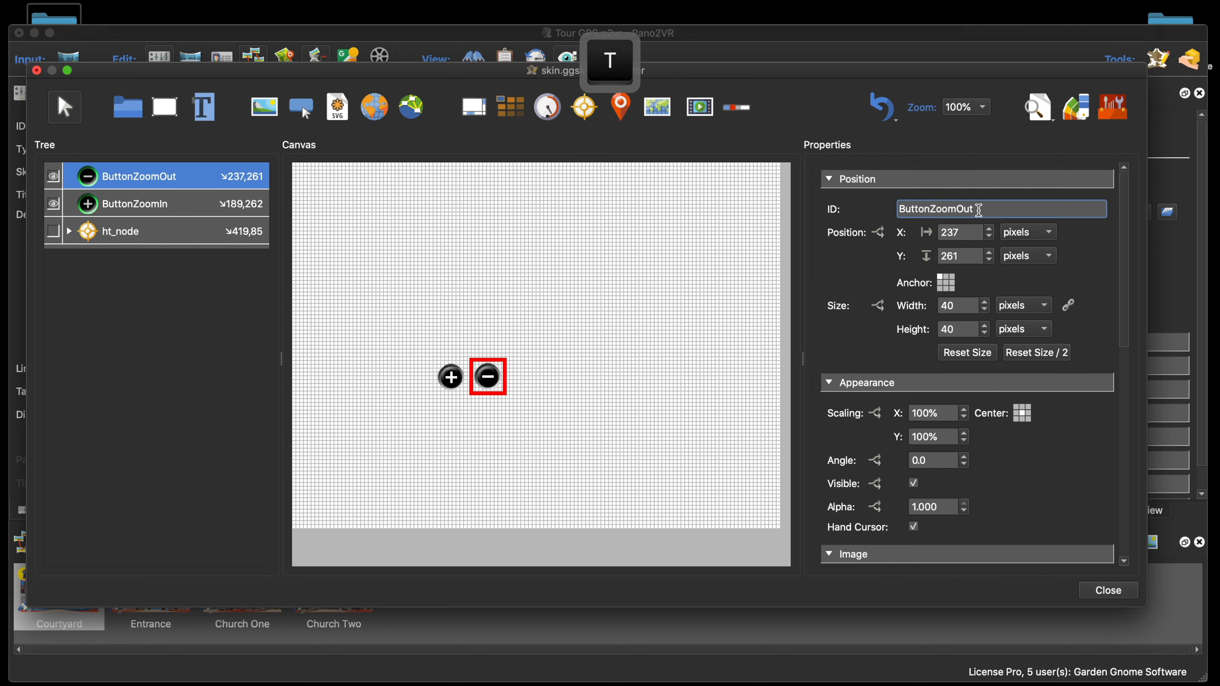
- Copy the Pressed Zoom In action from ButtonZoomIn to ButtonZoomOut
click(123, 206)
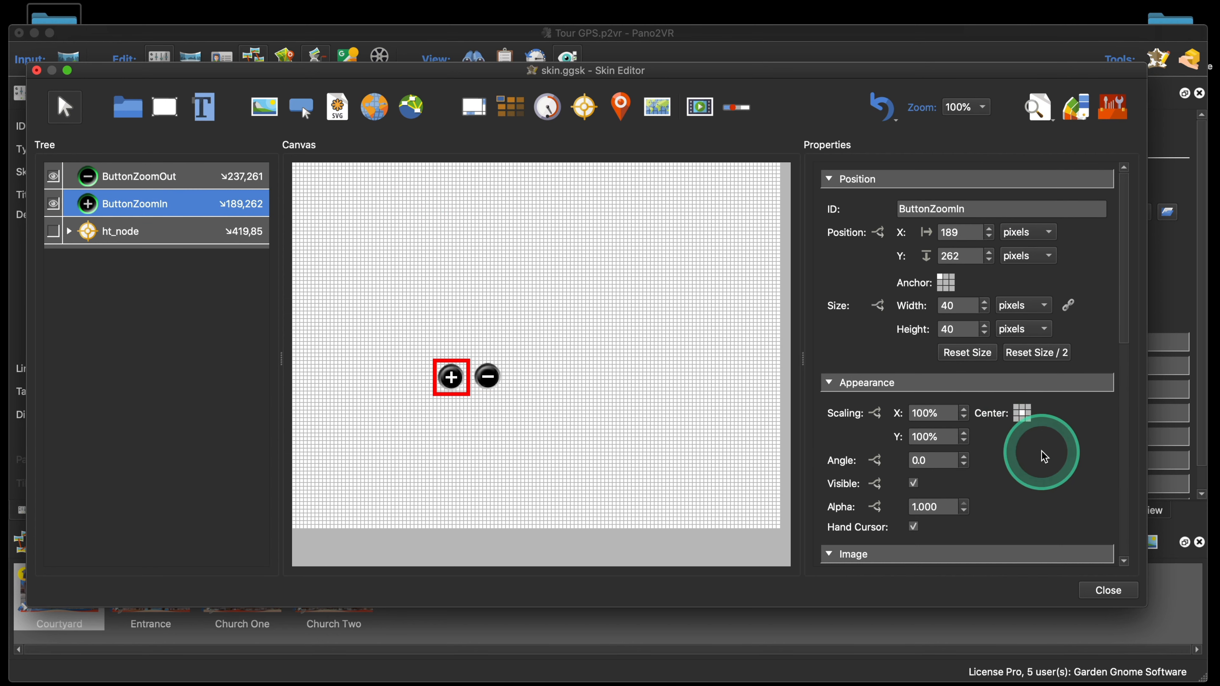
scroll(1044, 456, down, 10)
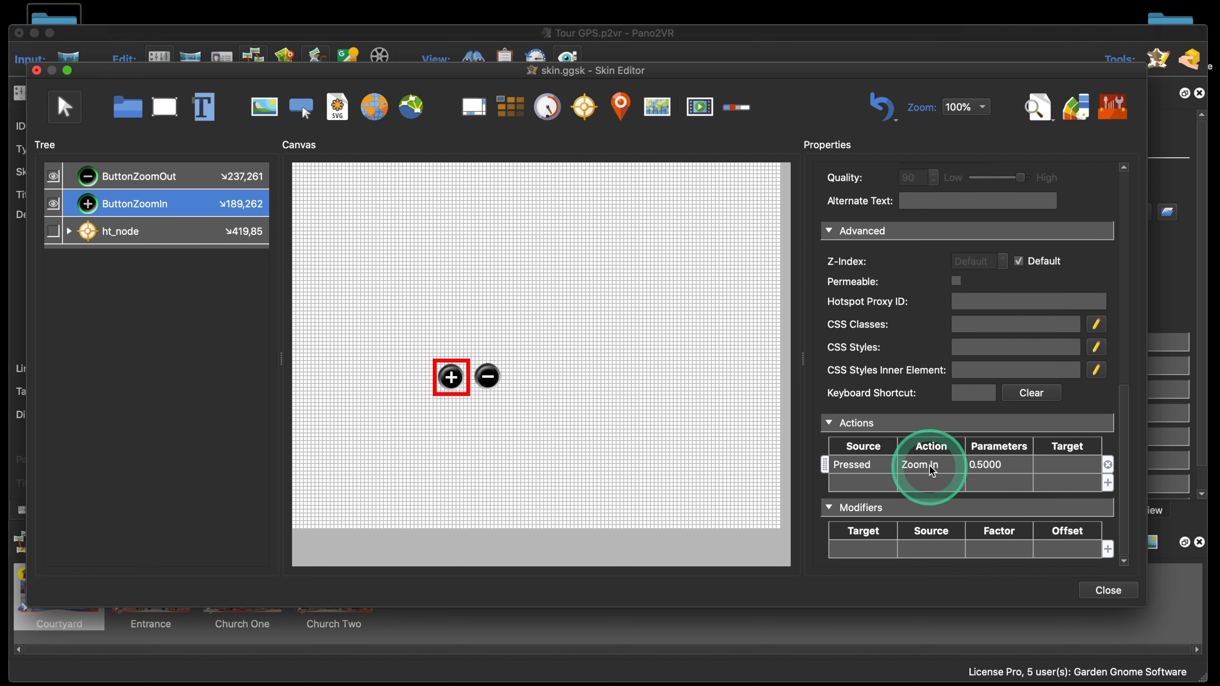
click(932, 470)
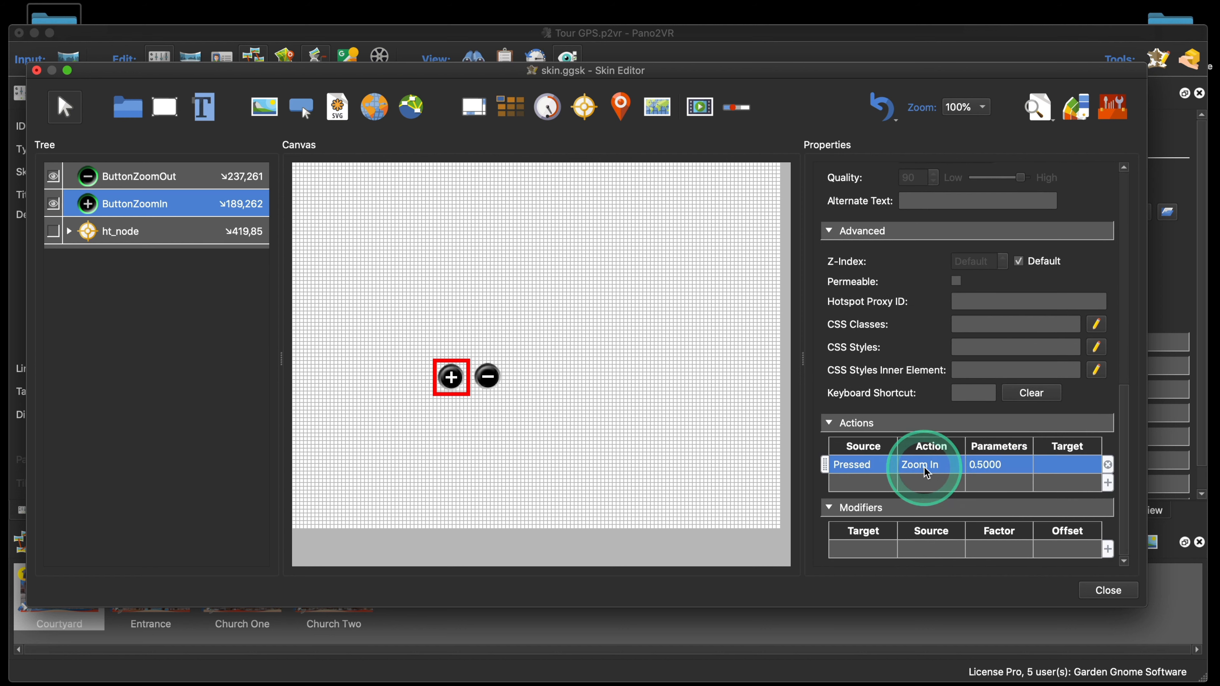
key(super+c)
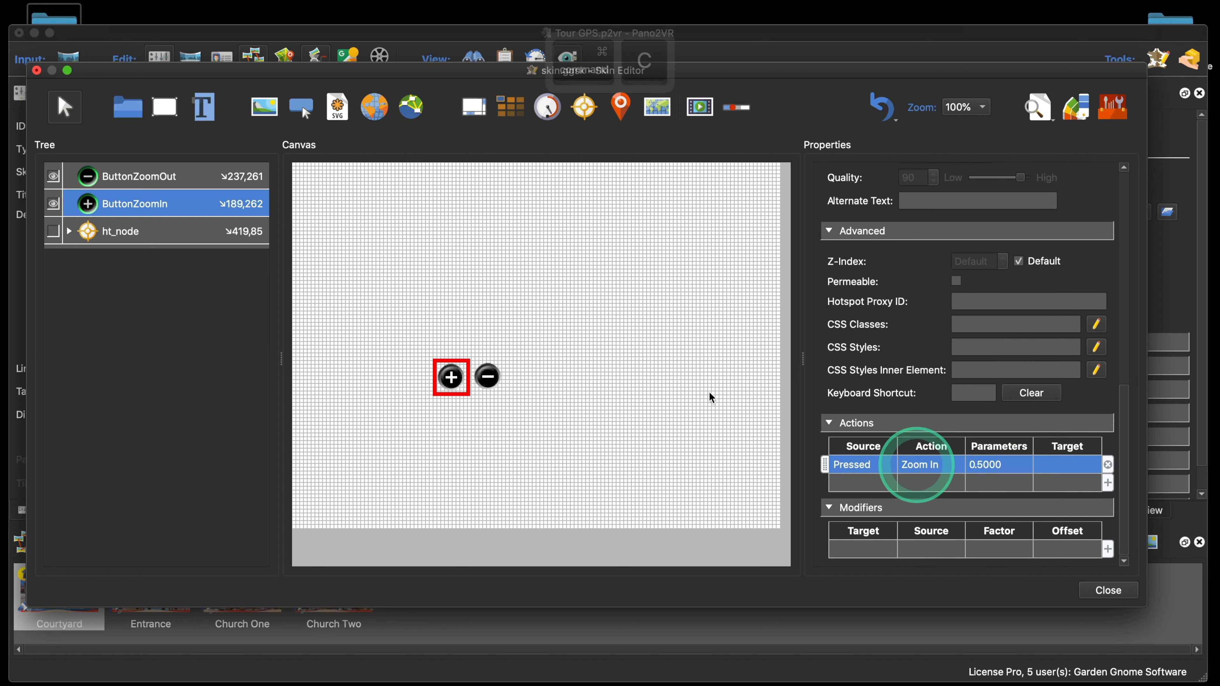
click(140, 179)
key(super+v)
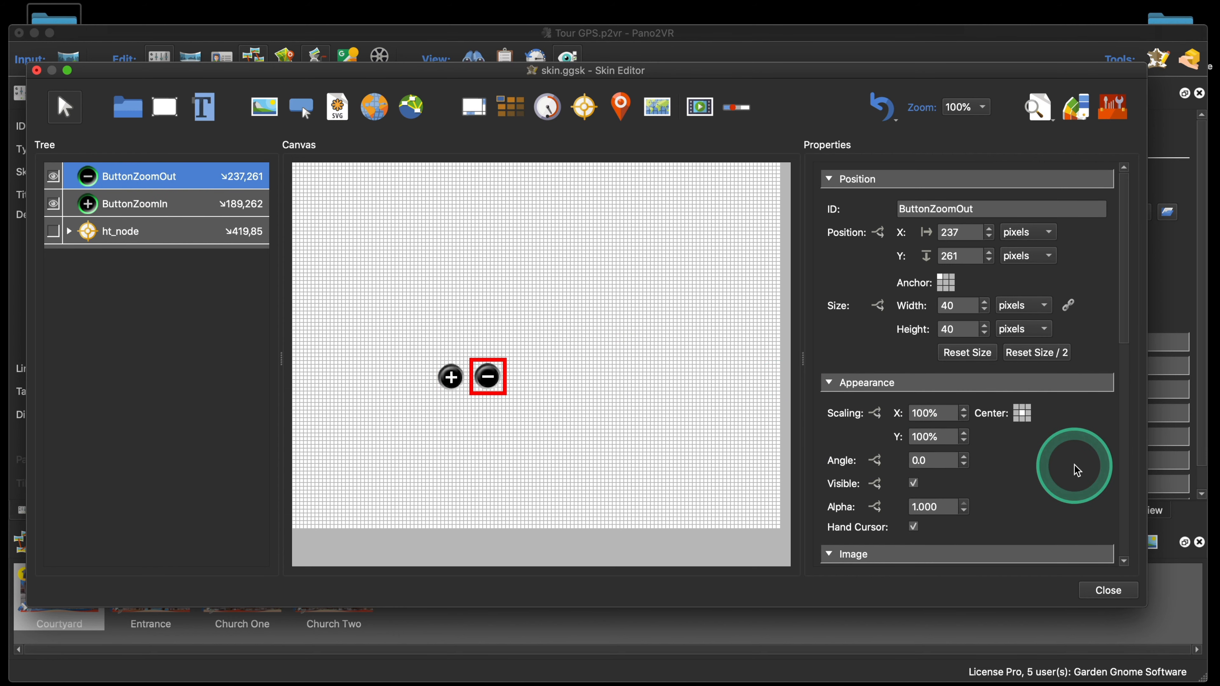
scroll(1076, 465, down, 10)
scroll(1076, 470, down, 2)
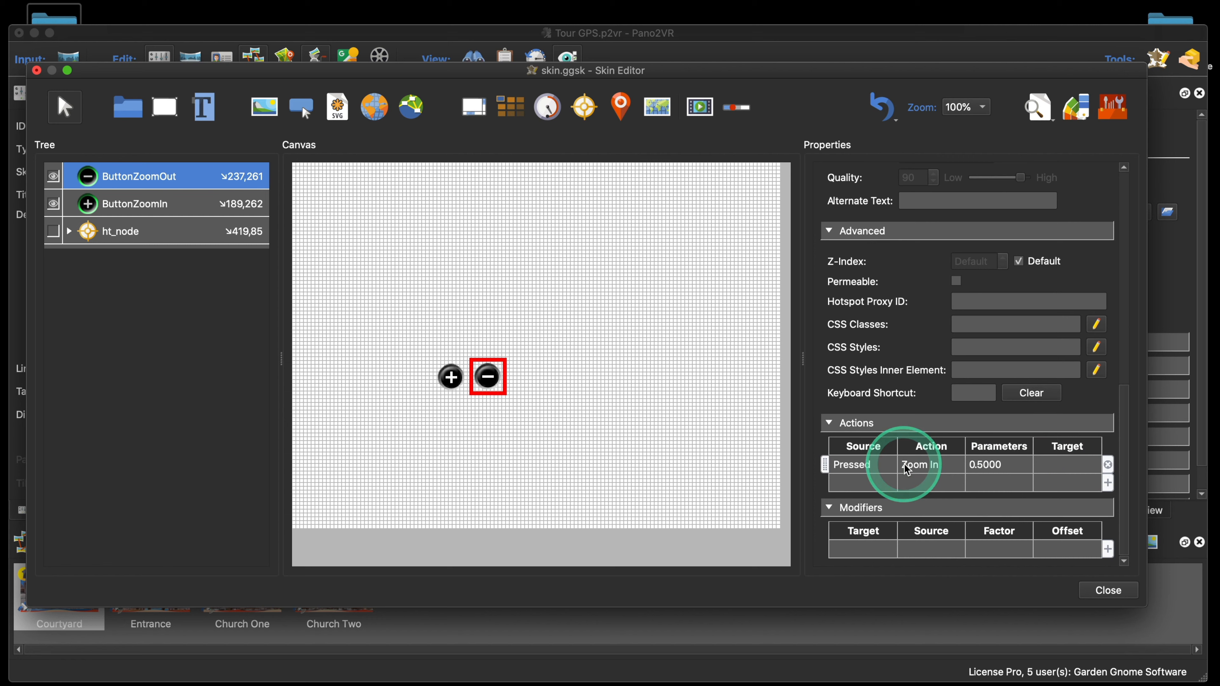
- Change the movement type of ButtonZoomOut's action to Zoom Out
double_click(989, 466)
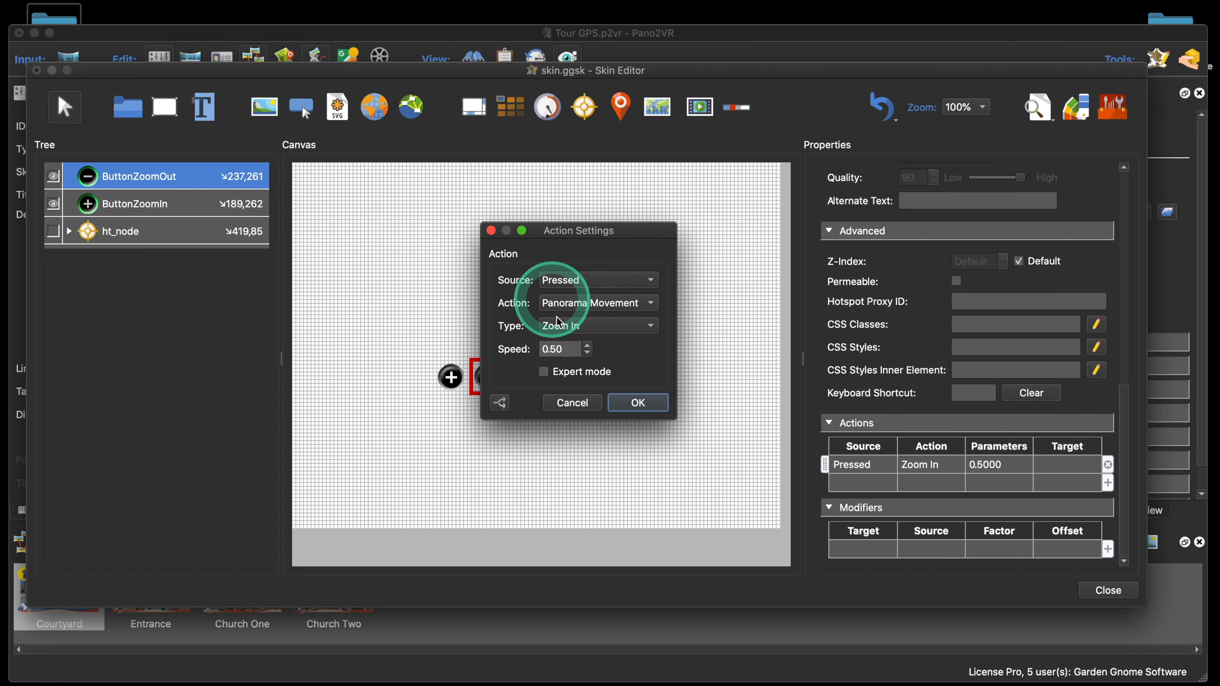
click(573, 331)
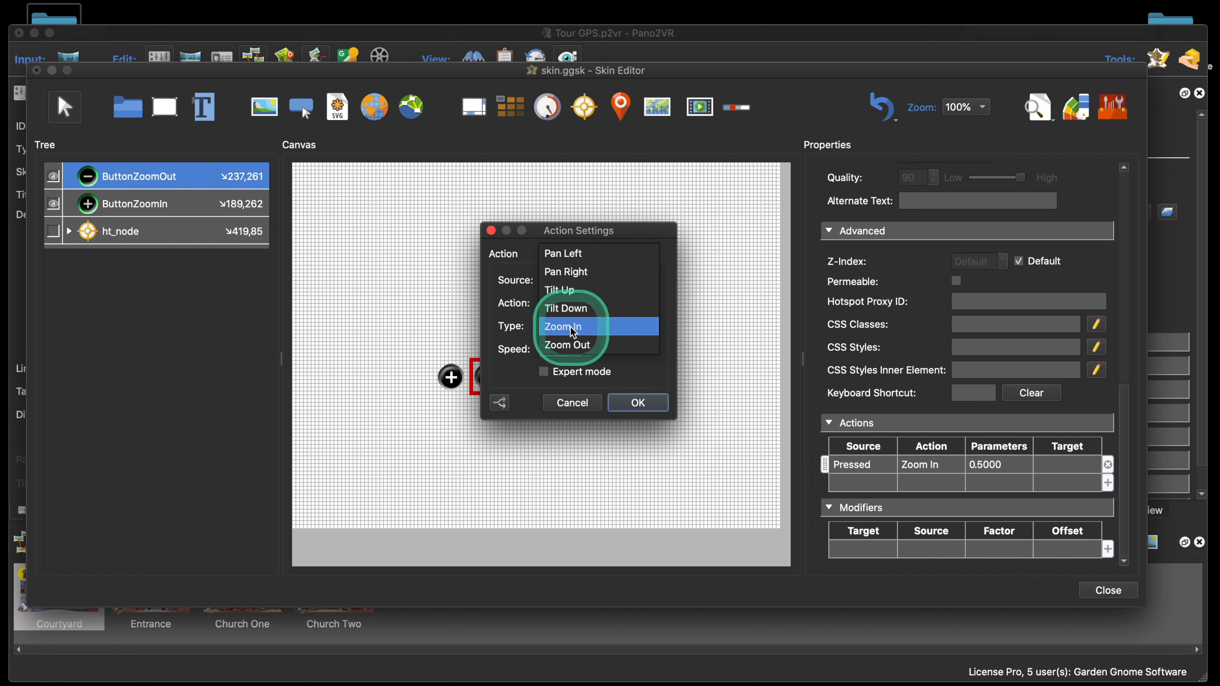
click(569, 345)
click(633, 403)
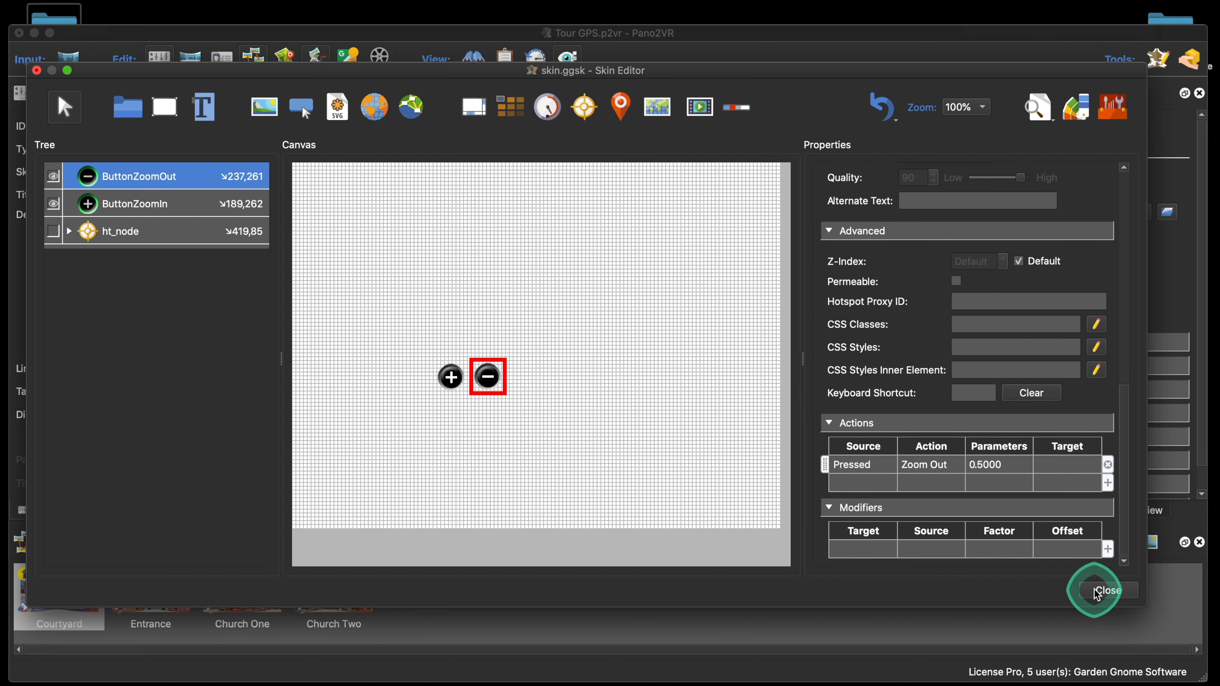
- Close the skin editor, saving the skin, and regenerate the tour output with the zoom-out button
click(1105, 590)
click(706, 352)
click(1005, 292)
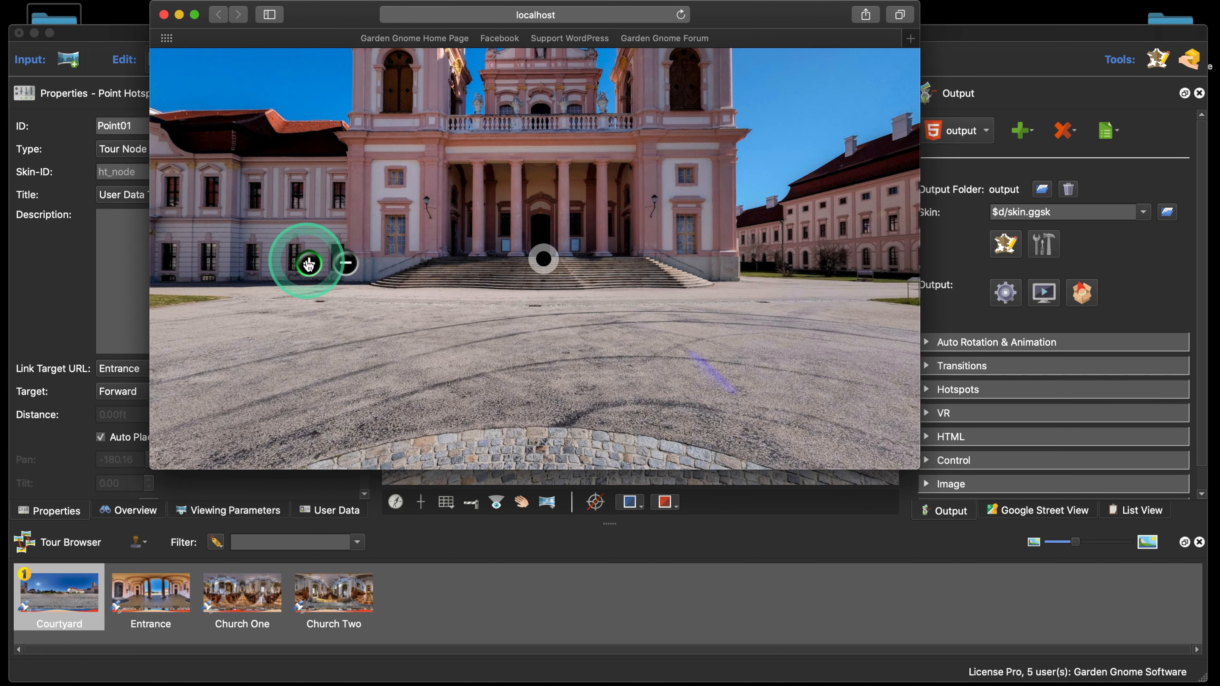
- Test zooming in and out with the plus and minus buttons in the browser and close the browser window
click(309, 263)
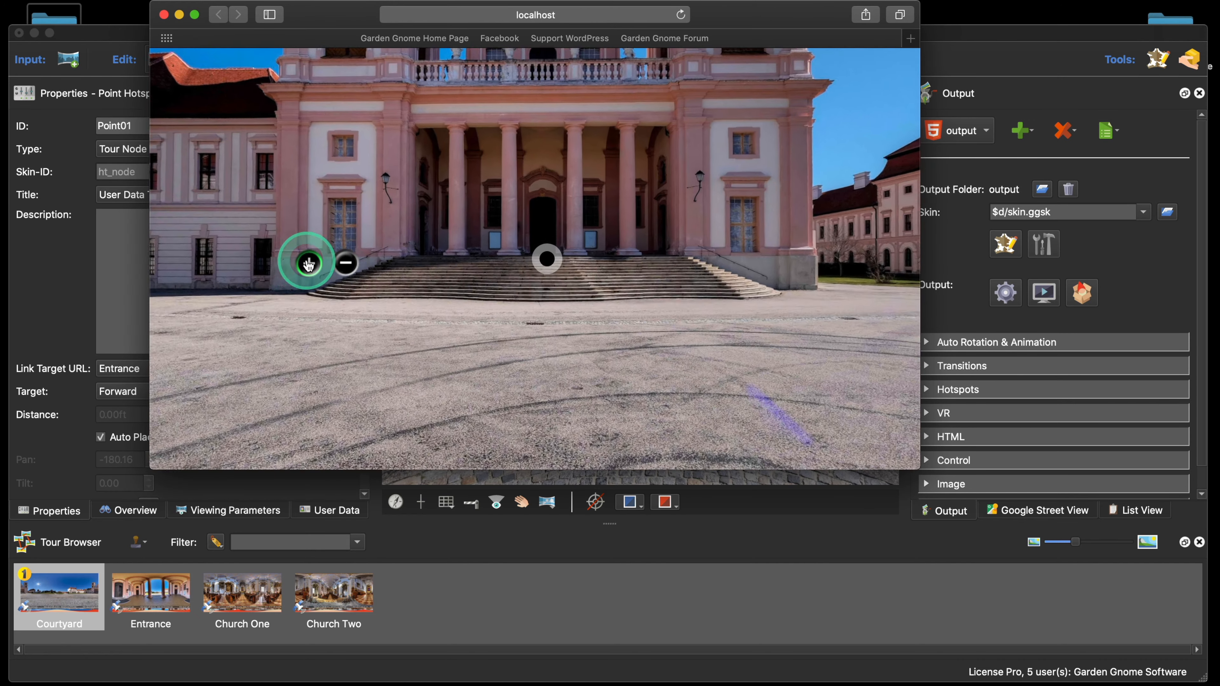
click(342, 263)
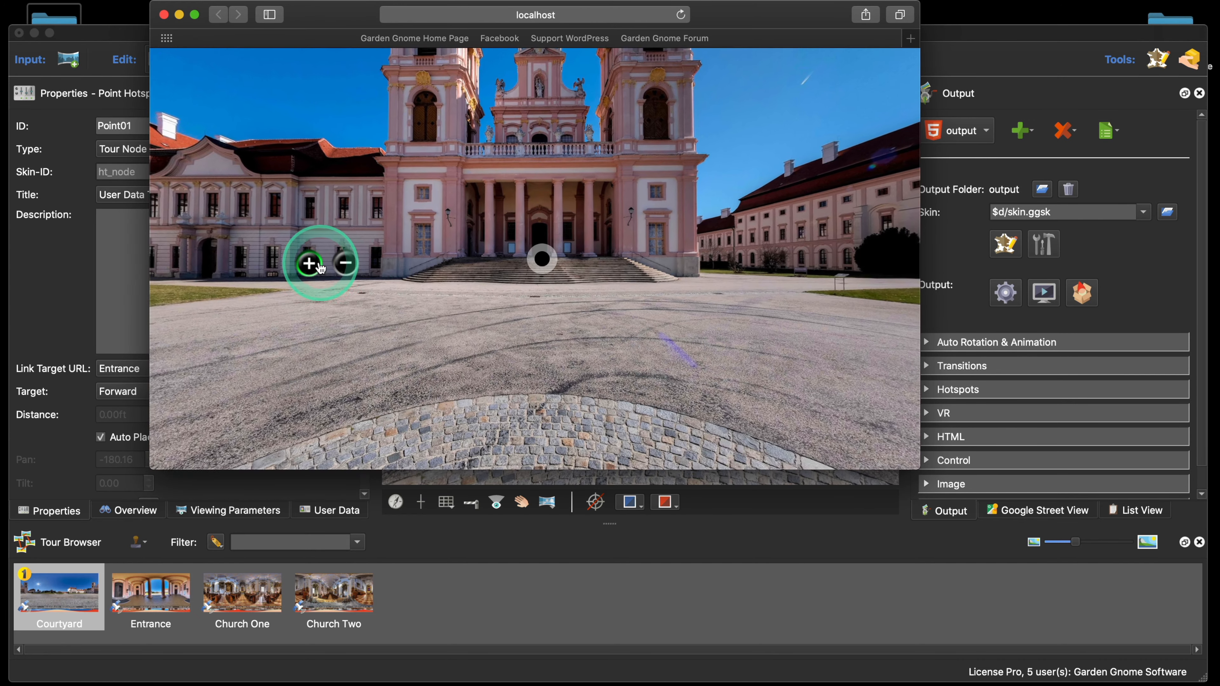
click(320, 265)
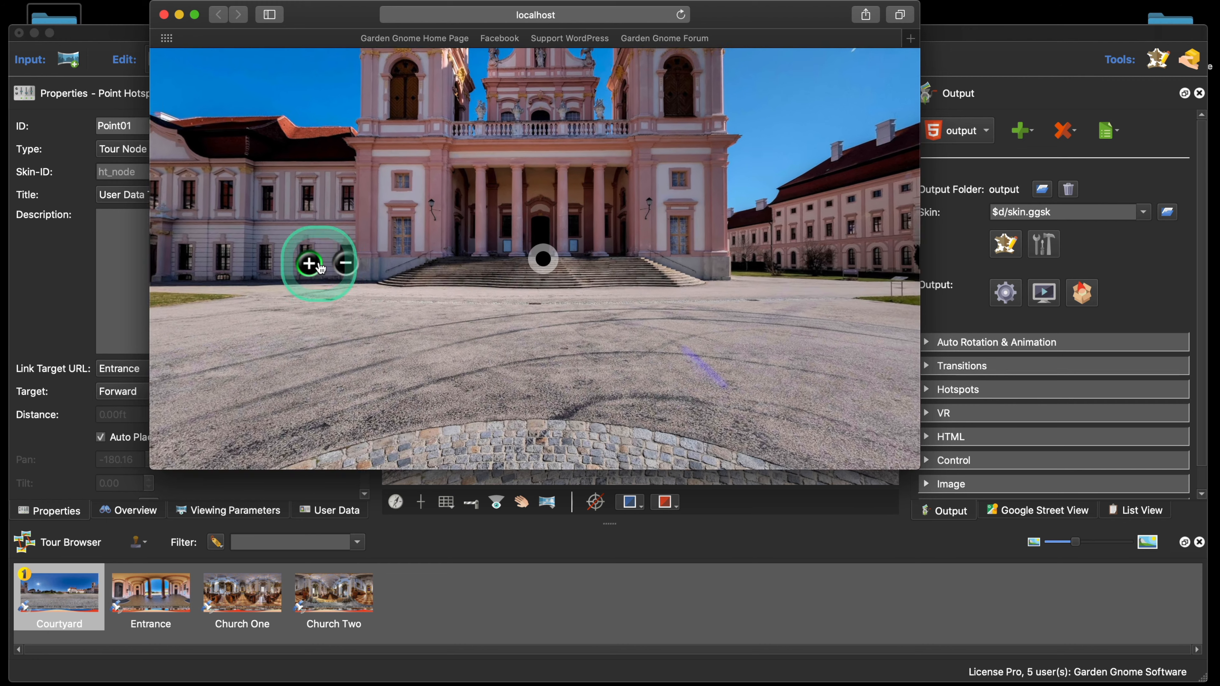
click(164, 15)
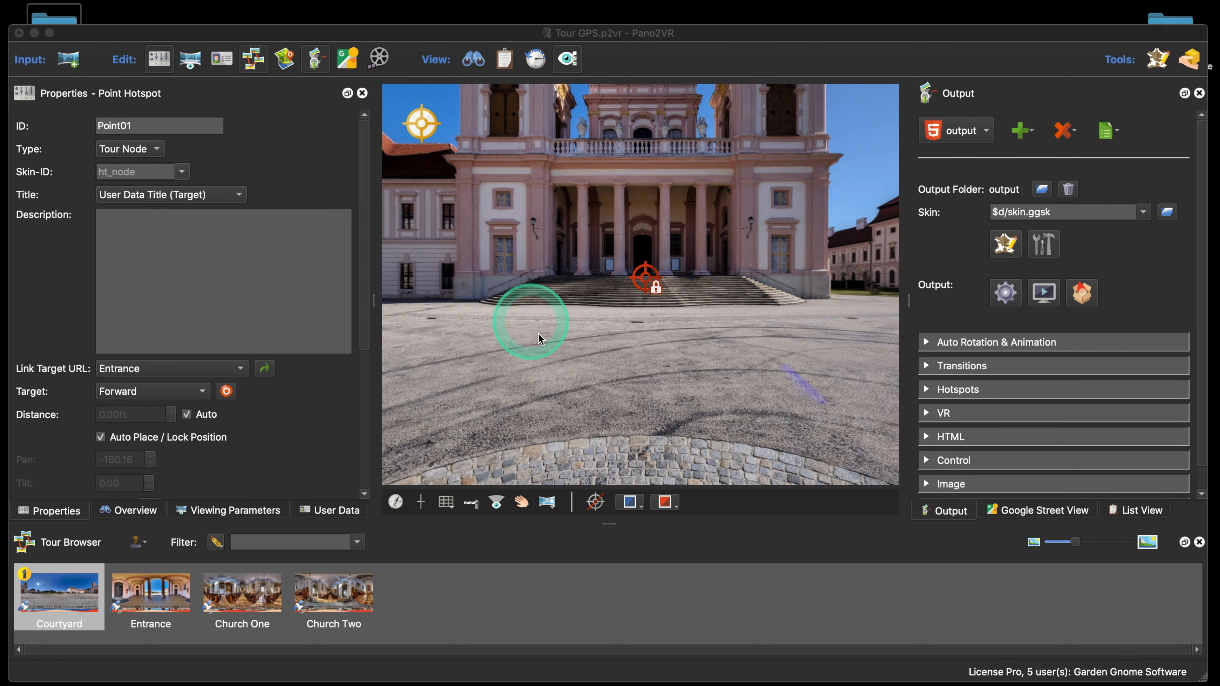
- Reopen the skin for editing, add a button using button_22.png from the buttons folder, and move it to about 379, 221
click(1005, 244)
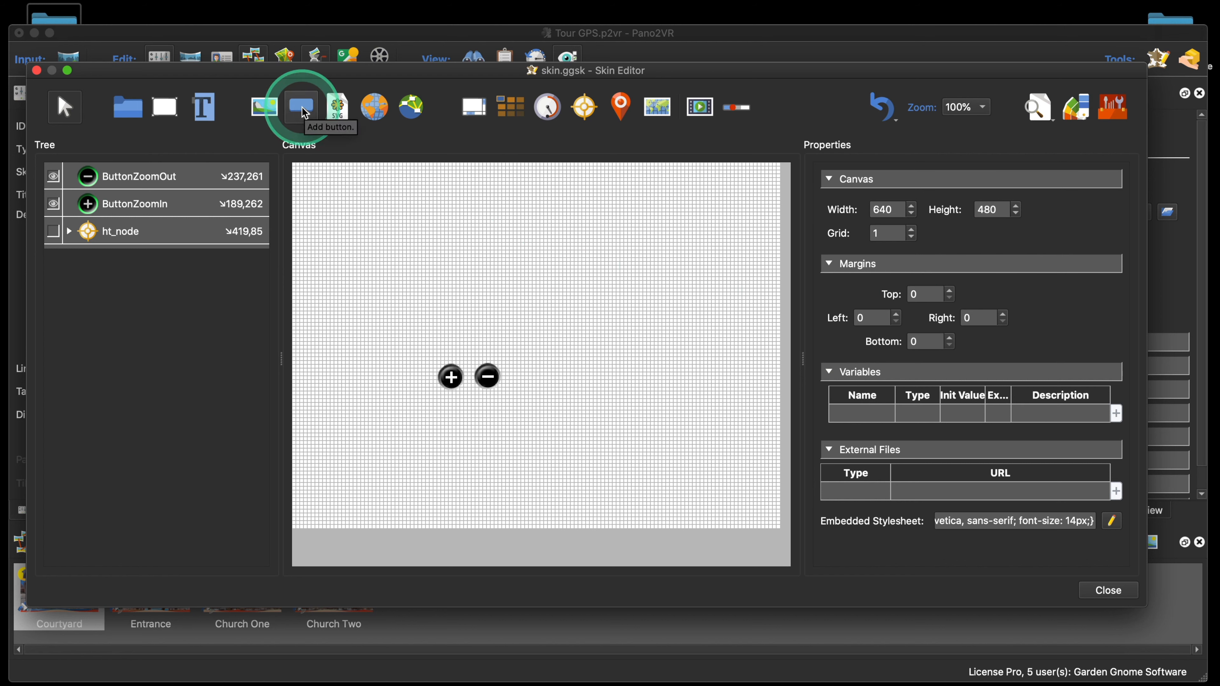
click(302, 107)
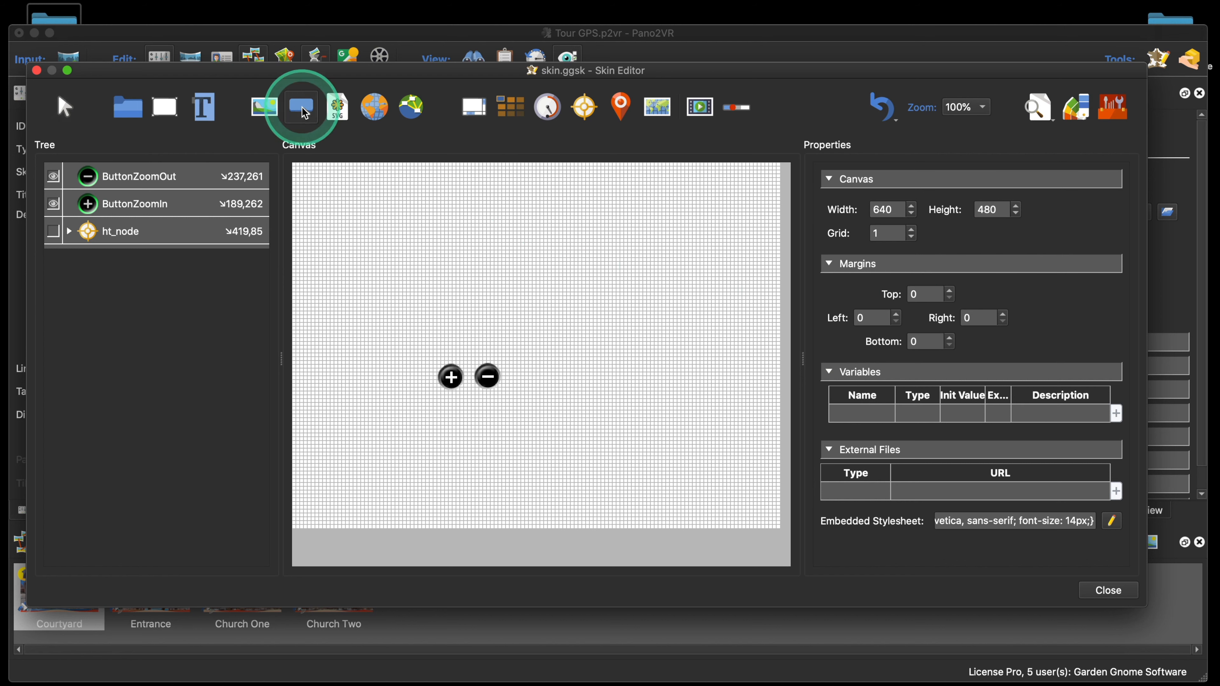
click(600, 288)
double_click(469, 150)
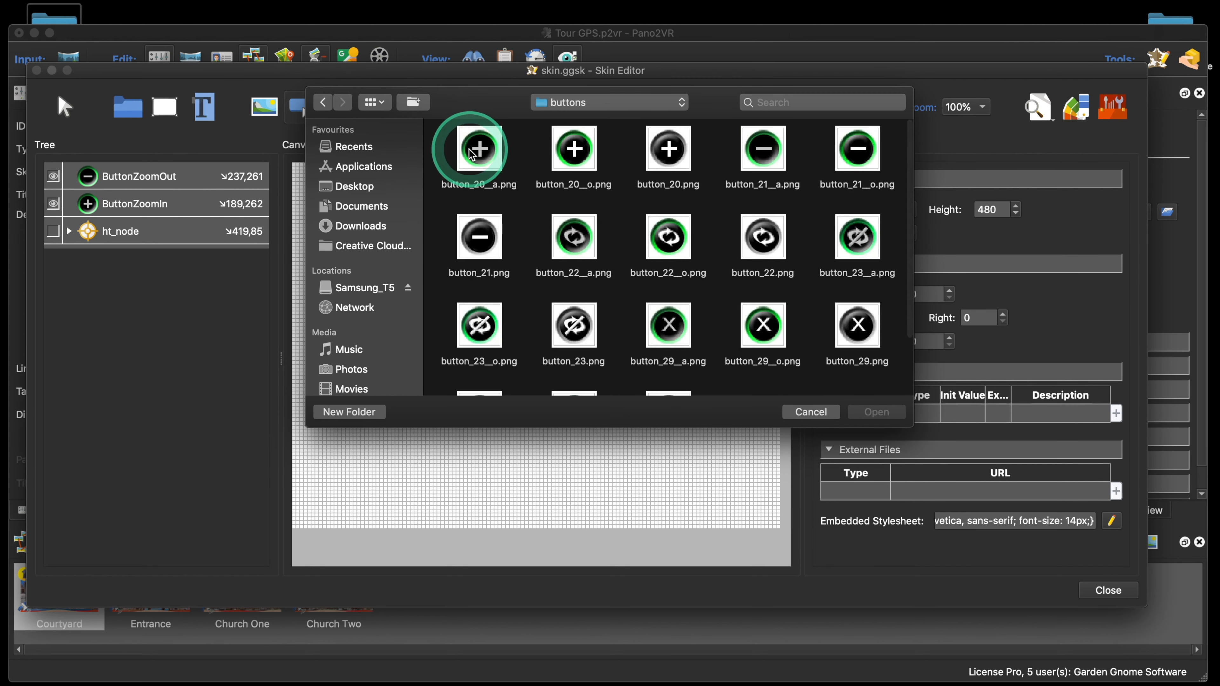
click(569, 178)
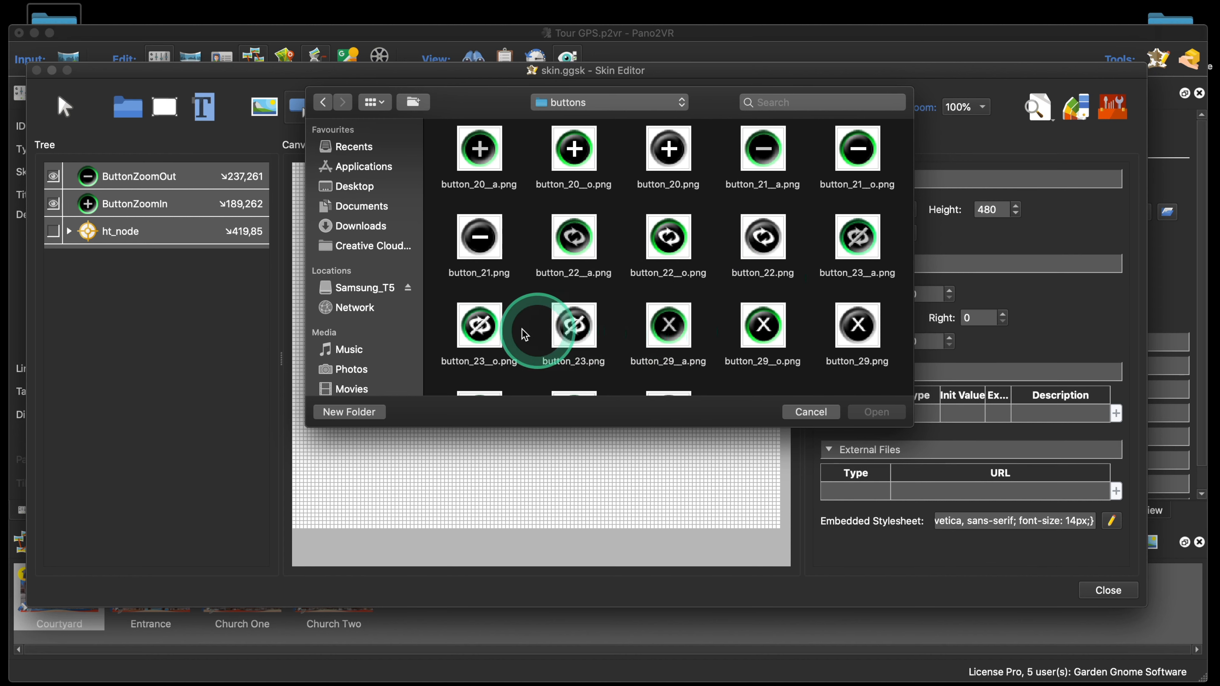
click(762, 247)
click(877, 412)
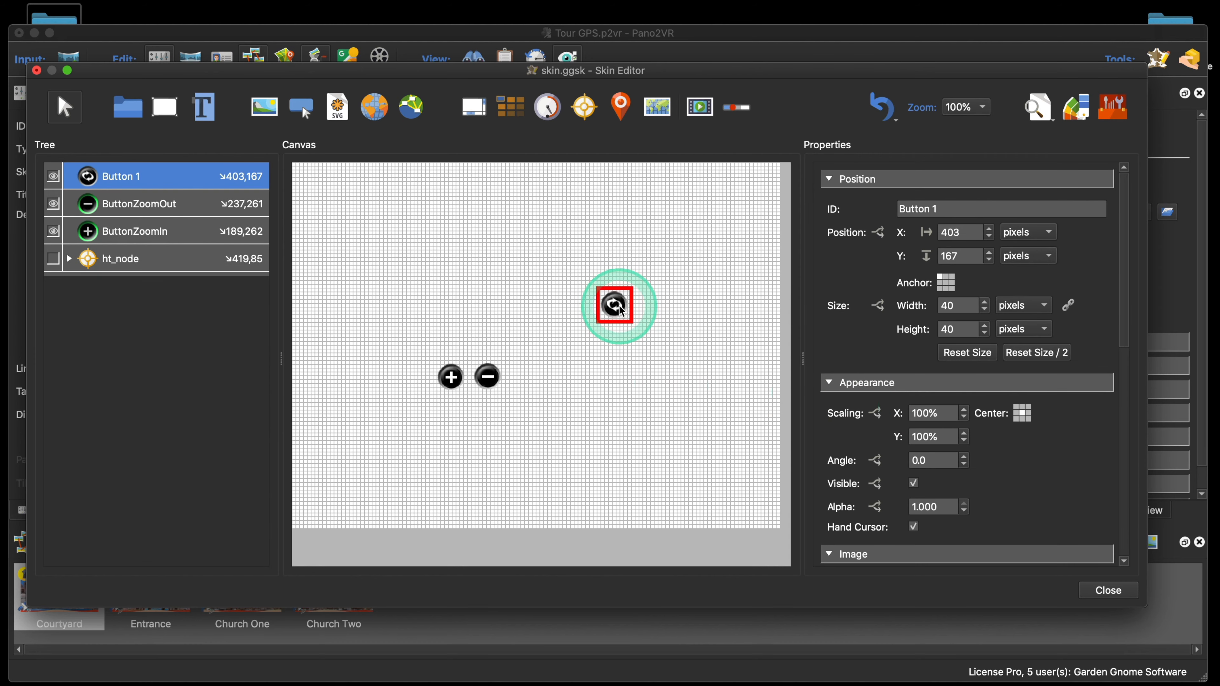
drag(622, 310, 603, 351)
scroll(1000, 423, down, 5)
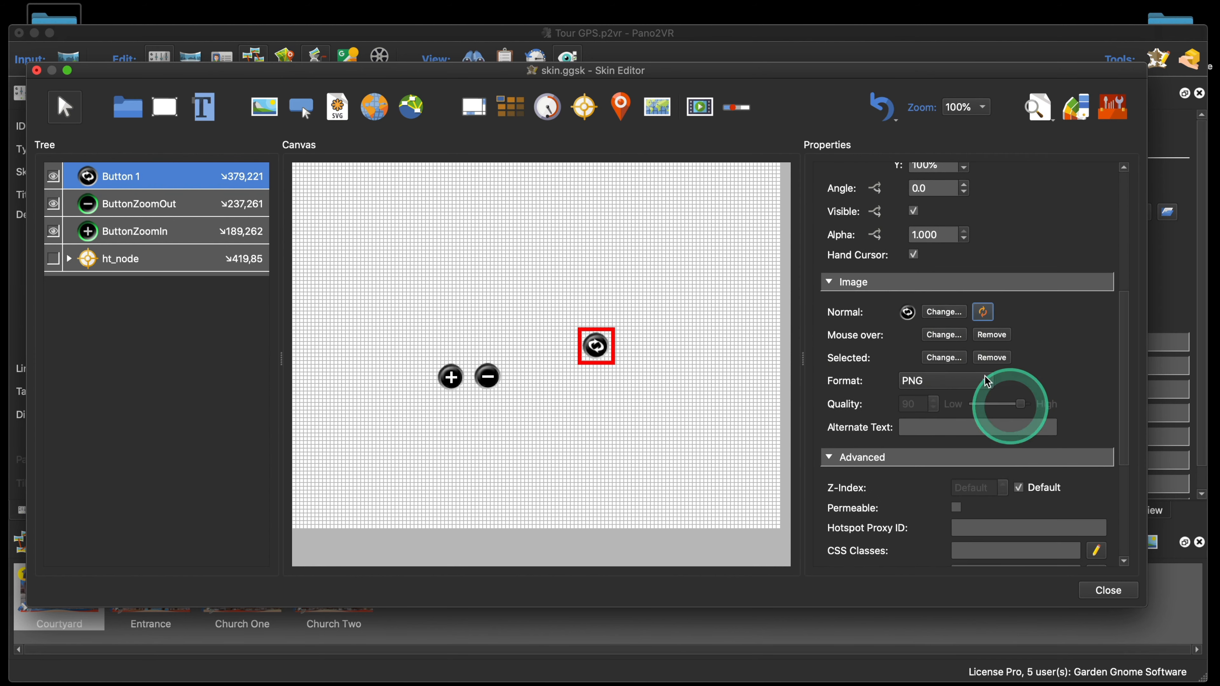
- Give Button 1 the mouse-over image button_22__o.png and selected image button_22__a.png, and move it to about 328, 249
click(944, 334)
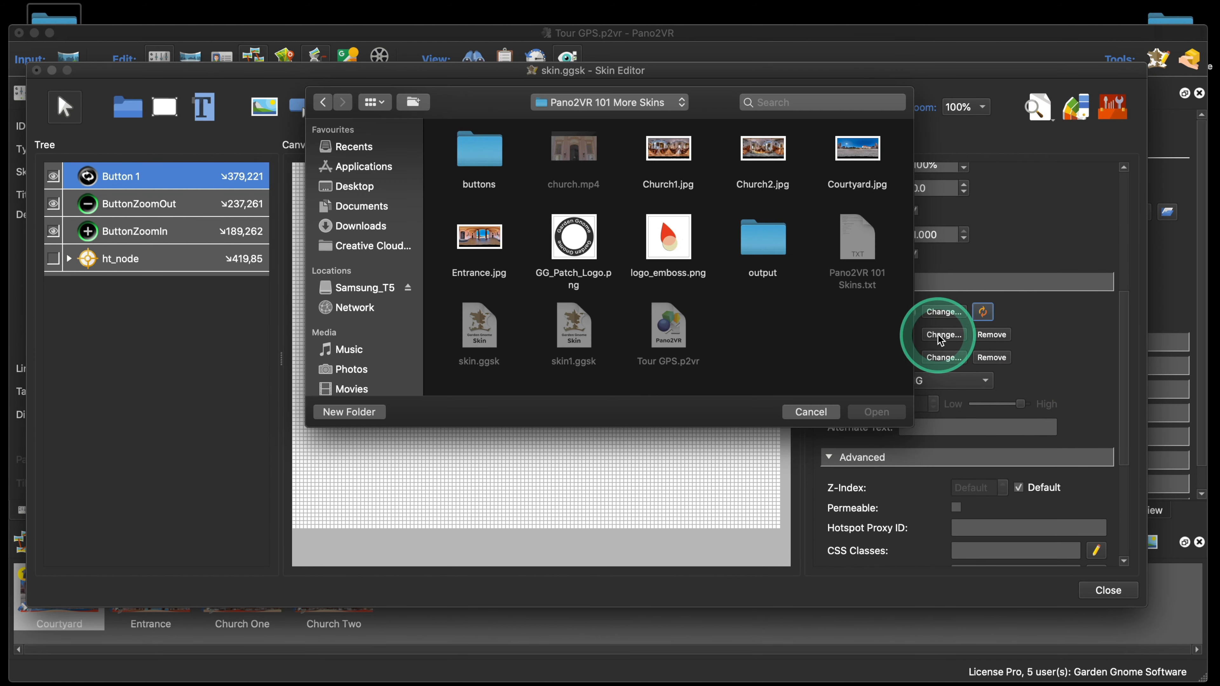
double_click(487, 169)
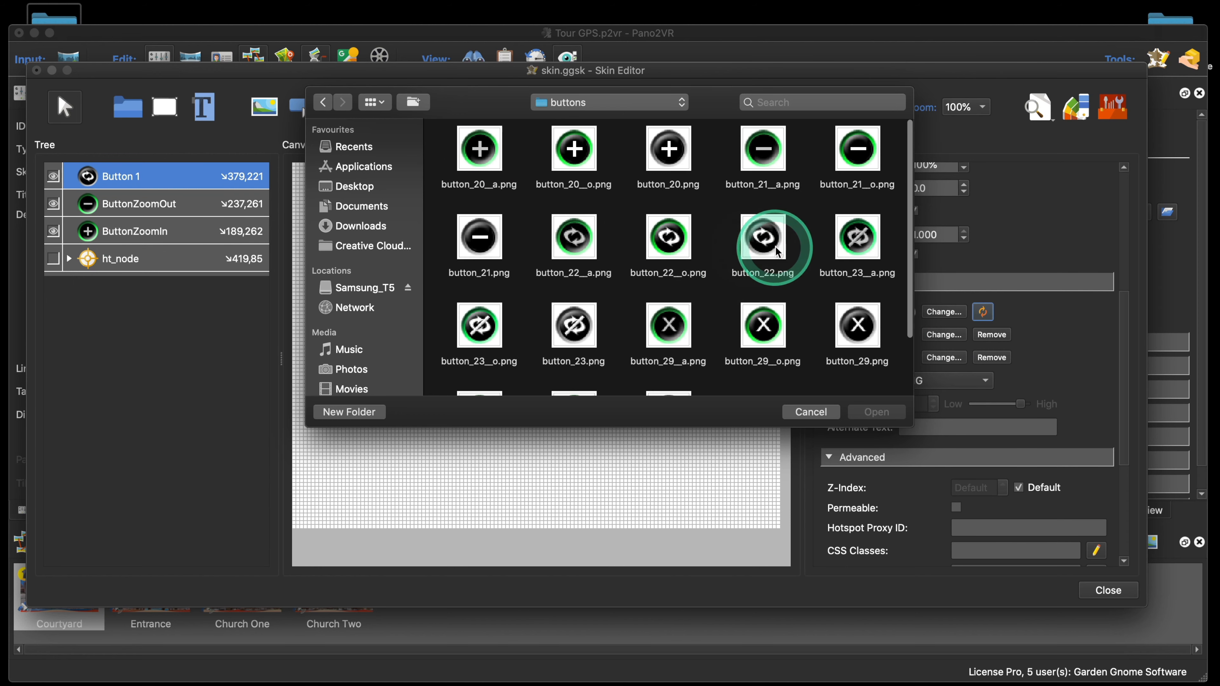
click(688, 248)
click(877, 412)
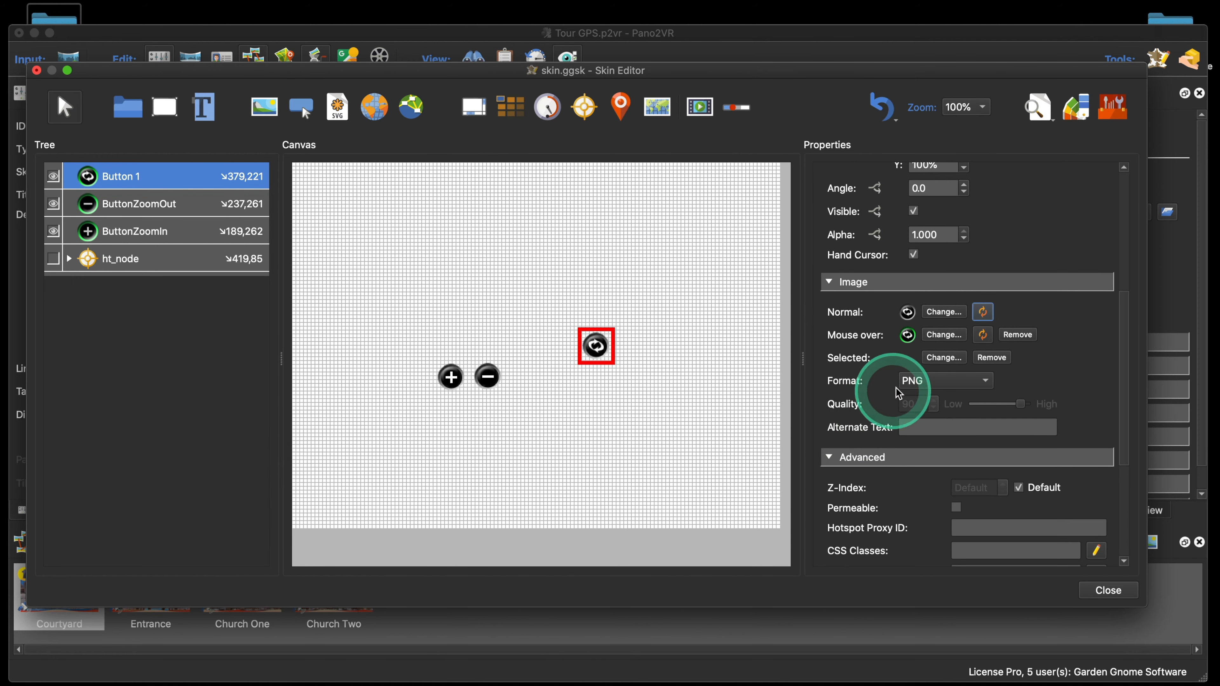
click(944, 358)
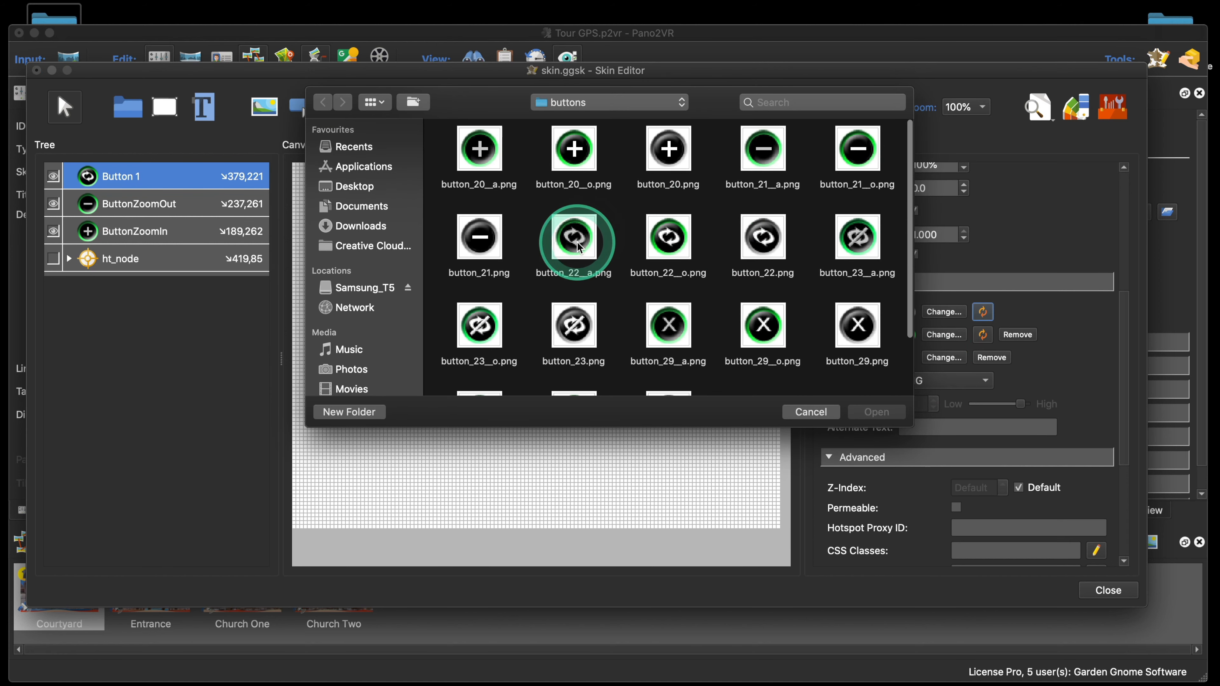
click(579, 248)
click(874, 411)
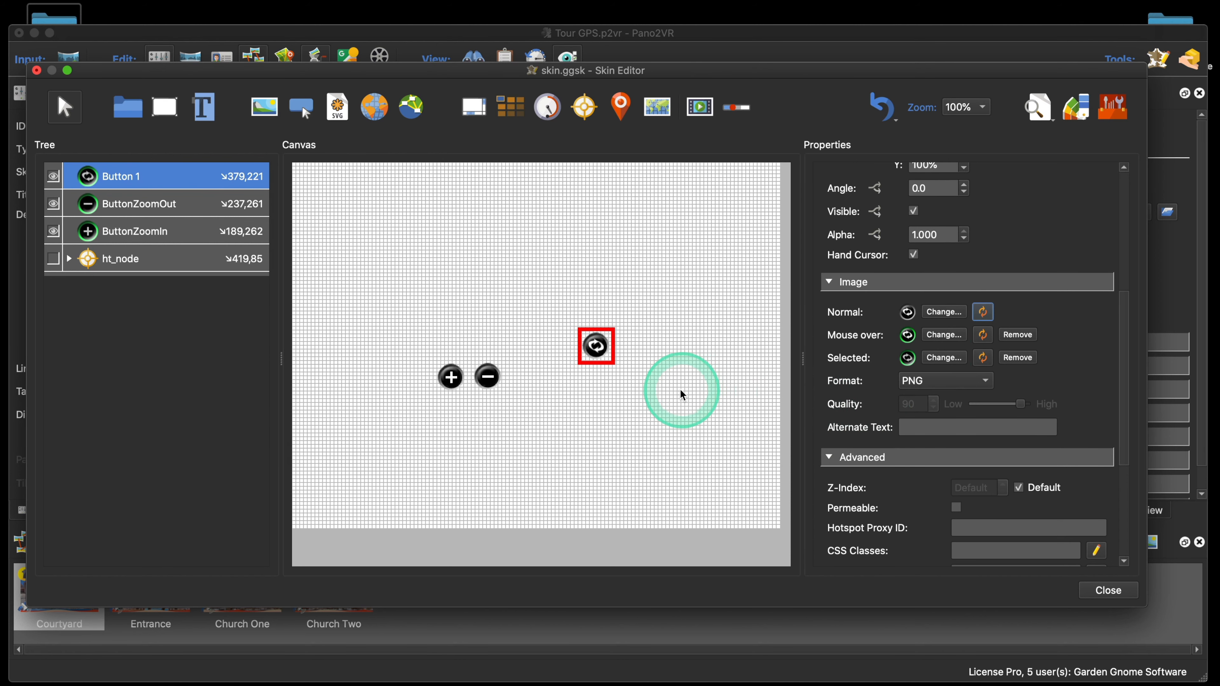
drag(597, 346, 556, 368)
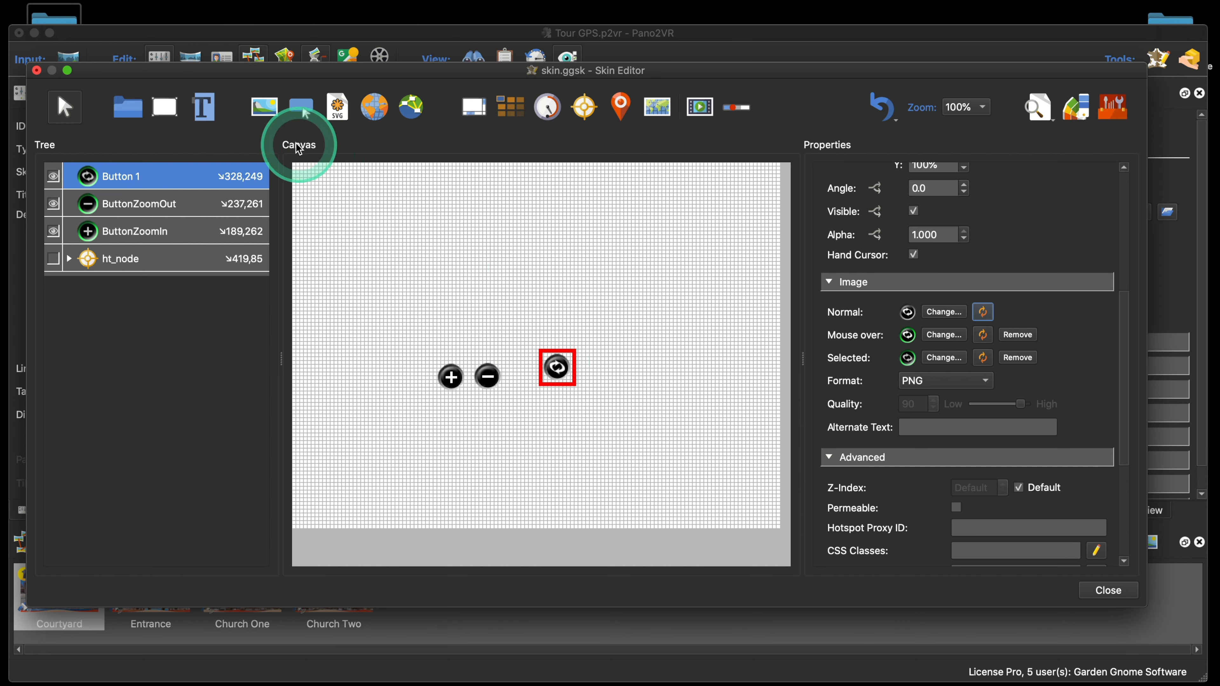
- Add a second new button at about 390, 162 using button_23.png from the buttons folder
click(300, 109)
click(589, 284)
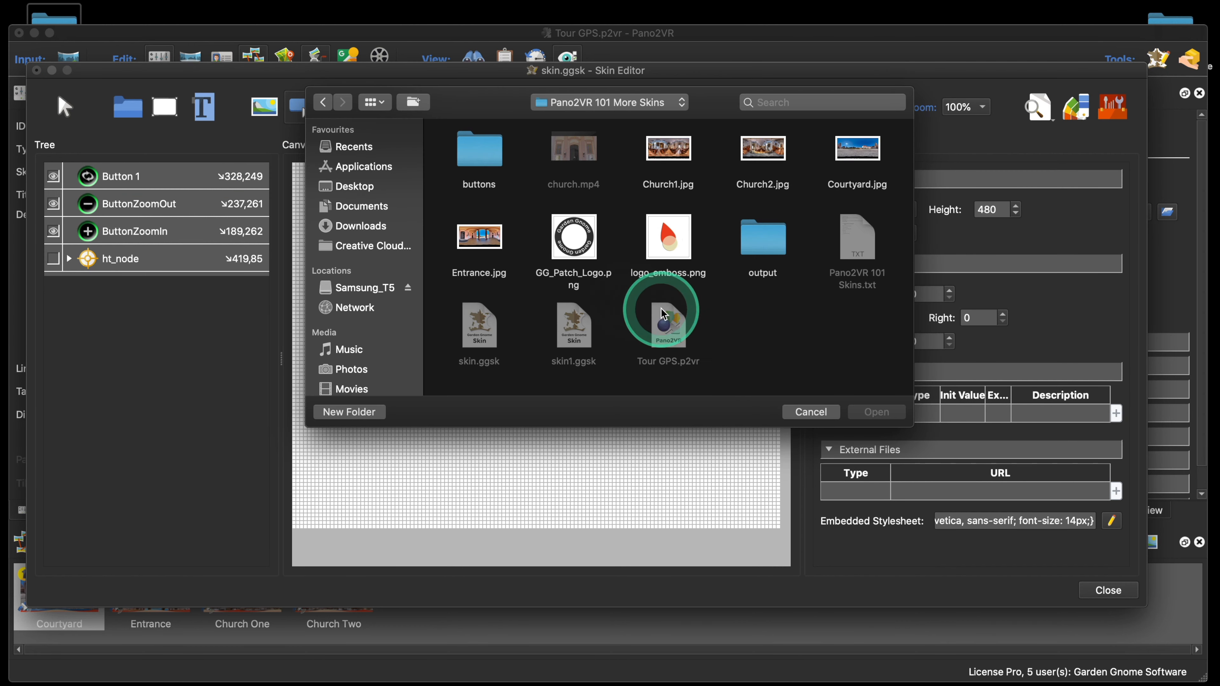
double_click(479, 153)
scroll(825, 321, down, 3)
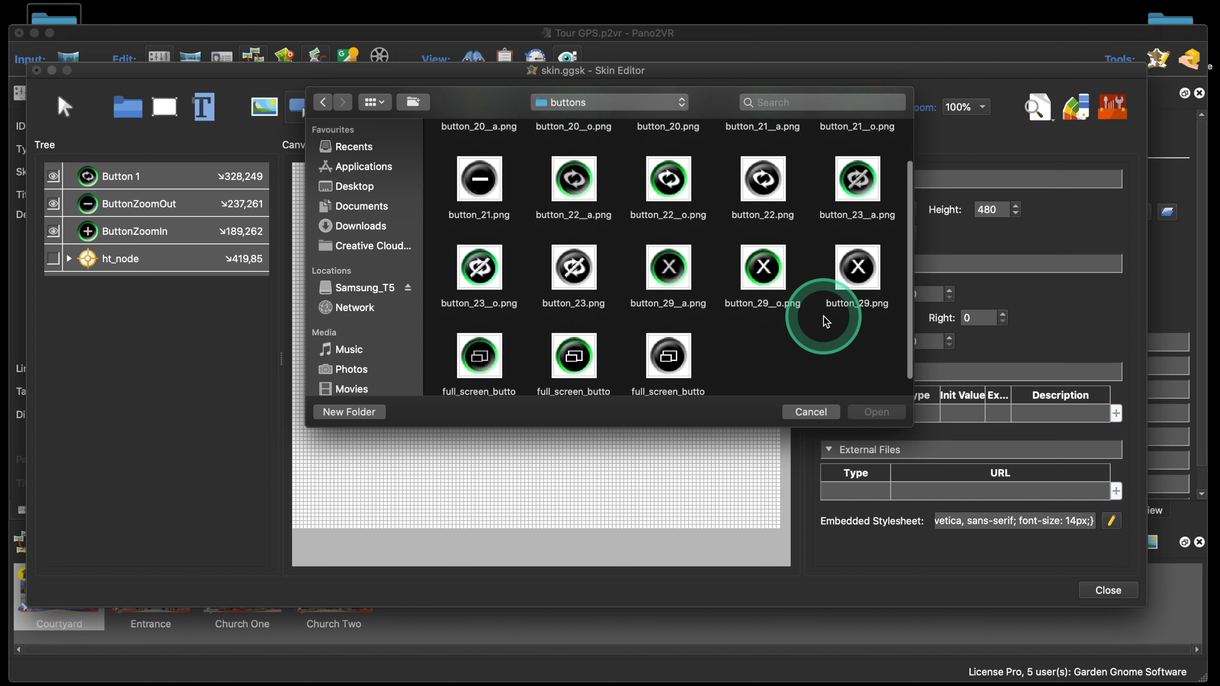
scroll(826, 321, up, 2)
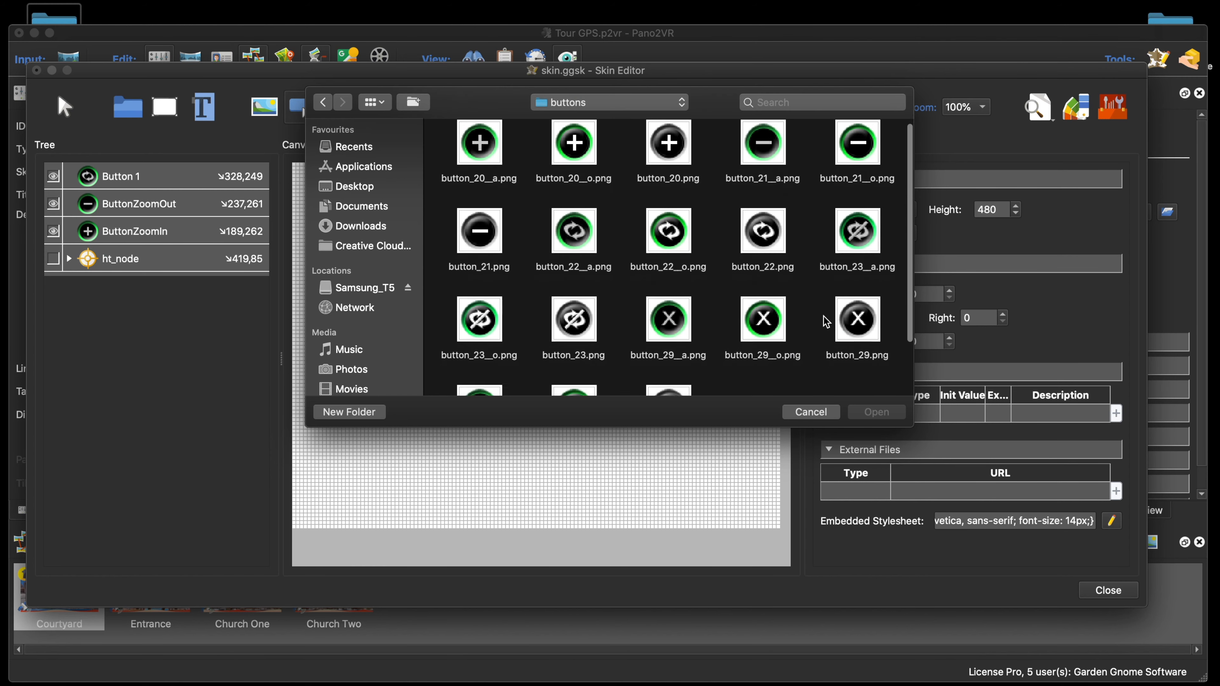
scroll(826, 322, down, 2)
click(573, 282)
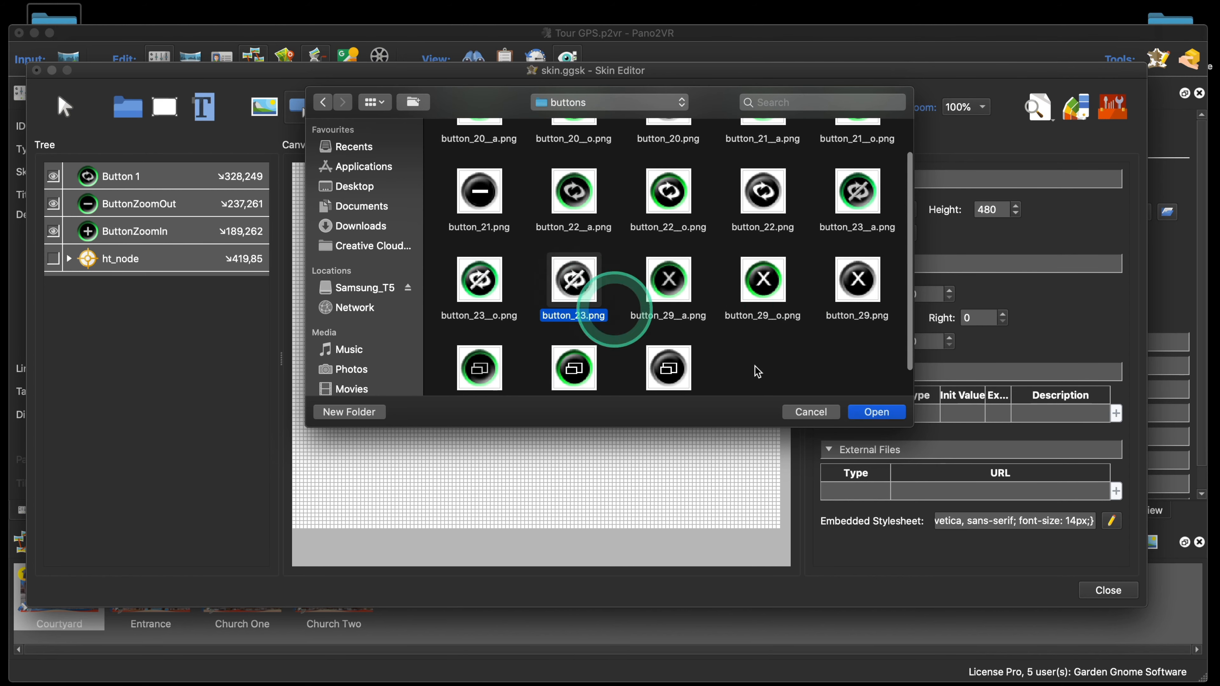
click(858, 412)
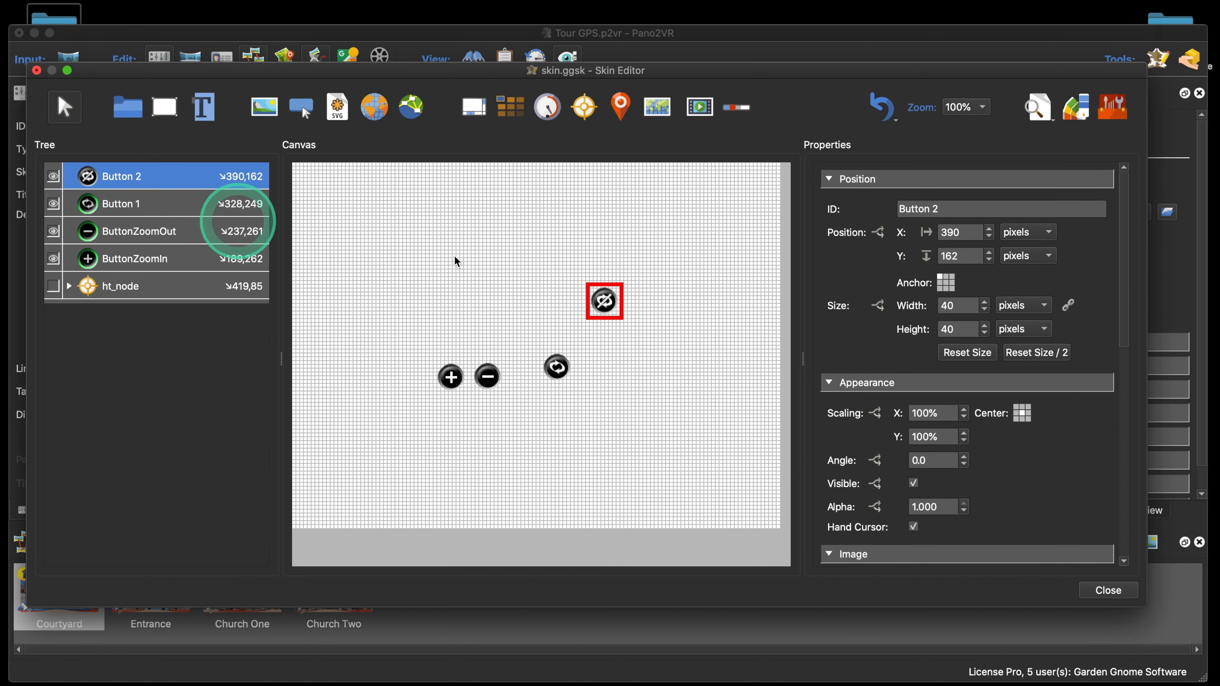
- Set Button 2's mouse-over image to button_23__o.png and its selected image to button_23__a.png
scroll(1071, 433, down, 5)
scroll(1057, 423, down, 1)
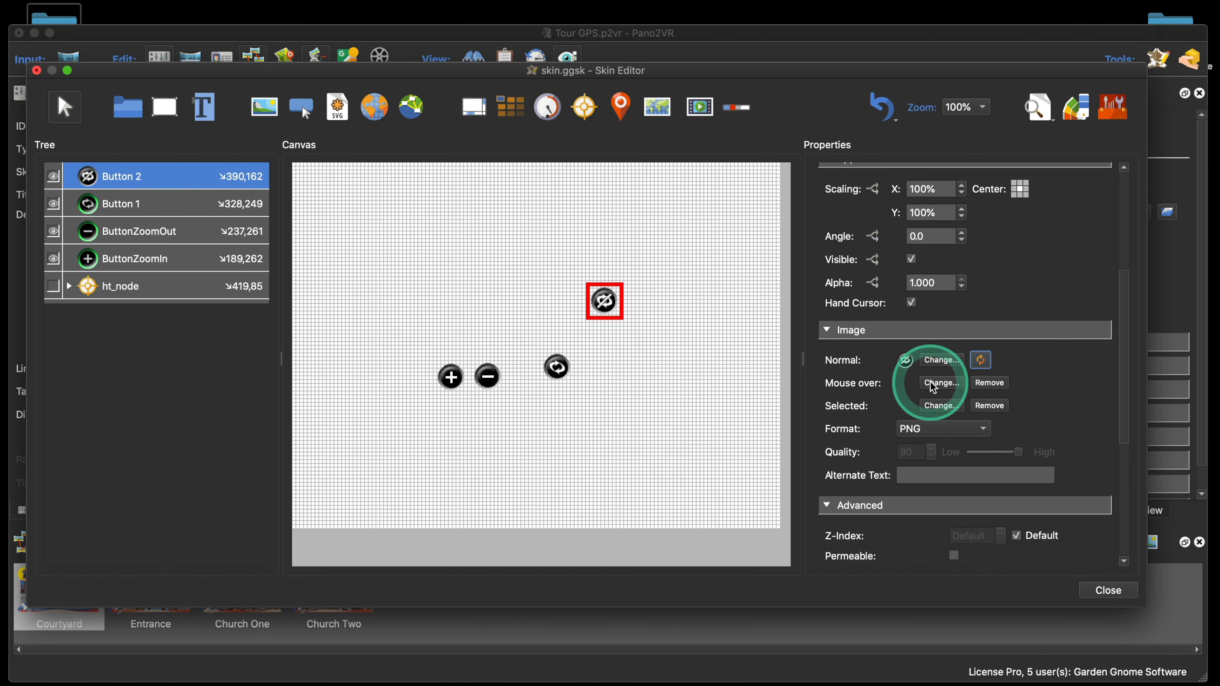
click(942, 382)
click(479, 325)
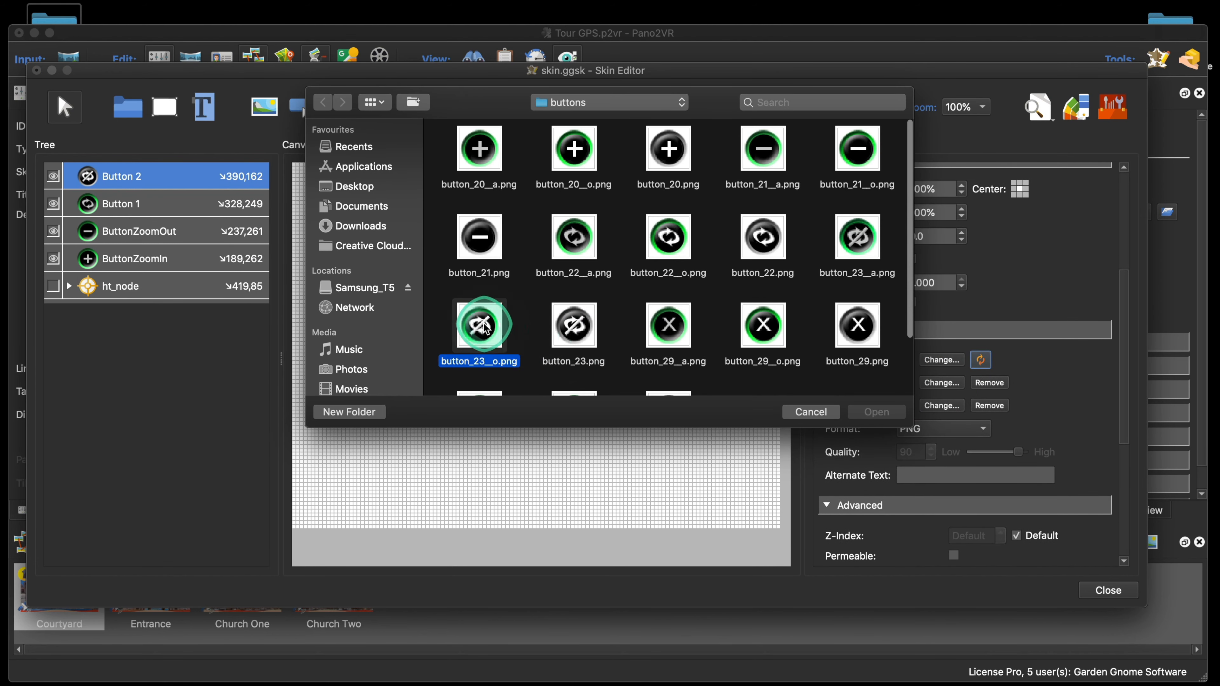
click(876, 412)
click(942, 406)
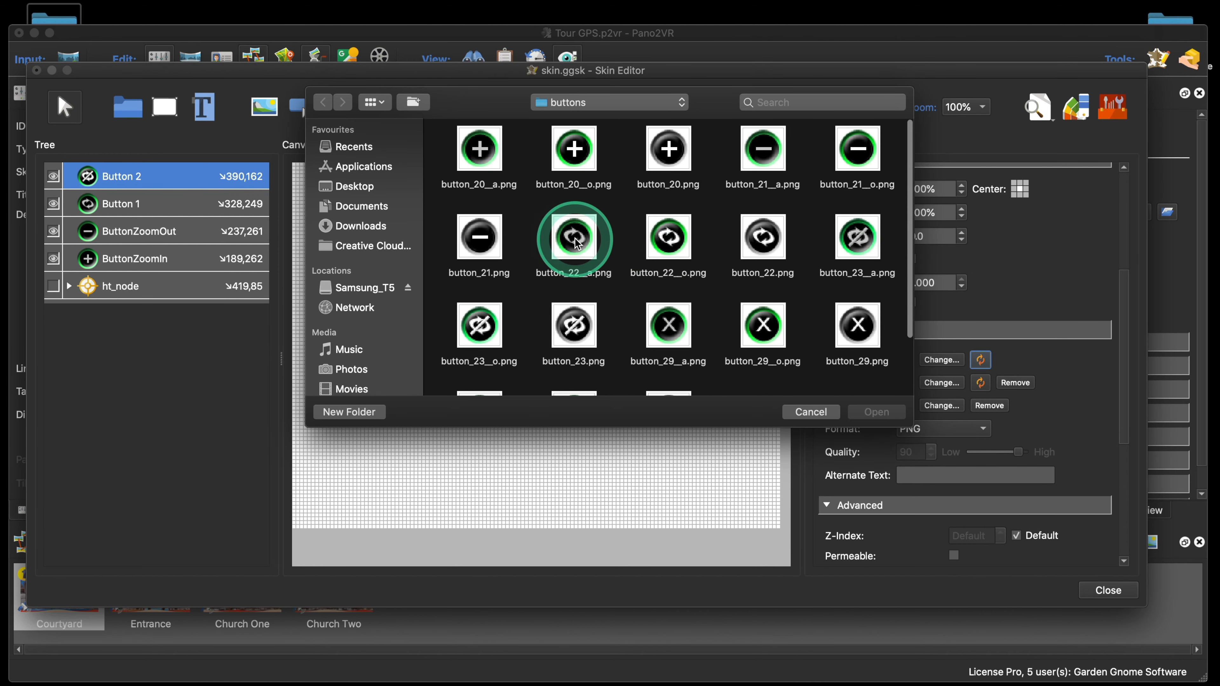
click(856, 235)
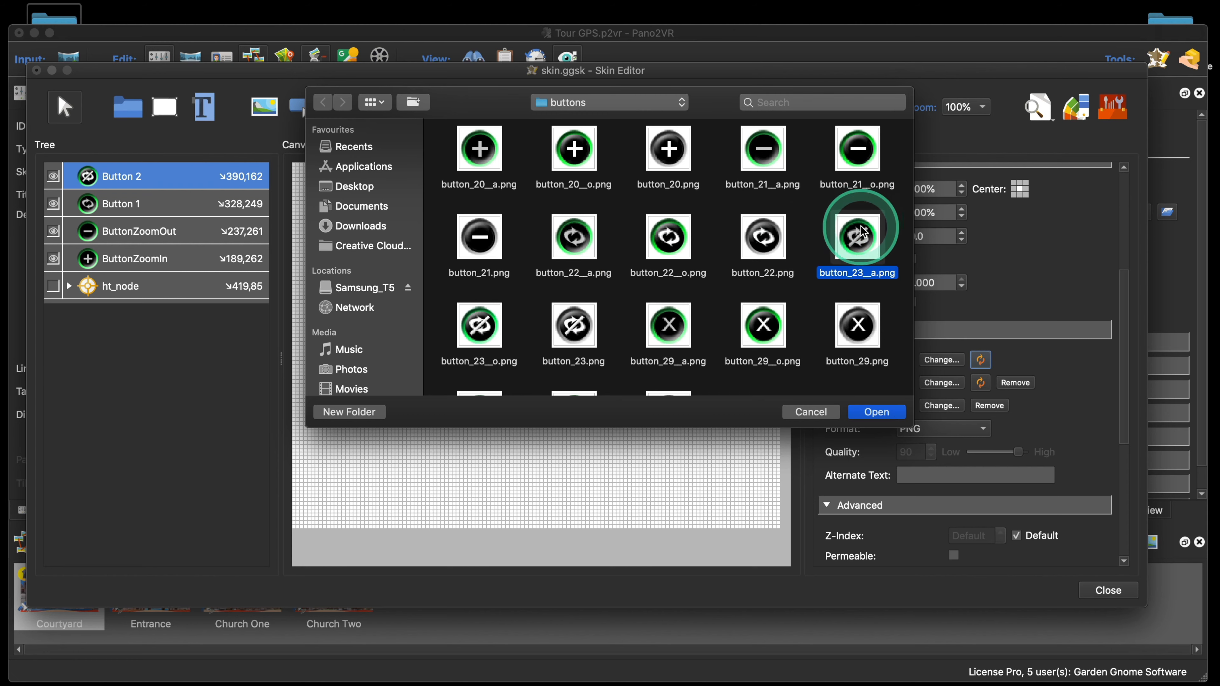
click(876, 414)
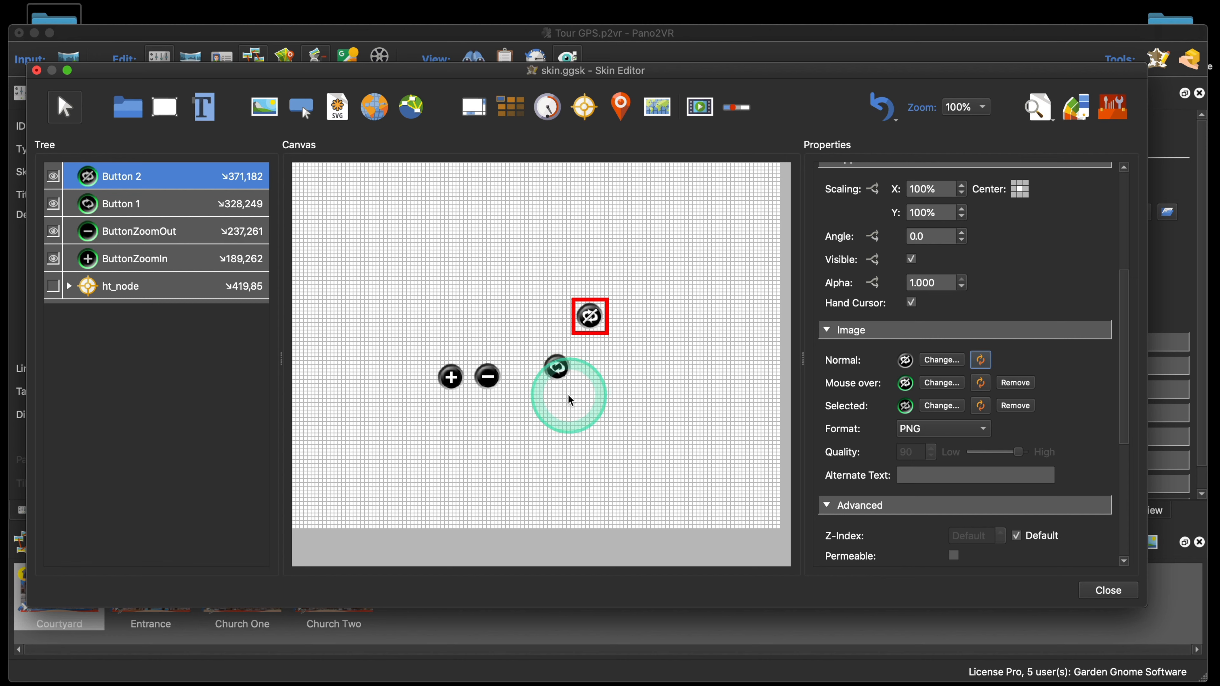
- Move ButtonZoomIn to the canvas origin by setting its X and Y position to 0 pixels
drag(454, 384, 502, 517)
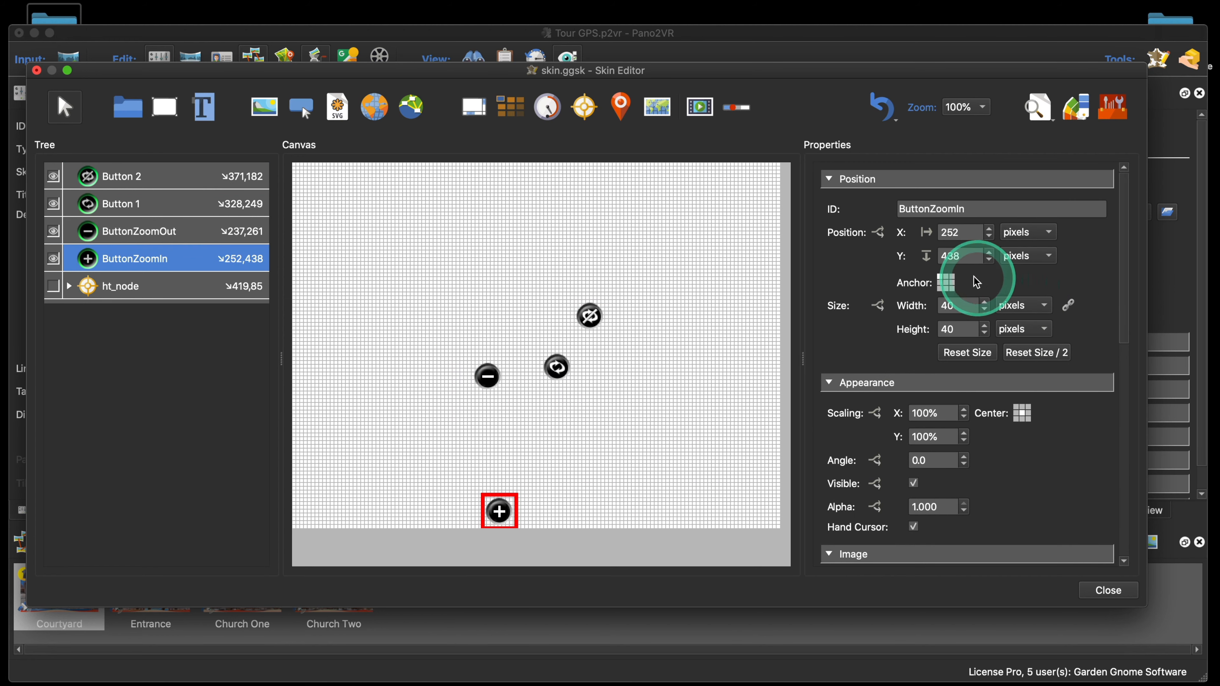
click(939, 278)
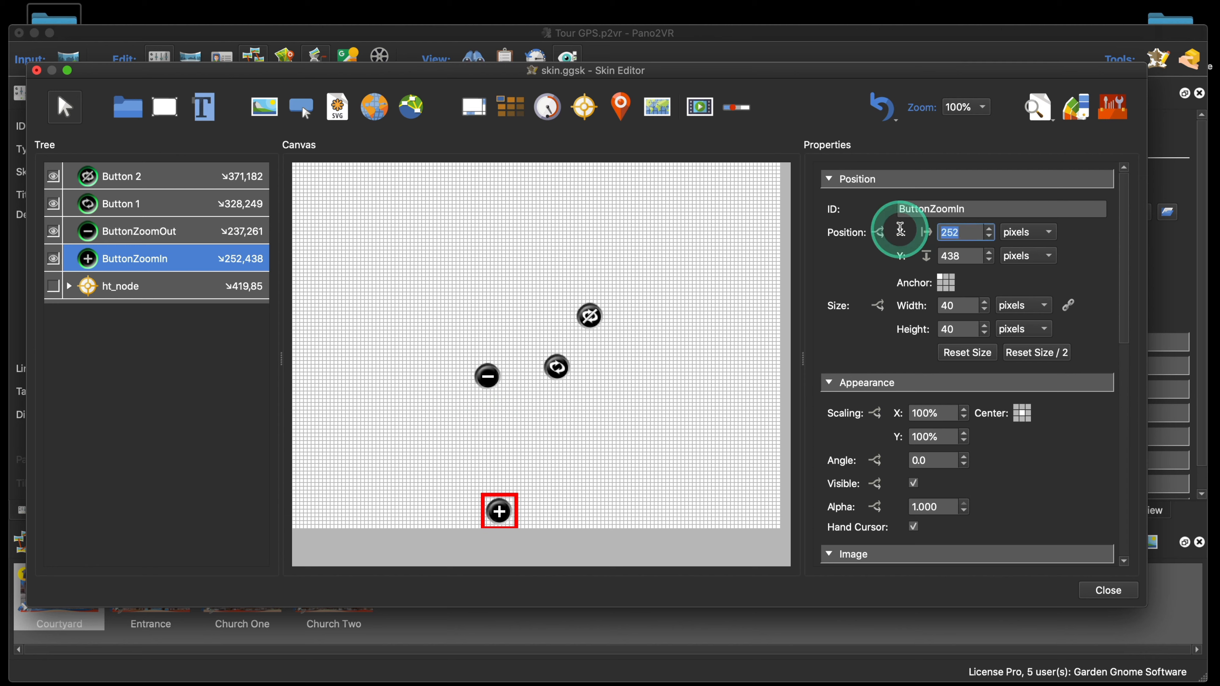
text(0)
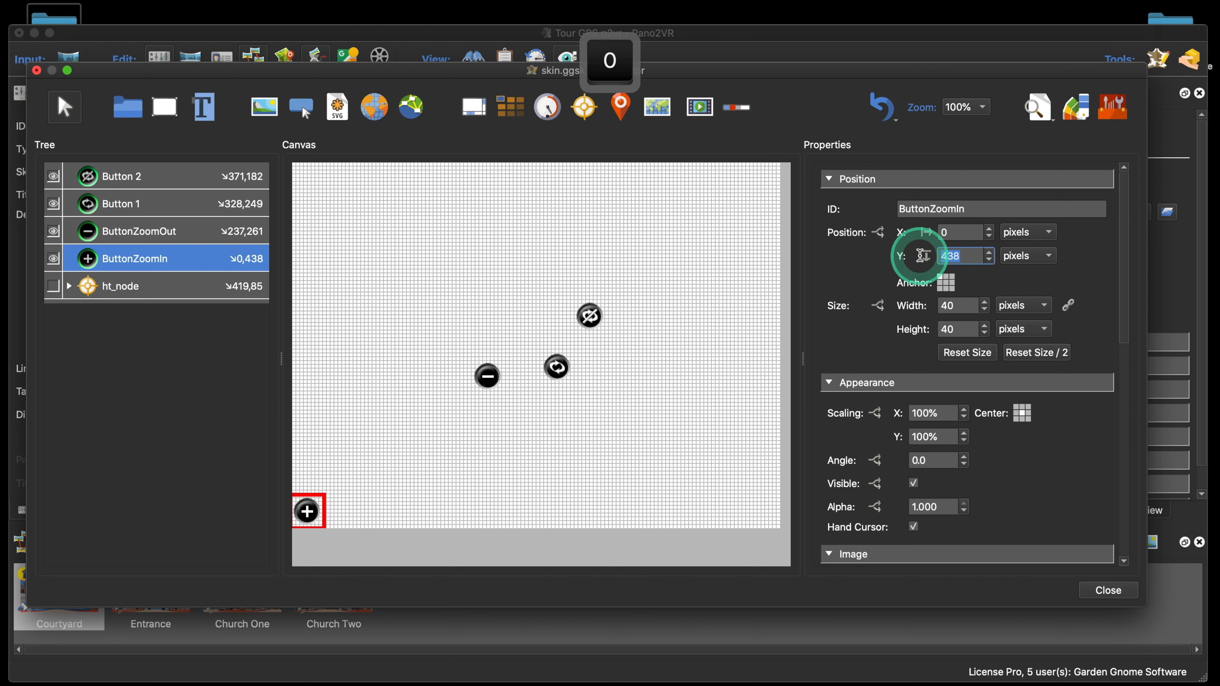
text(0)
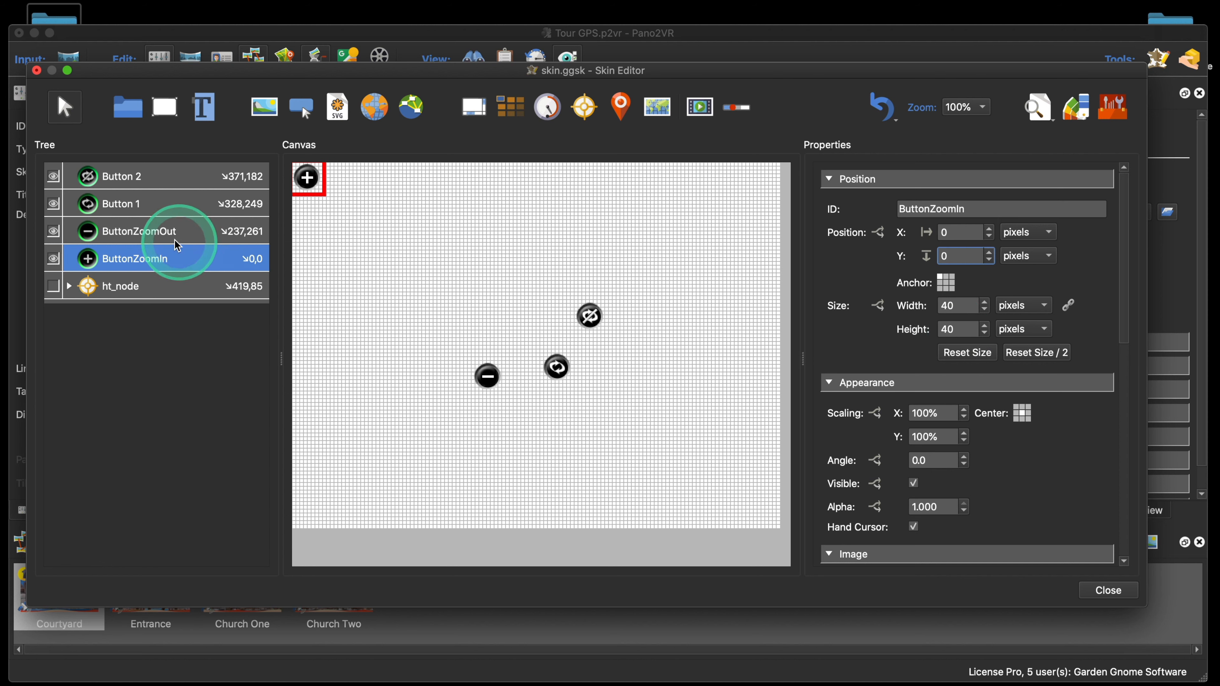
- Set the X position of ButtonZoomOut to 40 pixels and that of Button 1 to 80 pixels
click(157, 232)
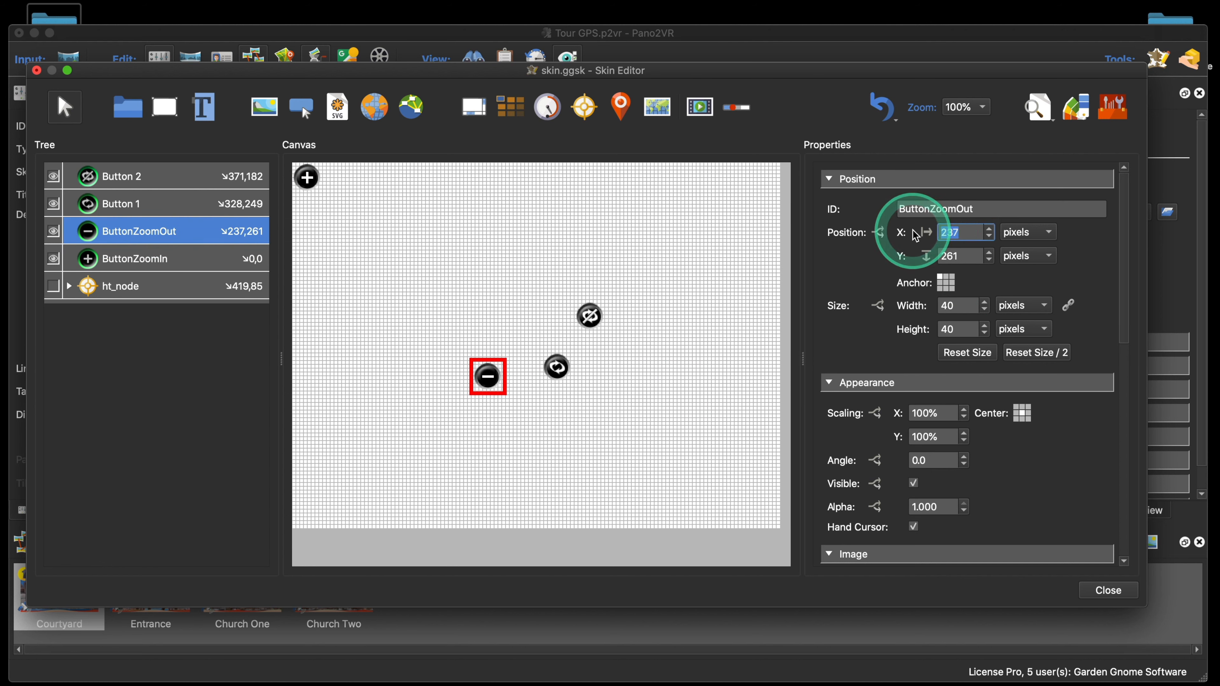
text(40)
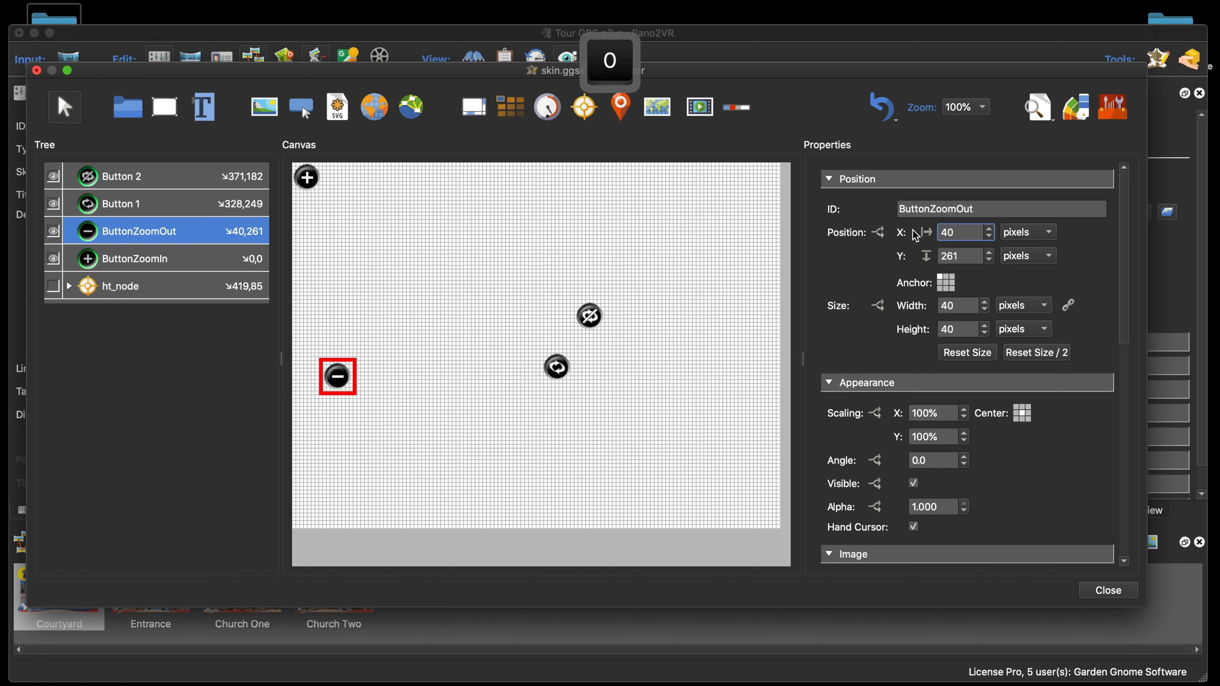
click(132, 203)
double_click(965, 238)
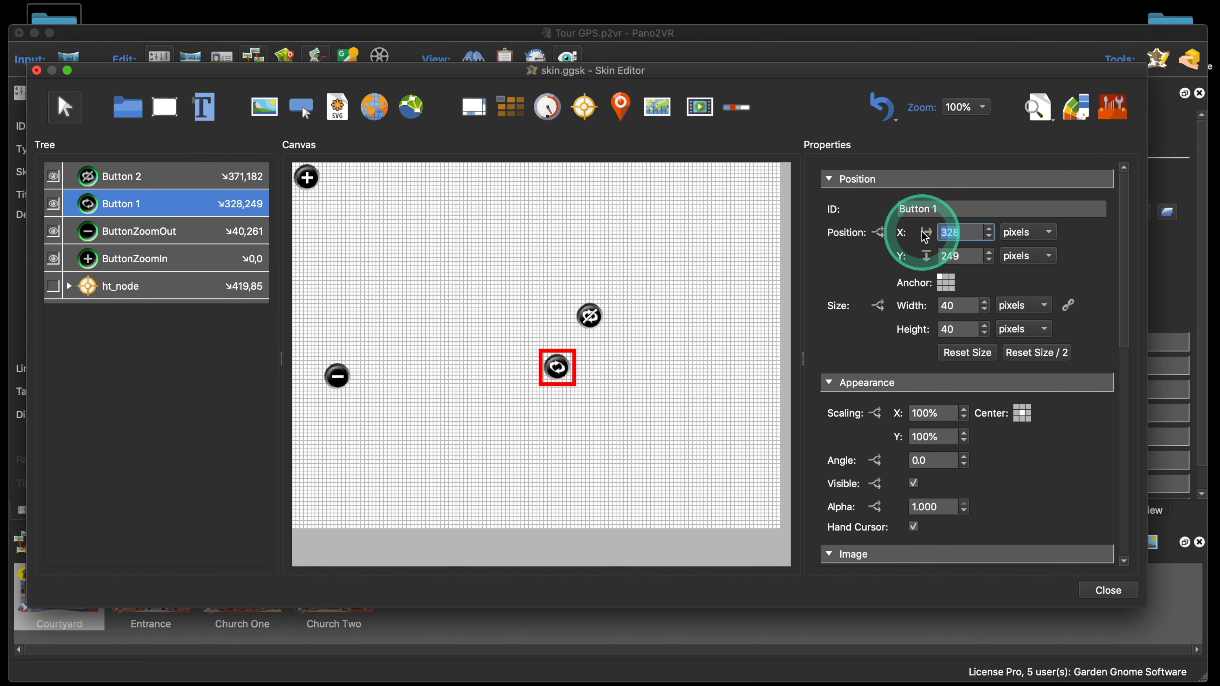
text(80)
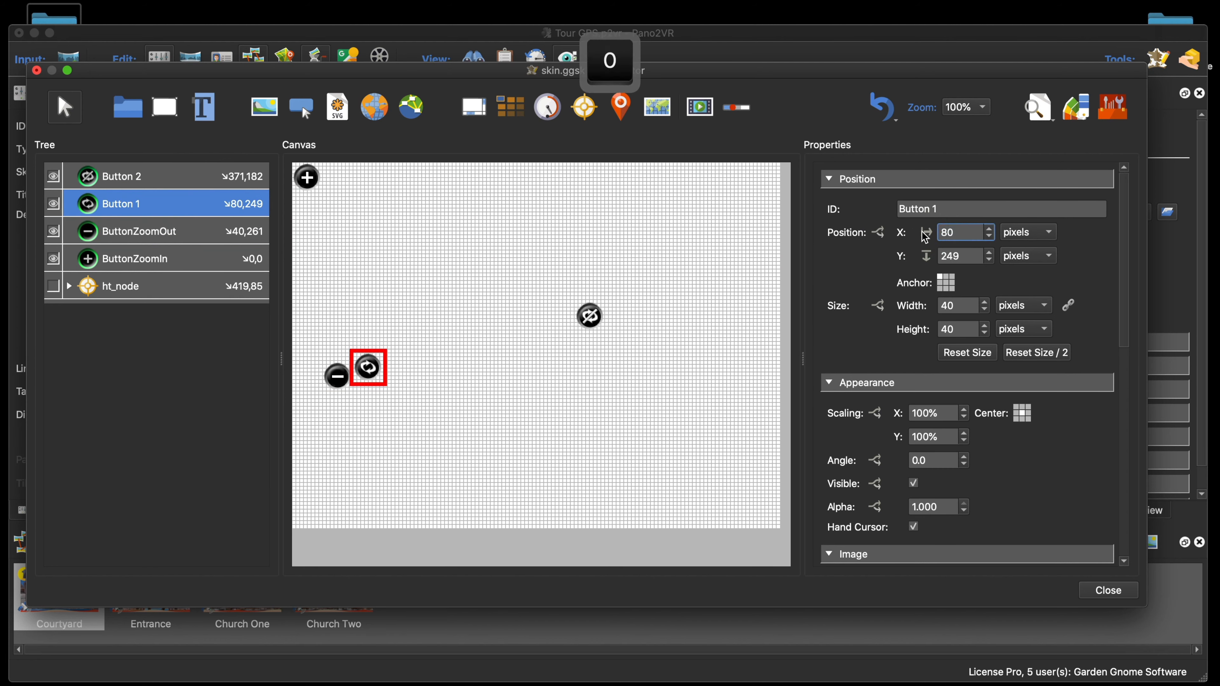
- Set the X position of Button 2 to 120 pixels
click(158, 176)
click(964, 230)
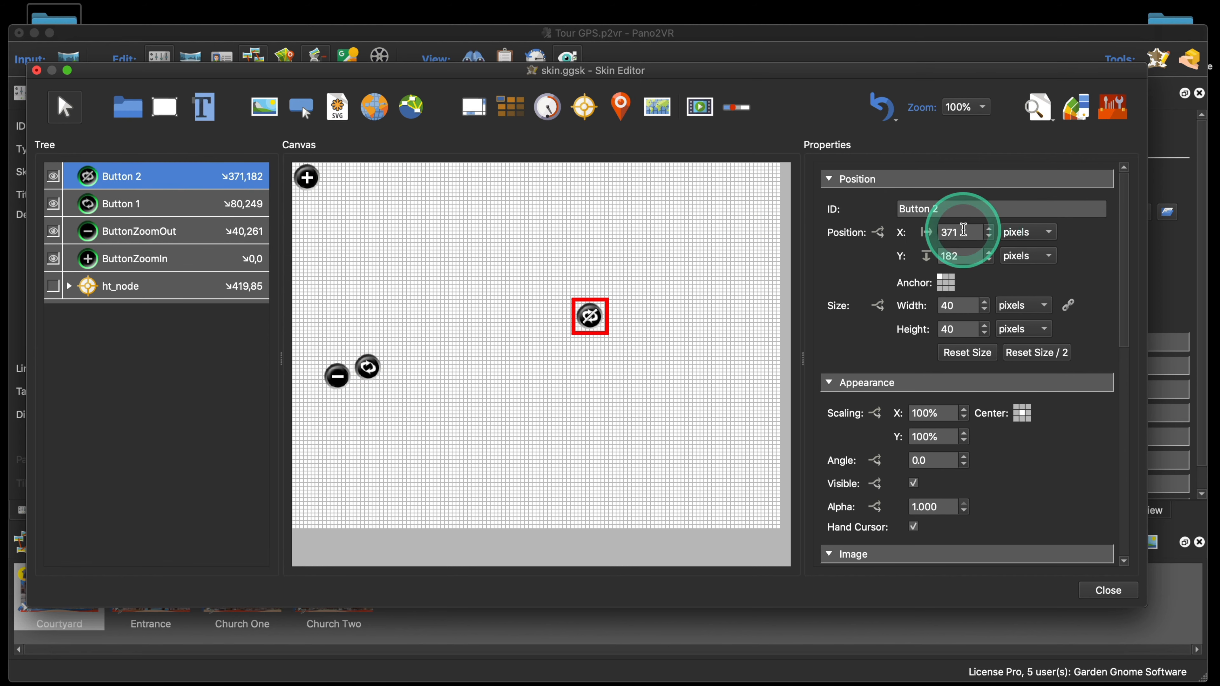
click(924, 235)
text(120)
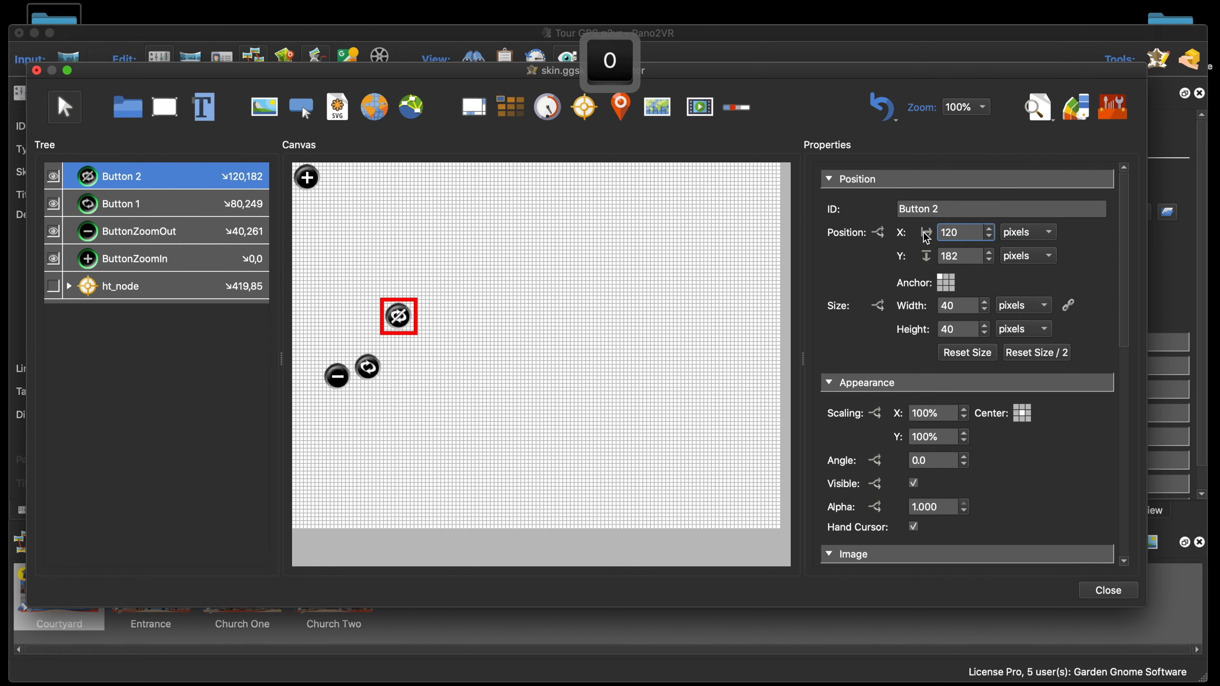
- Select all four buttons from ButtonZoomIn to Button 2, align their top edges with ButtonZoomIn, and clear the selection
click(138, 265)
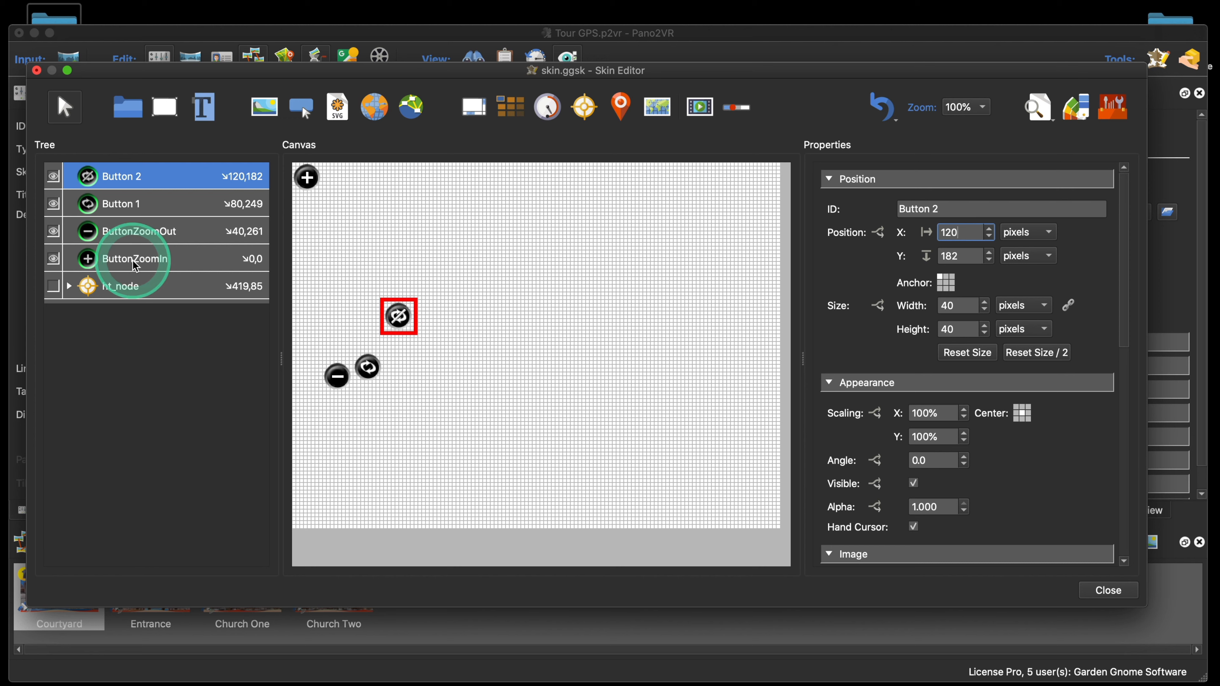
click(118, 261)
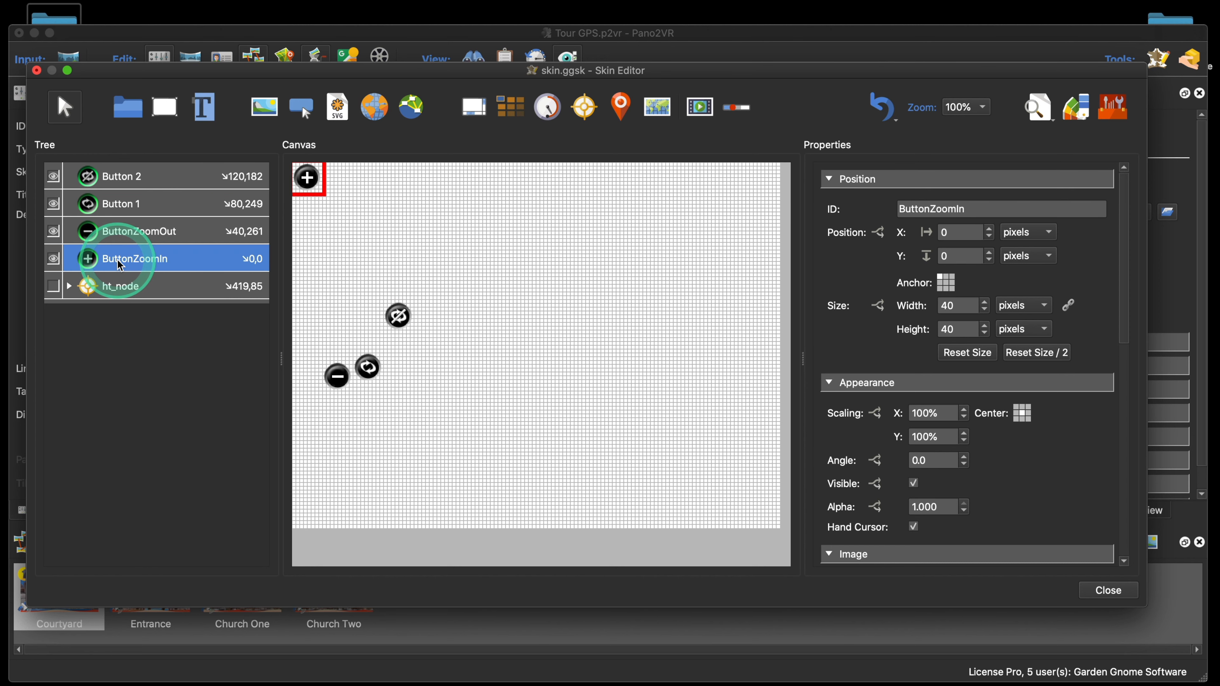
shift+click(137, 182)
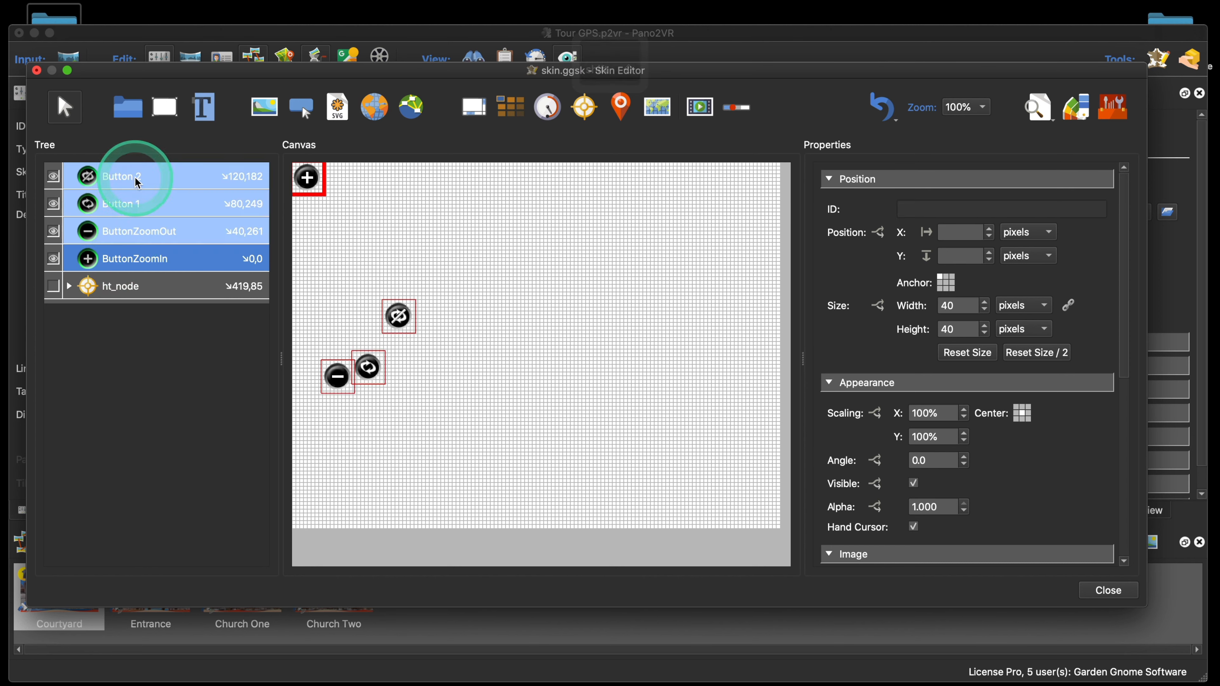
click(144, 9)
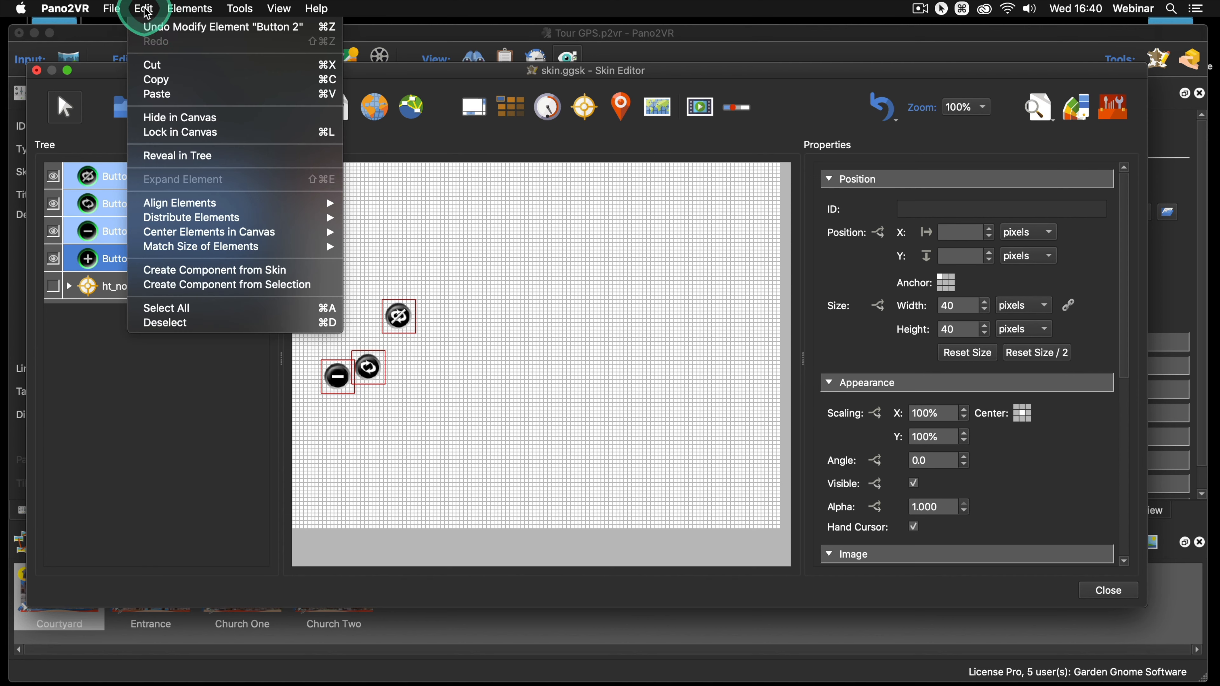
mouse_move(169, 202)
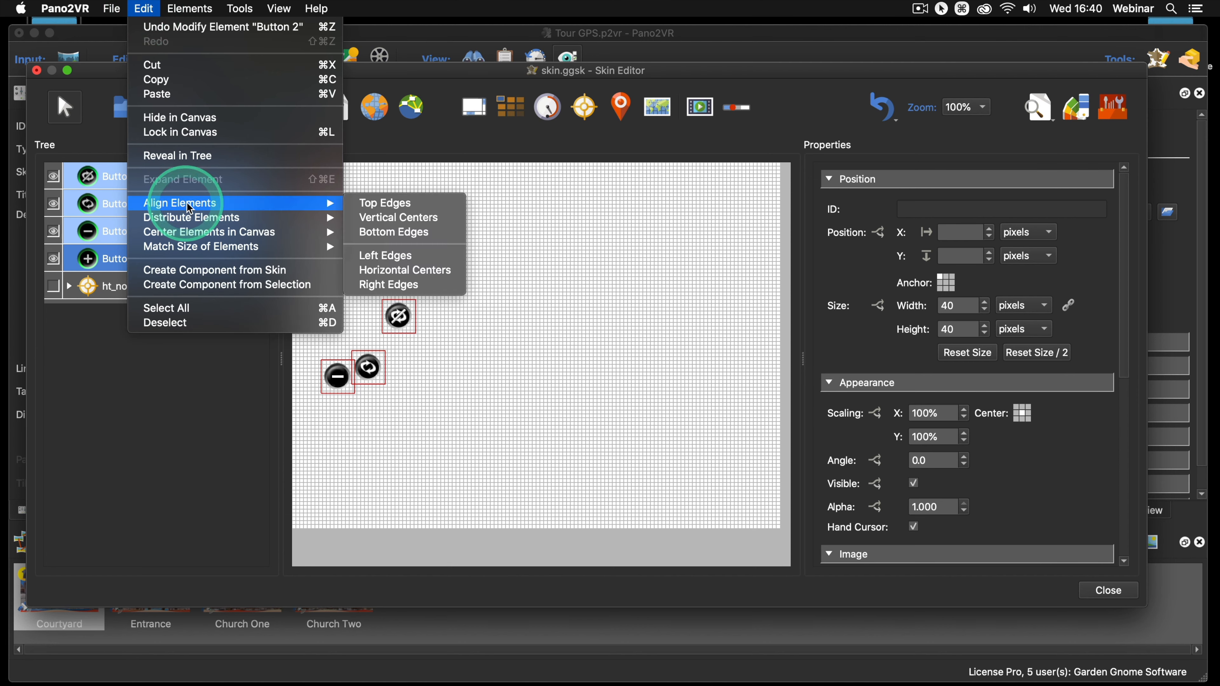
click(401, 212)
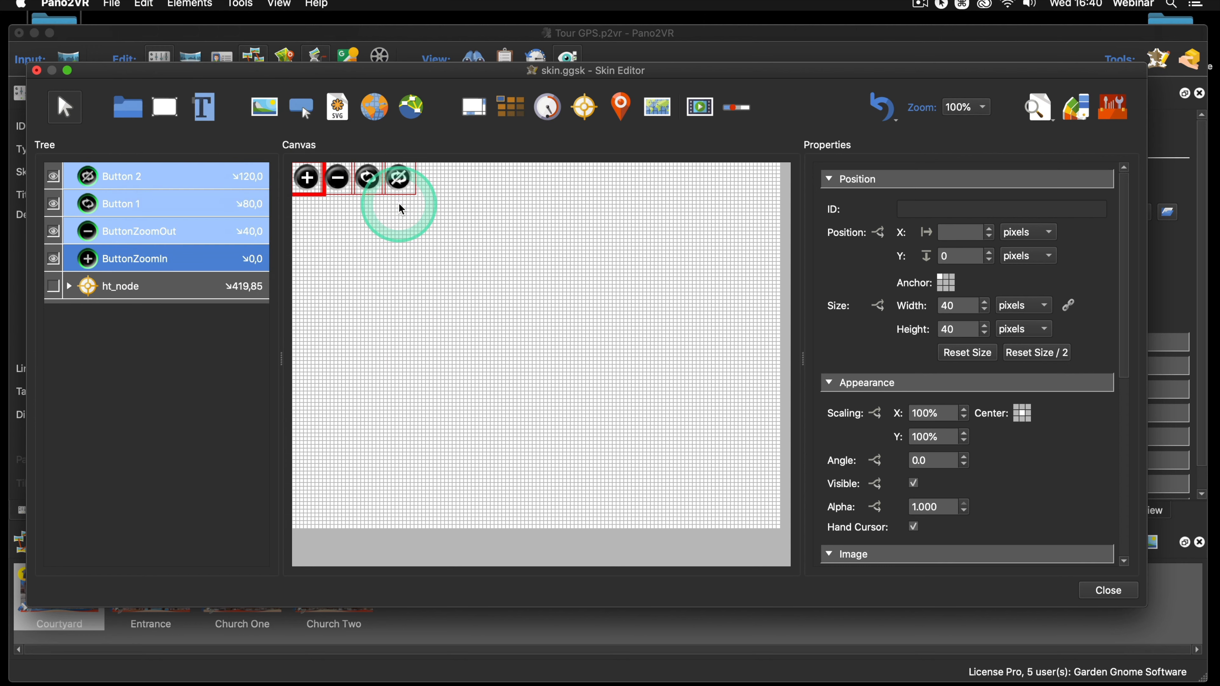
click(387, 228)
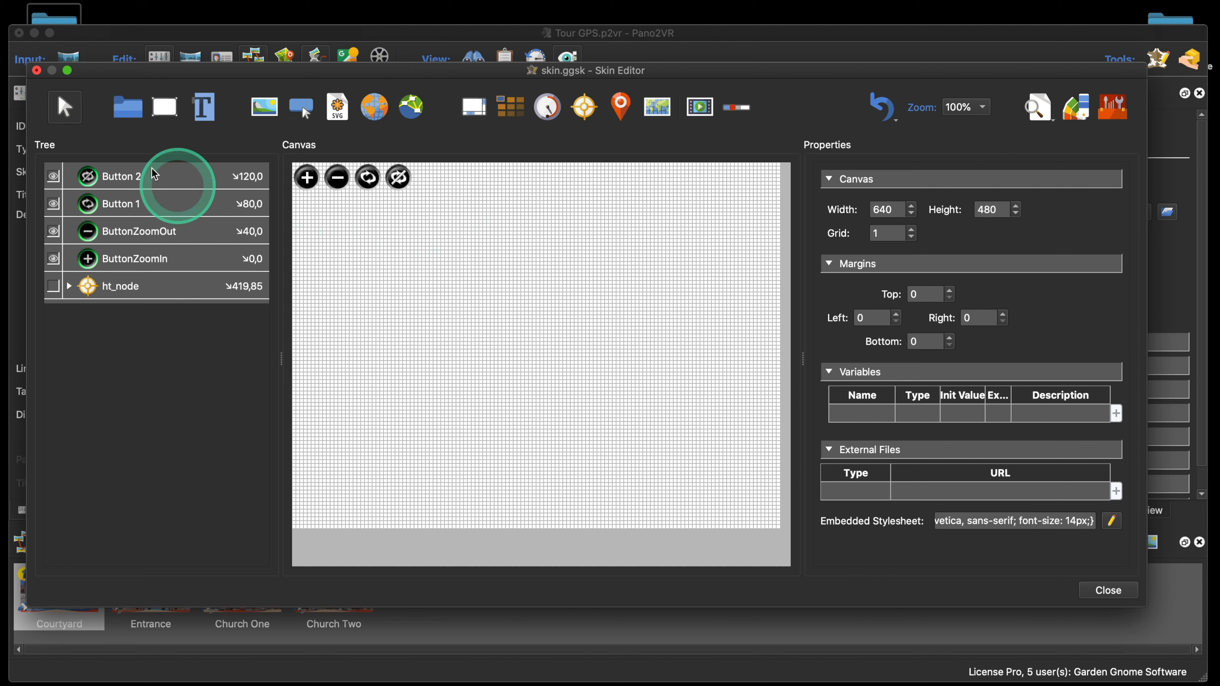
- Draw a container of 160 by 40 pixels at 0, 0 around the four buttons so that it holds them
click(129, 111)
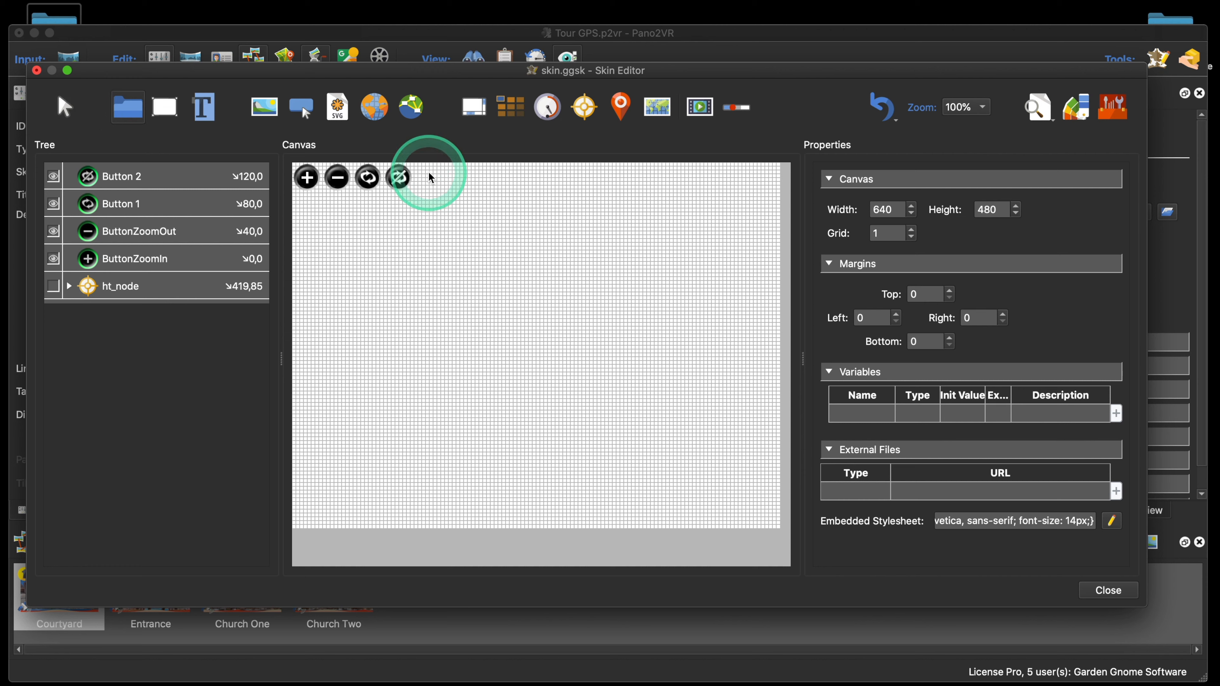
drag(431, 178, 303, 190)
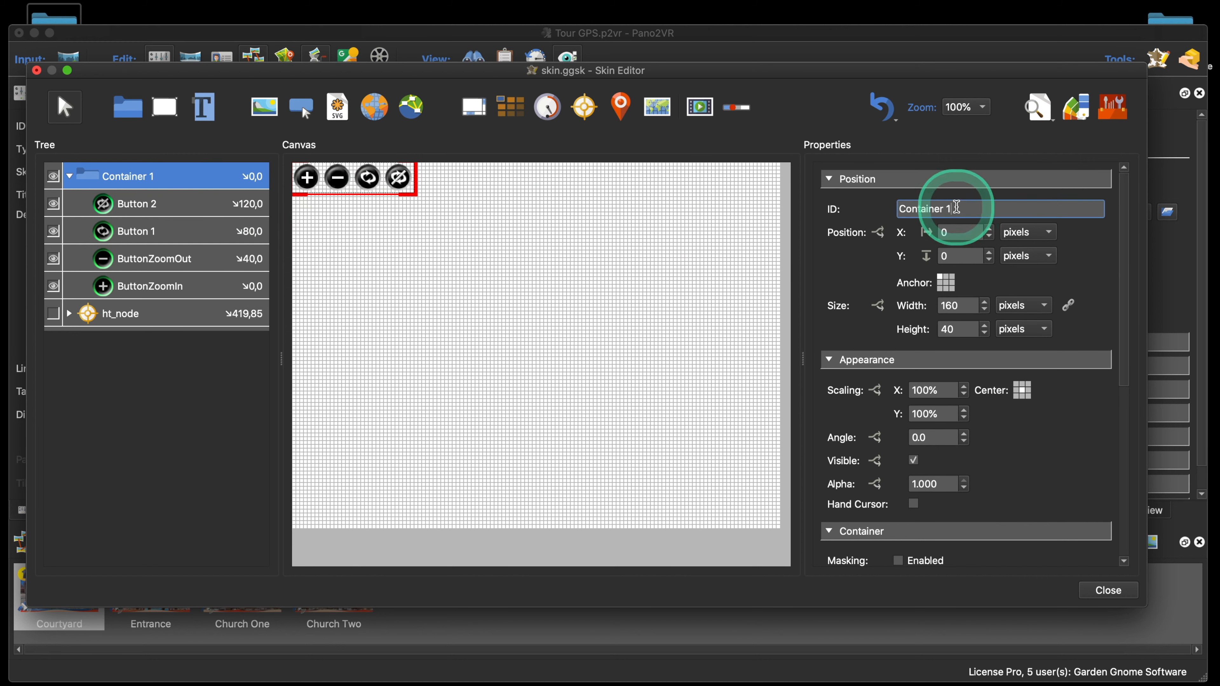
- Rename the container holding the four buttons as Controller
key(BackSpace)
key(BackSpace)
key(BackSpace)
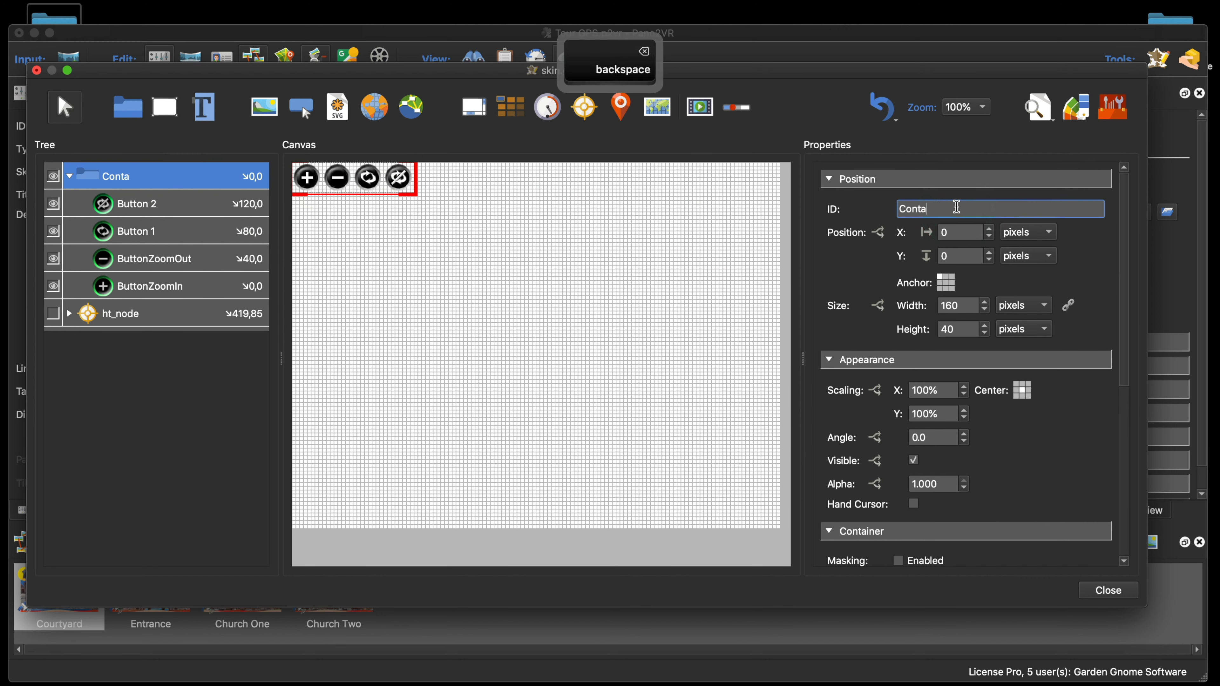
text(t)
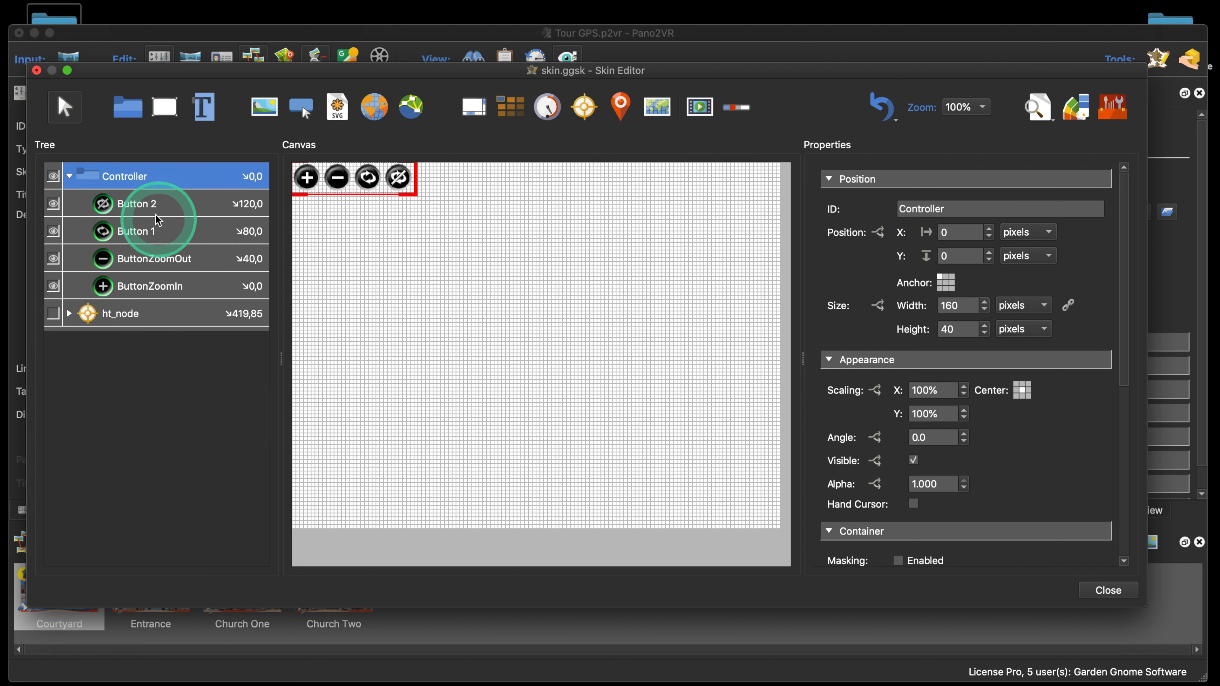
- Anchor the Controller container to the bottom centre, set its position to X 0 and Y 25 pixels, and clear the selection
click(143, 180)
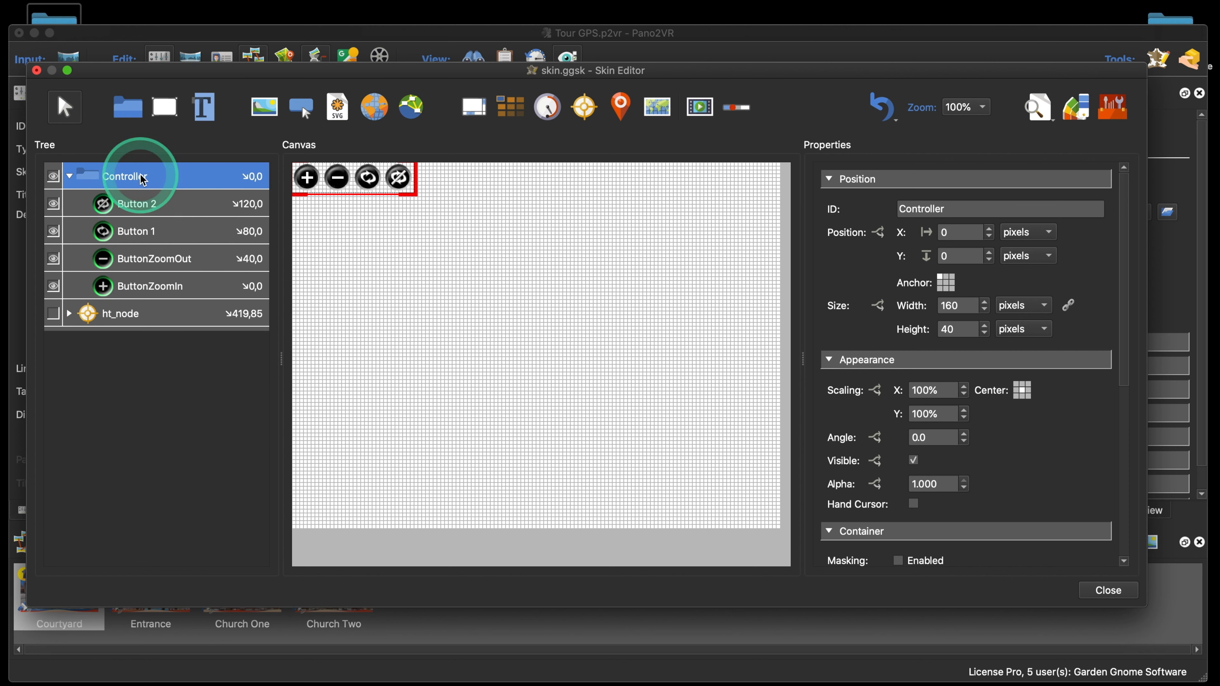
click(944, 288)
double_click(935, 233)
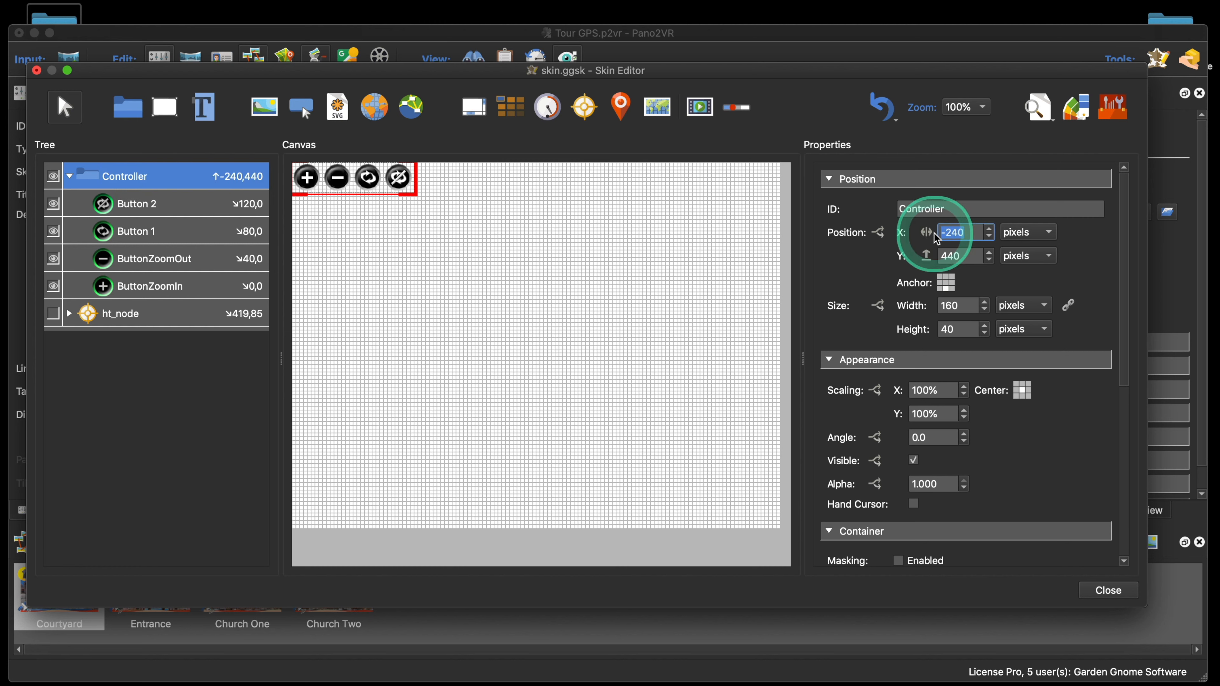
text(0)
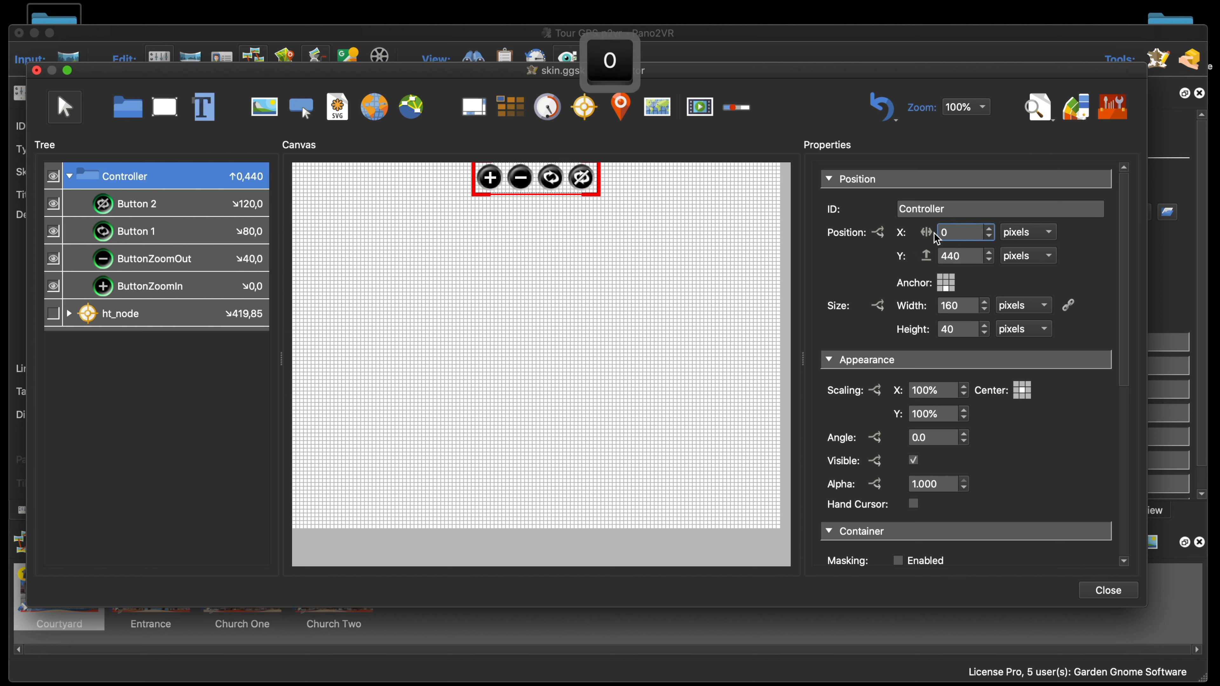
double_click(942, 254)
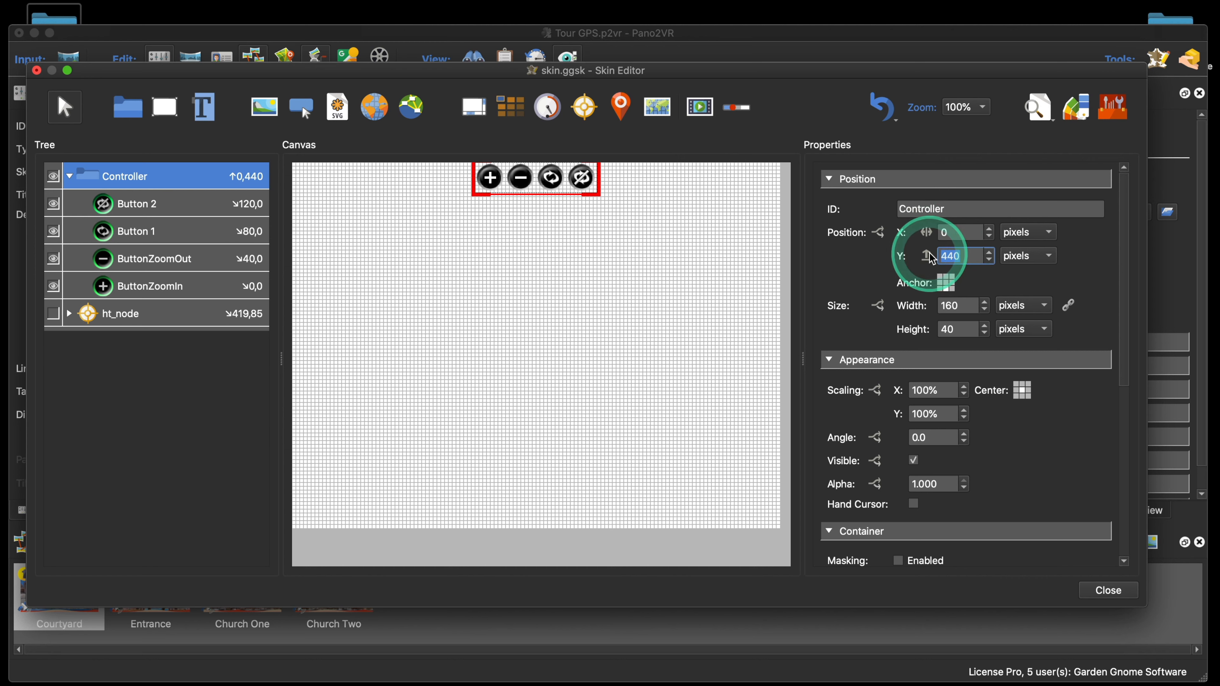
text(25)
click(619, 375)
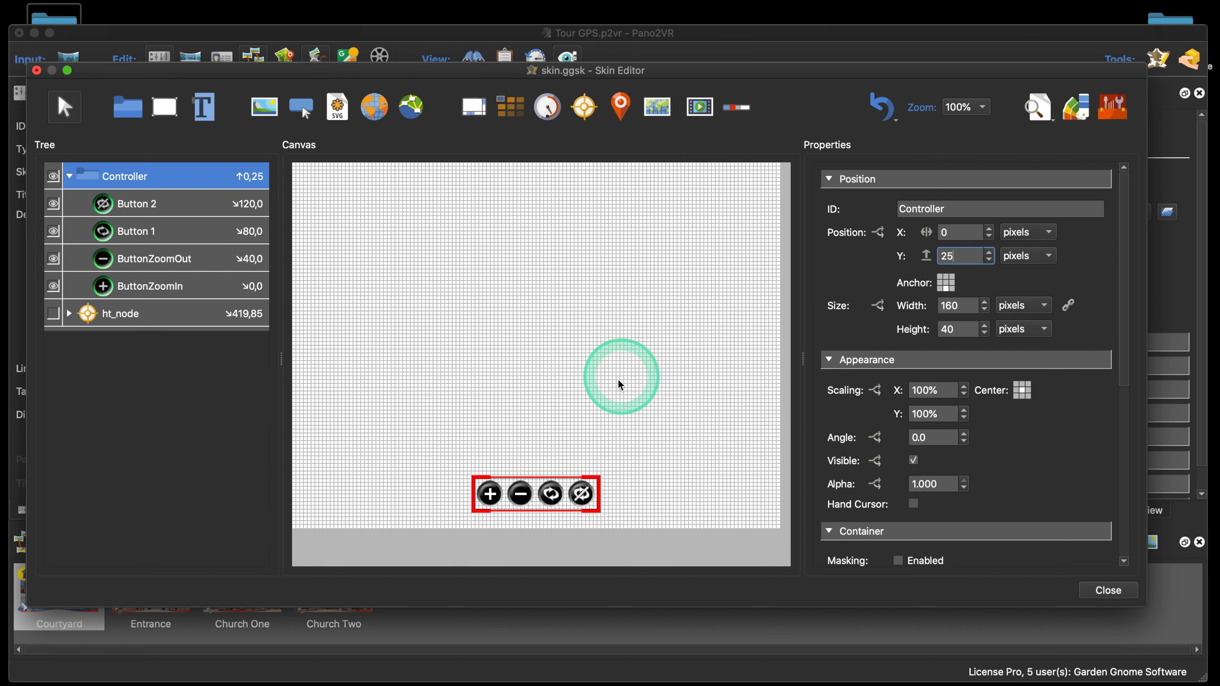
click(432, 465)
click(699, 479)
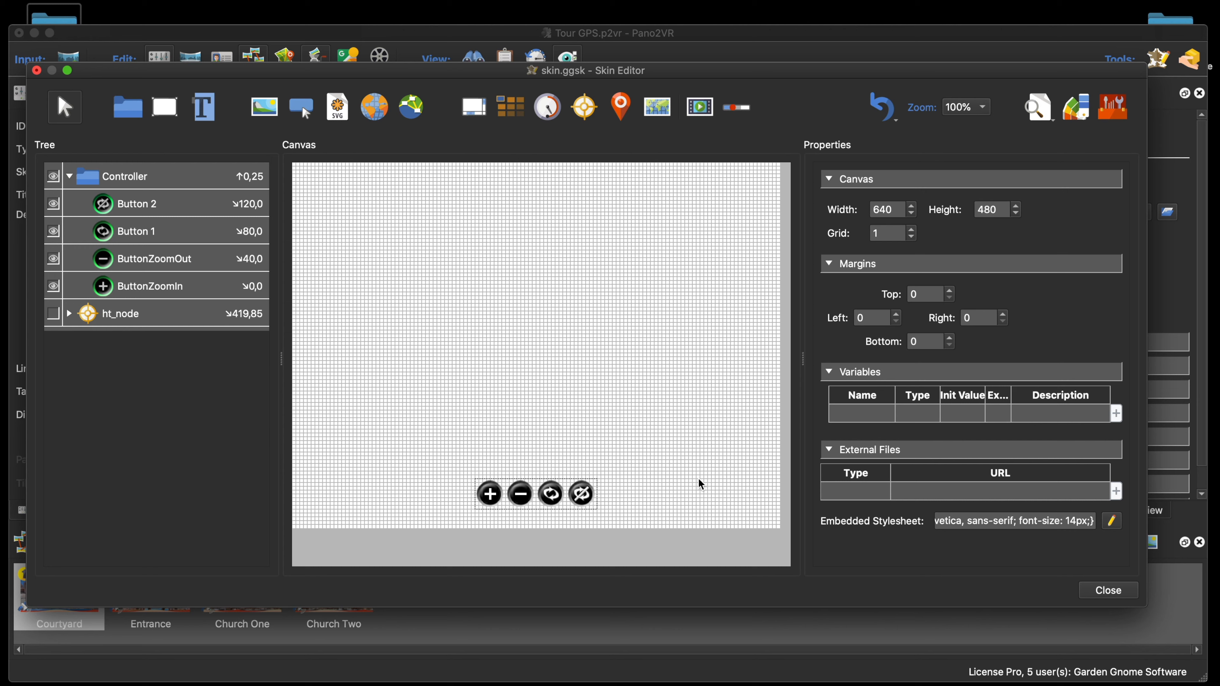
mouse_move(699, 479)
mouse_down()
mouse_move(550, 500)
mouse_move(585, 499)
mouse_move(567, 500)
mouse_up()
click(567, 500)
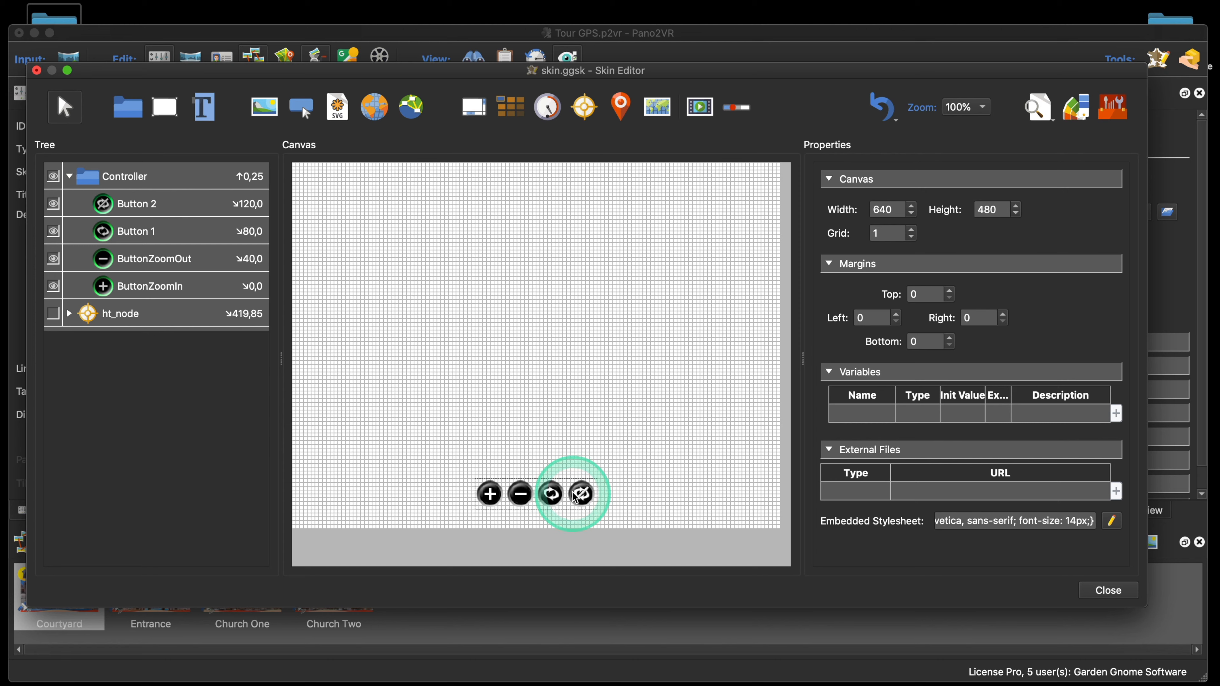
mouse_move(207, 212)
mouse_down()
mouse_move(175, 244)
mouse_move(138, 237)
mouse_move(397, 441)
mouse_move(574, 500)
mouse_move(523, 498)
mouse_move(572, 494)
mouse_up()
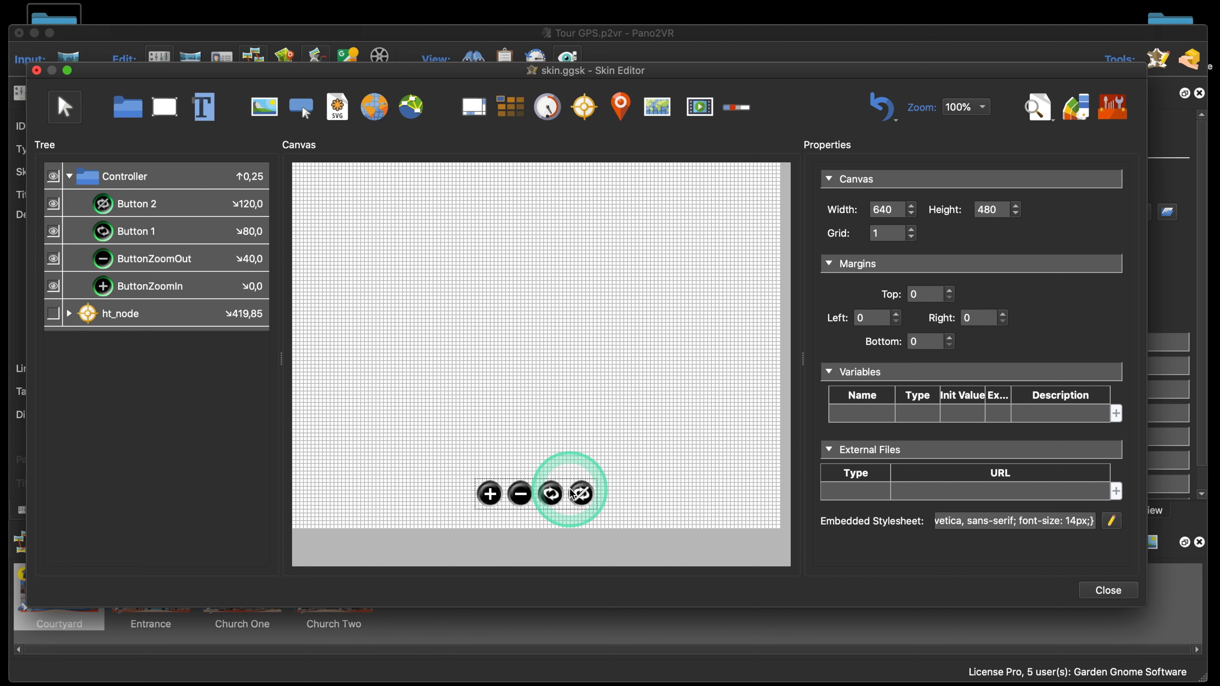
click(178, 235)
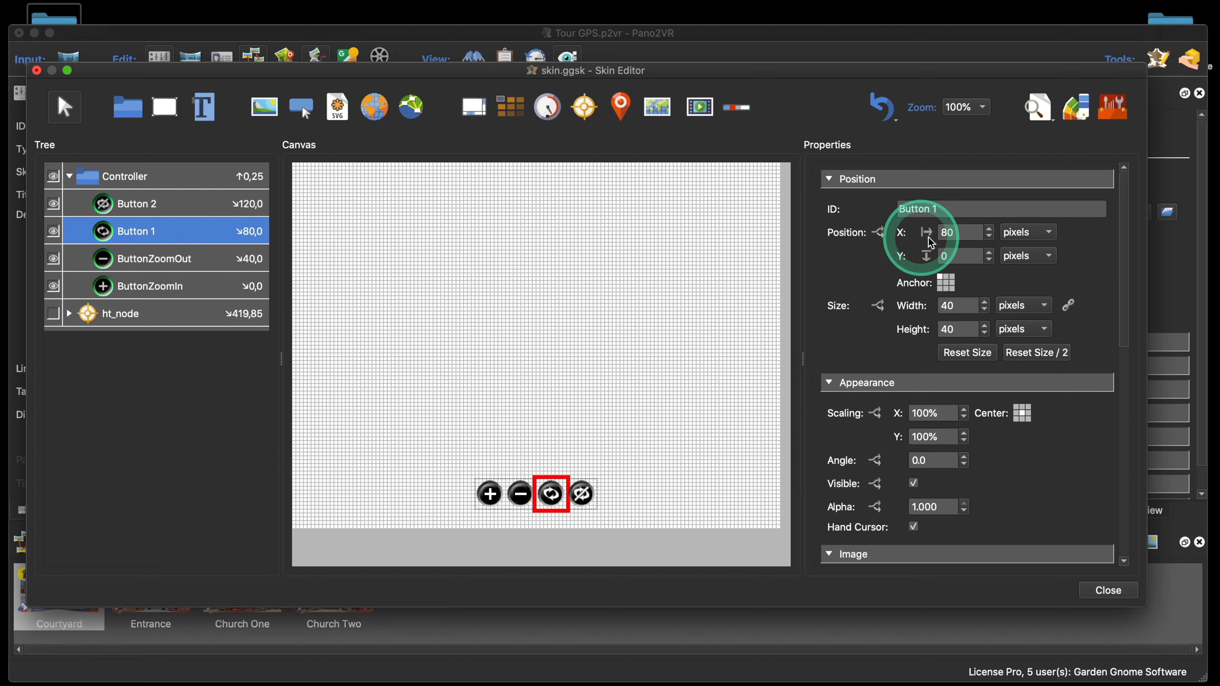
click(177, 202)
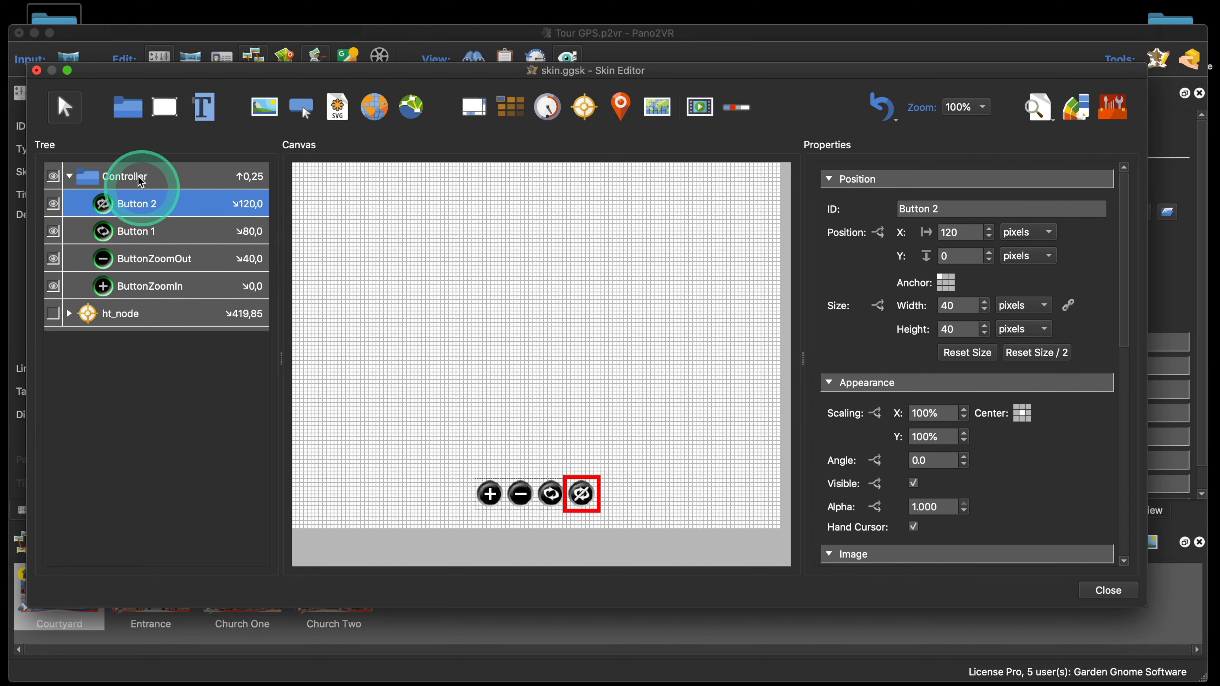
- Anchor Button 1 to the top-right corner of its container and set its X position to 0 pixels
click(149, 238)
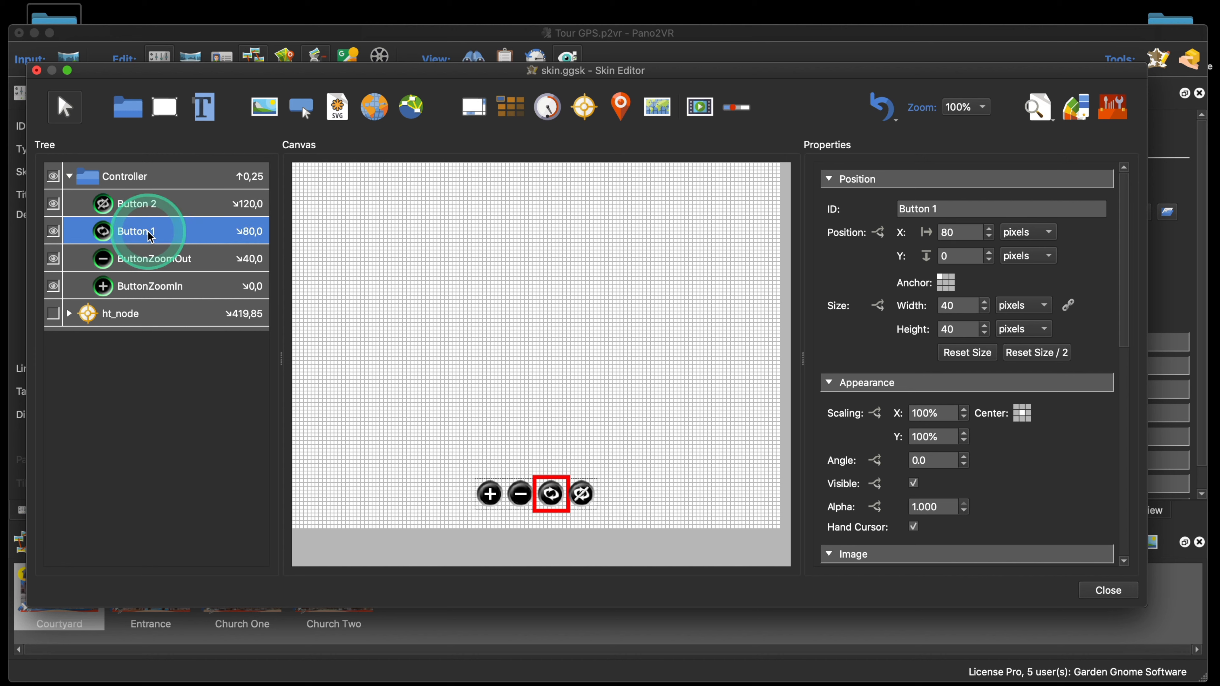
click(952, 277)
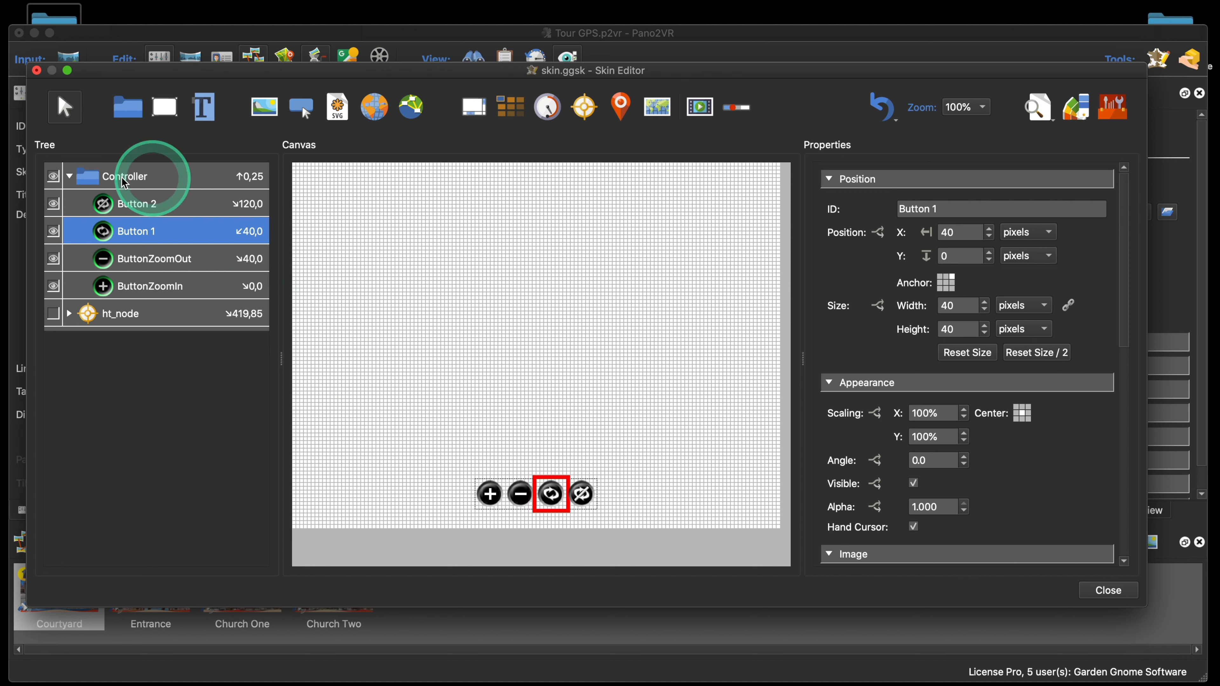
double_click(962, 232)
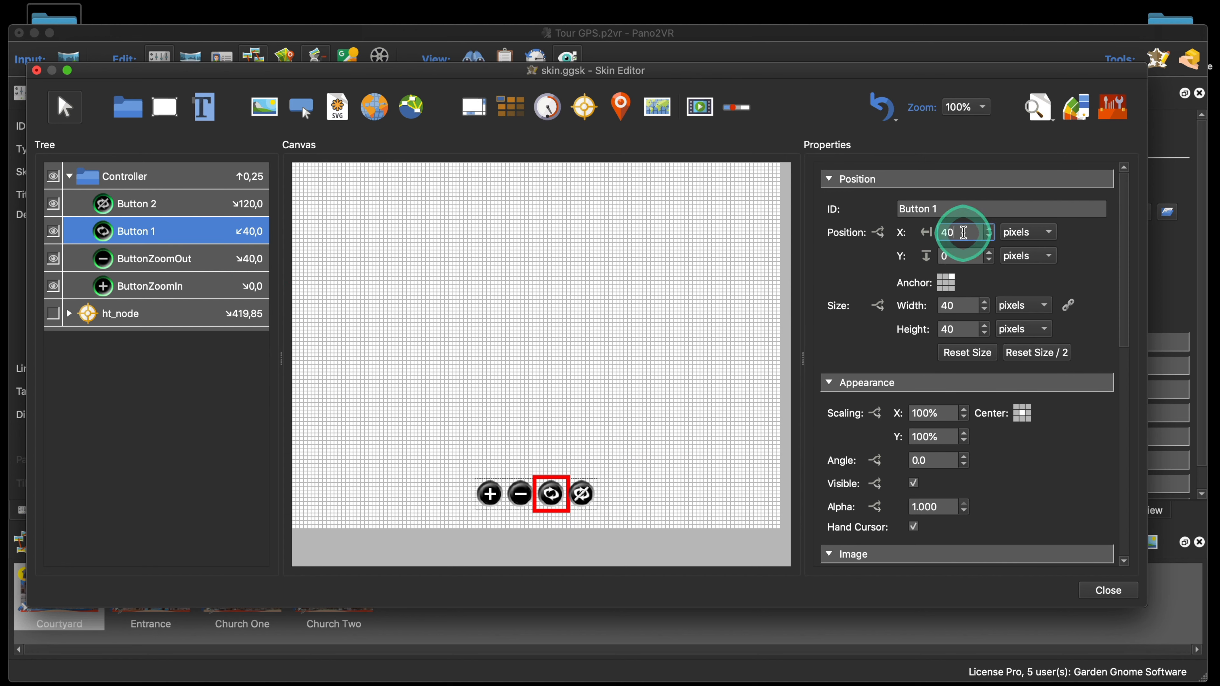
text(0)
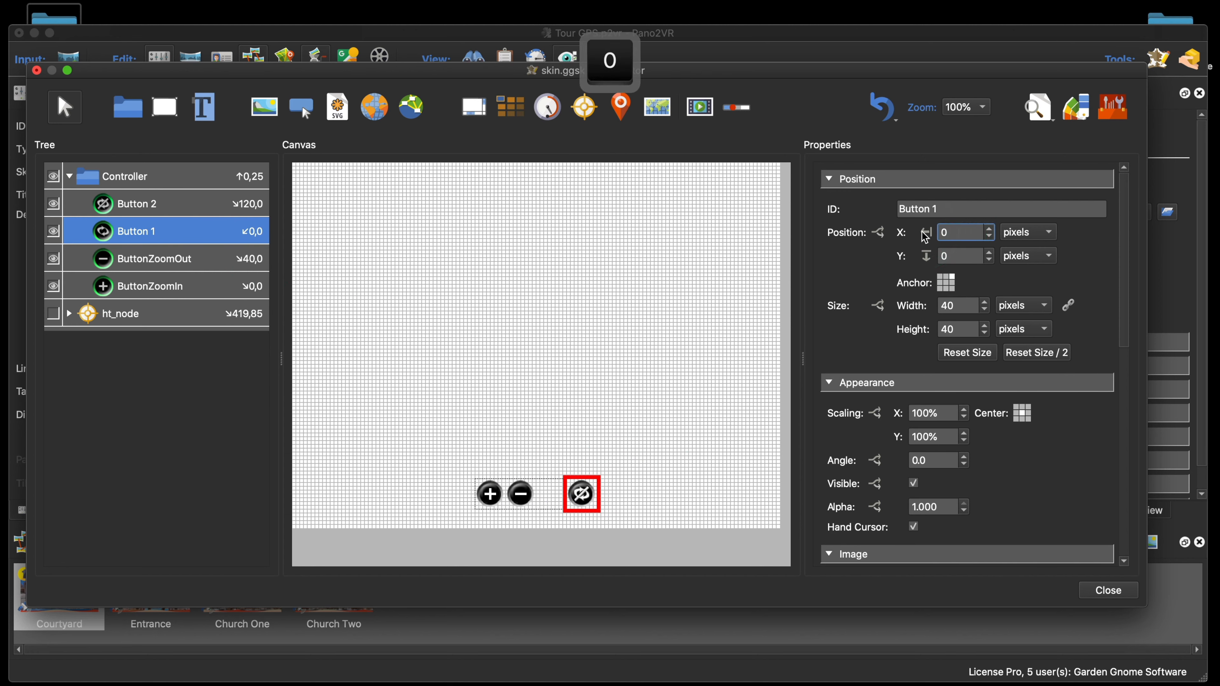
- Anchor Button 2 to the top-right corner of its container and turn off its initial visibility
click(160, 210)
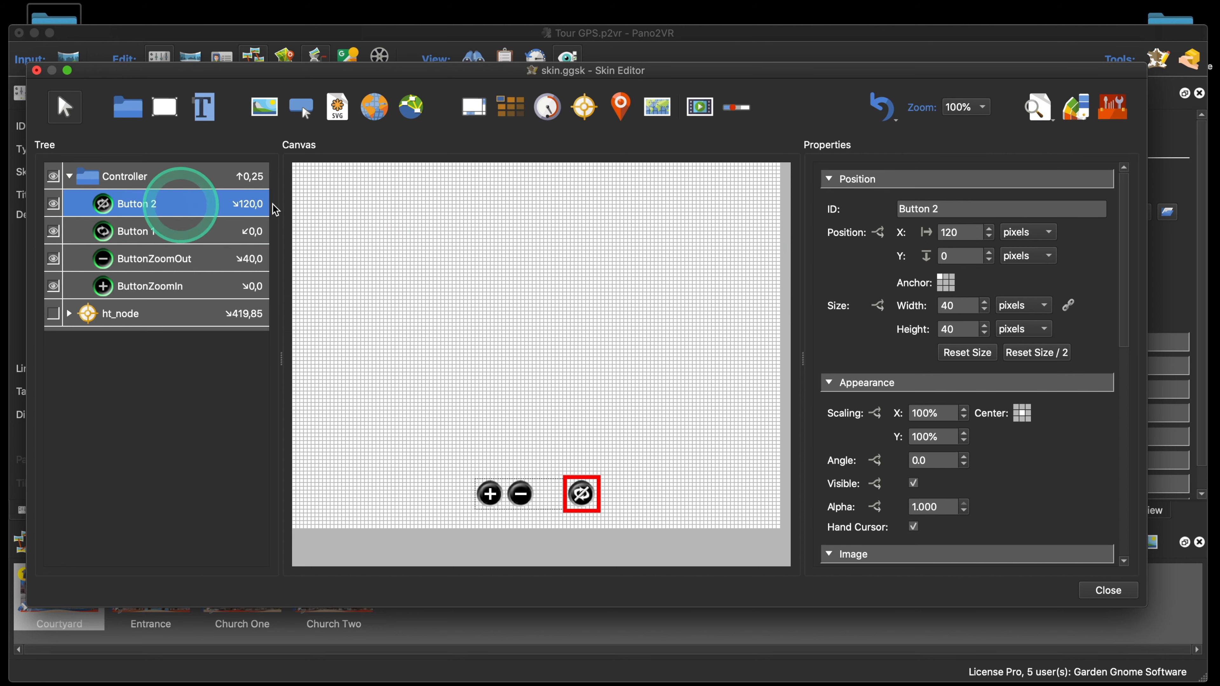
click(952, 277)
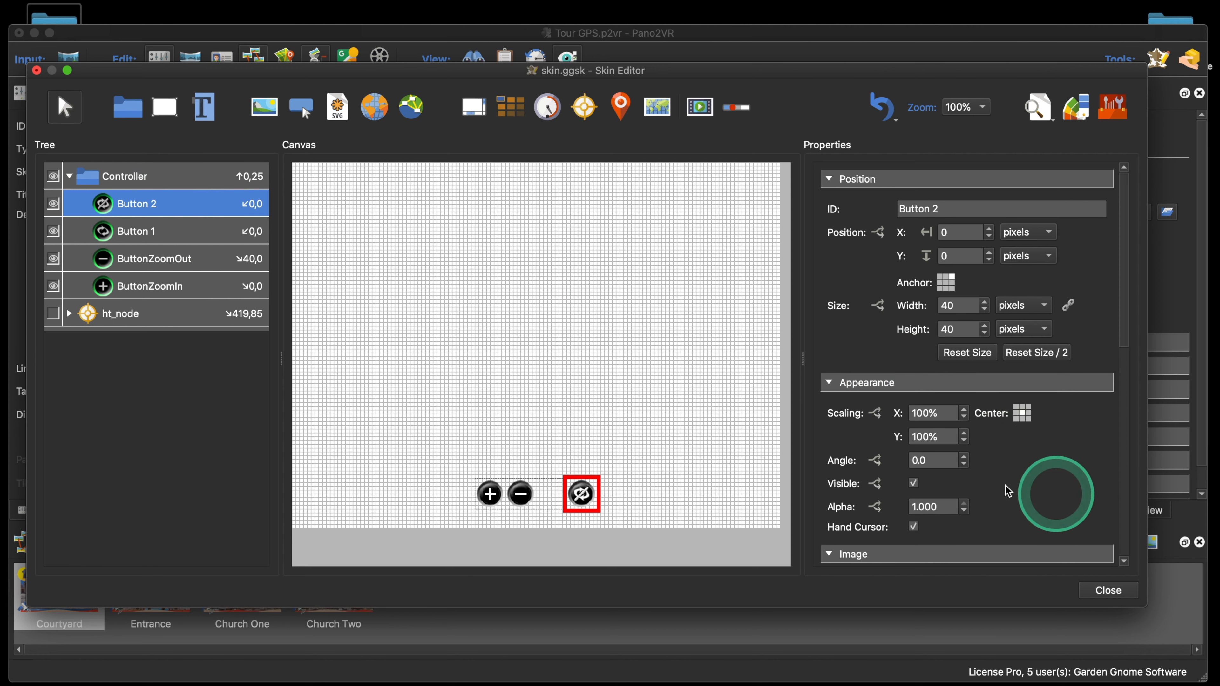
scroll(993, 485, down, 3)
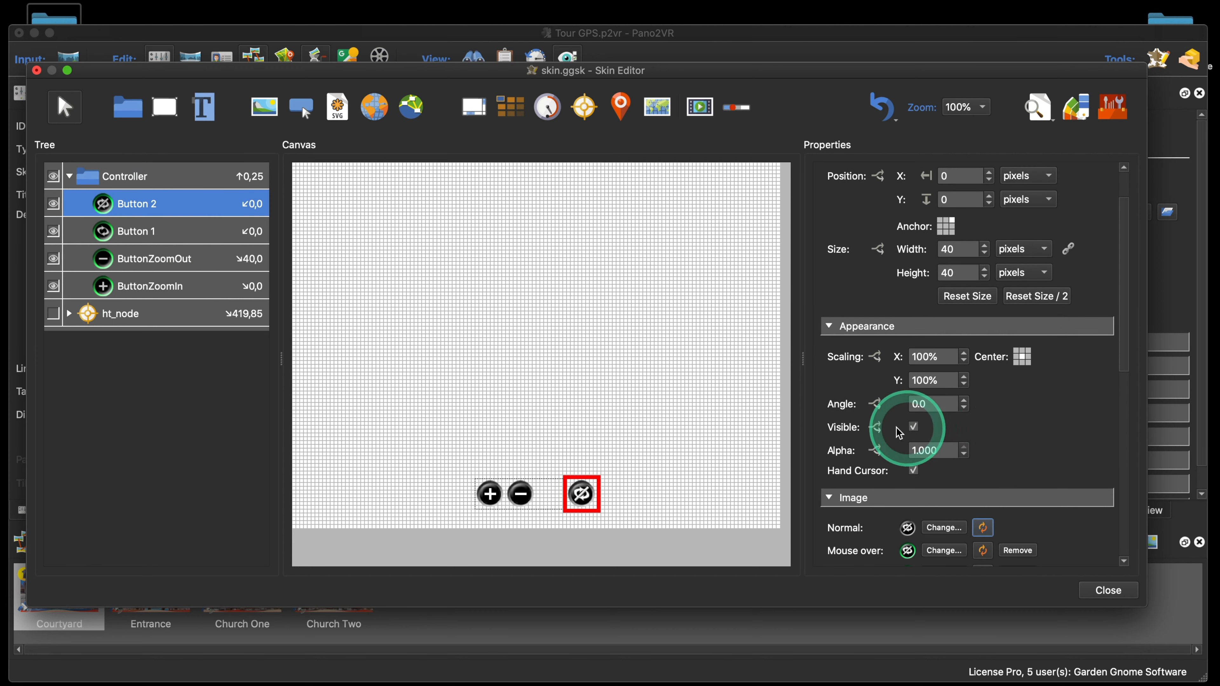
click(914, 427)
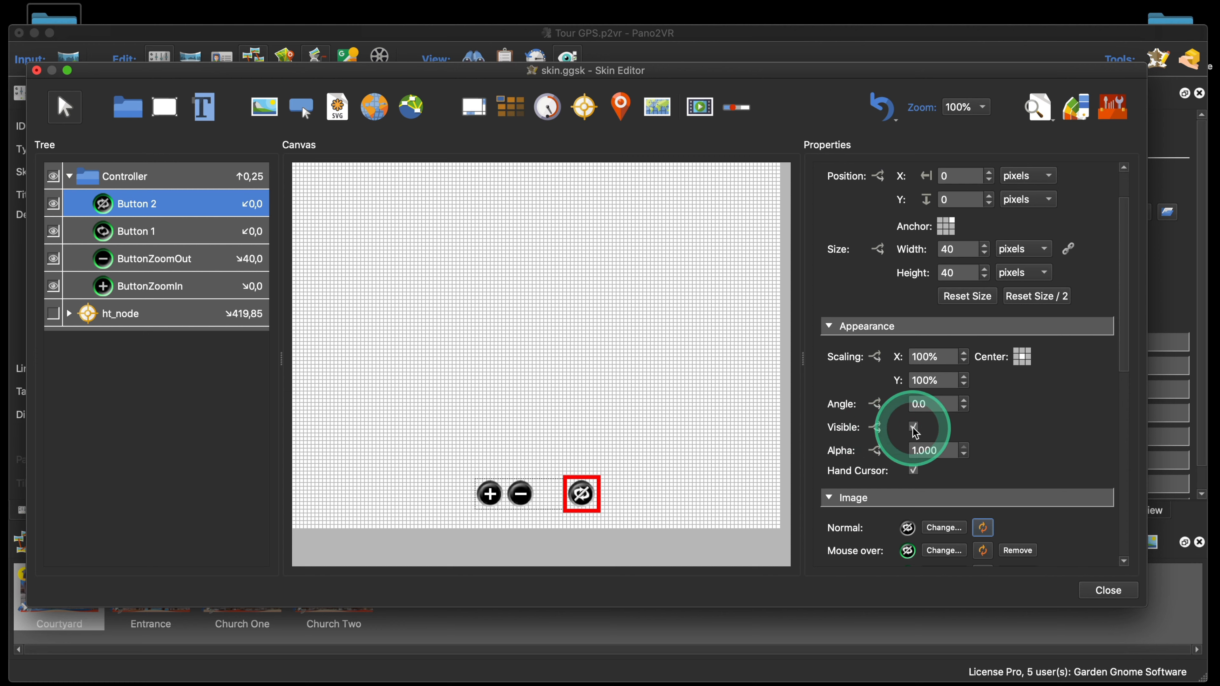
click(153, 235)
scroll(1034, 463, down, 5)
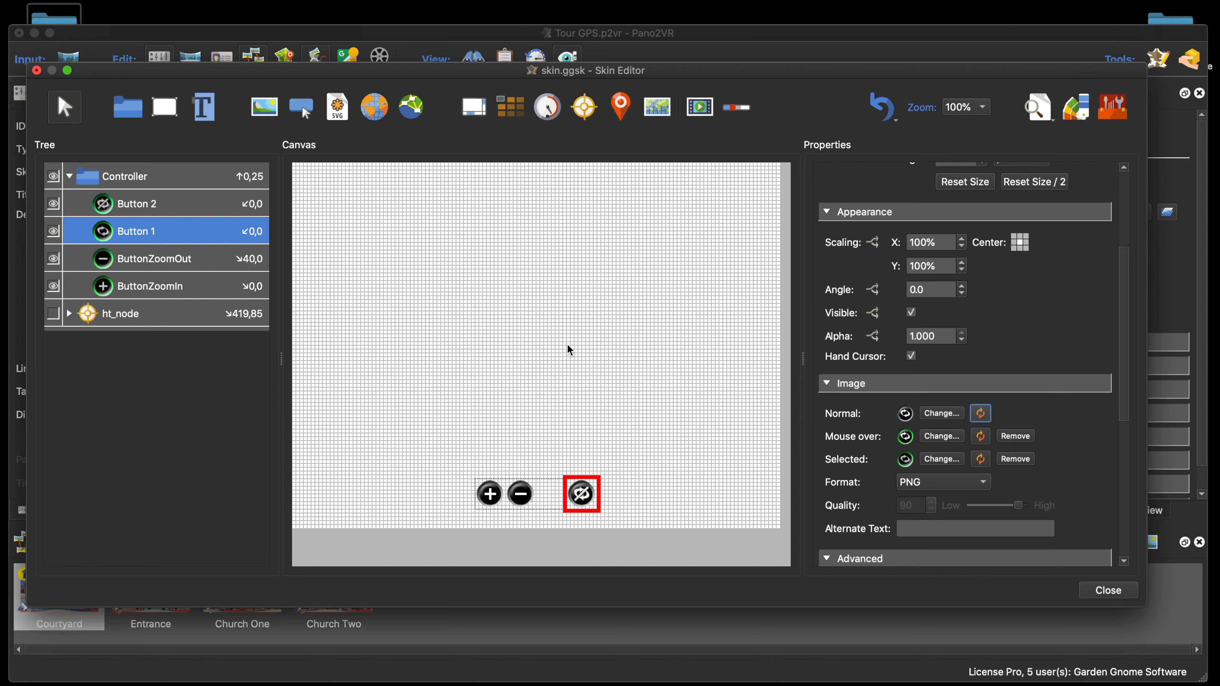
click(1036, 116)
click(588, 108)
- Add a Mouse Click action to Button 1 that starts auto rotation at a speed of 0.2° per frame
click(155, 236)
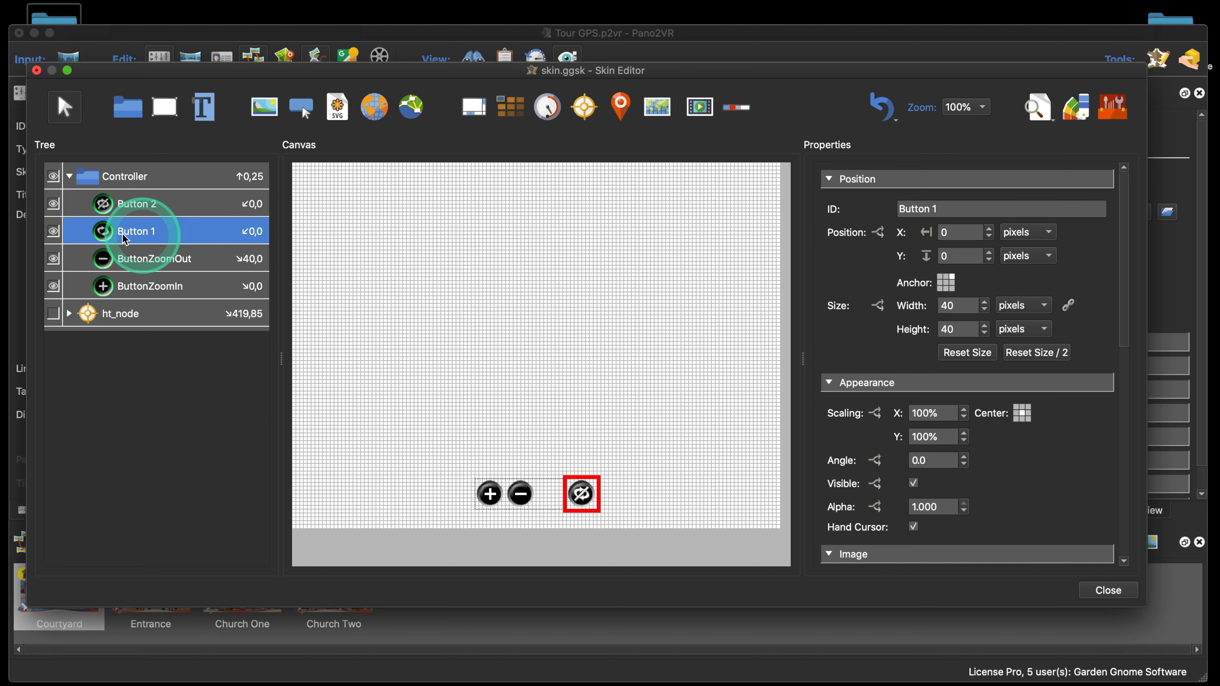
scroll(1055, 433, down, 10)
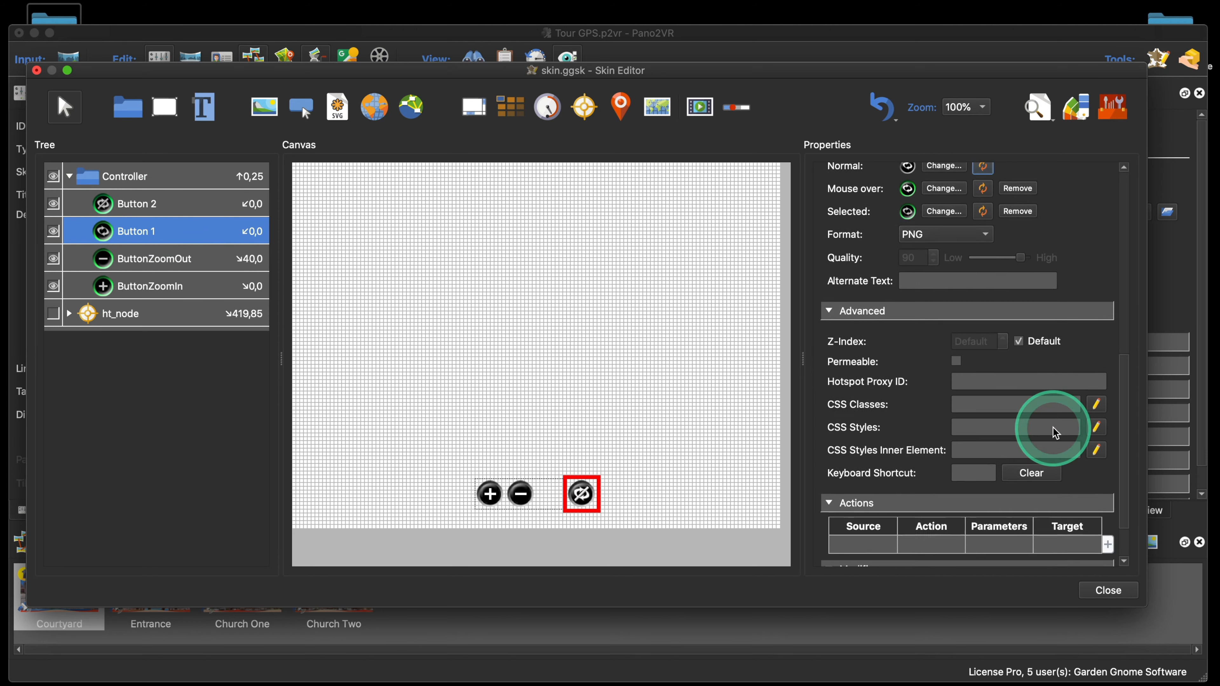
double_click(869, 490)
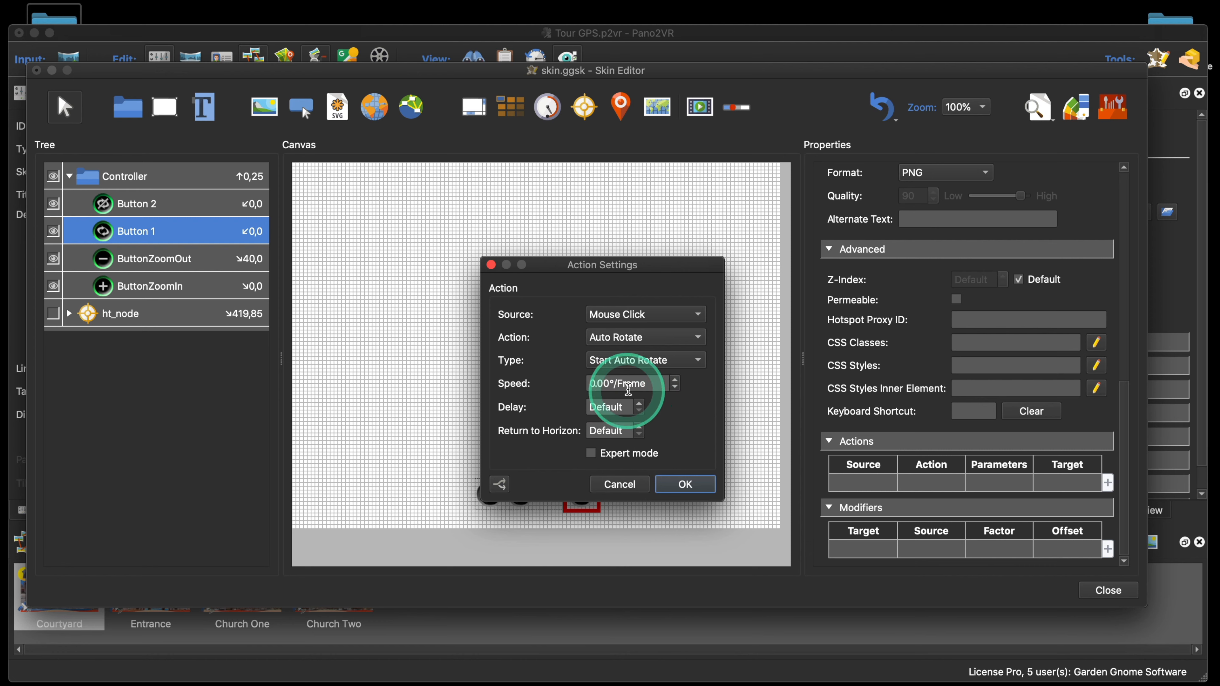
drag(648, 384, 564, 387)
text(.2)
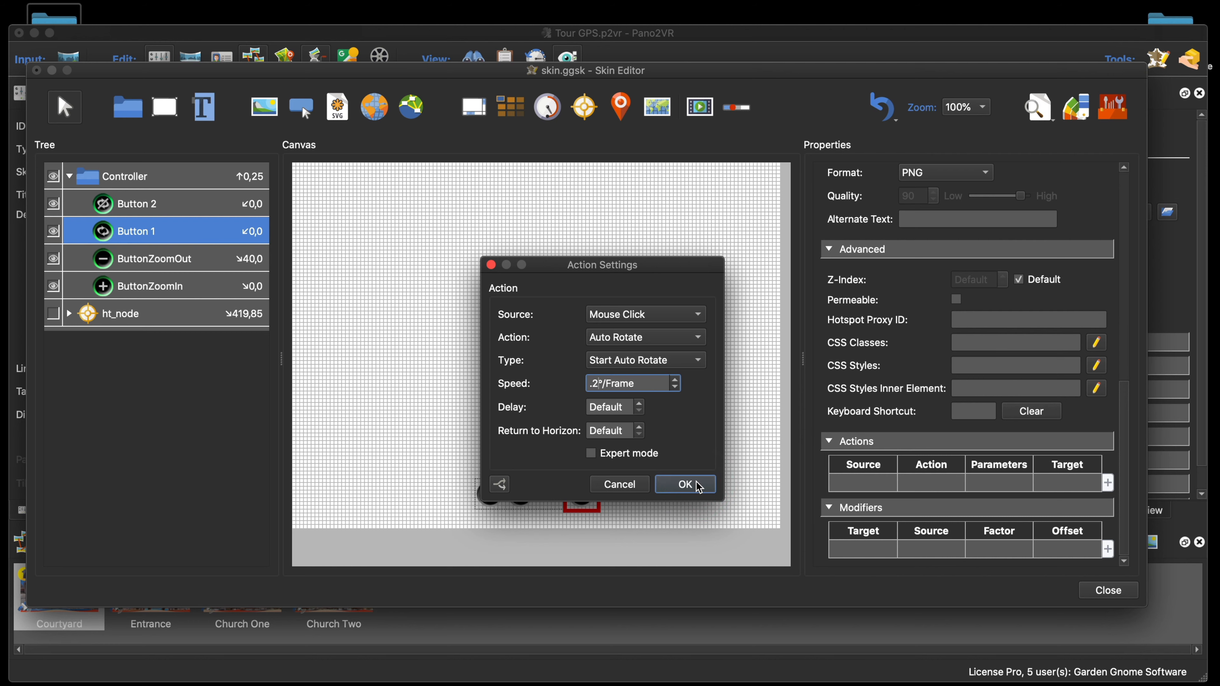
click(685, 484)
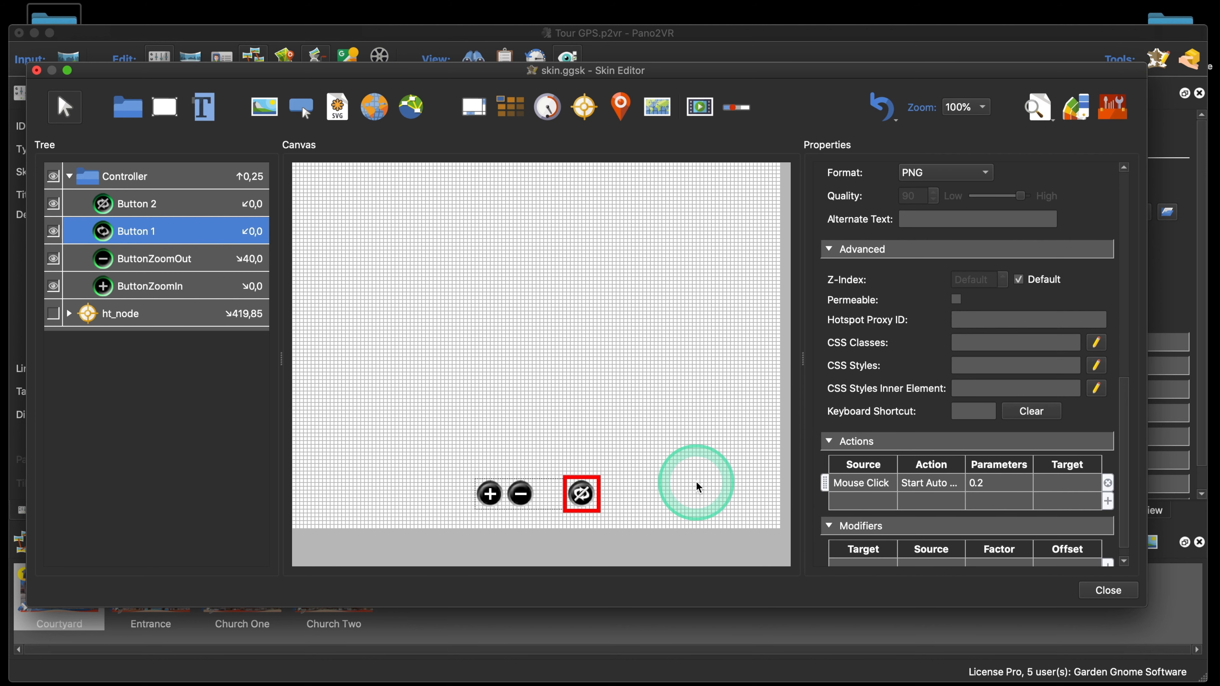
- Copy the auto-rotate action from Button 1 to Button 2
click(852, 484)
key(super+c)
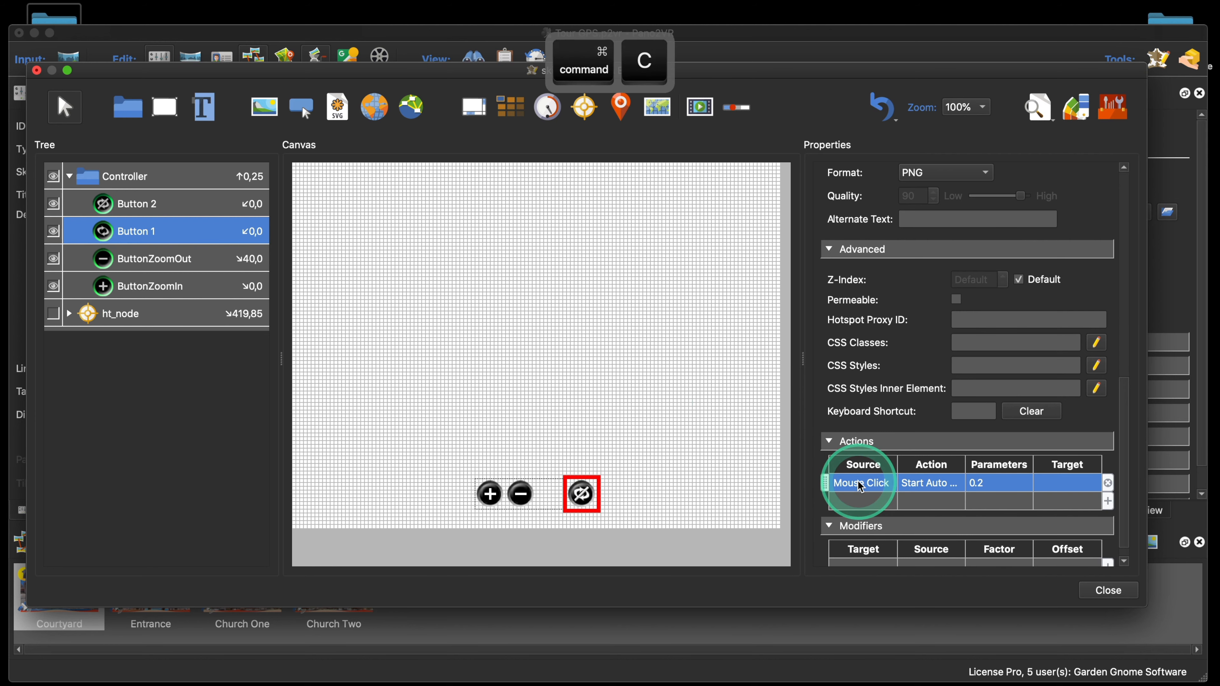
click(185, 206)
click(951, 493)
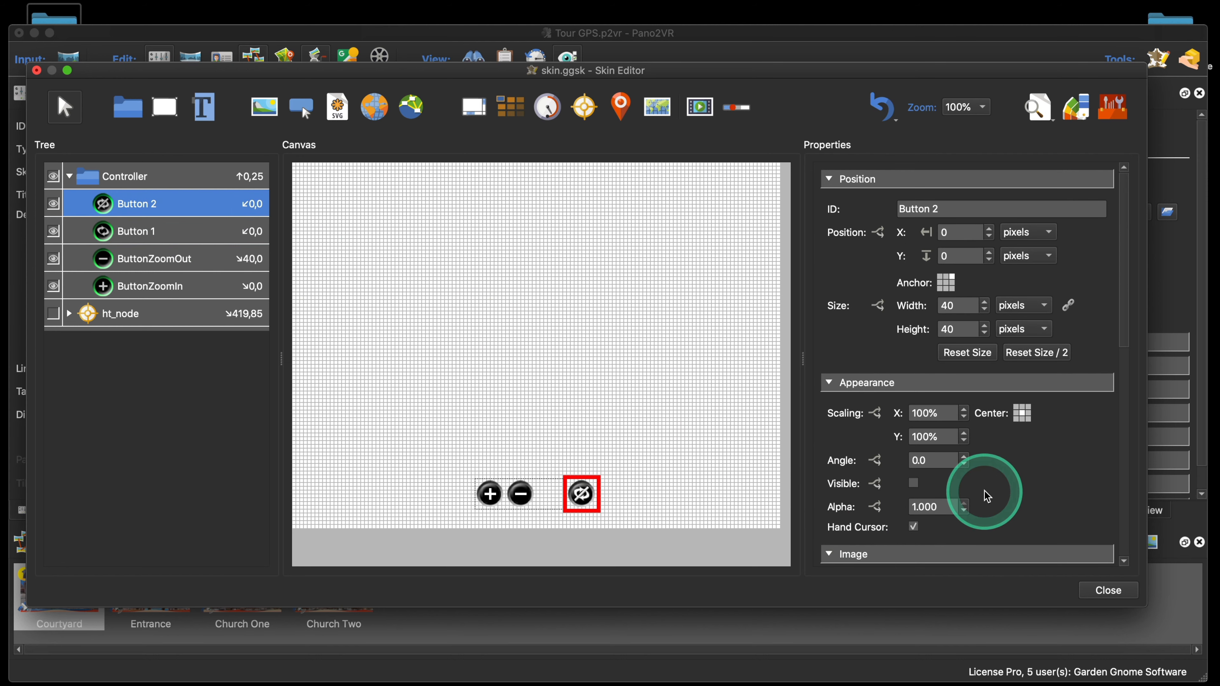
key(super+v)
scroll(951, 493, down, 10)
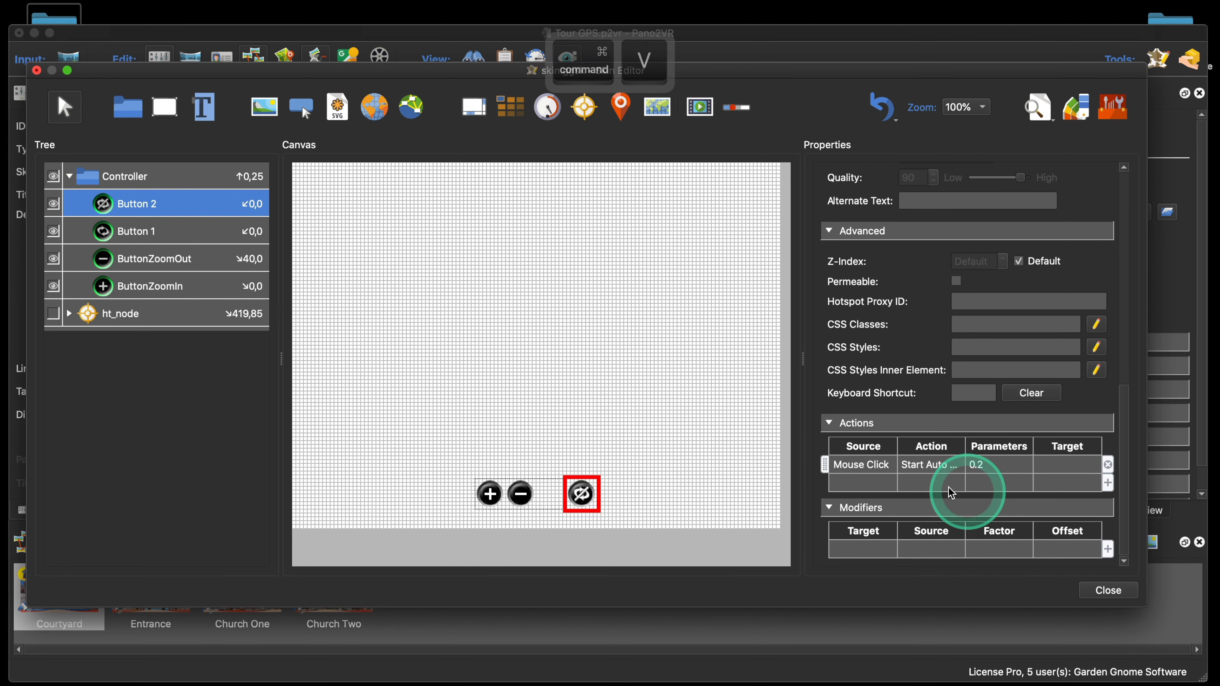
- Change the type of Button 2's mouse-click action to Stop Auto Rotate
double_click(930, 465)
click(604, 308)
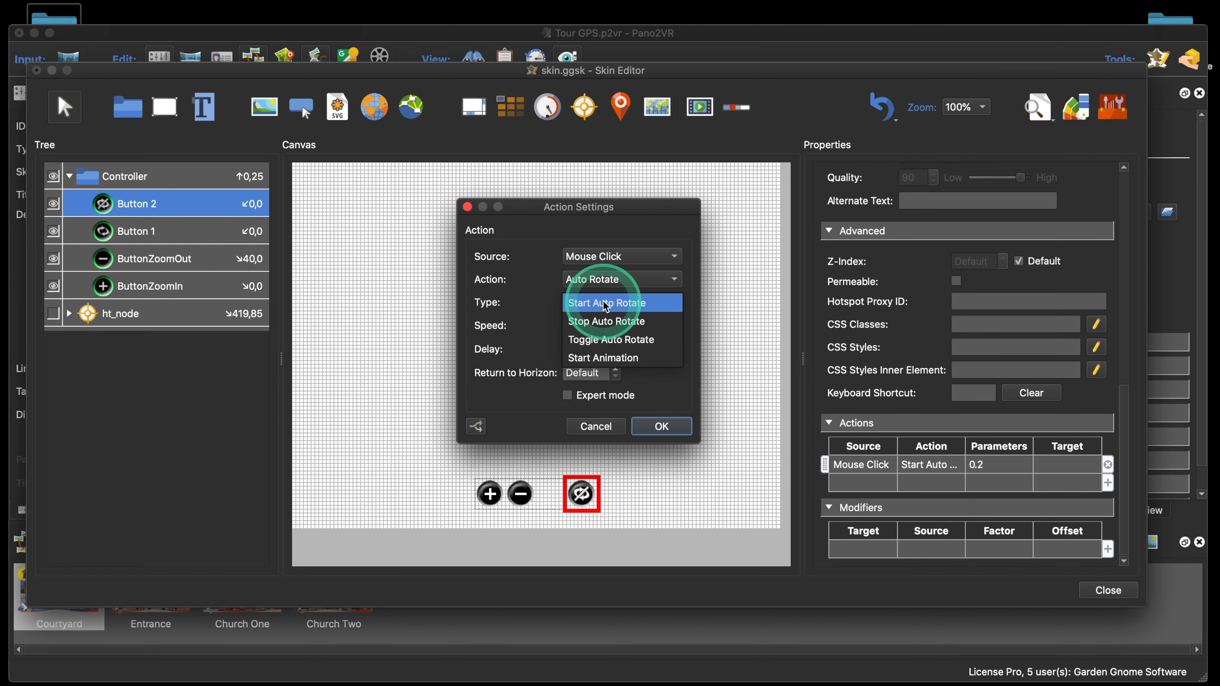
click(630, 320)
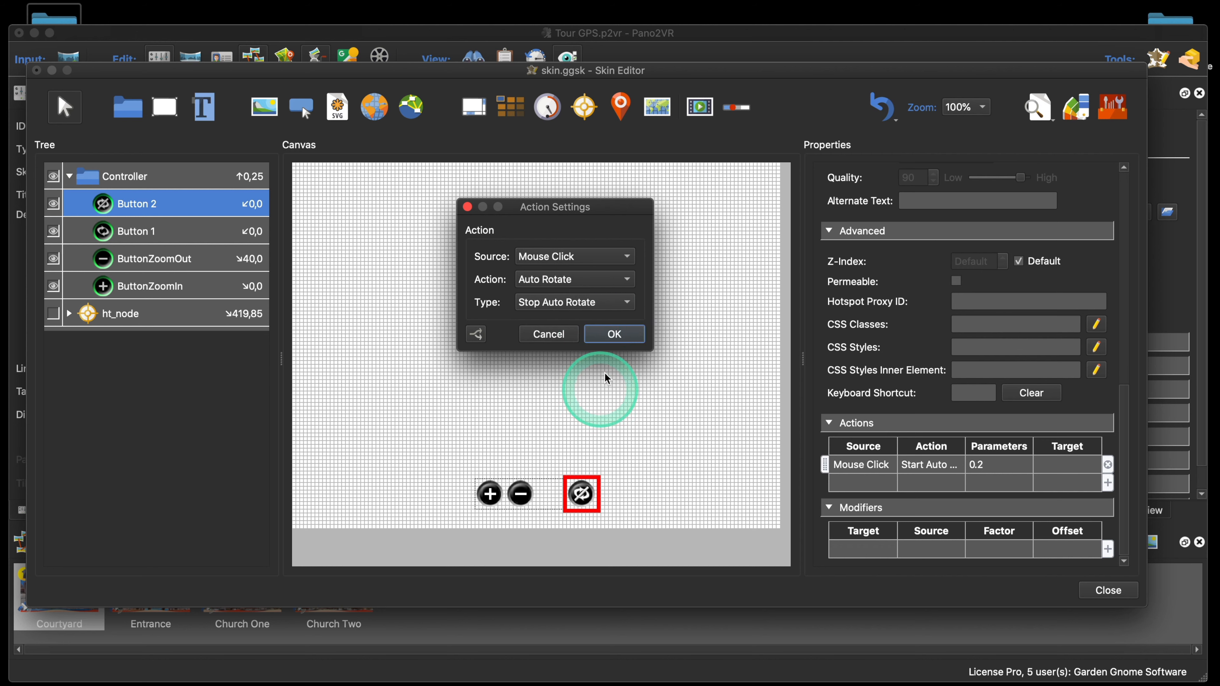
click(615, 335)
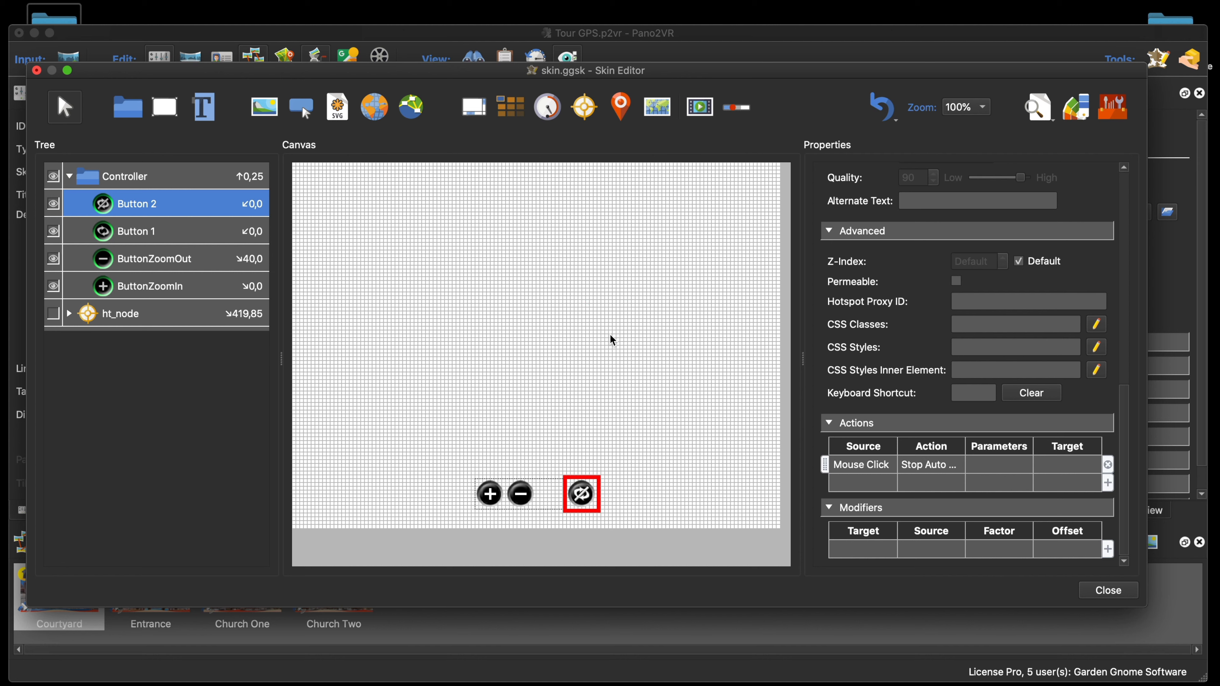
- Add a logic block to Button 1's visibility that sets Visible to false when Auto Rotating = true
click(137, 231)
scroll(961, 337, up, 10)
click(876, 340)
click(402, 233)
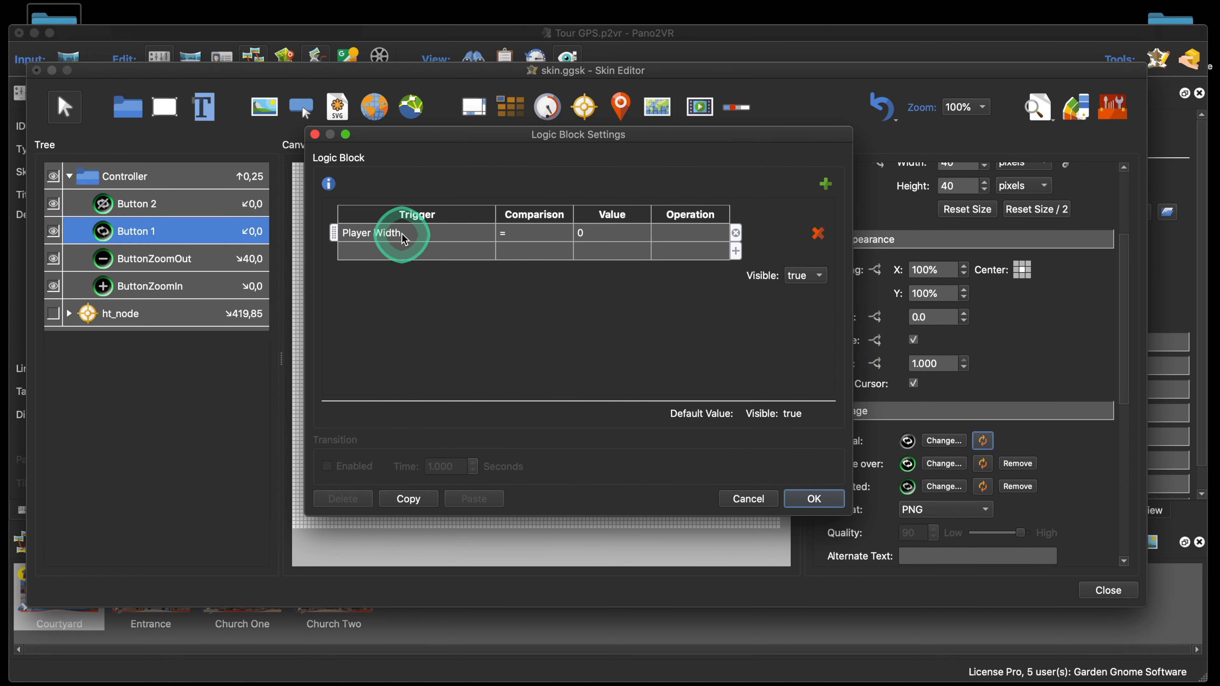
click(401, 234)
click(402, 269)
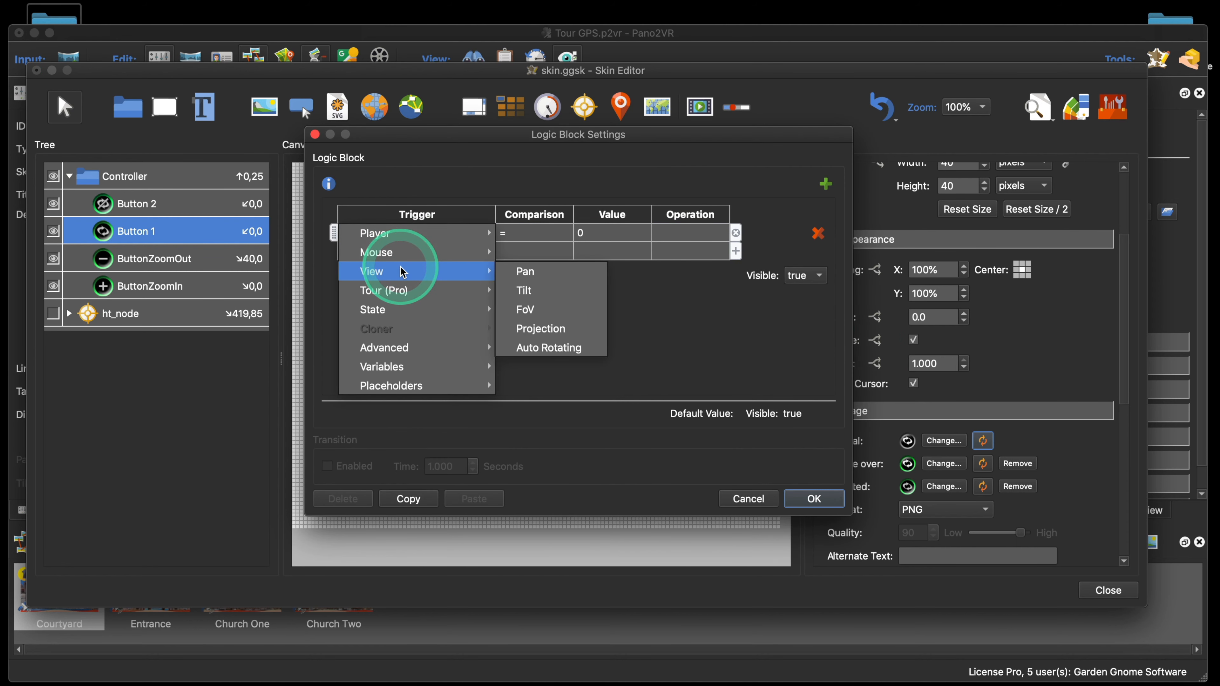
click(549, 348)
click(807, 276)
click(798, 291)
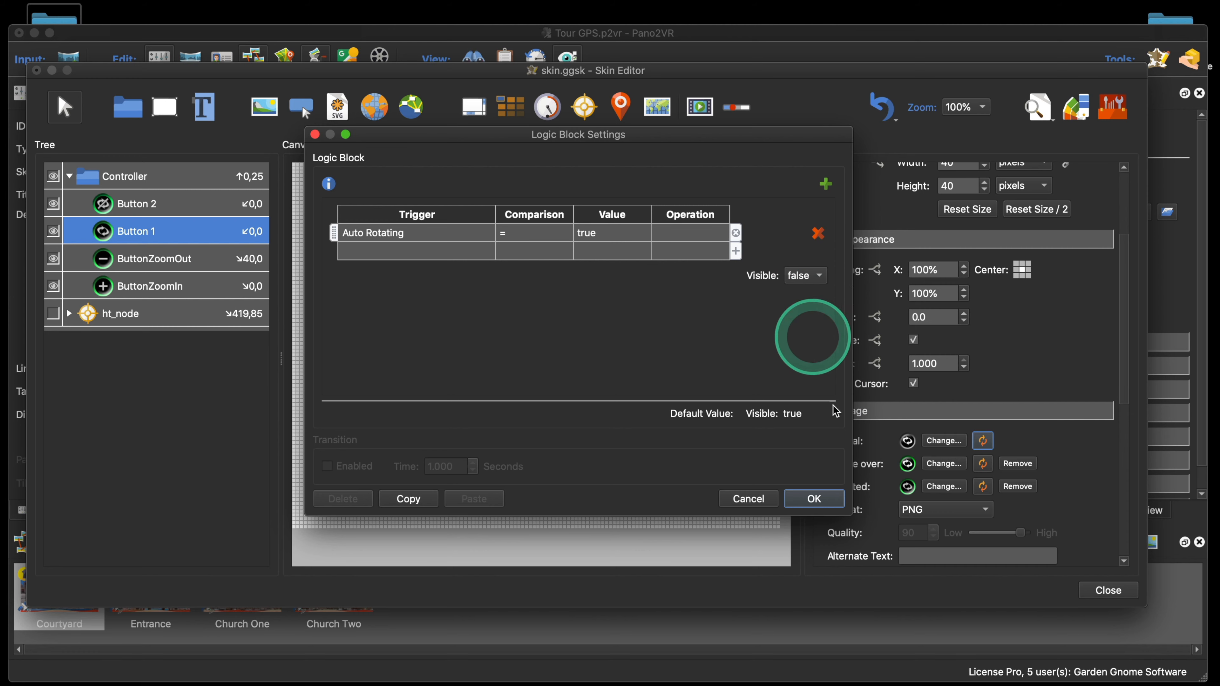
click(837, 502)
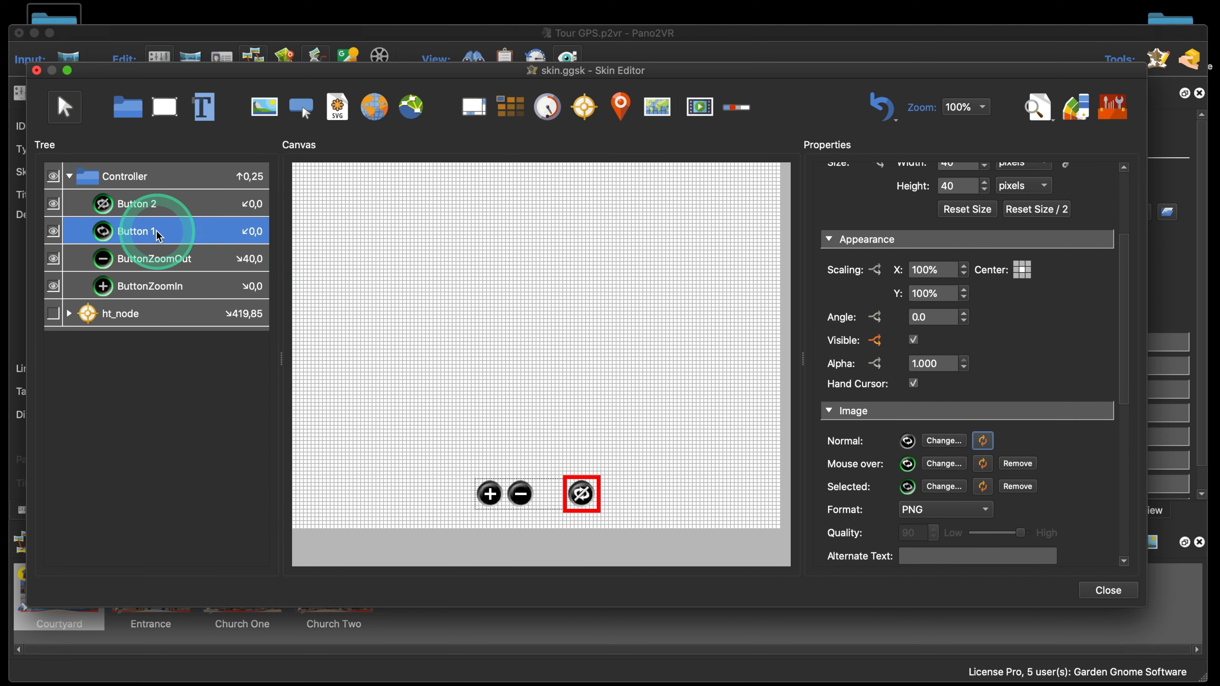
- Copy the logic block from Button 1's Visible property
click(875, 340)
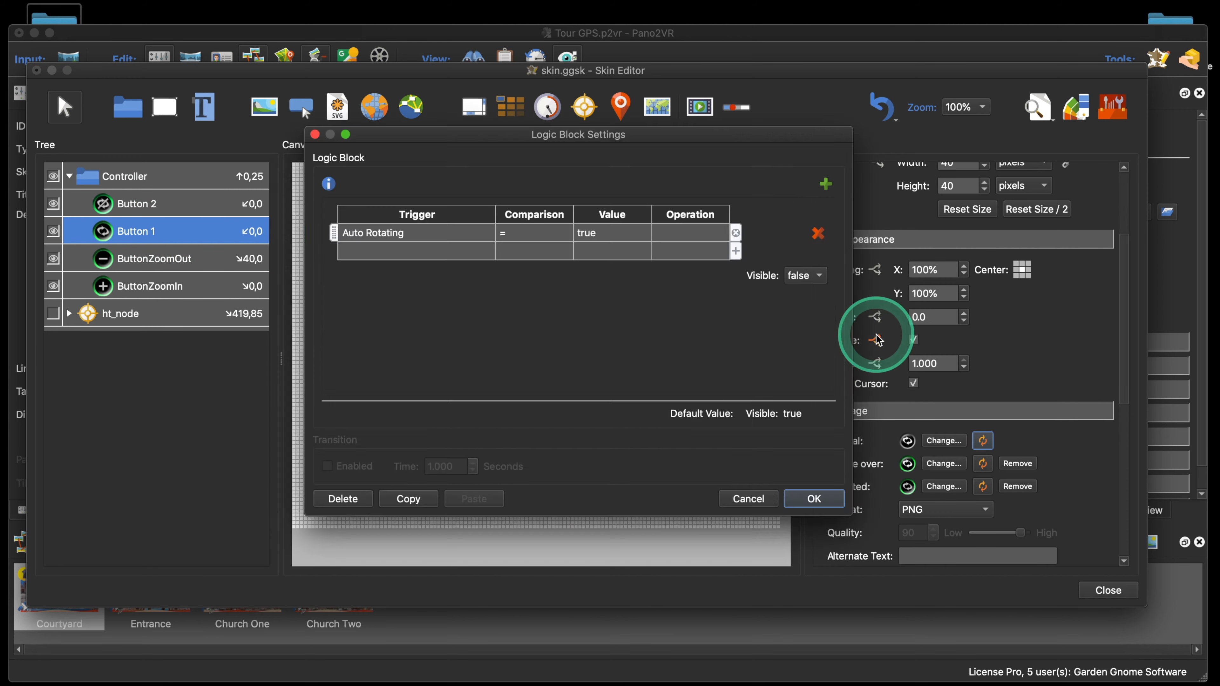
click(397, 492)
click(410, 498)
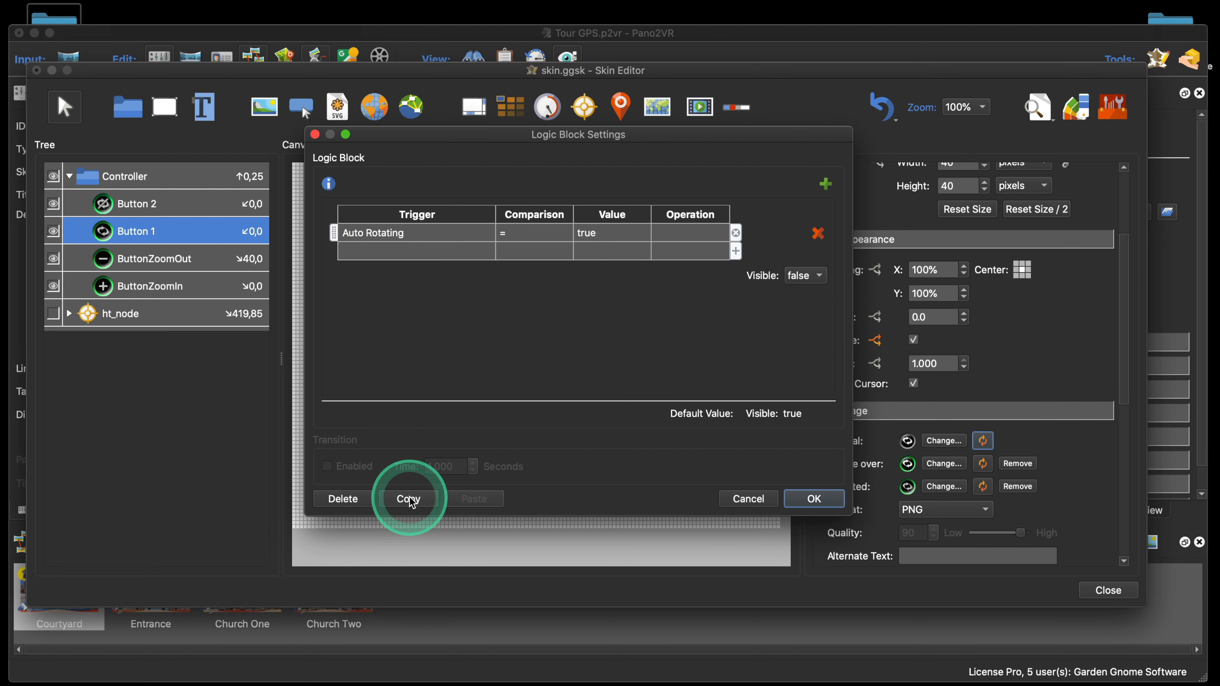
click(798, 500)
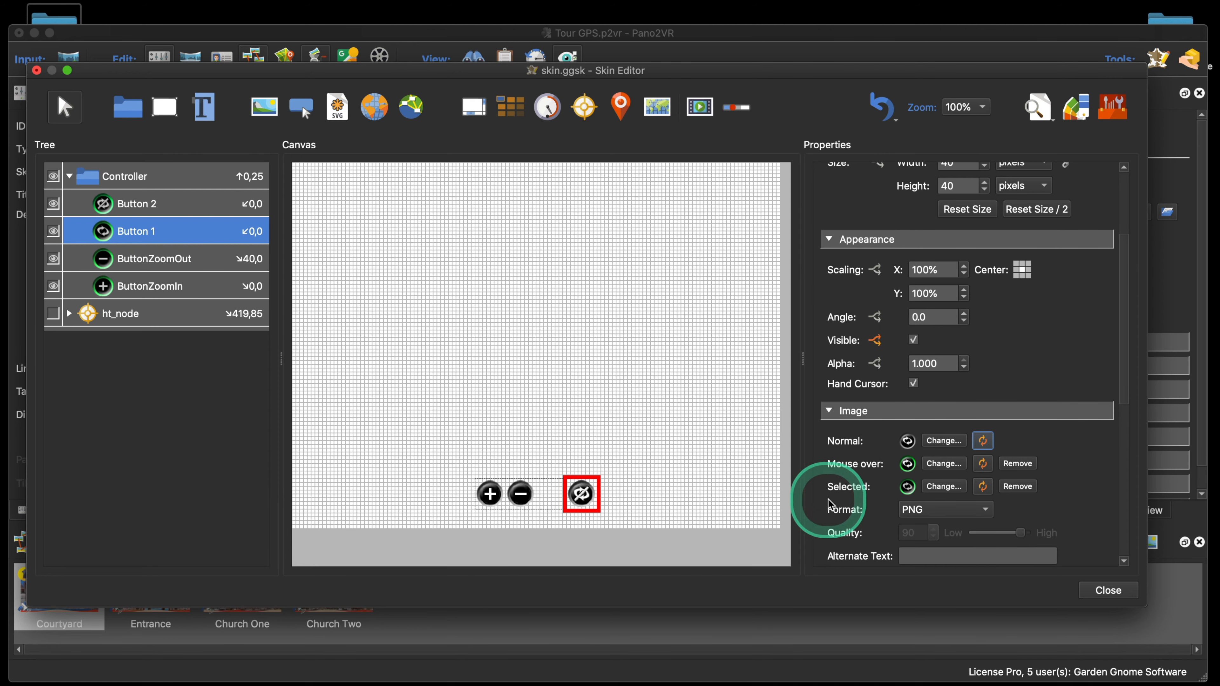
- Paste the copied logic block into Button 2's Visible property and change its result to true
click(145, 204)
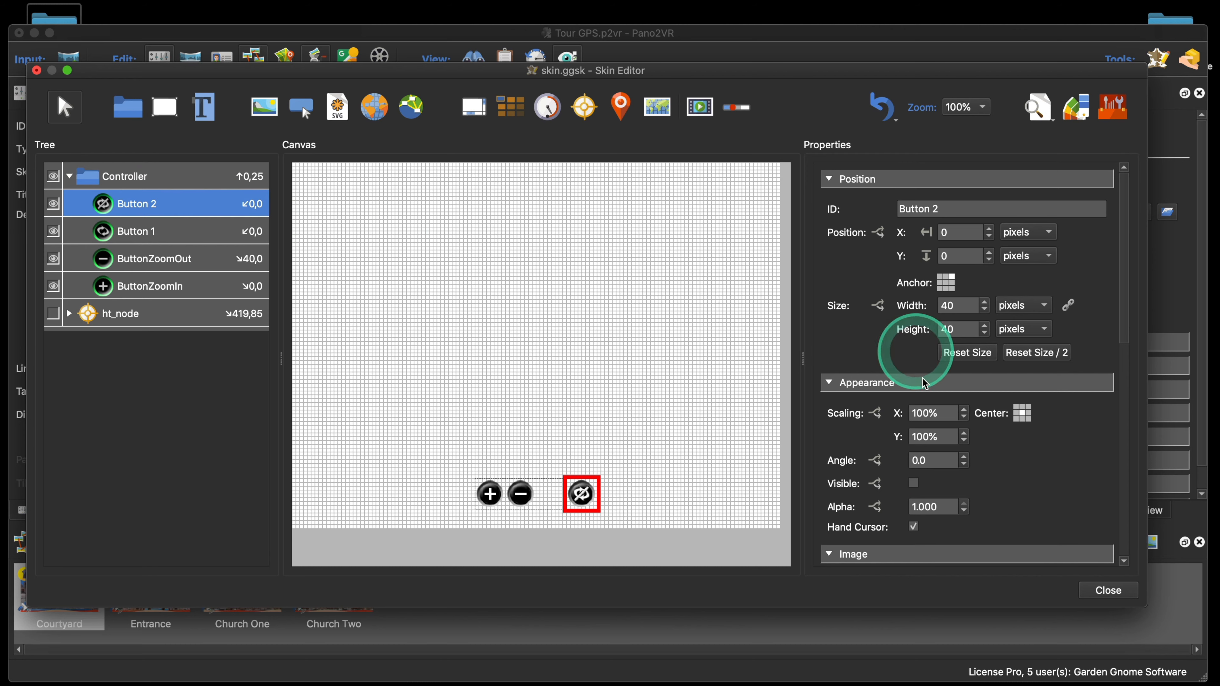
scroll(1002, 444, down, 5)
click(876, 377)
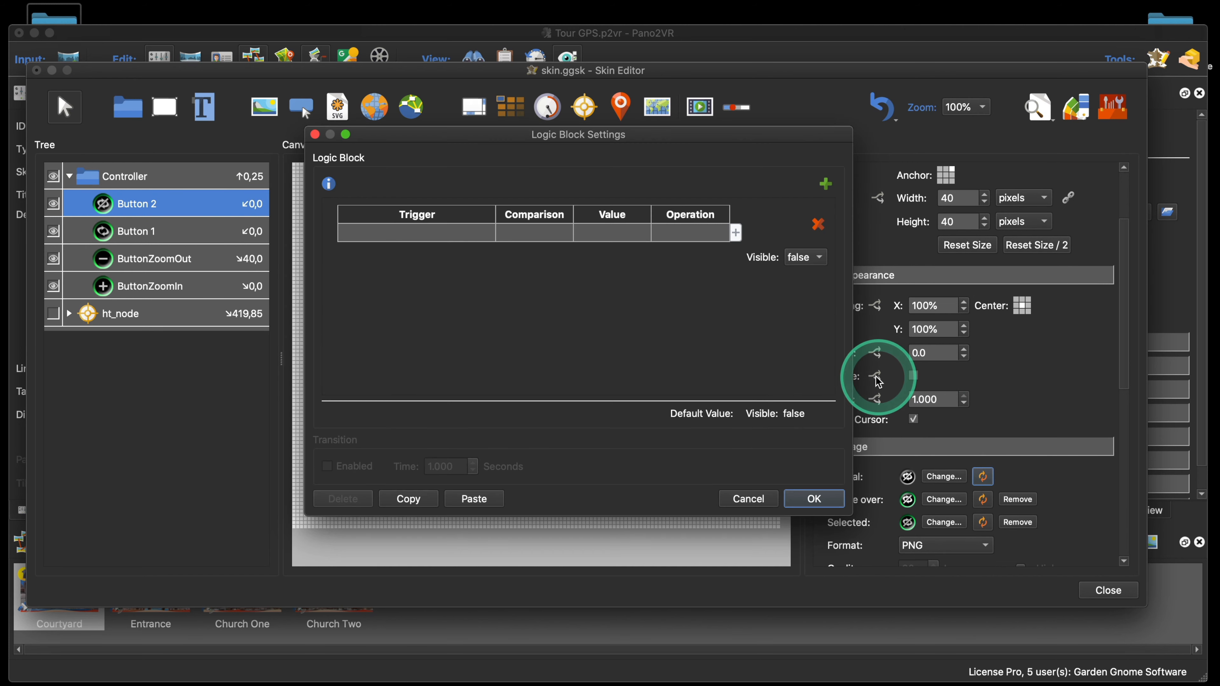
click(482, 499)
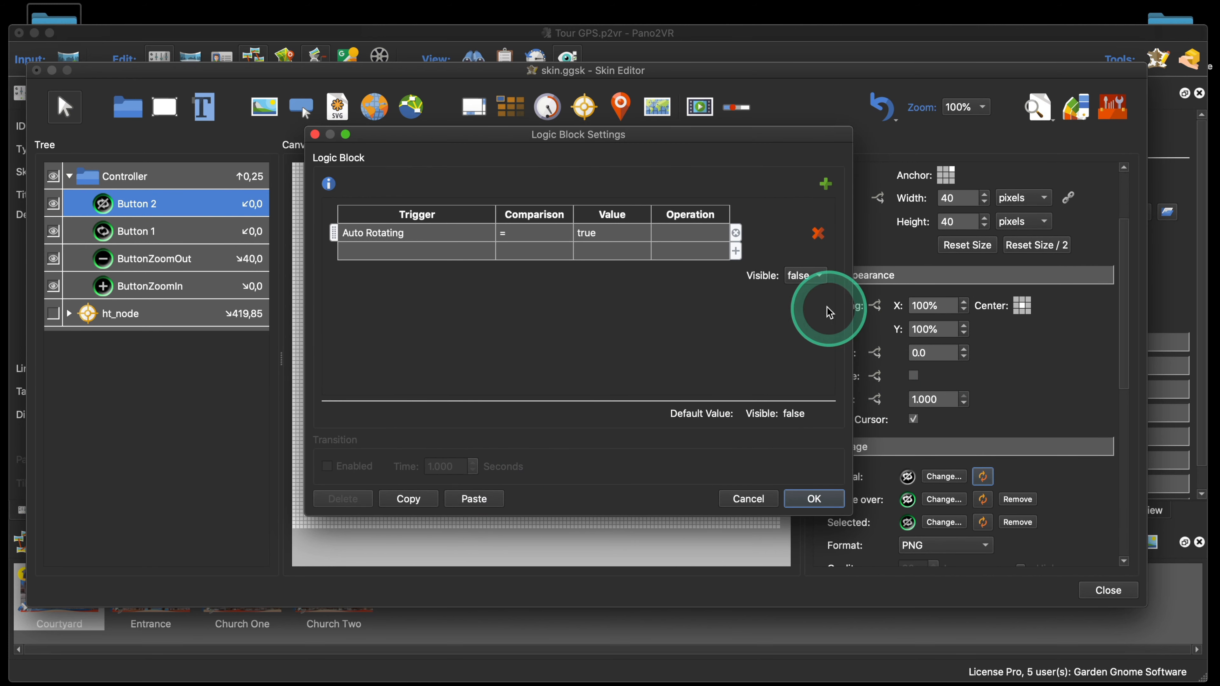
click(803, 275)
click(803, 289)
click(814, 499)
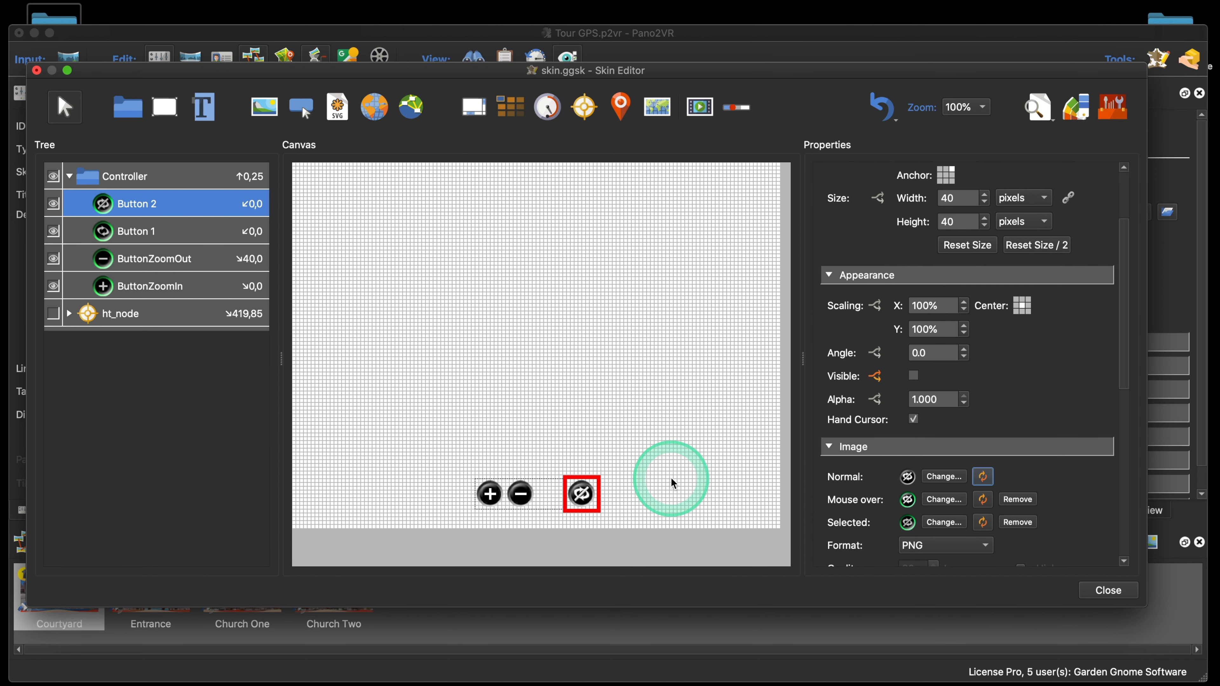
- Close the skin editor and generate the tour's HTML5 output
click(1108, 590)
click(682, 348)
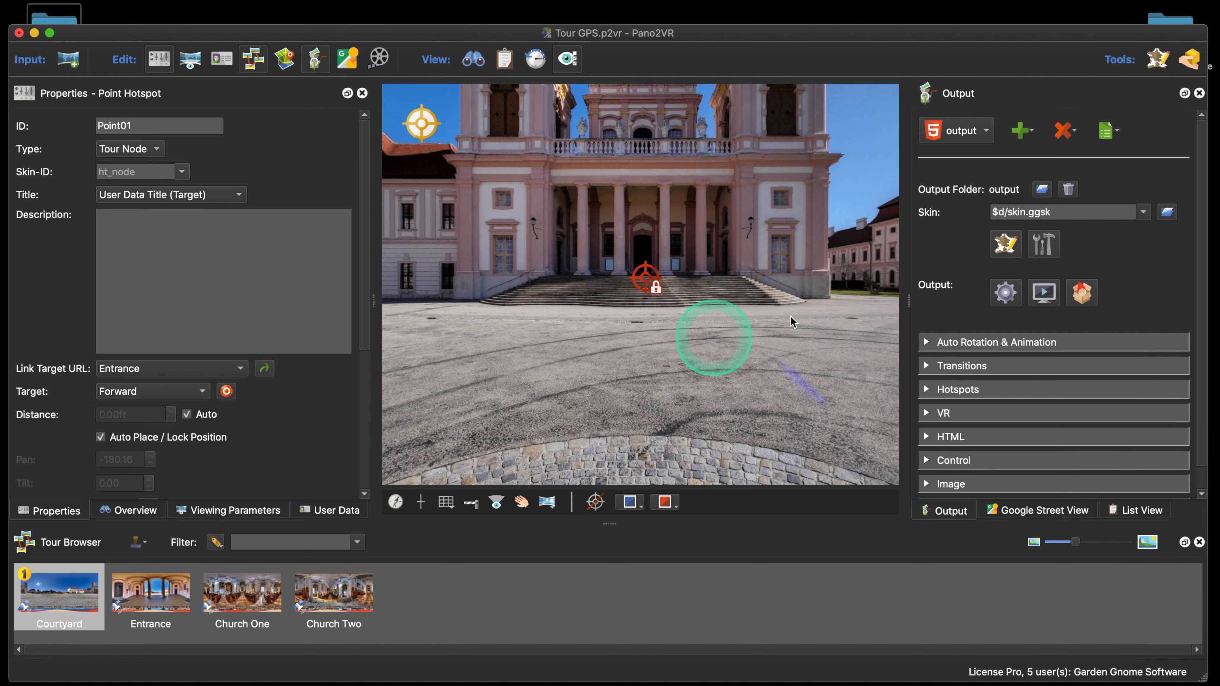
click(999, 295)
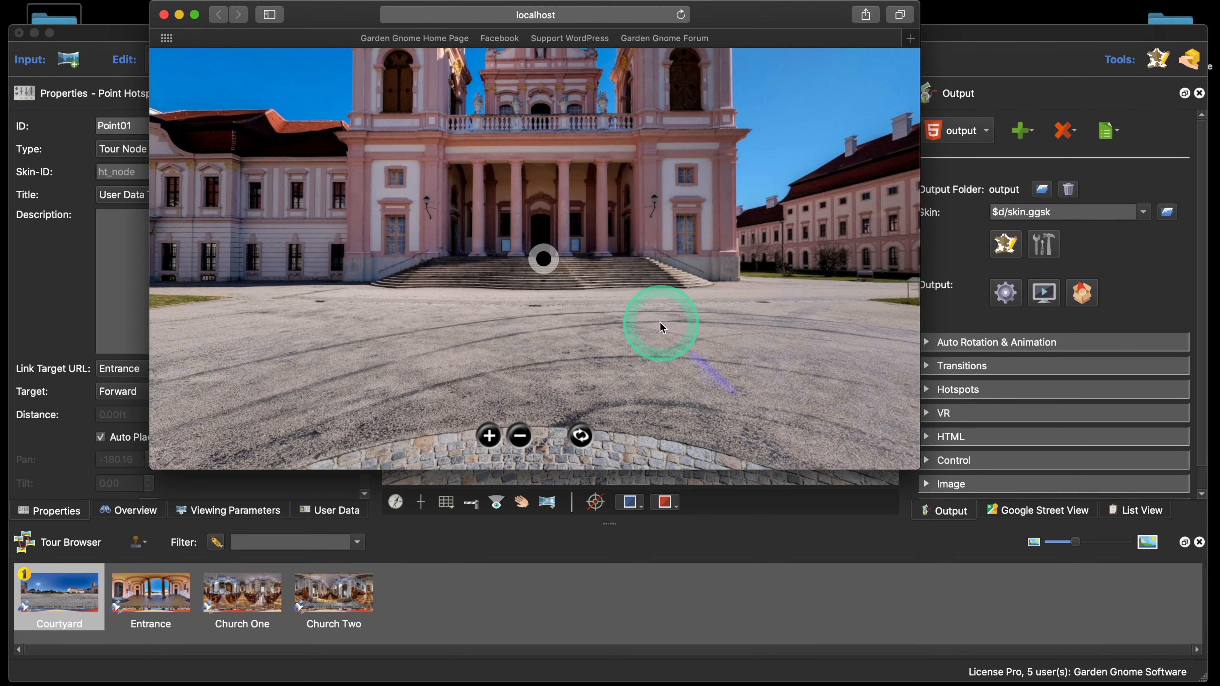
- Test the alternating auto-rotate buttons in the browser preview by starting rotation, interrupting it by panning, and stopping it with the button
drag(646, 436, 685, 440)
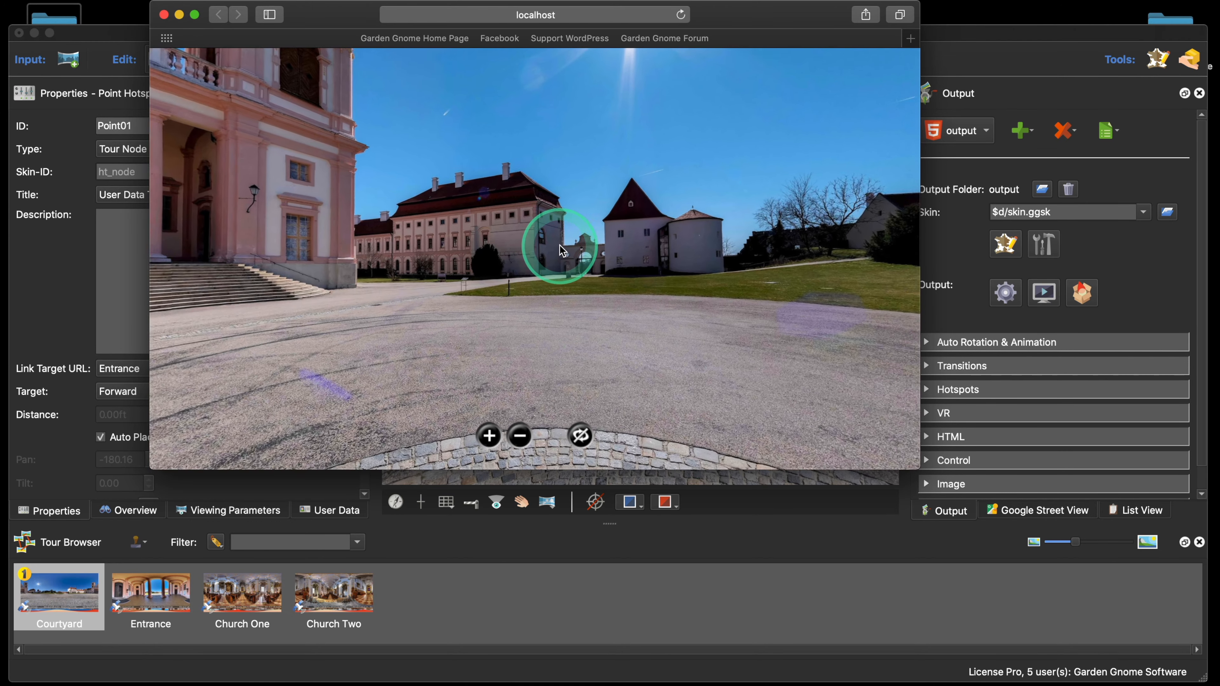
drag(562, 250, 583, 248)
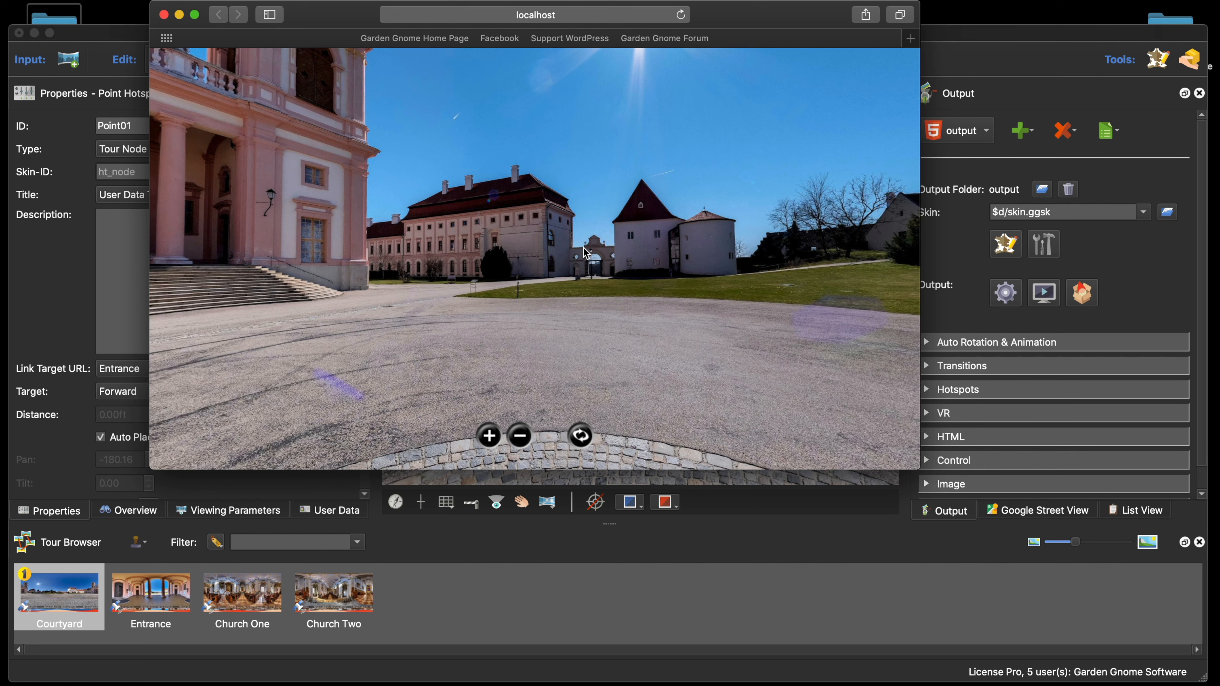
drag(585, 251, 599, 265)
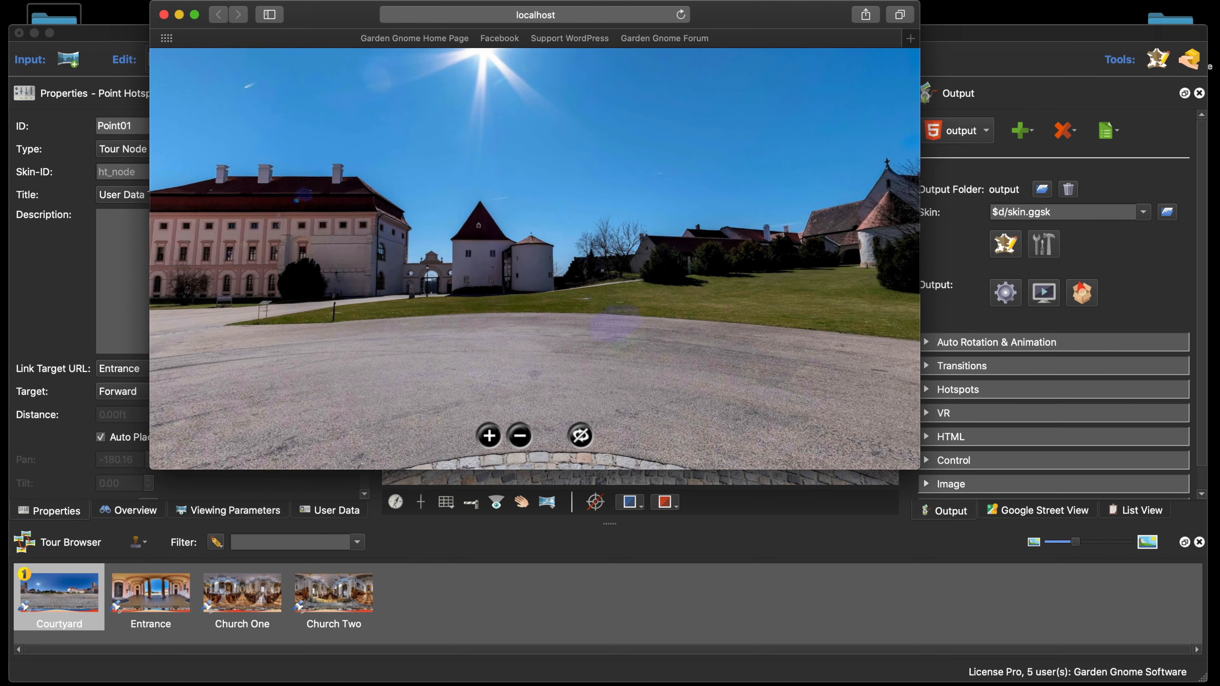
click(581, 438)
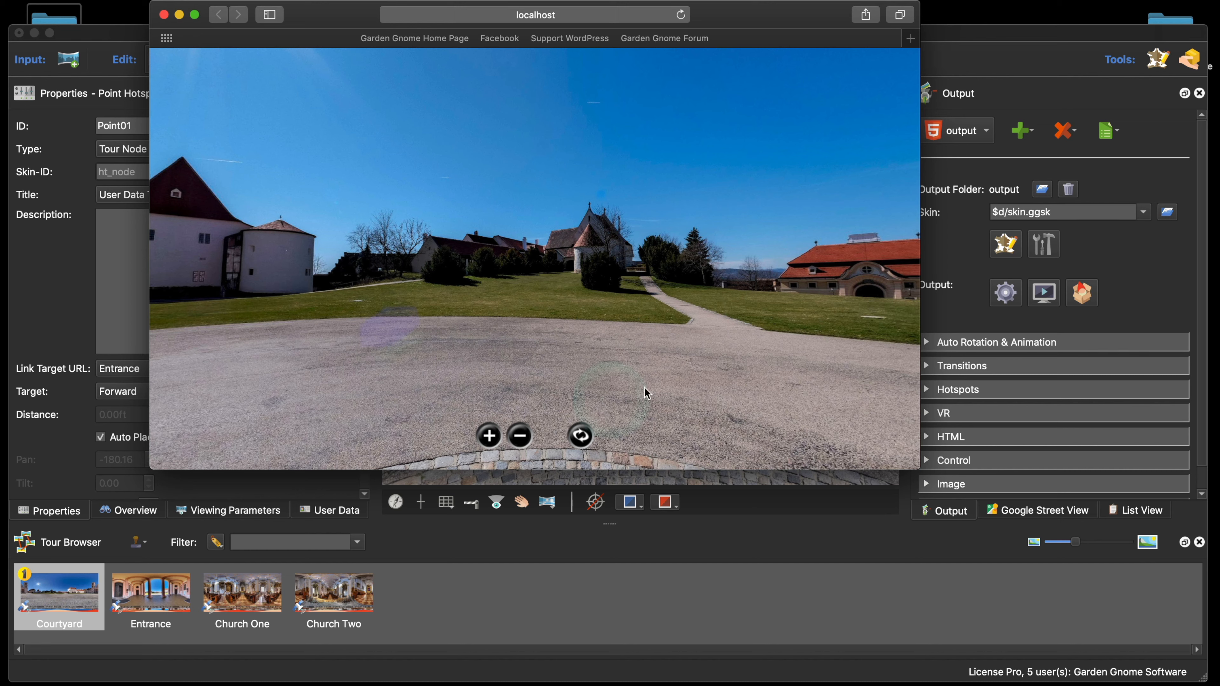
- View the supplied skin files that can be opened from a blank skin editor, without opening any
click(1150, 60)
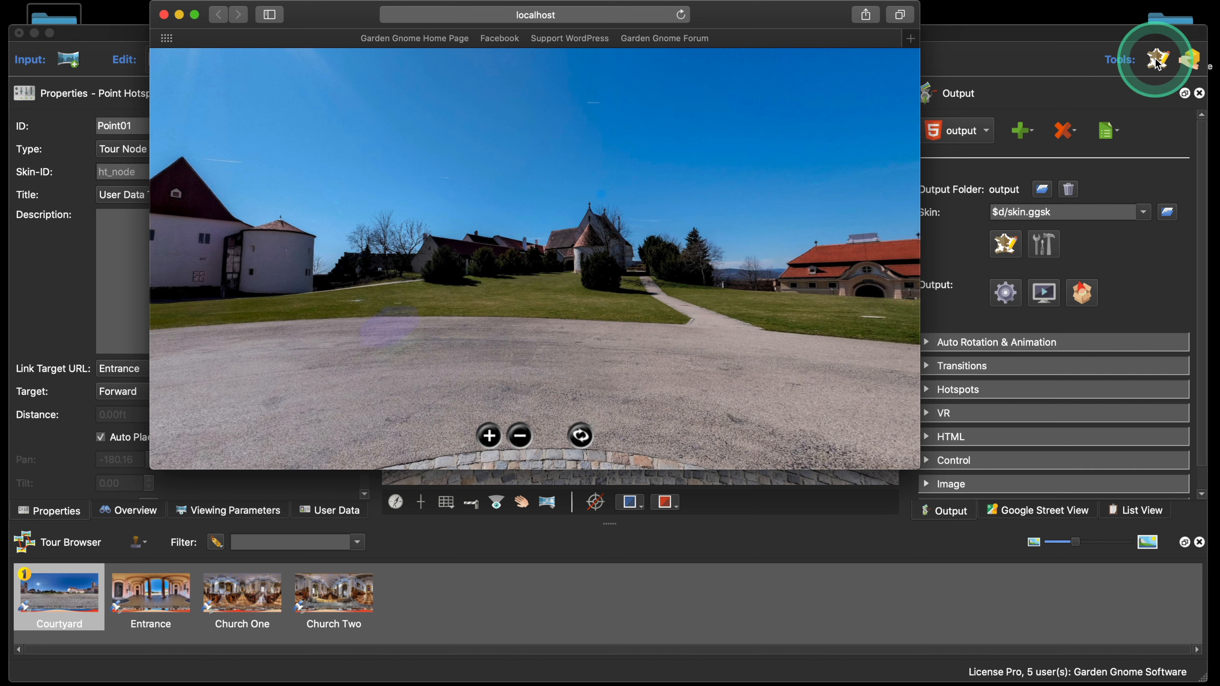
click(1034, 280)
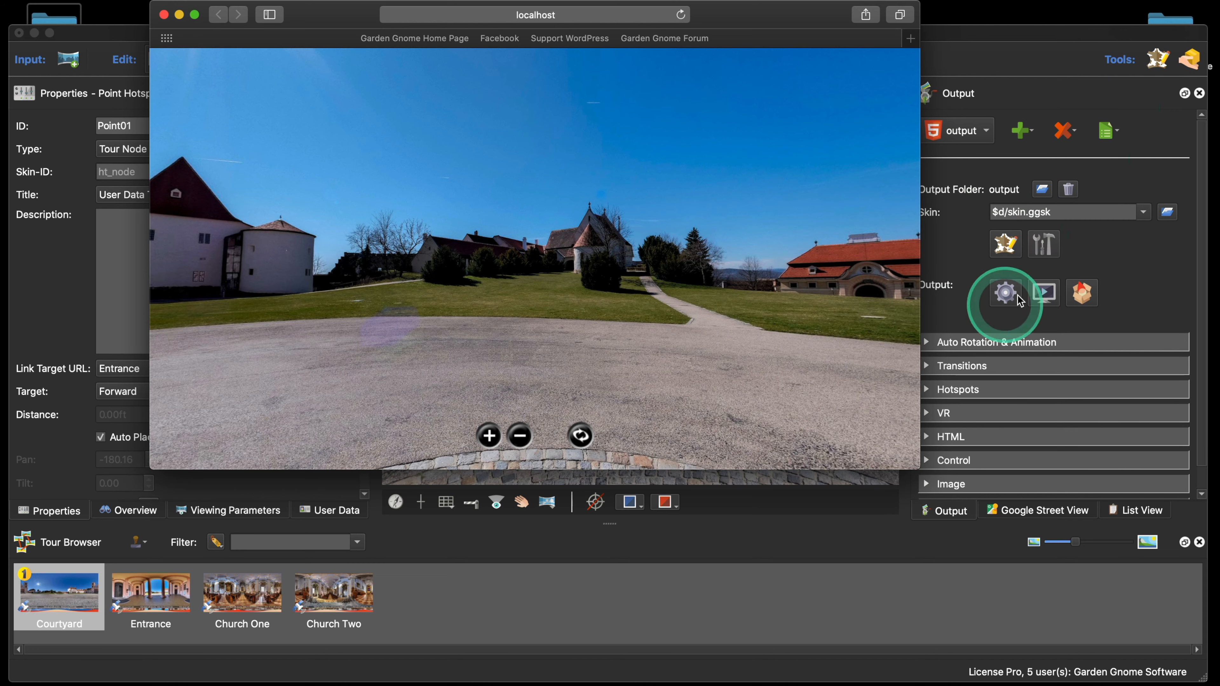
click(999, 250)
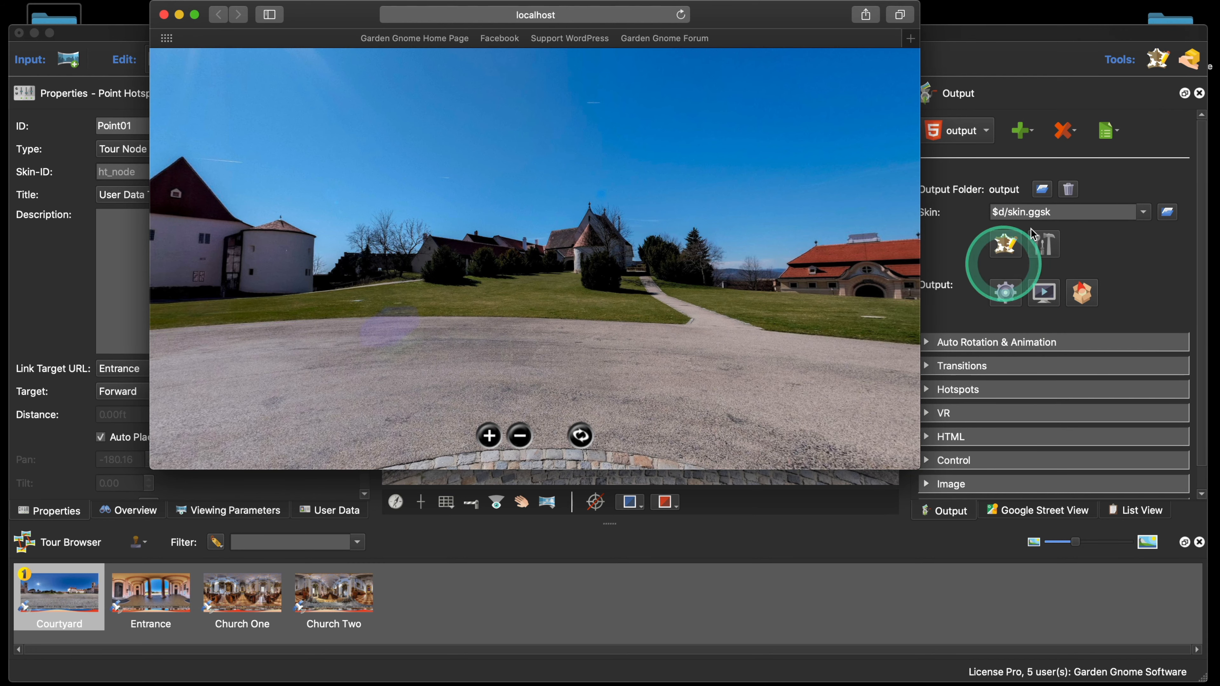
click(1158, 59)
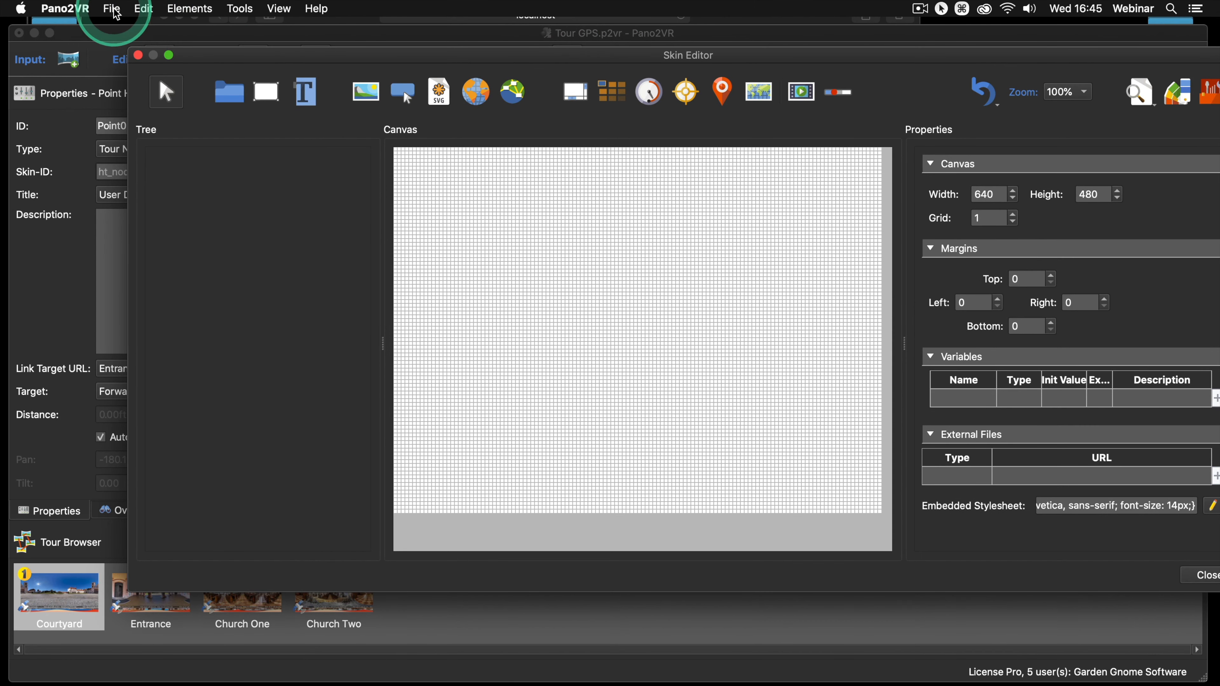
click(112, 10)
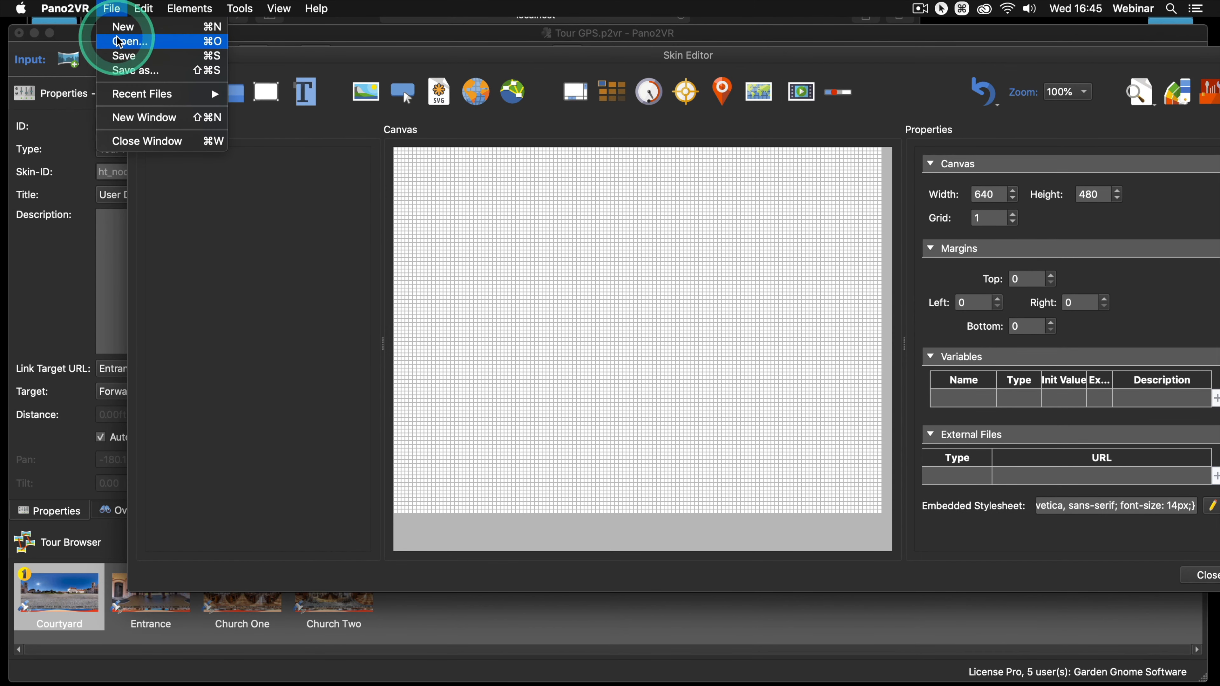
click(127, 42)
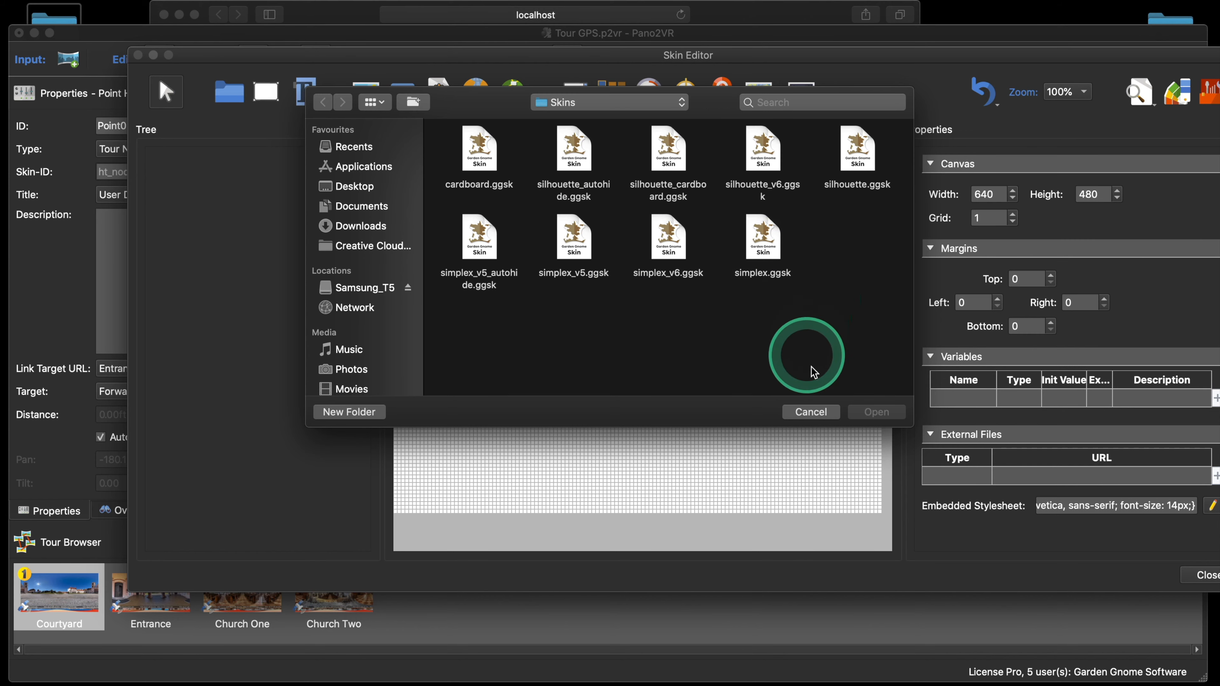
click(824, 412)
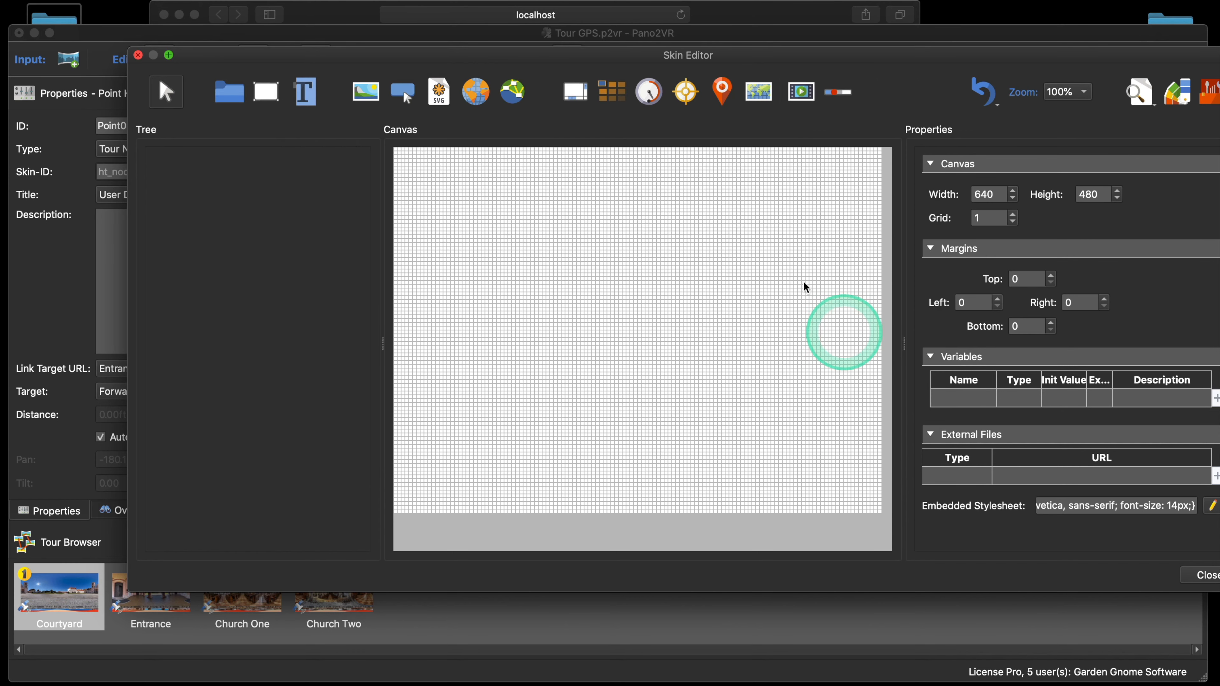
click(138, 54)
- Reopen skin.ggsk in the skin editor and move its window so the whole editor is in view
click(1004, 245)
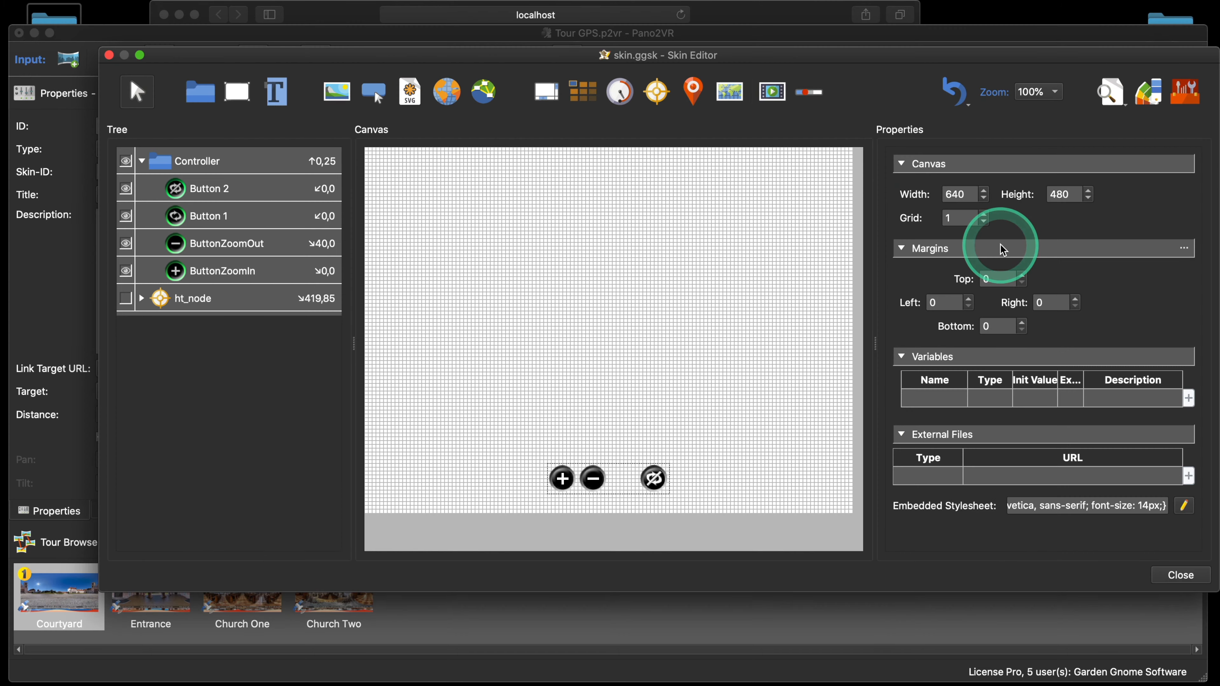
drag(390, 55, 369, 25)
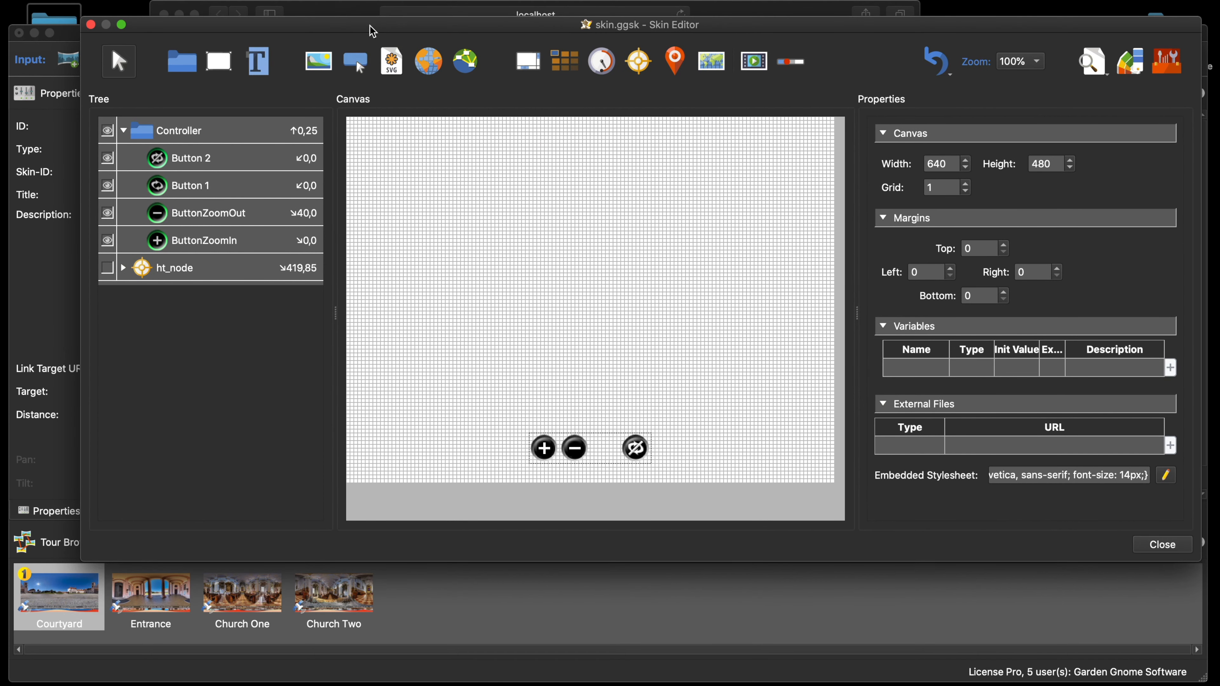
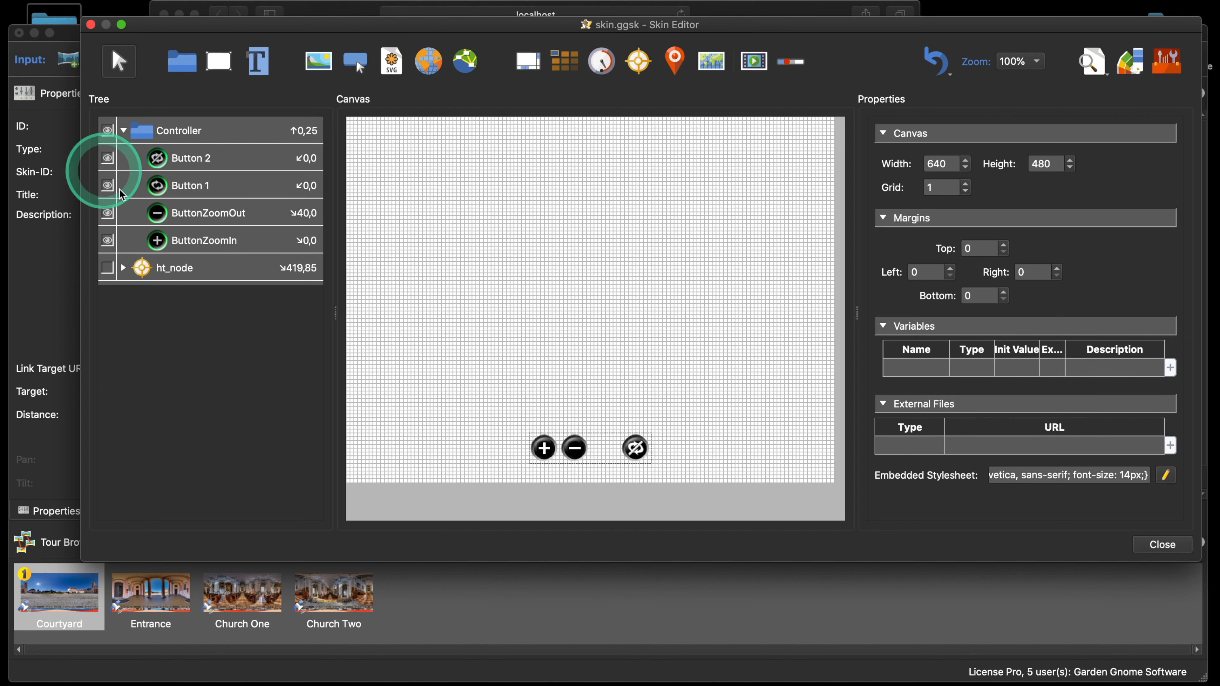
click(218, 197)
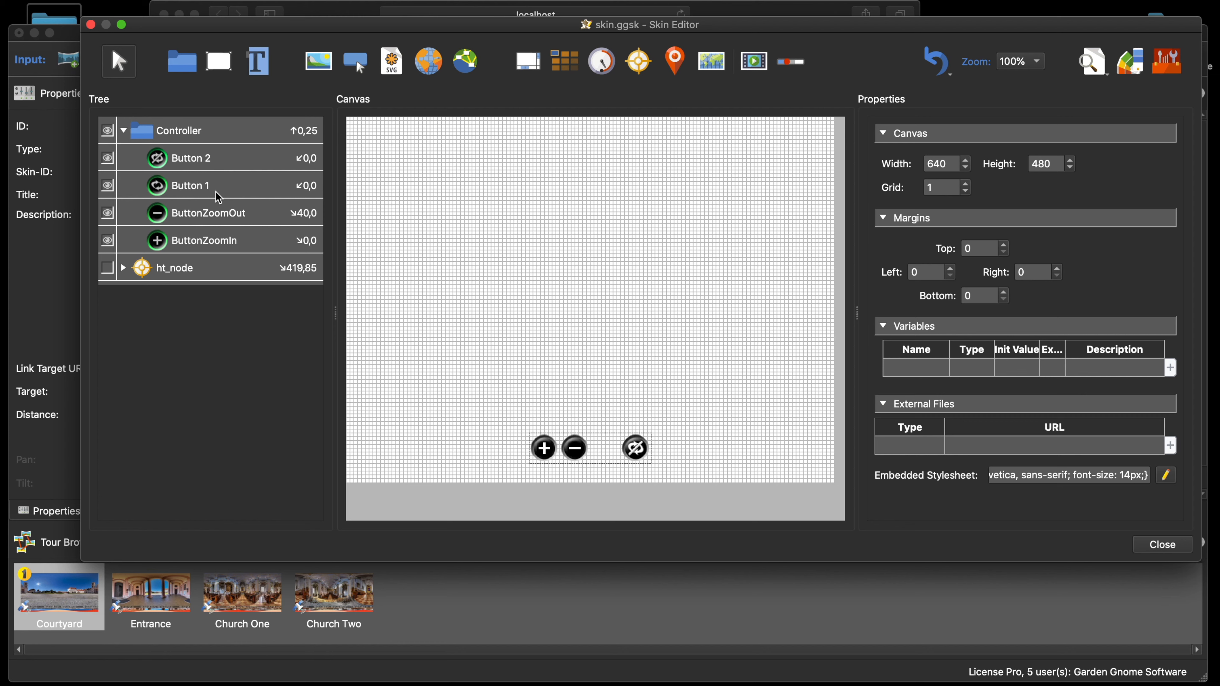
drag(215, 192, 159, 128)
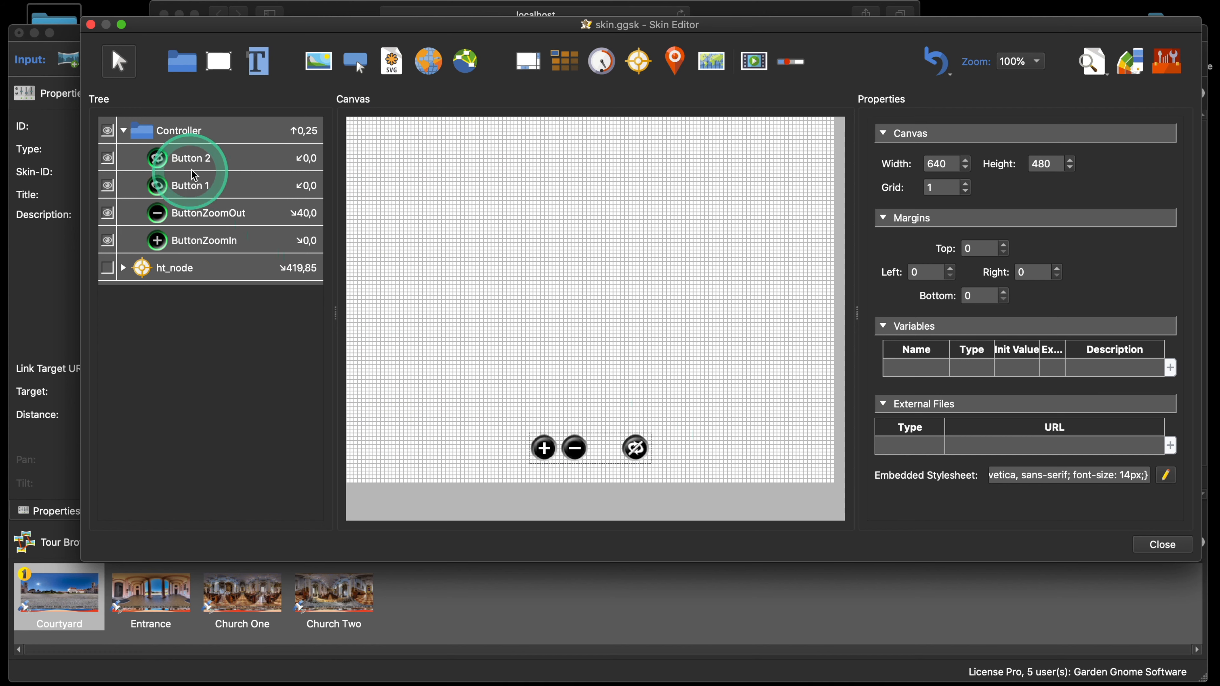
- Set the X position of both Button 1 and Button 2 to 40 pixels
click(202, 187)
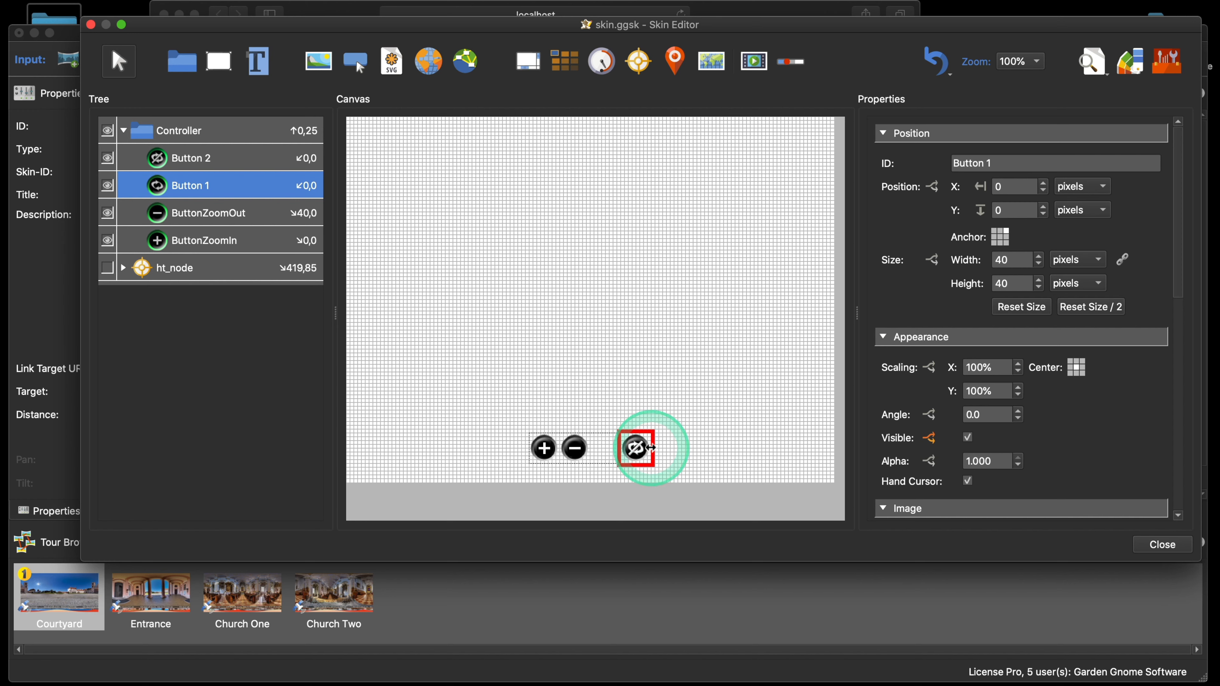
click(211, 158)
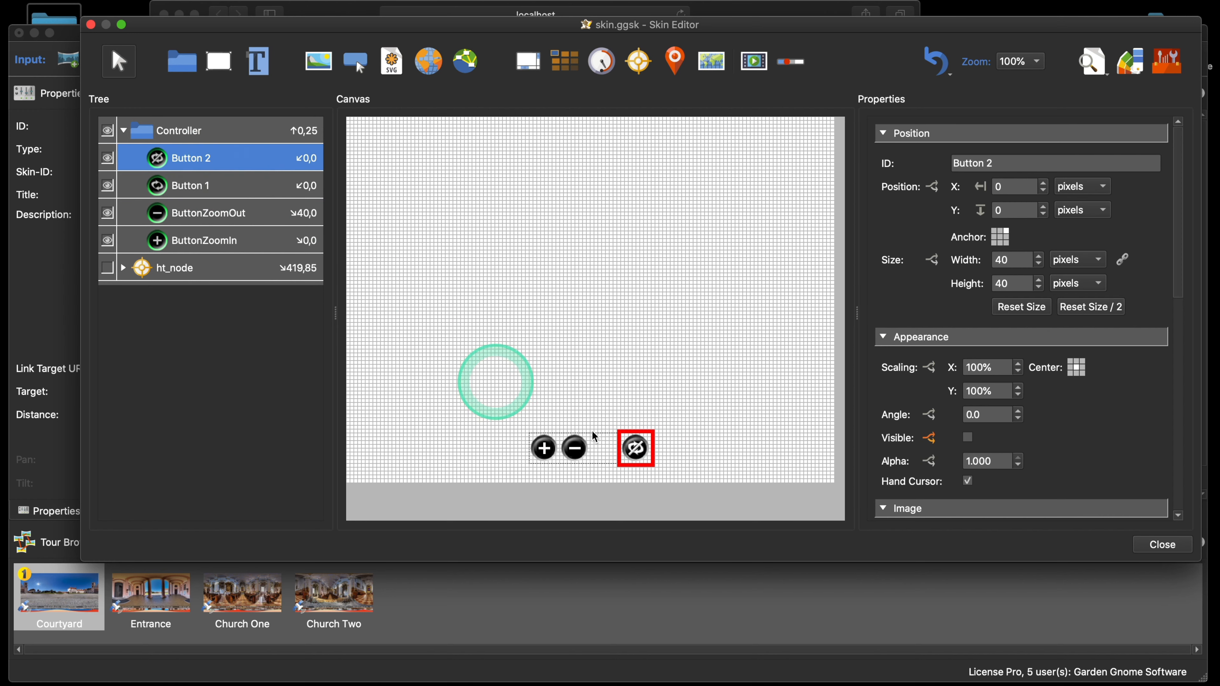
super+click(216, 187)
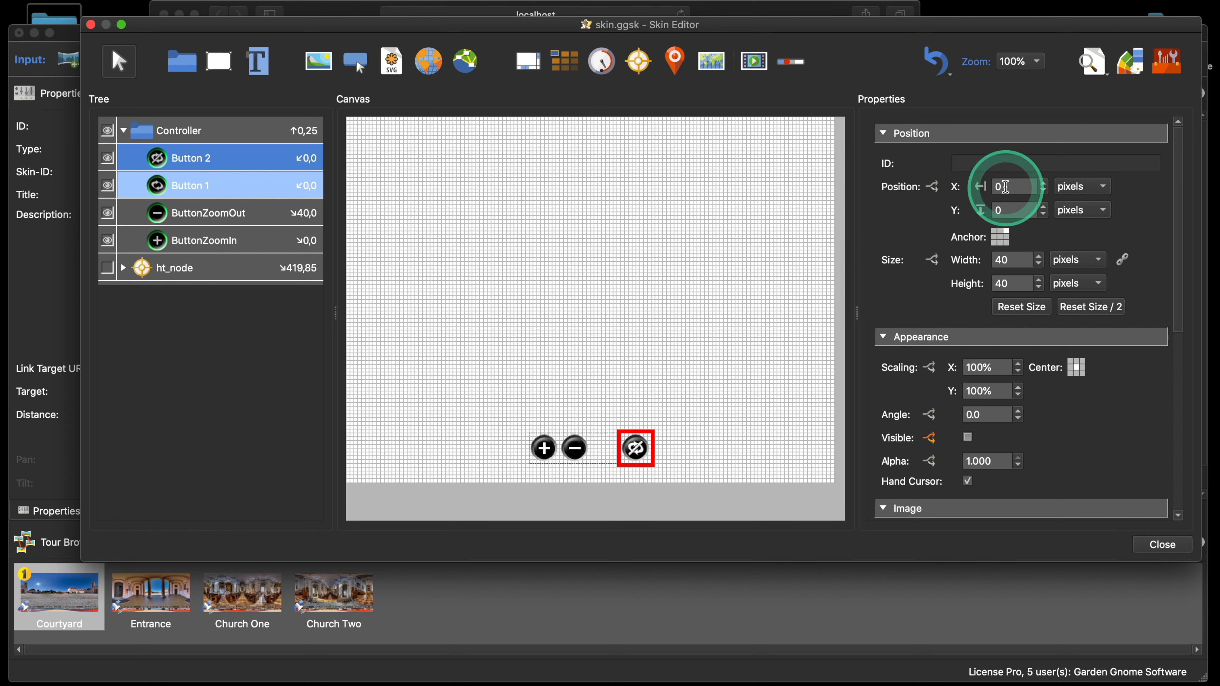
double_click(993, 186)
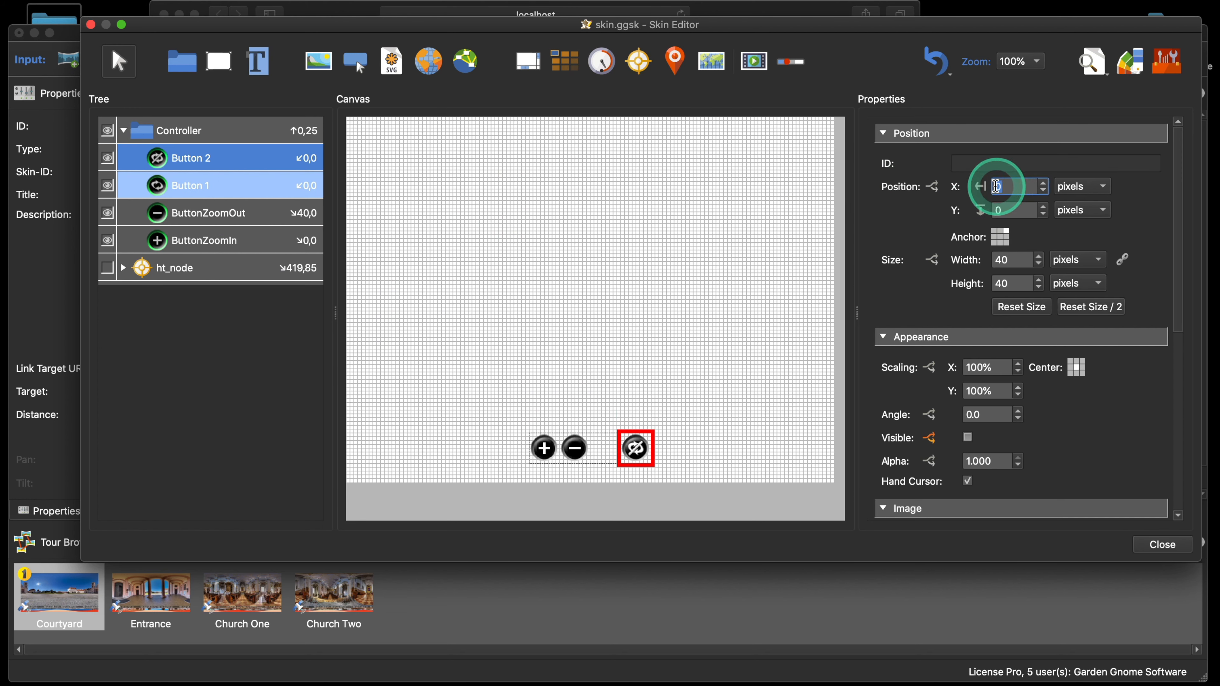
text(40)
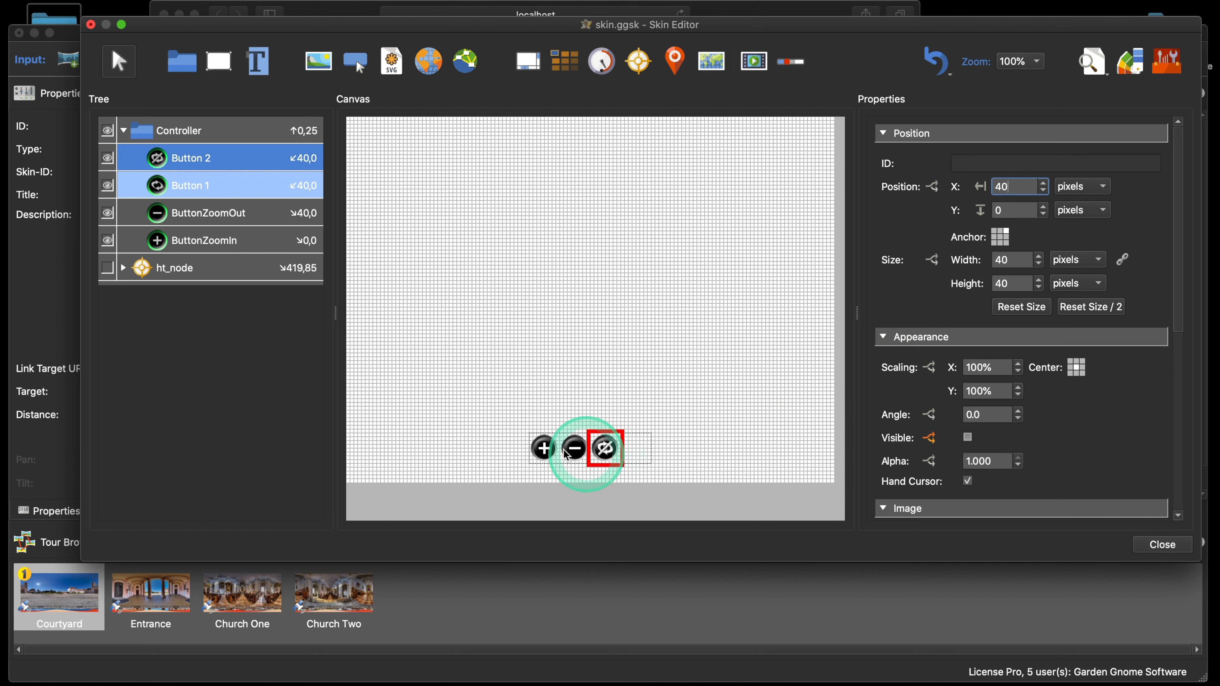
click(637, 378)
click(231, 188)
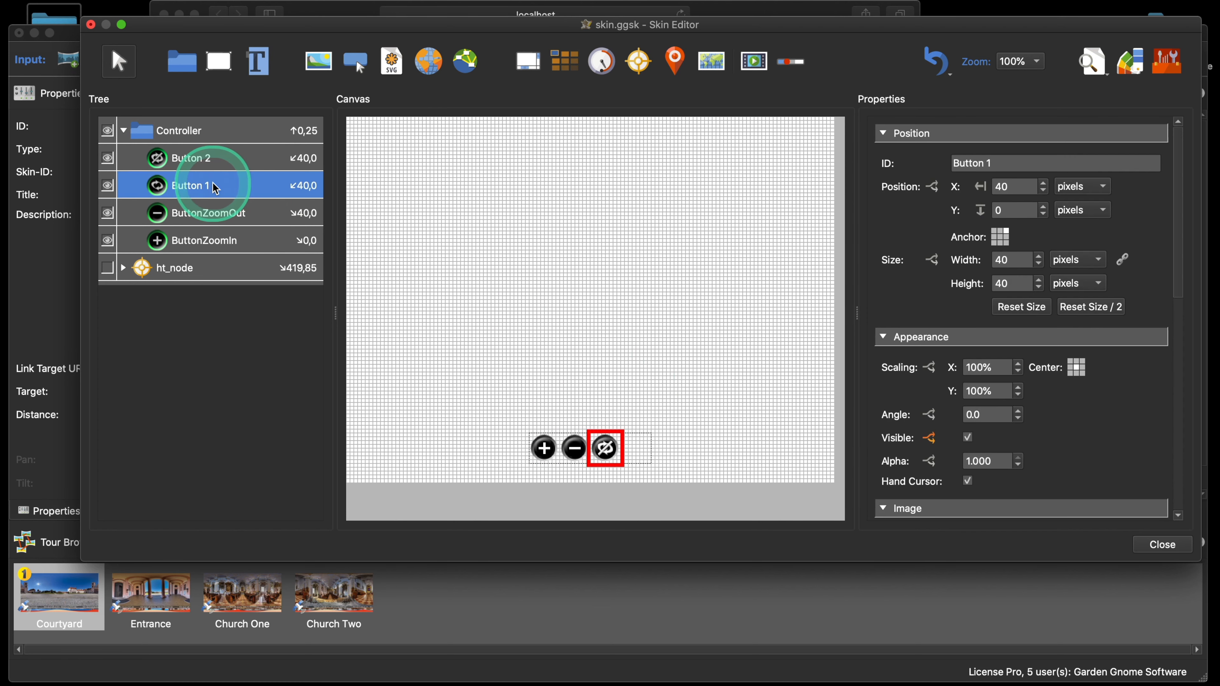
- Set the X position of Button 1 and Button 2 together to 0 pixels, after trying 10 pixels
super+click(210, 159)
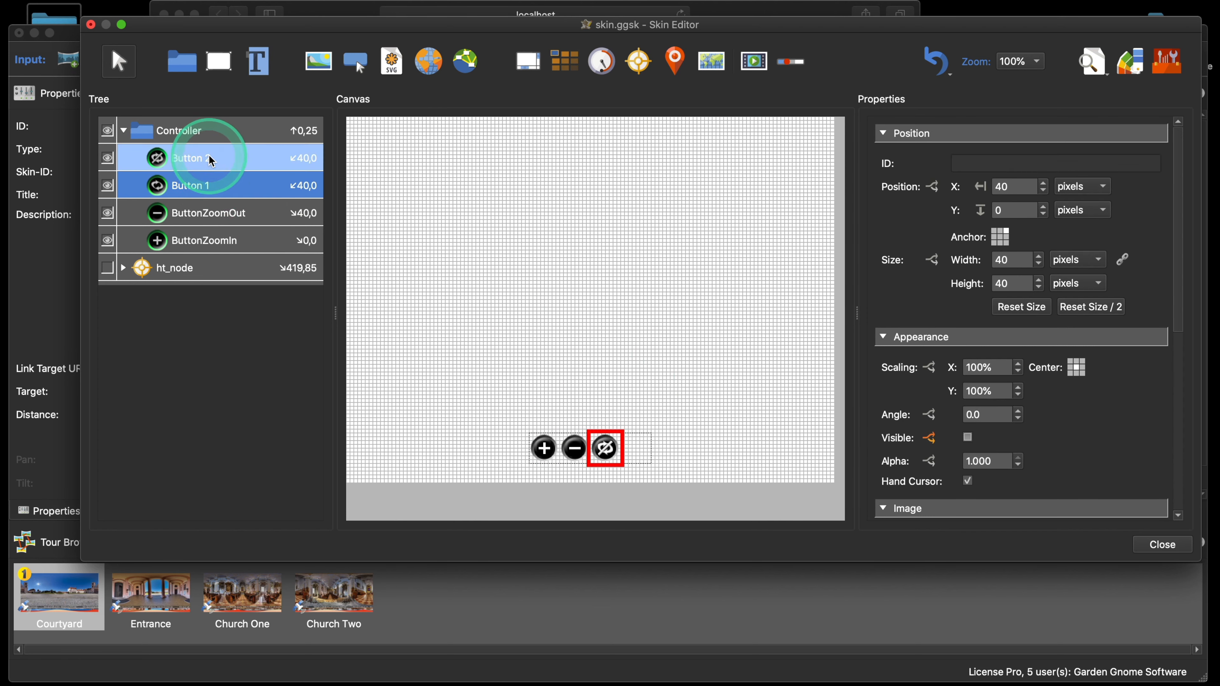
click(211, 156)
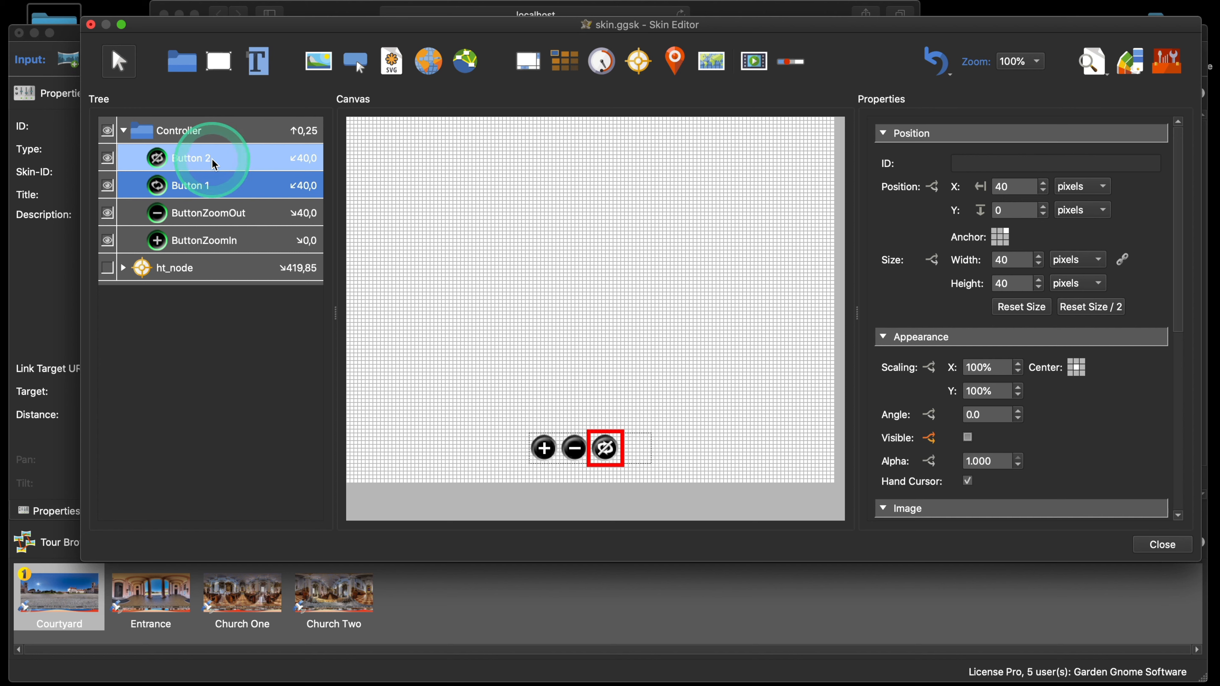
double_click(1010, 190)
text(1)
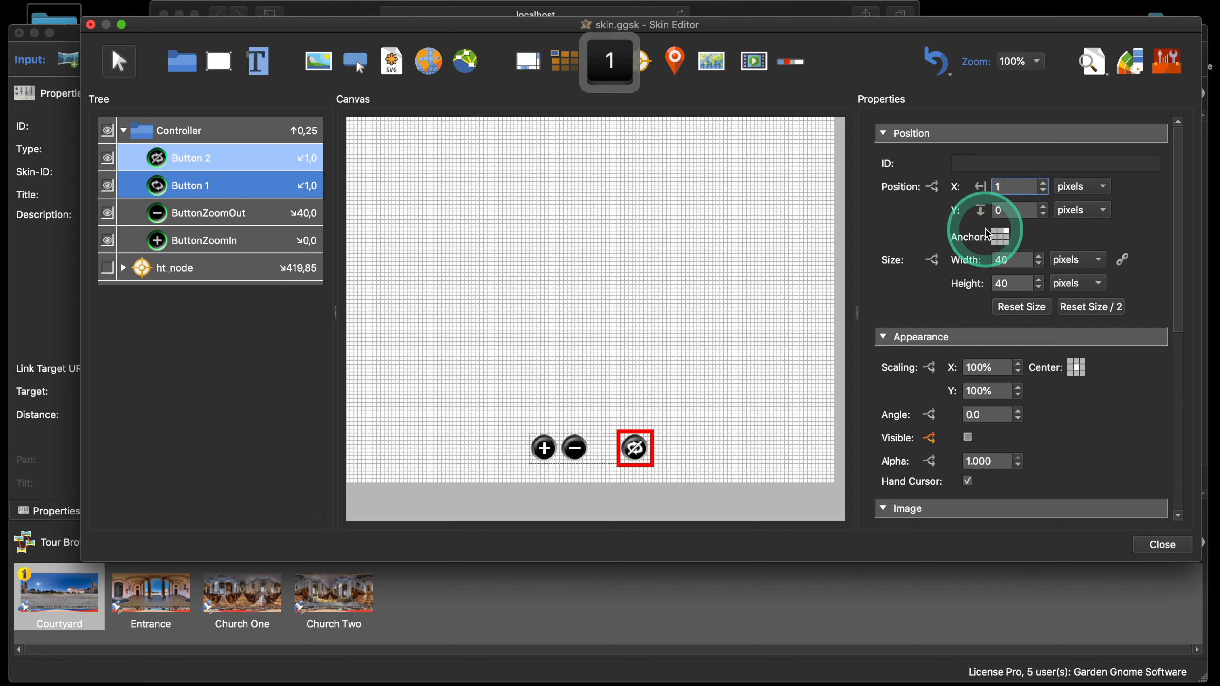
text(0)
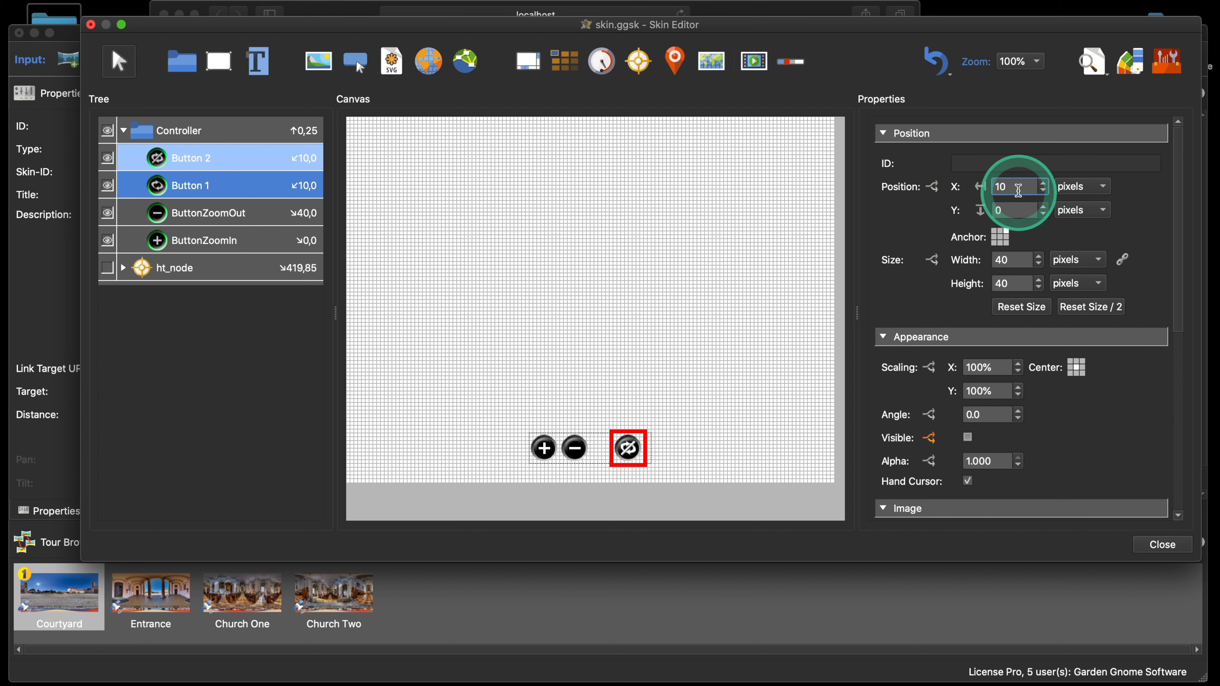
double_click(1009, 187)
text(0)
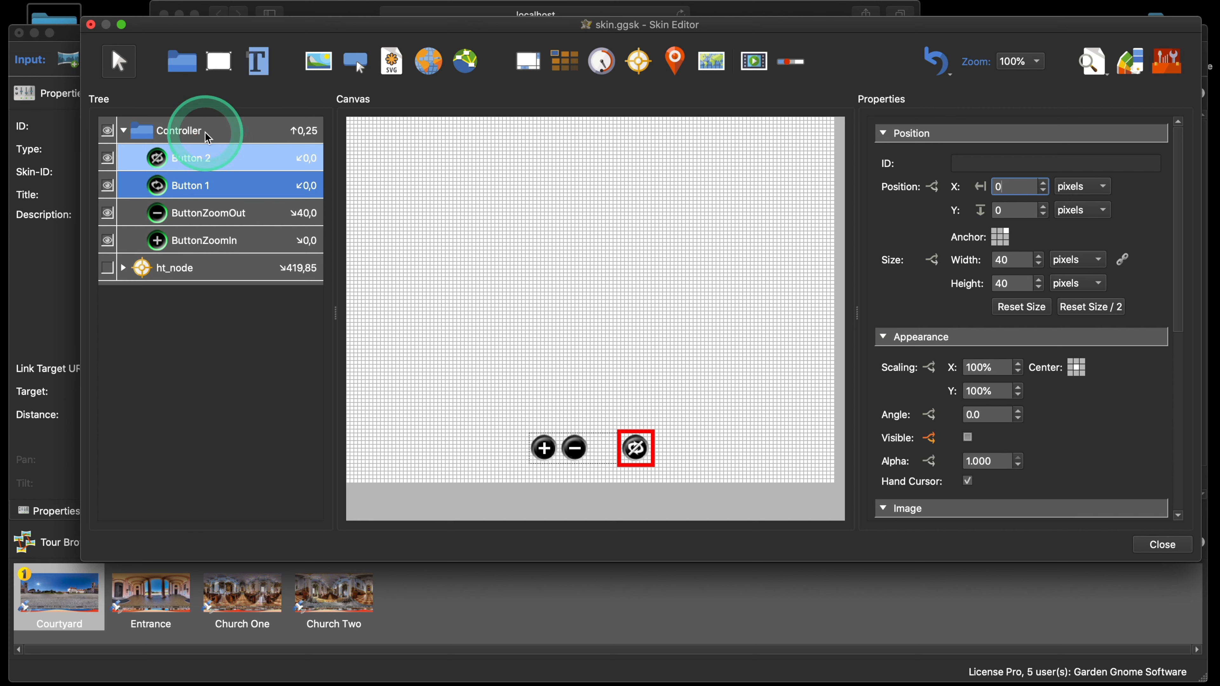
click(493, 277)
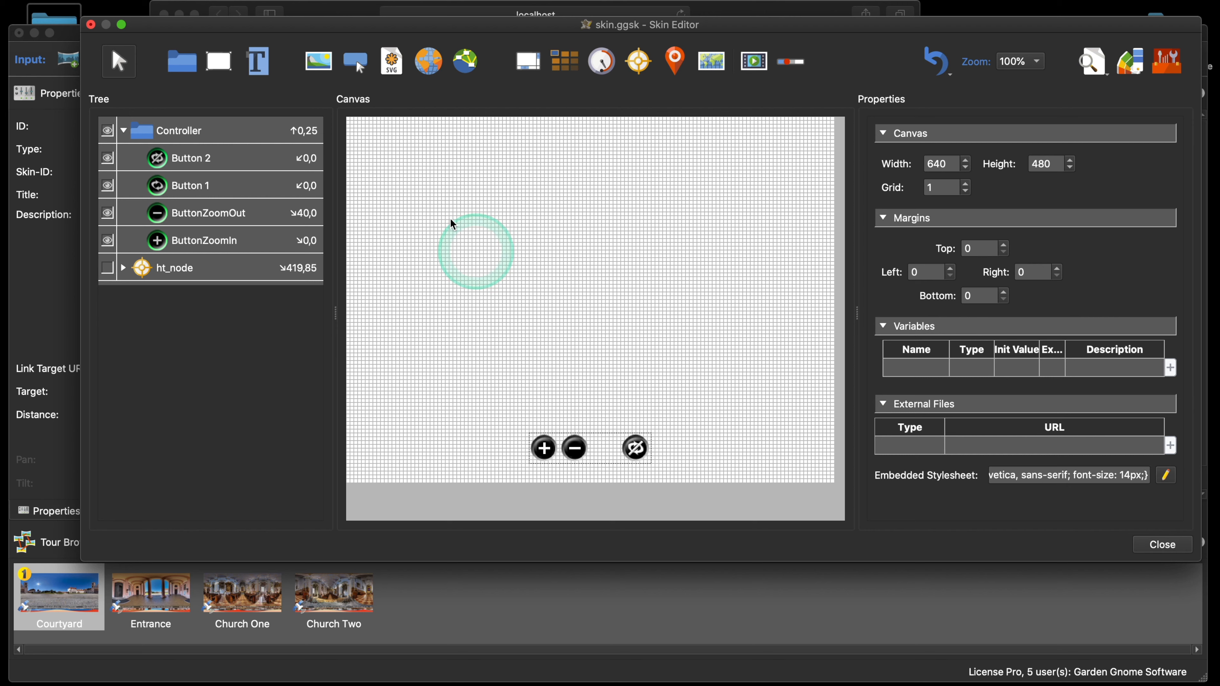
- Draw a container of about 165 by 106 pixels, with a rectangle and a map element of about 36 by 41 pixels over it
click(198, 66)
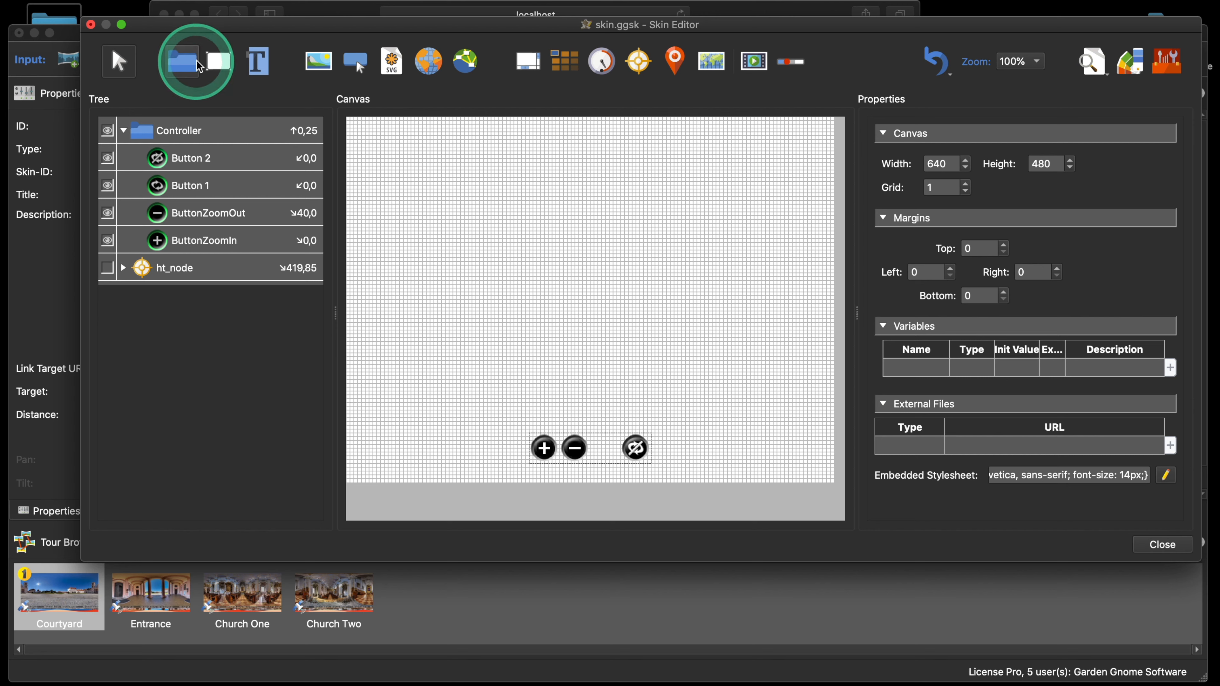
click(433, 158)
mouse_move(495, 211)
mouse_down()
mouse_move(561, 239)
mouse_move(605, 233)
mouse_up()
click(120, 61)
click(219, 64)
drag(596, 224, 430, 161)
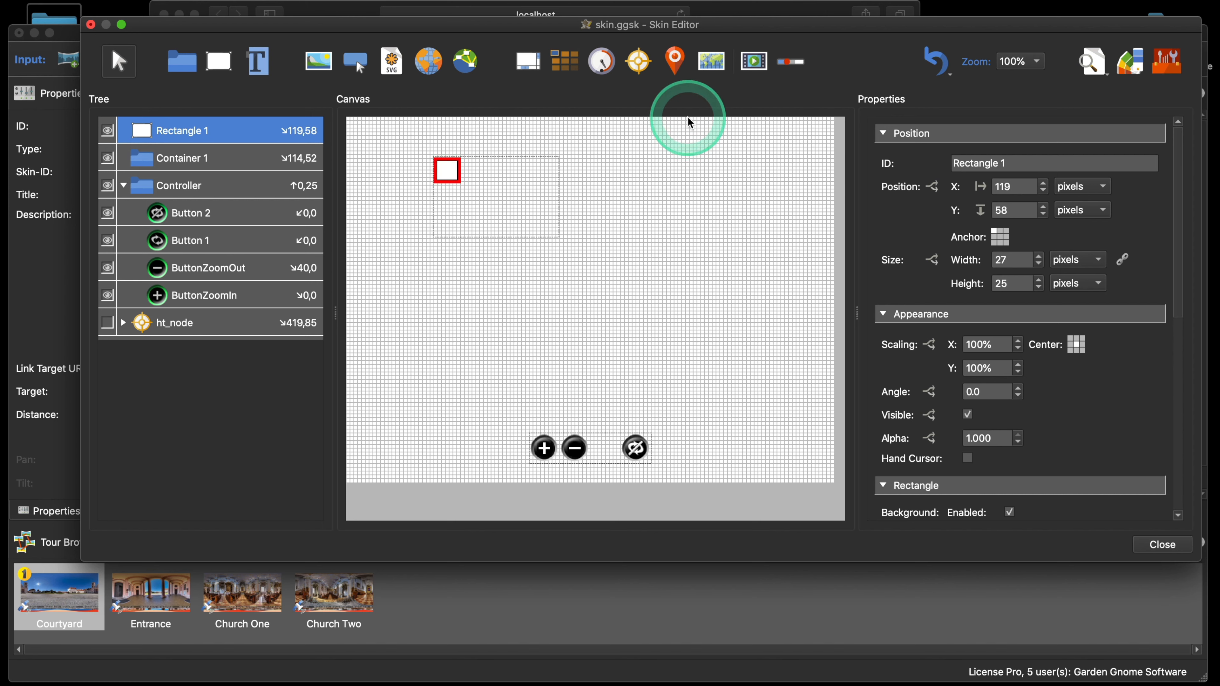
click(622, 153)
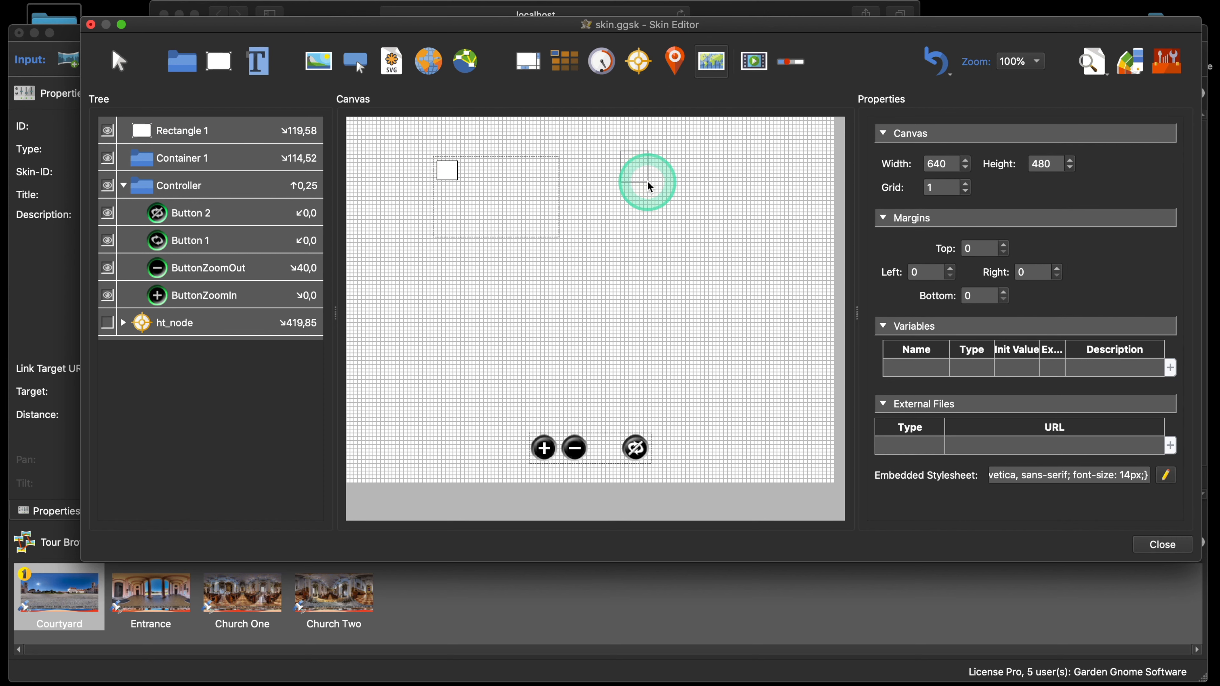
drag(648, 182, 514, 187)
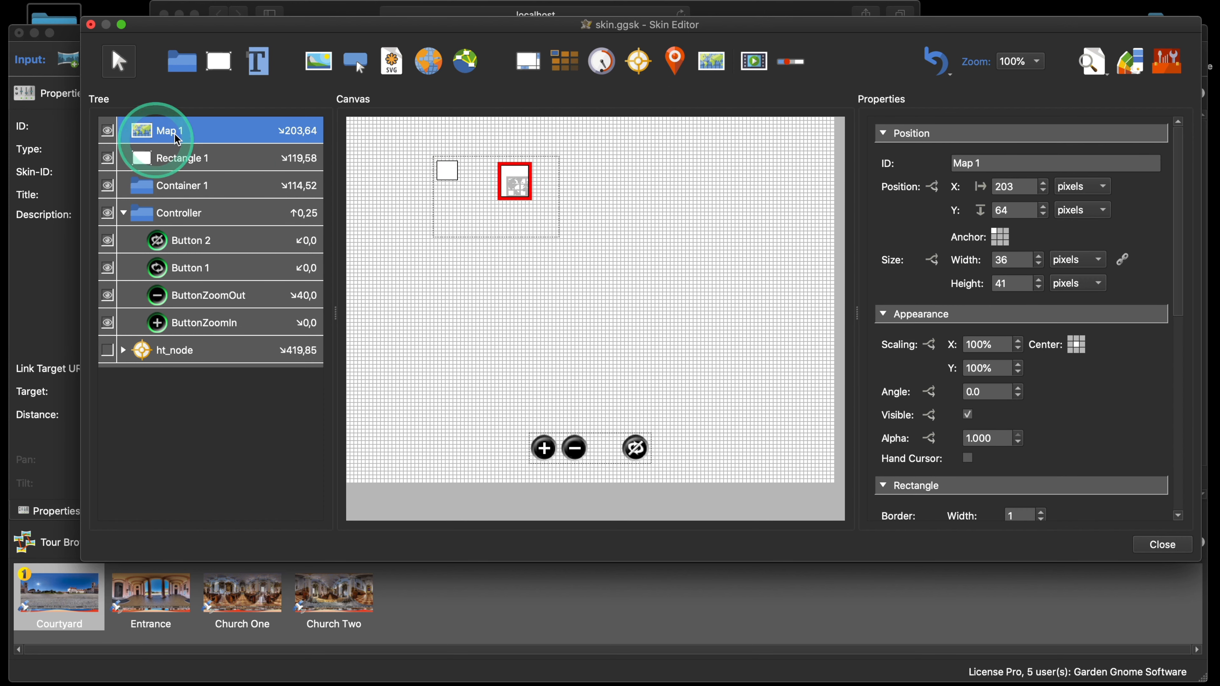
- Nest Map 1 and Rectangle 1 inside Container 1 and move the whole container to about X 130, Y 64
drag(177, 140, 180, 182)
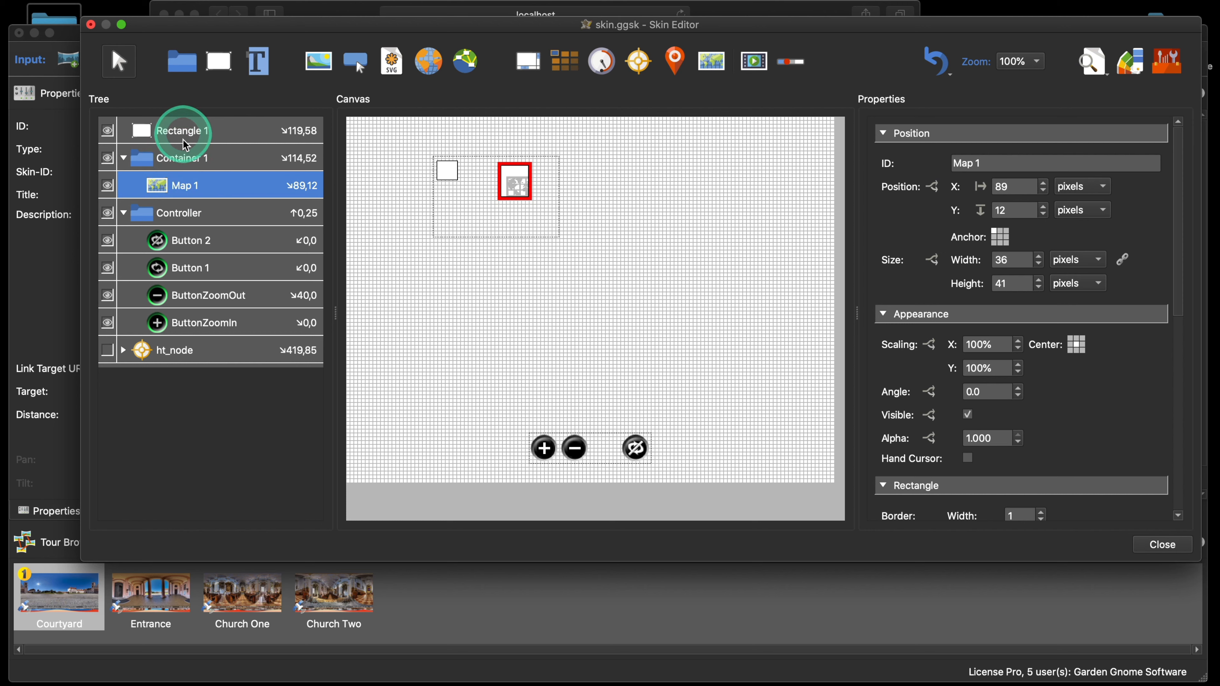
drag(183, 140, 275, 184)
click(202, 129)
click(493, 227)
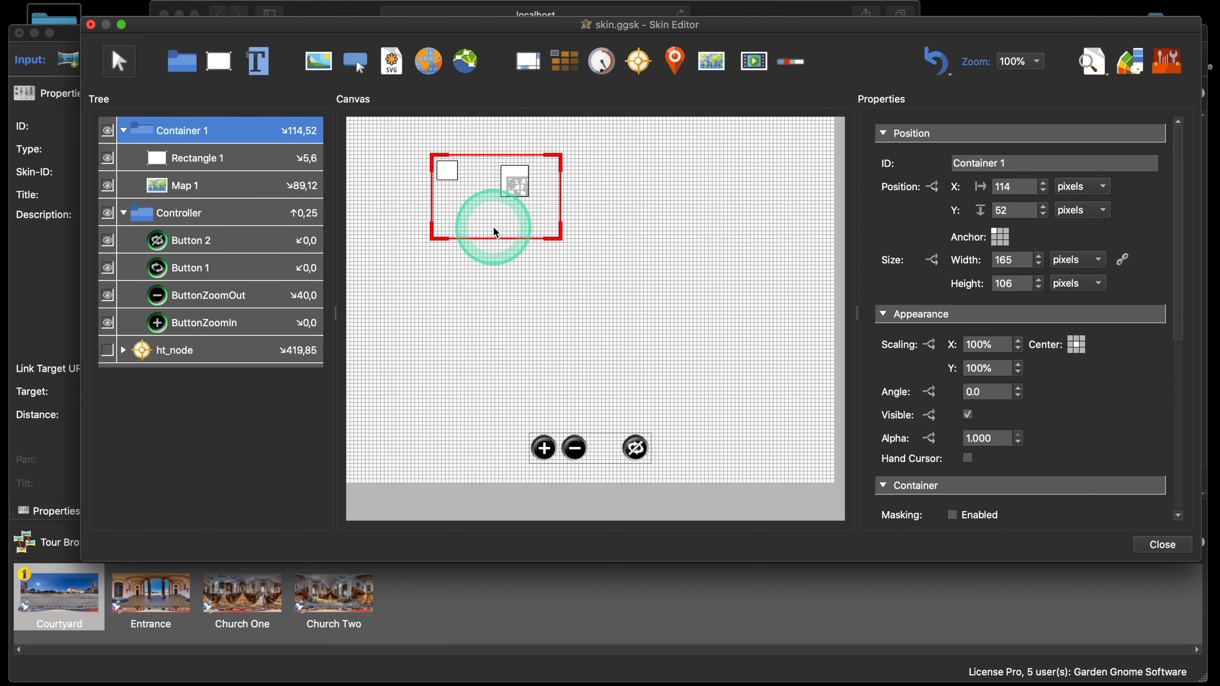
mouse_move(492, 227)
mouse_down()
mouse_move(486, 278)
mouse_move(454, 222)
mouse_move(480, 225)
mouse_up()
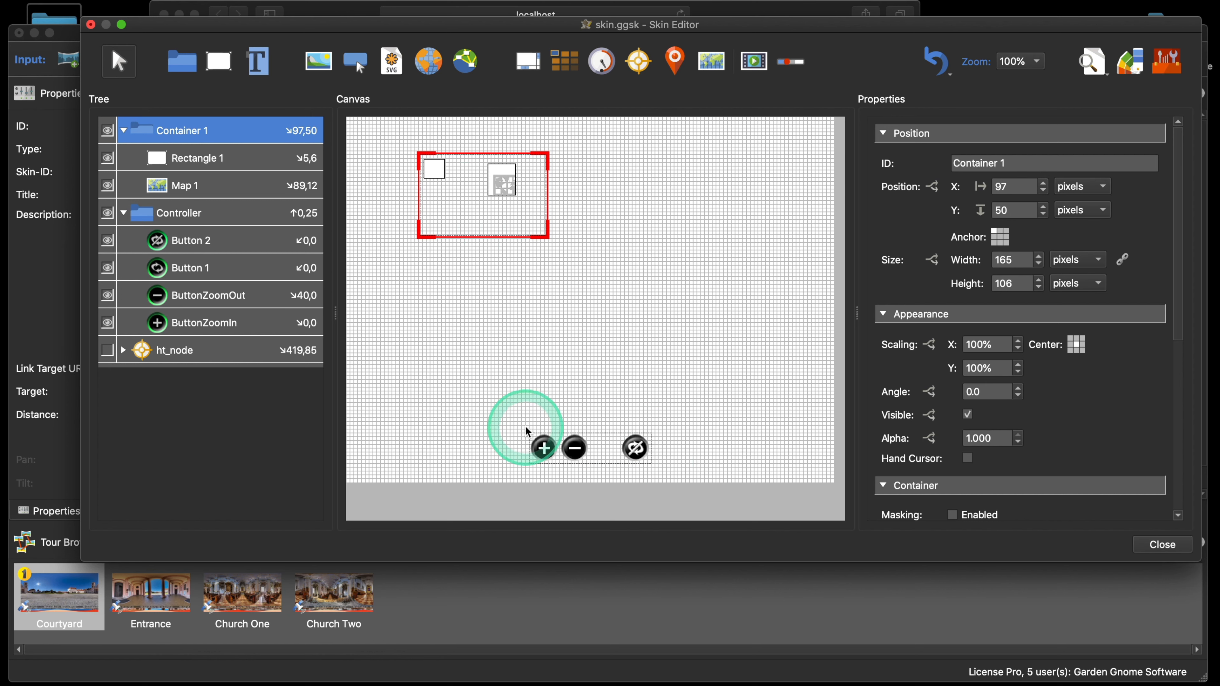
drag(436, 169, 457, 189)
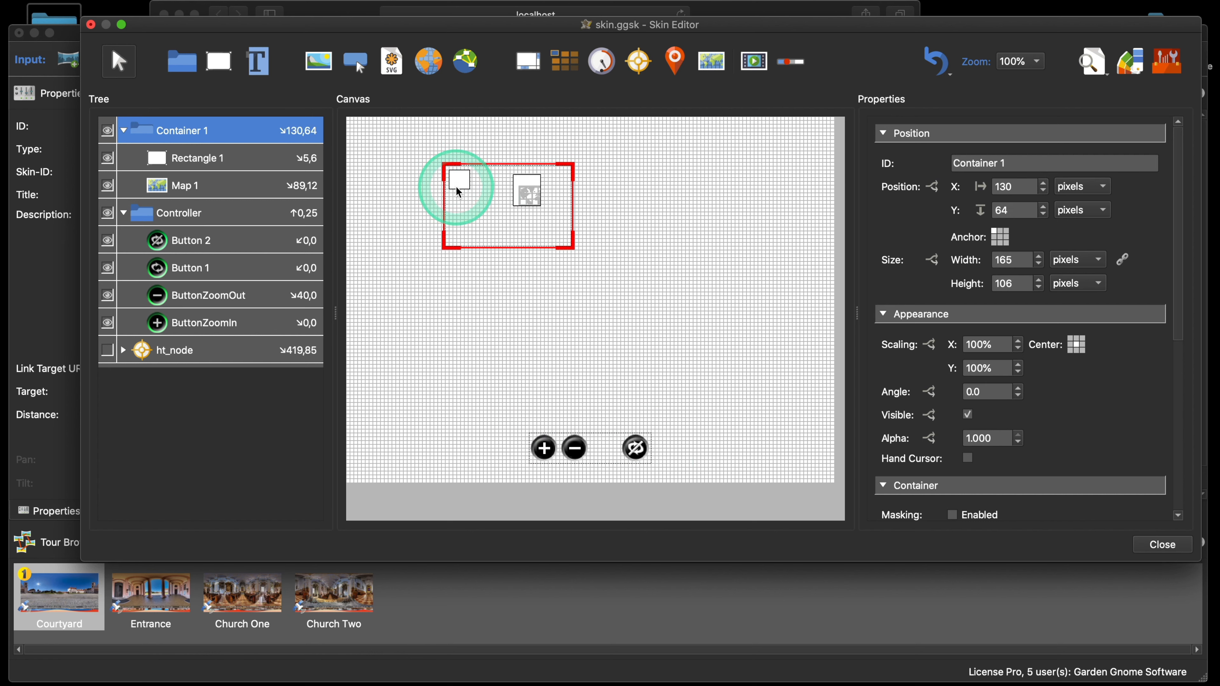
- Delete Container 1 together with the rectangle and map nested in it
key(super+a)
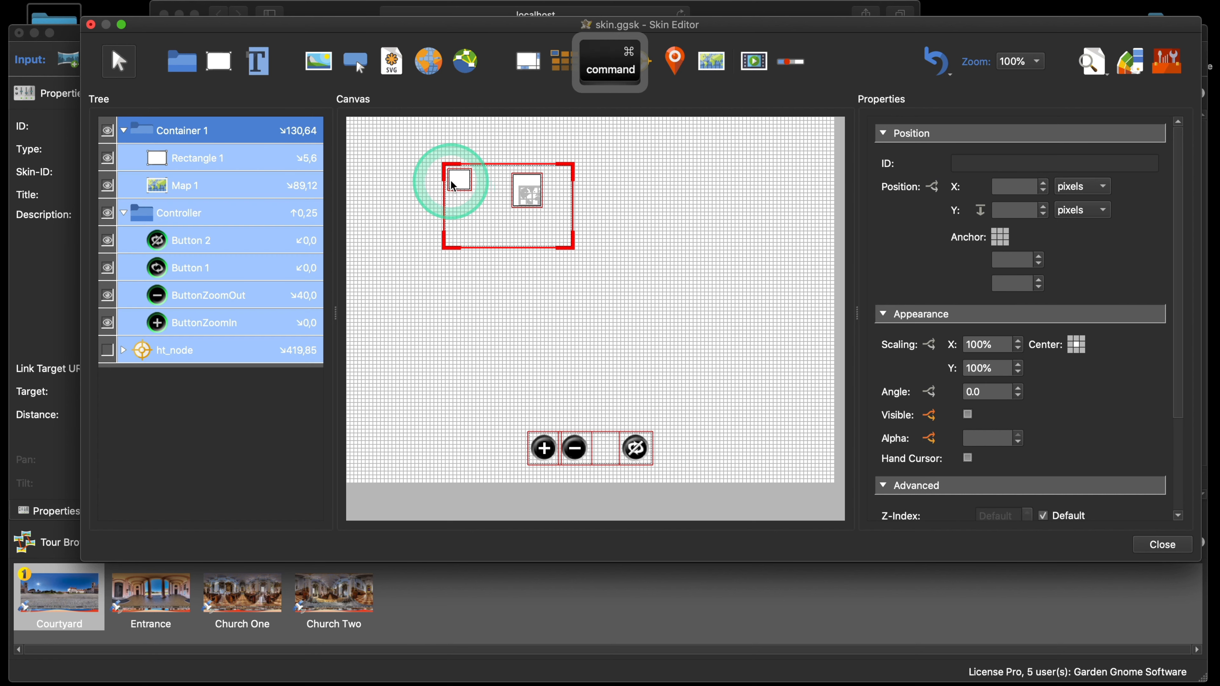
click(623, 186)
drag(416, 151, 576, 253)
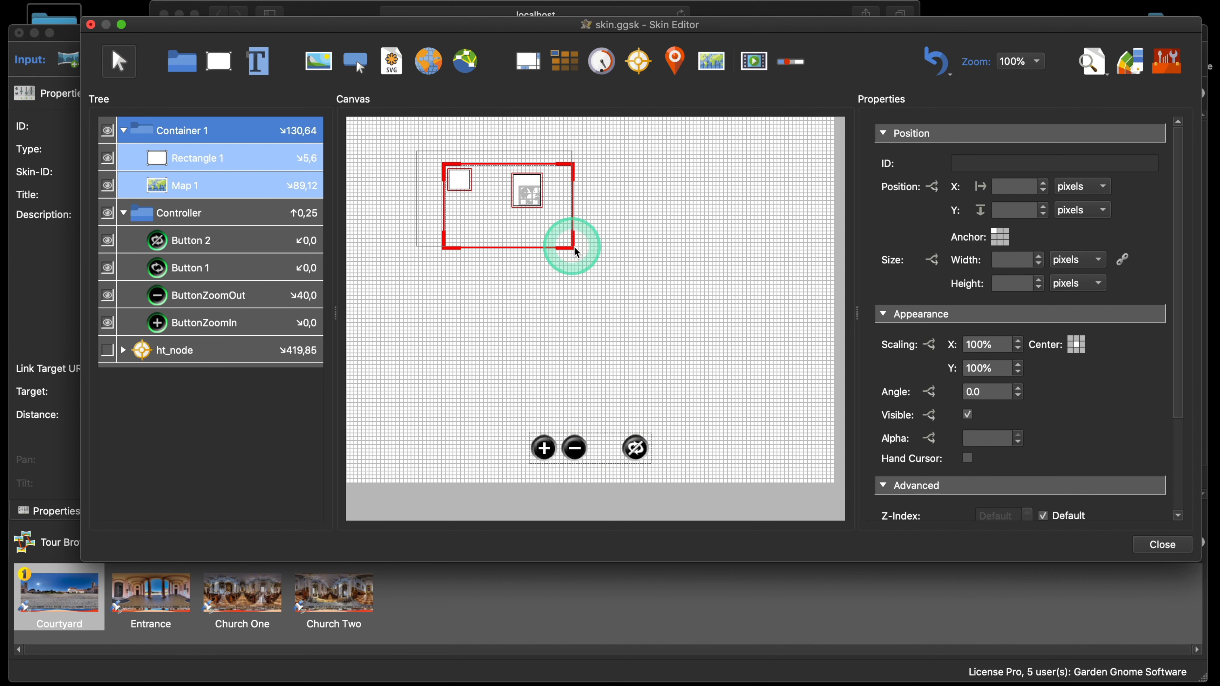
key(BackSpace)
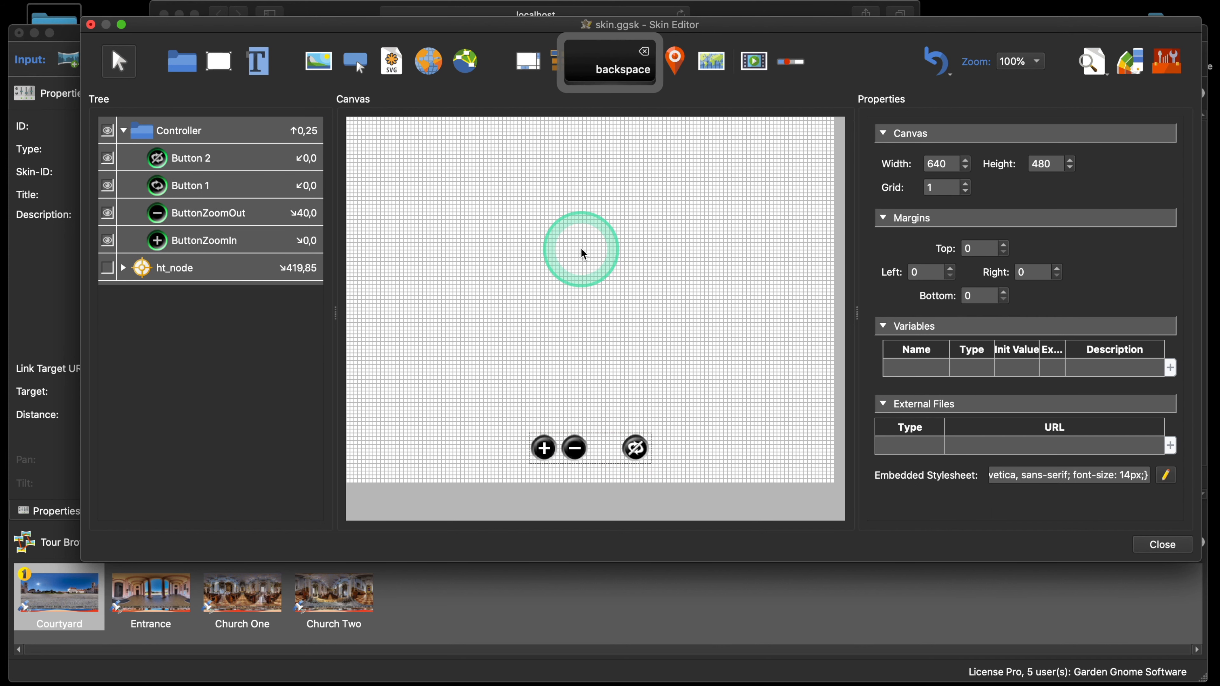
- Draw two small rectangles side by side and wrap both in a new container fitted around them
click(215, 72)
drag(416, 192, 478, 210)
click(220, 67)
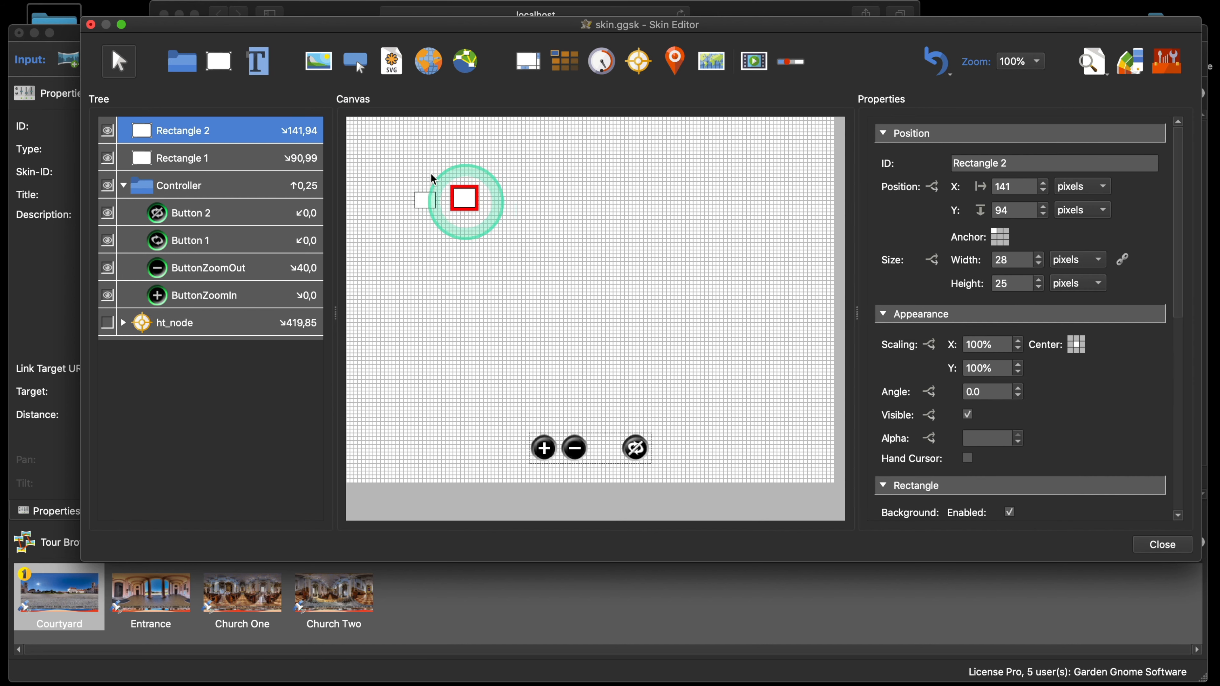
click(181, 61)
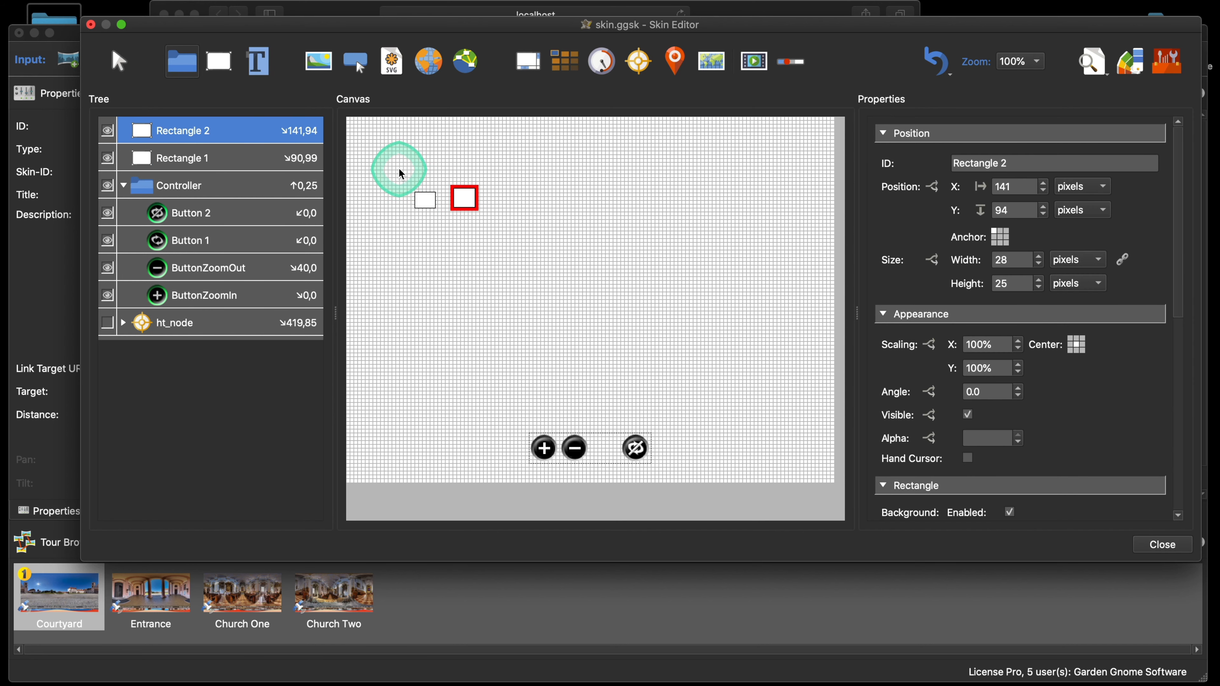
click(423, 197)
shift+click(466, 202)
click(473, 199)
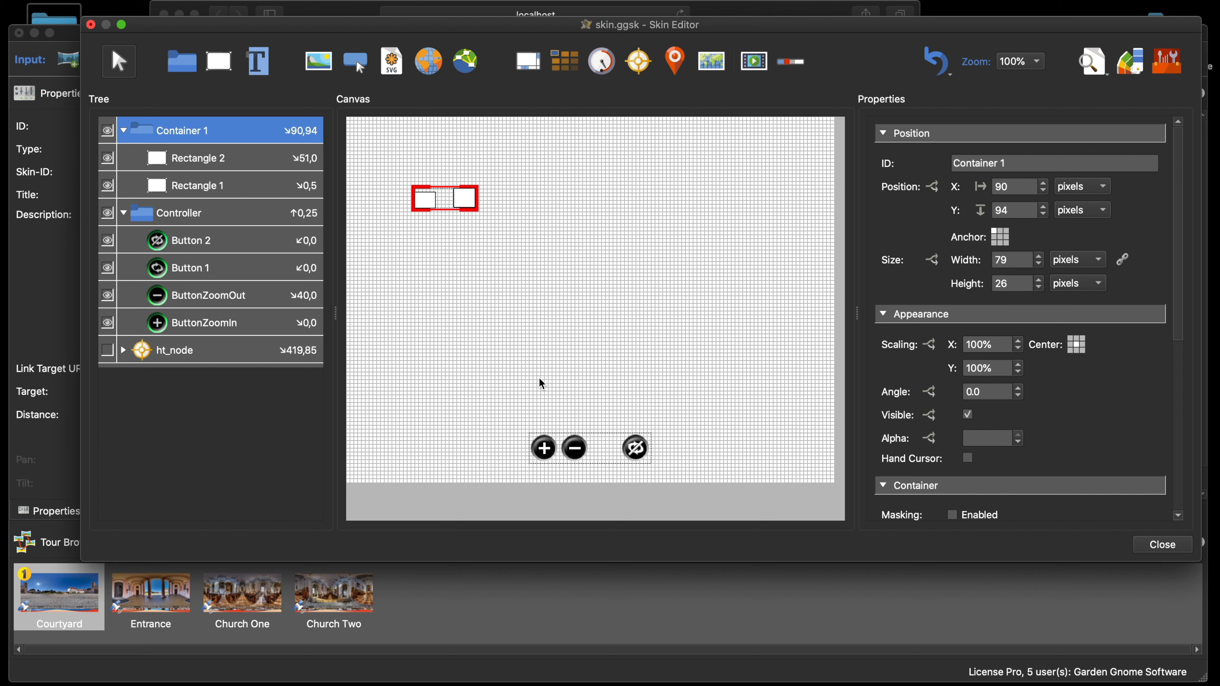
- Delete the container and the two rectangles it wraps
drag(415, 163, 523, 229)
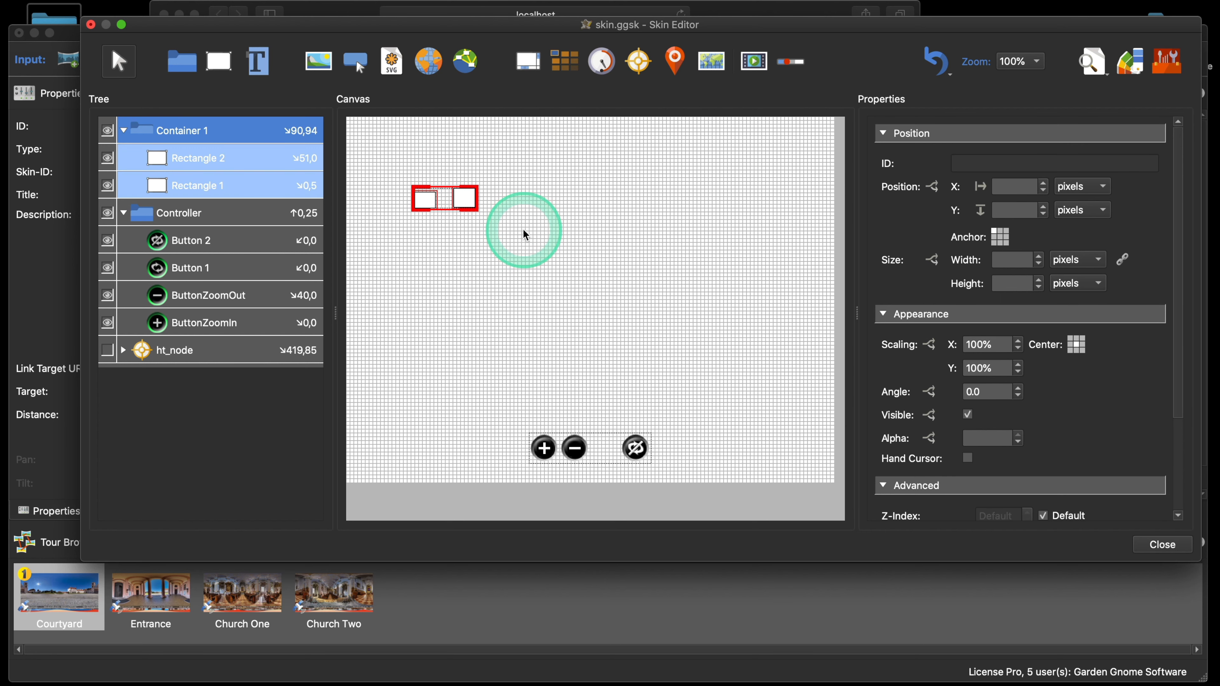
key(BackSpace)
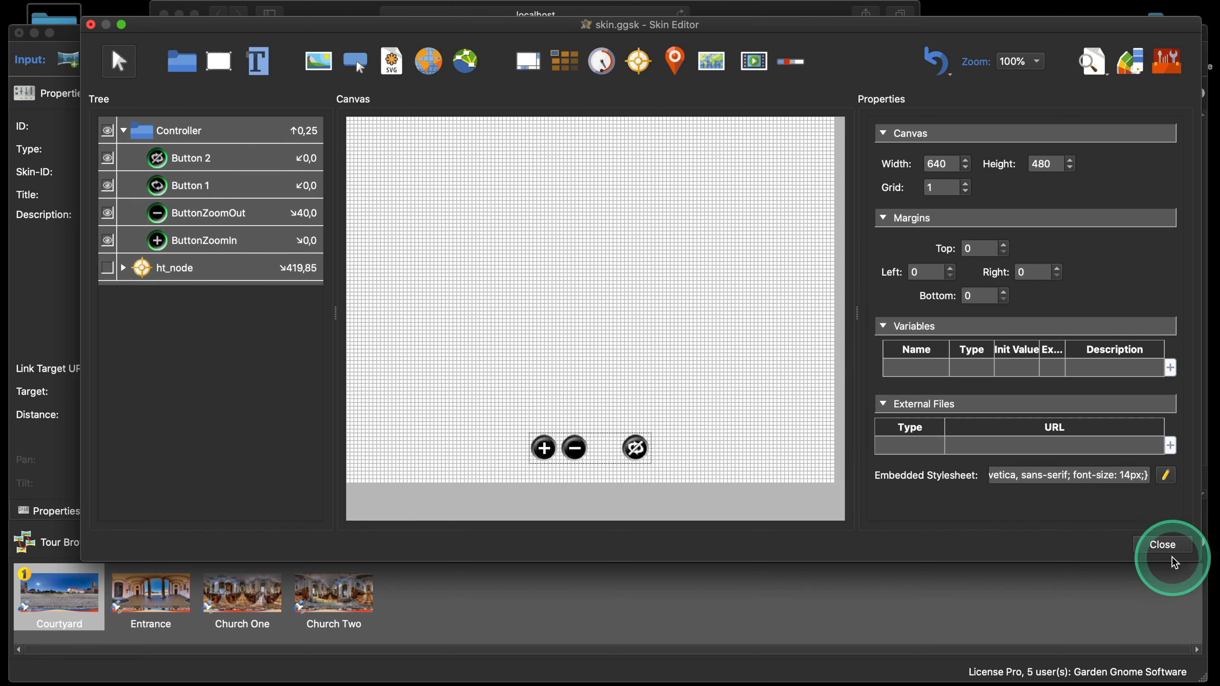
- Shrink the skin.ggsk editor window and move it aside, and open a second, blank skin editor
drag(1194, 563, 808, 408)
drag(687, 29, 582, 268)
click(1158, 58)
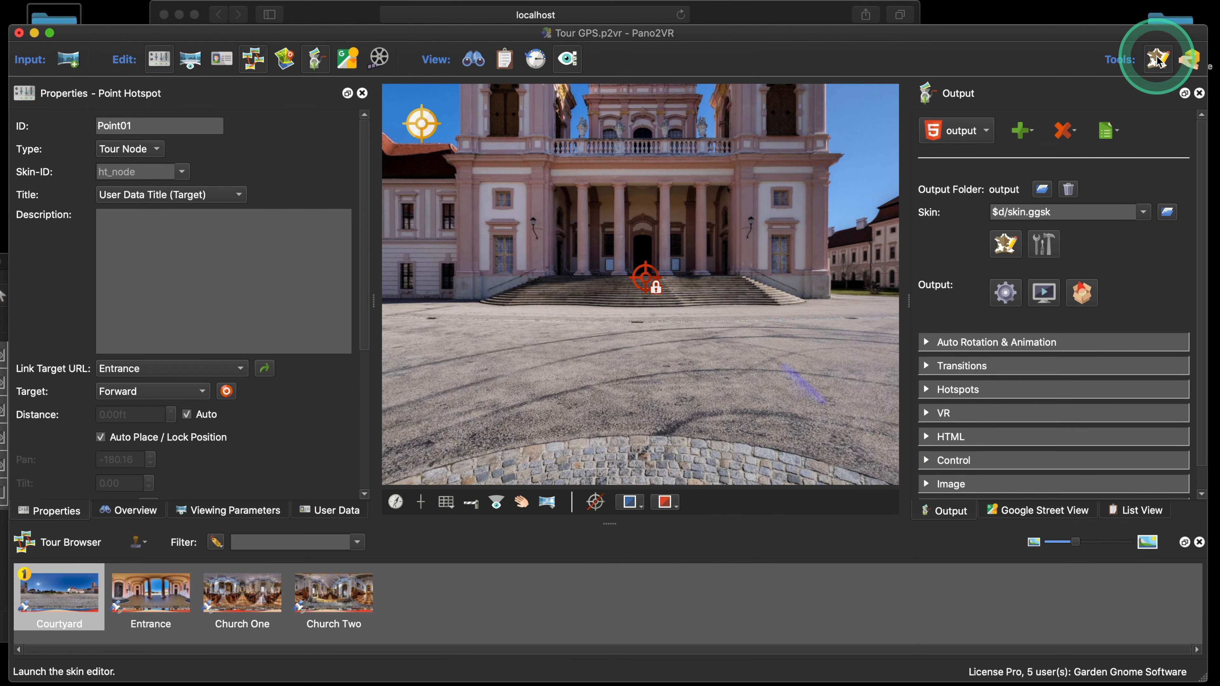
drag(204, 54, 365, 104)
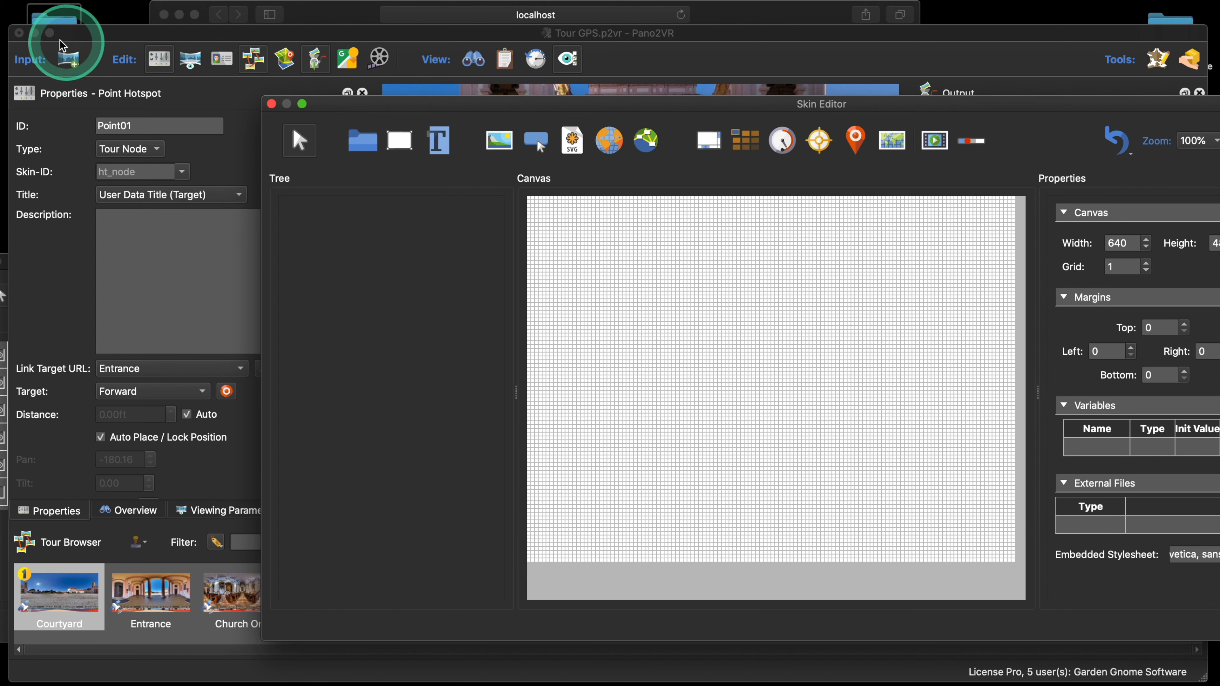
- Minimize the main project window and arrange the skin.ggsk and blank skin editor windows so both can be reached
click(35, 35)
click(240, 251)
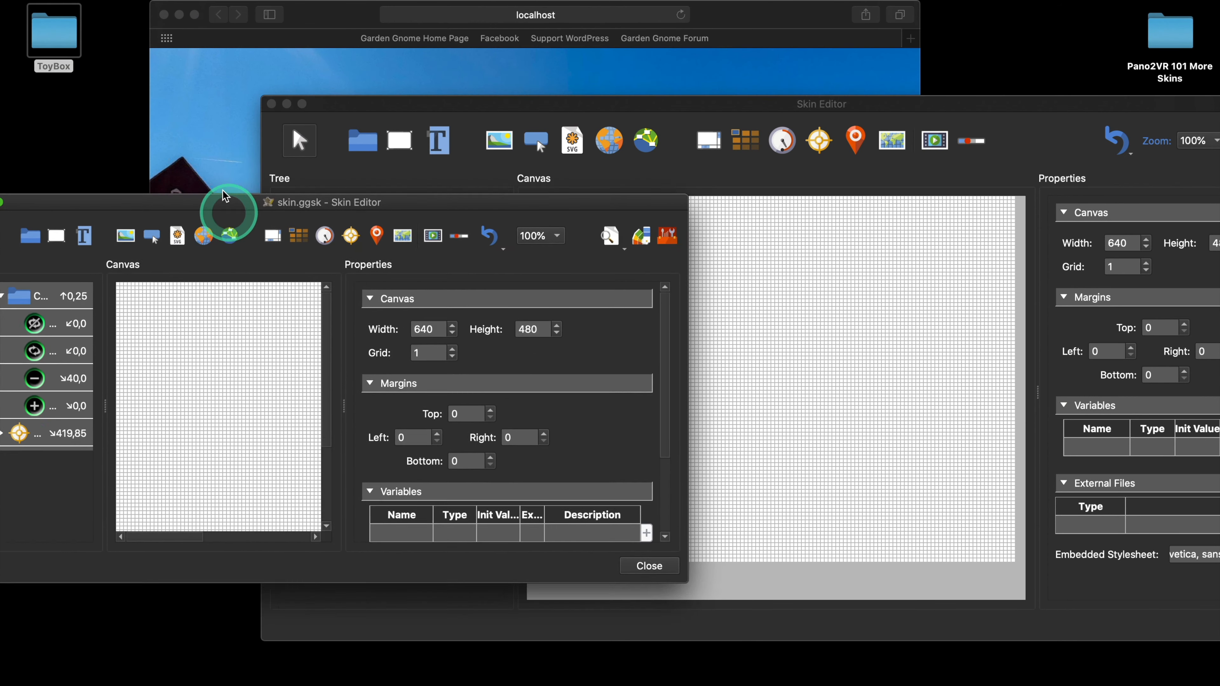
click(558, 104)
drag(558, 104, 602, 75)
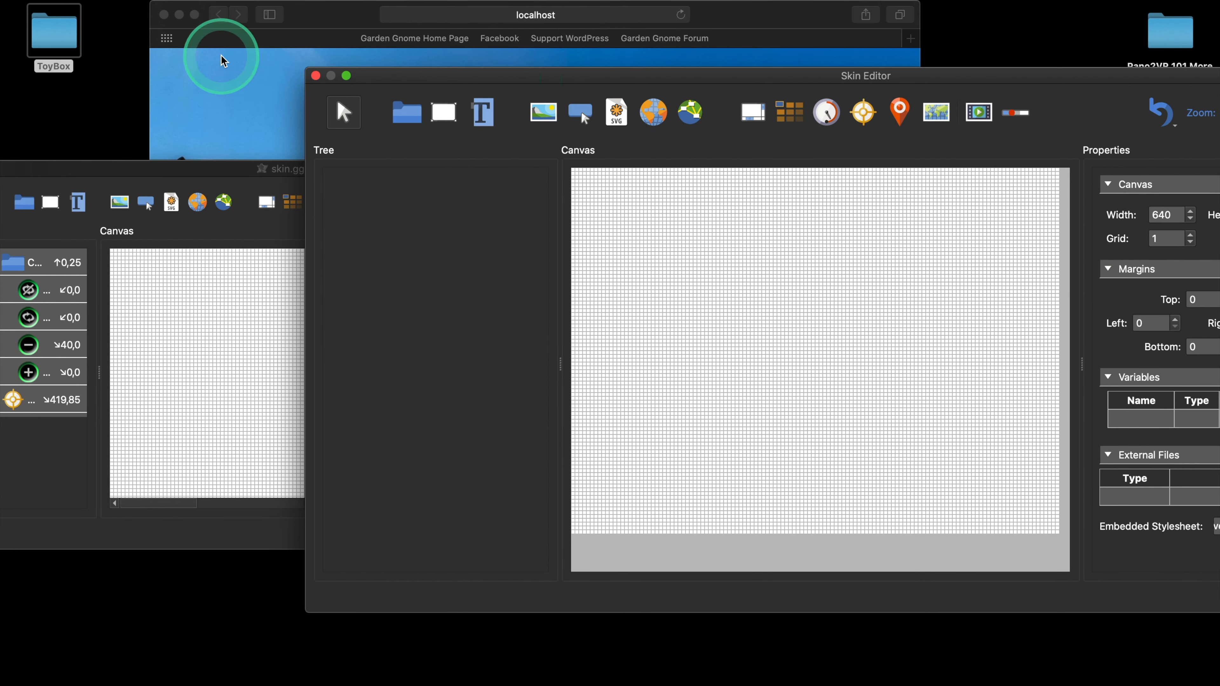
drag(365, 79, 264, 72)
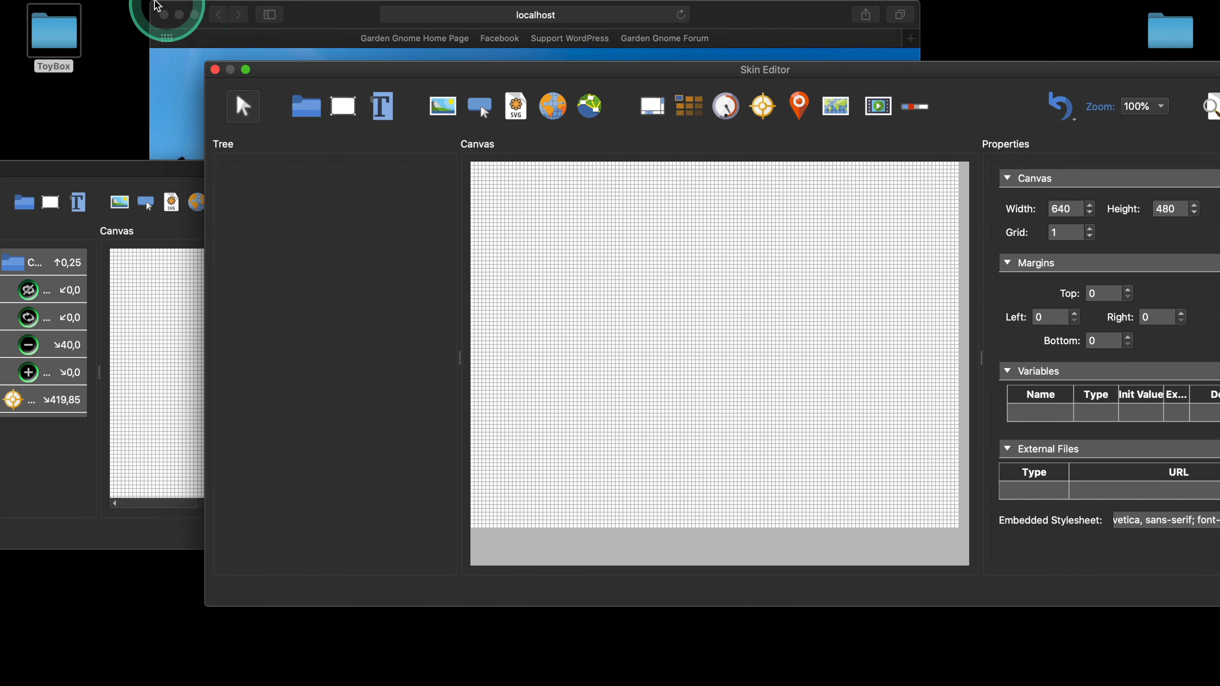
- Open the recent file skin1.ggsk in the blank skin editor and position its window so skin.ggsk stays accessible
click(111, 8)
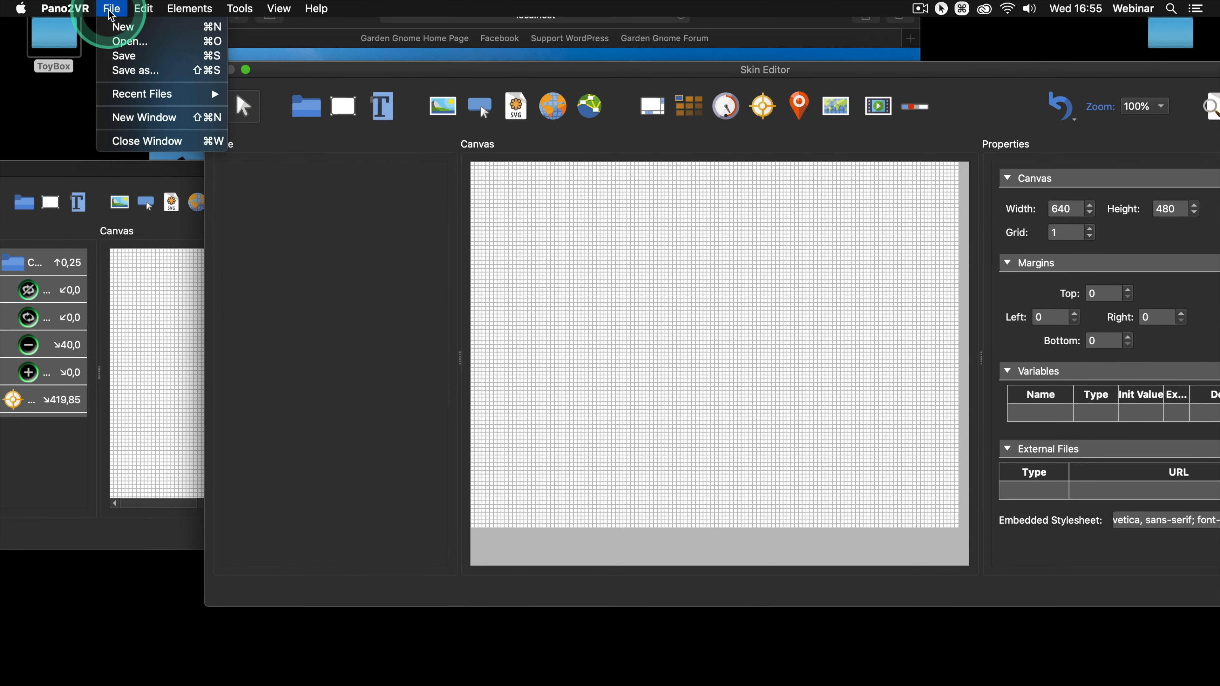
mouse_move(159, 93)
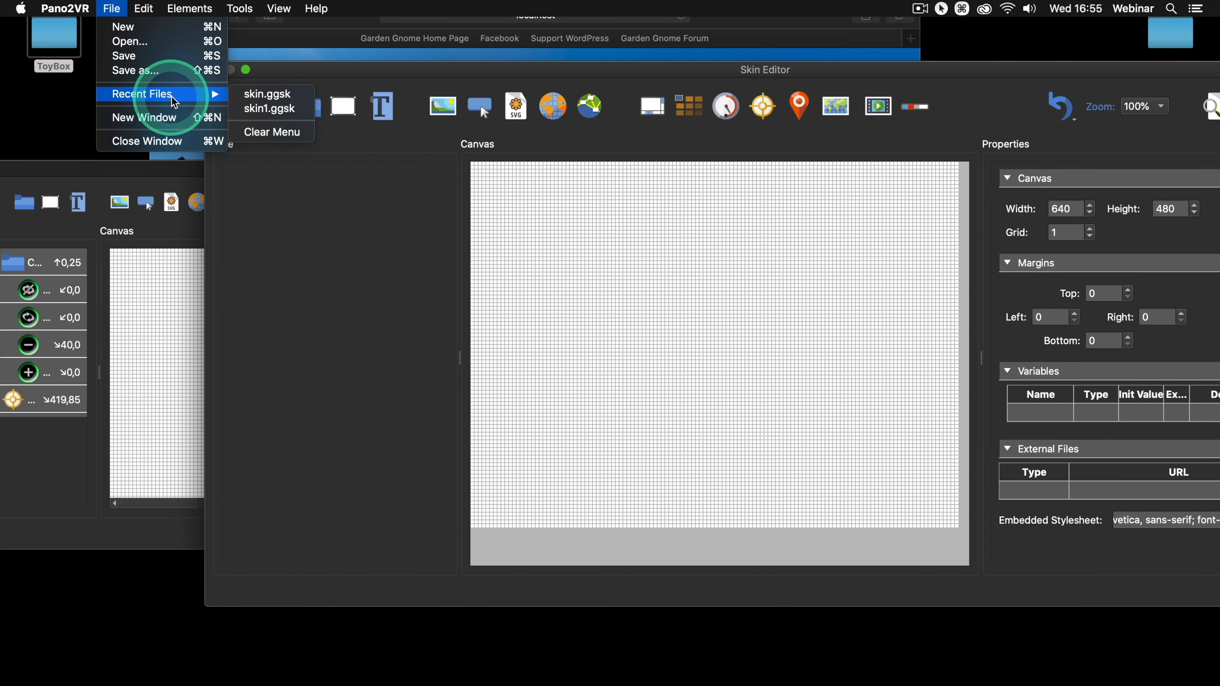
click(282, 114)
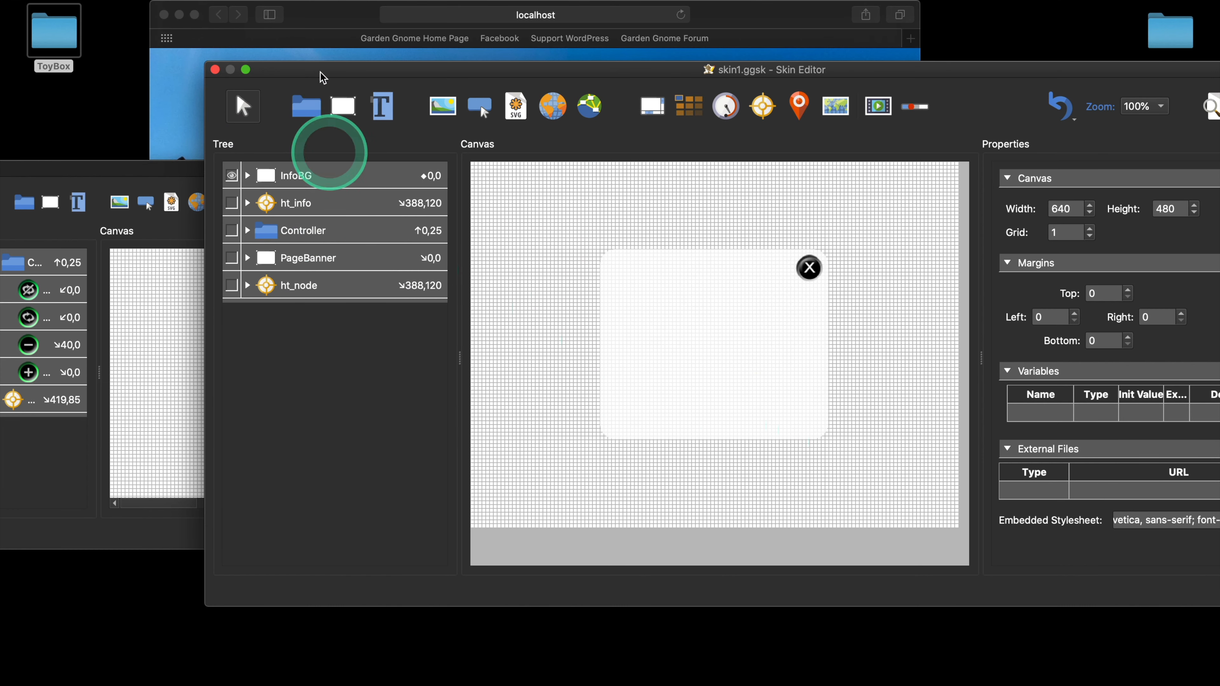
drag(322, 67, 196, 5)
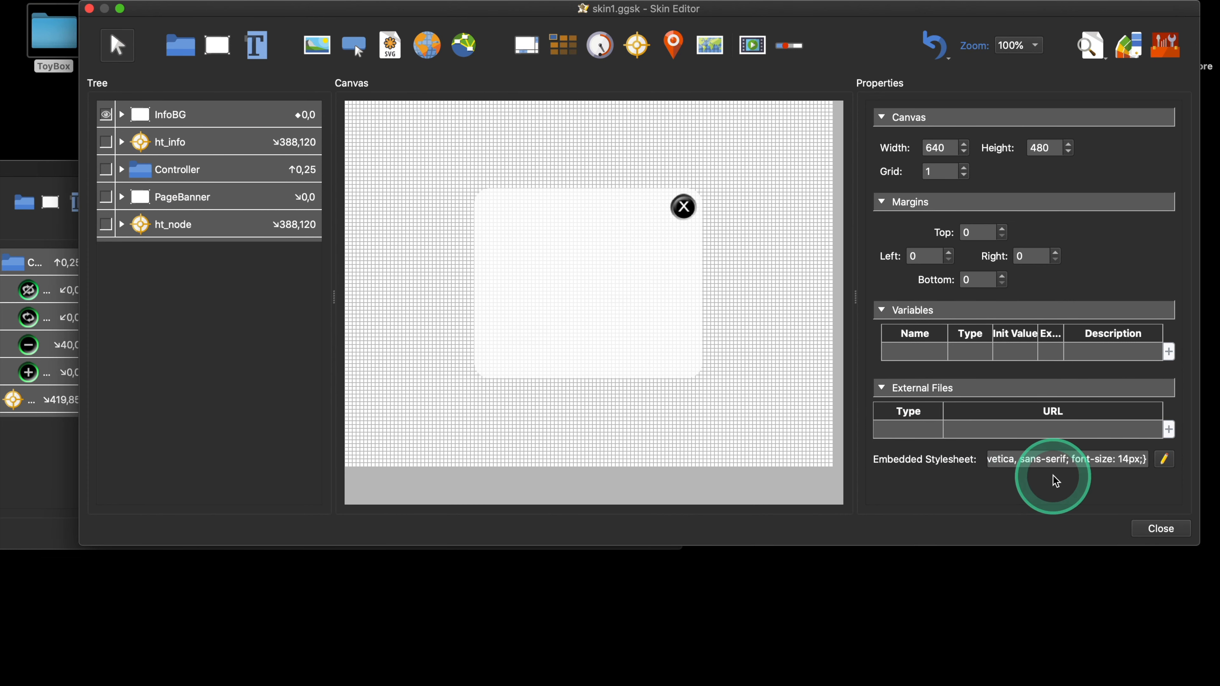
drag(301, 10, 419, 55)
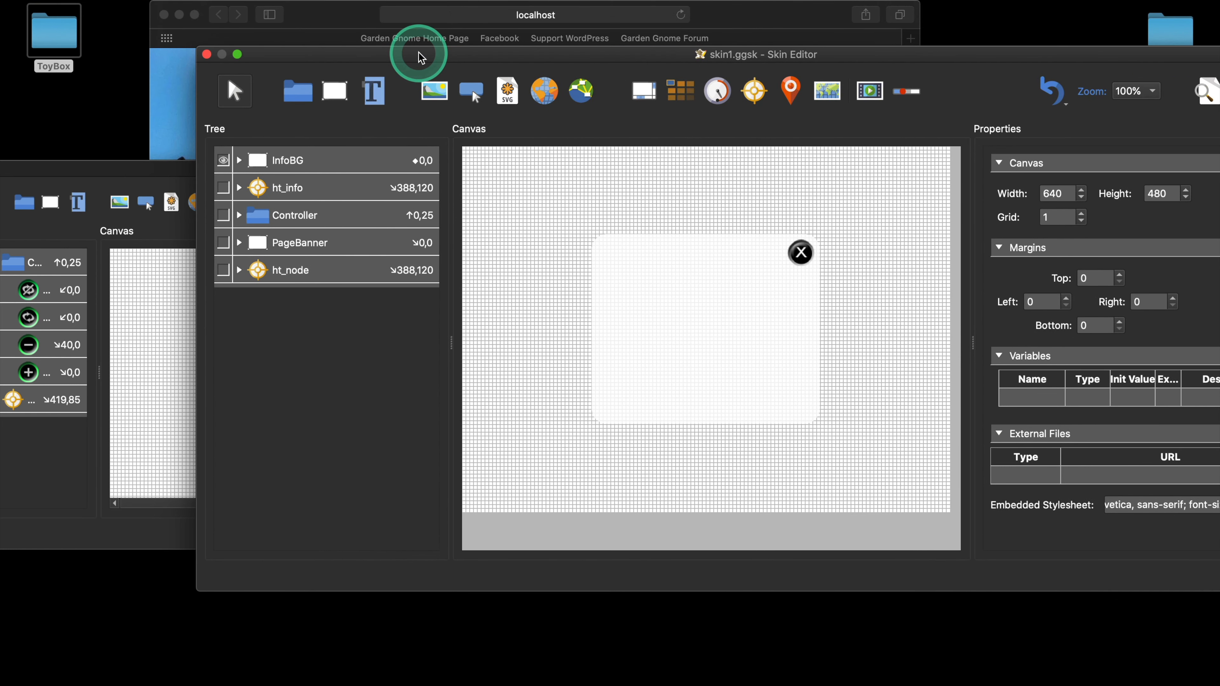
- Make the Controller container visible in skin1.ggsk and copy it
click(224, 216)
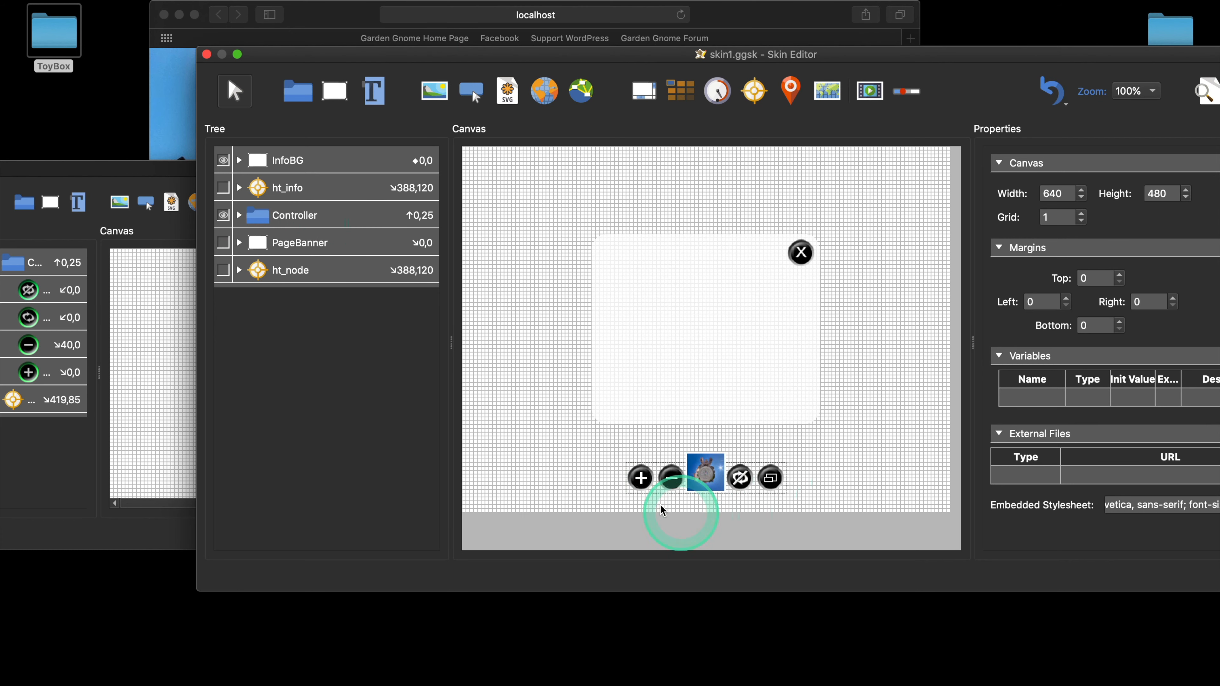
click(292, 217)
key(super)
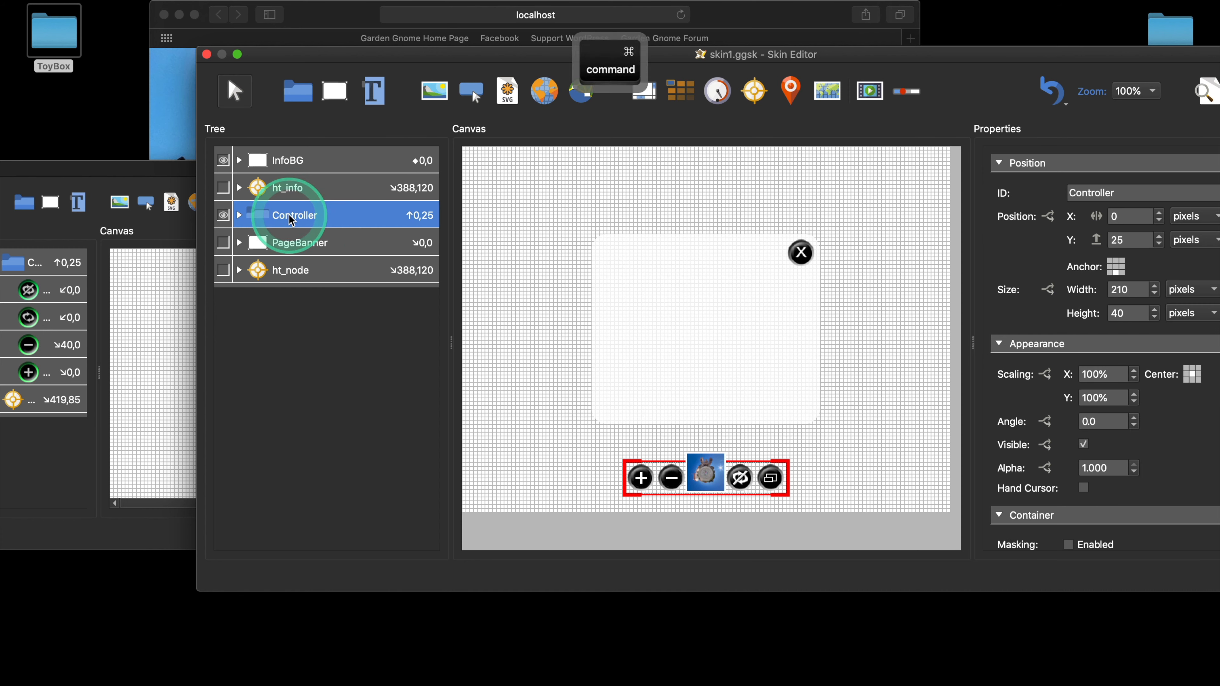
key(super+c)
- Bring the skin.ggsk editor window forward, move it fully on screen and enlarge it until its tree and controller buttons show
click(164, 168)
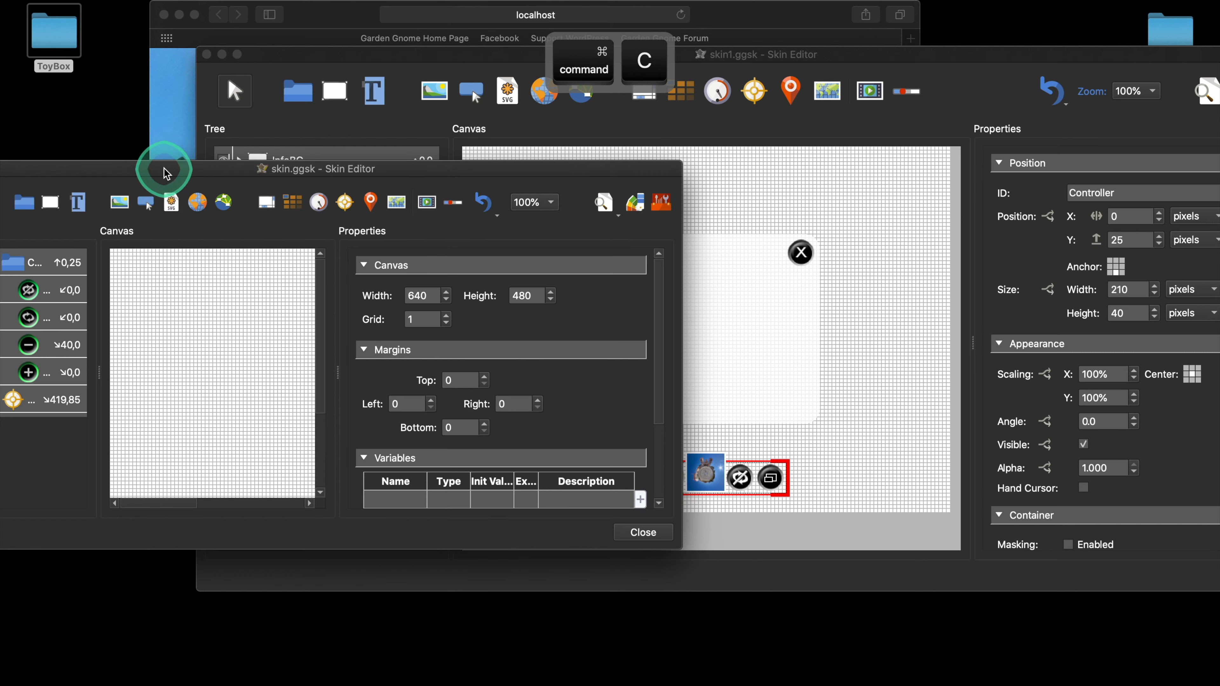
click(212, 289)
drag(336, 380, 490, 354)
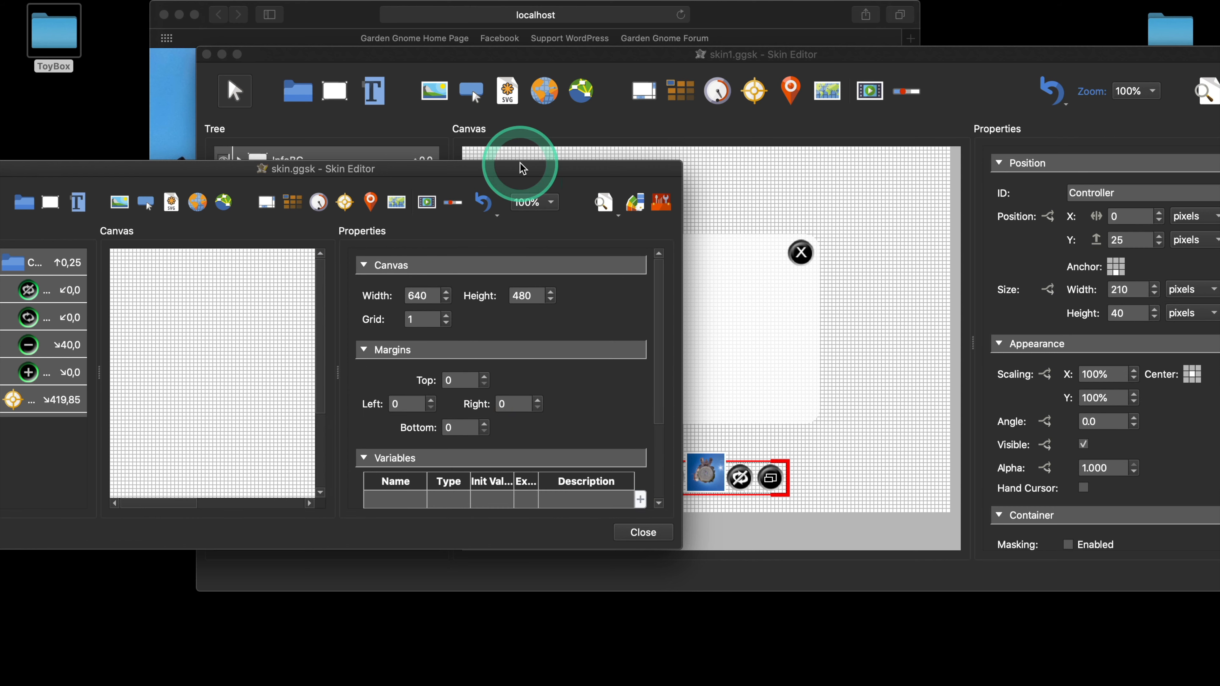
drag(521, 167, 688, 16)
drag(850, 395, 1182, 509)
drag(515, 466, 555, 476)
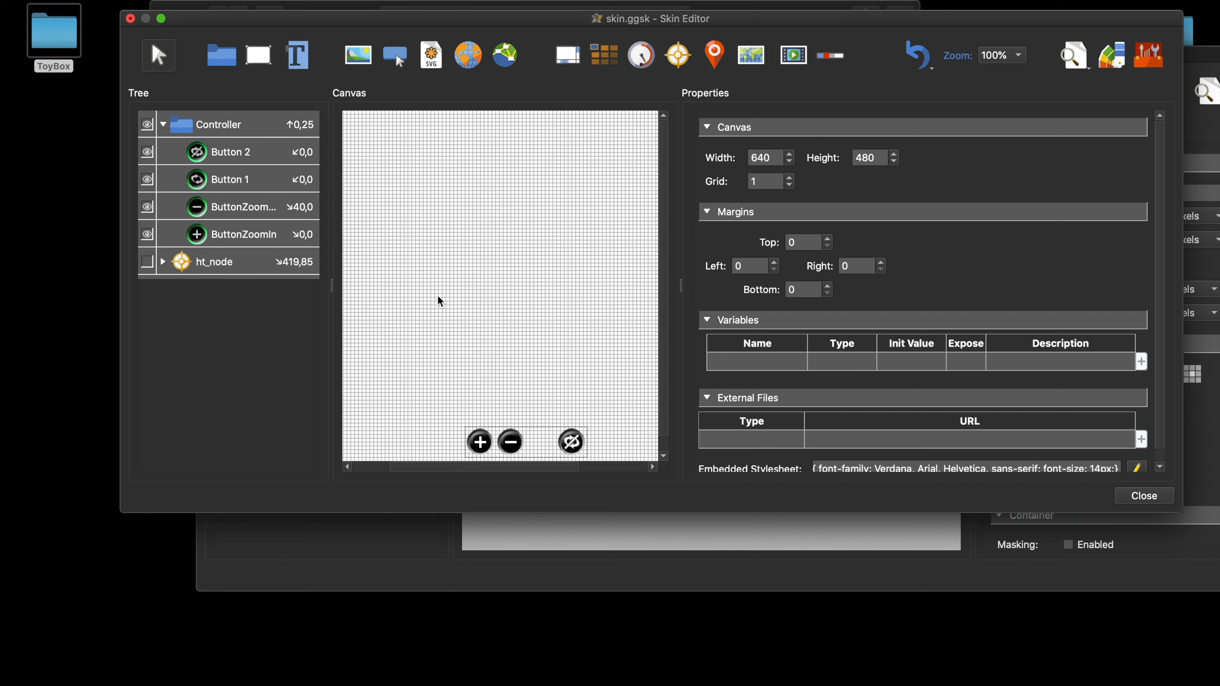
- Close the skin1.ggsk editor and reposition the skin.ggsk editor window
click(403, 575)
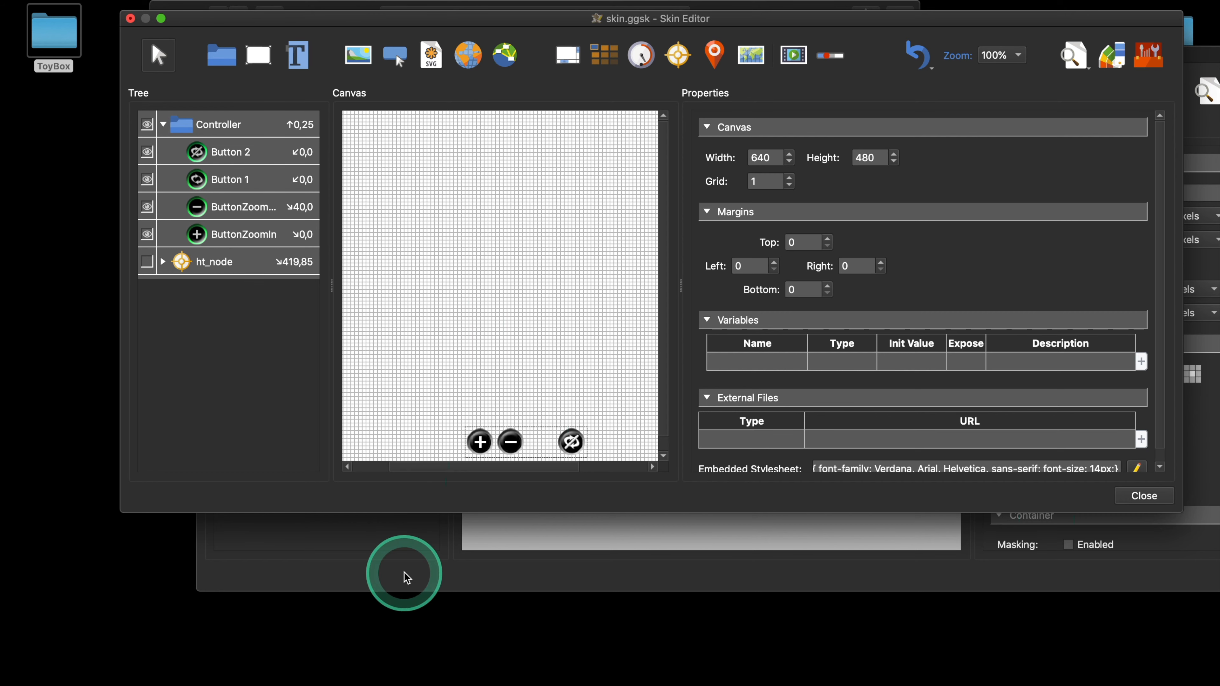
click(843, 353)
click(112, 274)
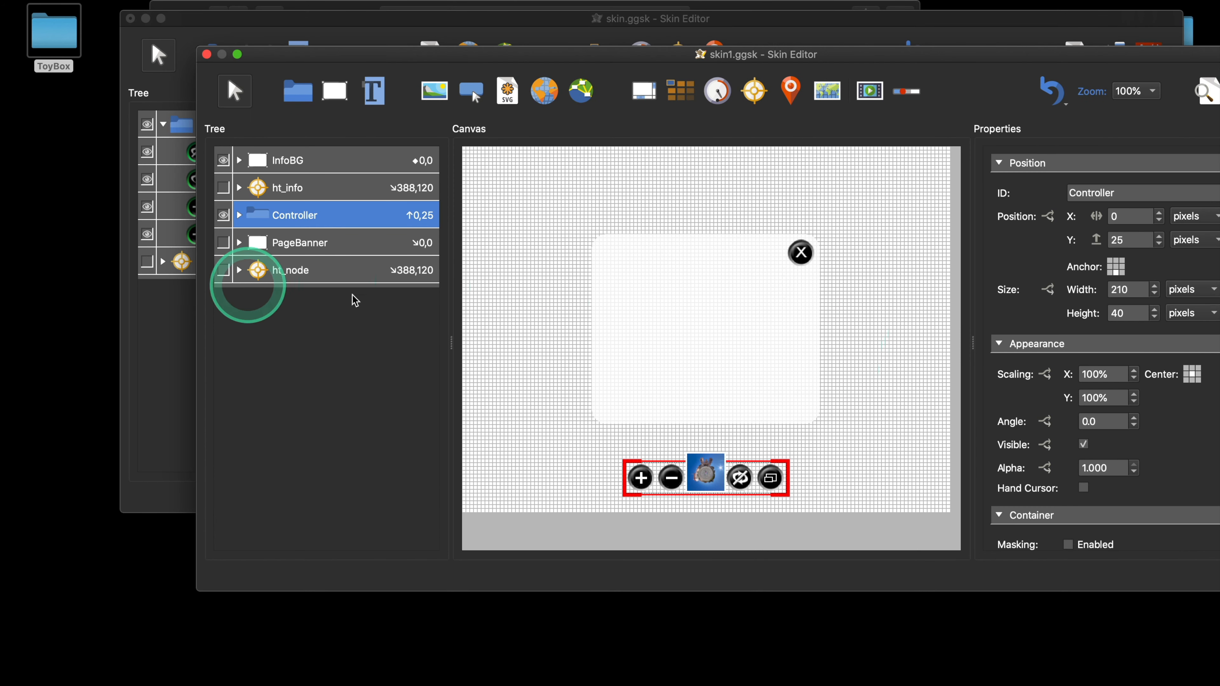
click(206, 54)
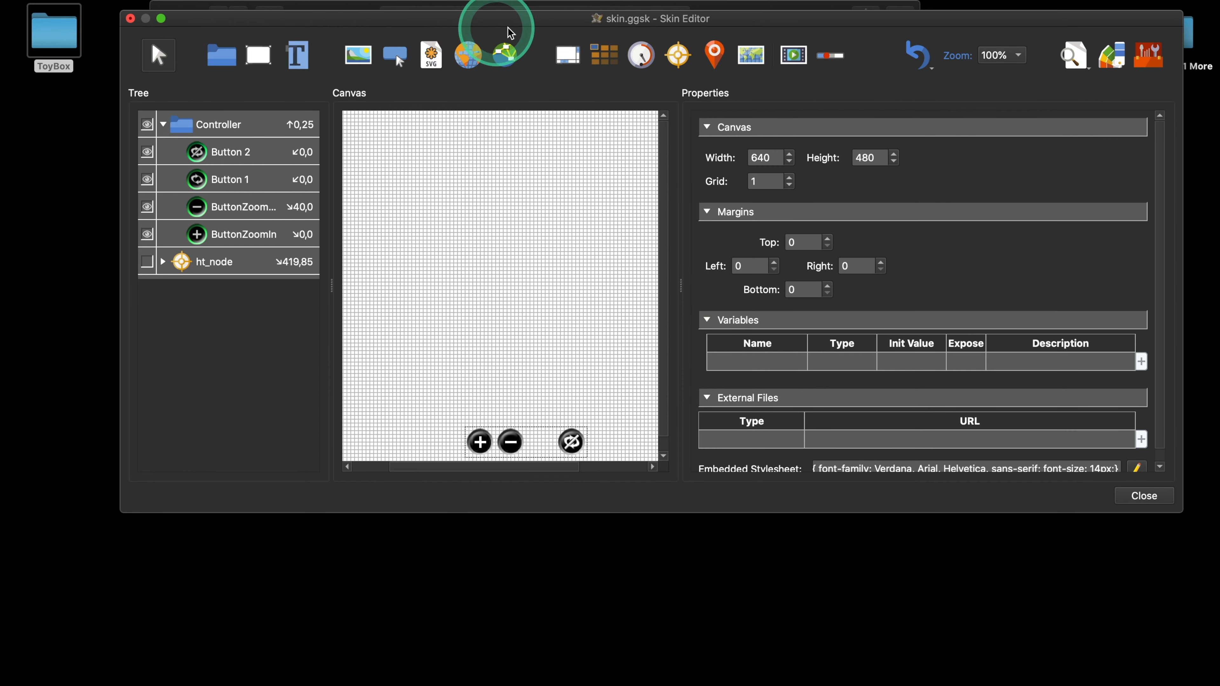
drag(511, 34, 408, 129)
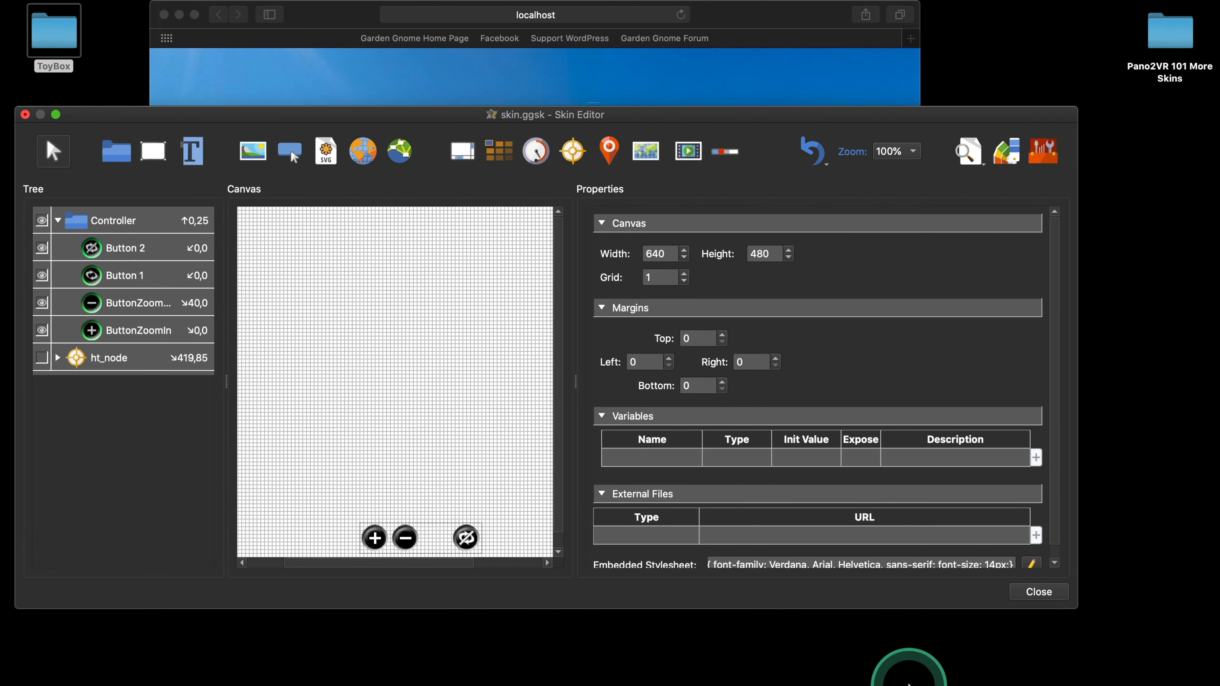
- Restore the minimized Tour GPS.p2vr project window and reopen the output's skin.ggsk in the skin editor
mouse_move(795, 682)
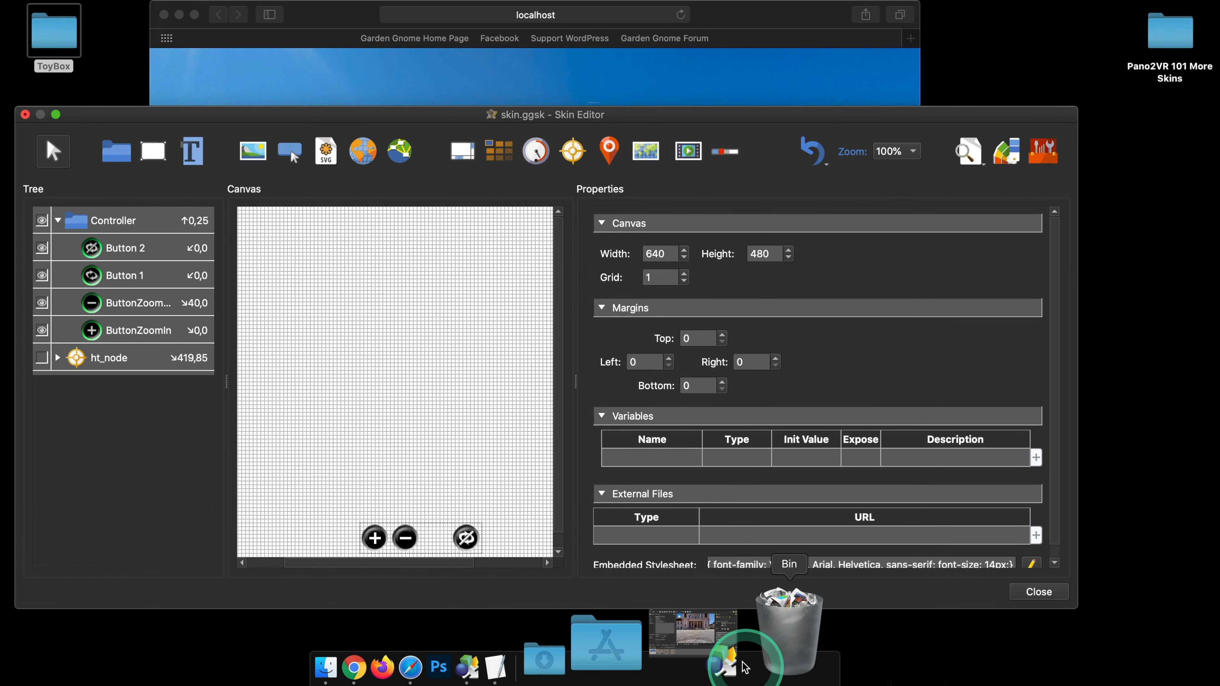
key(super+w)
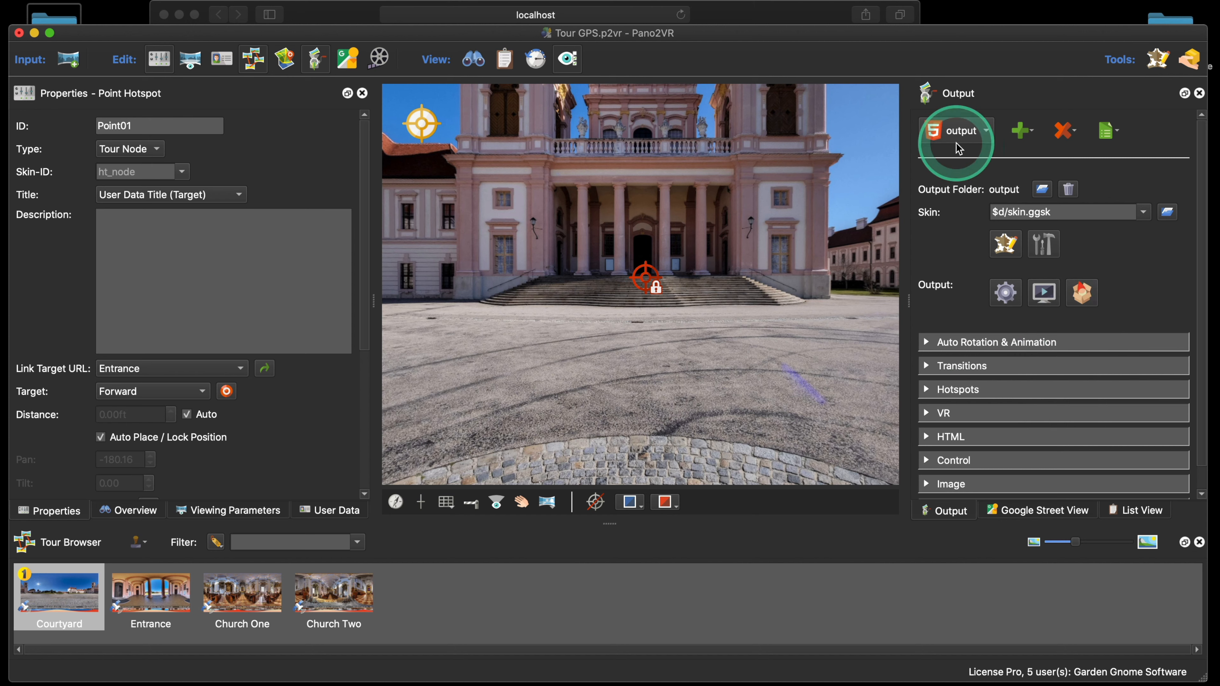
click(1004, 244)
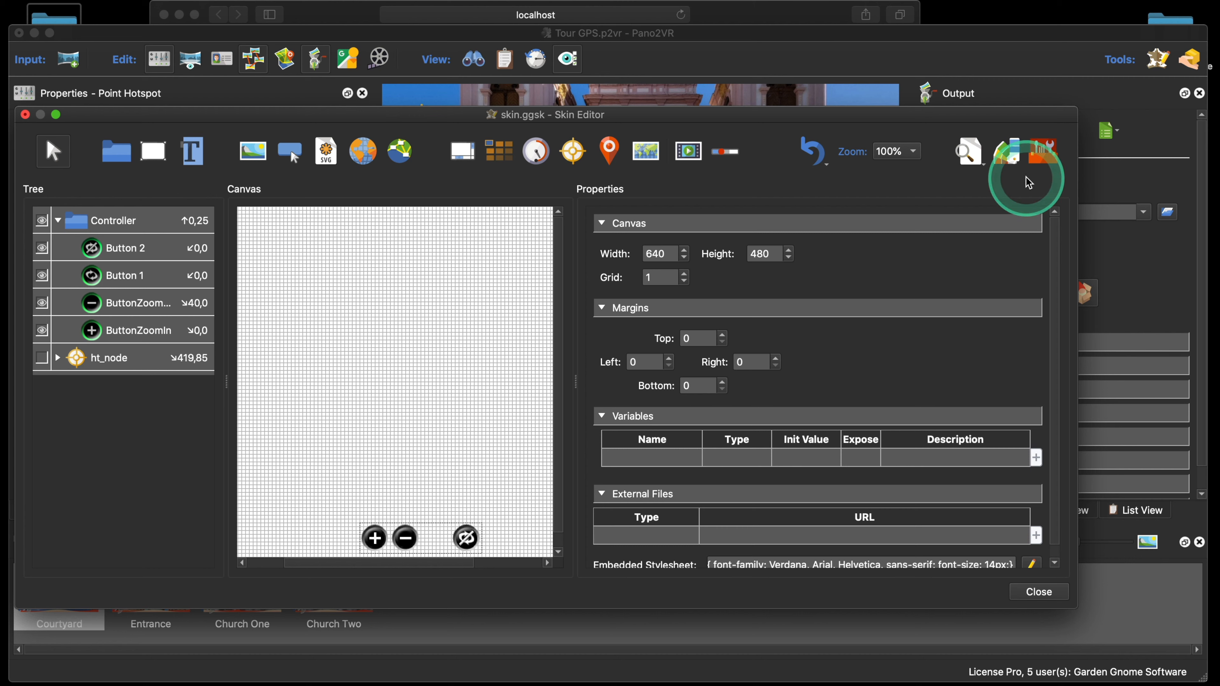
- Add the Video Popup Silhouette (File) component to the skin from the Components Toolbox and close the toolbox
click(1042, 151)
scroll(576, 389, down, 3)
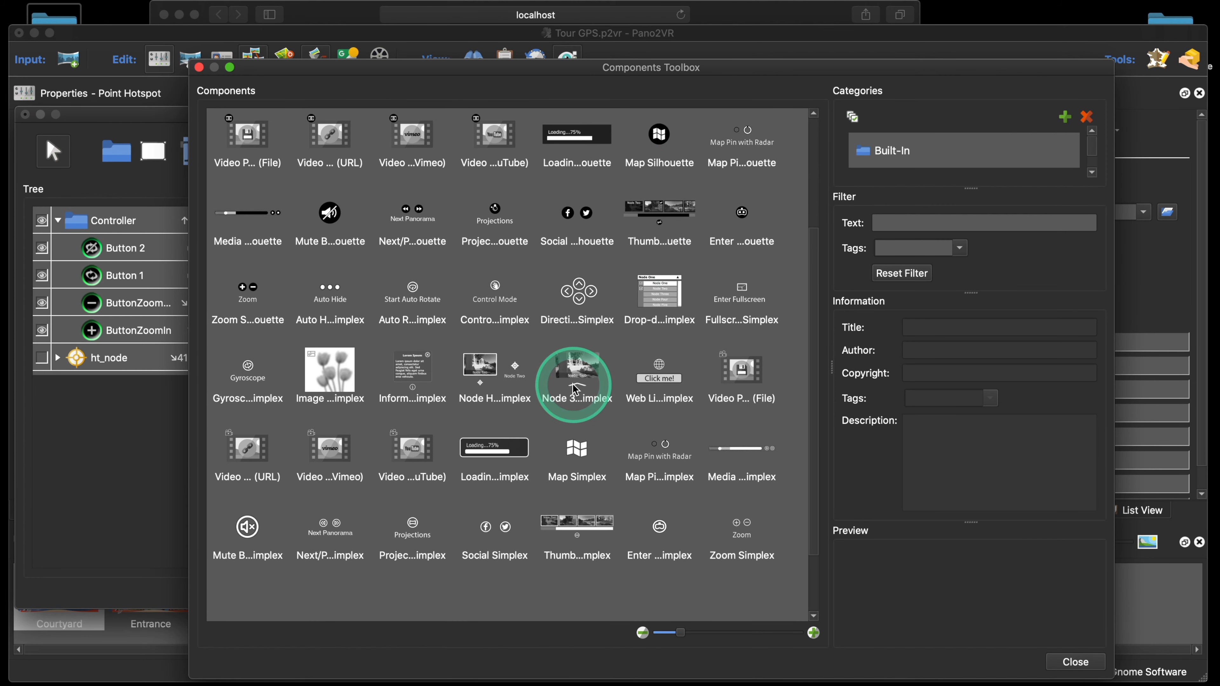
scroll(581, 374, up, 3)
click(247, 298)
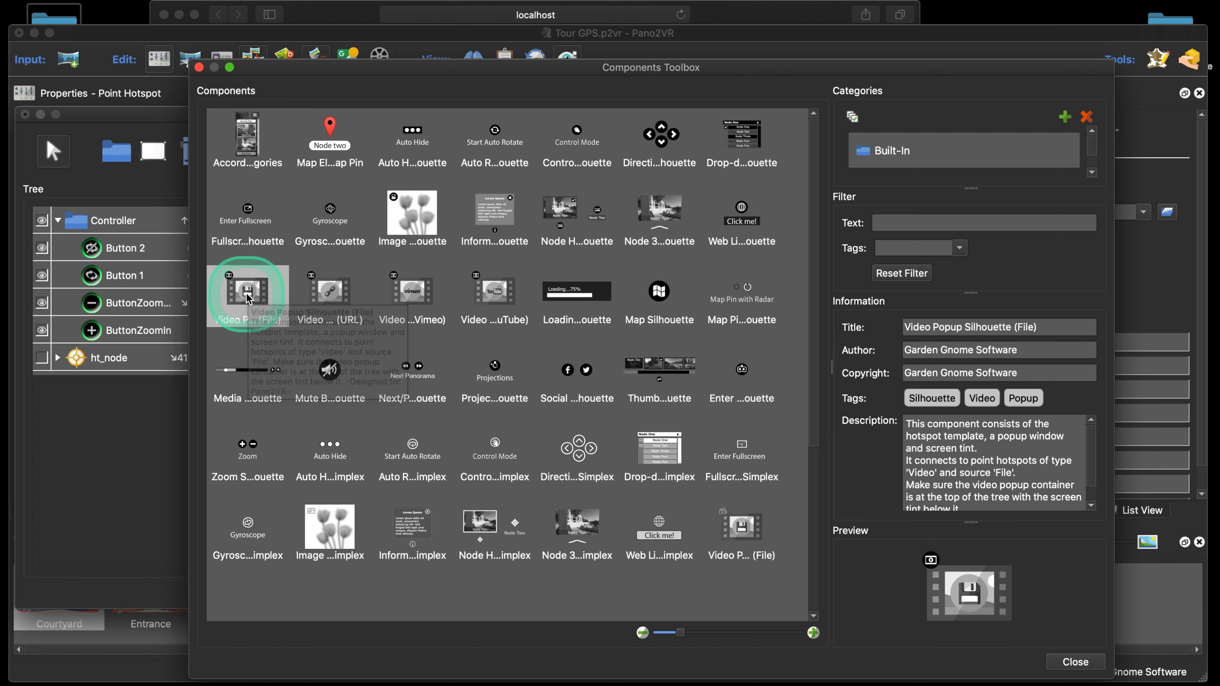
double_click(248, 298)
click(1072, 662)
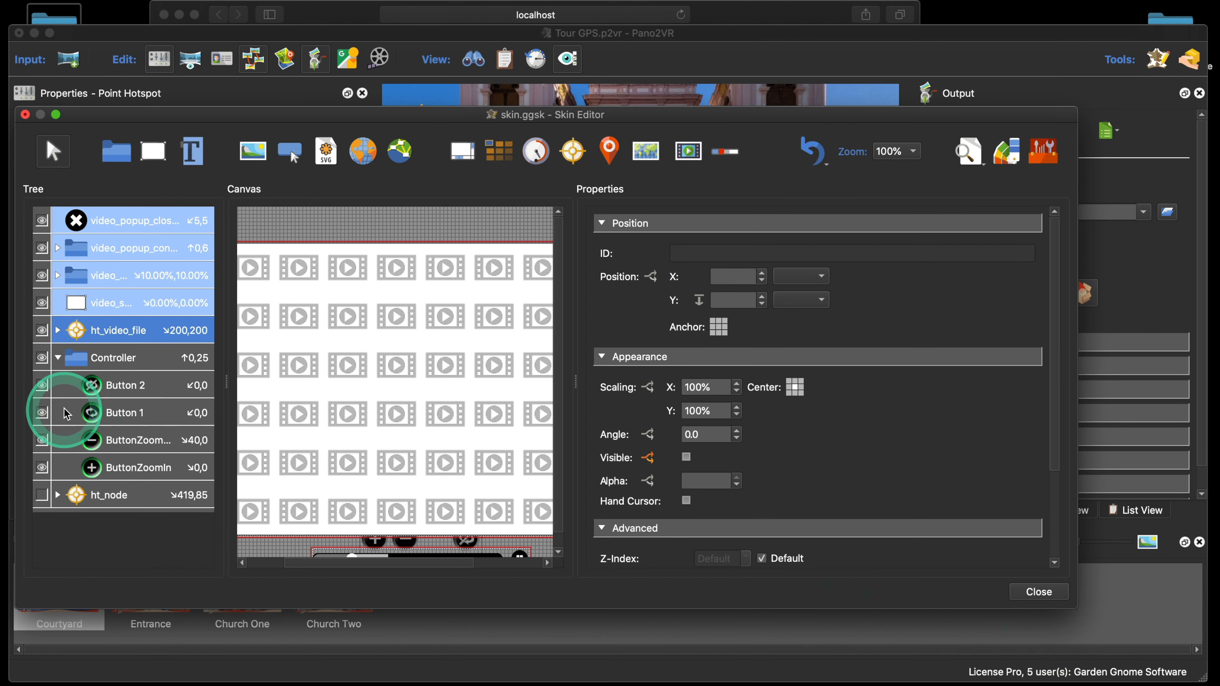
- Enlarge the skin editor window and its canvas area, then collapse and hide the Controller container
drag(617, 116, 677, 35)
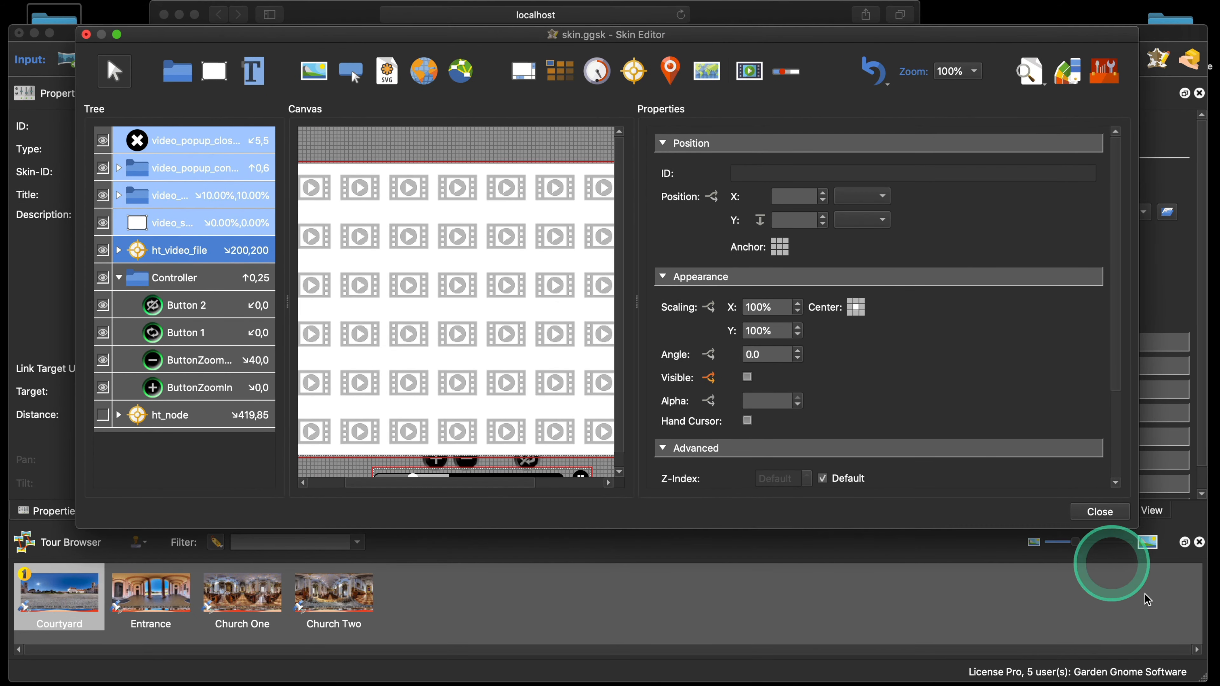
drag(1138, 527, 1156, 545)
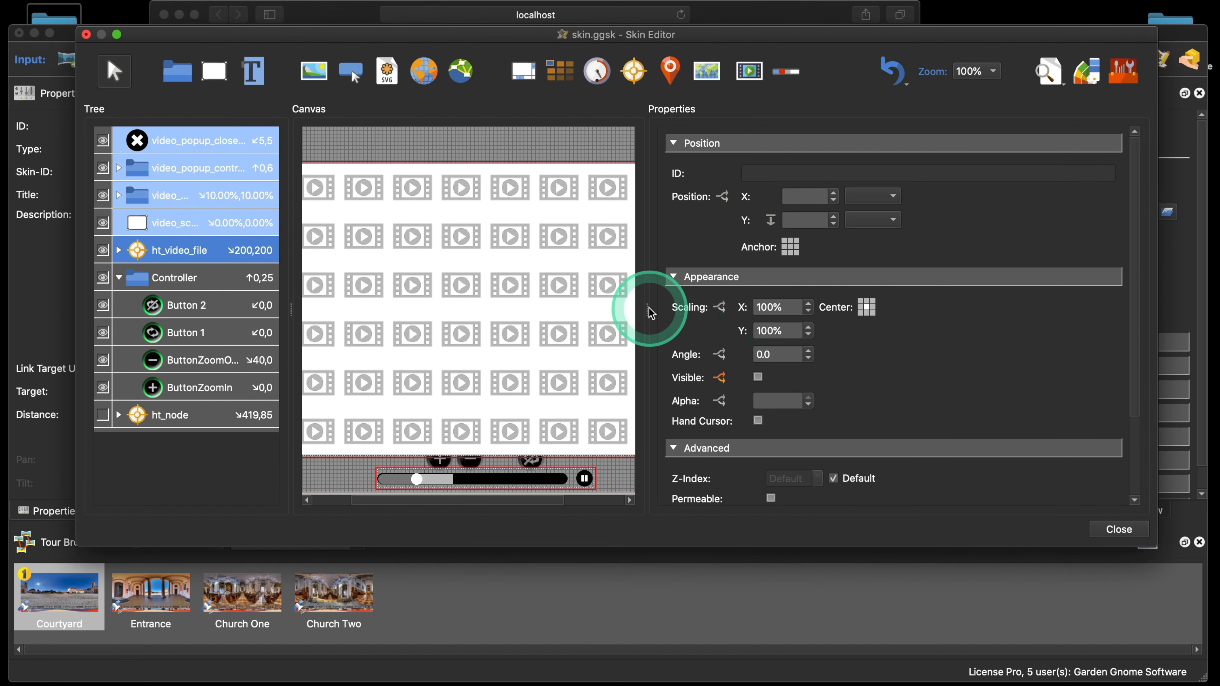
drag(646, 310, 812, 313)
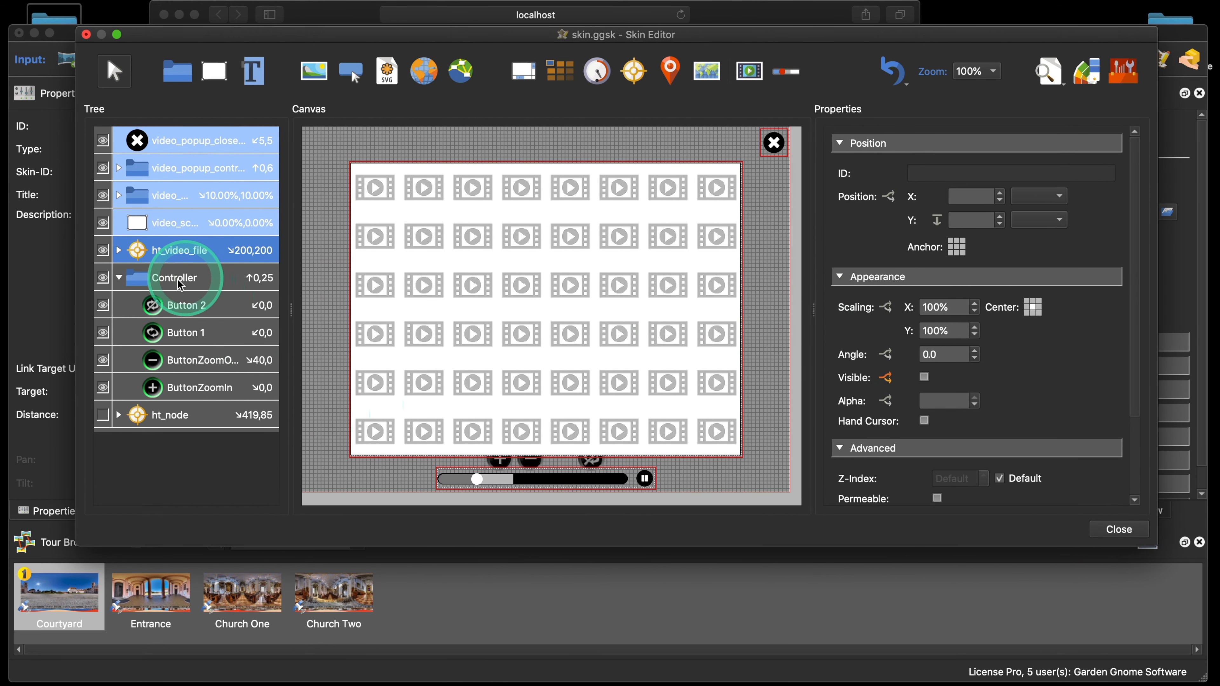
click(116, 279)
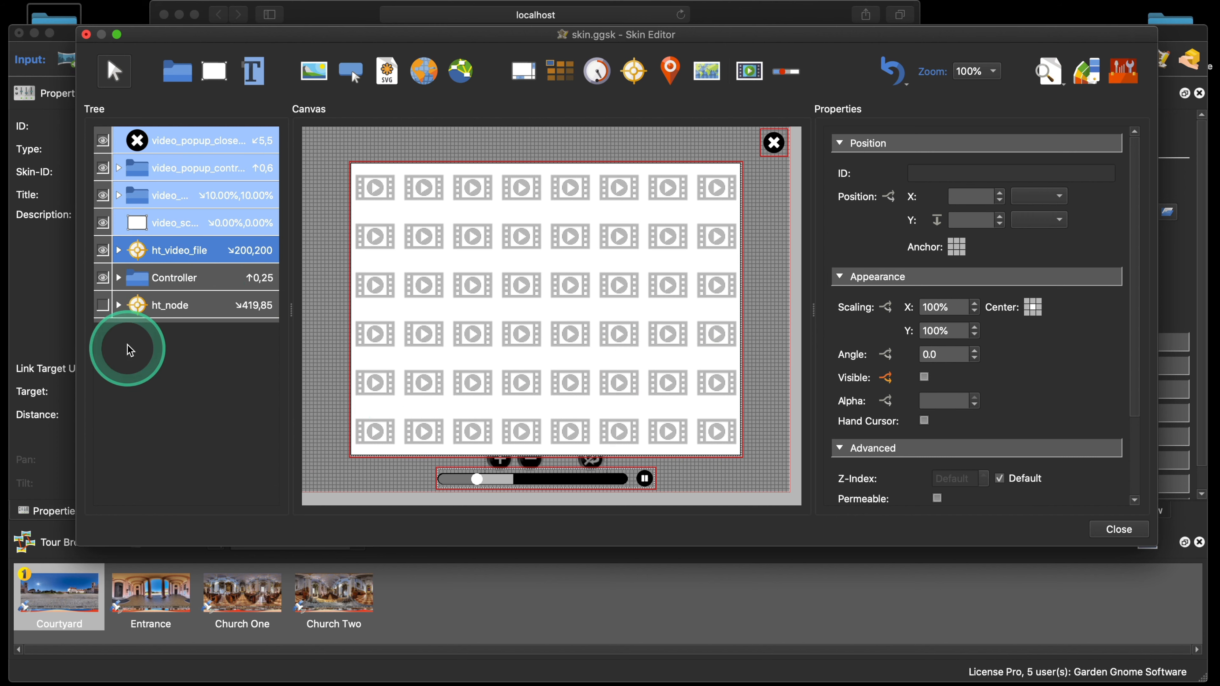
click(102, 277)
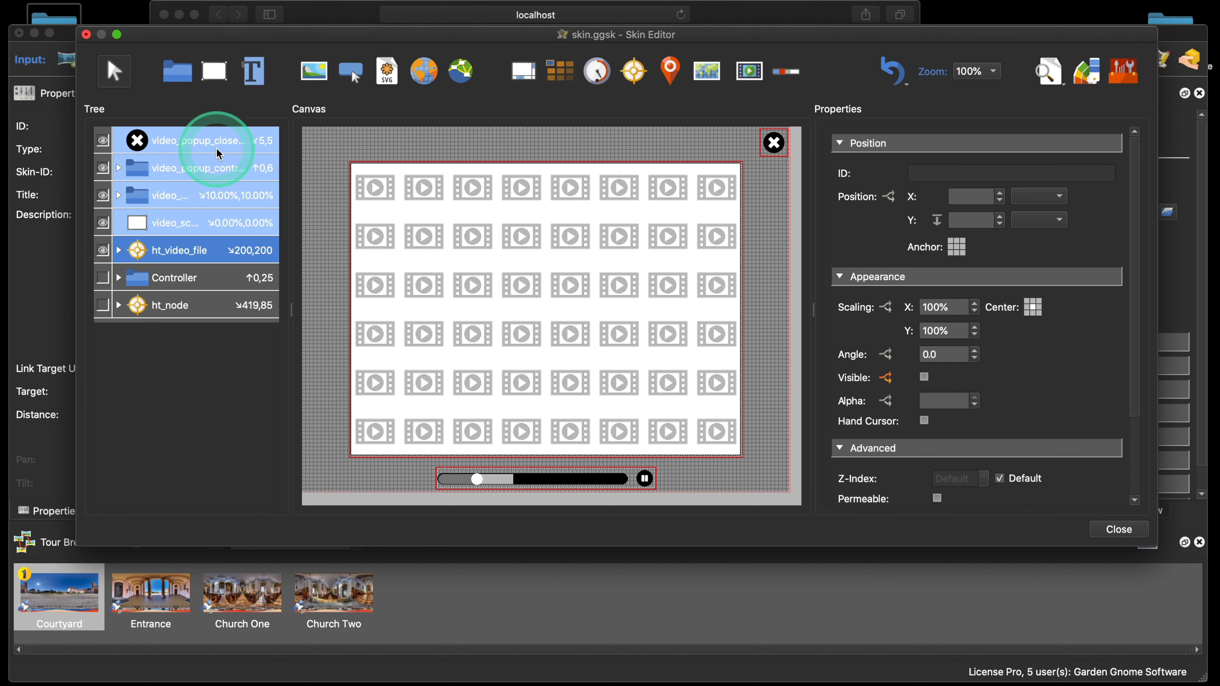
- Delete the video popup's close button, controls container, popup container and screen tint, leaving the ht_video_file hotspot
click(208, 167)
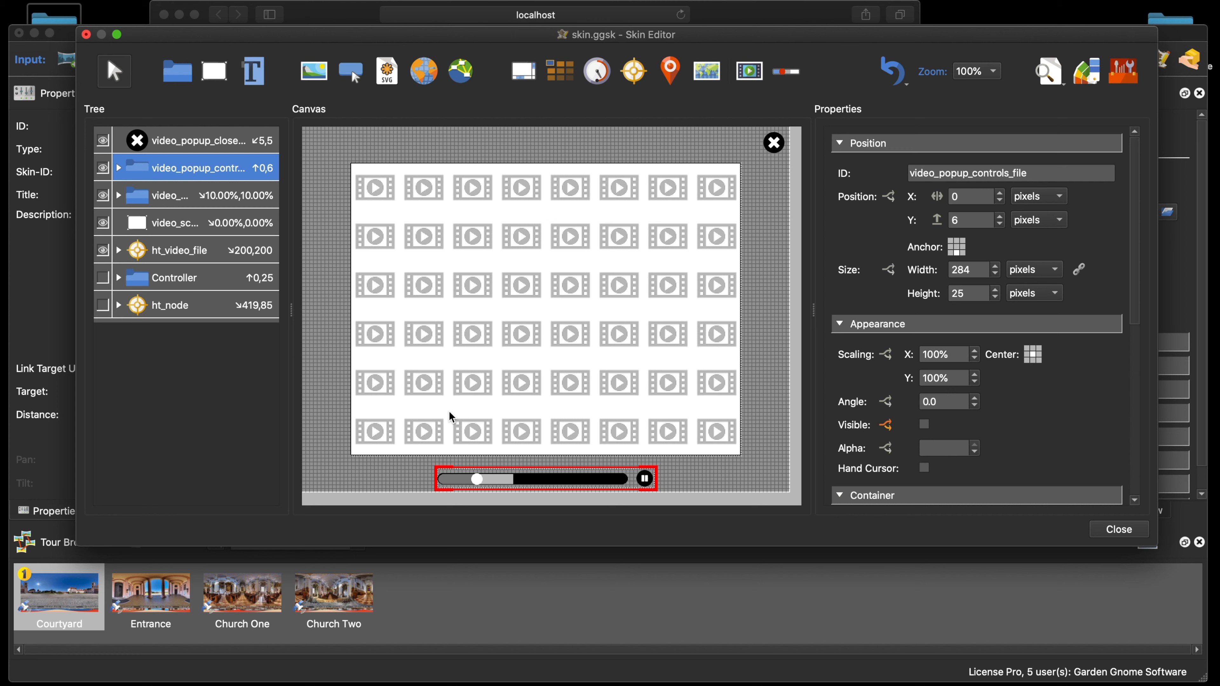
click(186, 141)
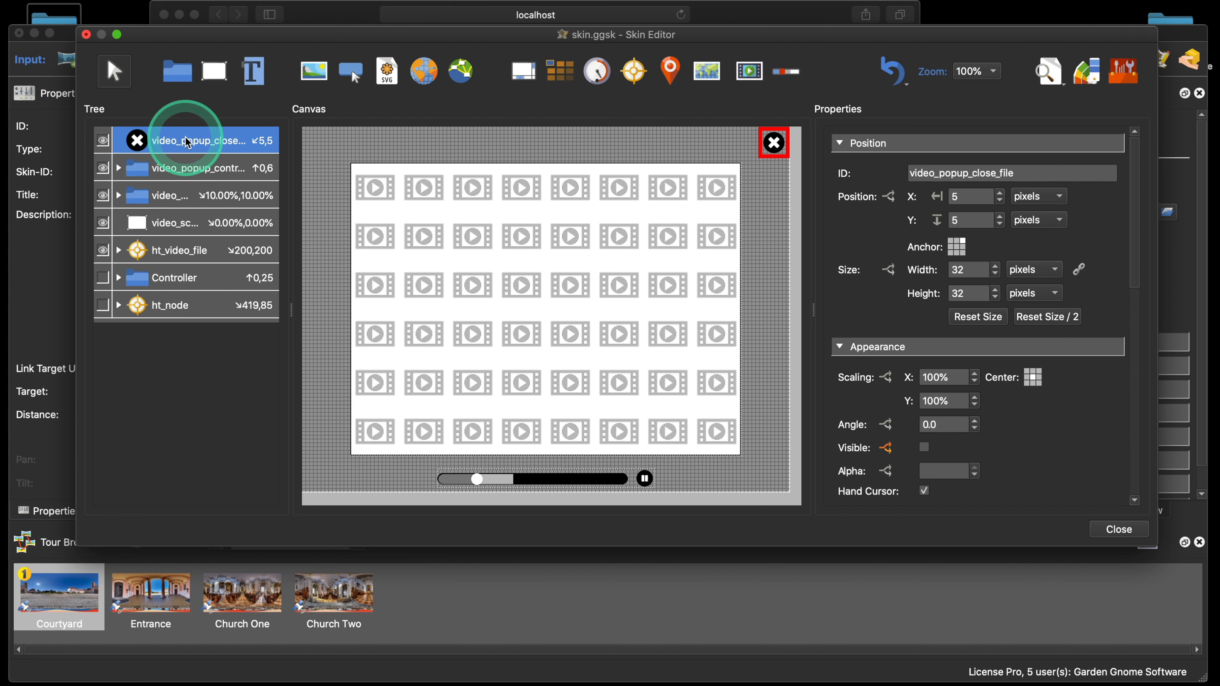
key(BackSpace)
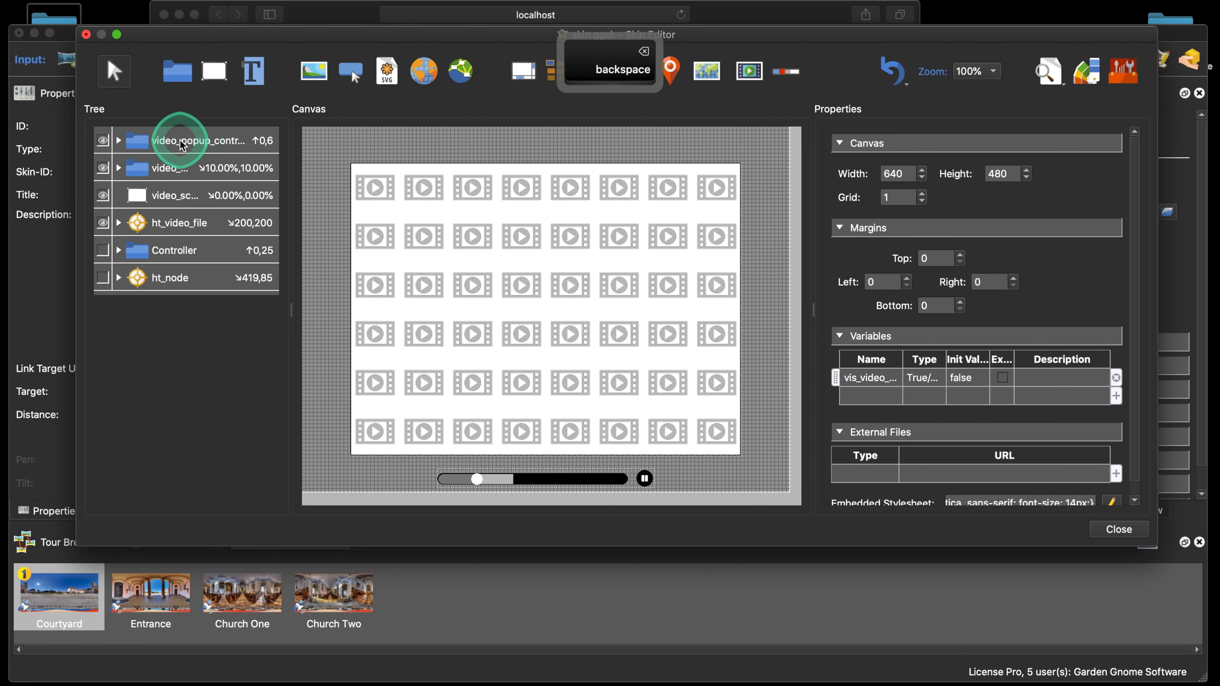
click(180, 141)
key(BackSpace)
click(174, 142)
key(BackSpace)
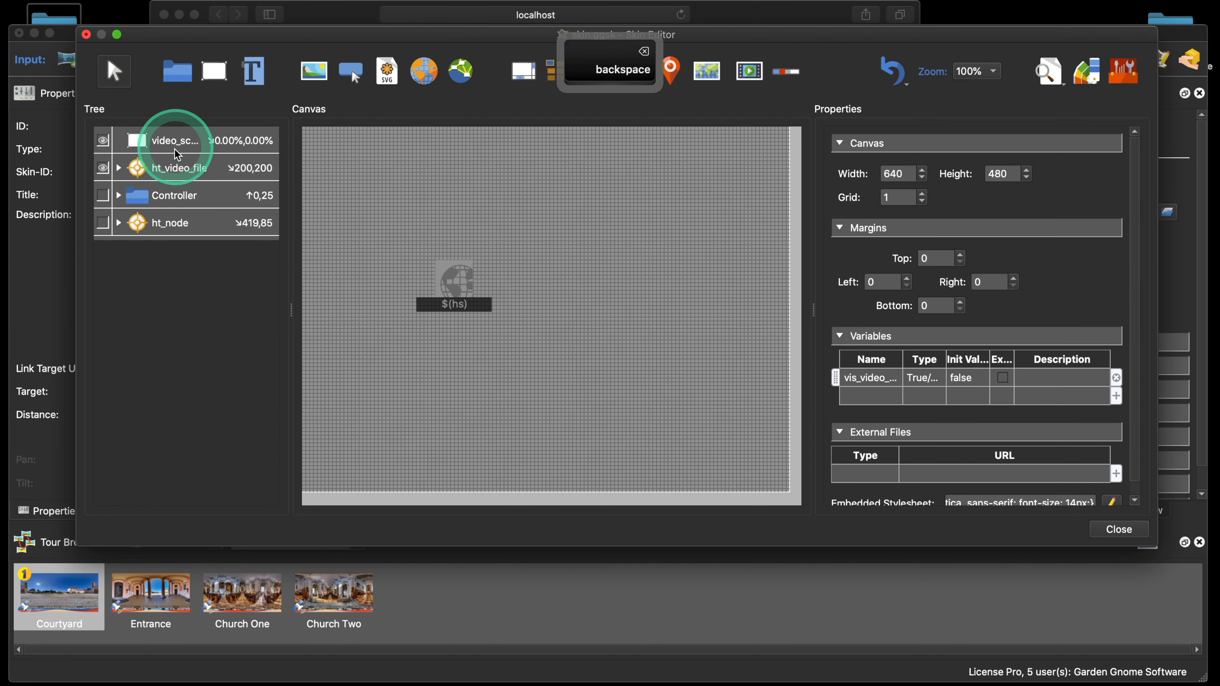
click(176, 153)
key(BackSpace)
- Delete the leftover video visibility variable from the skin's Variables table
click(982, 380)
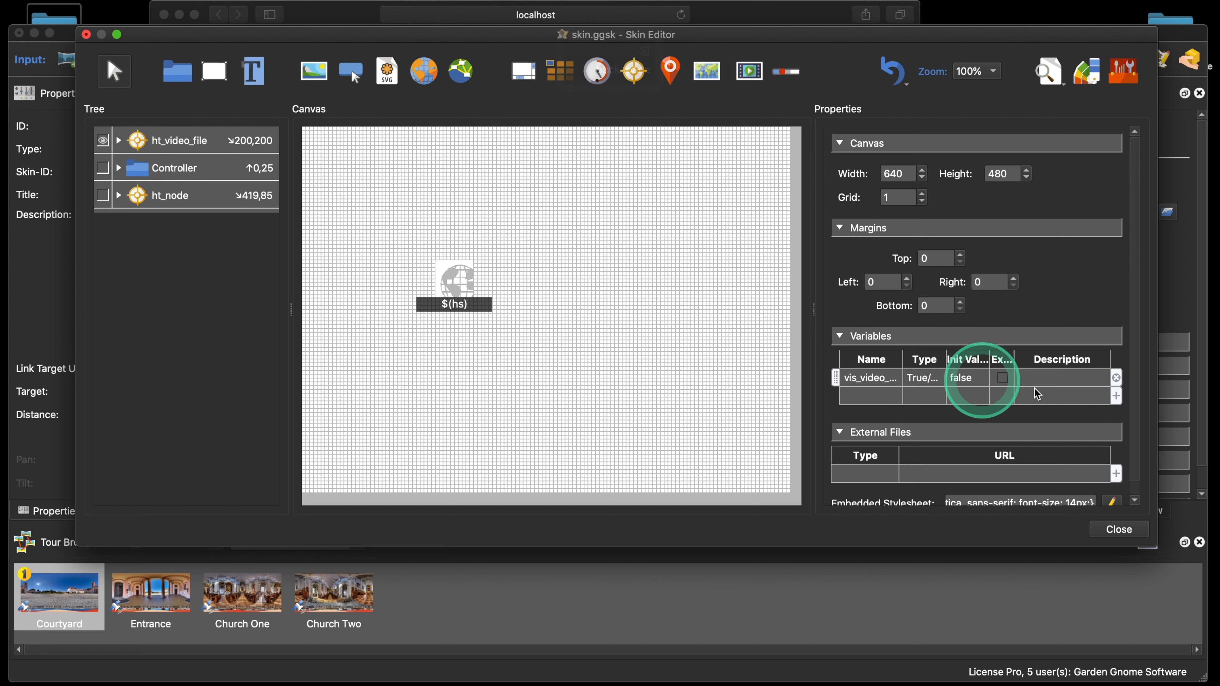
click(1115, 377)
click(1004, 371)
click(624, 477)
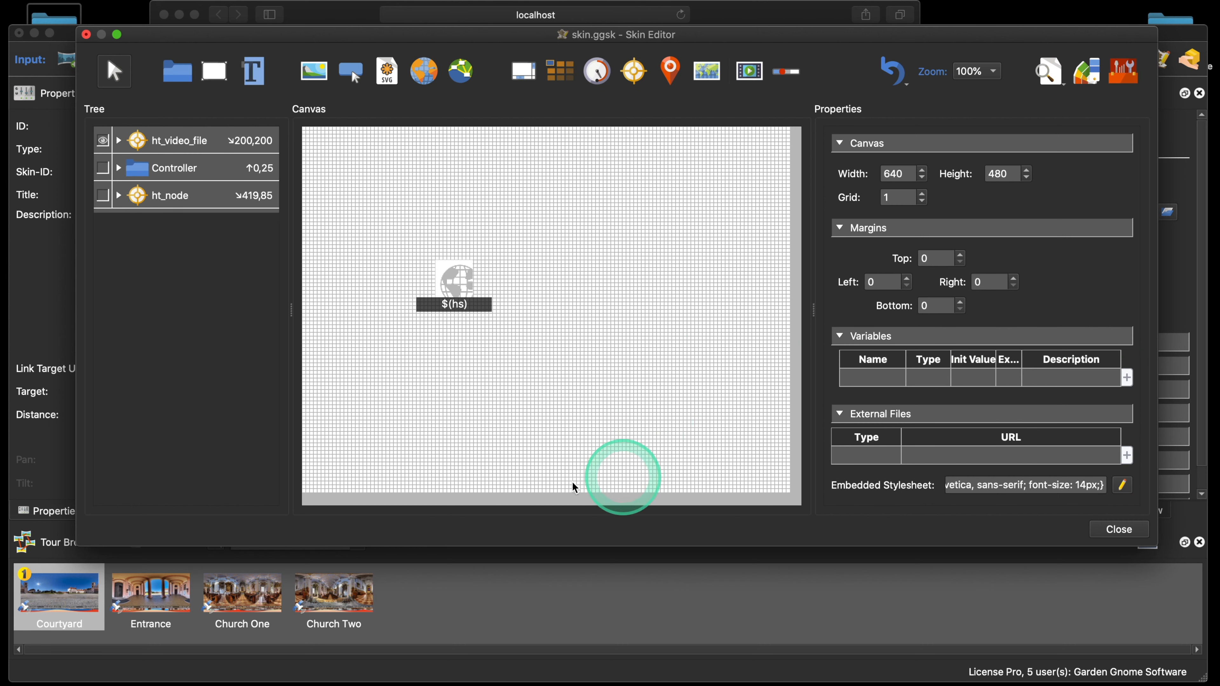
click(592, 478)
click(633, 404)
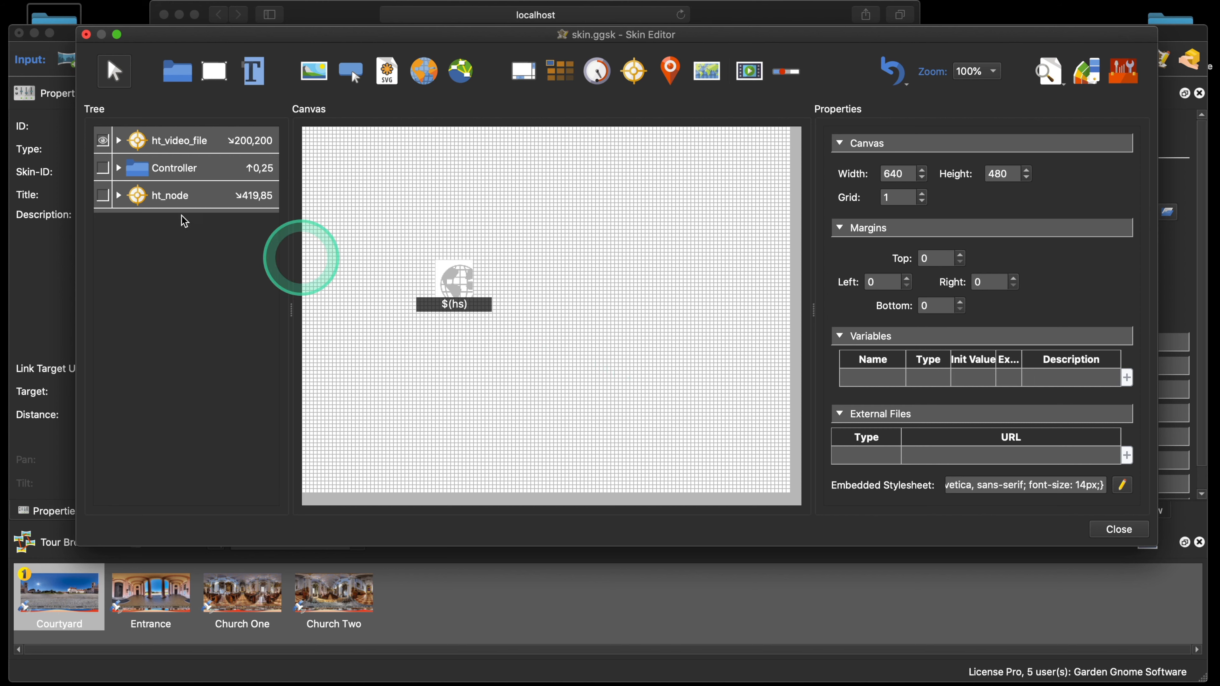
- Make the Controller and ht_node visible on the canvas and delete the ht_video_file hotspot template
click(103, 168)
click(103, 194)
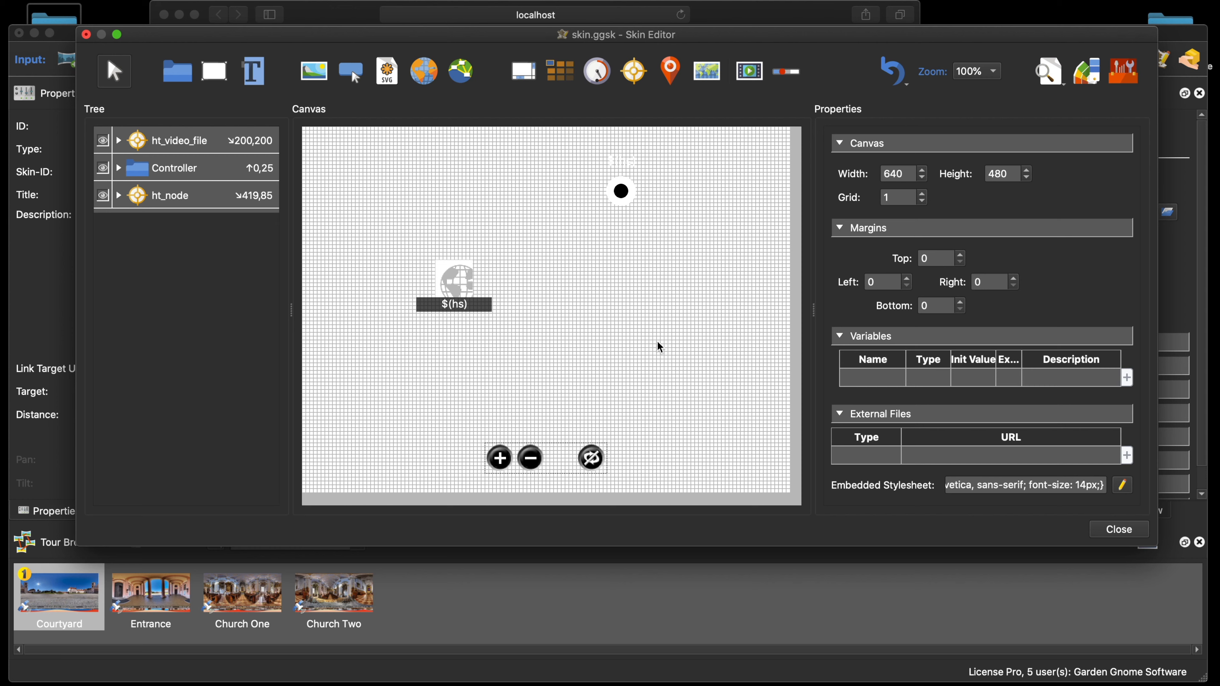
click(209, 145)
key(BackSpace)
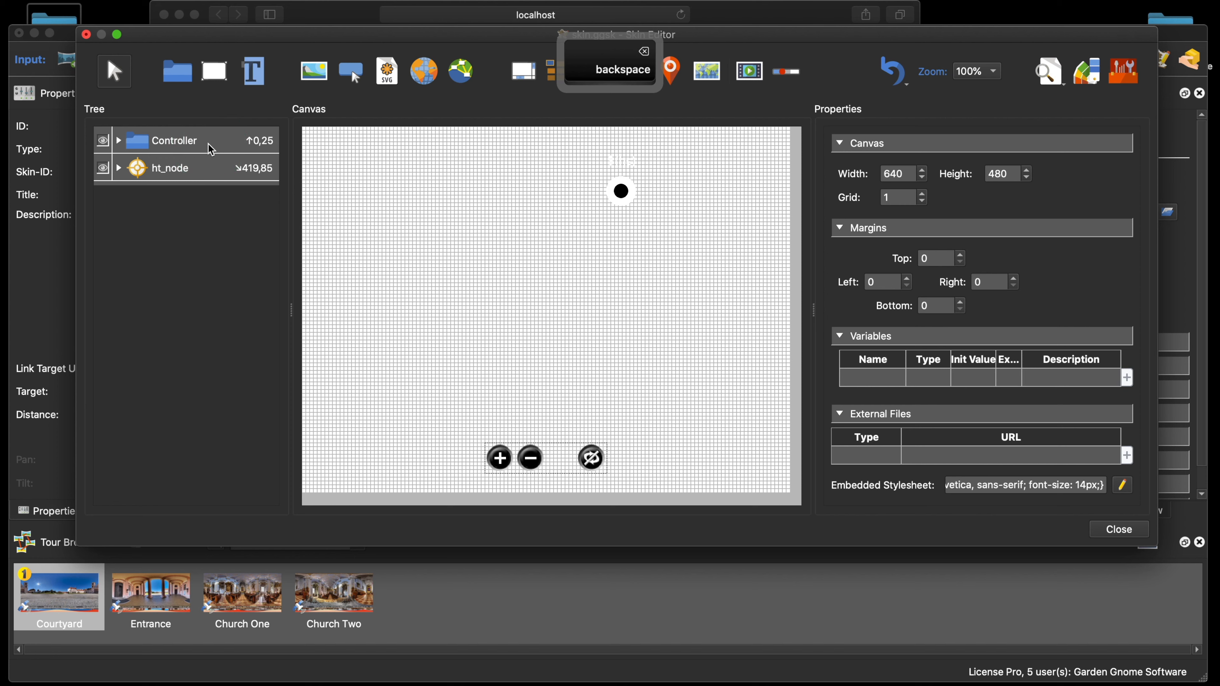